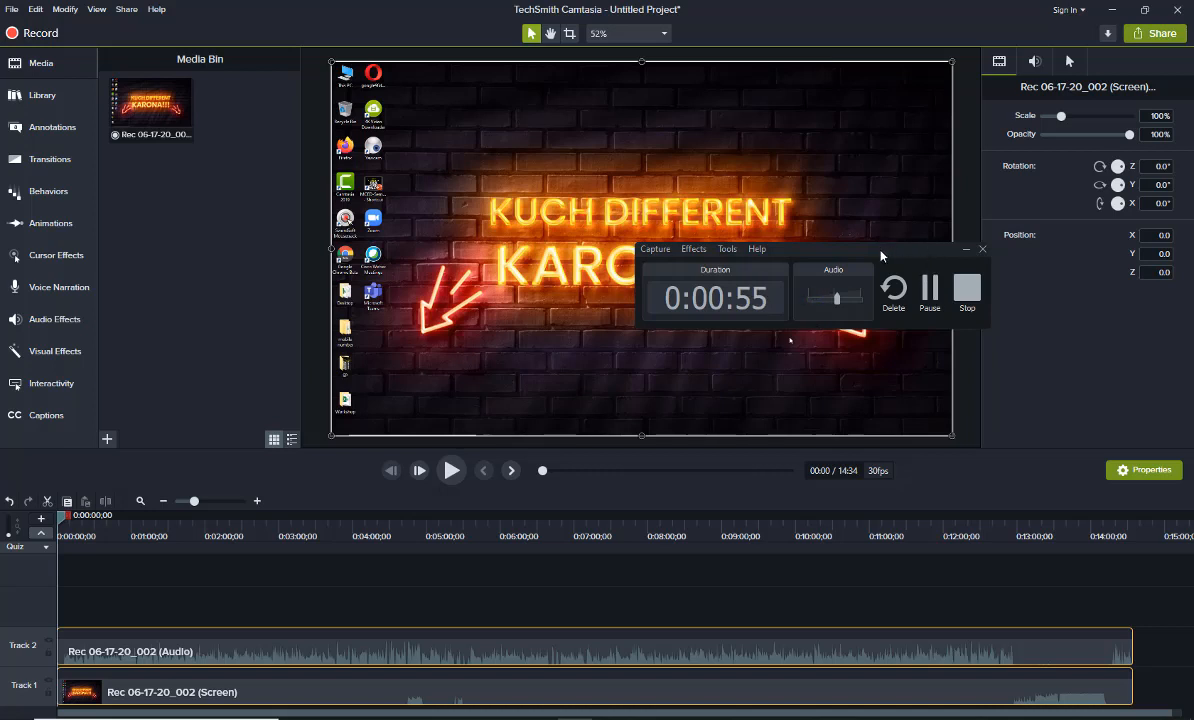
Move the recorder window clear of the preview area, and minimise it and the editor to show the desktop
drag(885, 241, 1024, 551)
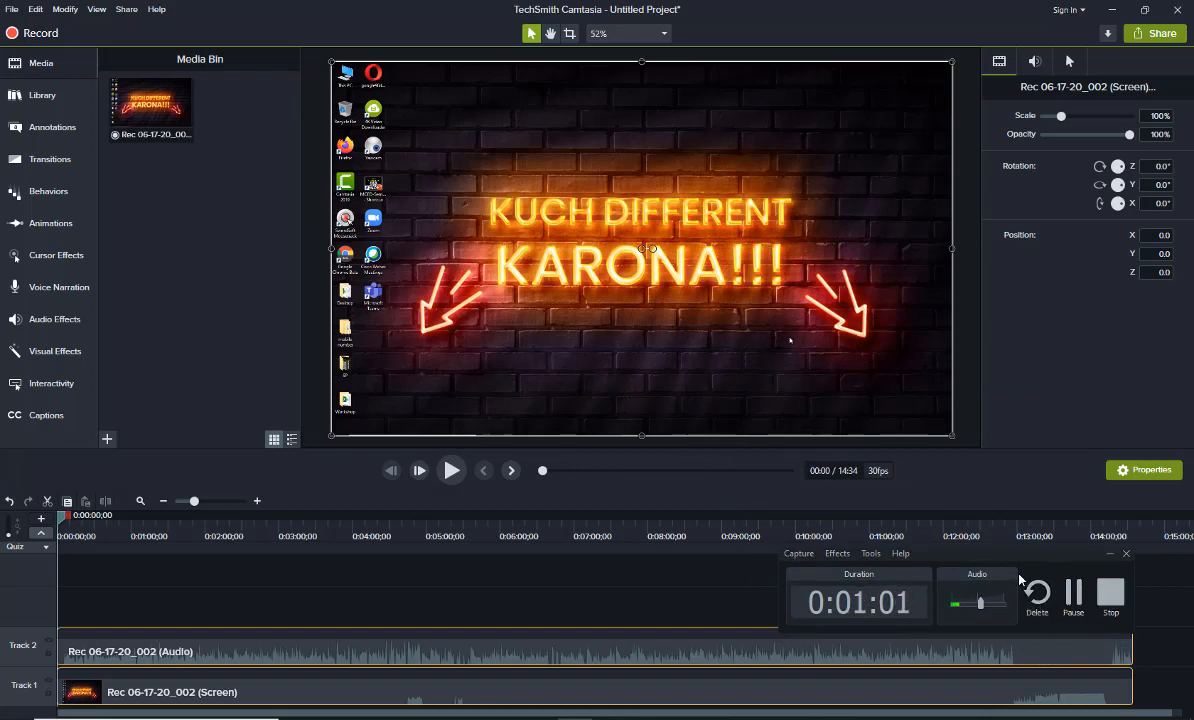
drag(1024, 561, 1087, 639)
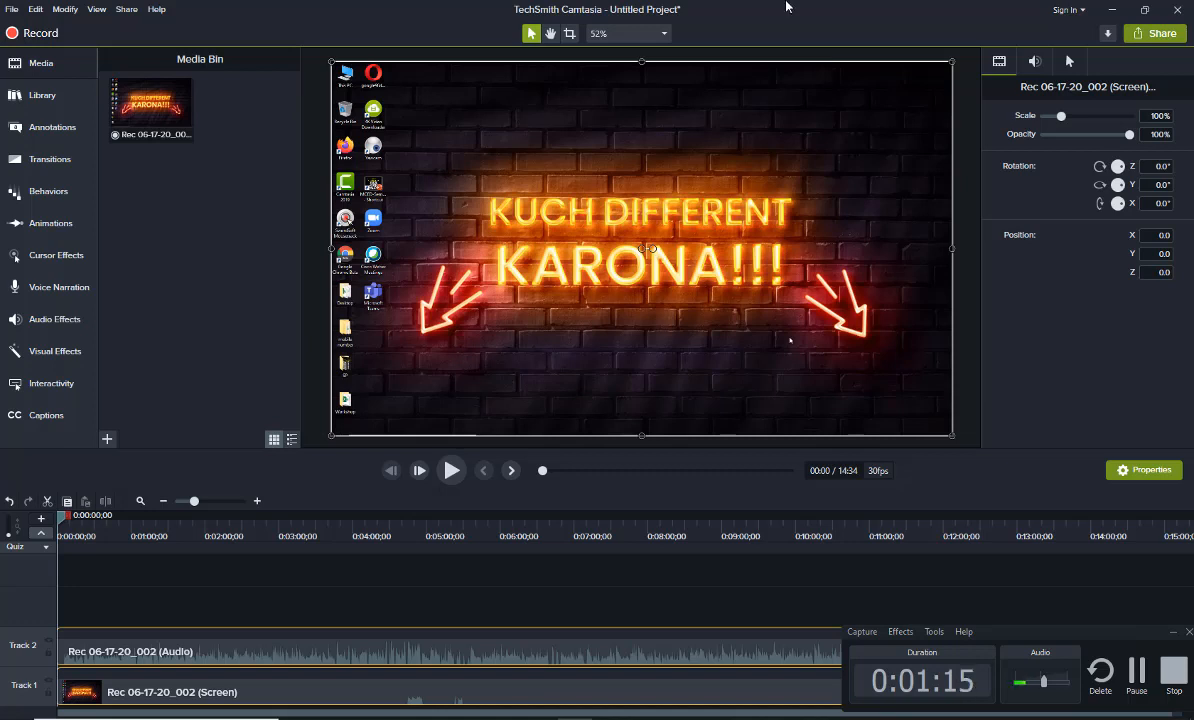
click(1172, 631)
click(1111, 9)
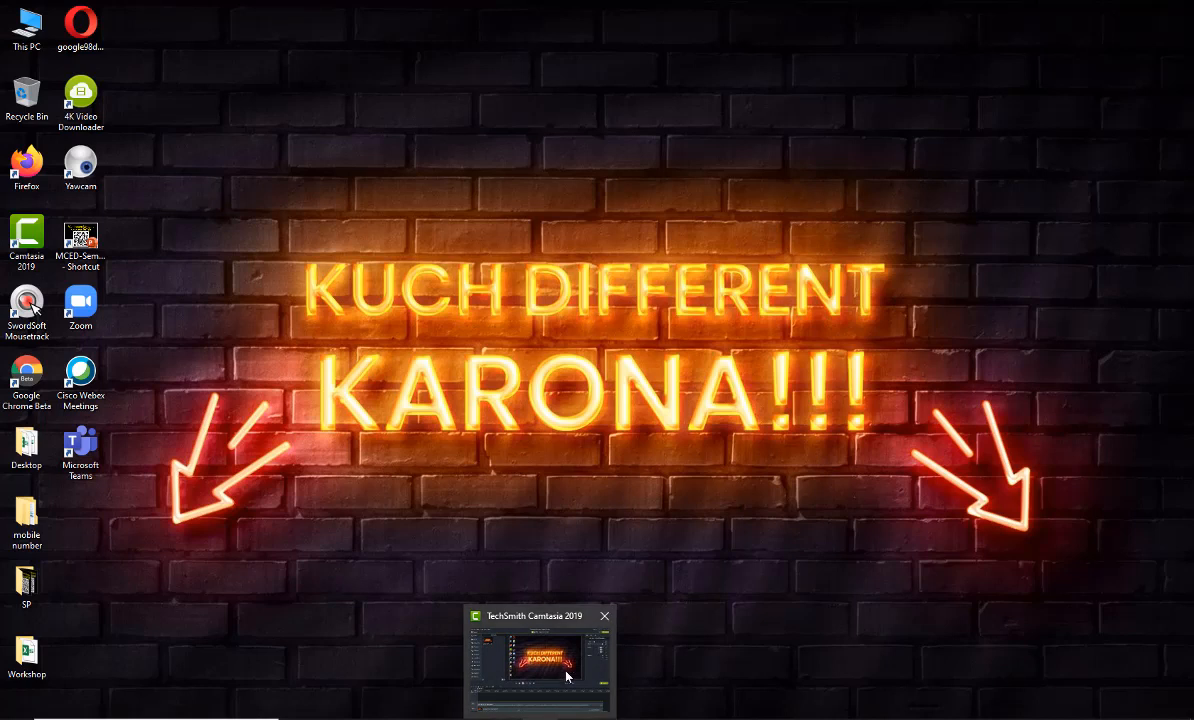
Bring back the recorder window and stop the screen recording so it is added to the project
click(531, 660)
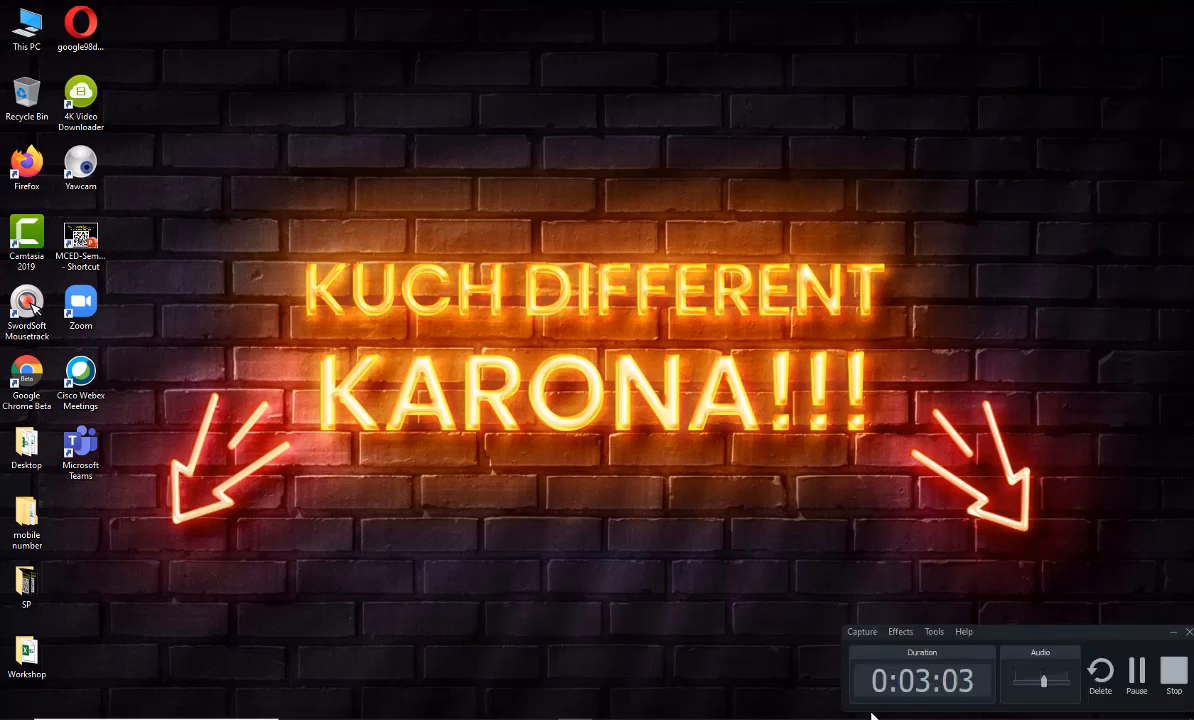
click(1177, 680)
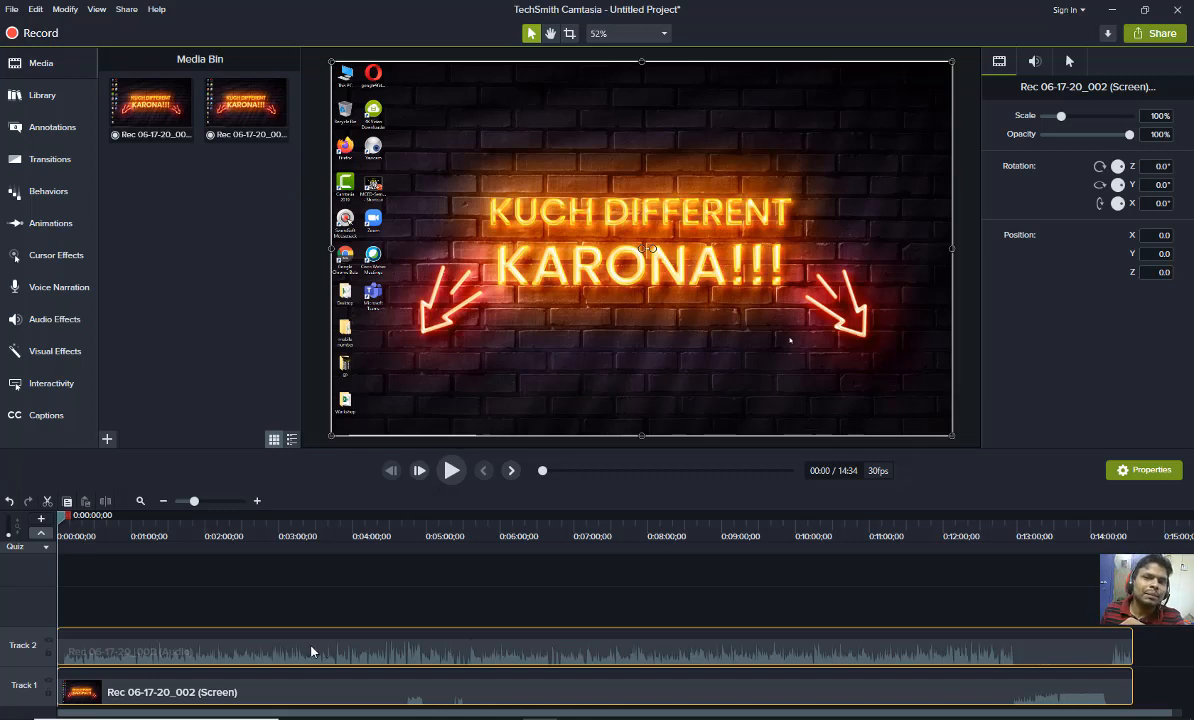
Save the project as Day 1 in the S P College folder as a Camtasia Project (*.tscproj)
click(9, 11)
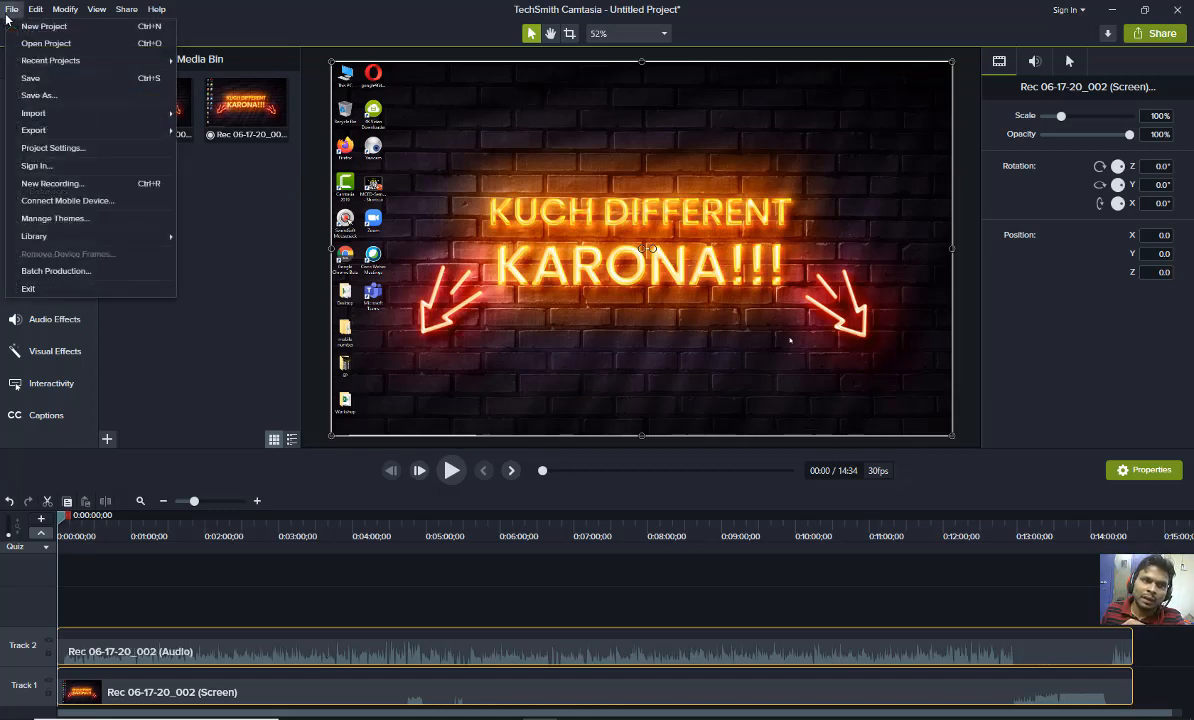
click(45, 93)
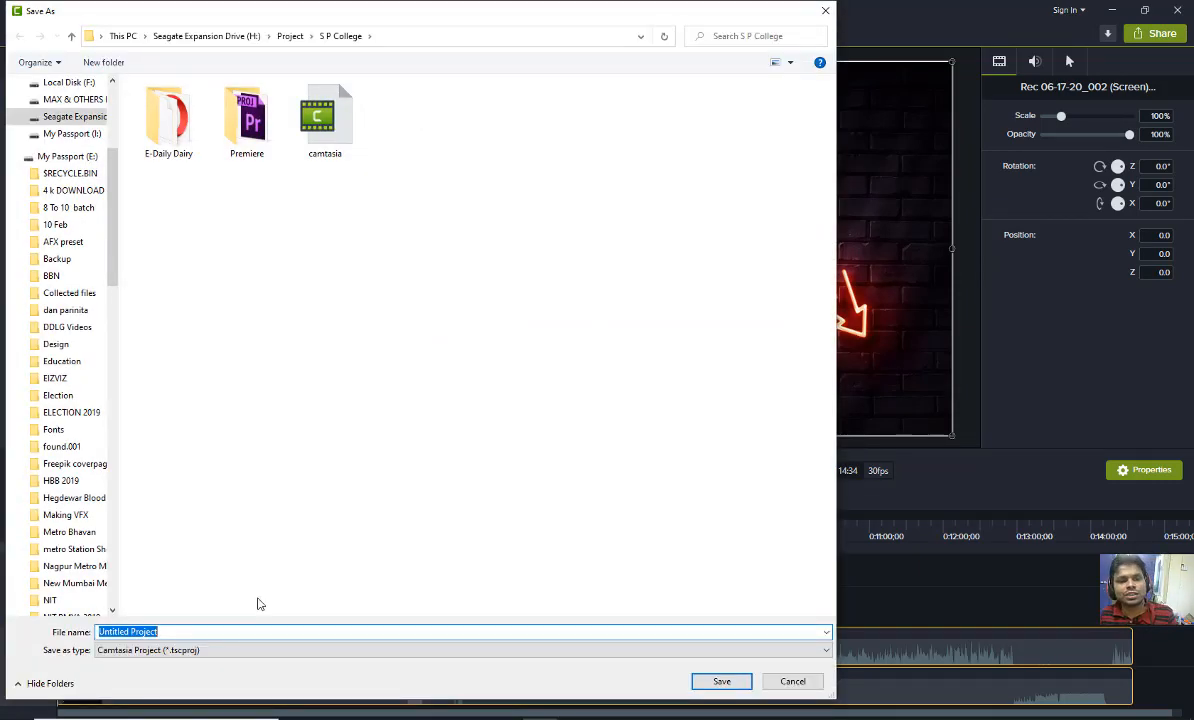
text(D)
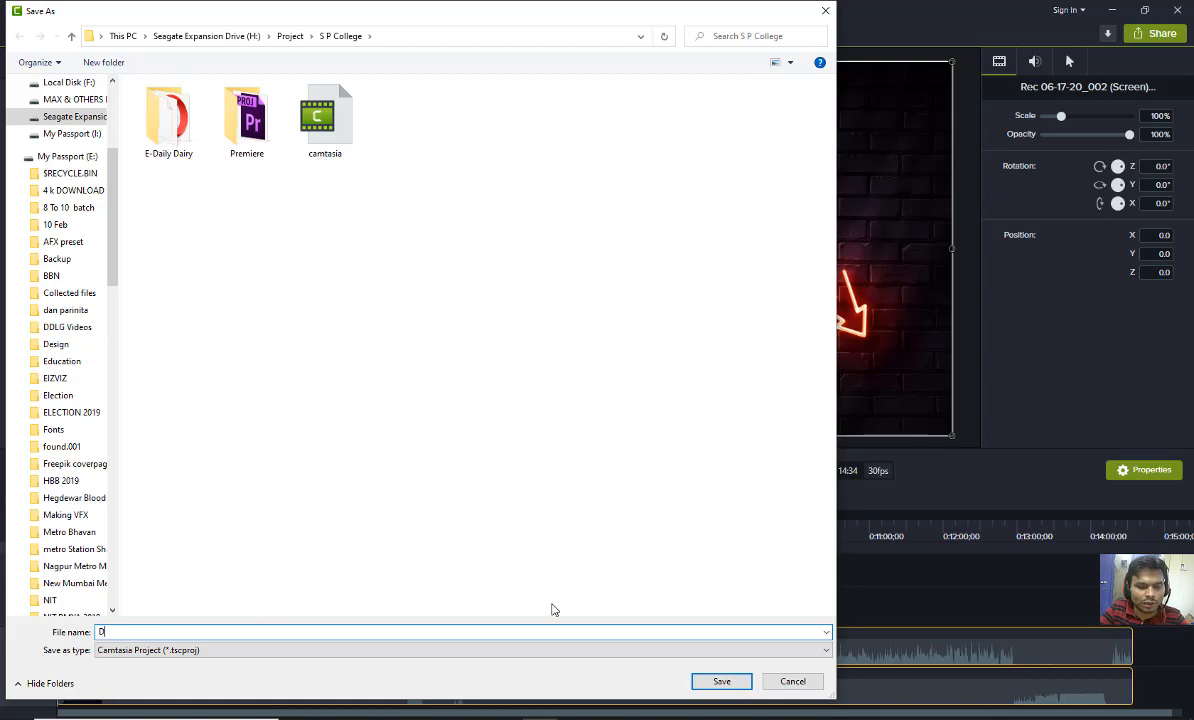
text(ay 1)
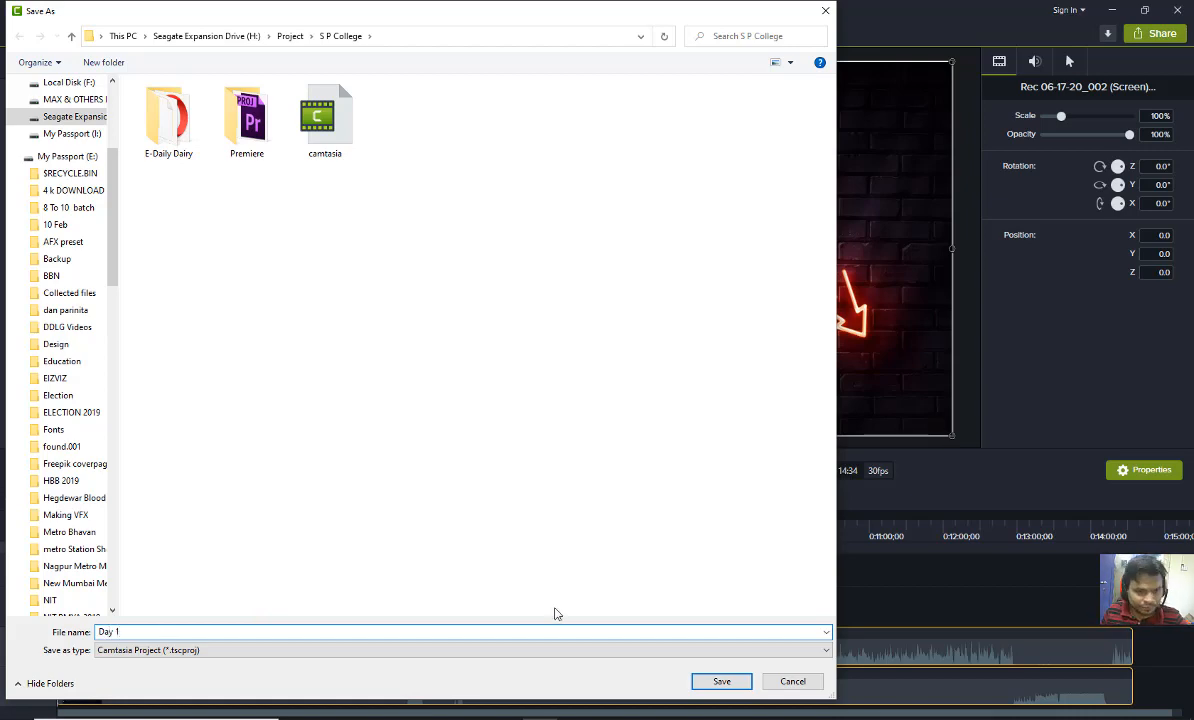
click(721, 682)
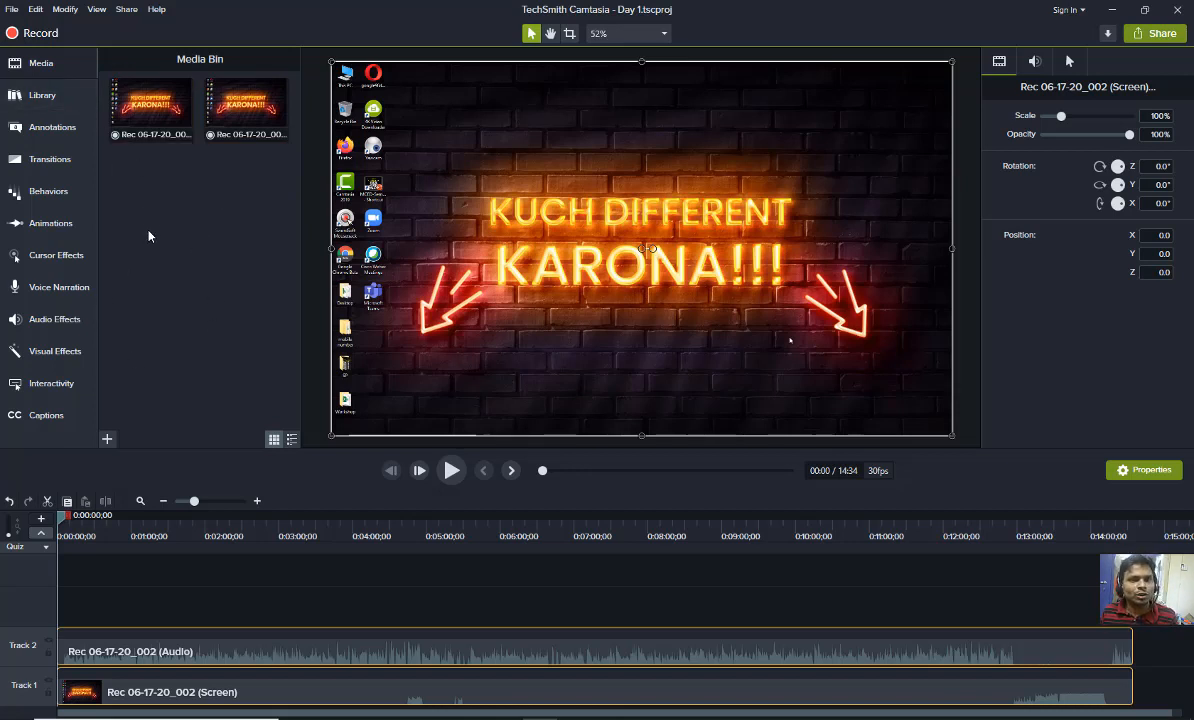
drag(131, 176, 231, 129)
click(239, 225)
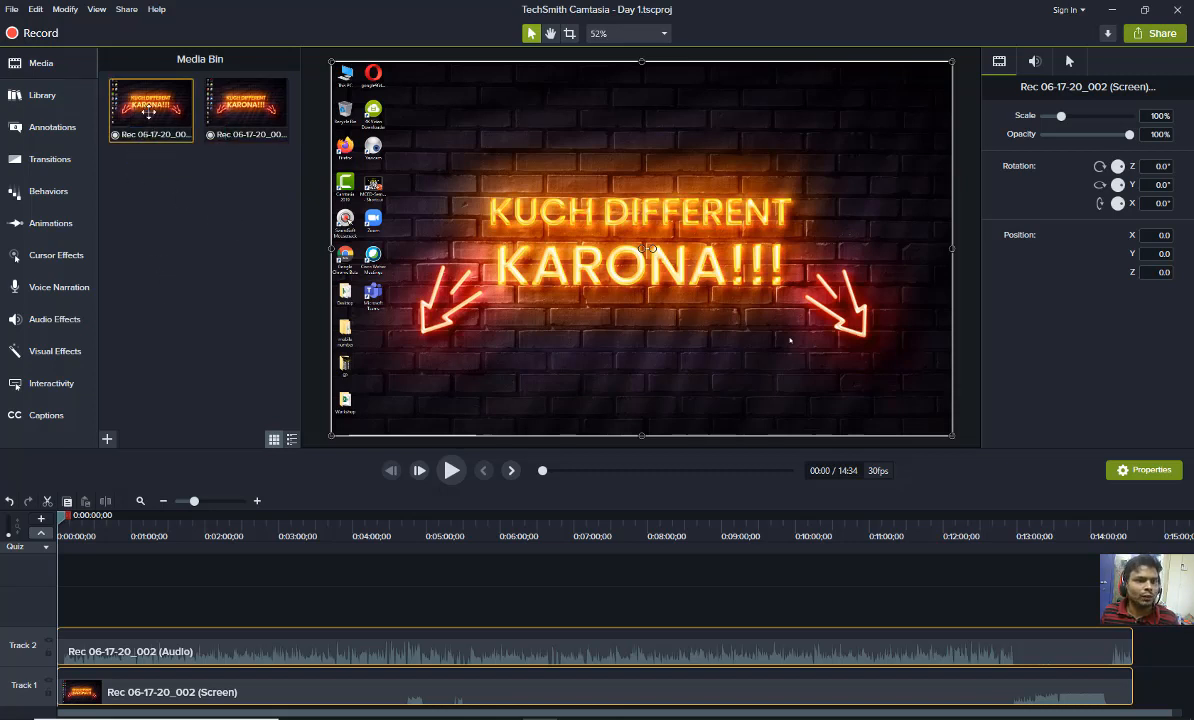
click(250, 103)
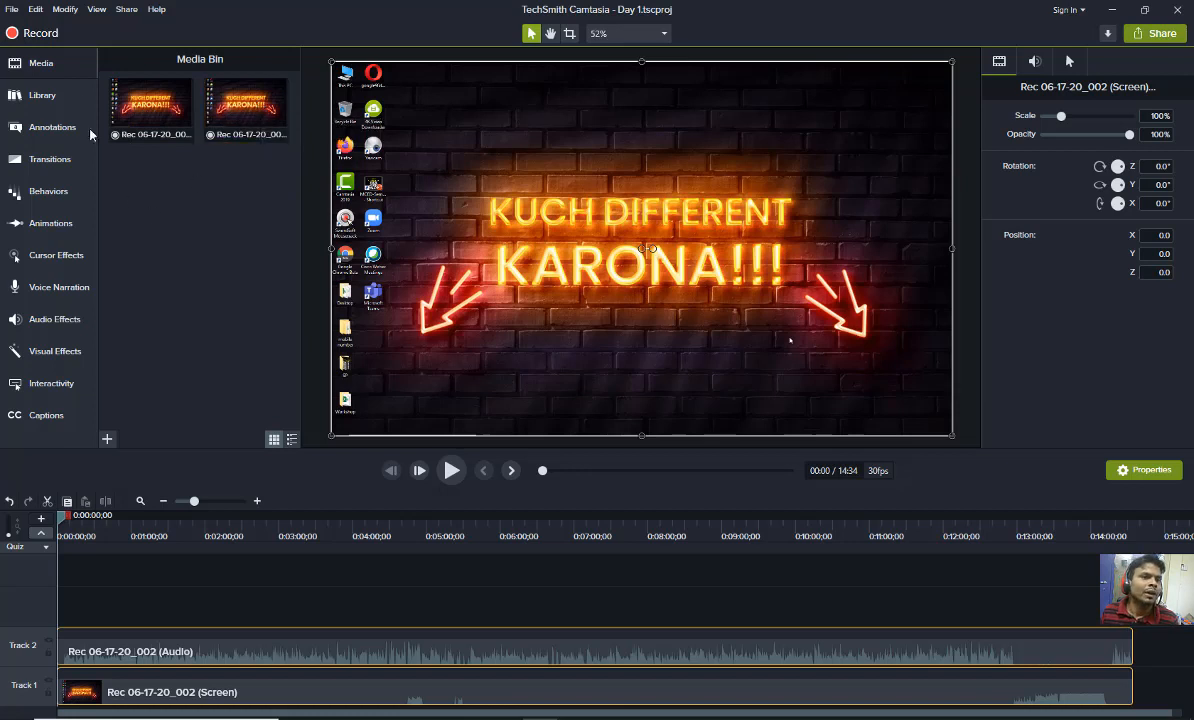
Export the project as the zip file Day 1.zip in H:\Project\S P College, including all files from the Media Bin
click(13, 10)
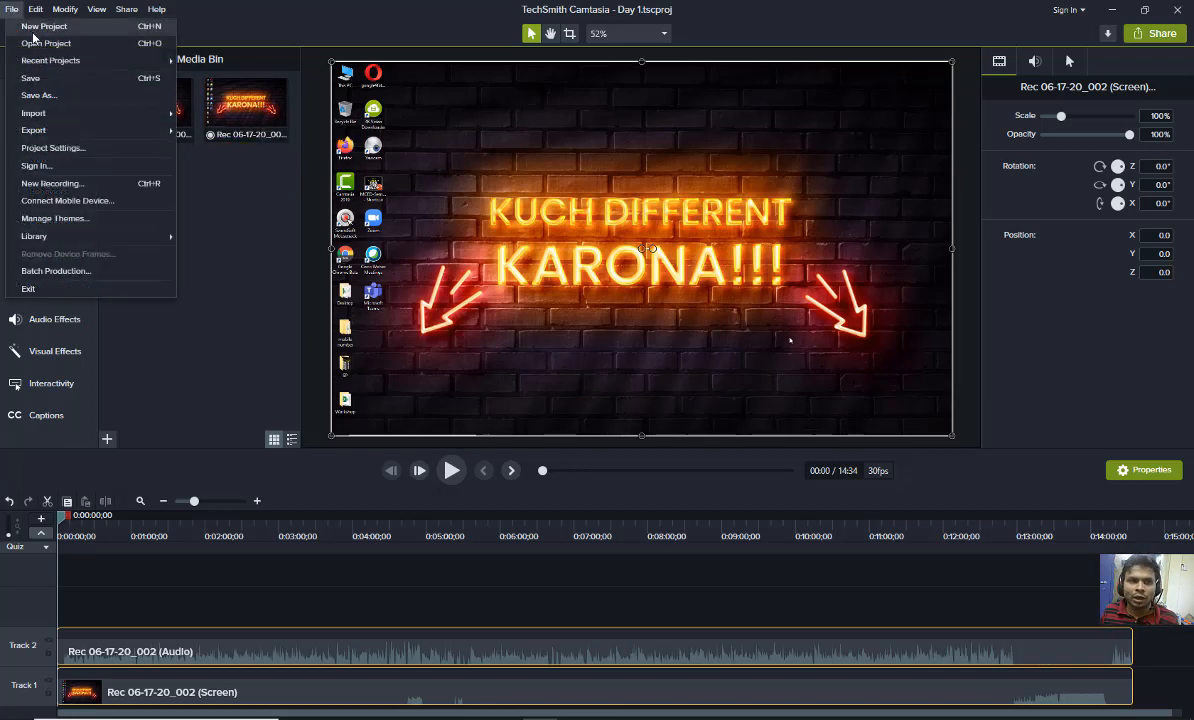
mouse_move(52, 62)
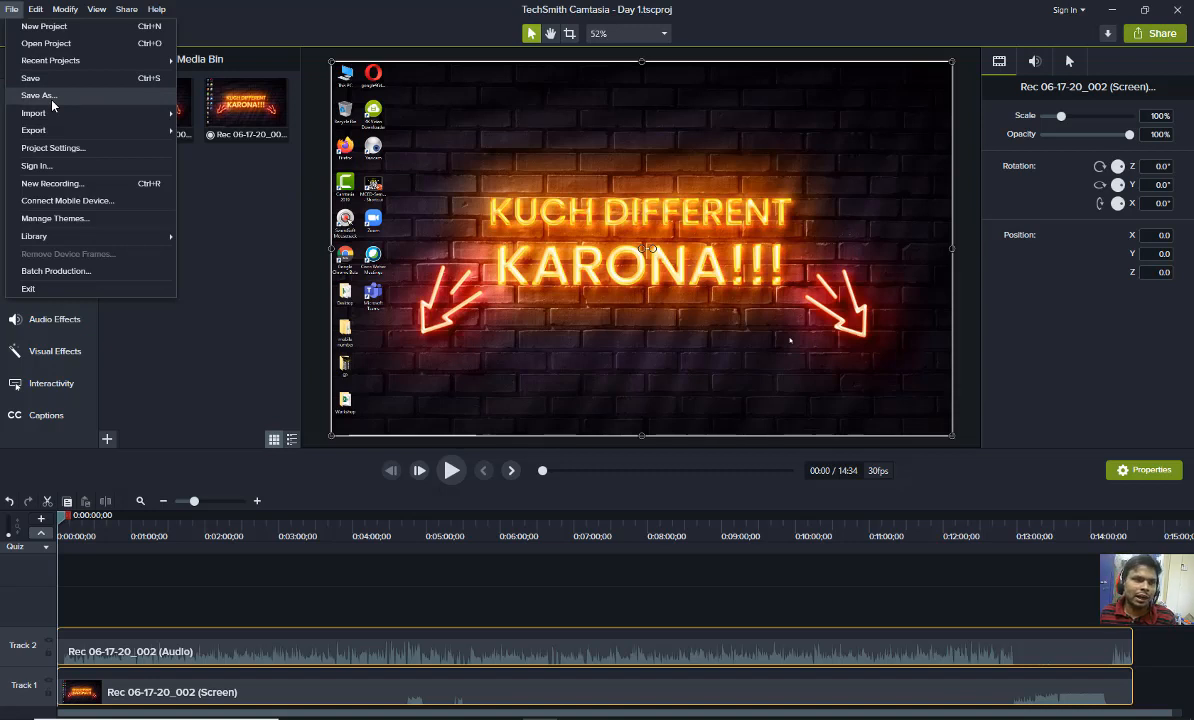
mouse_move(47, 114)
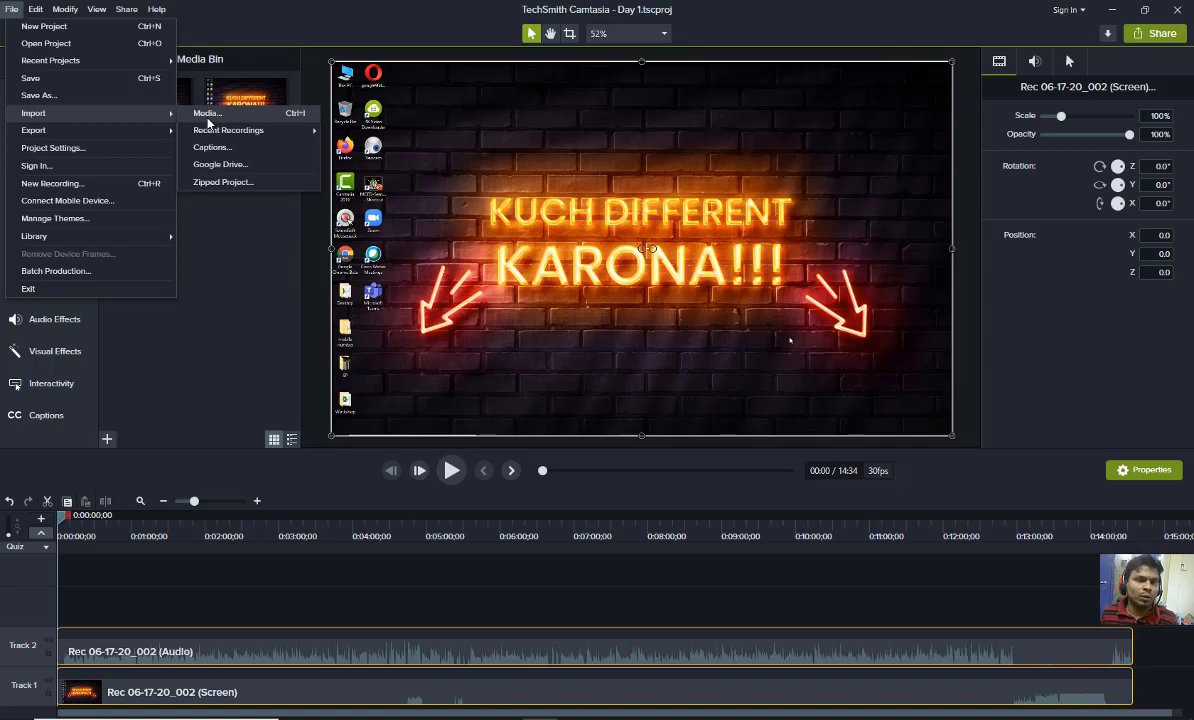
mouse_move(203, 132)
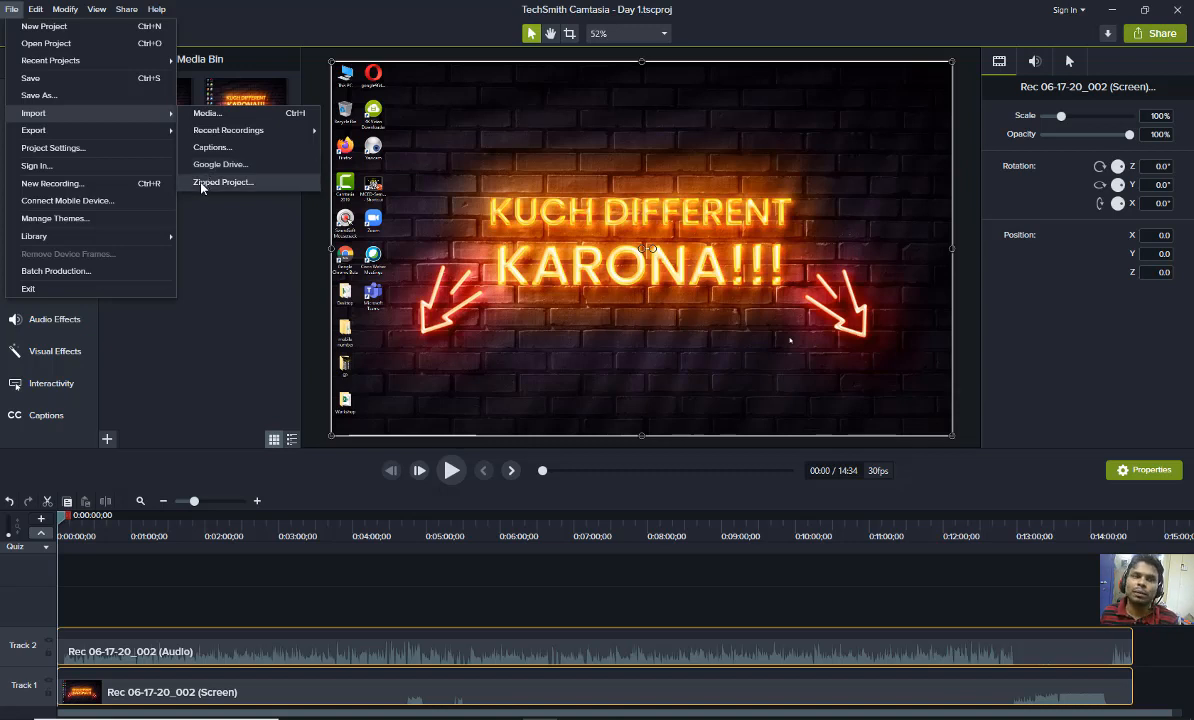
mouse_move(70, 137)
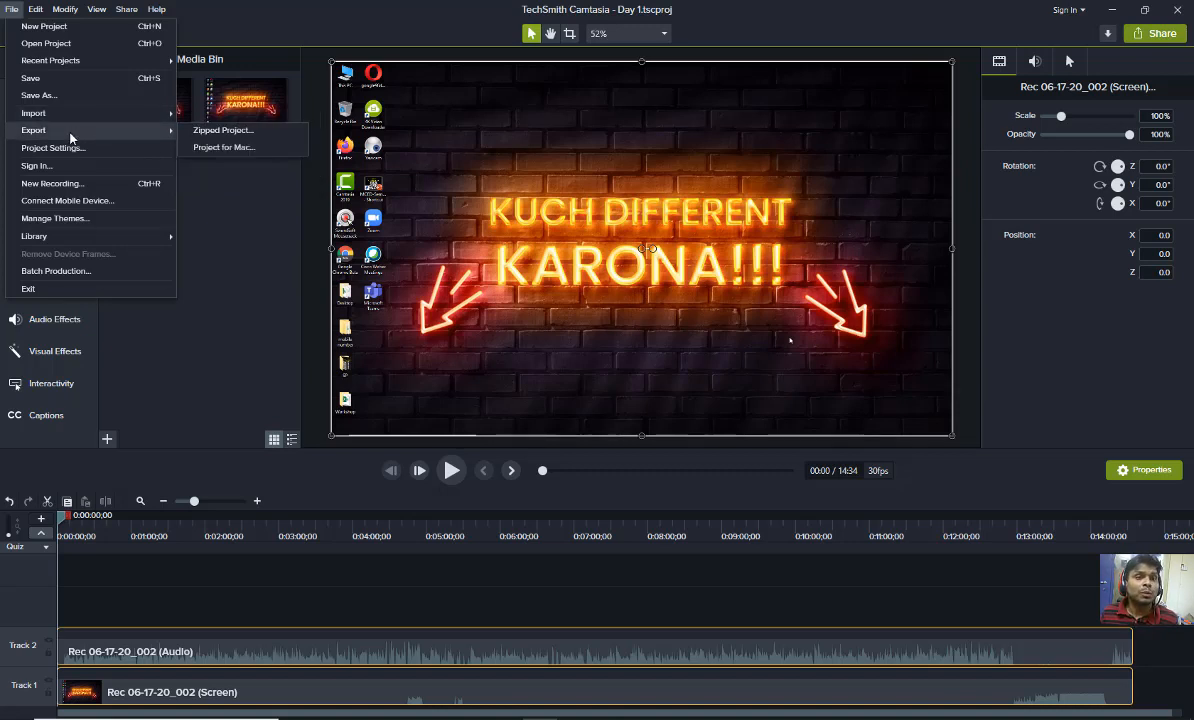
click(243, 135)
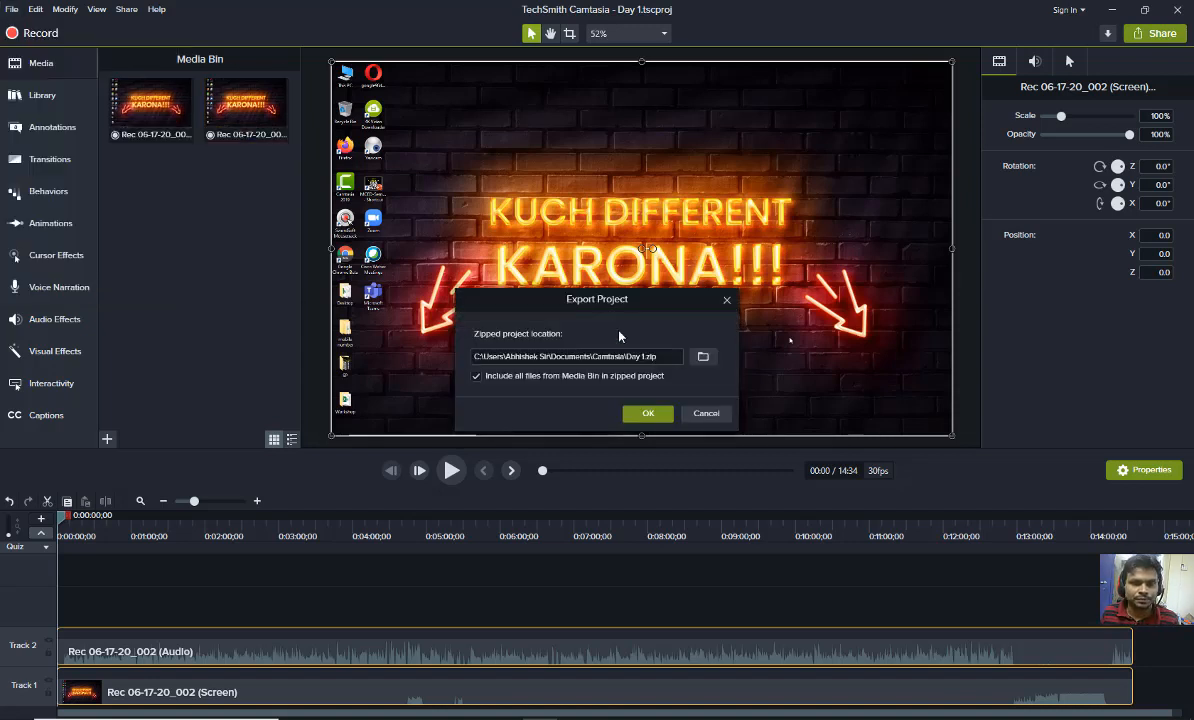
click(705, 356)
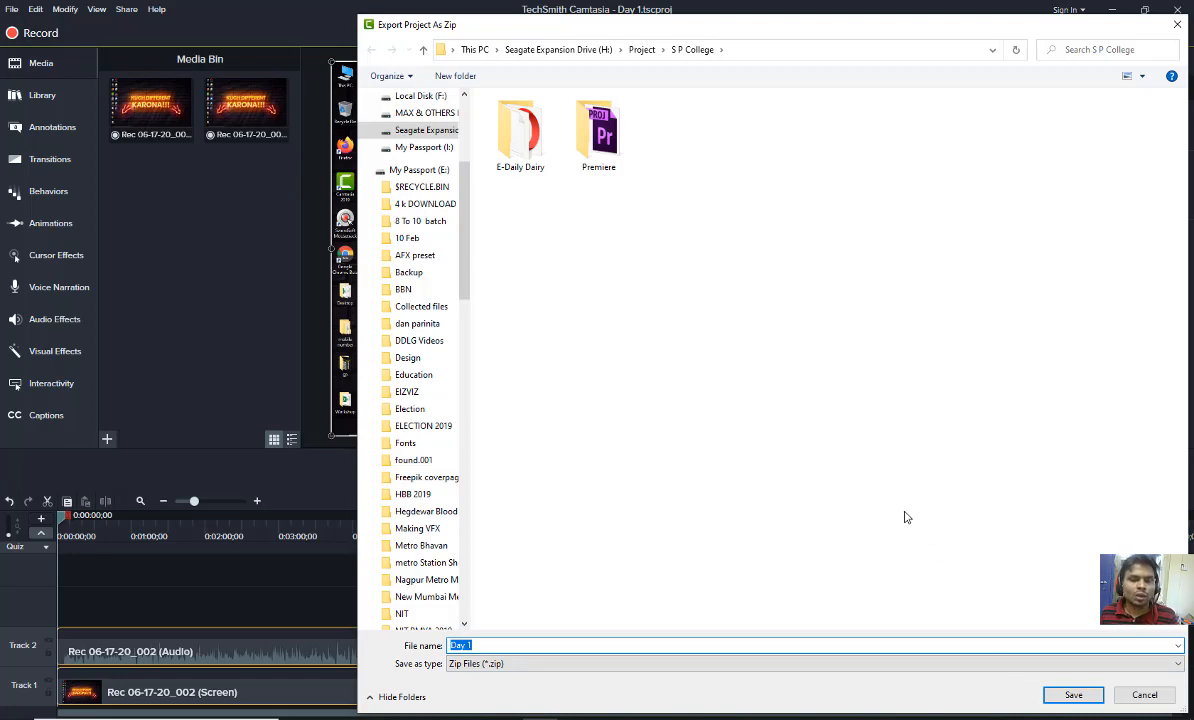
click(1067, 696)
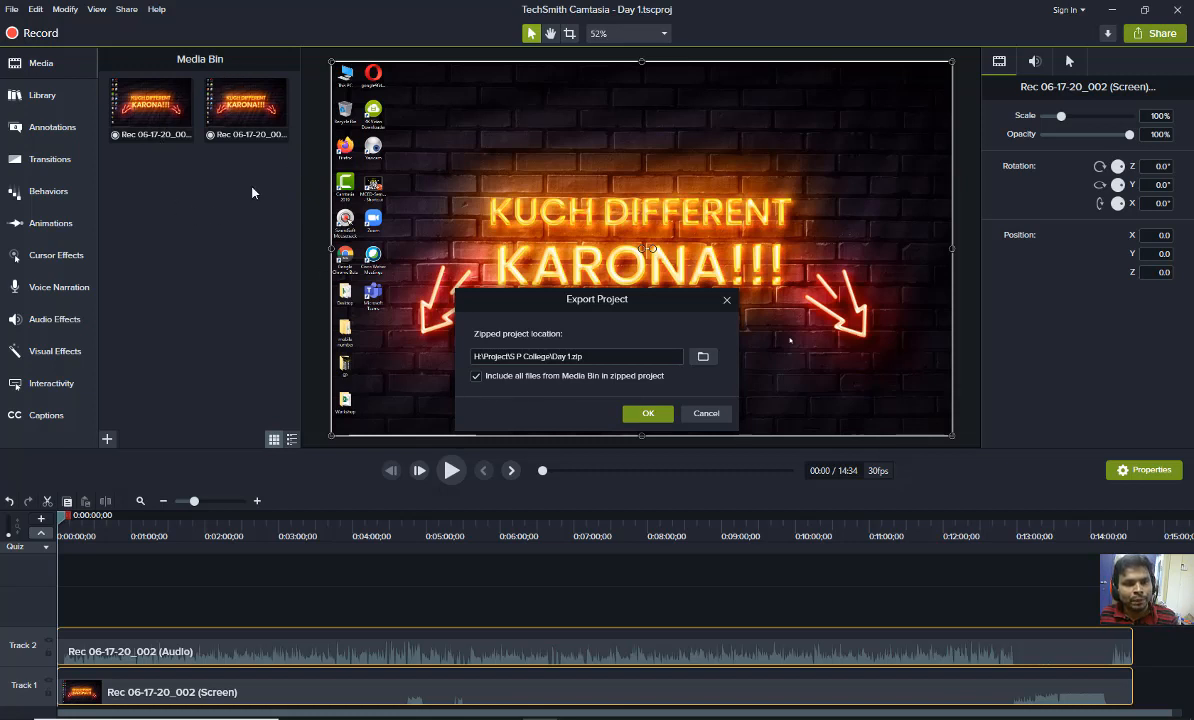
click(646, 413)
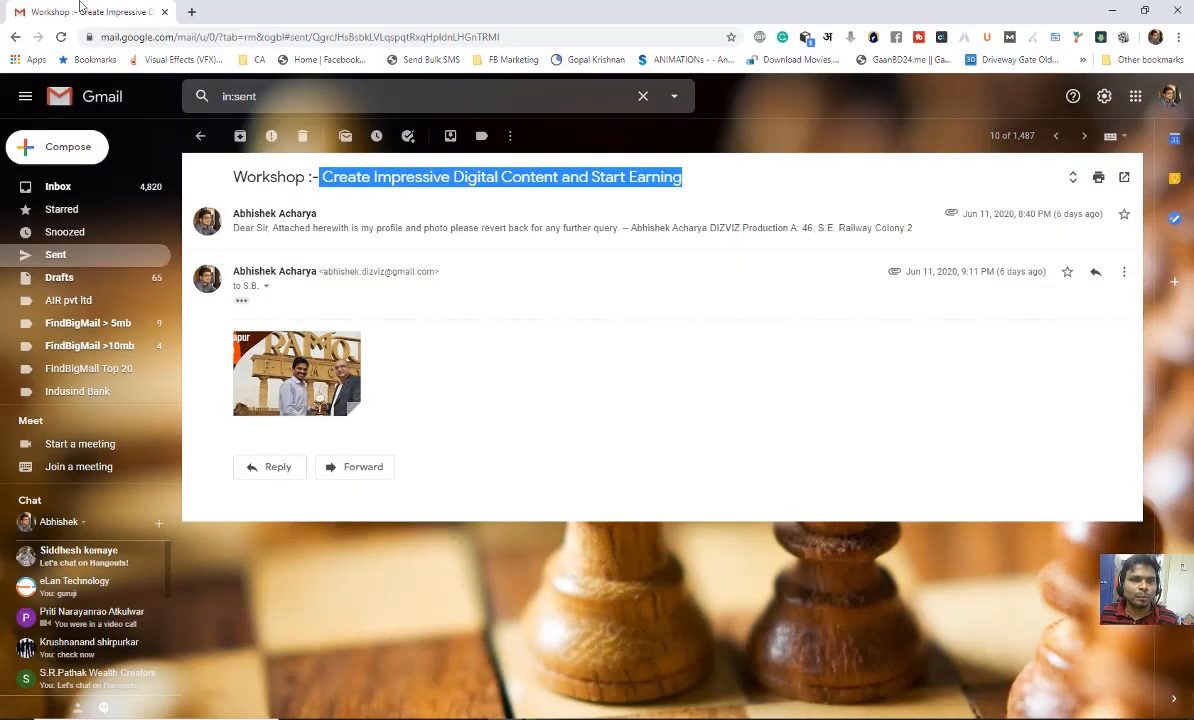
Open YouTube in a new Chrome tab
click(191, 11)
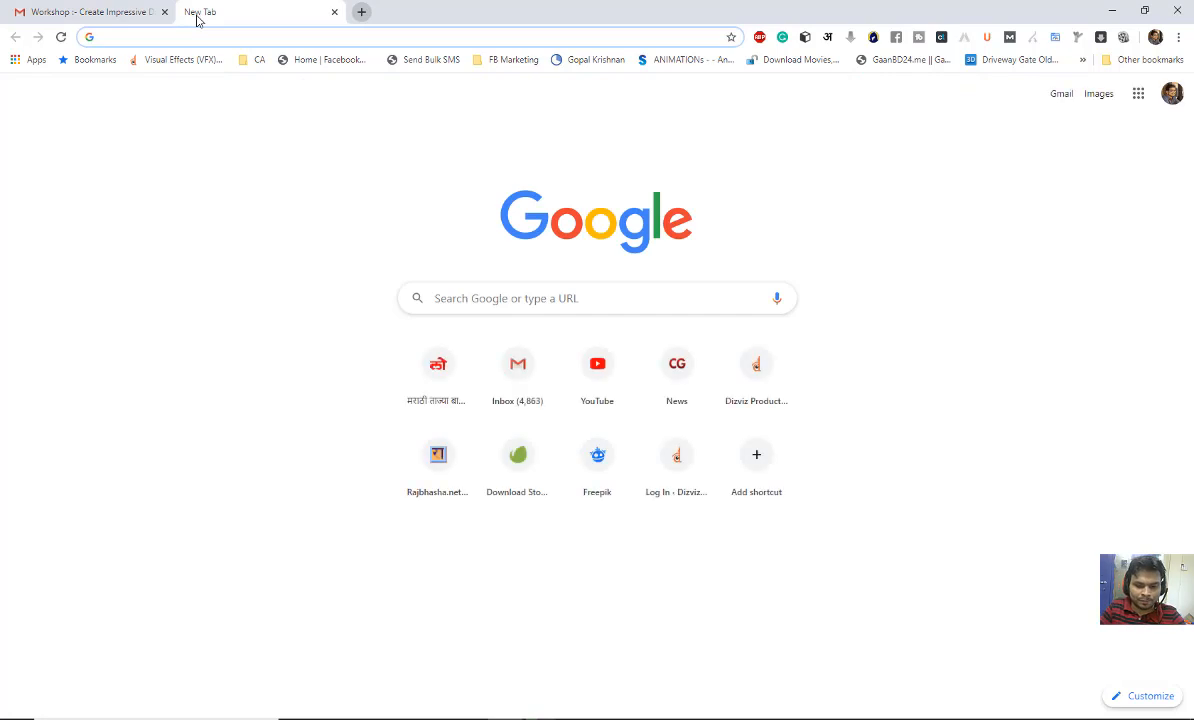
text(youtube)
key(Return)
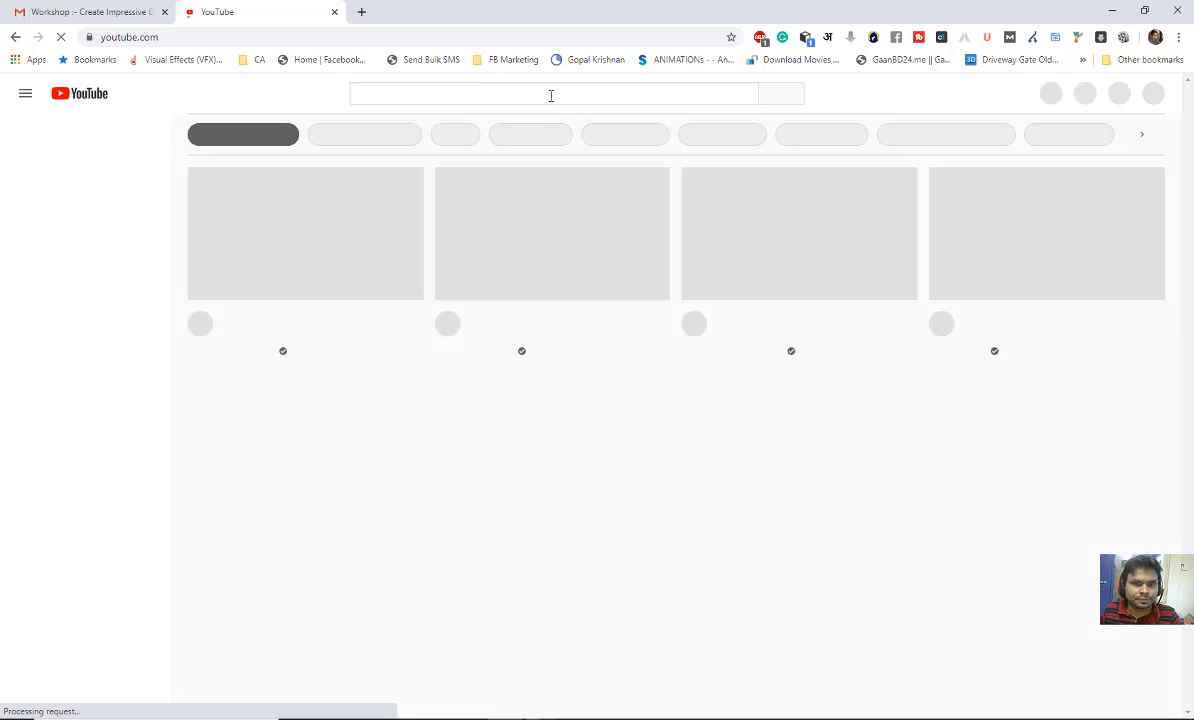
Search YouTube for "dizviz production" and open the DIZVIZ Production channel
click(550, 95)
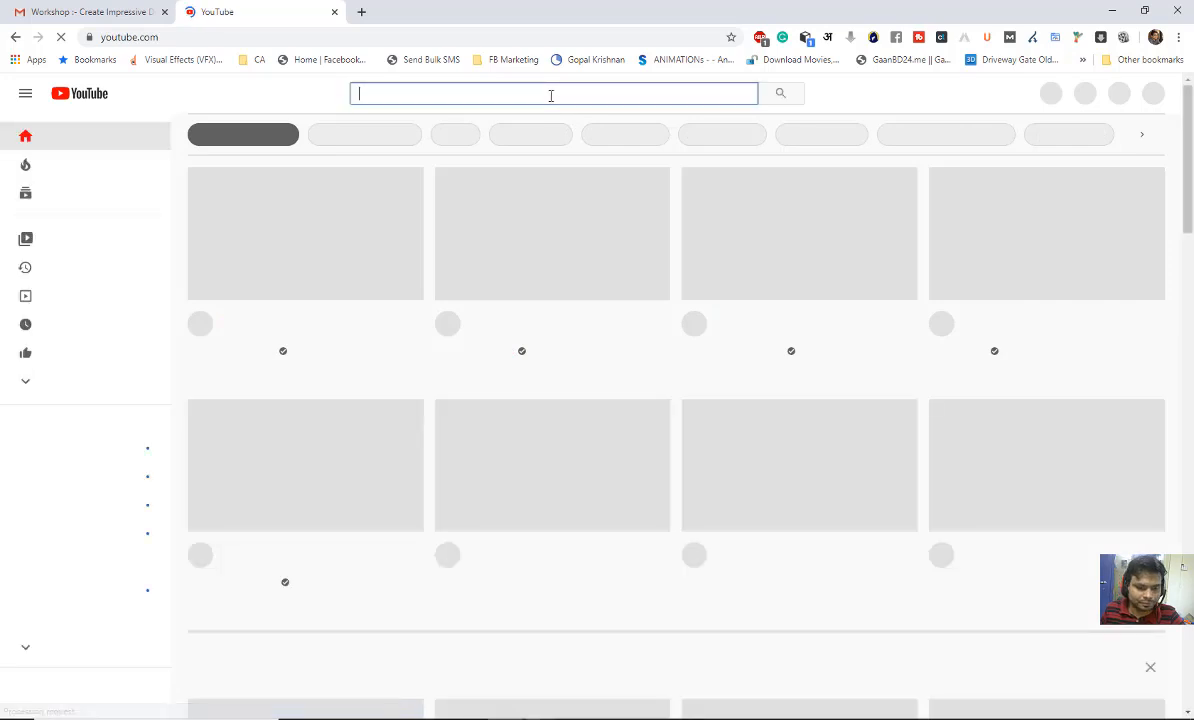
text(dizviz)
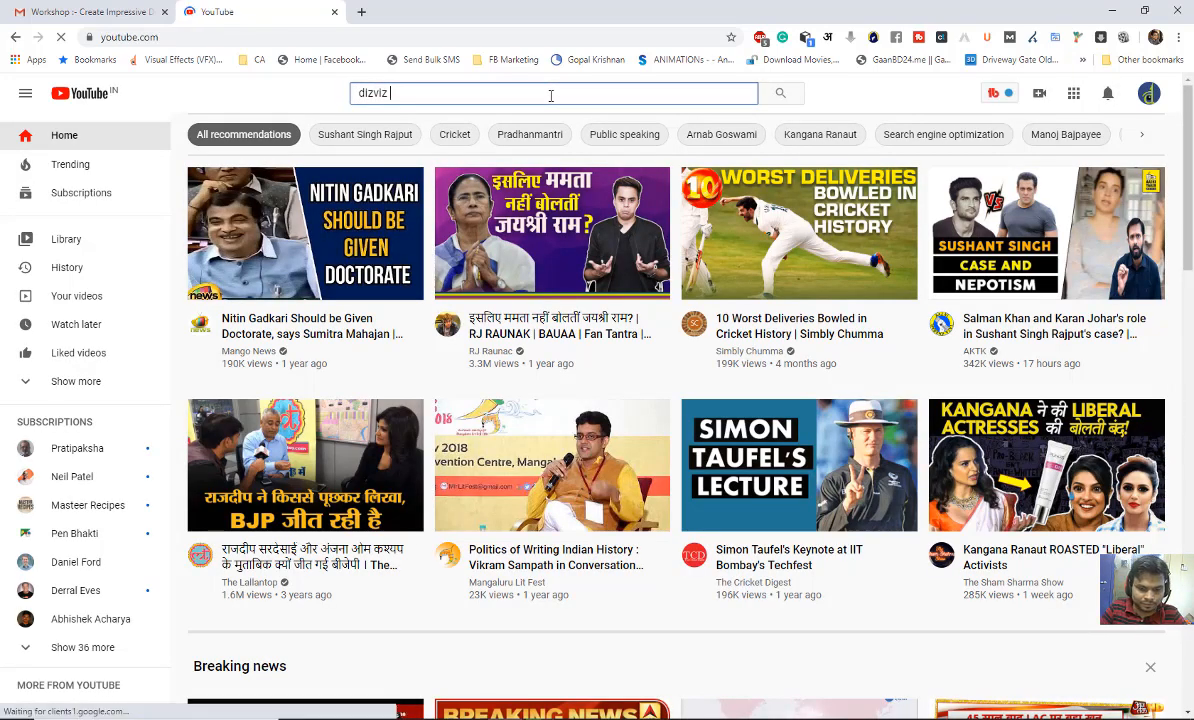
text( production)
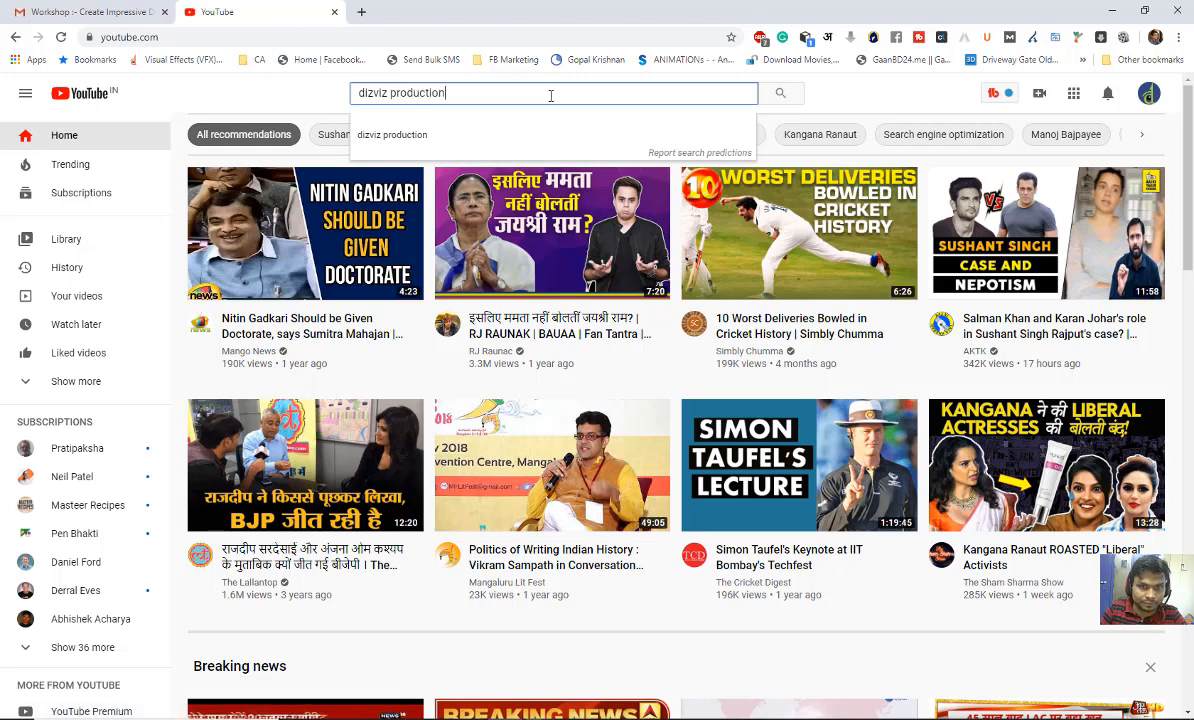
key(Return)
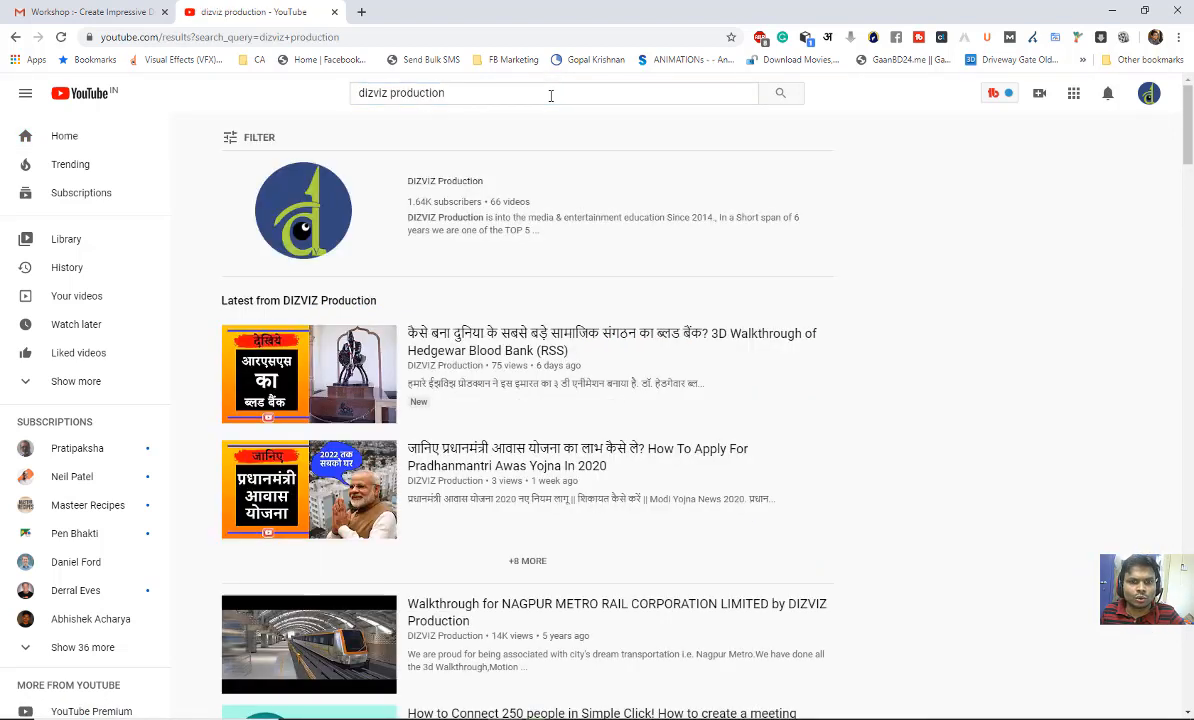
click(459, 185)
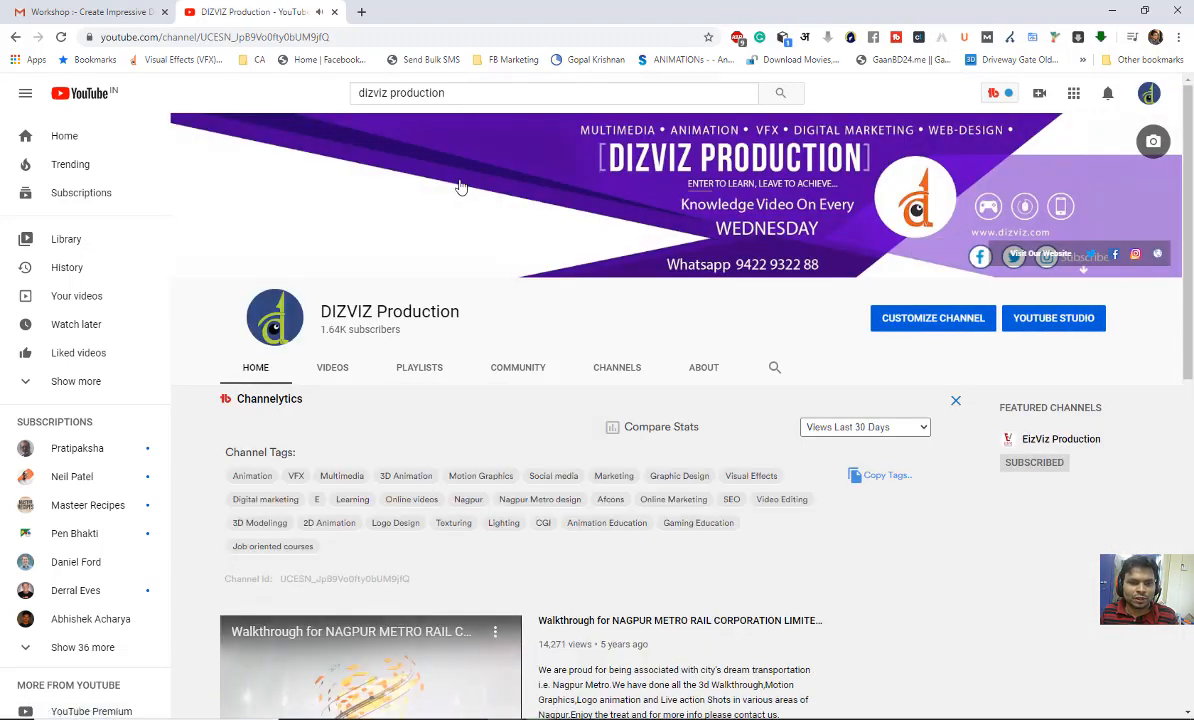
Browse the channel's uploaded videos and play "How To share your laptop screen on Facebook"
scroll(461, 188, down, 3)
scroll(461, 188, up, 2)
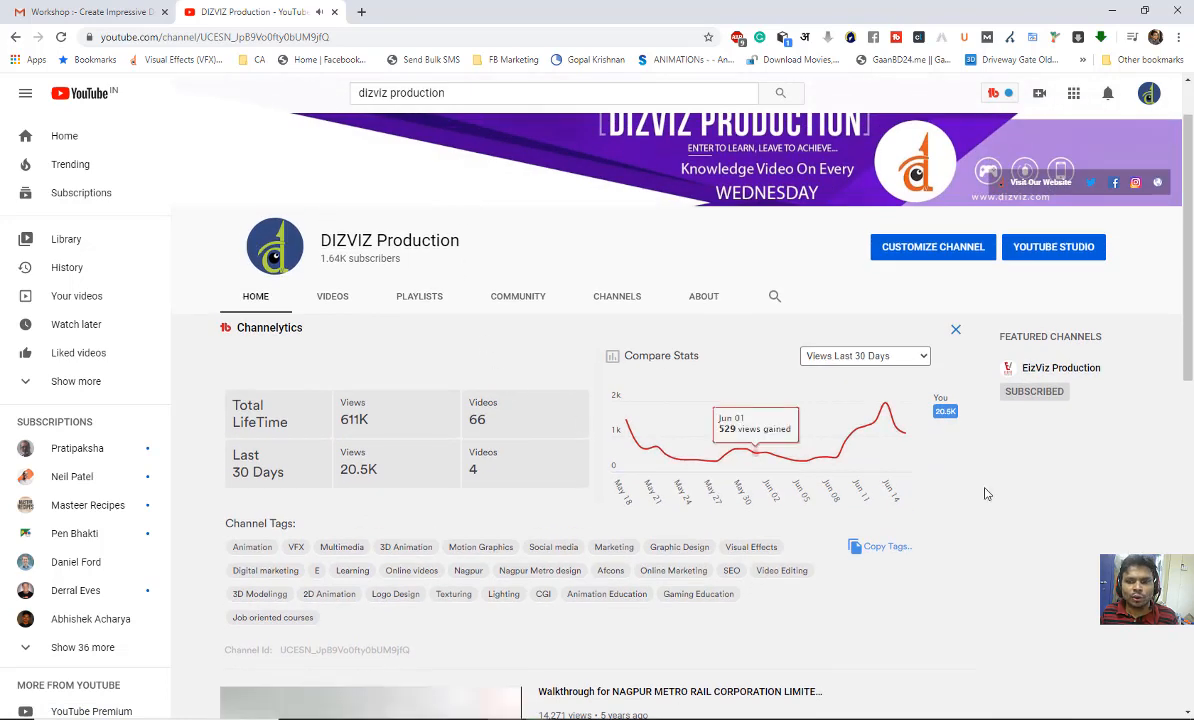
scroll(985, 494, down, 3)
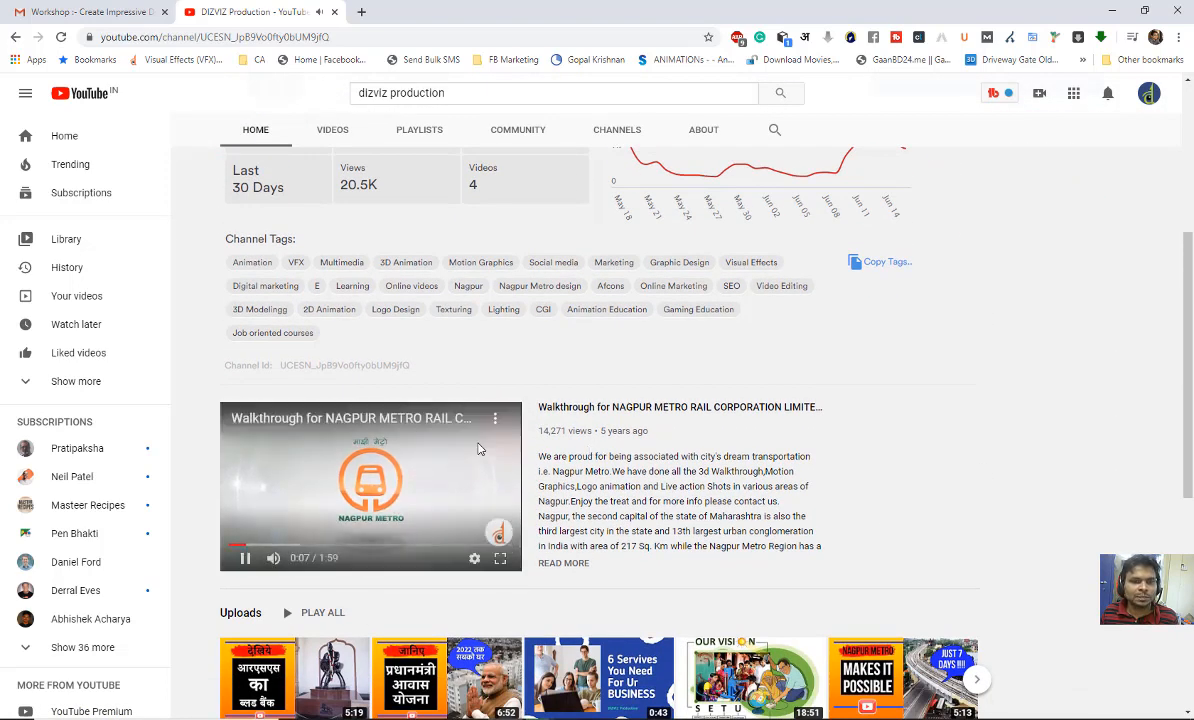
scroll(400, 250, up, 1)
click(330, 130)
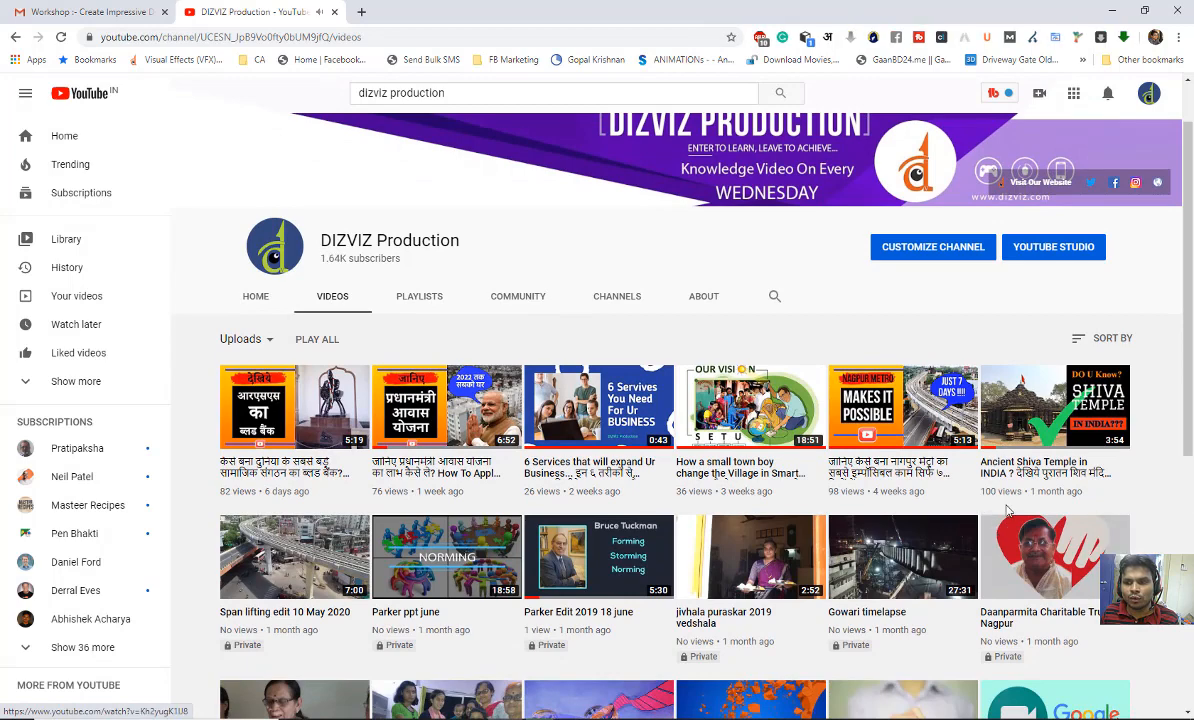
scroll(912, 503, down, 3)
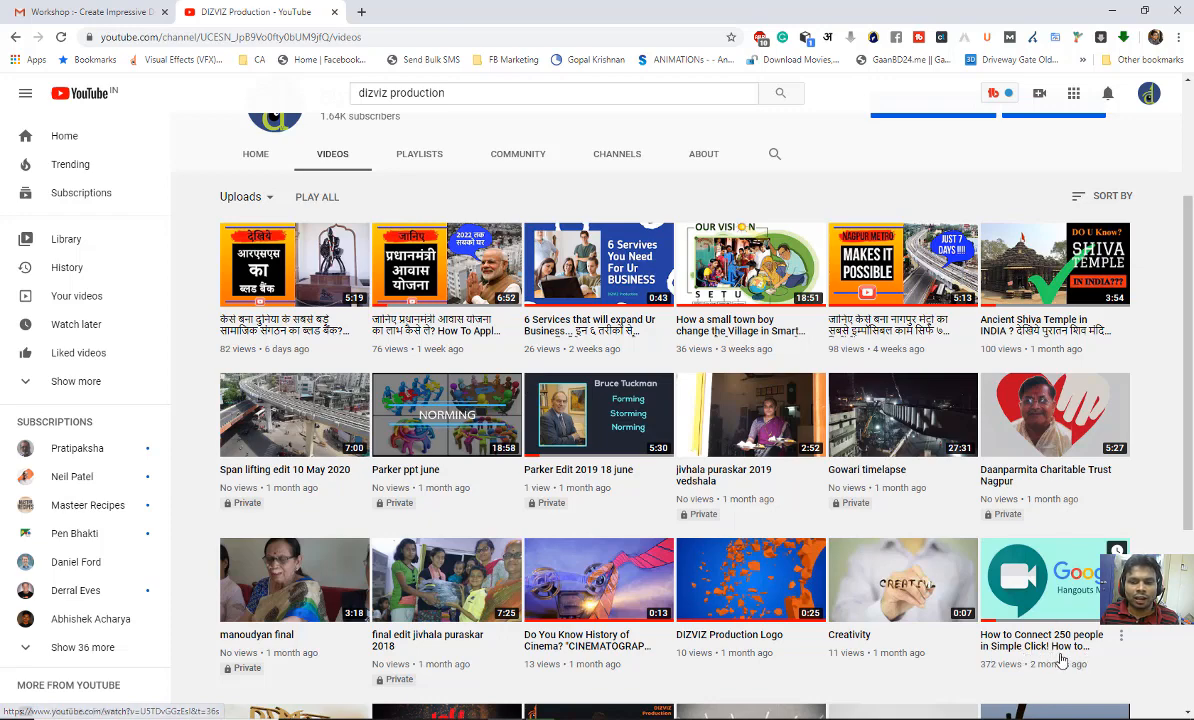
scroll(451, 460, down, 3)
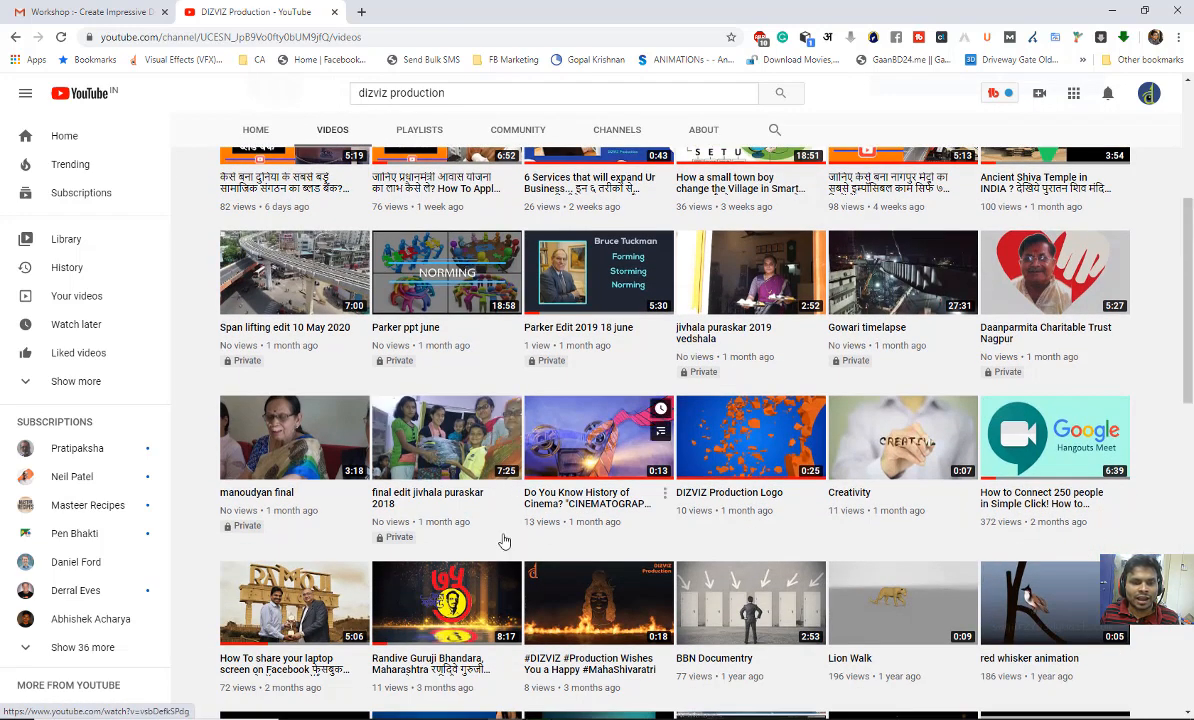
scroll(501, 541, down, 2)
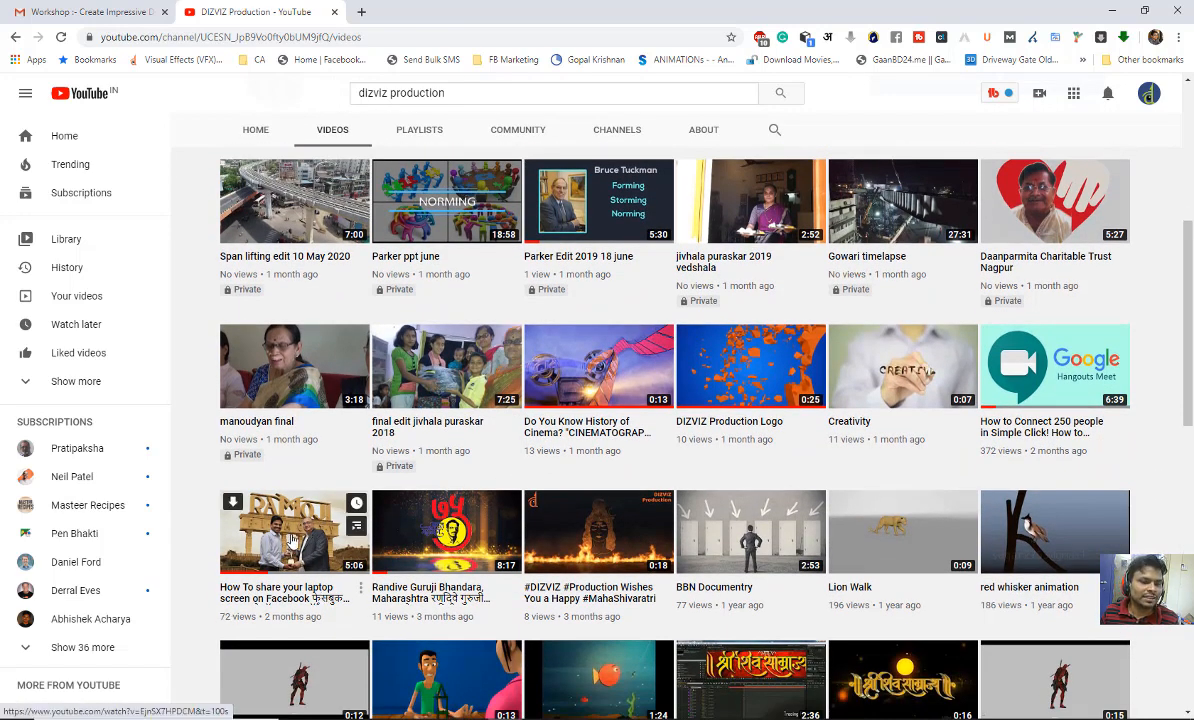
click(289, 540)
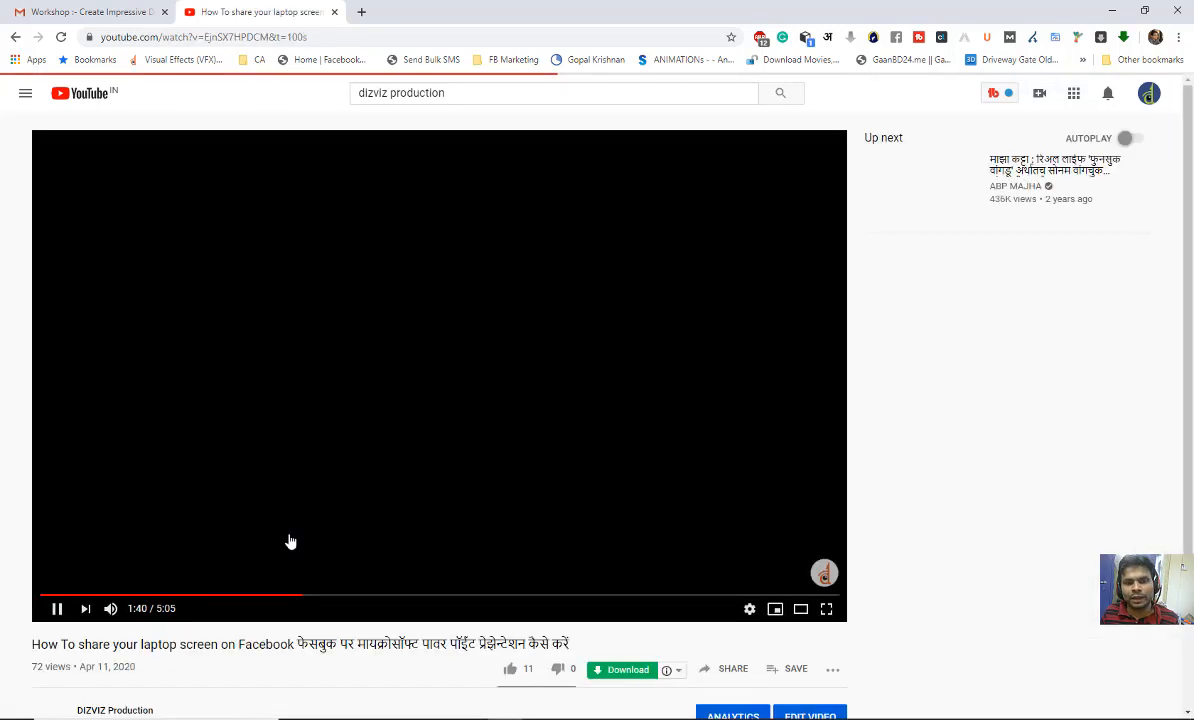
View the Facebook screen-sharing video in full screen and restart it from the beginning
key(F11)
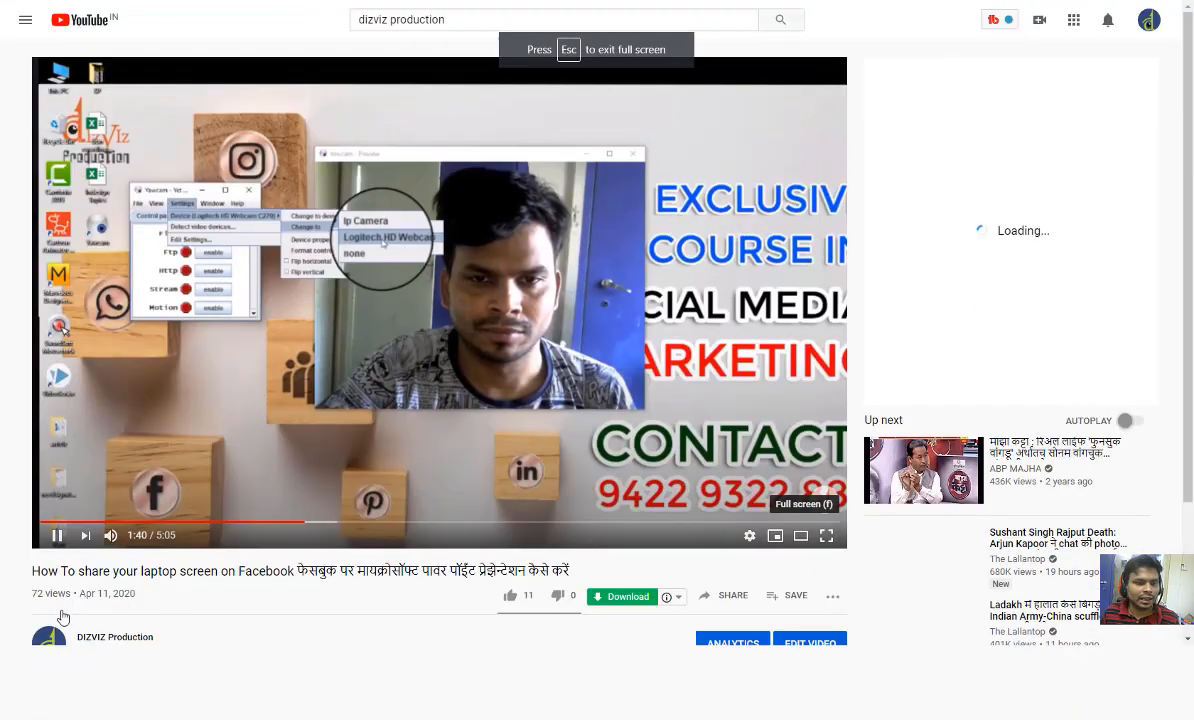
key(f)
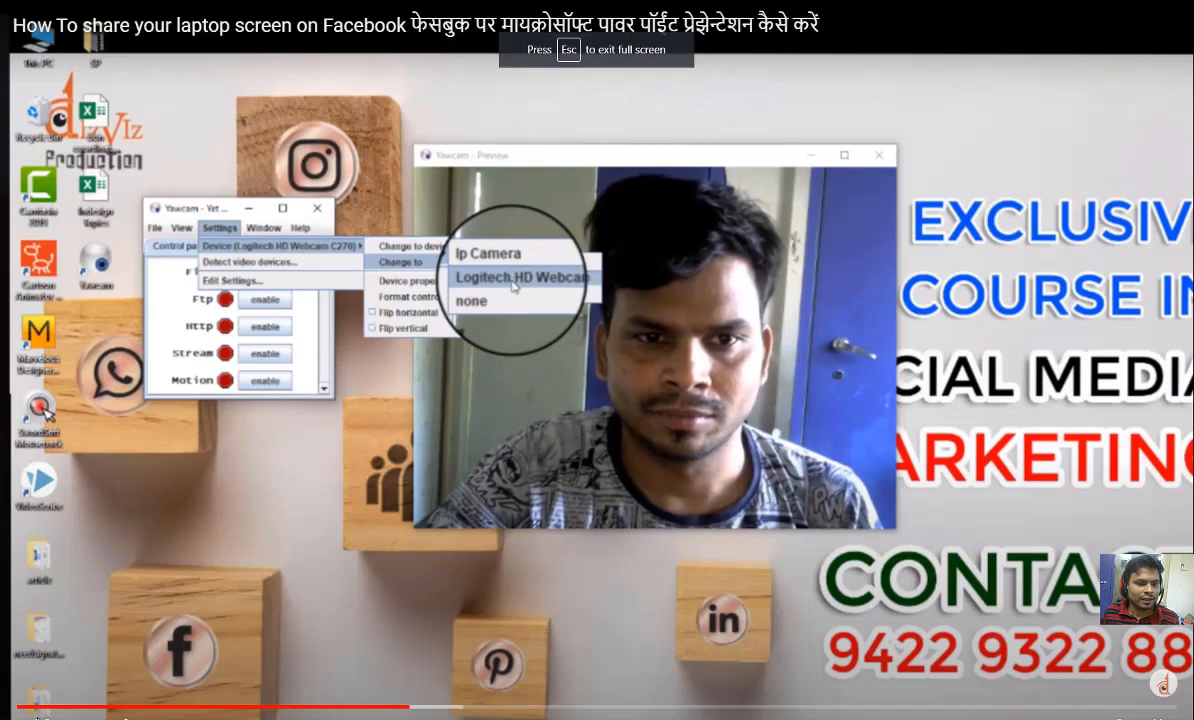
click(5, 706)
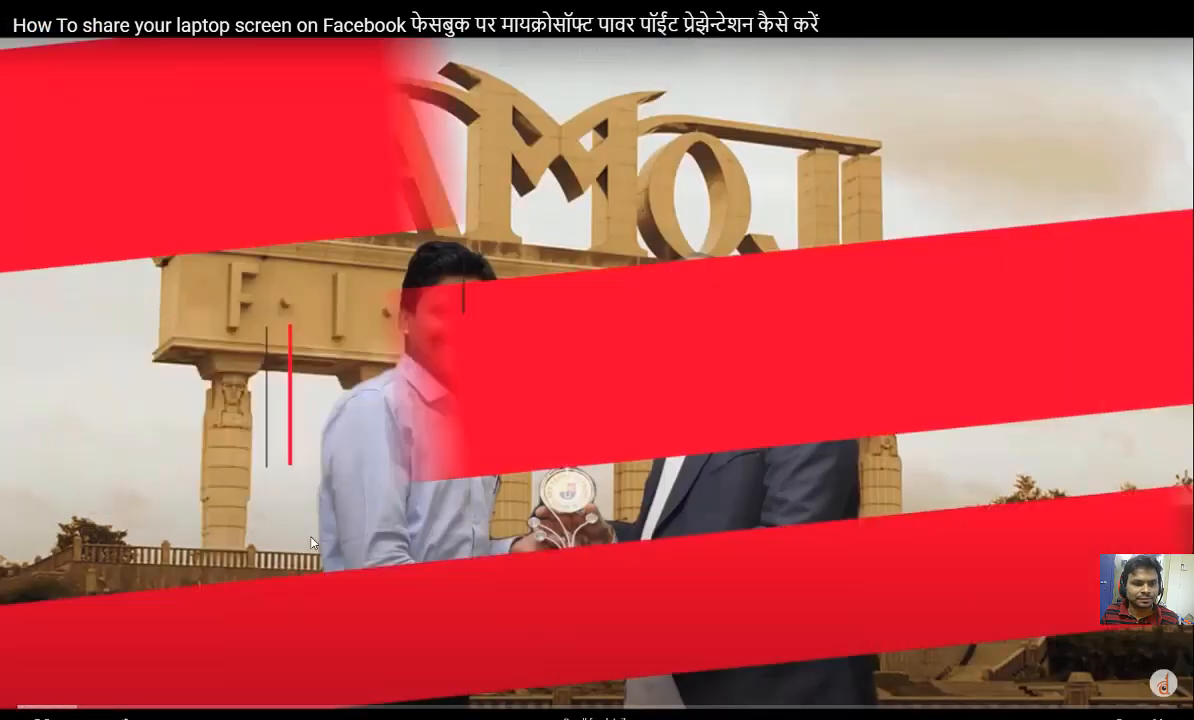
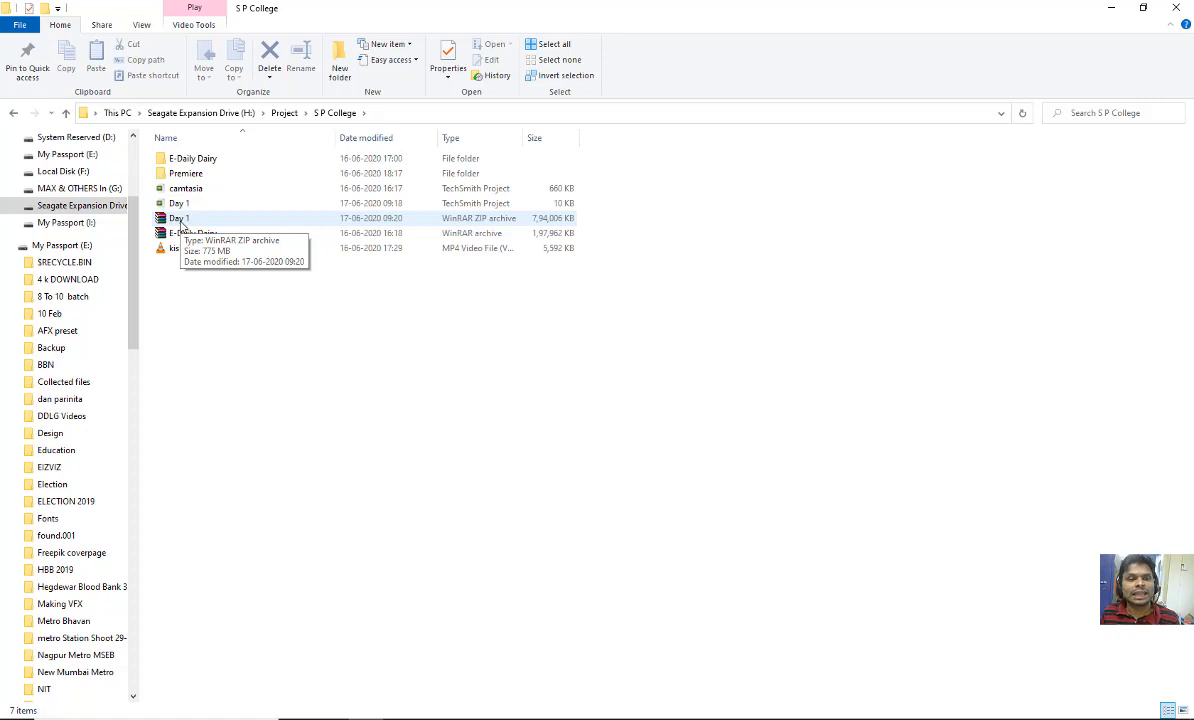
Examine the contents of the Day 1 zip archive in the S P College folder, and close the archive
double_click(182, 219)
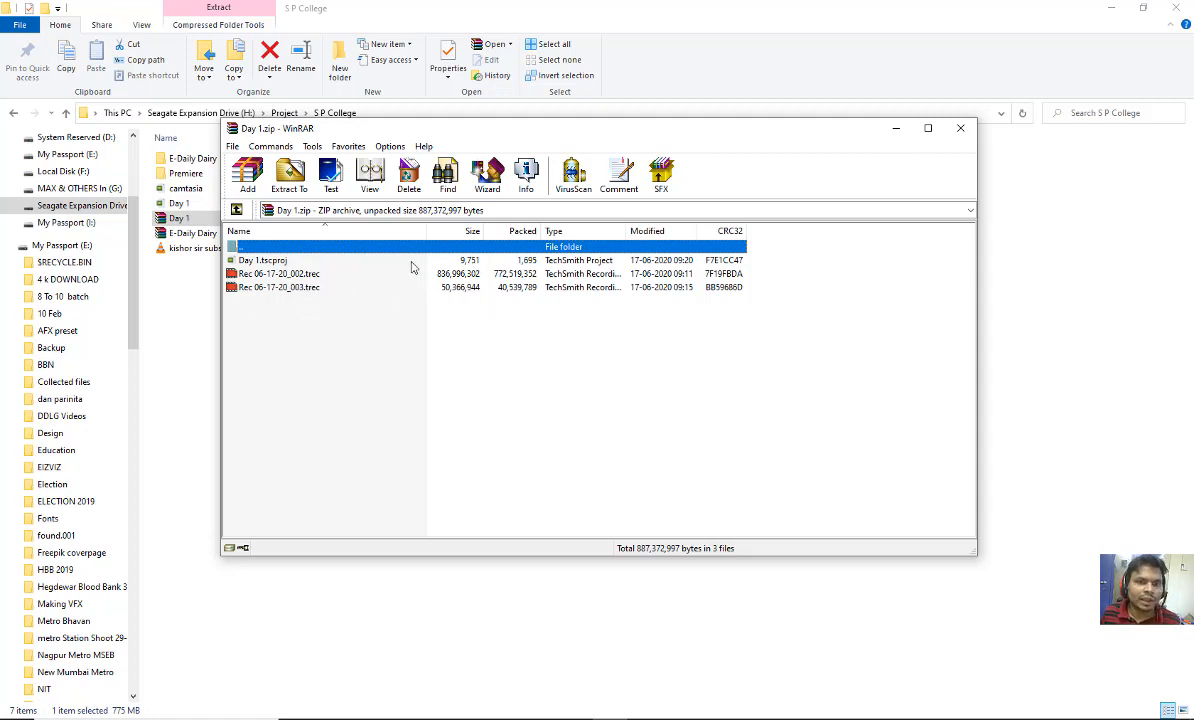
click(951, 128)
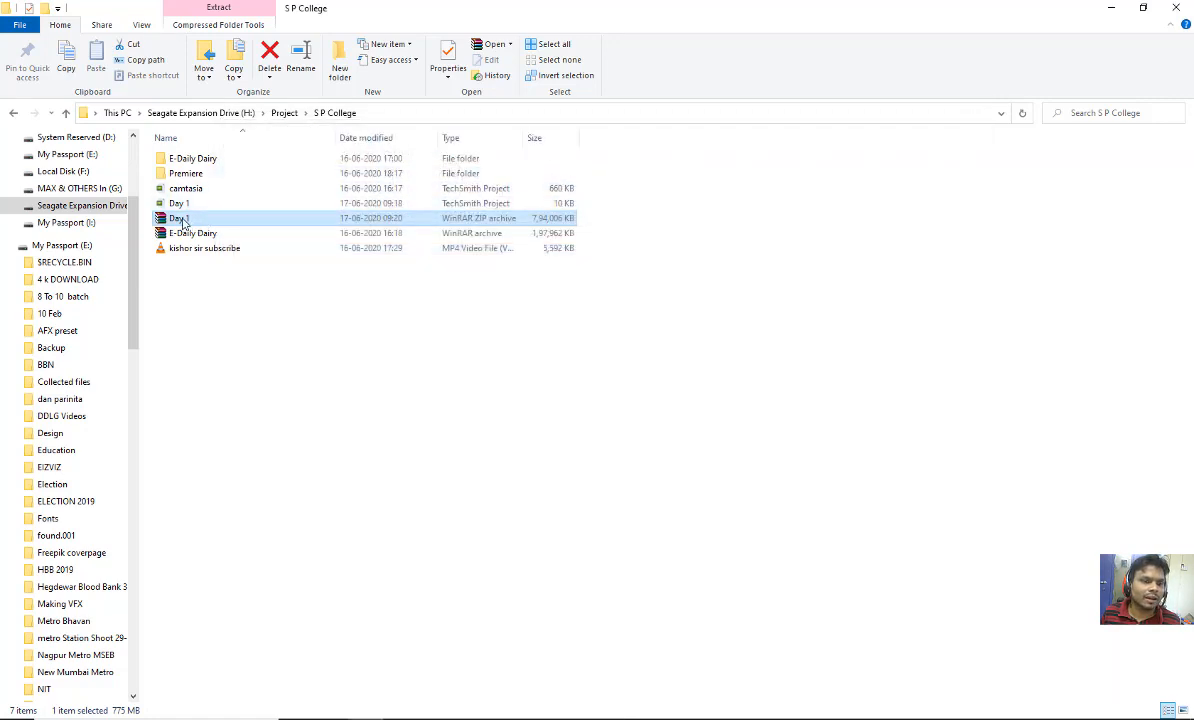
Try extracting the Day 1 zip into its own Day 1 folder, view that folder, and cancel the extraction
right_click(183, 222)
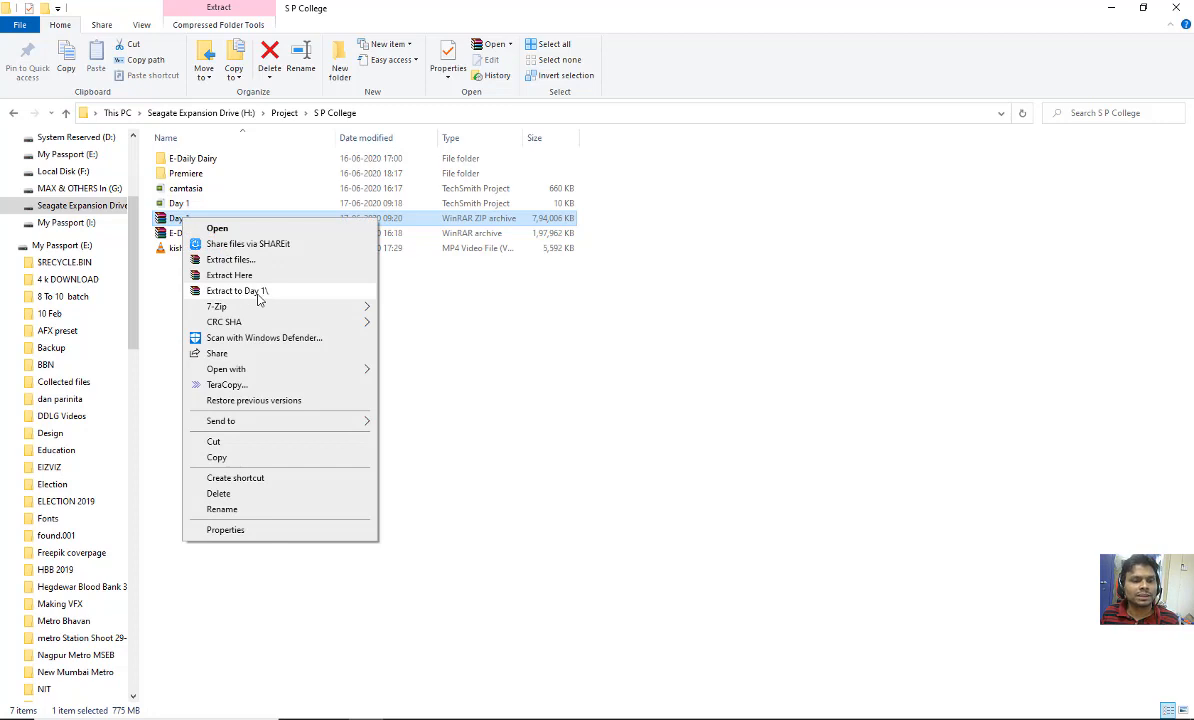
click(237, 291)
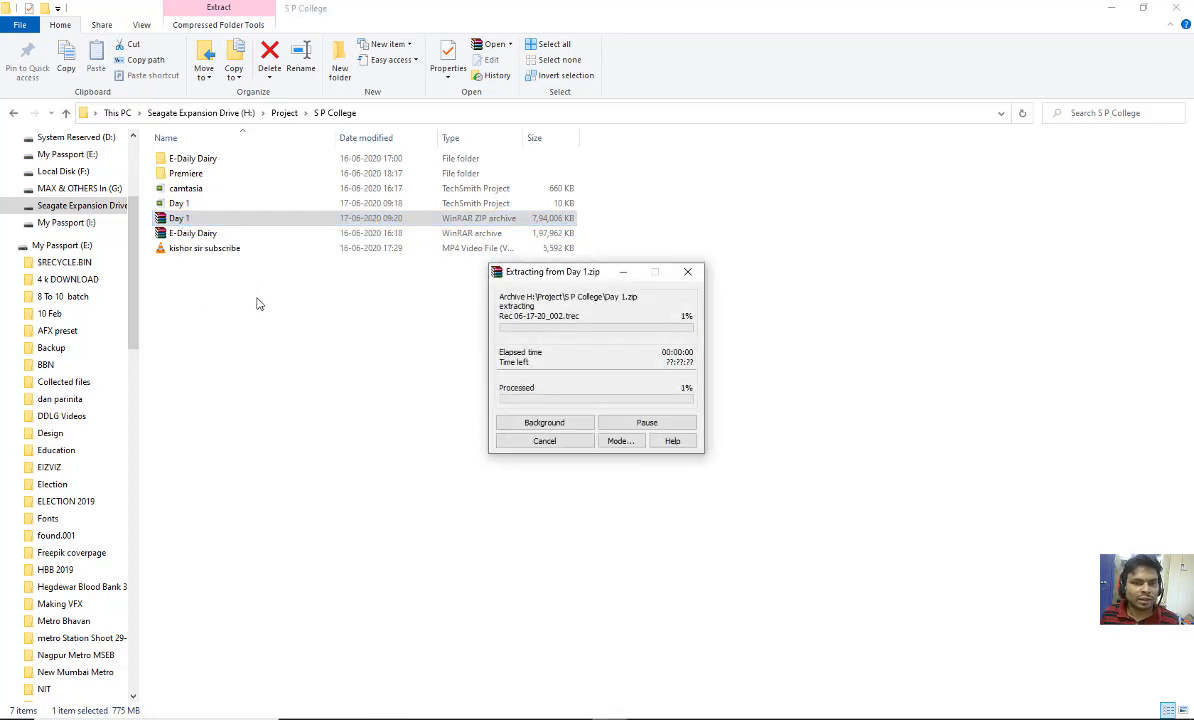
double_click(180, 159)
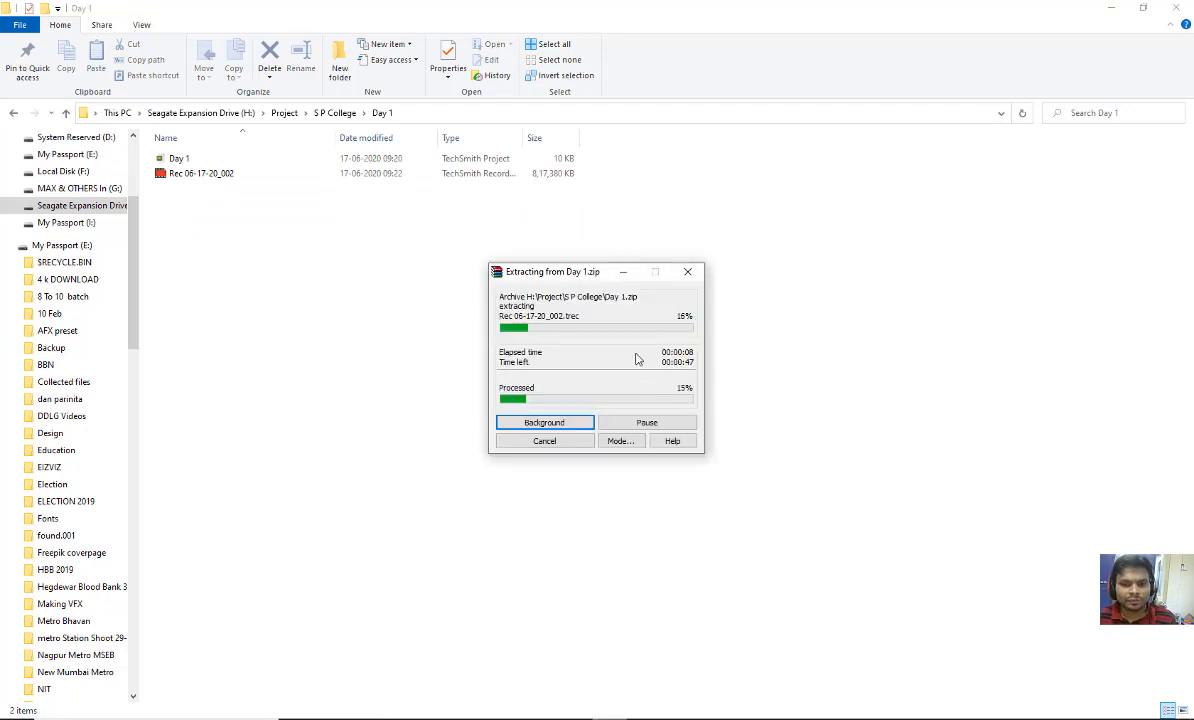
click(567, 445)
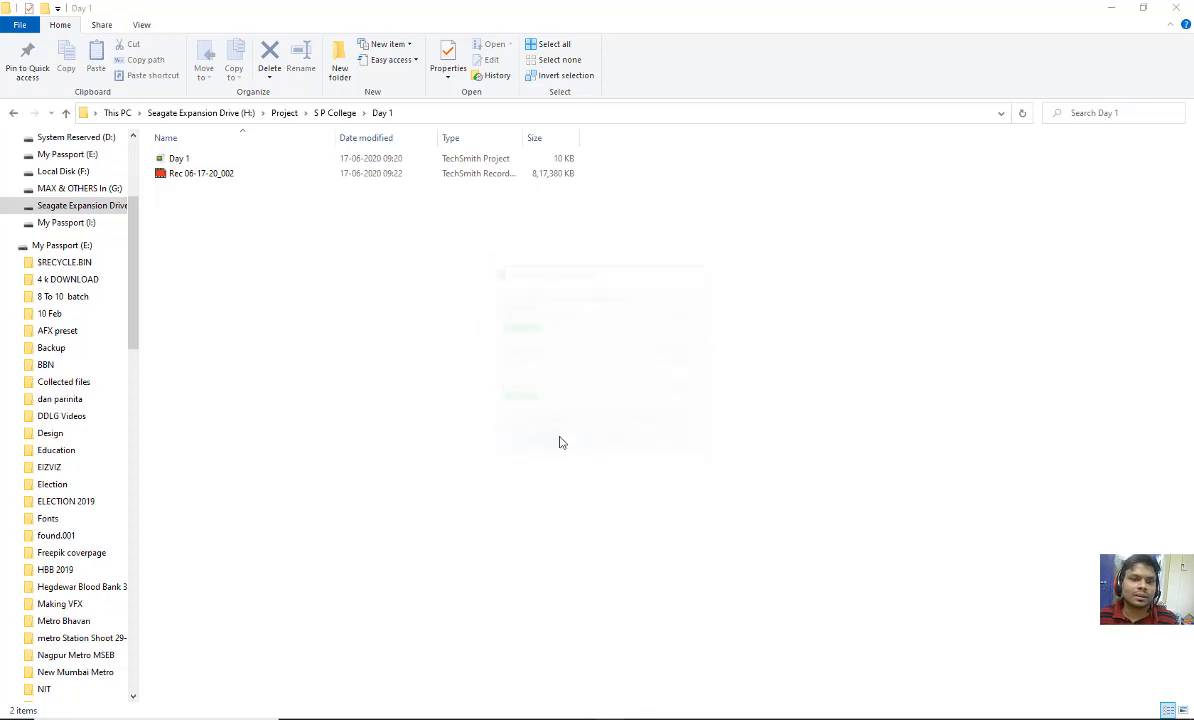
Return to the S P College folder and delete the extracted Day 1 folder
click(338, 113)
click(241, 388)
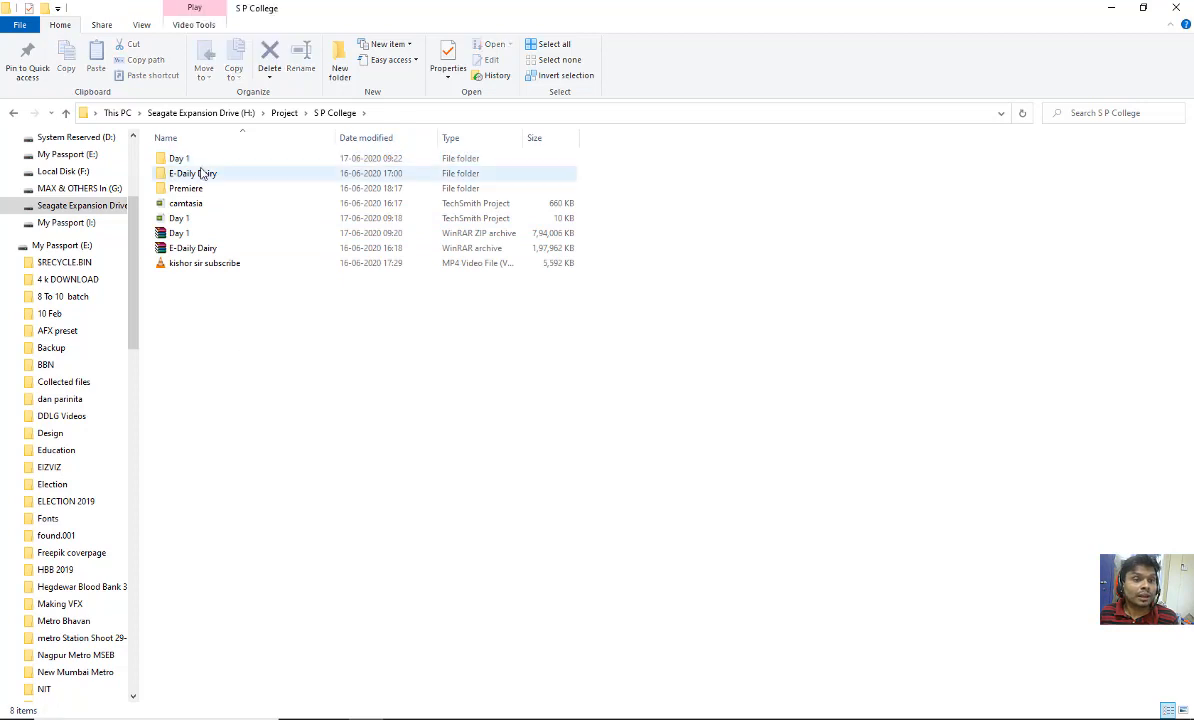
click(186, 159)
key(Delete)
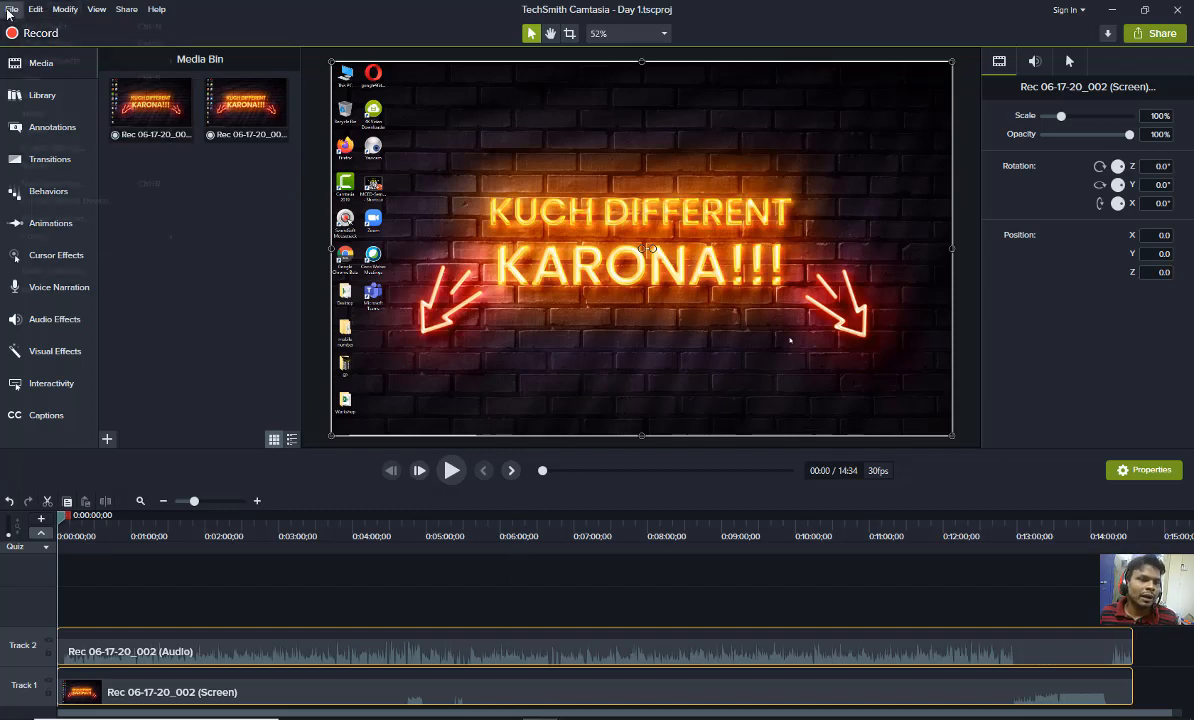
Switch to Camtasia, bring up the recorder for a new recording, and minimize it over the editor
click(12, 9)
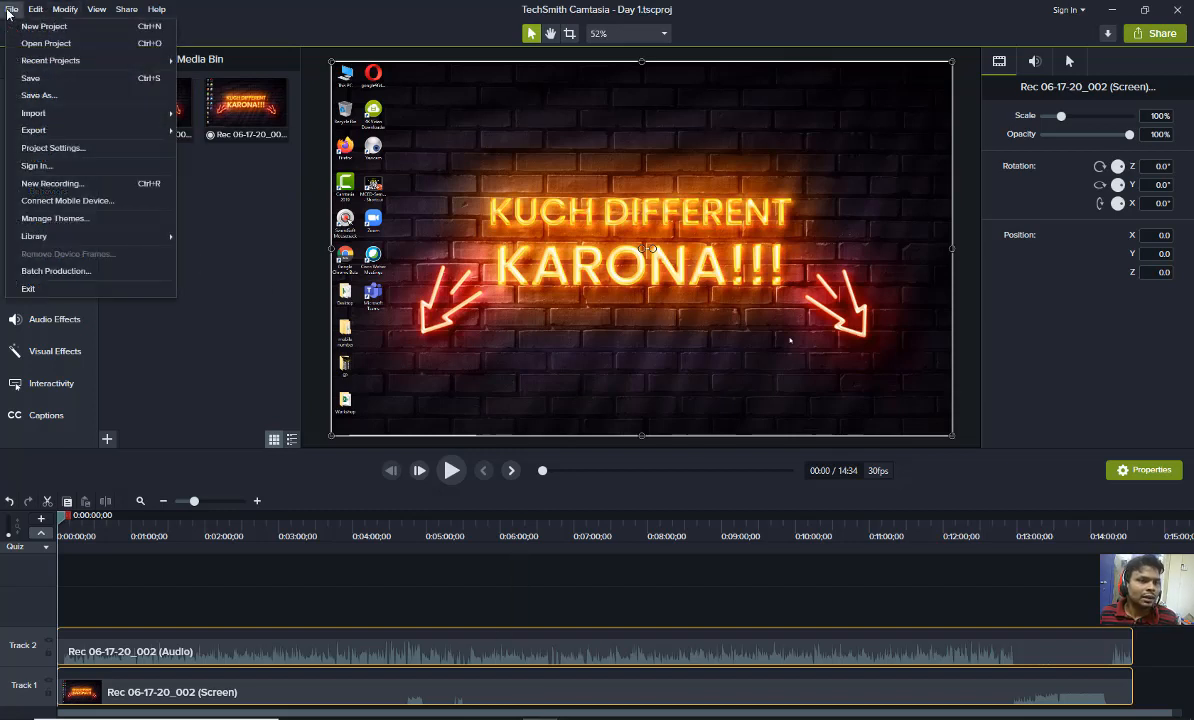
click(49, 185)
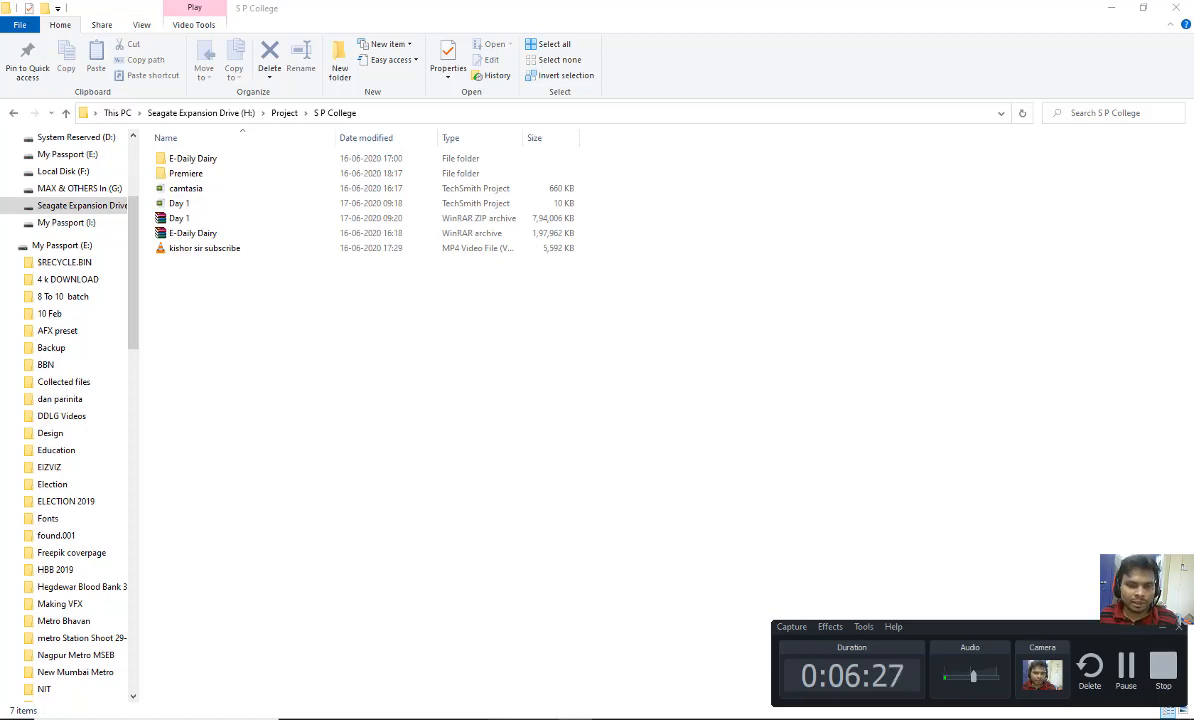
click(540, 718)
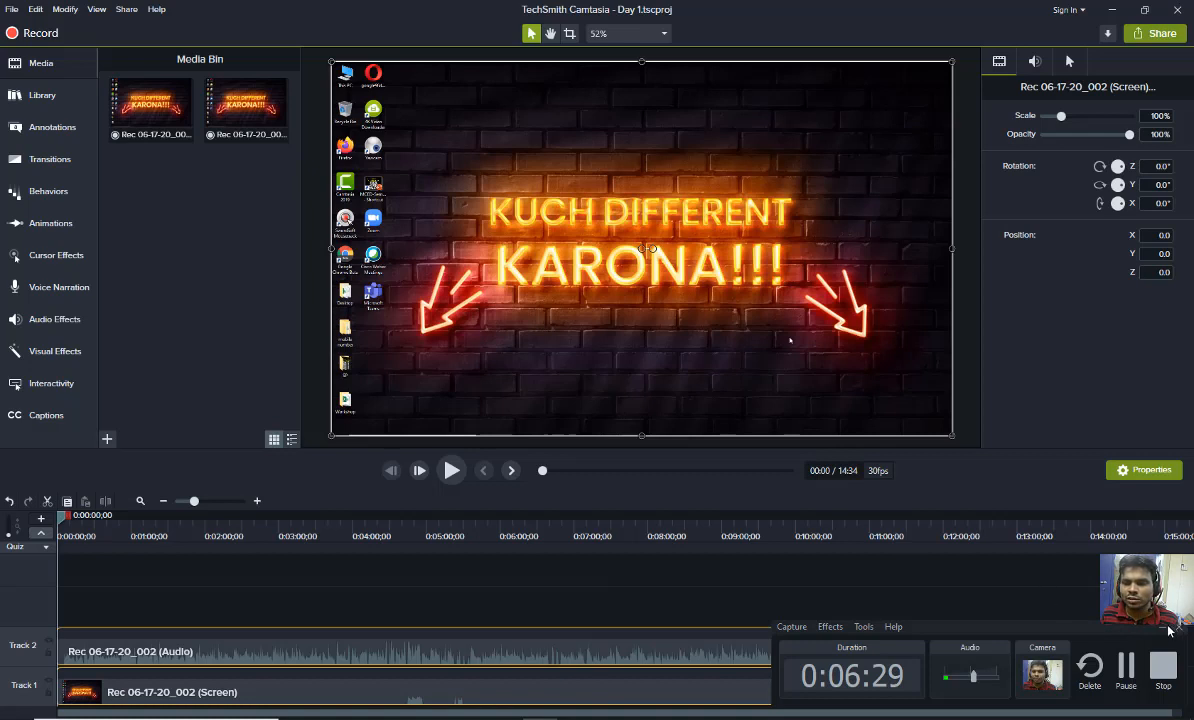
click(1165, 628)
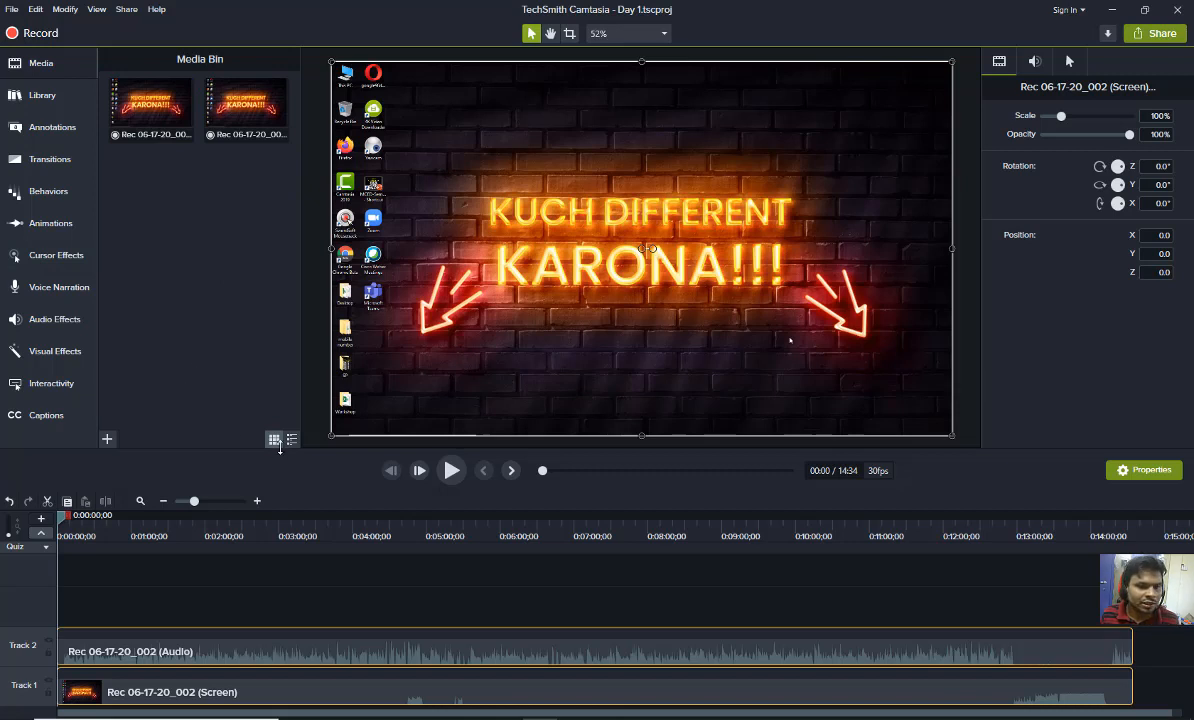
Show the Media Bin as a detailed list and examine the Buildings icons in the Camtasia 2019 library
click(291, 439)
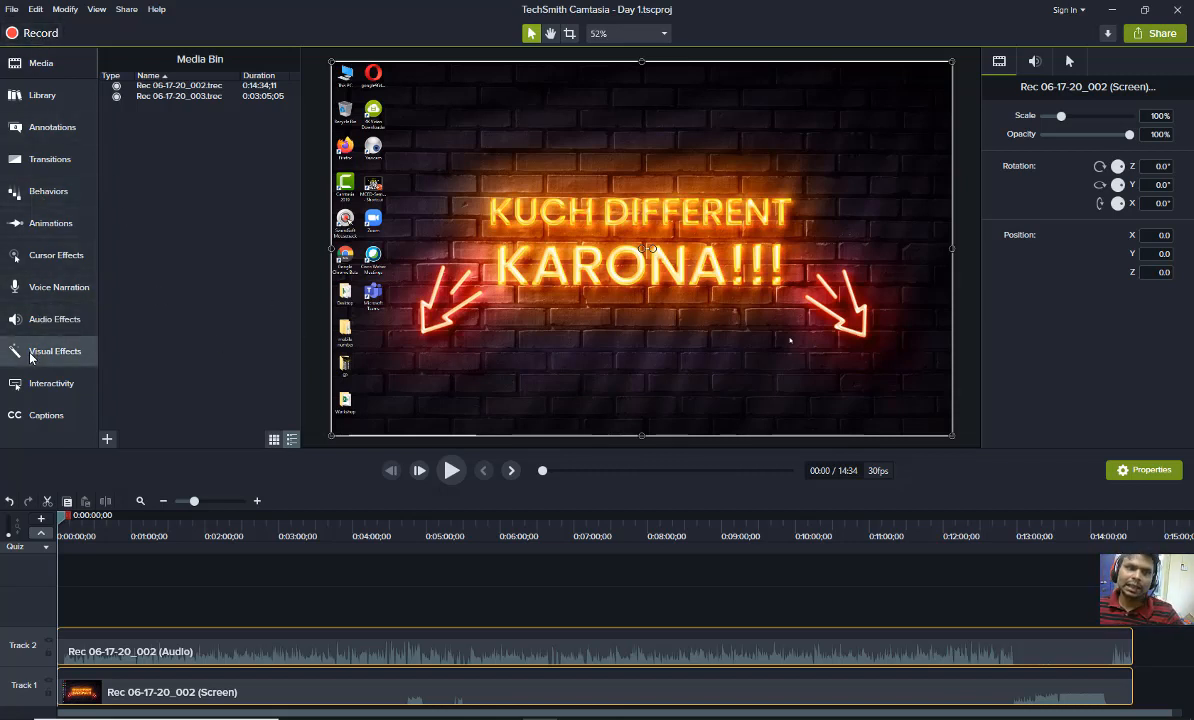
click(35, 100)
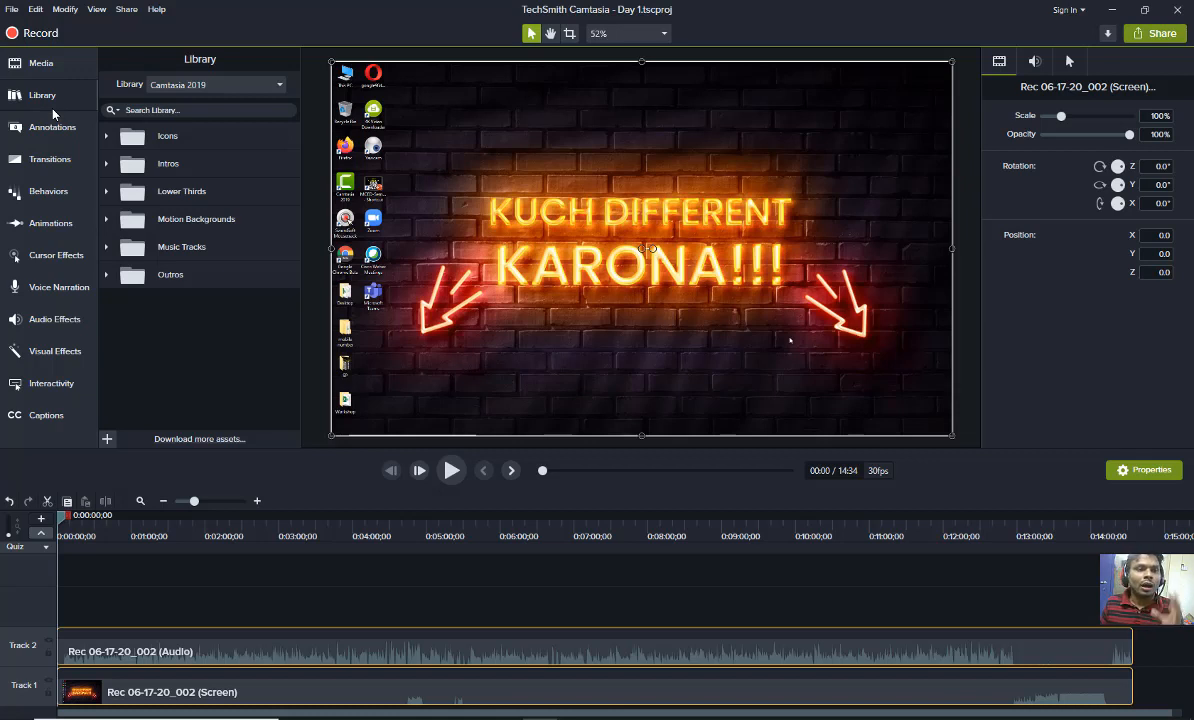
click(106, 135)
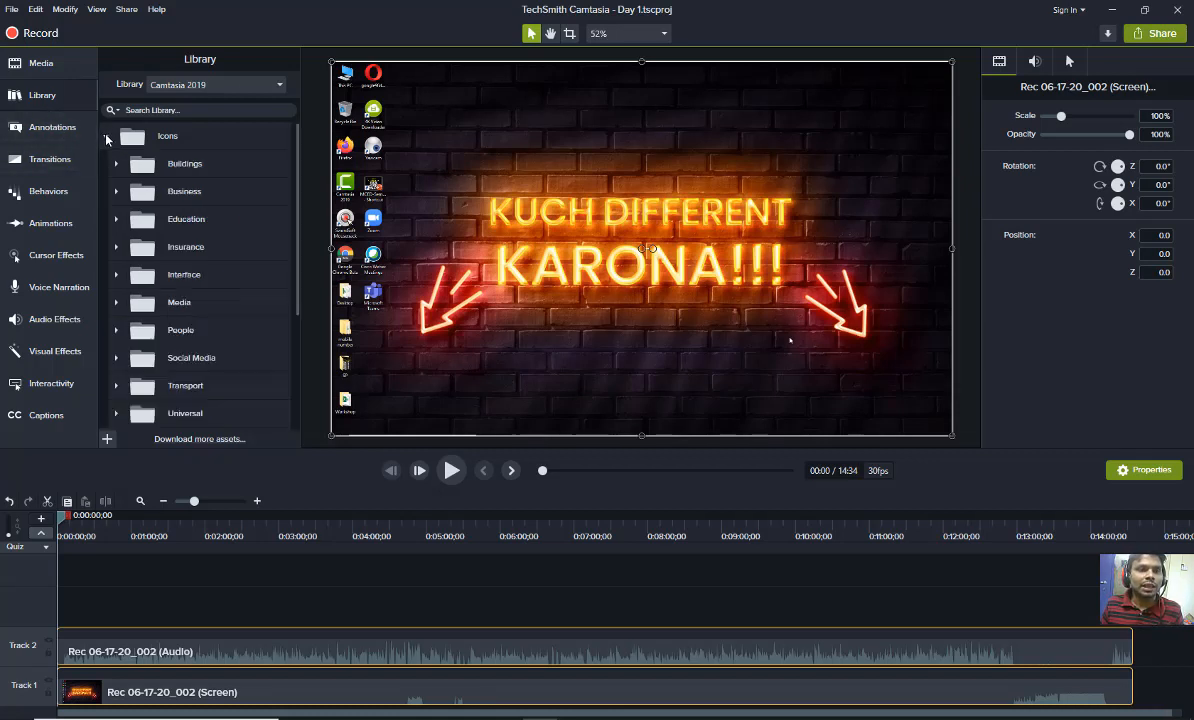
double_click(188, 163)
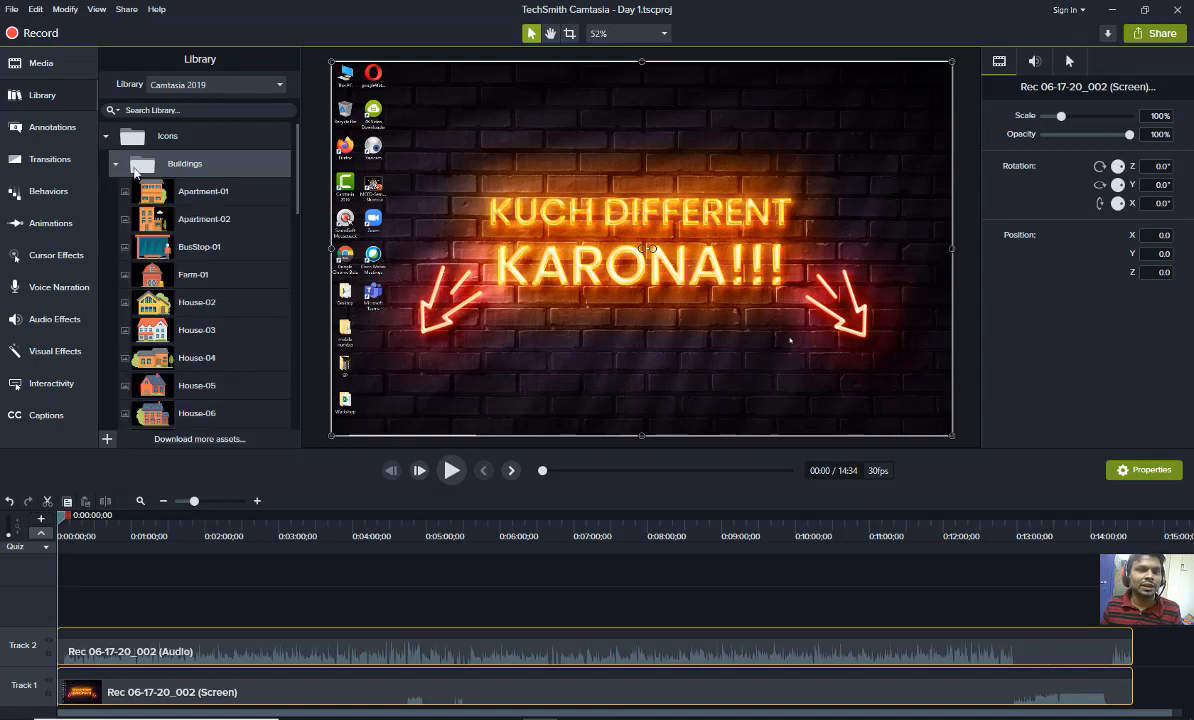
click(116, 165)
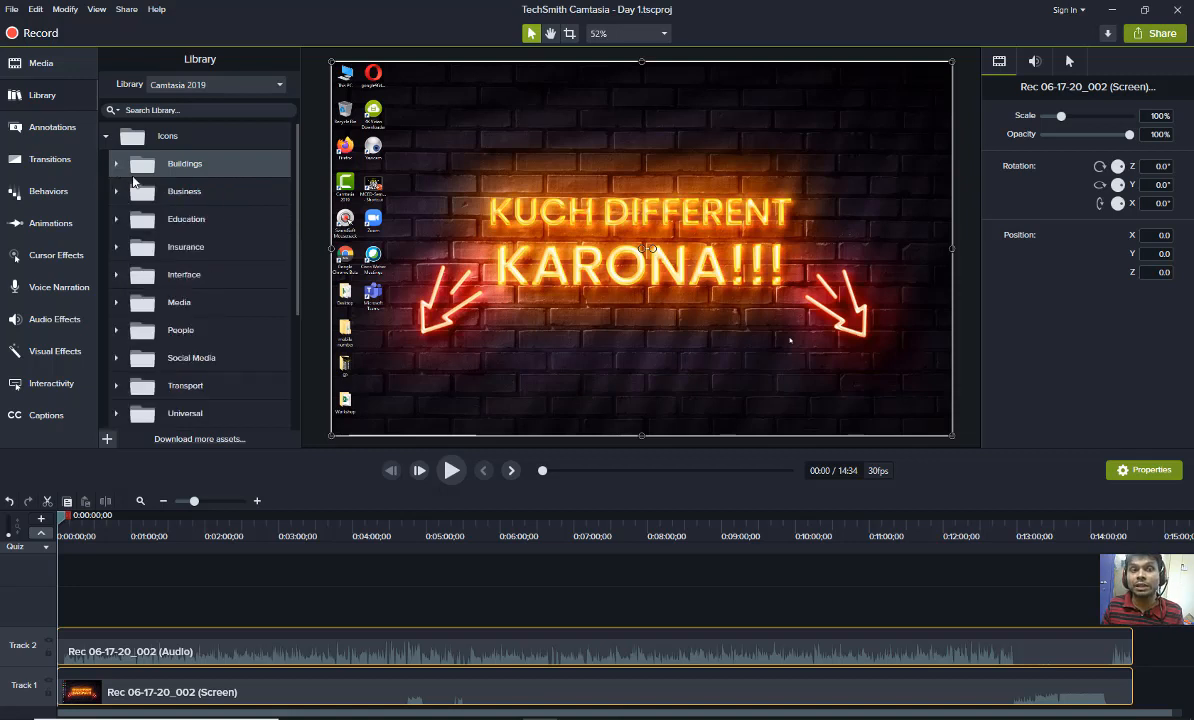
Examine the icons in the library's Education and Insurance folders
click(184, 217)
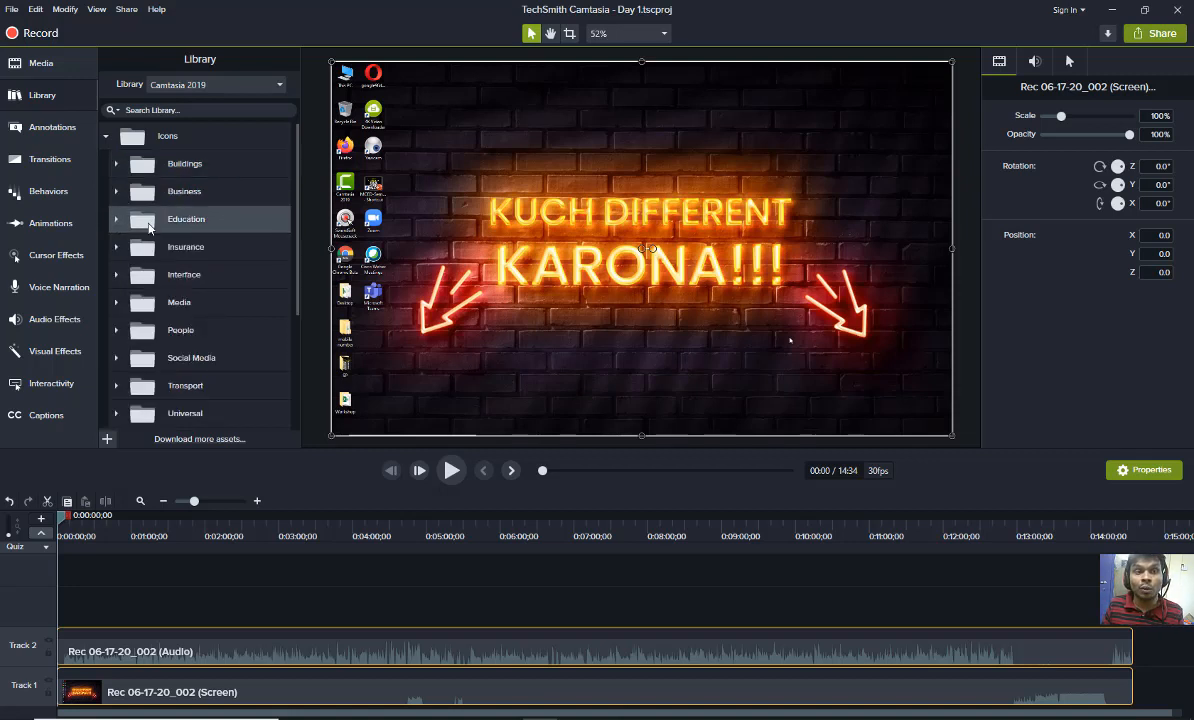
click(116, 221)
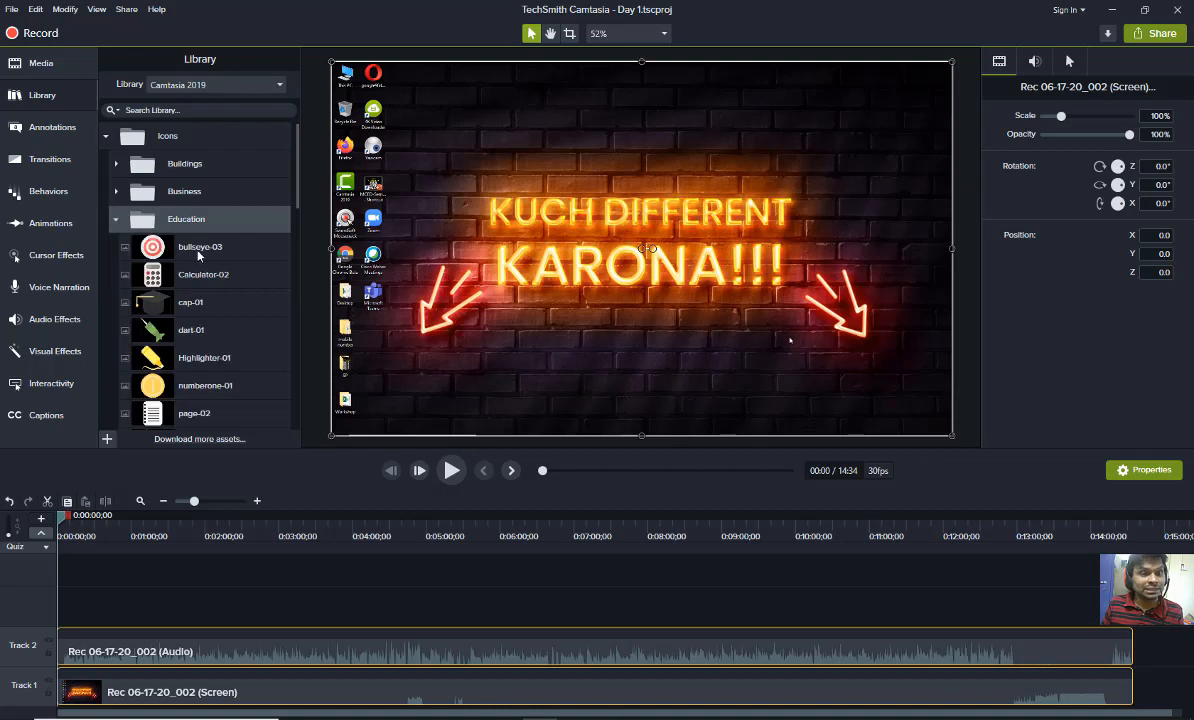
scroll(200, 335, down, 1)
scroll(203, 355, down, 1)
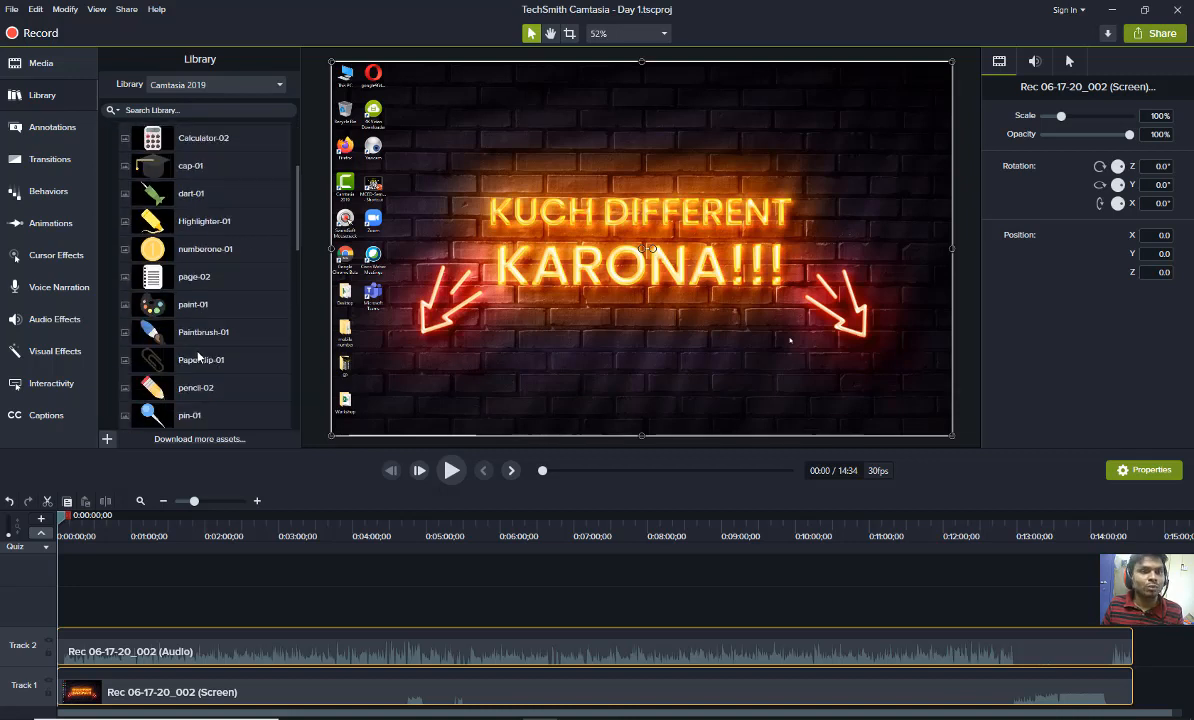
scroll(150, 250, up, 3)
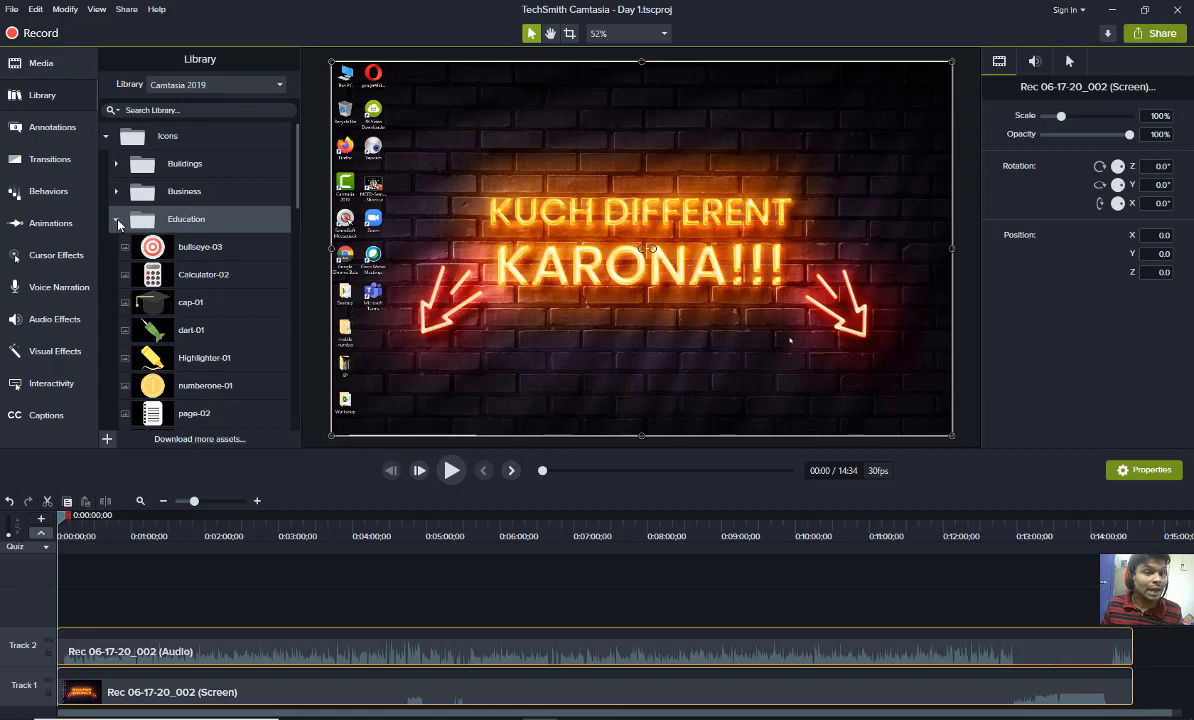
scroll(155, 310, down, 8)
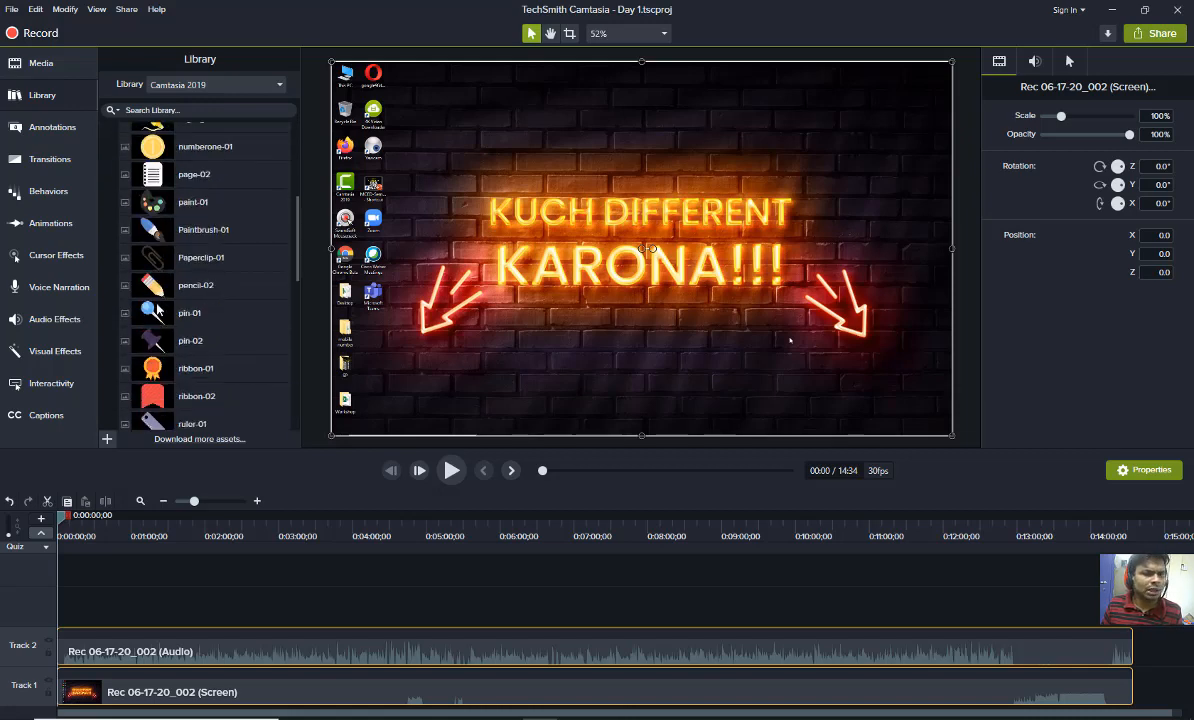
scroll(155, 310, up, 8)
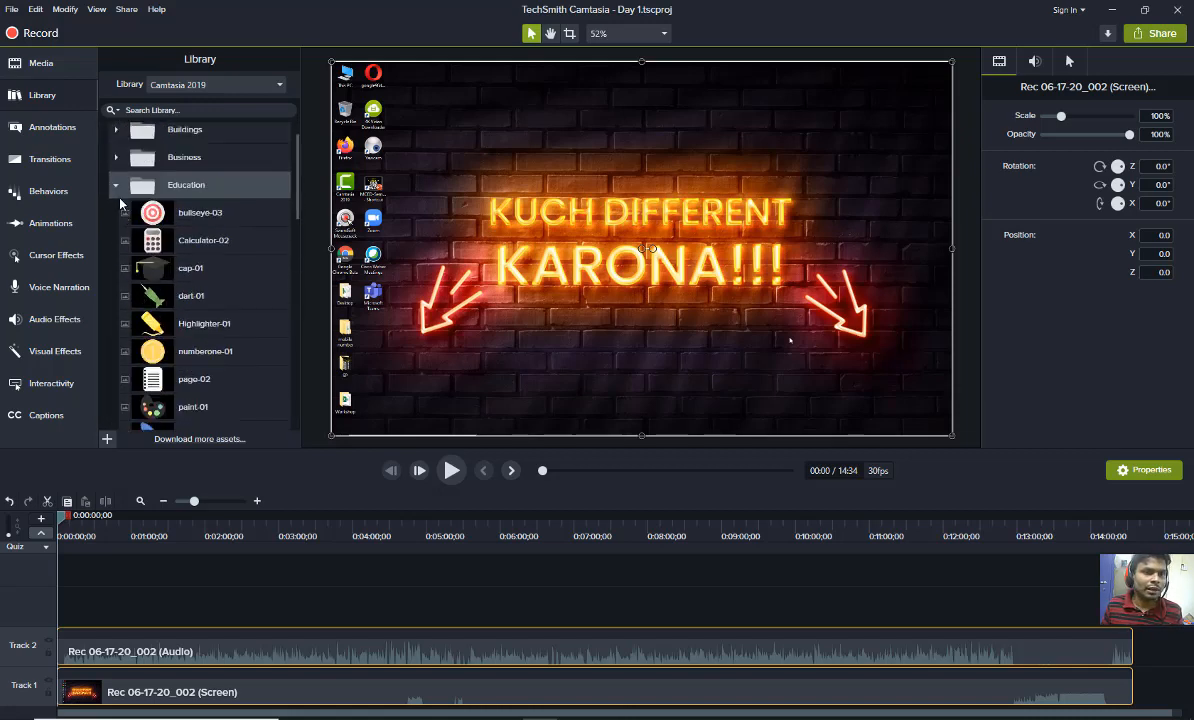
click(115, 185)
click(114, 205)
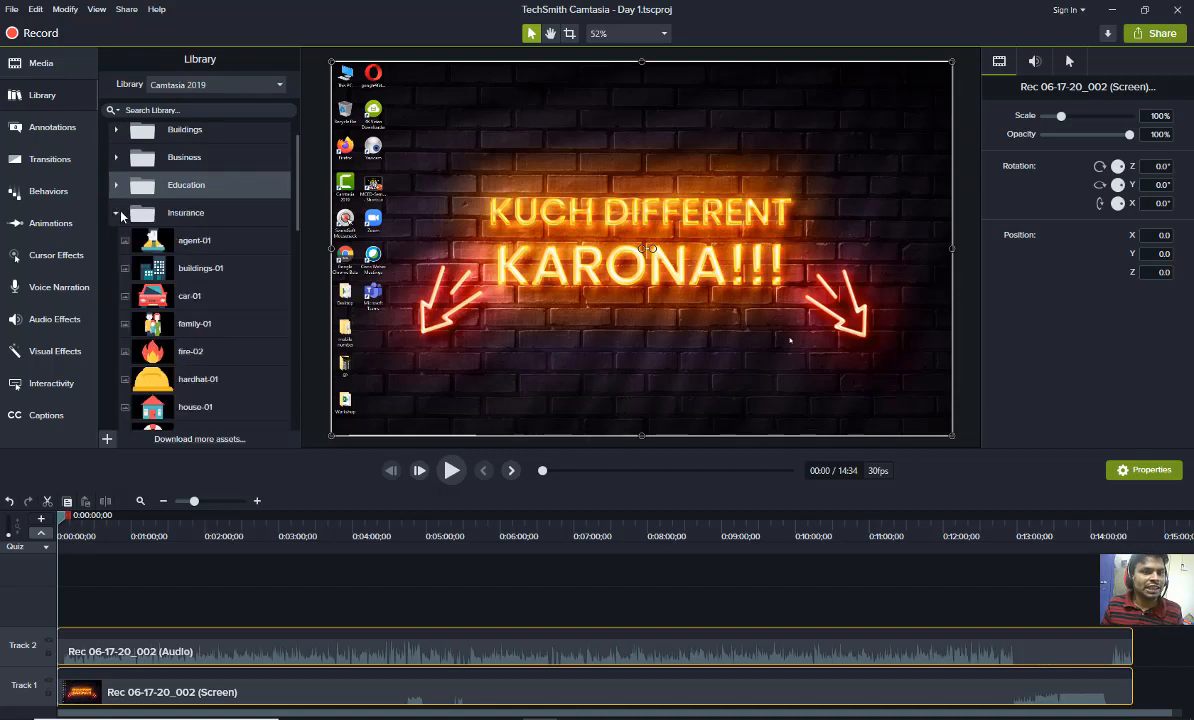
click(114, 203)
Add the battery-02 icon from the library's Interface folder to the start of Track 3
click(175, 237)
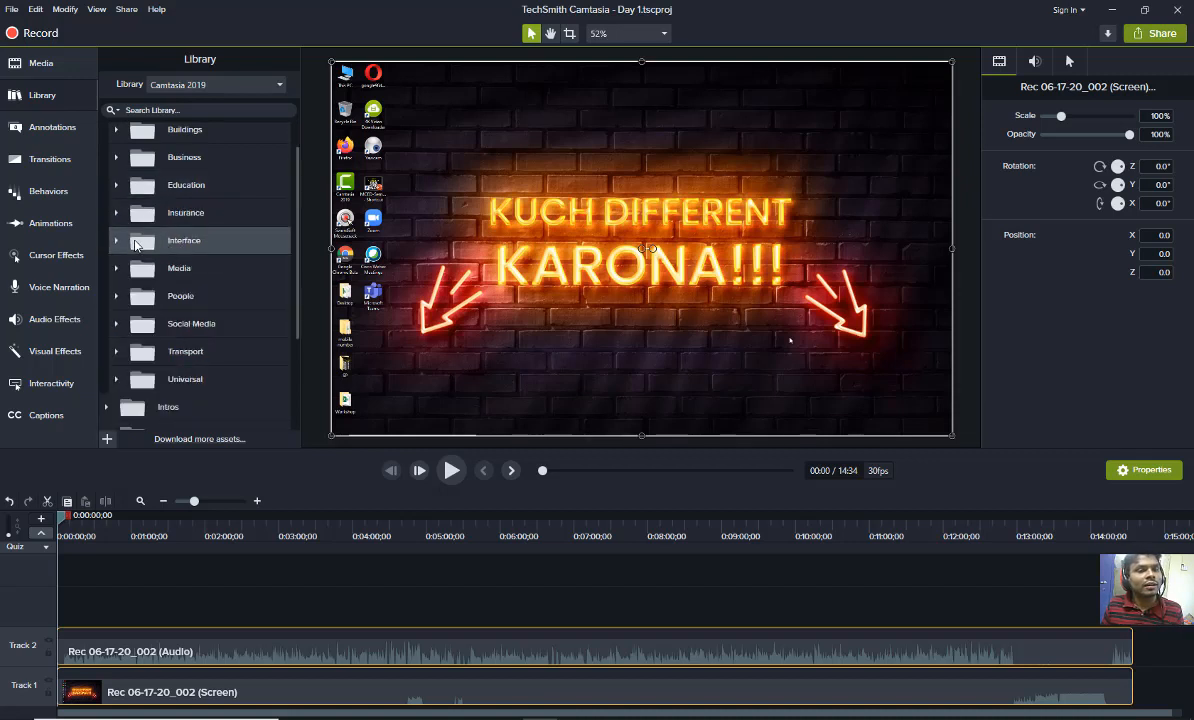
click(115, 232)
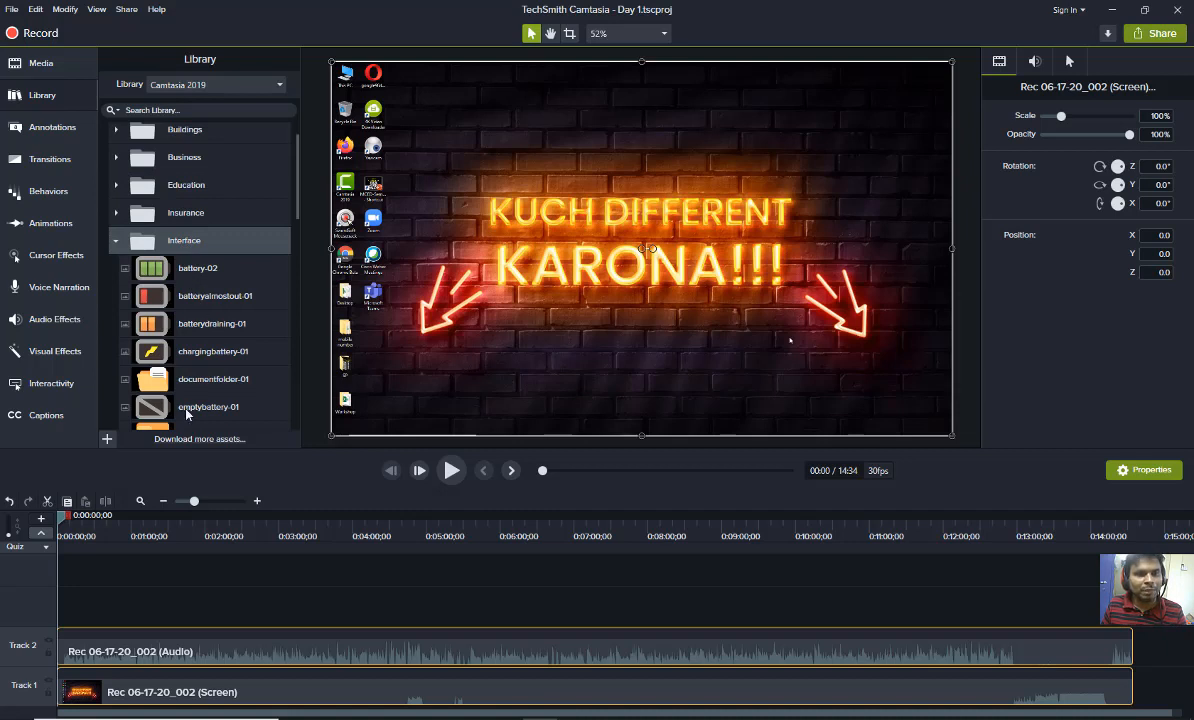
drag(185, 268, 60, 608)
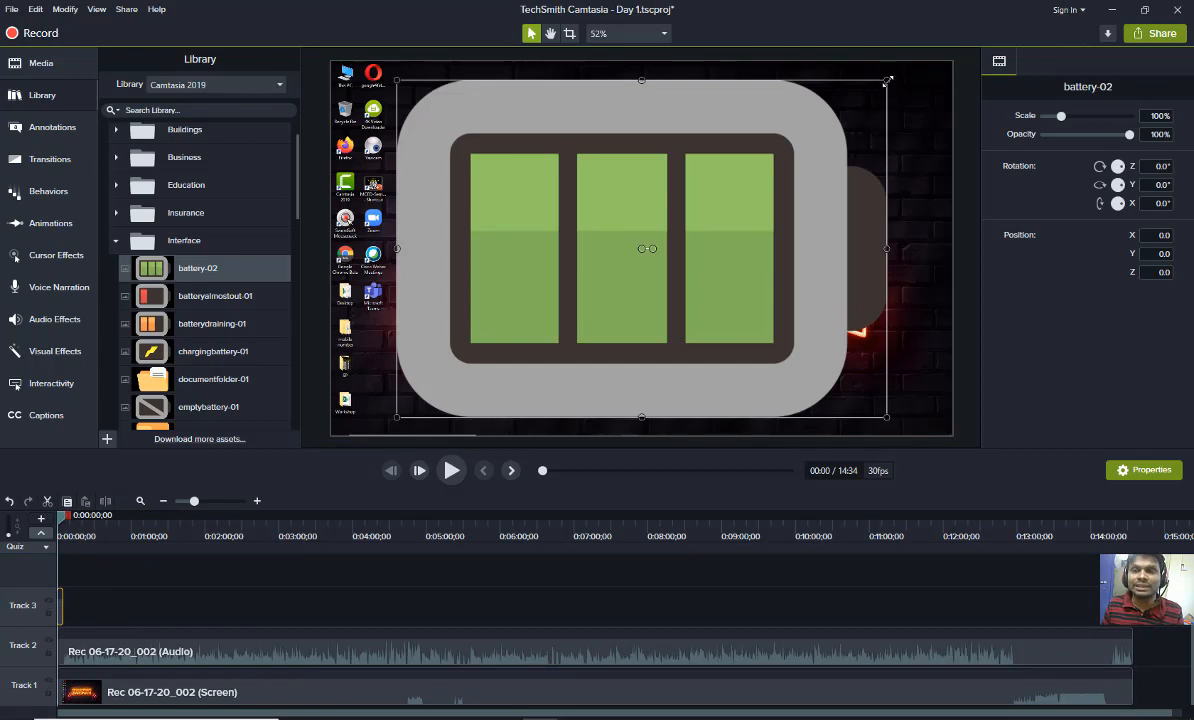
Shrink battery-02 to about 9.6% in the canvas's upper-right corner and extend its Track 3 clip to about 45 seconds
drag(886, 80, 929, 95)
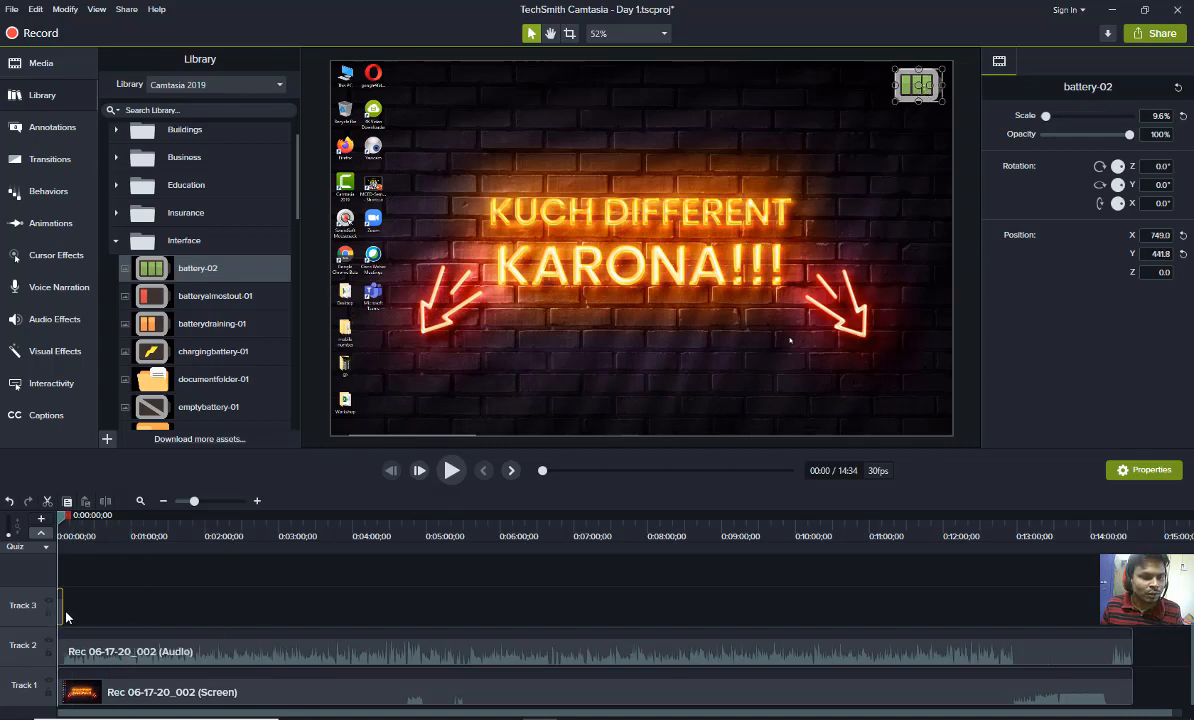
drag(60, 607, 112, 604)
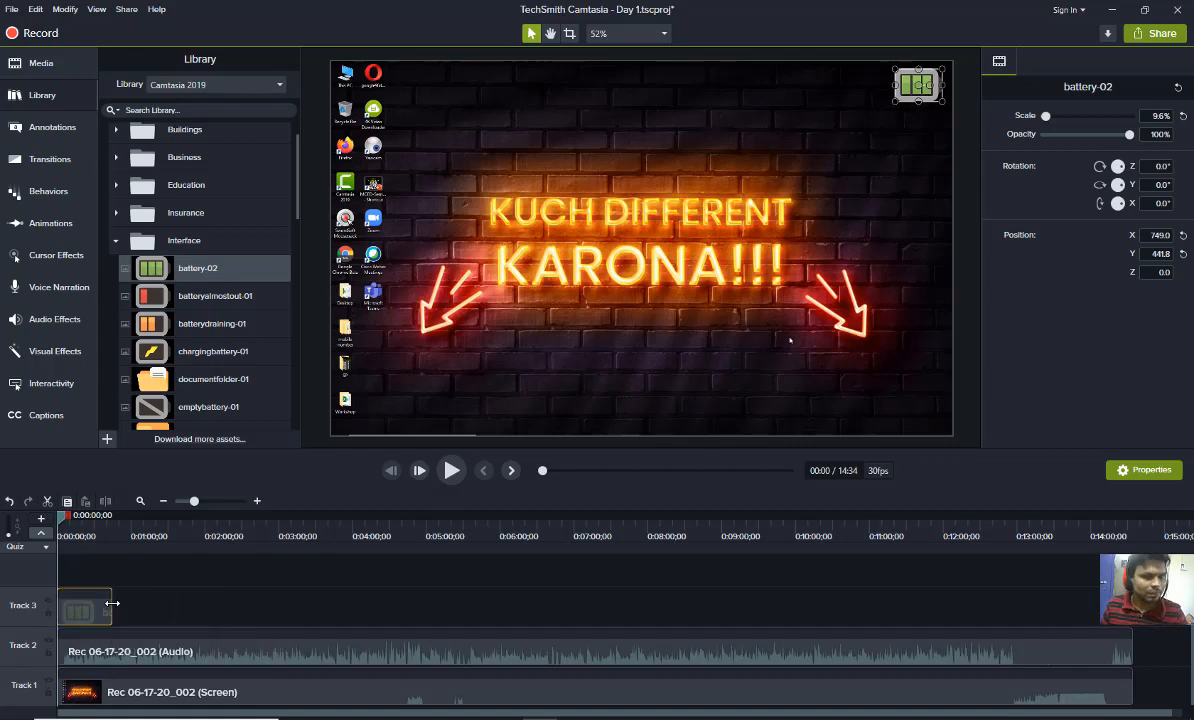
Collapse the library's Interface folder and examine the icons in the Media folder
click(116, 240)
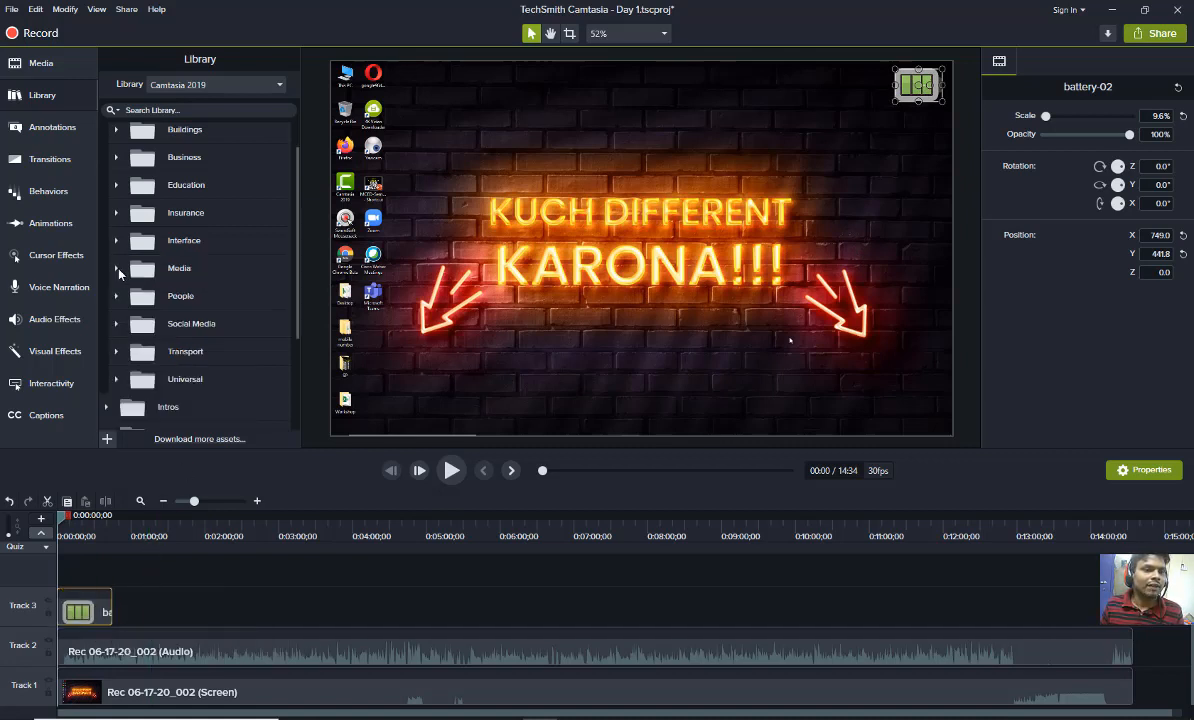
click(116, 268)
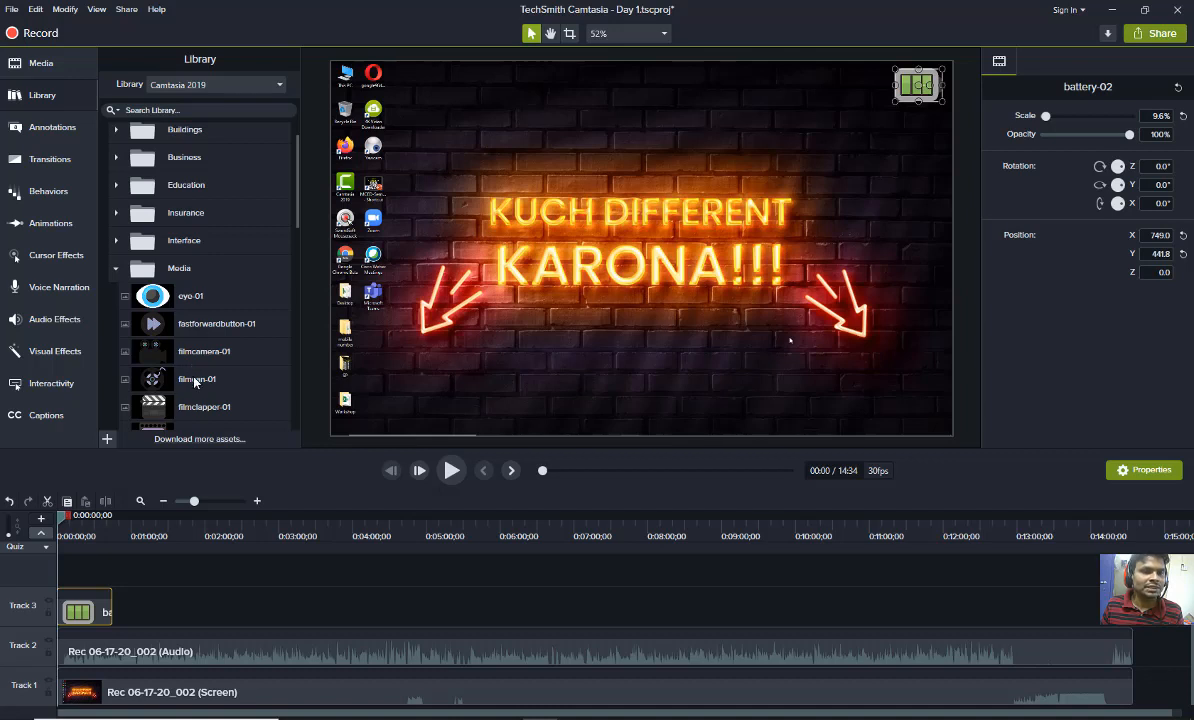
scroll(202, 399, down, 1)
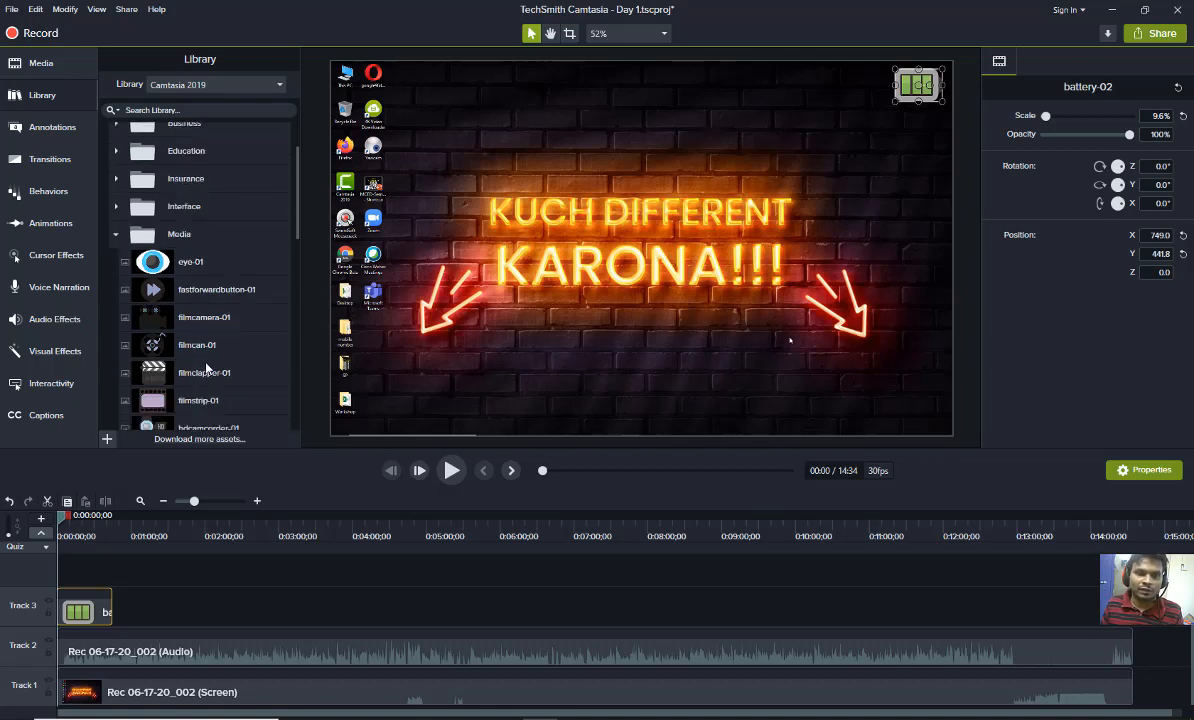
scroll(206, 360, down, 3)
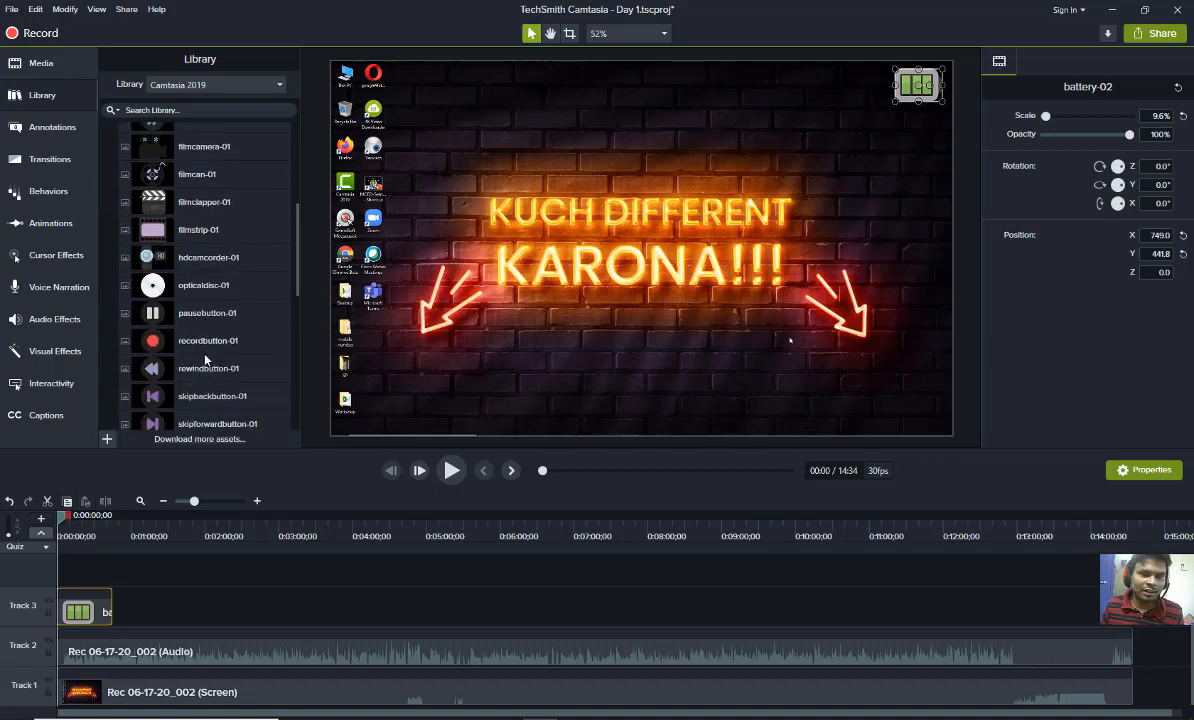
scroll(194, 352, down, 3)
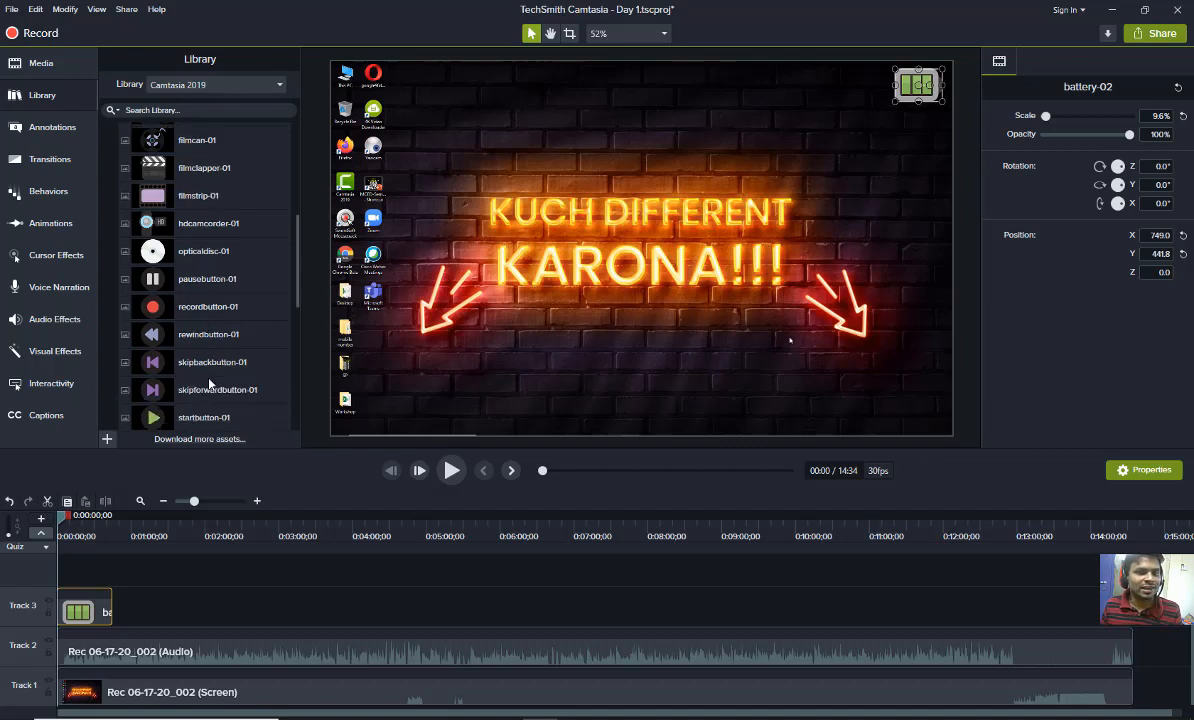
scroll(160, 300, up, 10)
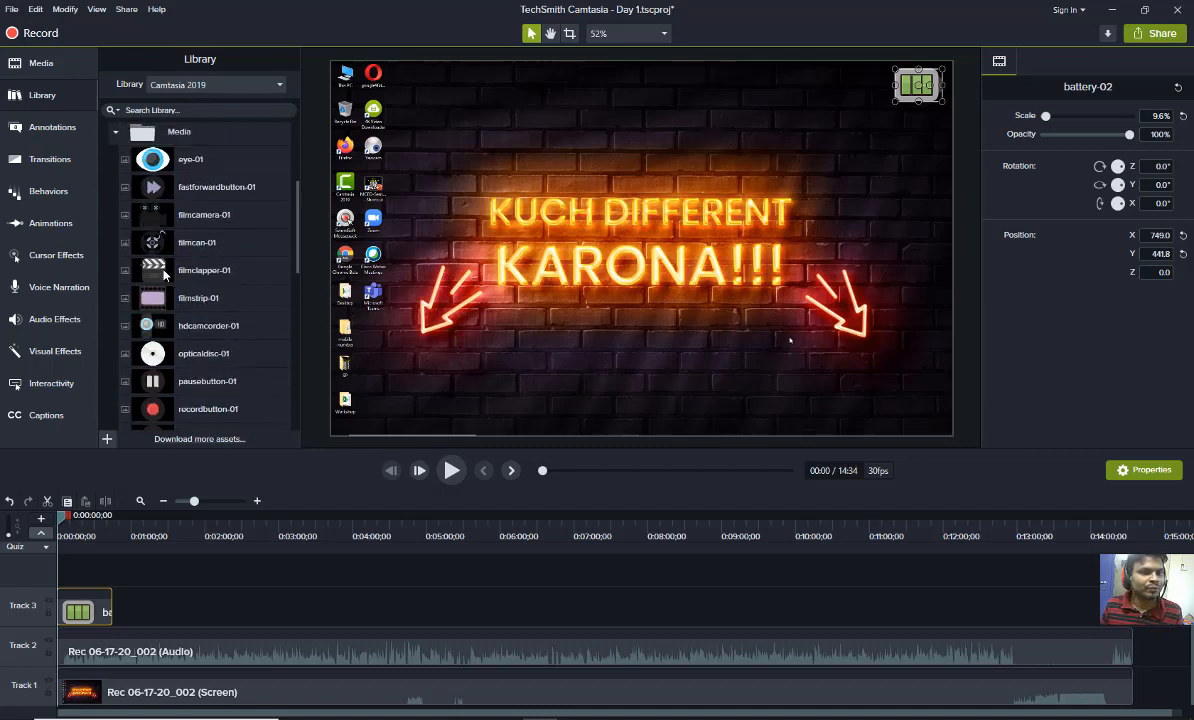
click(115, 302)
scroll(179, 343, down, 1)
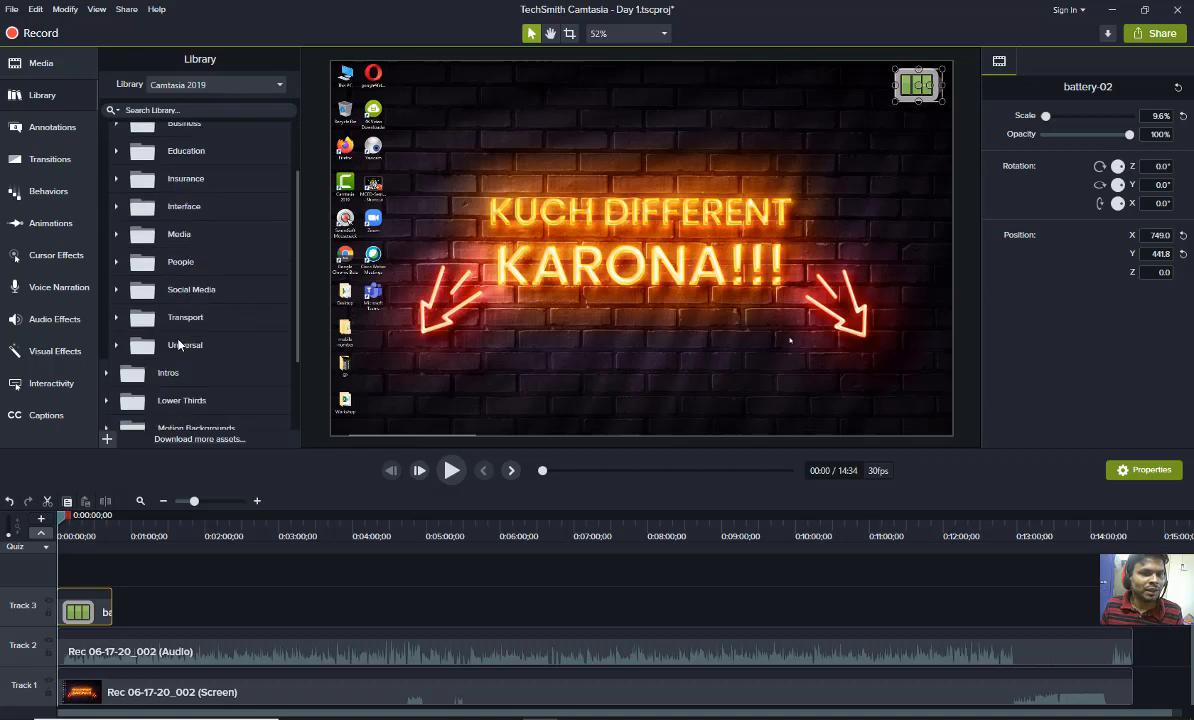
Add Man 1 from the People folder after battery-02 on Track 3 and shrink it to about 76% at the canvas's right side
click(116, 262)
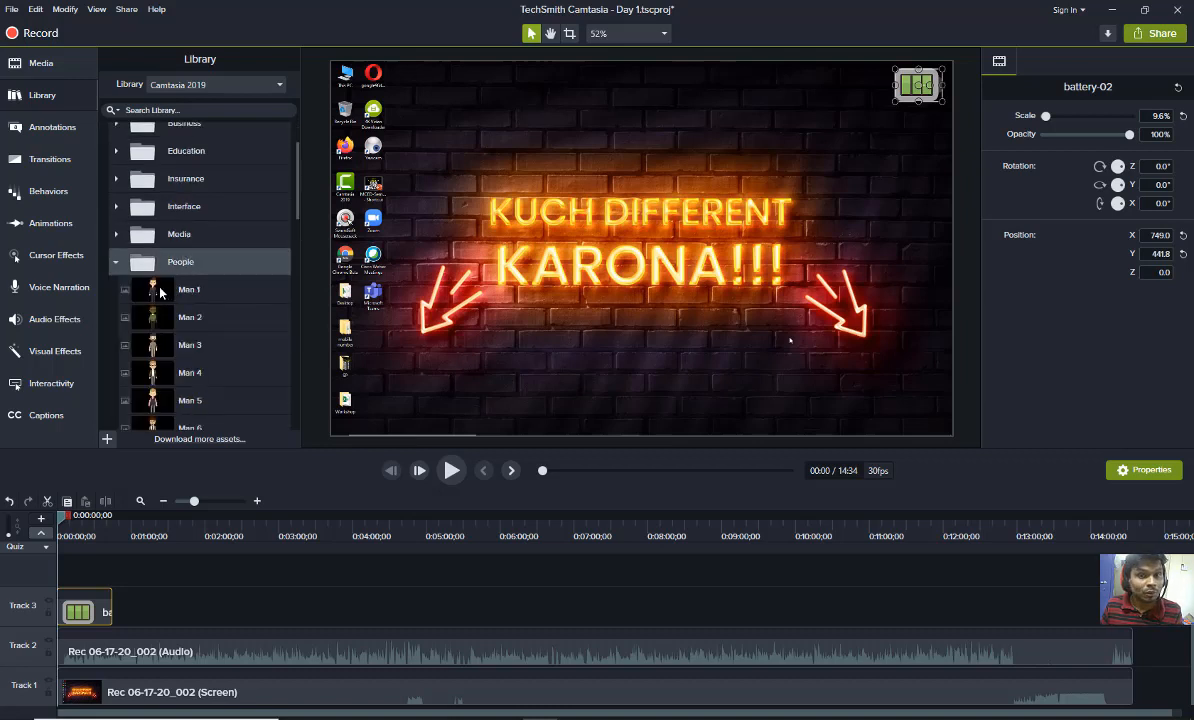
drag(160, 290, 116, 610)
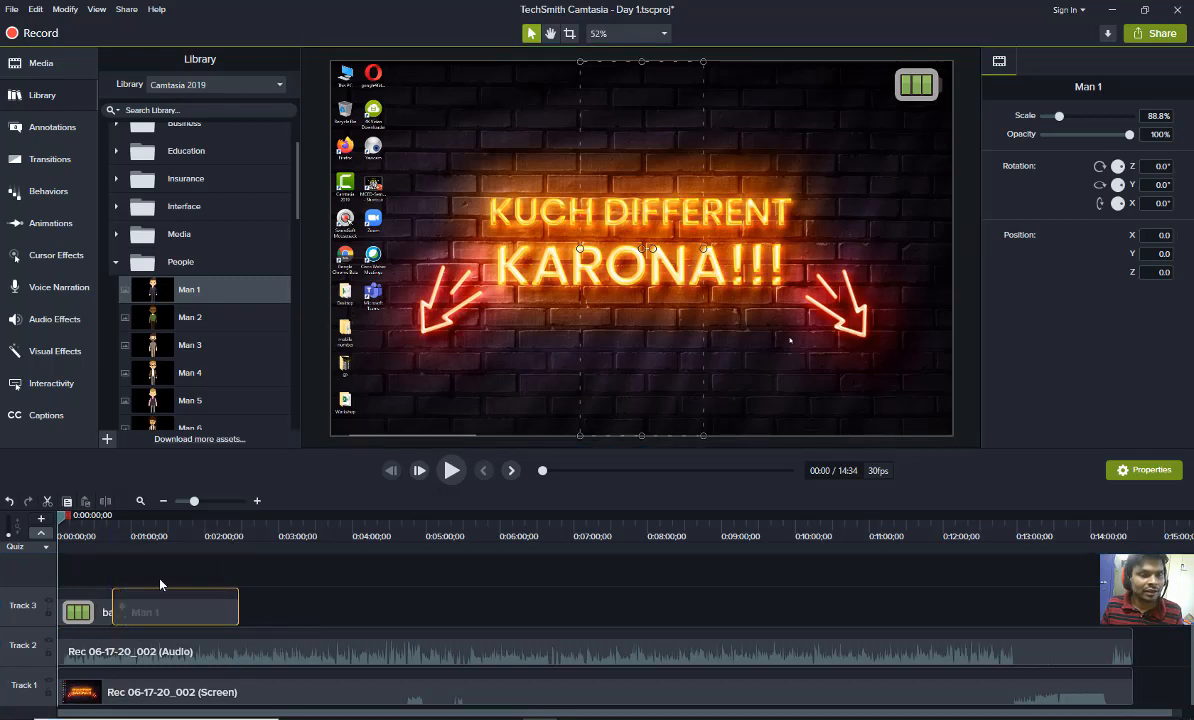
drag(65, 525, 167, 547)
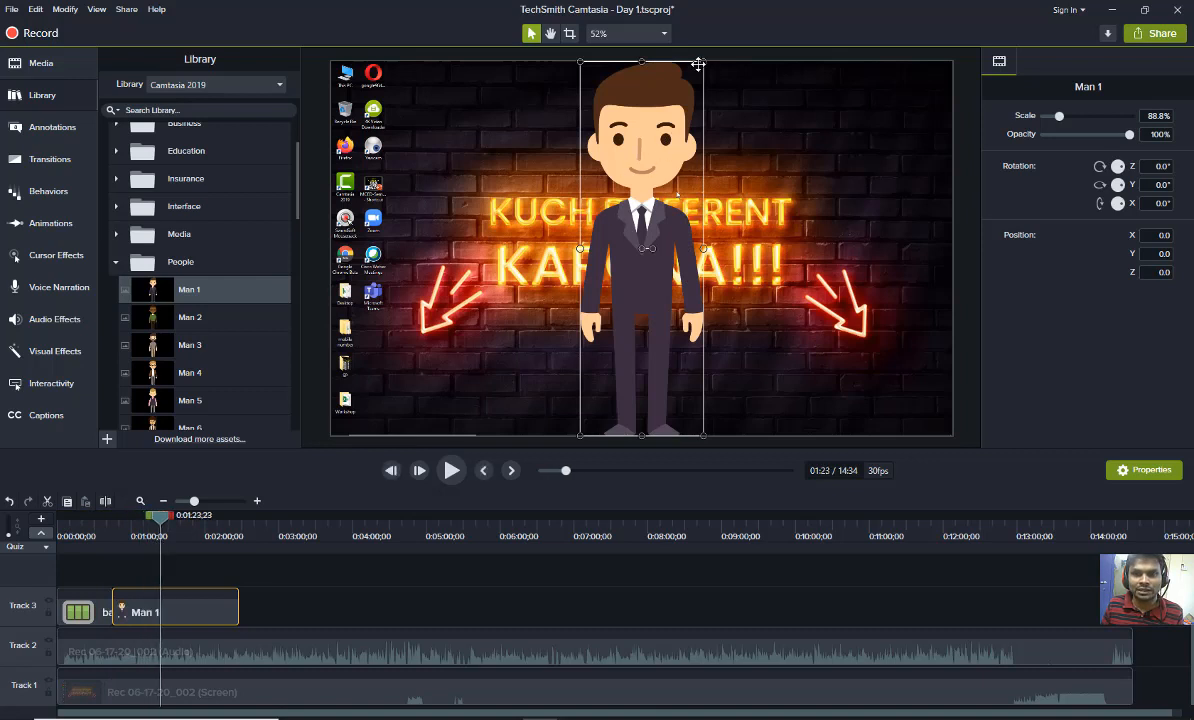
drag(703, 62, 685, 148)
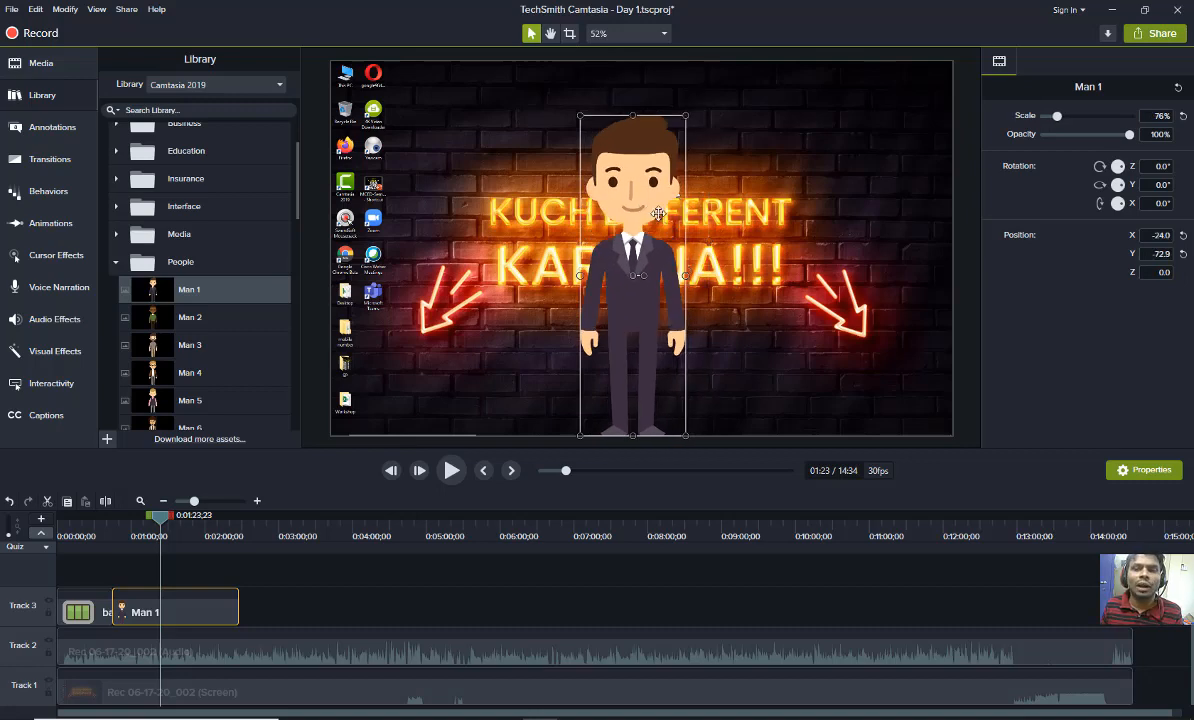
drag(636, 210, 893, 210)
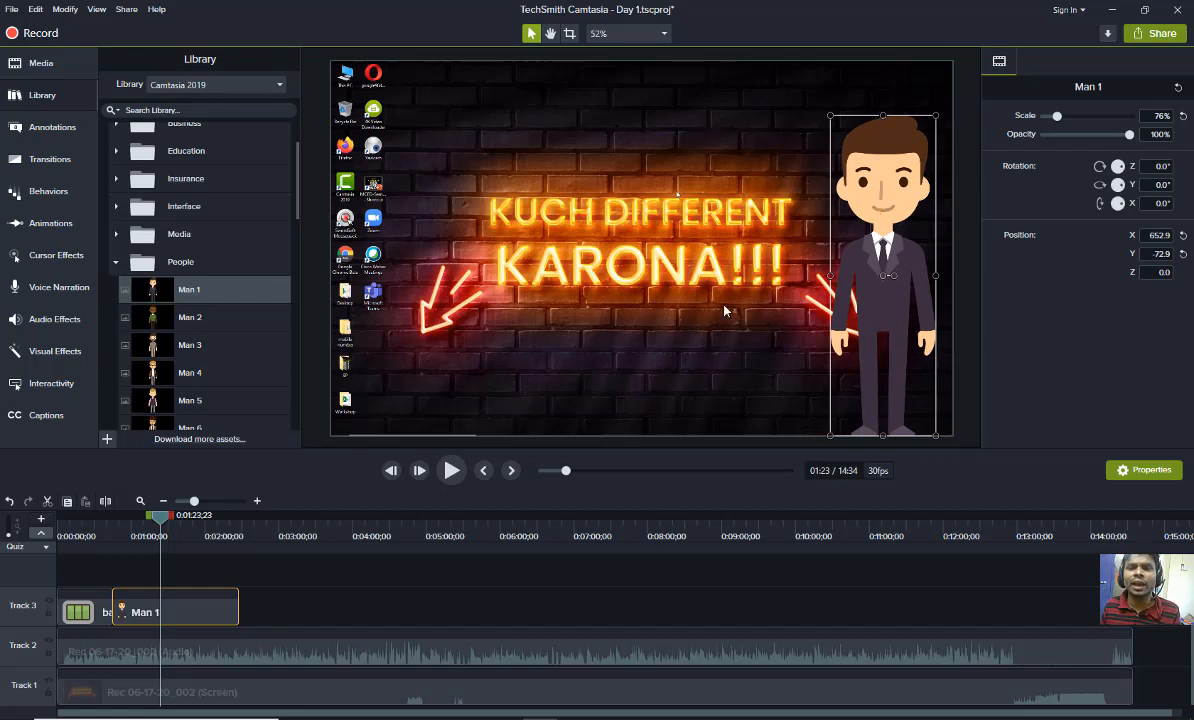
Delete the Man 1 clip from Track 3 and collapse the People folder
click(208, 618)
key(Delete)
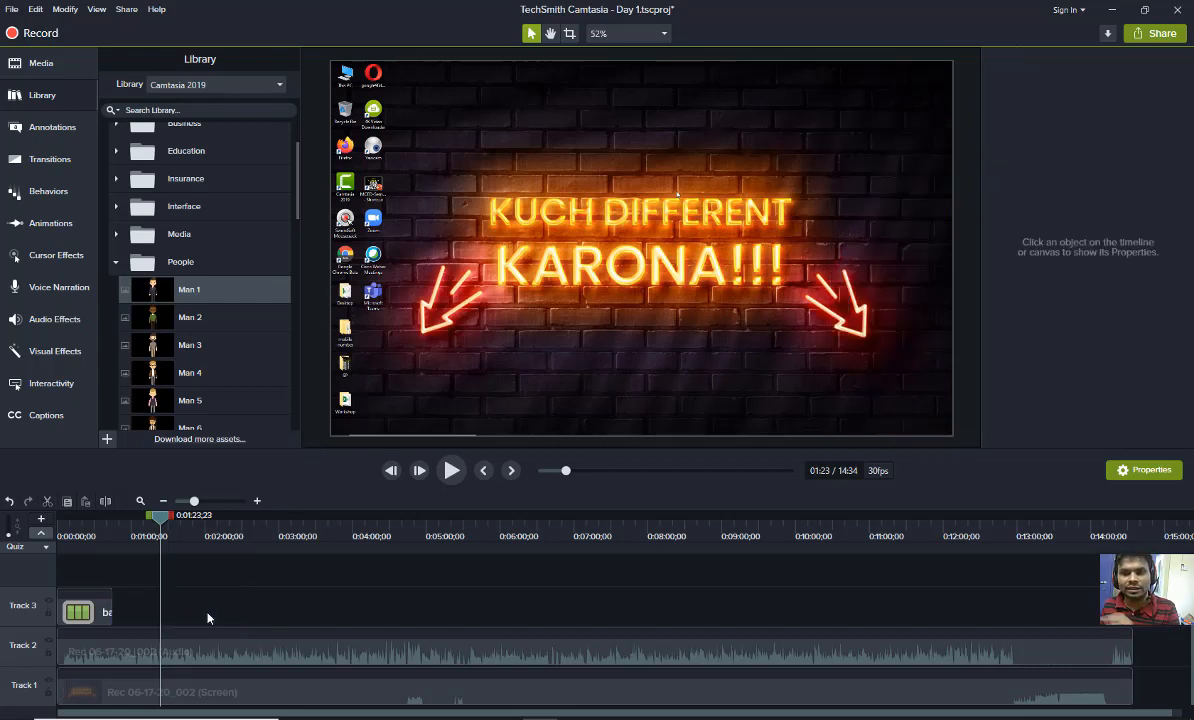
click(117, 264)
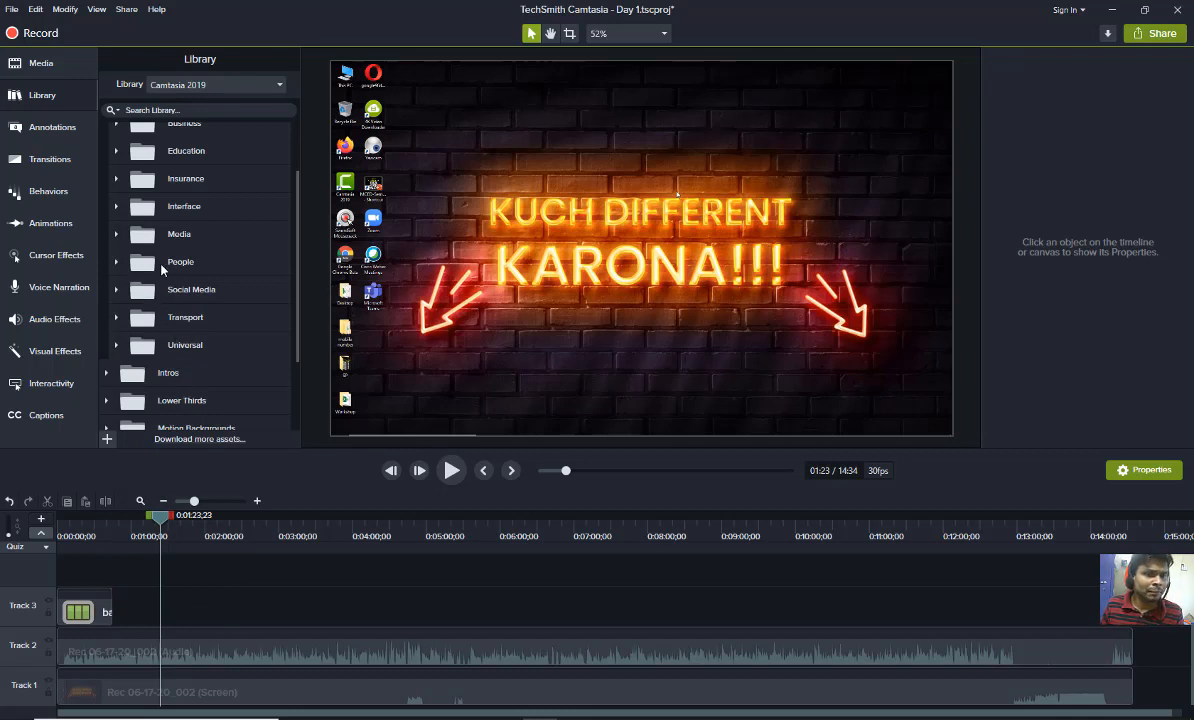
Place mobilephone-01 from the Social Media folder on the canvas at 01:23, shrunk to about 18.6% in the lower-left corner
click(116, 288)
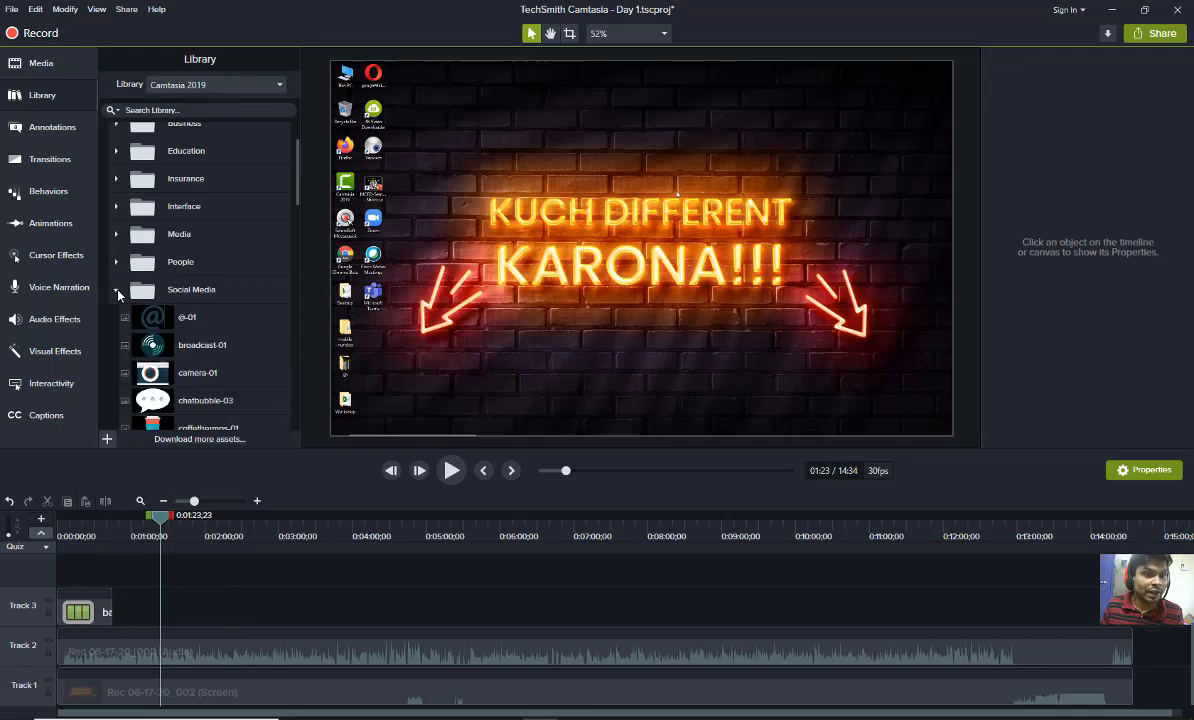
scroll(216, 380, down, 1)
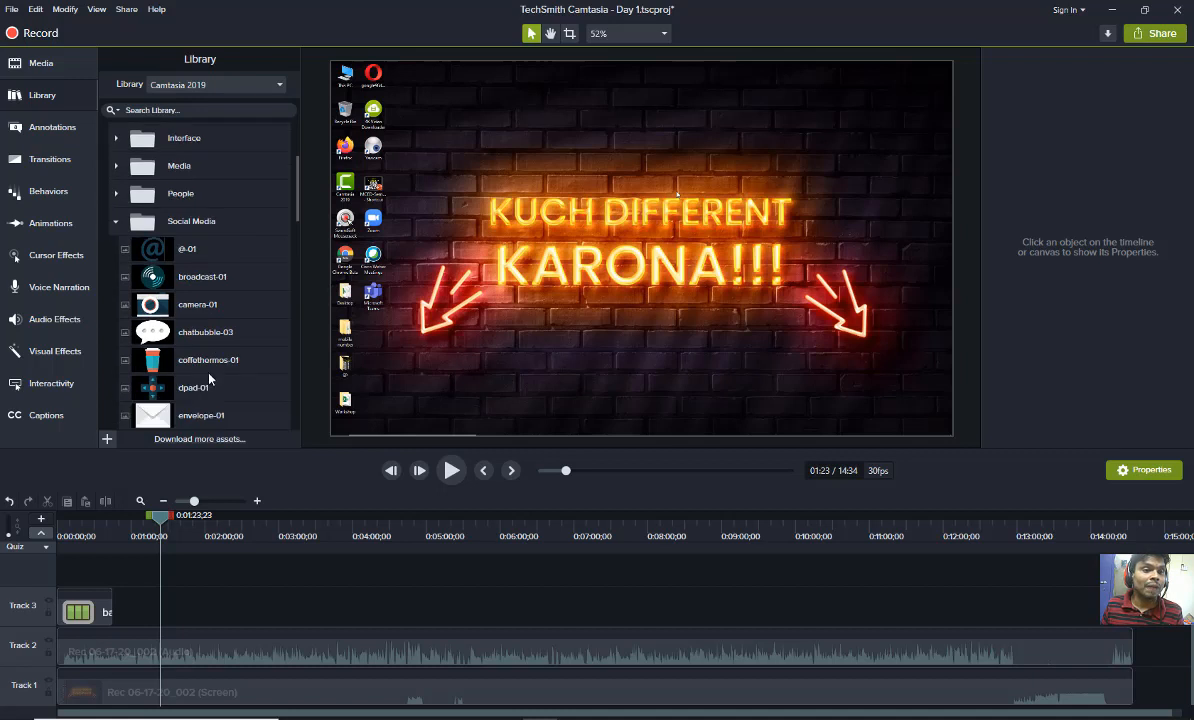
scroll(212, 378, down, 3)
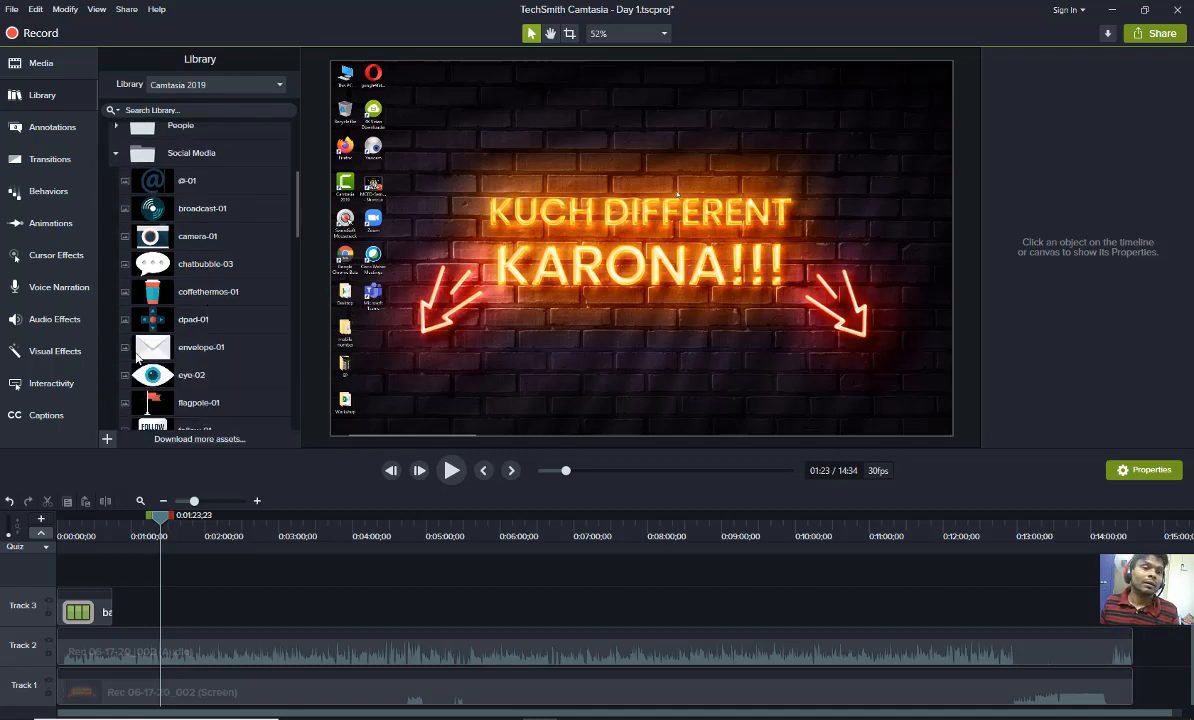
scroll(149, 366, down, 2)
scroll(201, 375, down, 4)
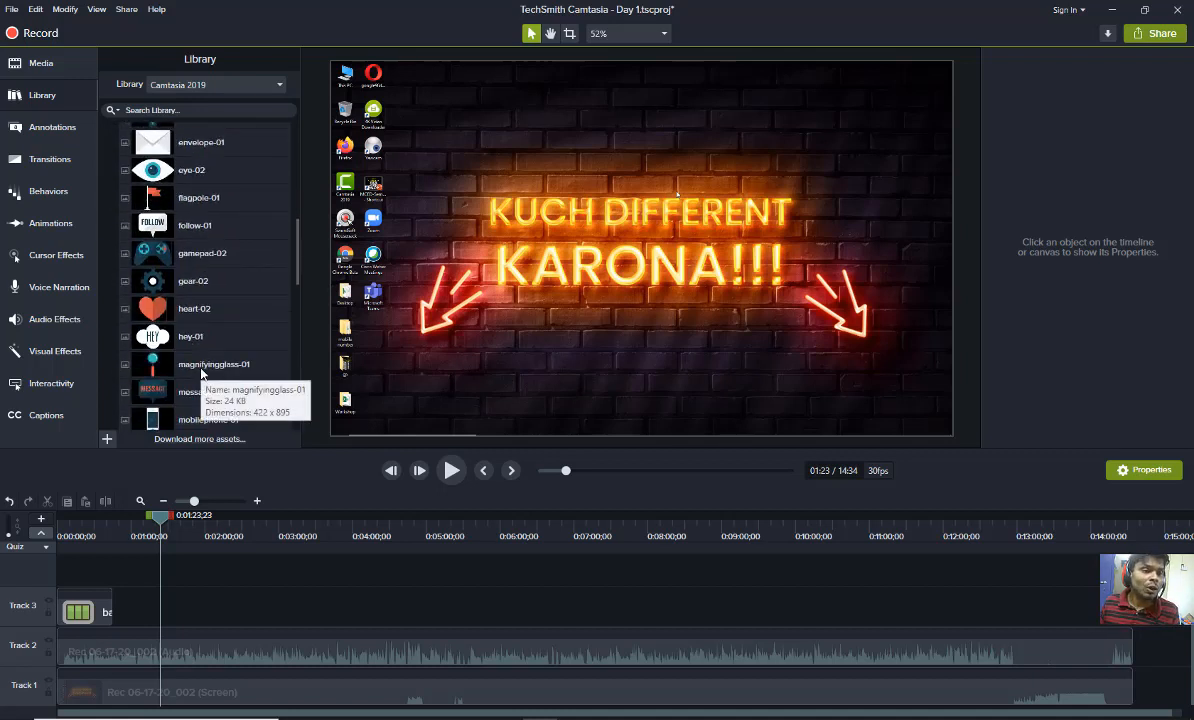
scroll(200, 380, down, 2)
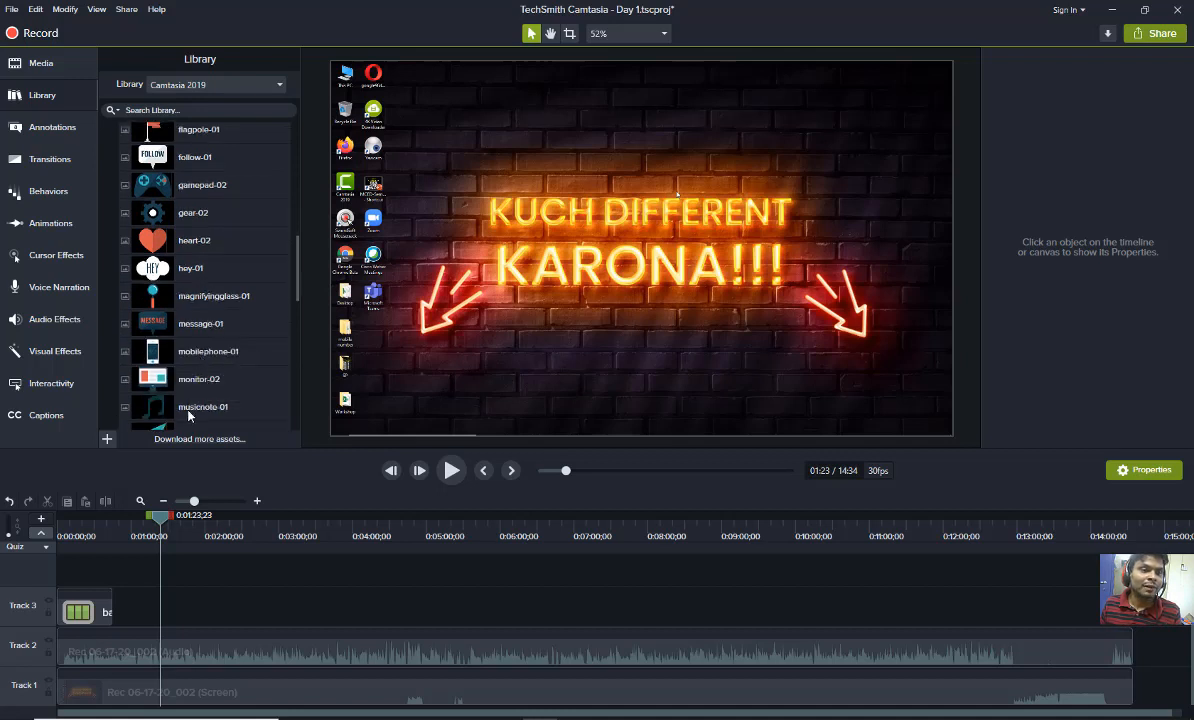
drag(153, 358, 602, 256)
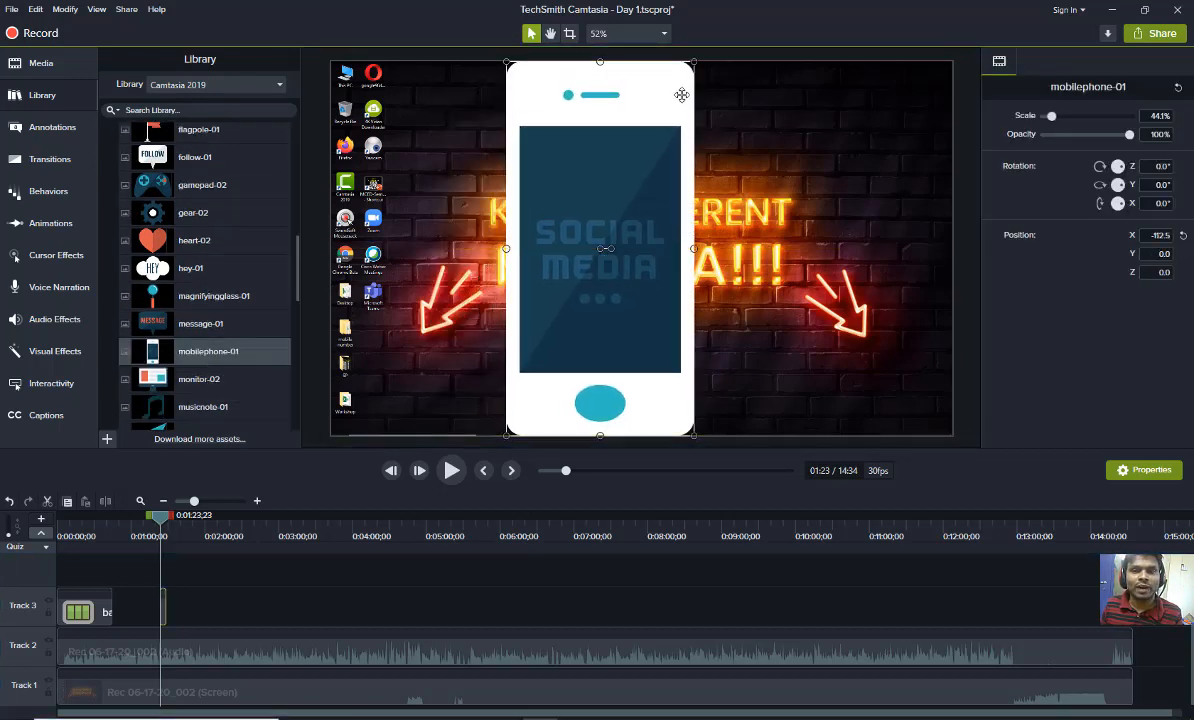
drag(693, 62, 588, 309)
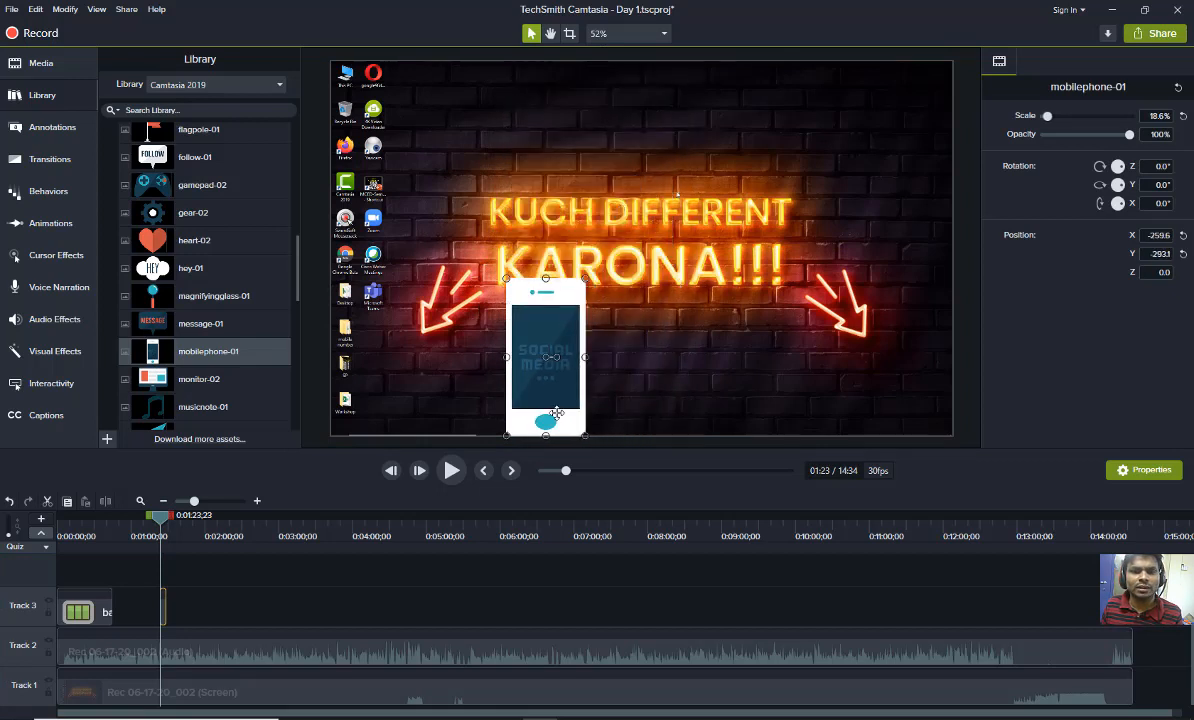
drag(550, 405, 386, 410)
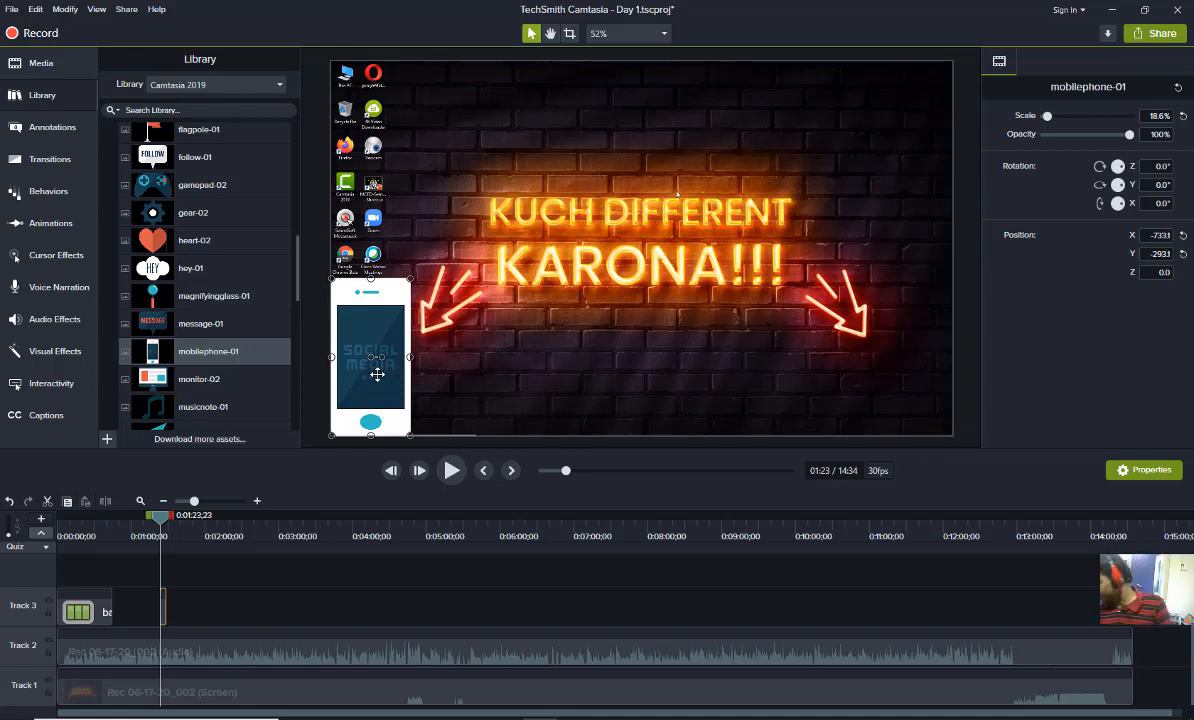
Delete mobilephone-01 from the project and collapse the Social Media folder in the library
key(Delete)
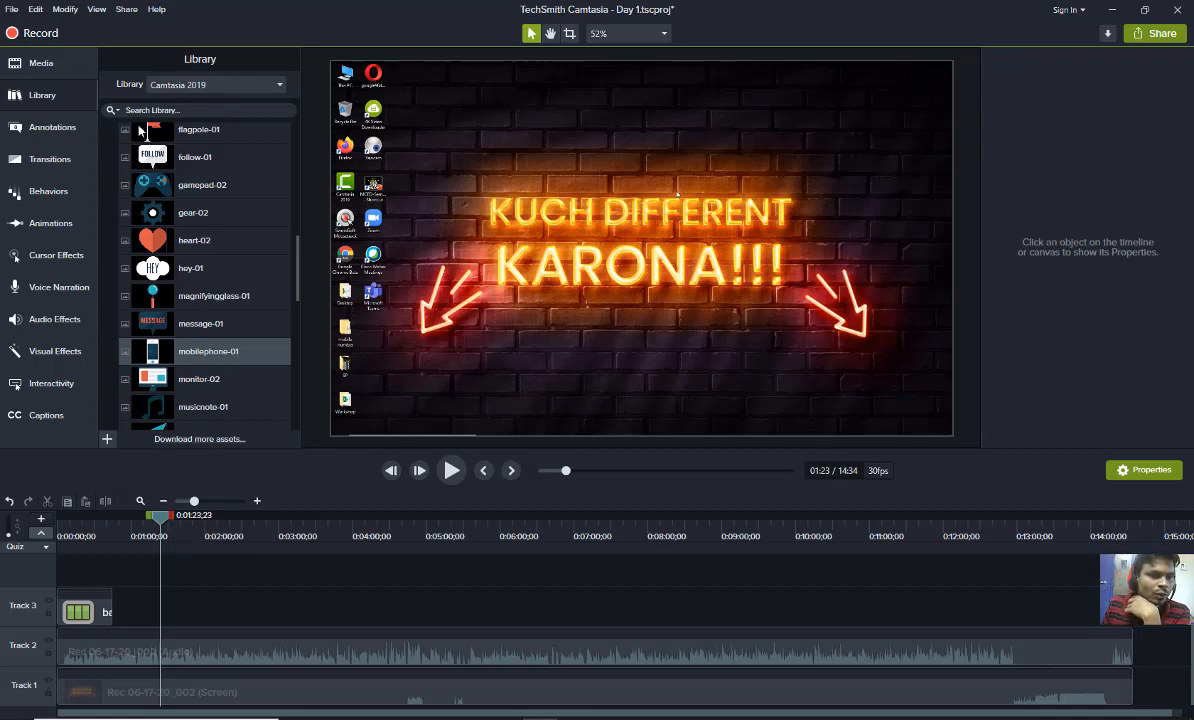
click(117, 111)
click(117, 106)
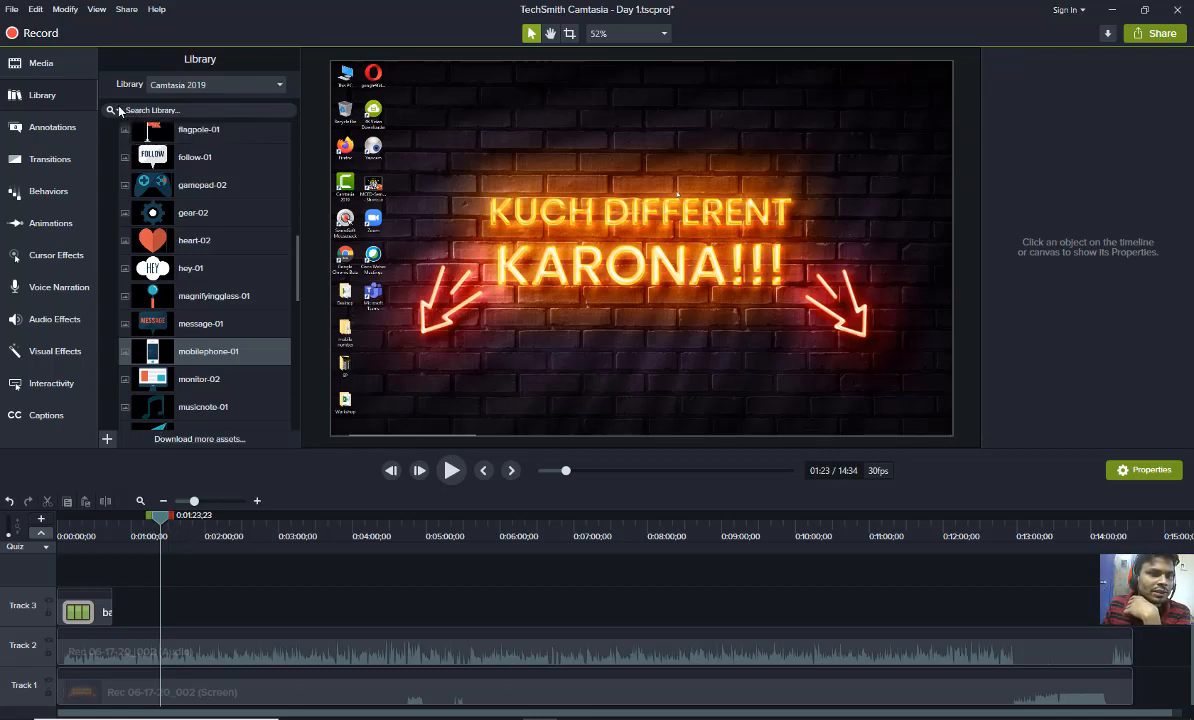
click(115, 107)
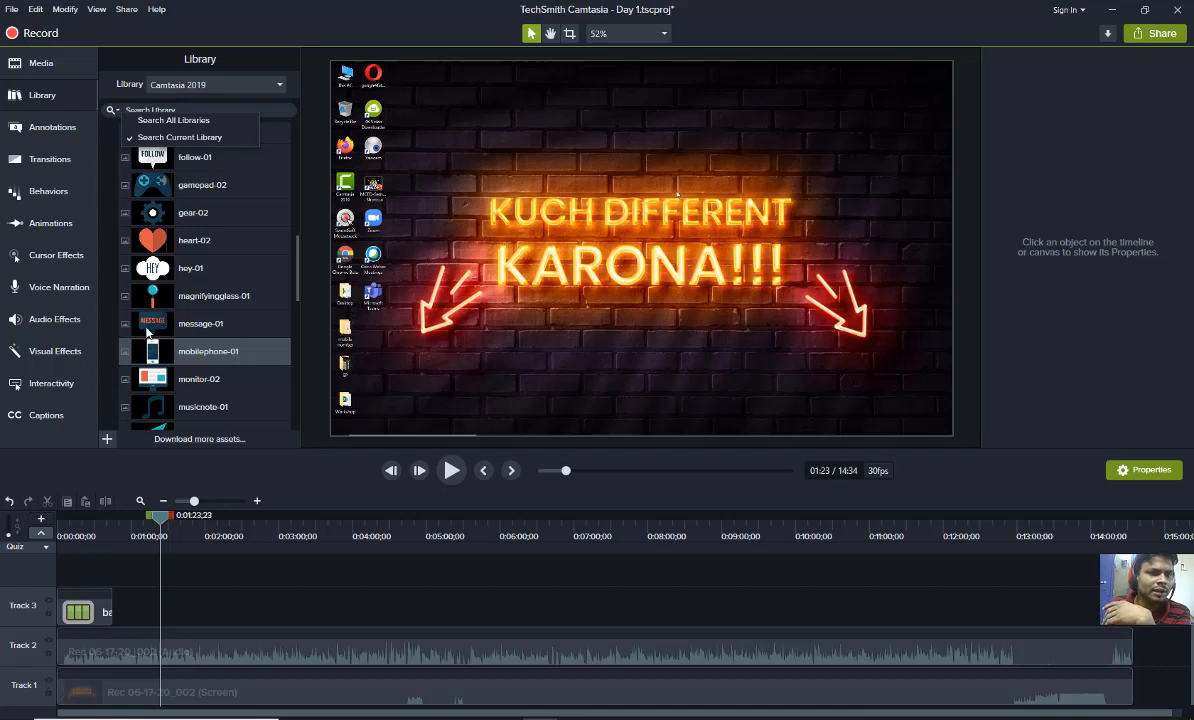
click(298, 277)
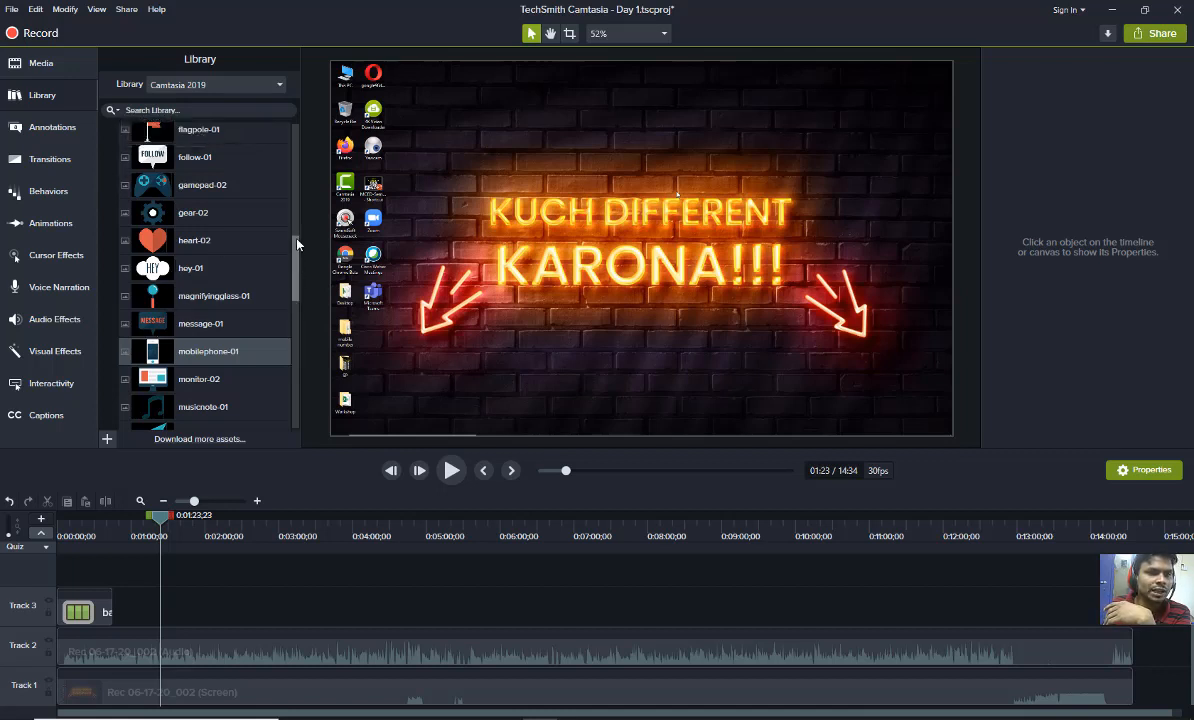
drag(296, 250, 294, 152)
click(116, 271)
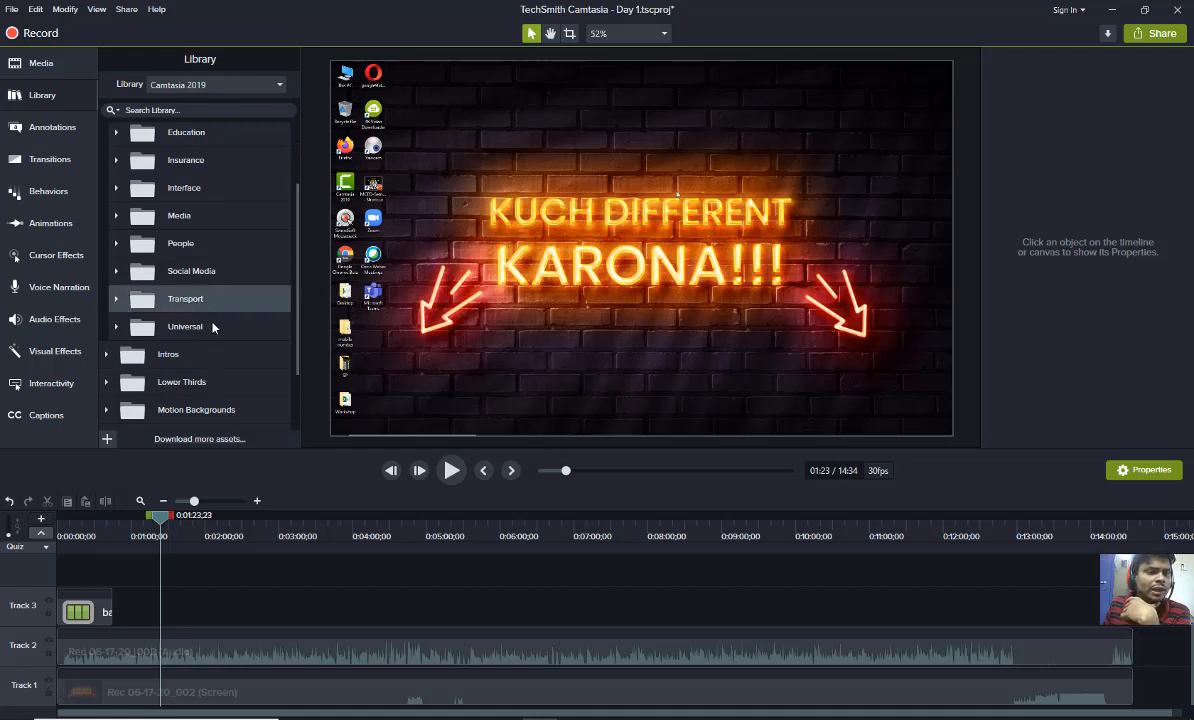
Examine the icons in the library's Universal folder, and collapse the whole Icons folder
click(115, 328)
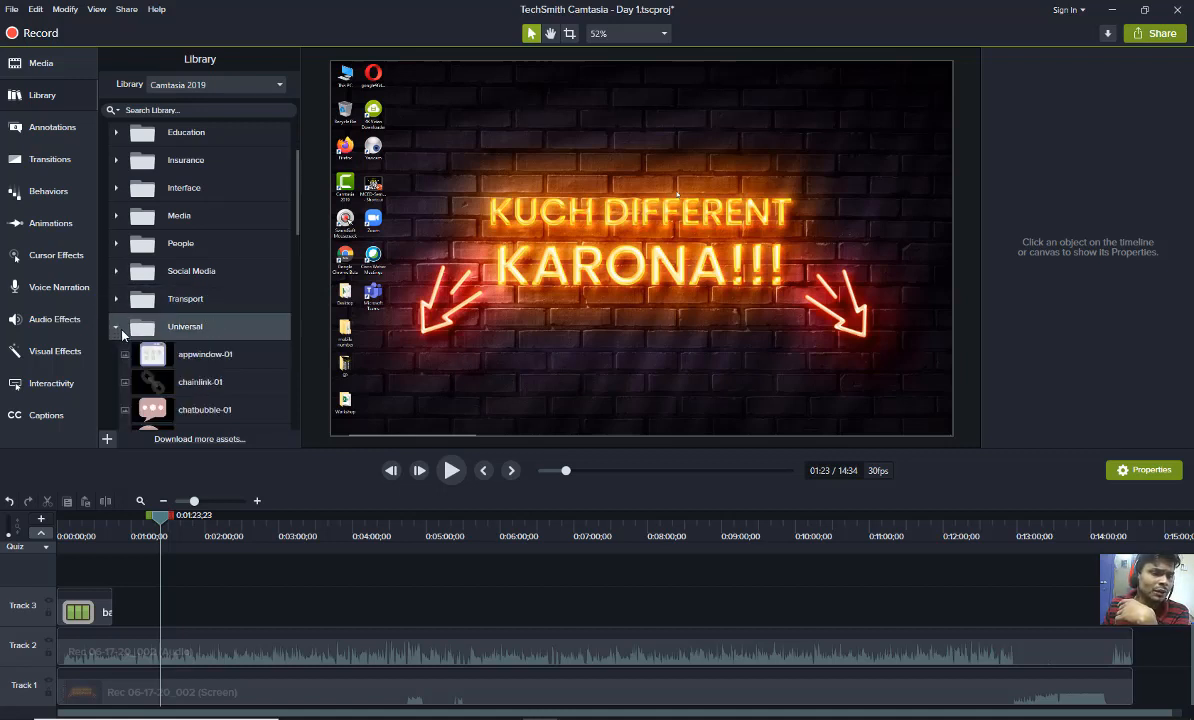
scroll(198, 372, down, 5)
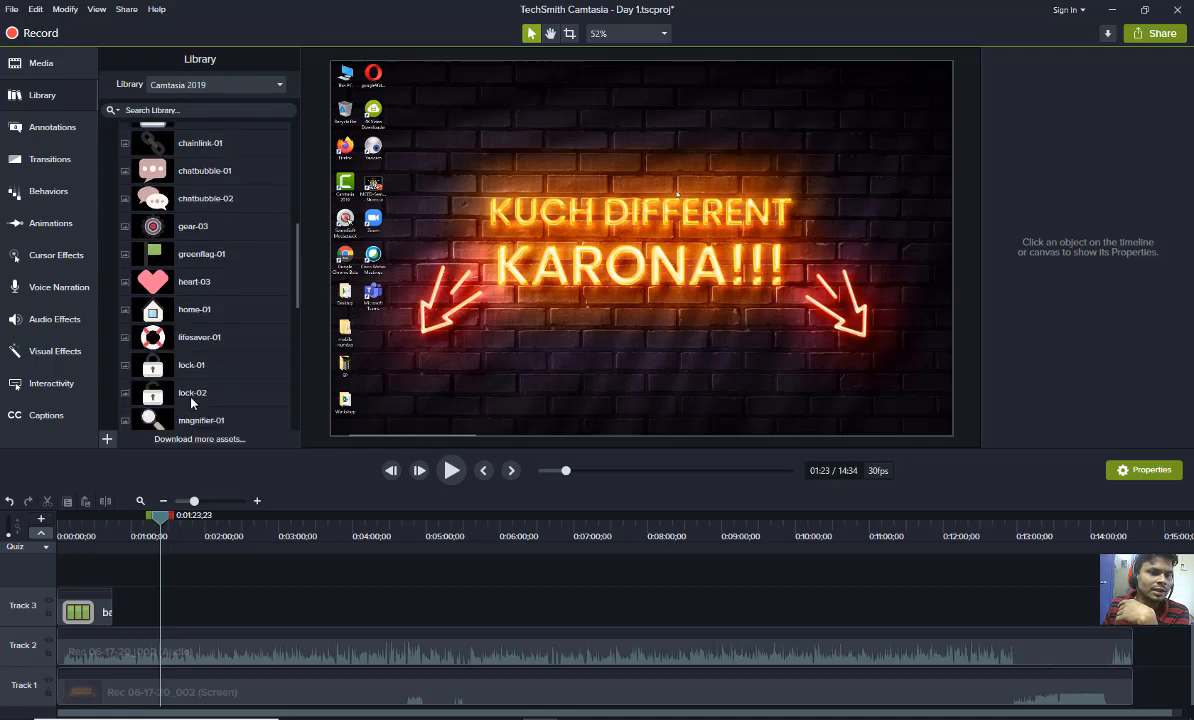
scroll(190, 390, up, 3)
click(115, 226)
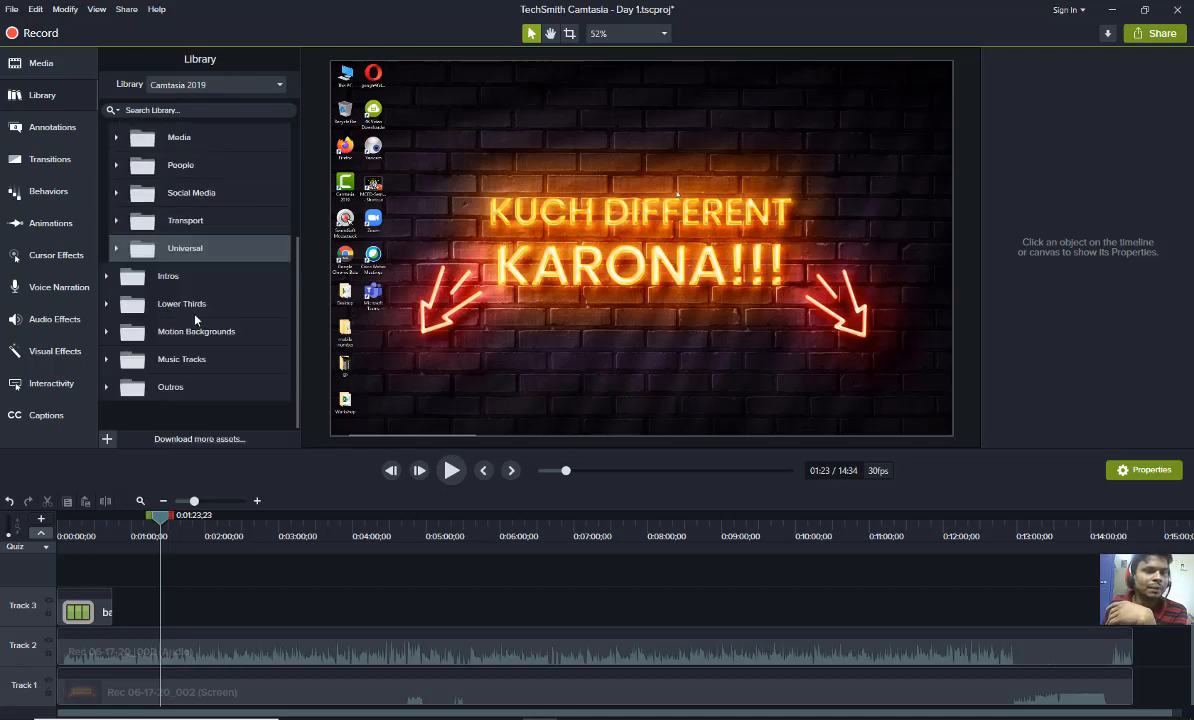
scroll(130, 230, up, 3)
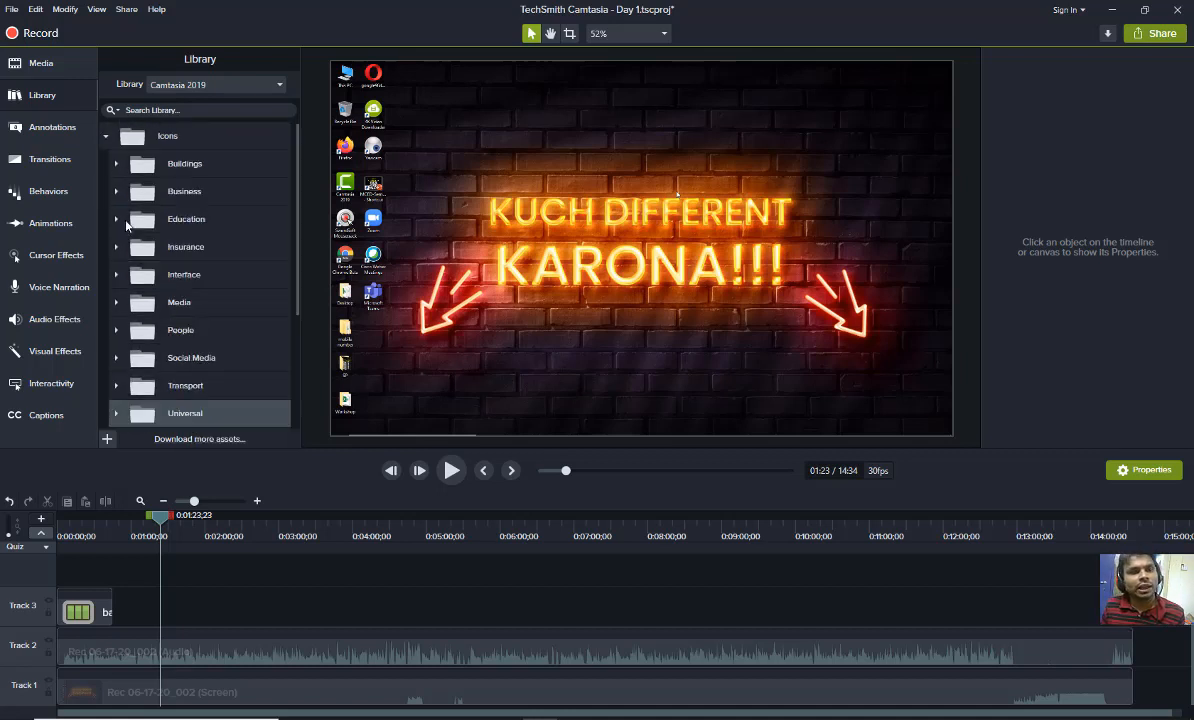
click(104, 136)
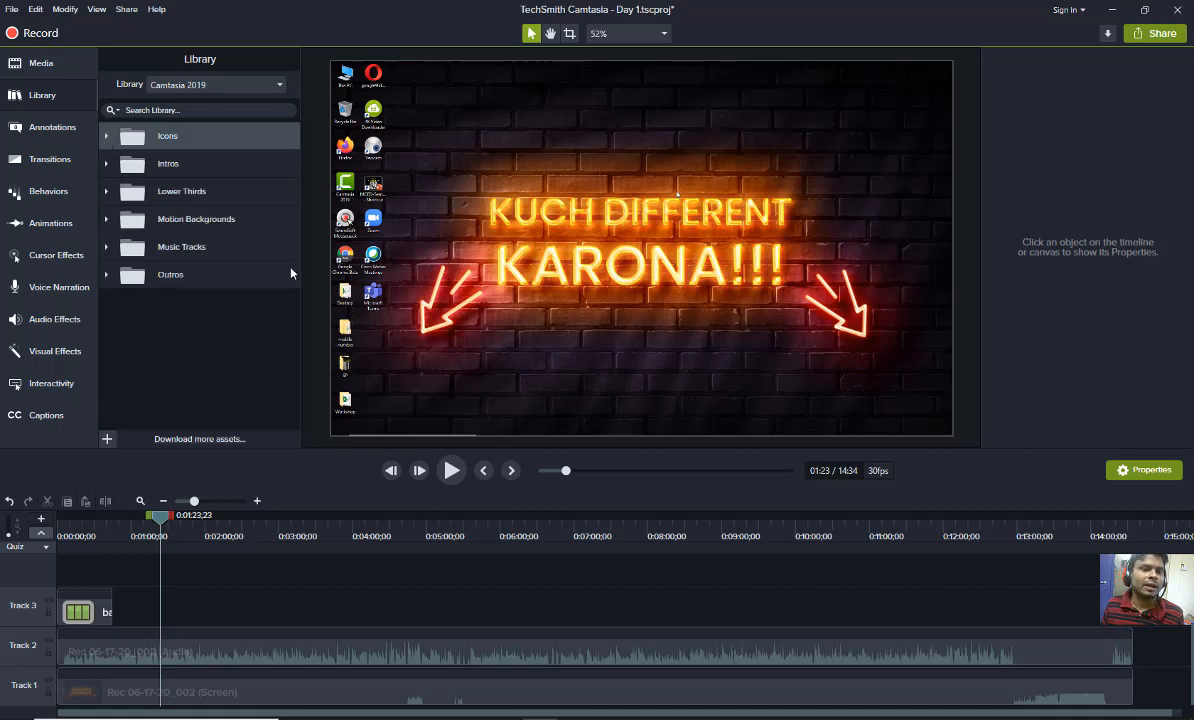
Delete the battery-02 clip from Track 3 and select the library's Intros folder
click(88, 614)
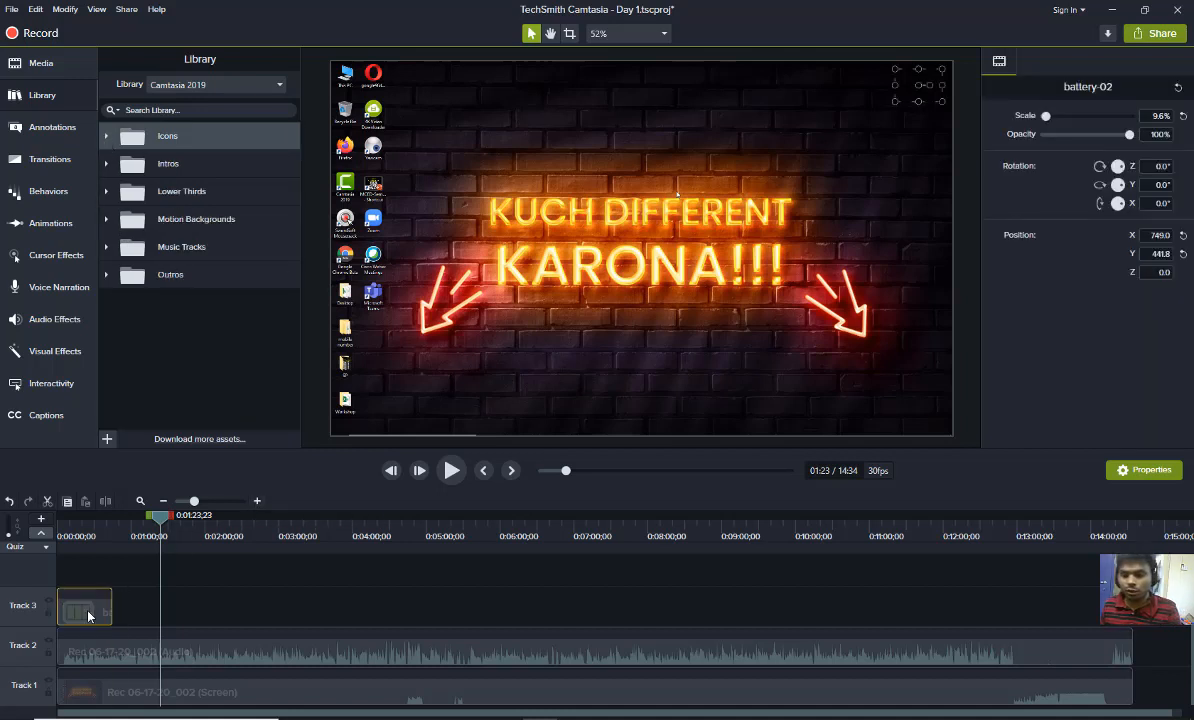
key(Delete)
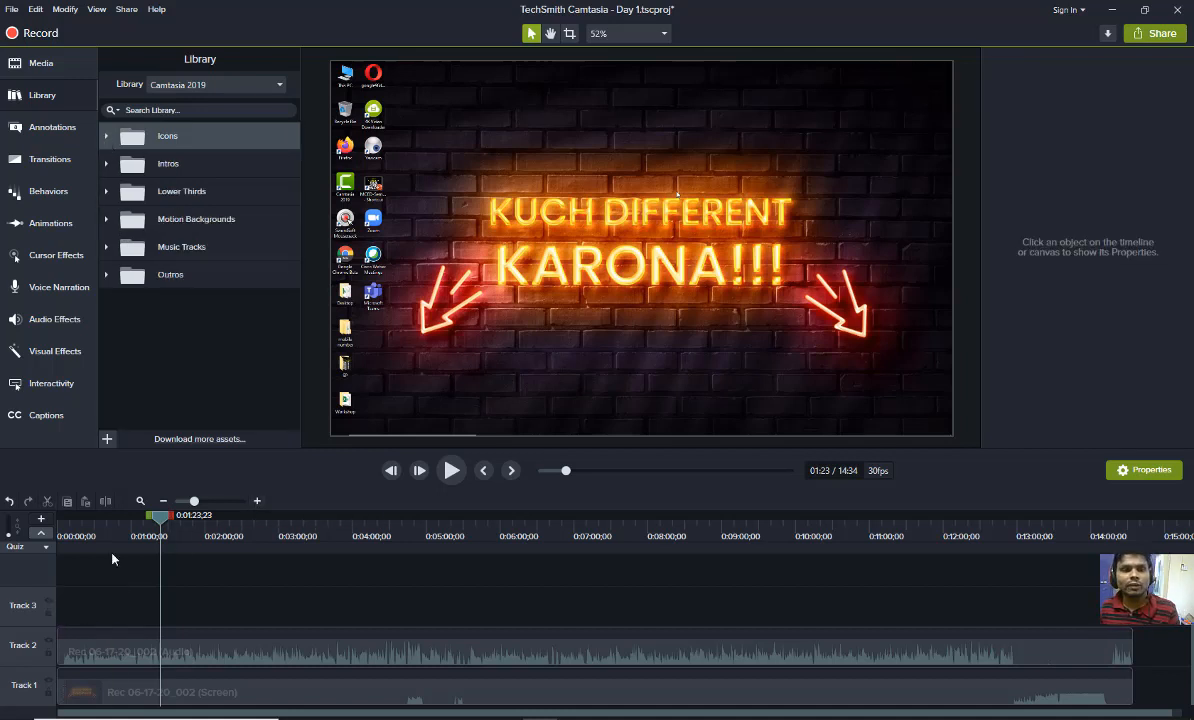
click(165, 166)
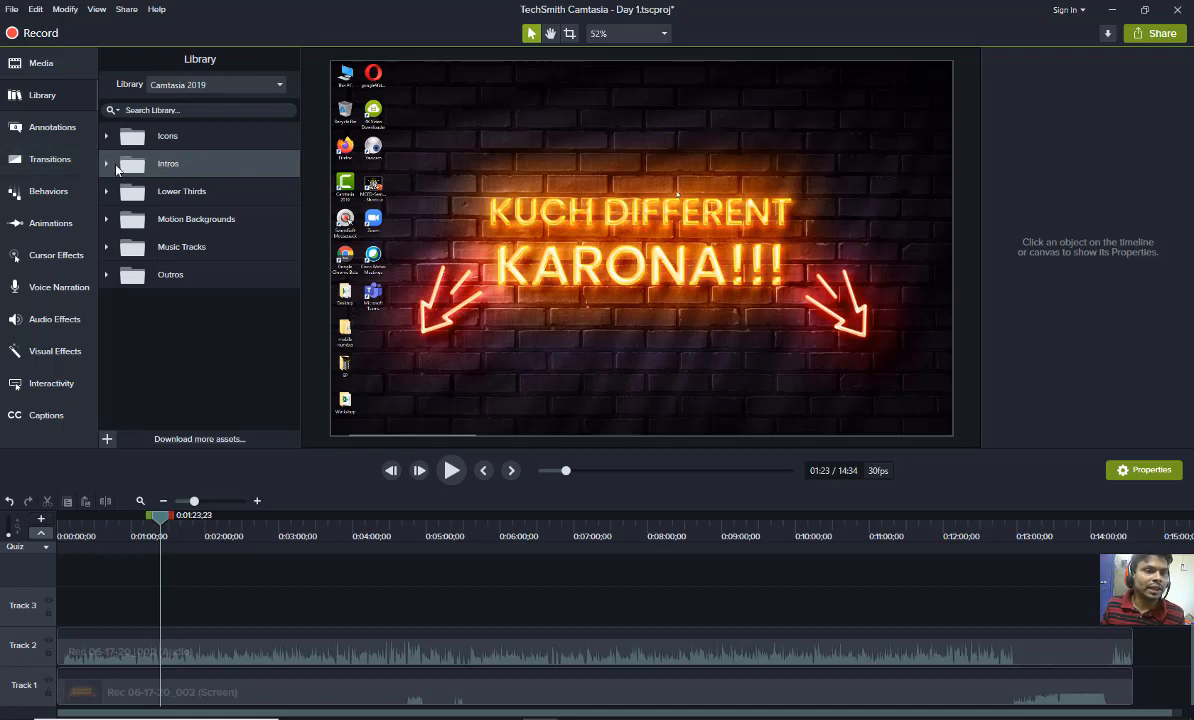
Look through the library's Intros folder, and inspect the separate screen clip on Track 1 and audio clip on Track 2
click(116, 166)
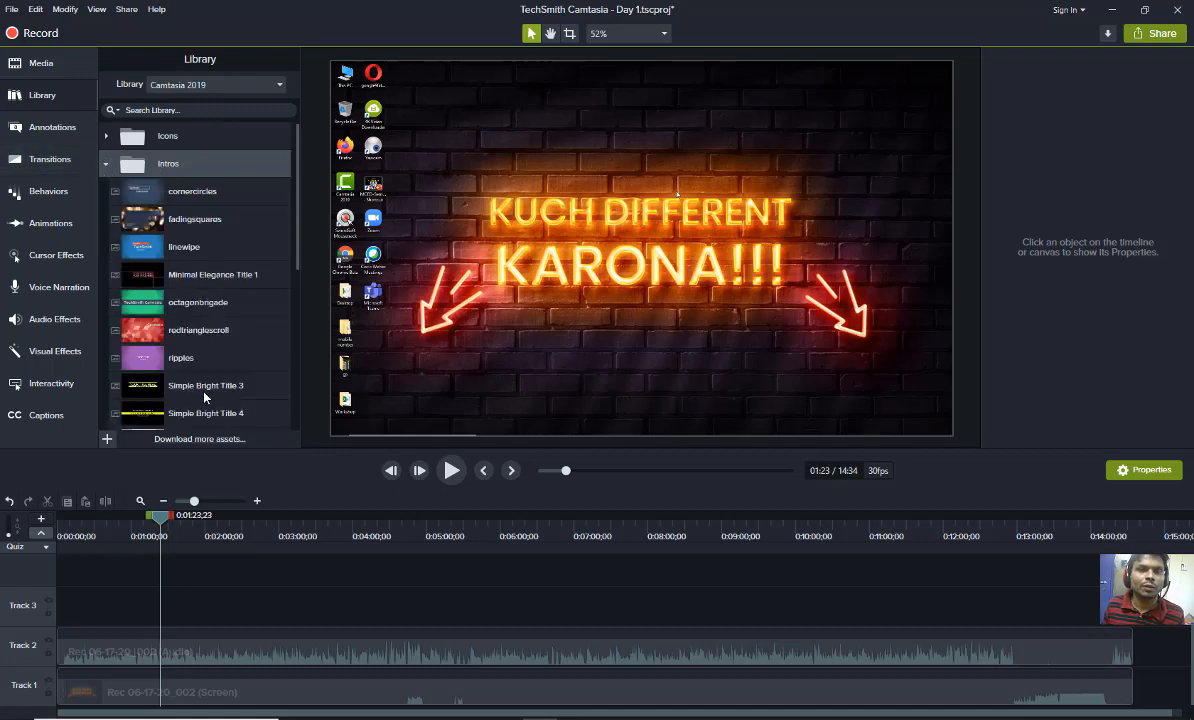
click(107, 167)
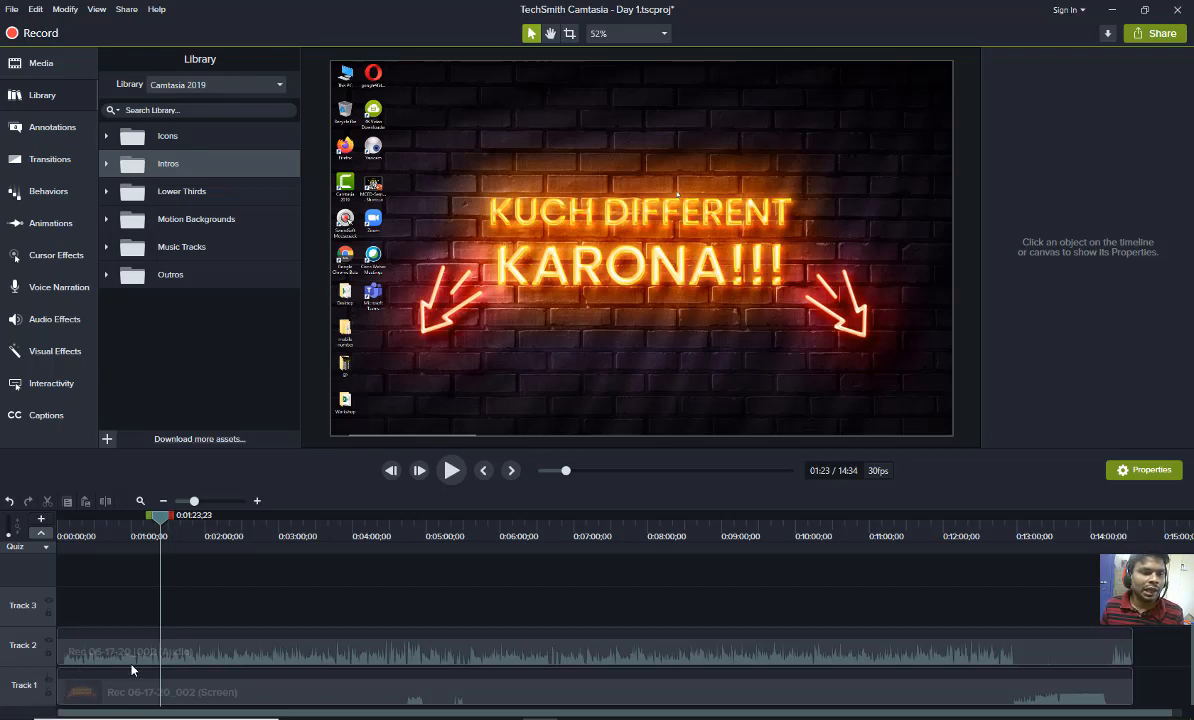
click(93, 697)
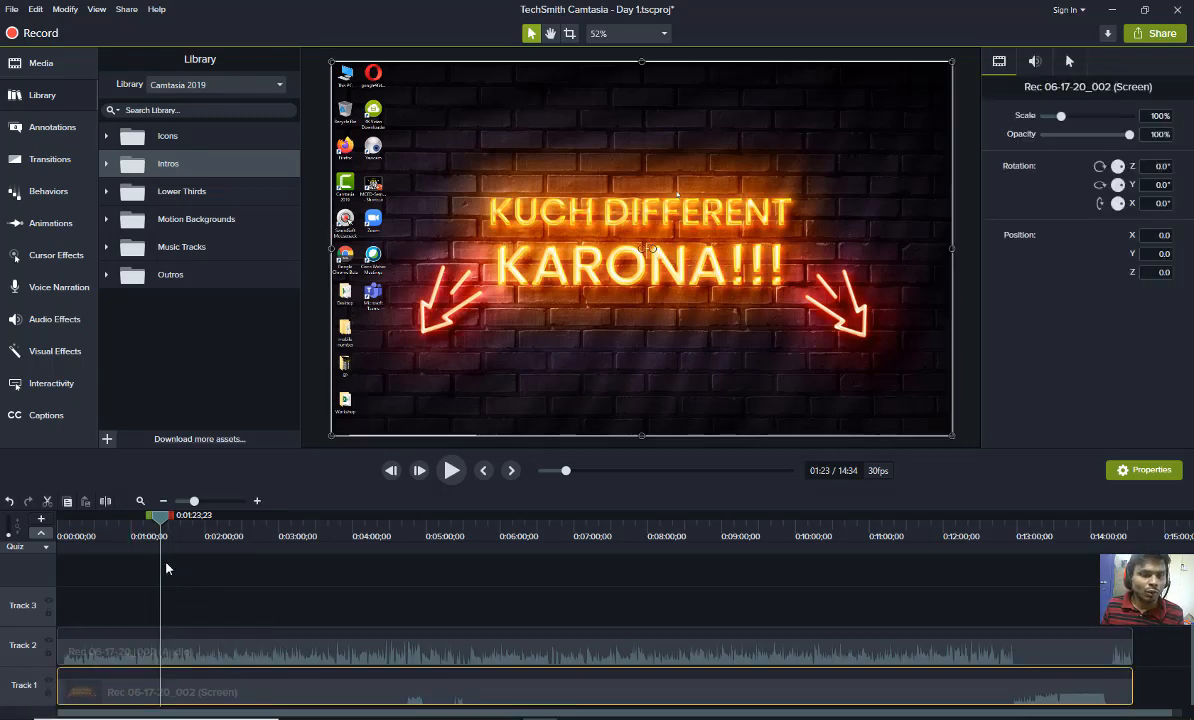
click(116, 656)
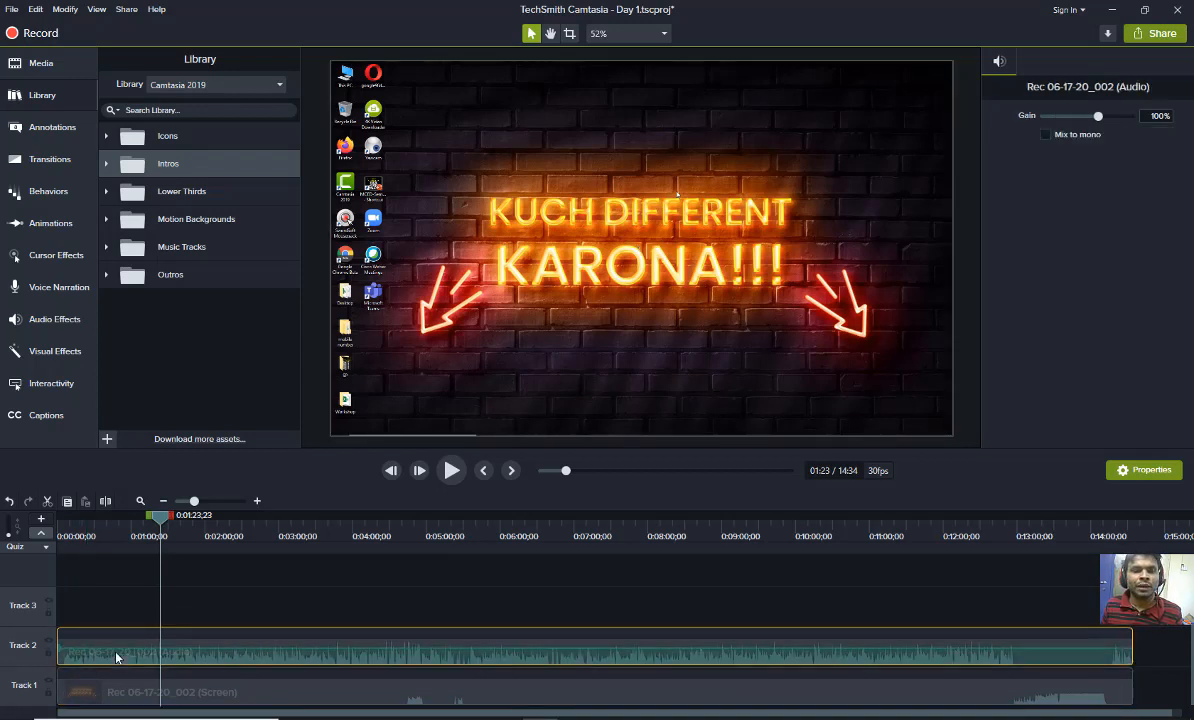
click(83, 698)
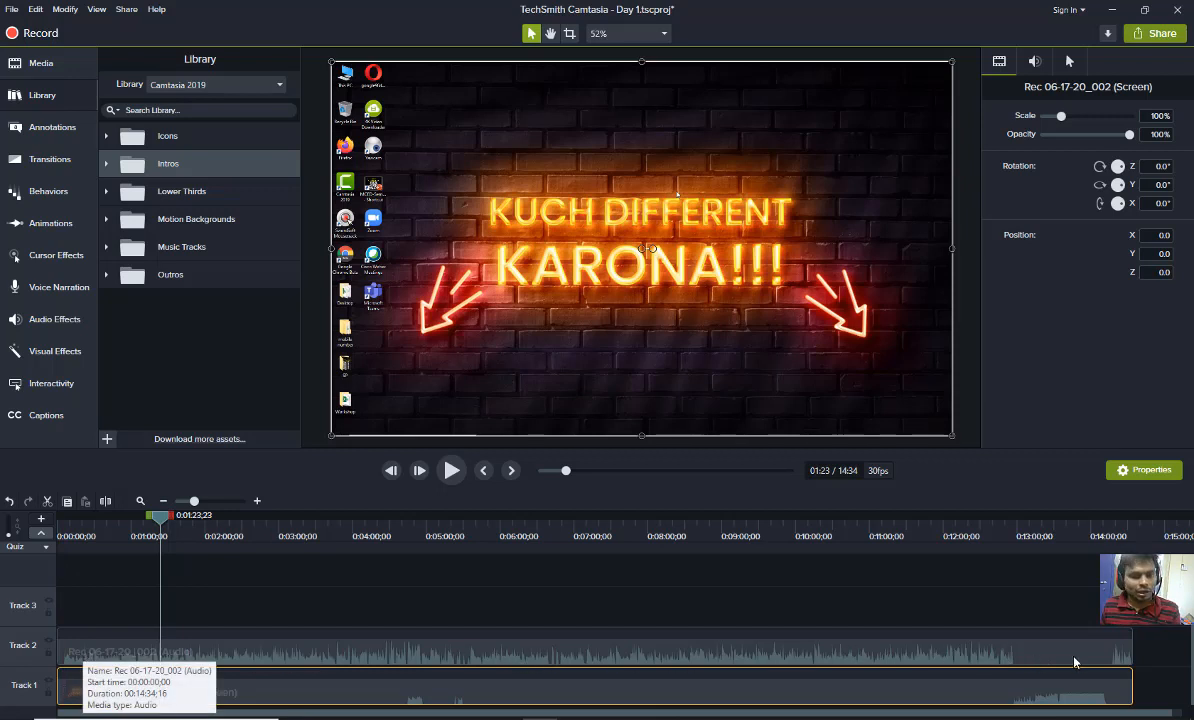
Hide Track 1 and play the timeline from the start to about 00:25 with only the audio track enabled
click(49, 684)
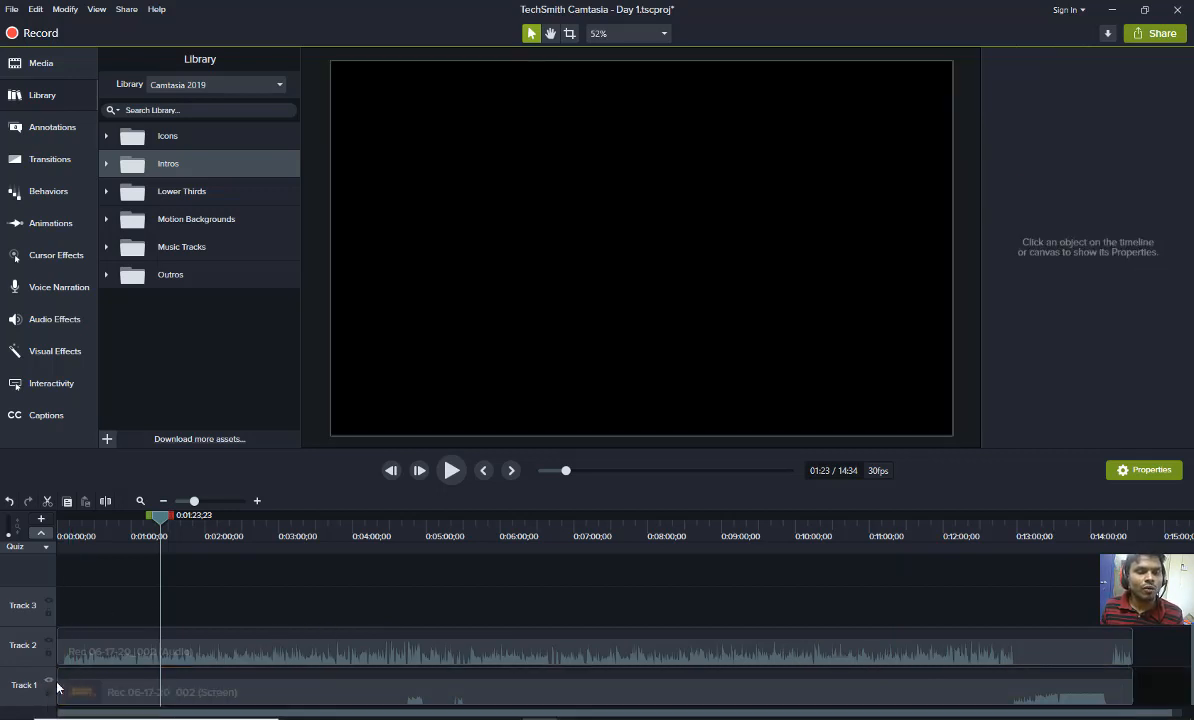
drag(163, 518, 3, 531)
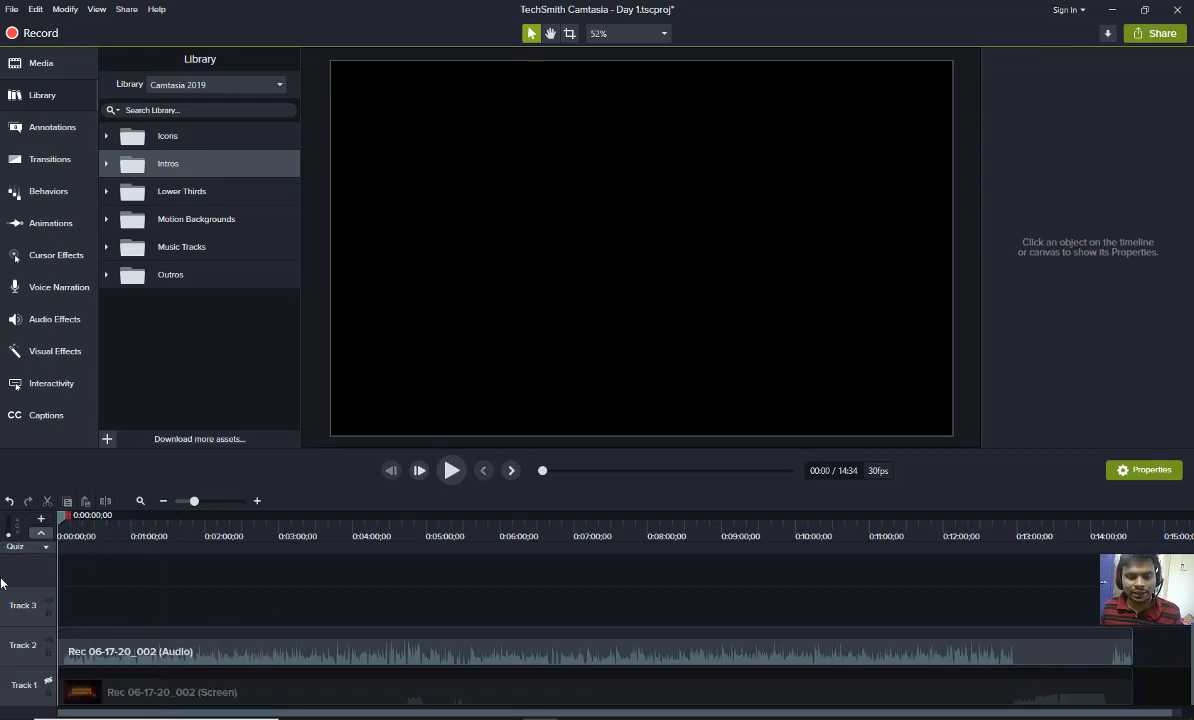
key(space)
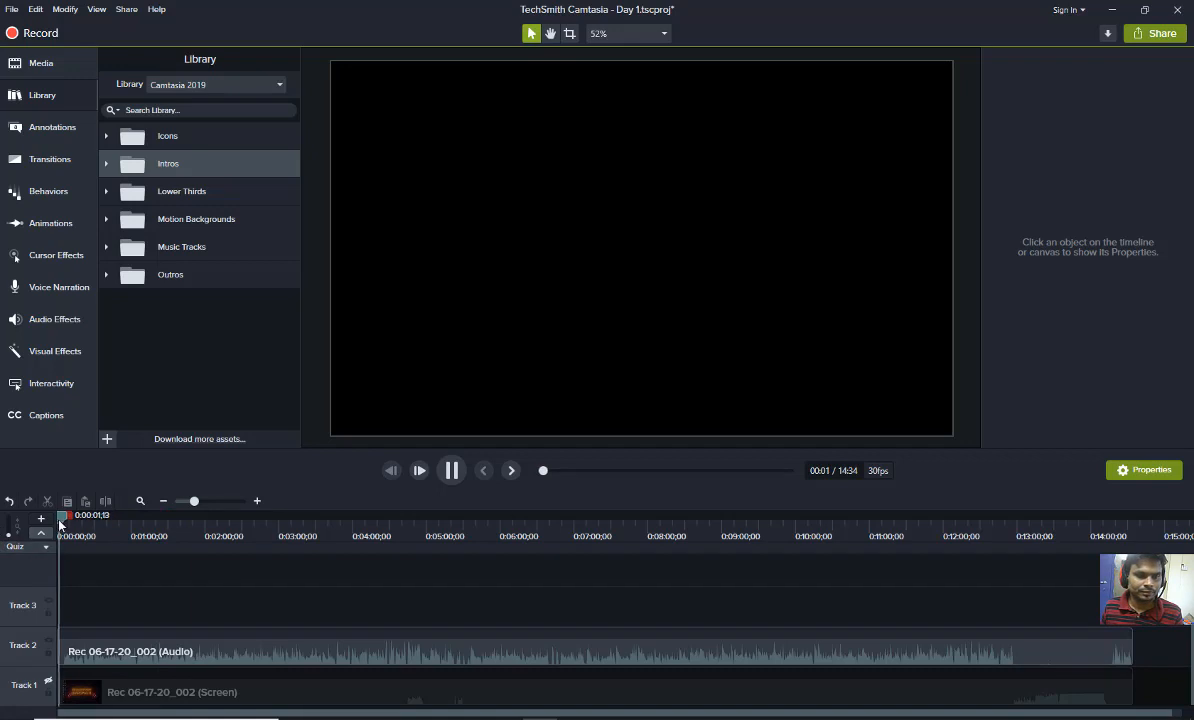
drag(61, 523, 68, 525)
key(space)
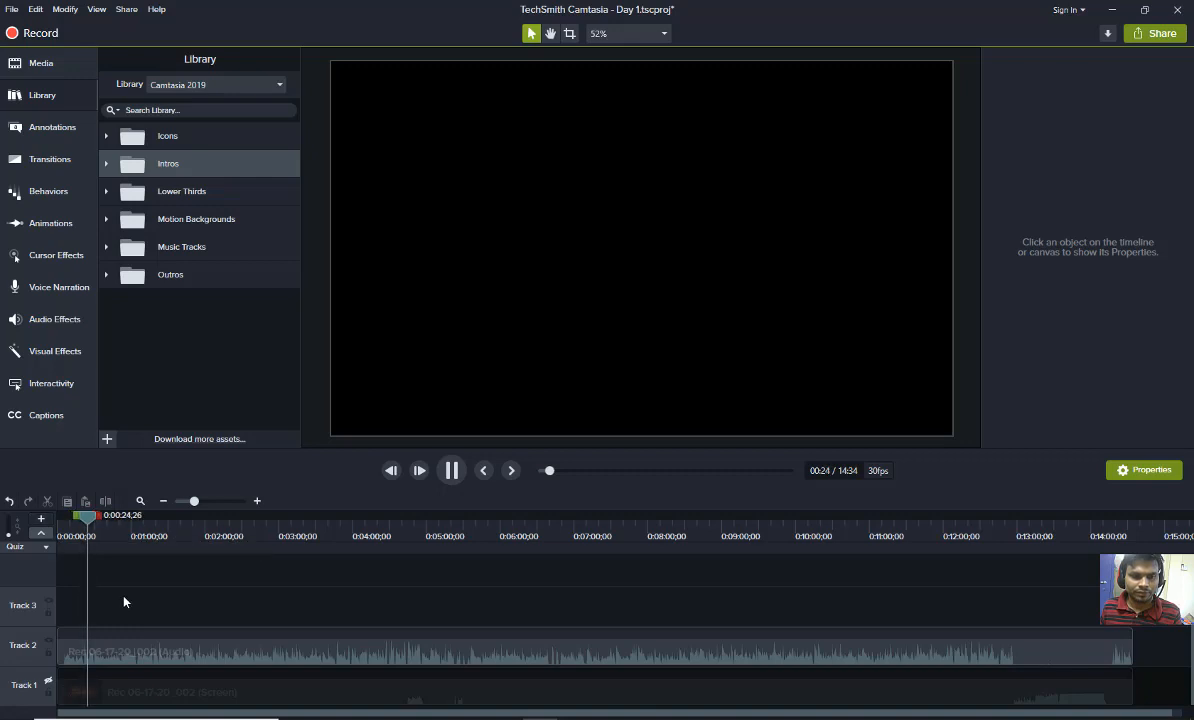
key(space)
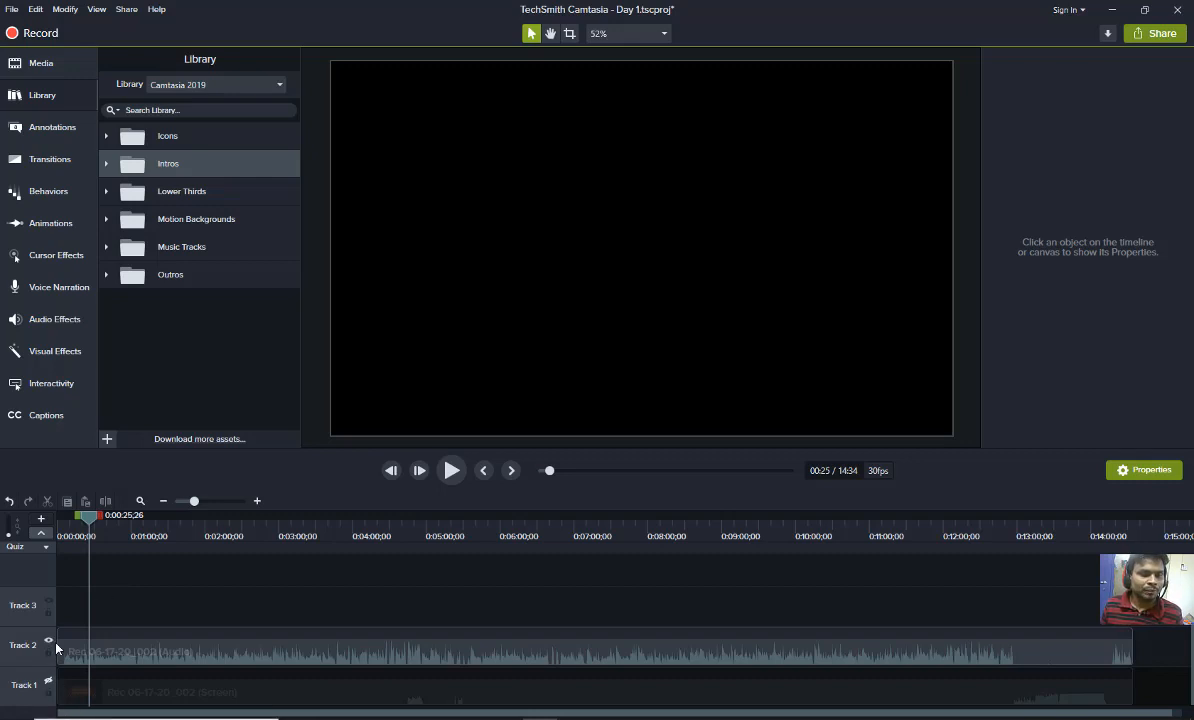
Hide Track 2, show Track 1 again, and play the screen recording from the start without its audio
click(48, 643)
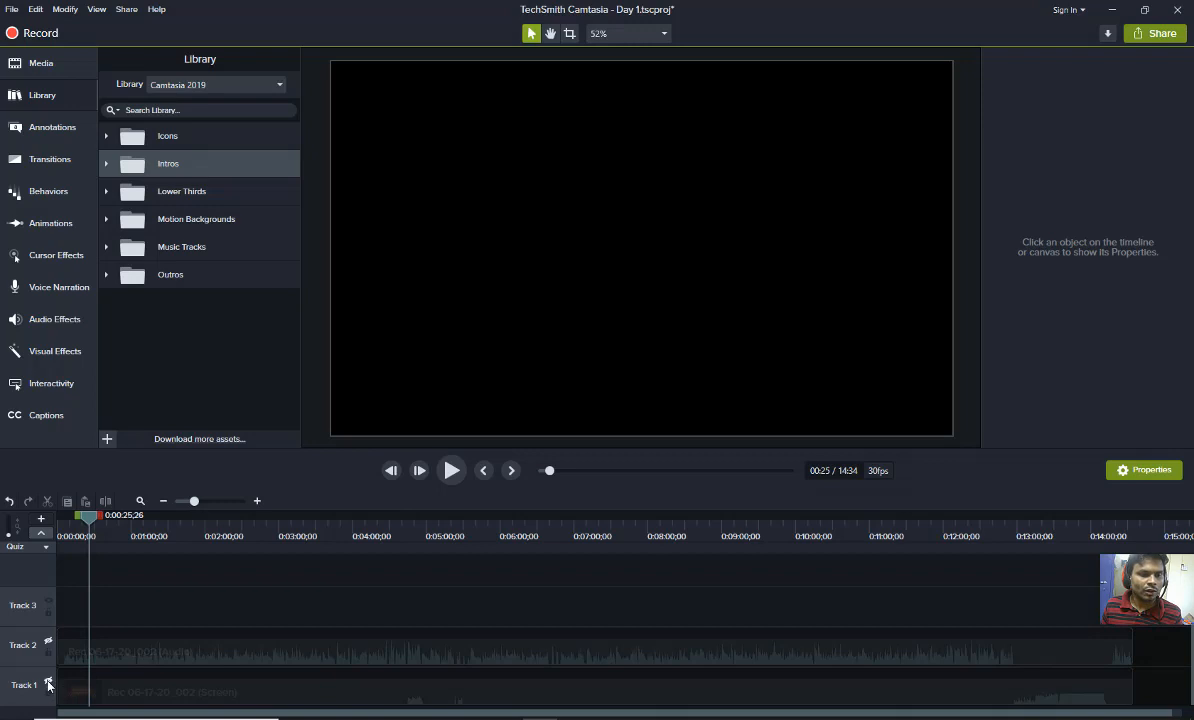
click(48, 684)
drag(93, 527, 60, 527)
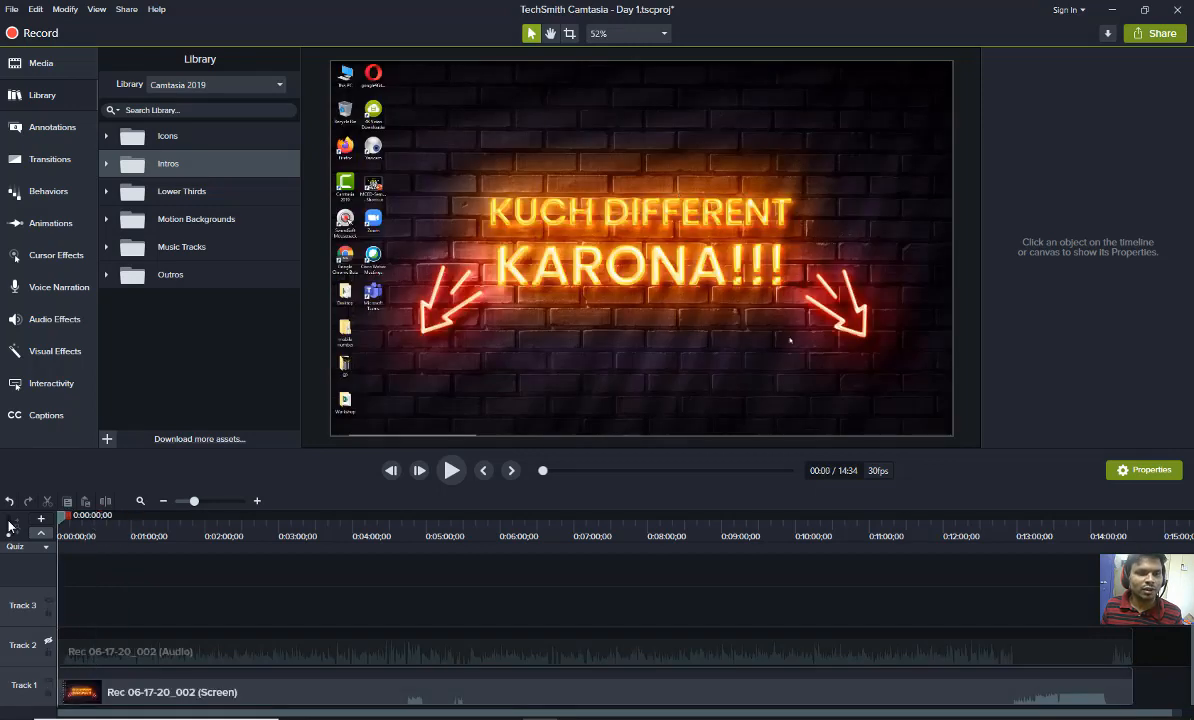
key(space)
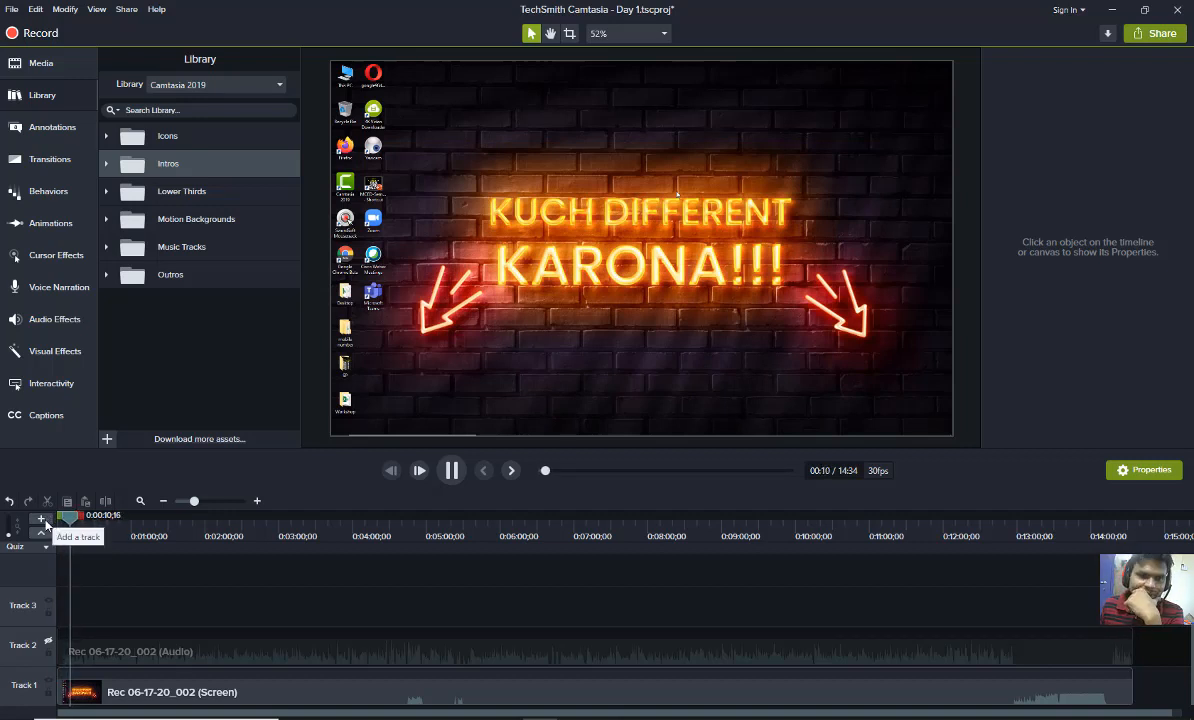
Preview the screen recording with the audio track hidden, from about 04:38 and again near 12:58
drag(73, 524, 402, 576)
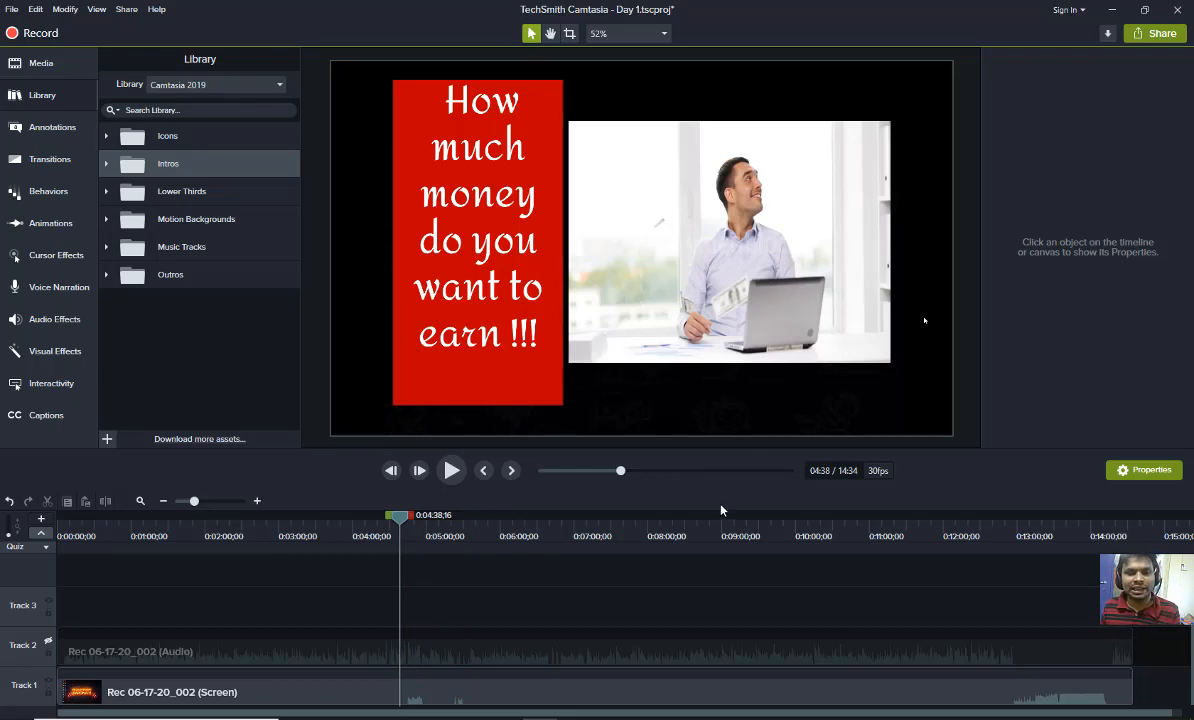
click(451, 470)
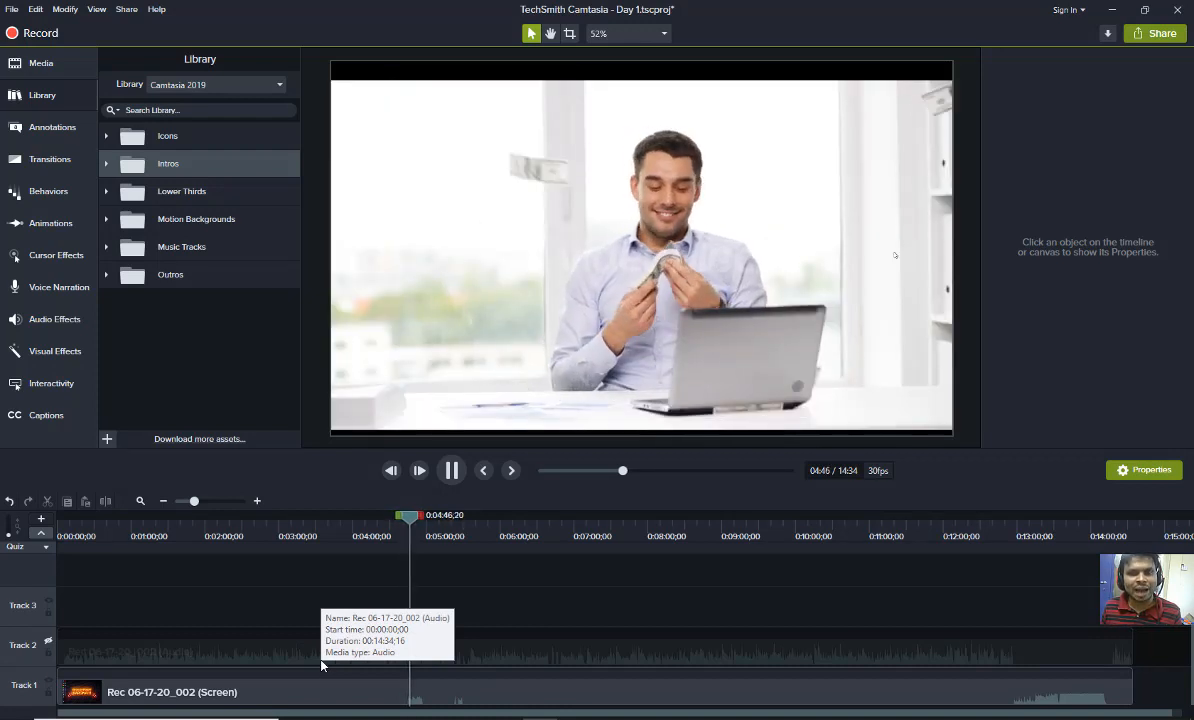
key(space)
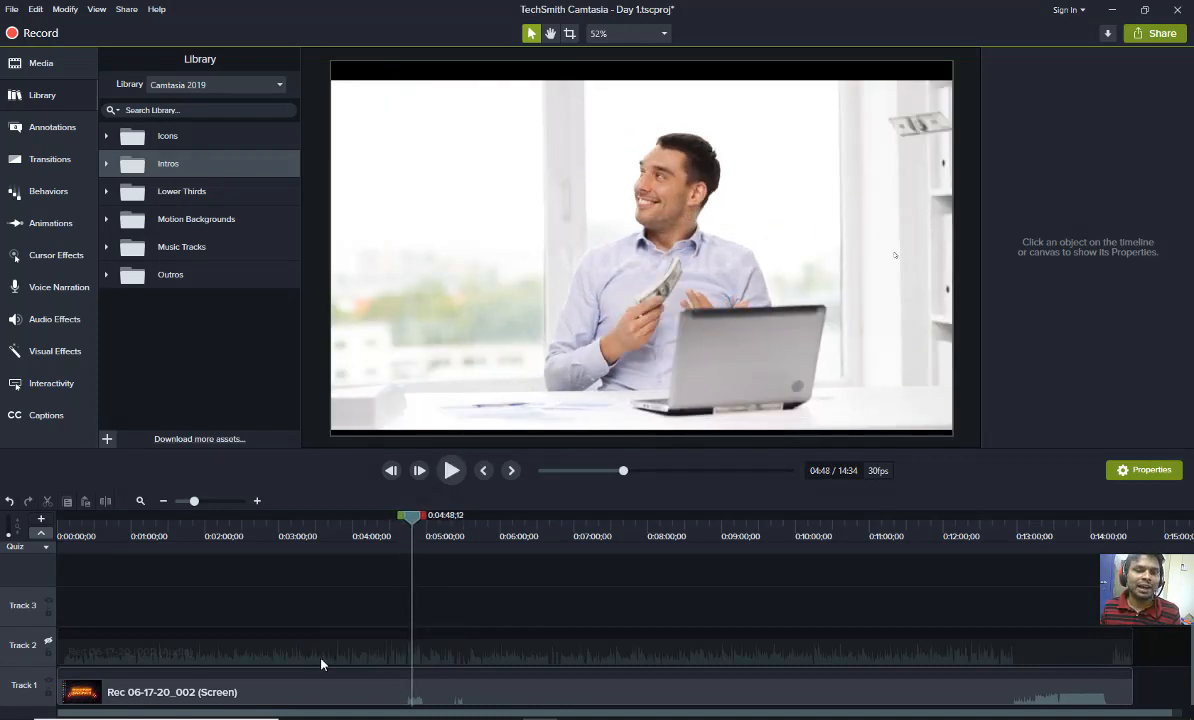
click(880, 530)
drag(925, 565, 1015, 618)
key(space)
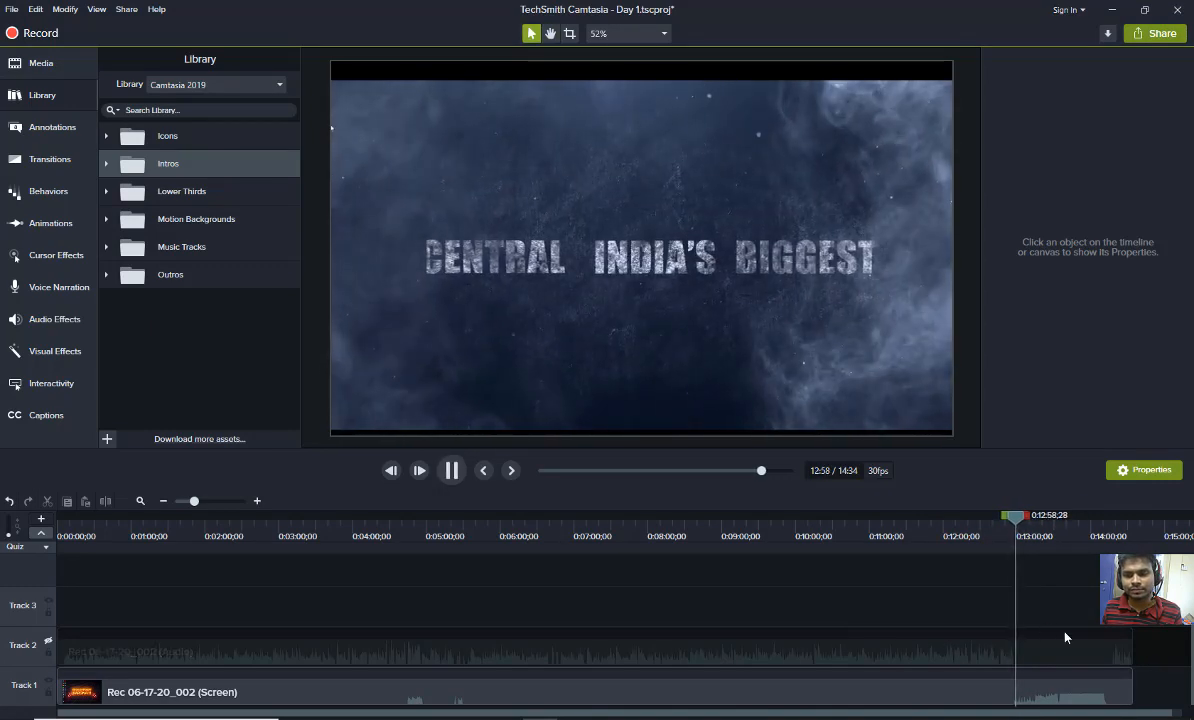
key(space)
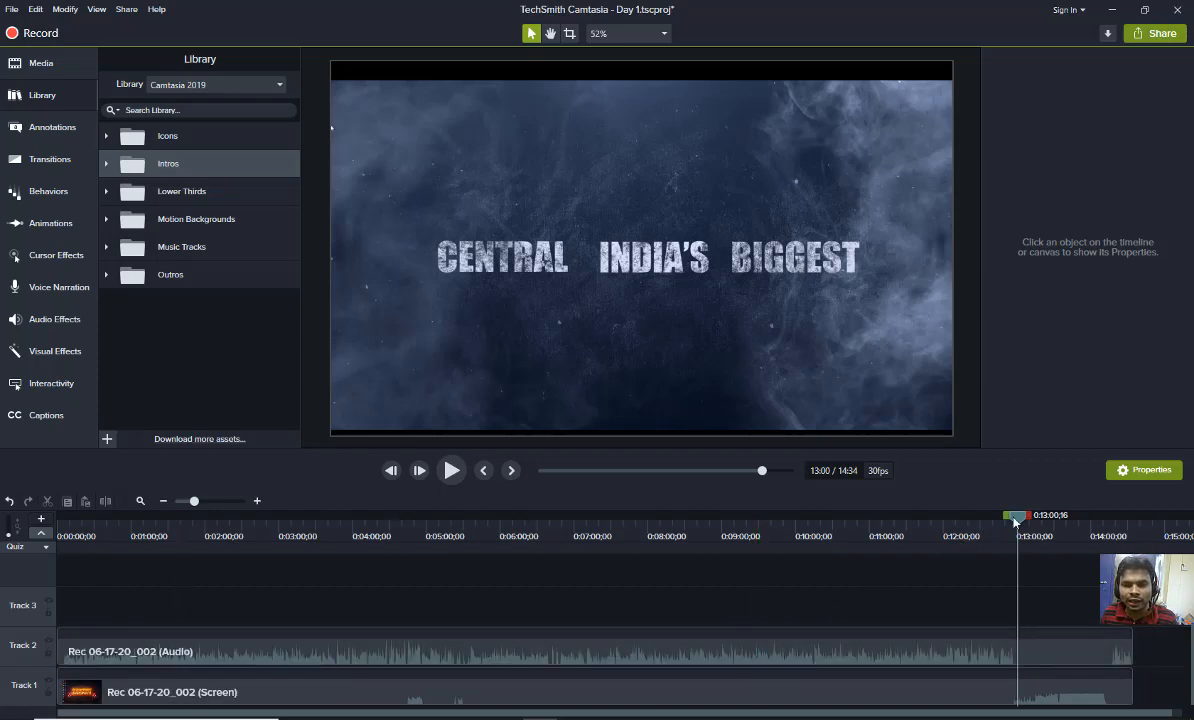
Play the recording with both tracks enabled from about 04:42 to 04:49
drag(1015, 521, 395, 609)
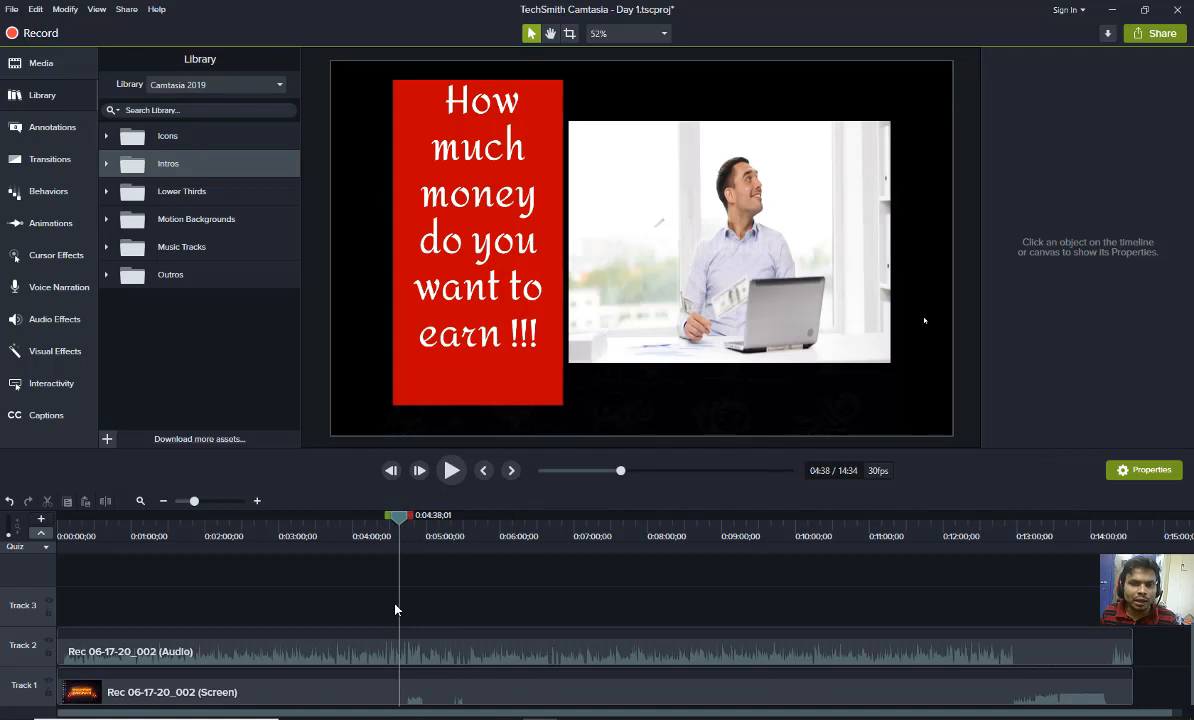
click(405, 540)
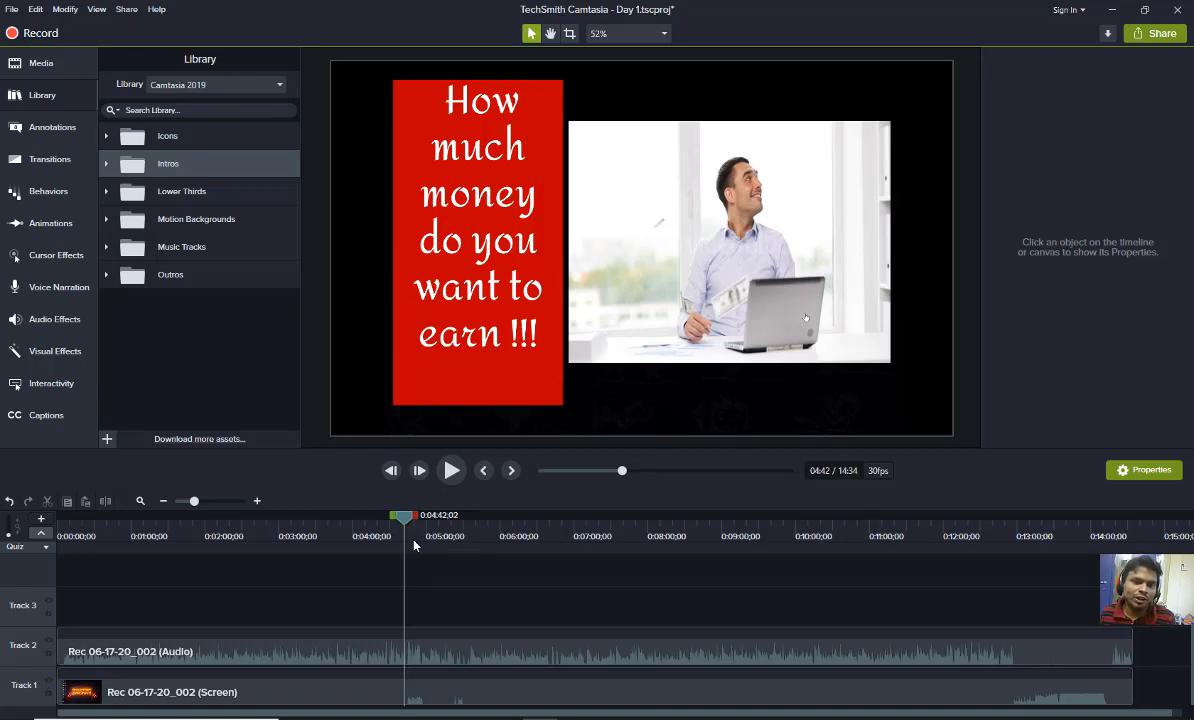
key(space)
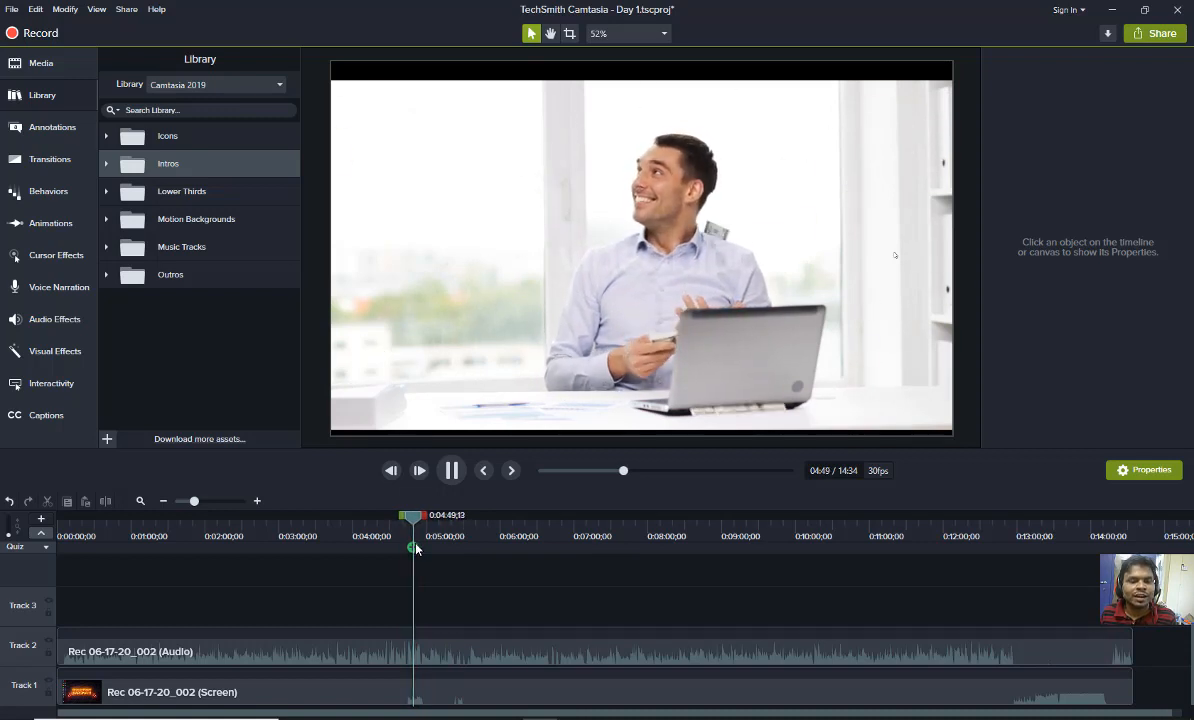
key(space)
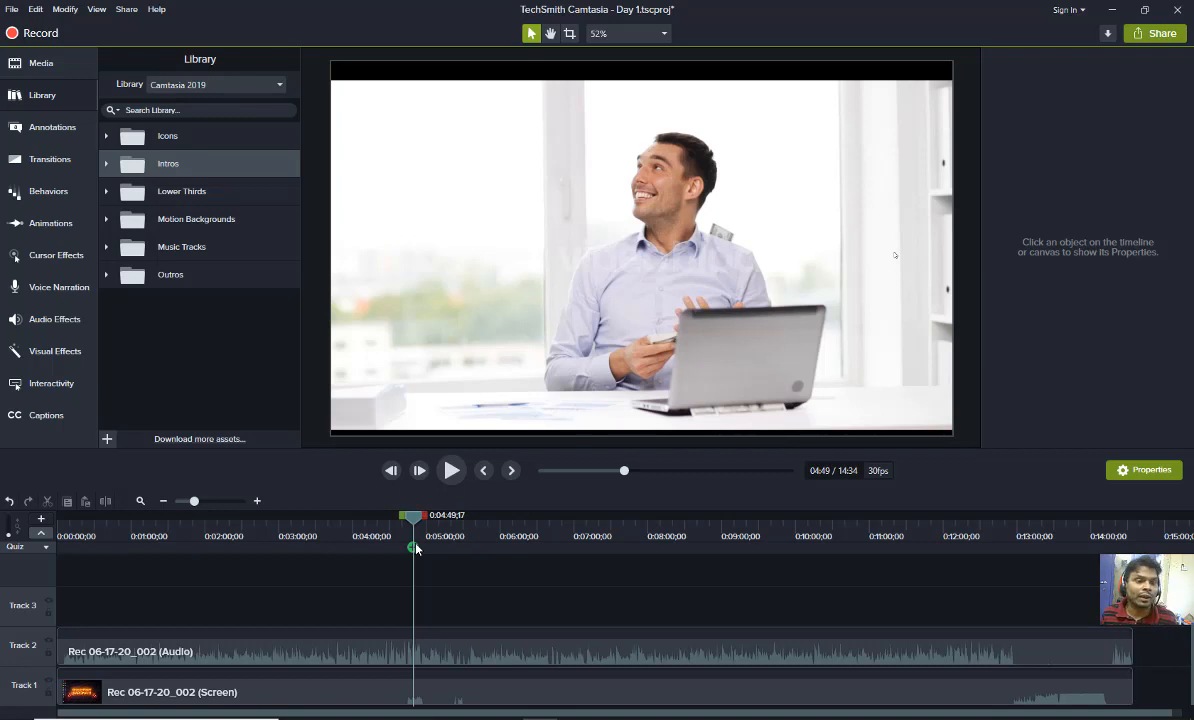
Return the playhead to the start and shift the audio and screen clips together so they begin about 51 seconds in
click(390, 471)
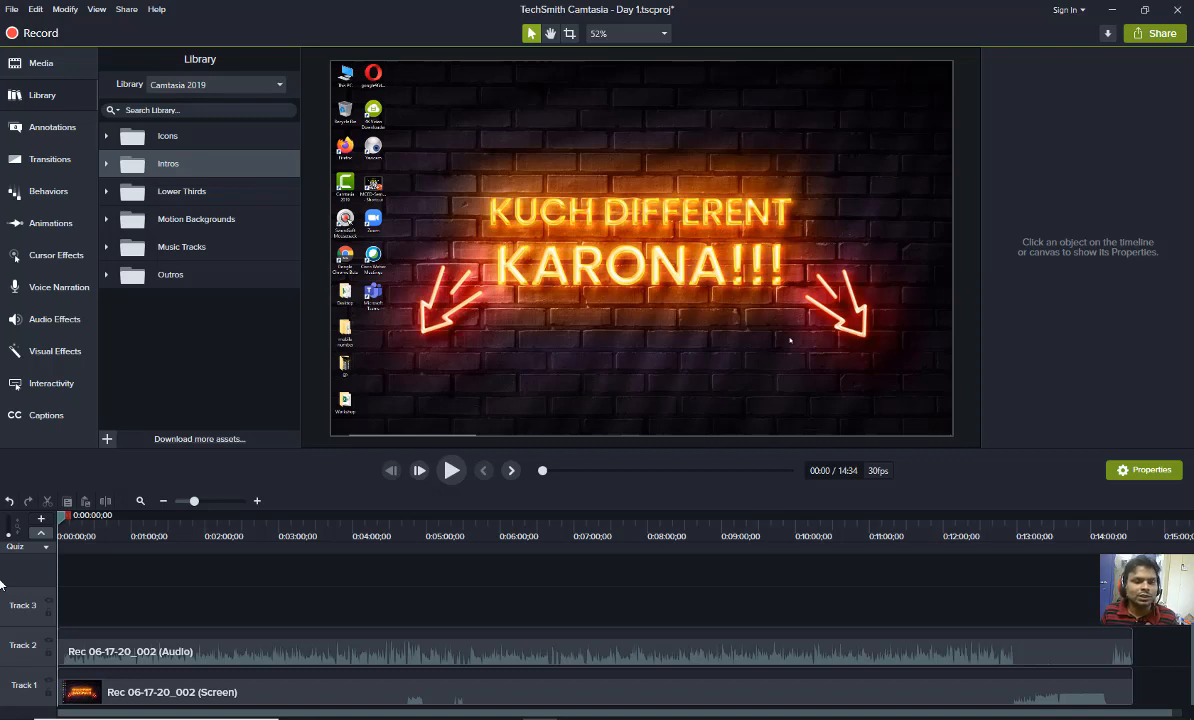
drag(133, 585, 152, 640)
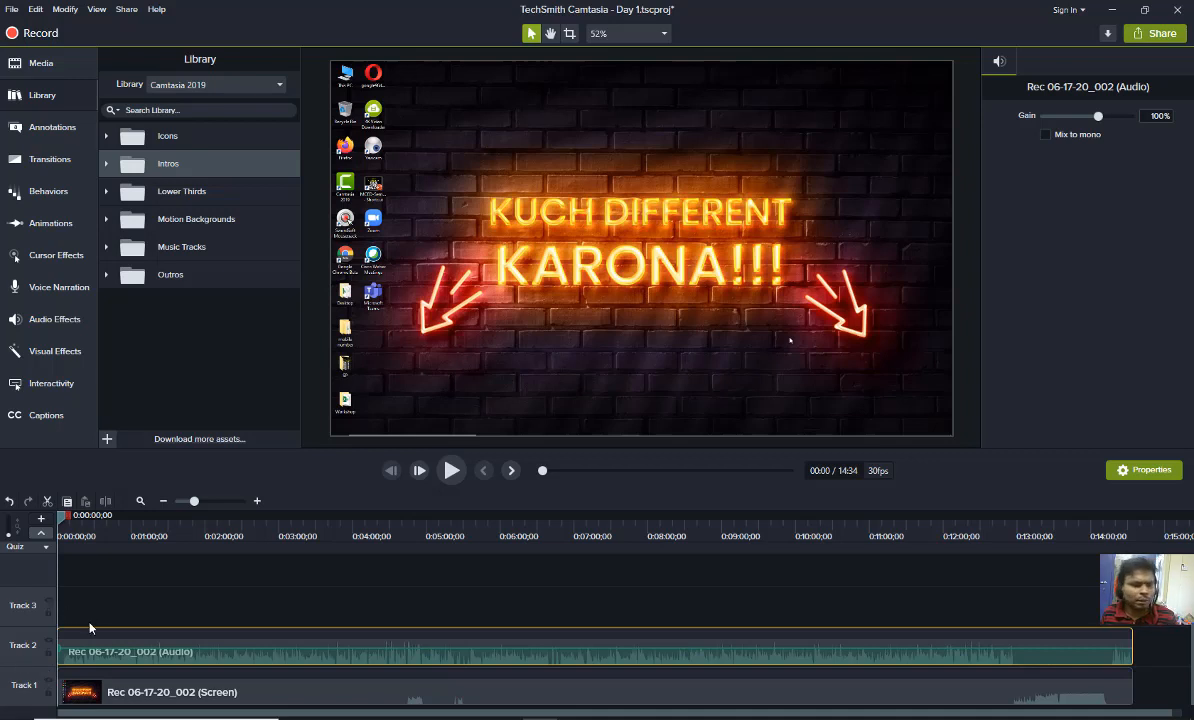
click(122, 689)
drag(124, 688, 188, 692)
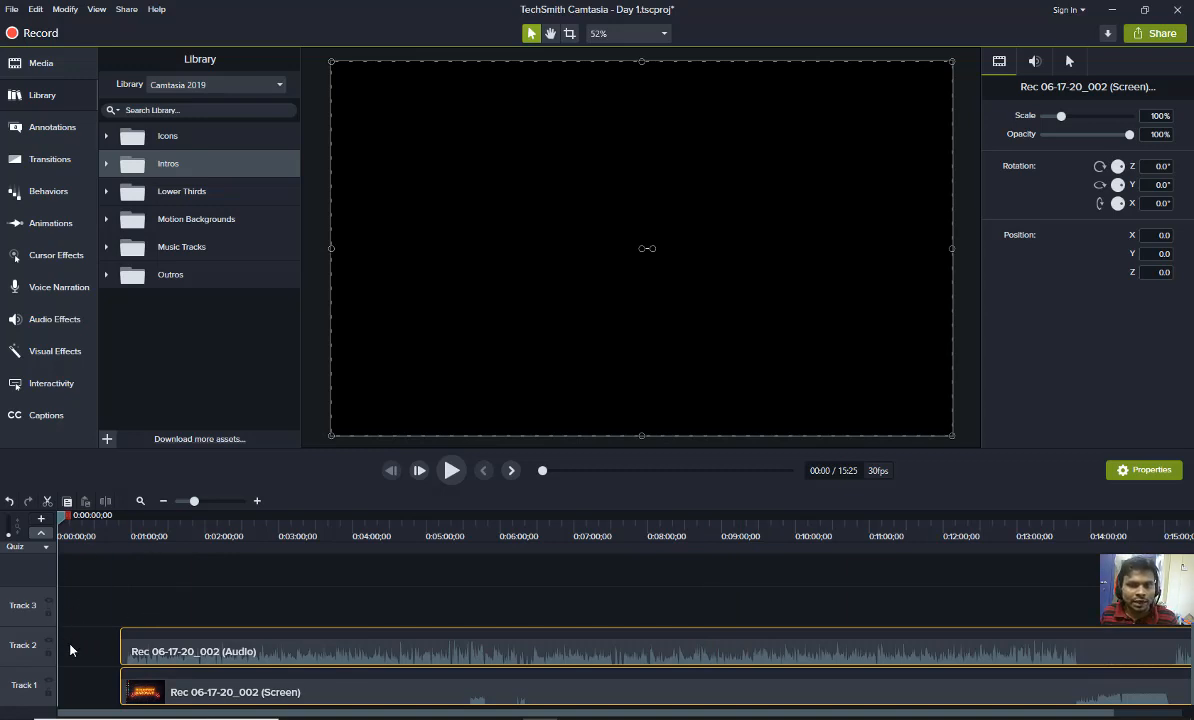
Add the State intro from the library's Intros folder at the start of Track 1, and move it up to Track 3
click(106, 164)
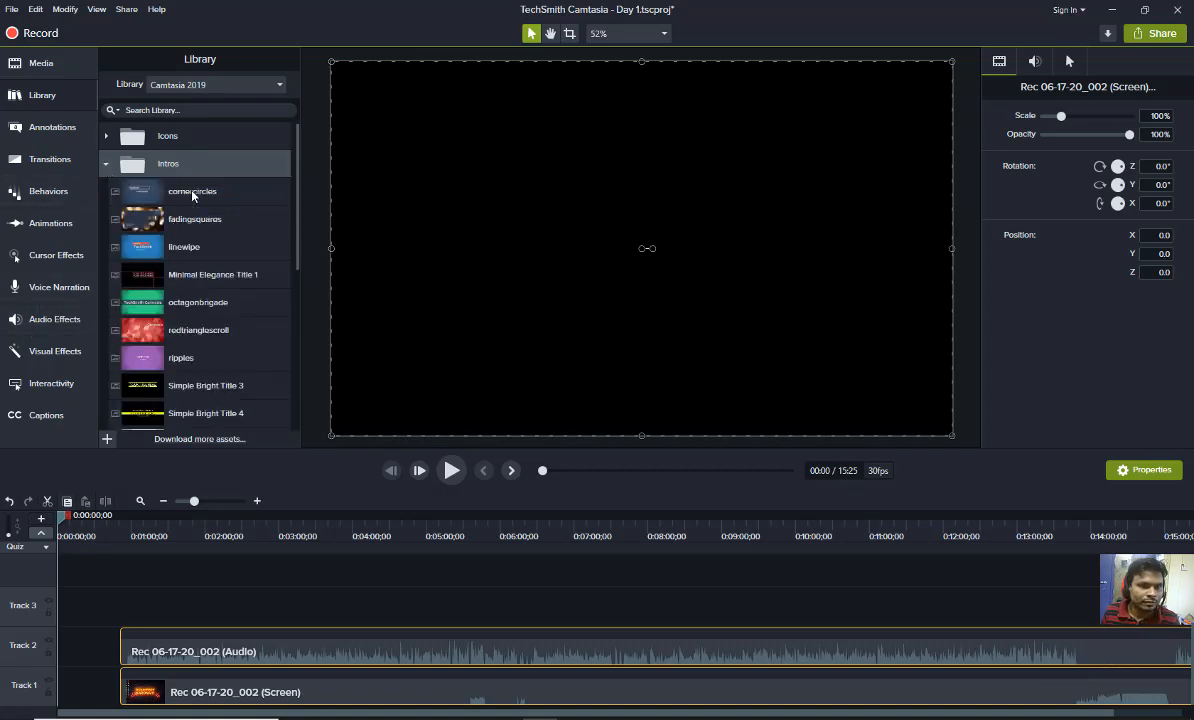
click(125, 210)
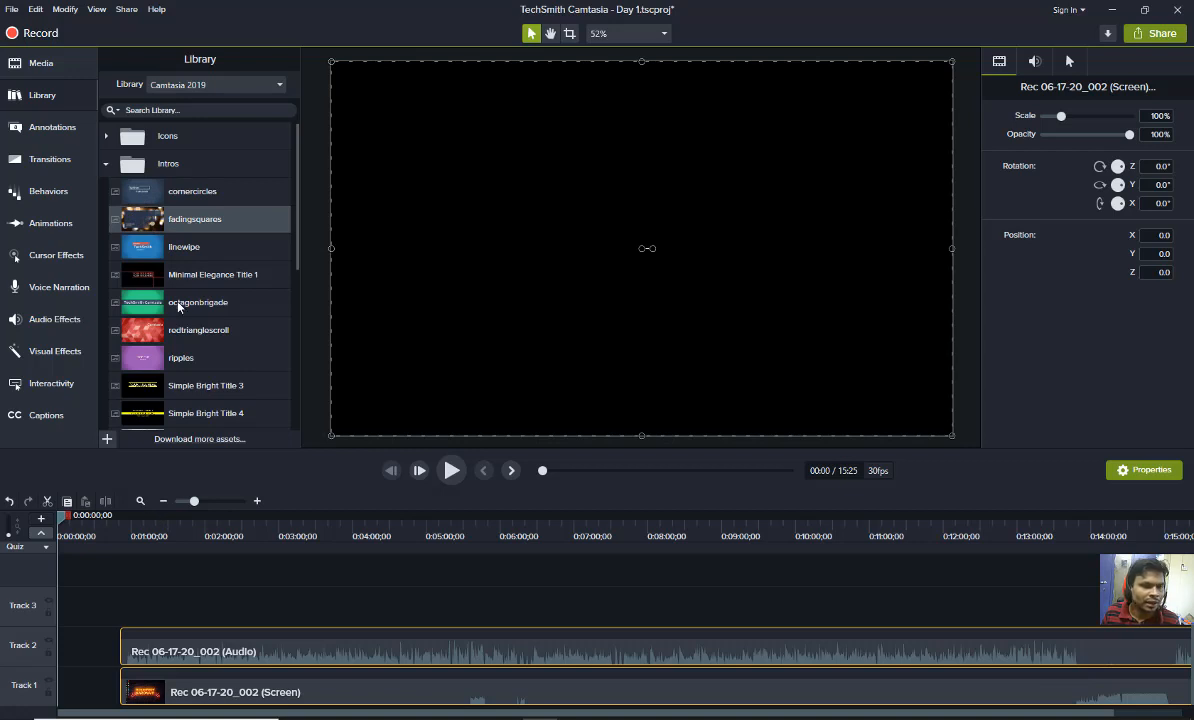
scroll(143, 326, down, 3)
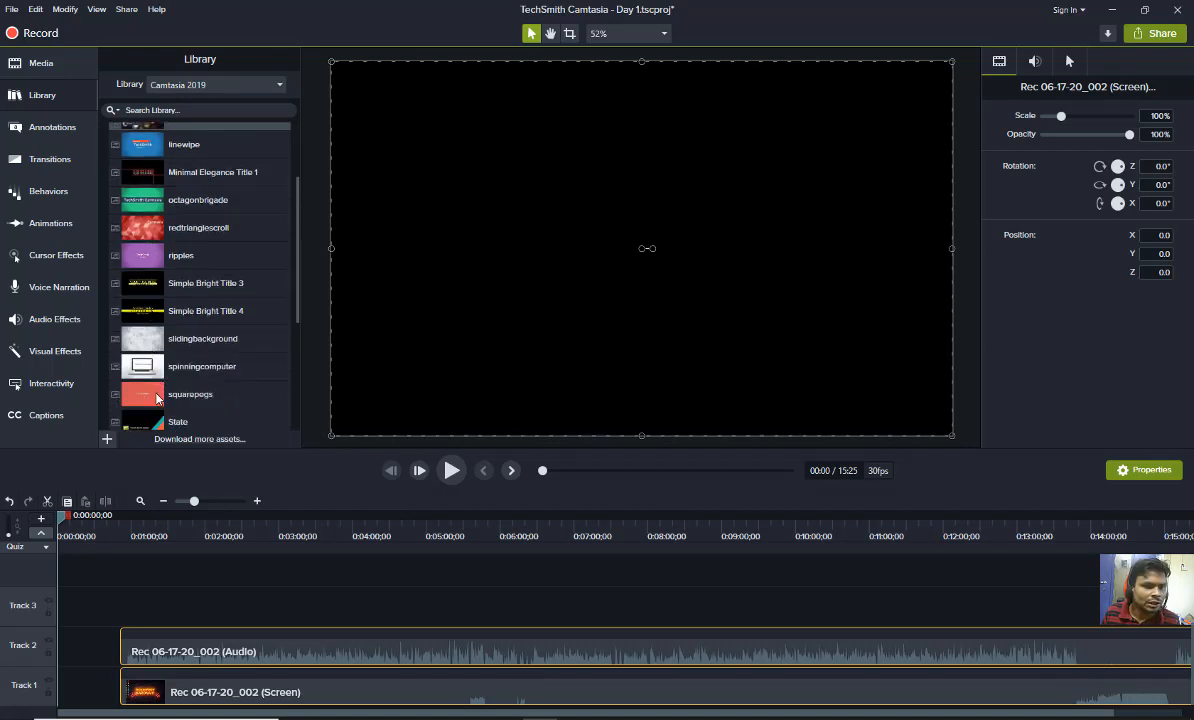
scroll(156, 398, down, 2)
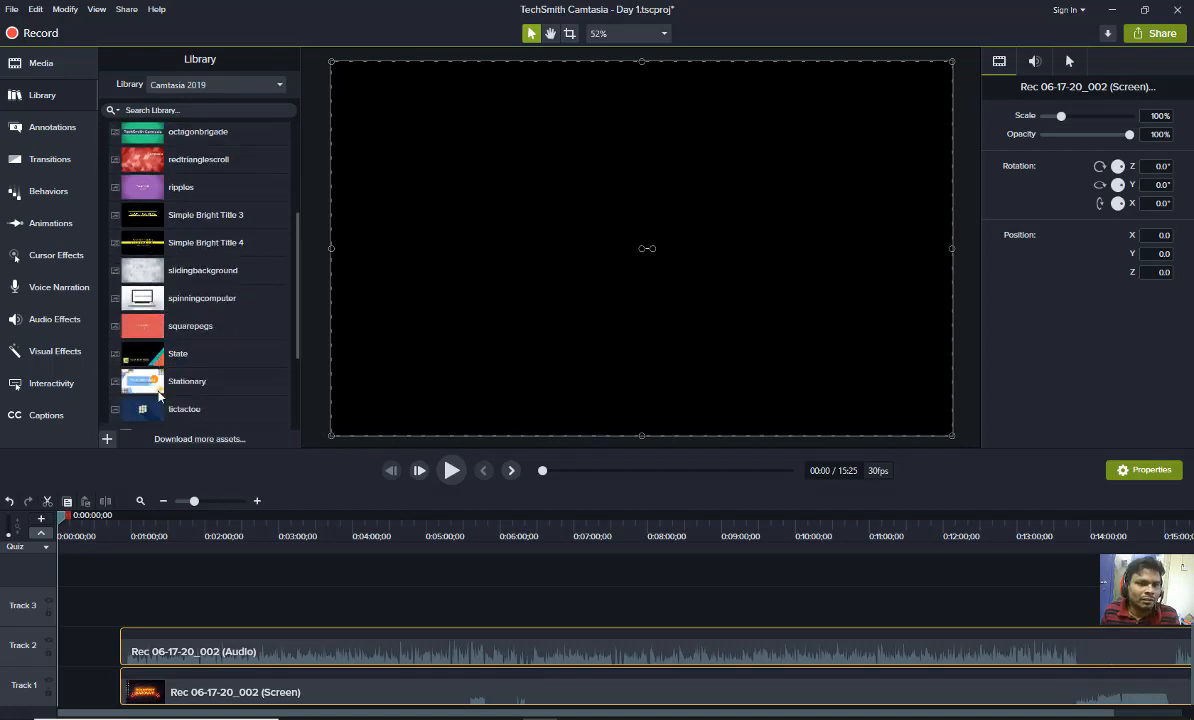
drag(148, 355, 58, 692)
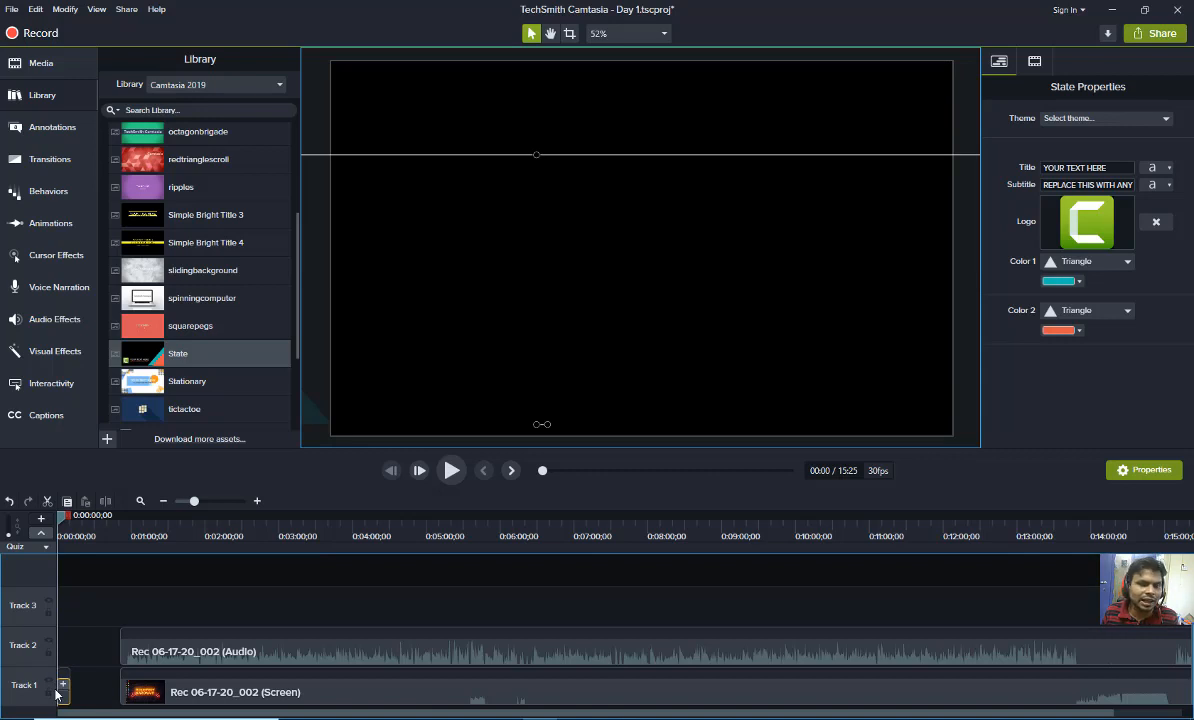
drag(57, 692, 54, 612)
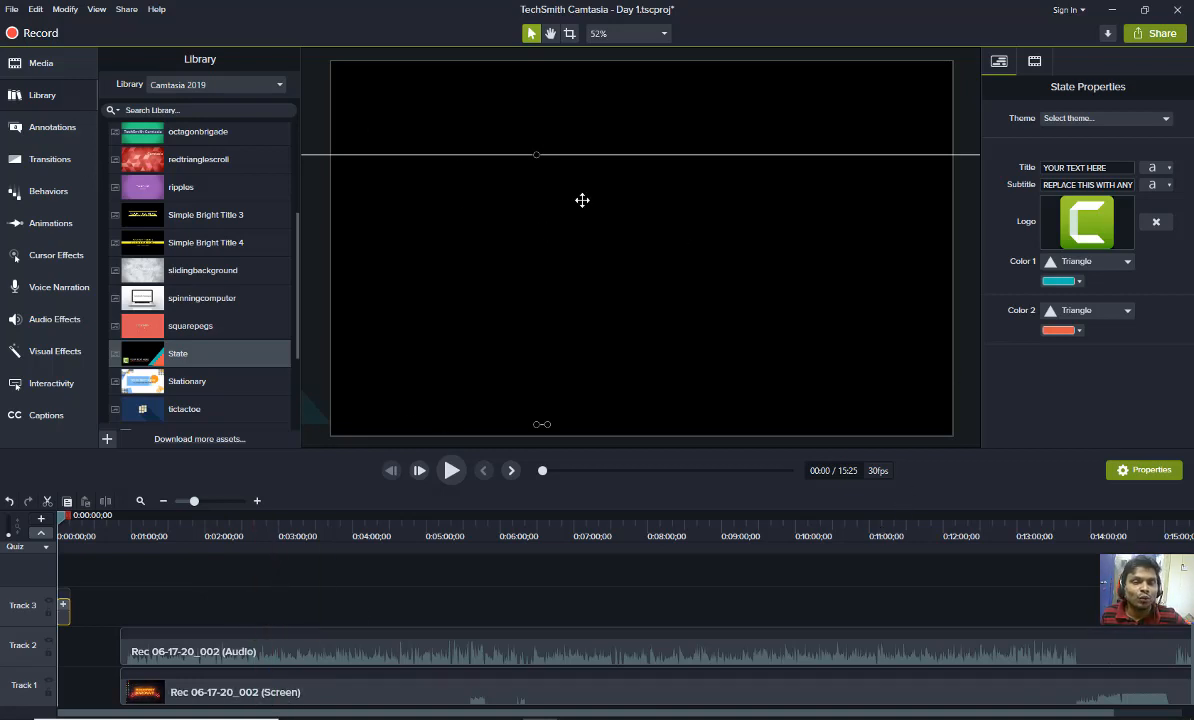
Select the screen clip on Track 1, and review and accept the Program options in Preferences
click(140, 691)
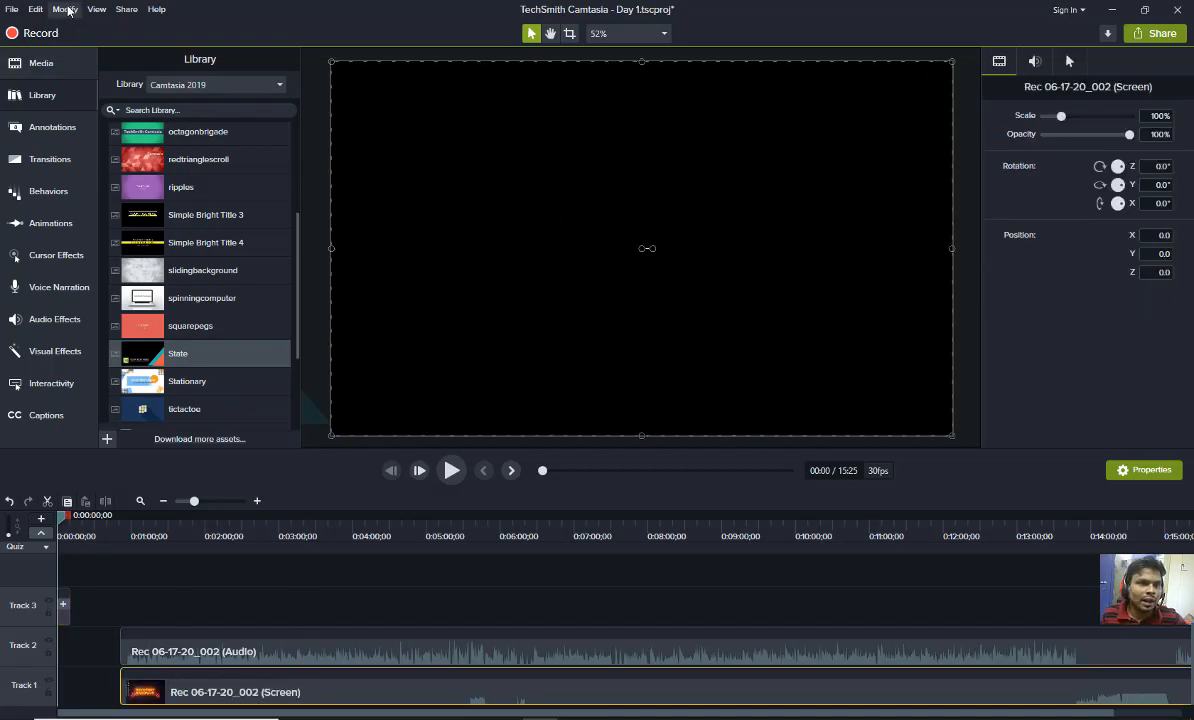
click(35, 9)
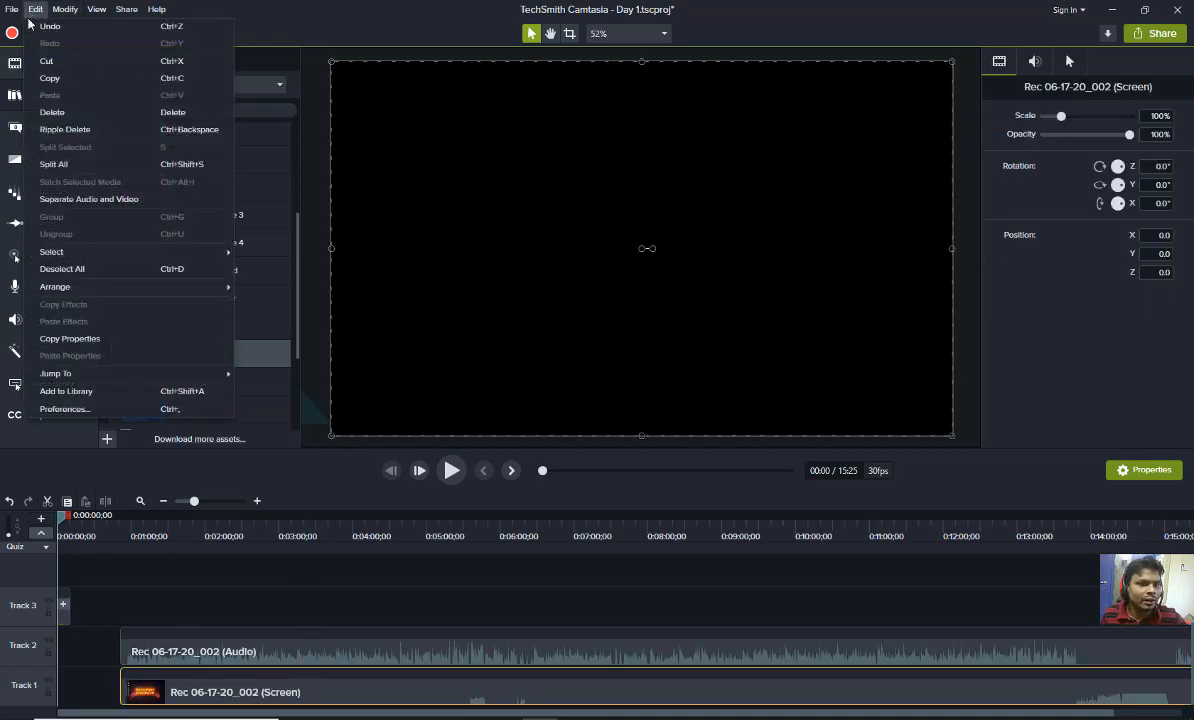
click(62, 409)
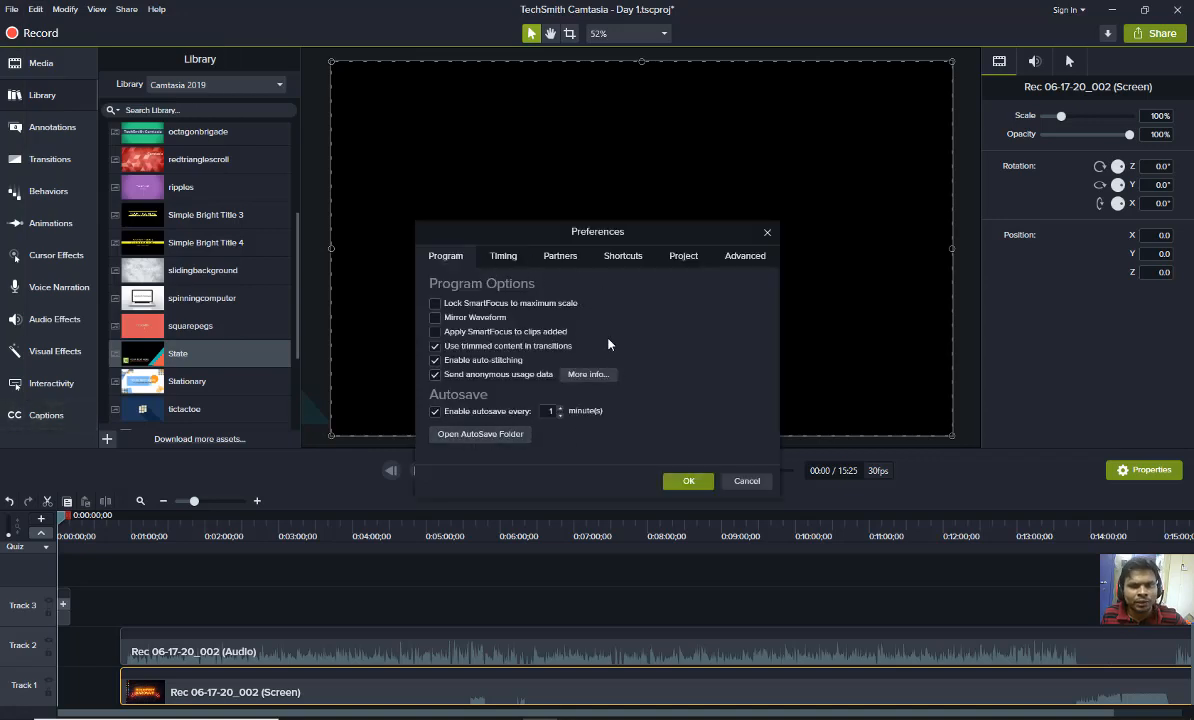
click(689, 482)
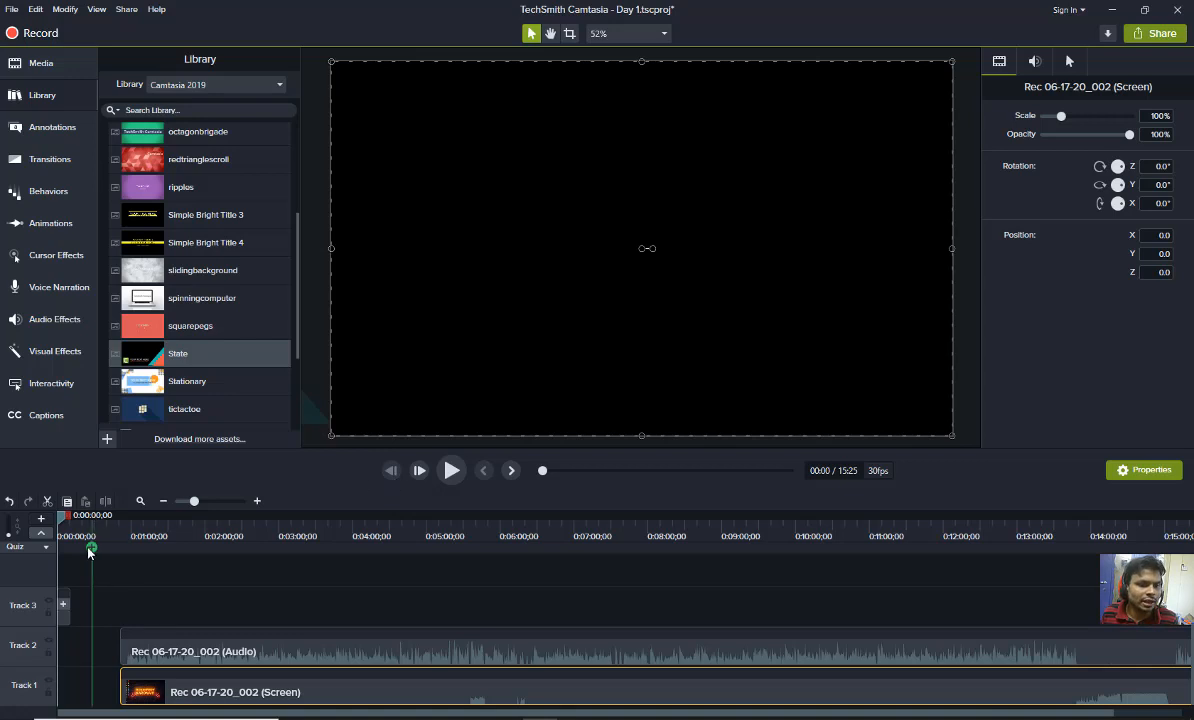
Play the State intro to about 1;25, move it up to the canvas's top edge, and scale it down to the canvas height
key(space)
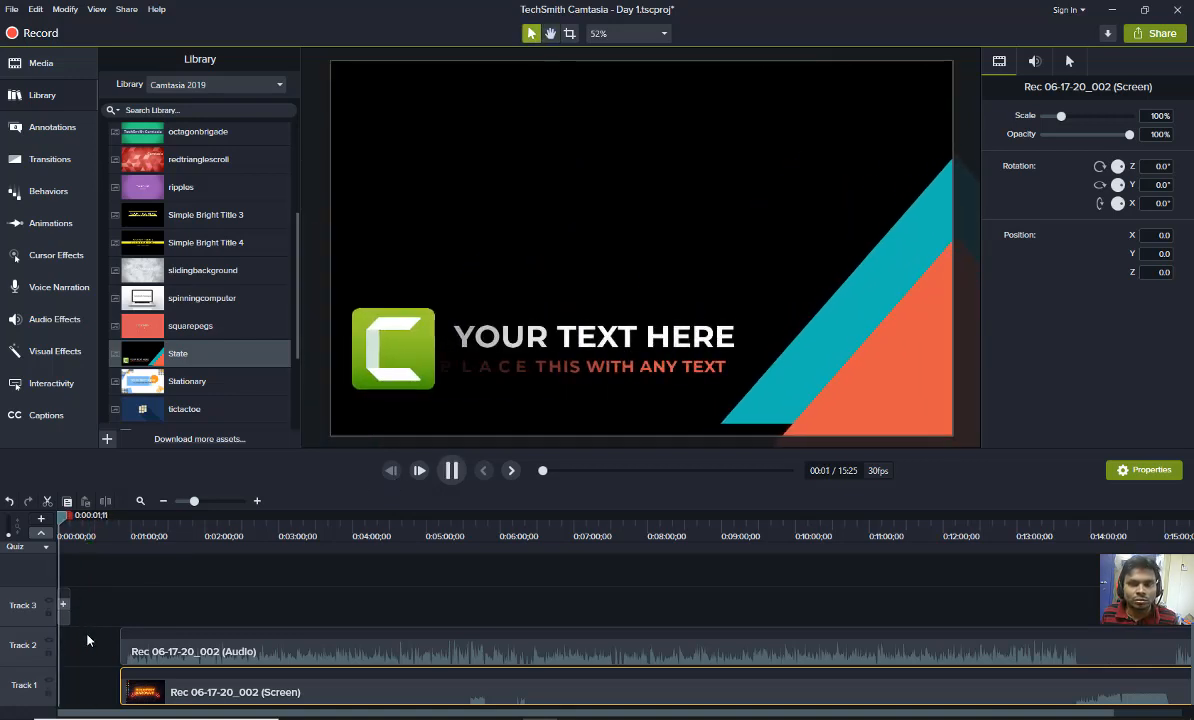
key(space)
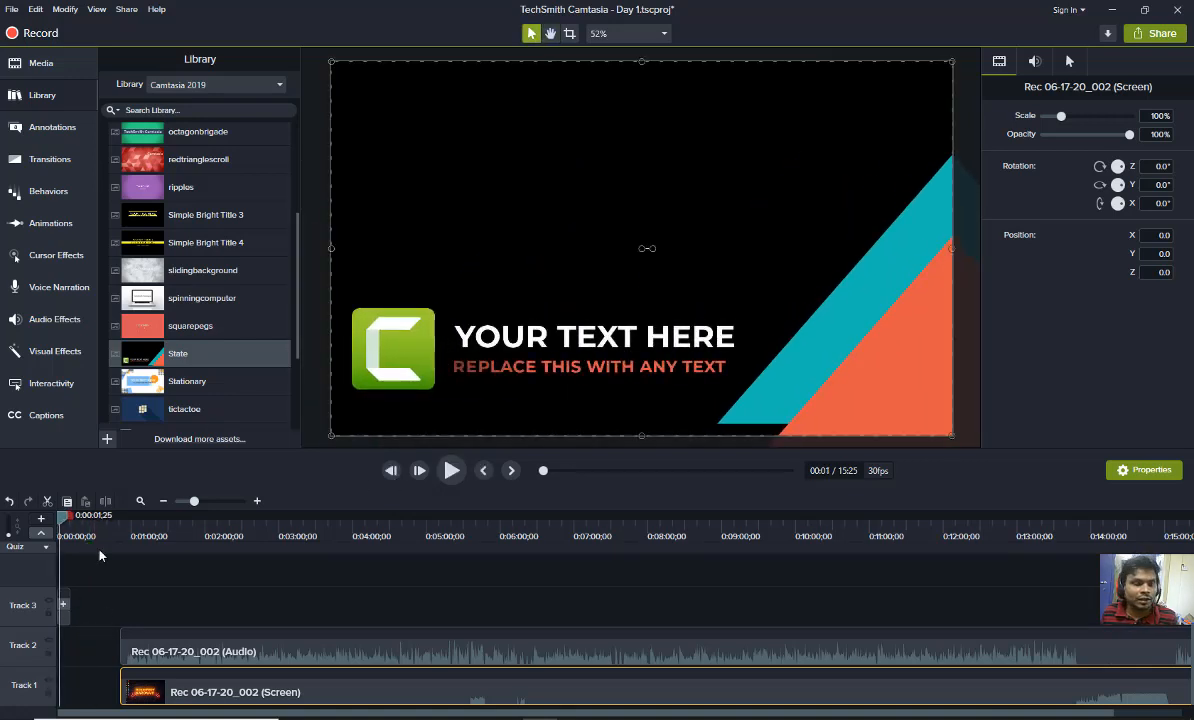
click(64, 612)
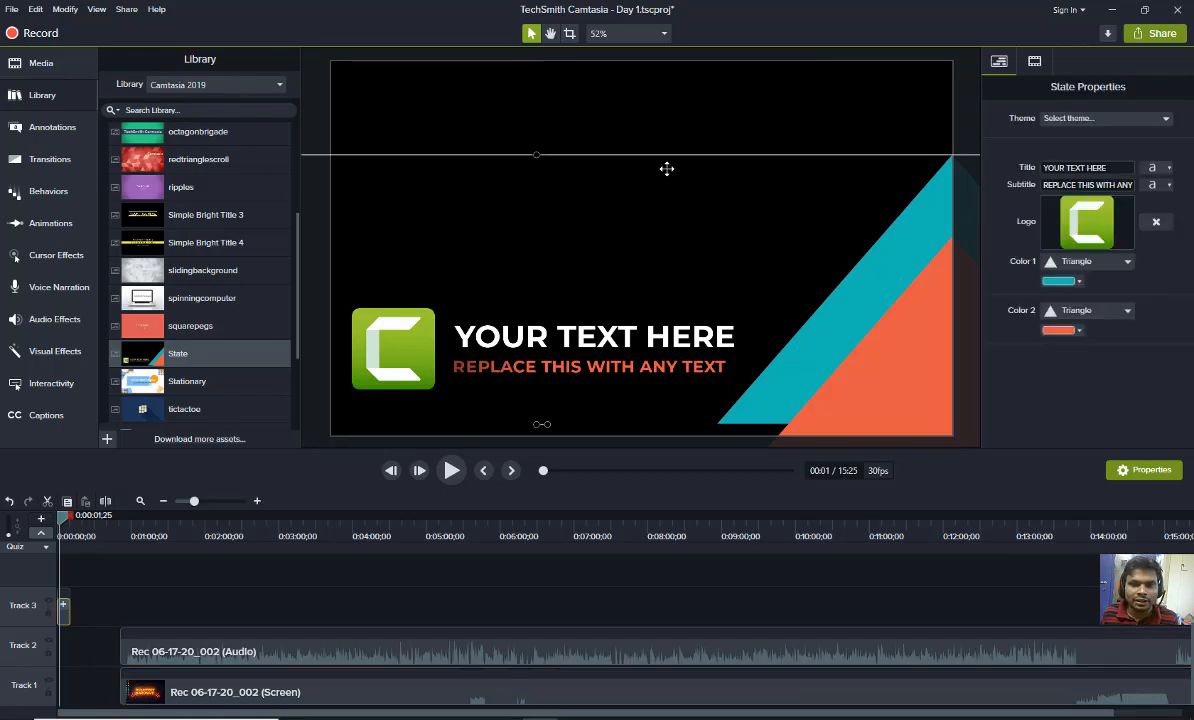
scroll(664, 180, down, 5)
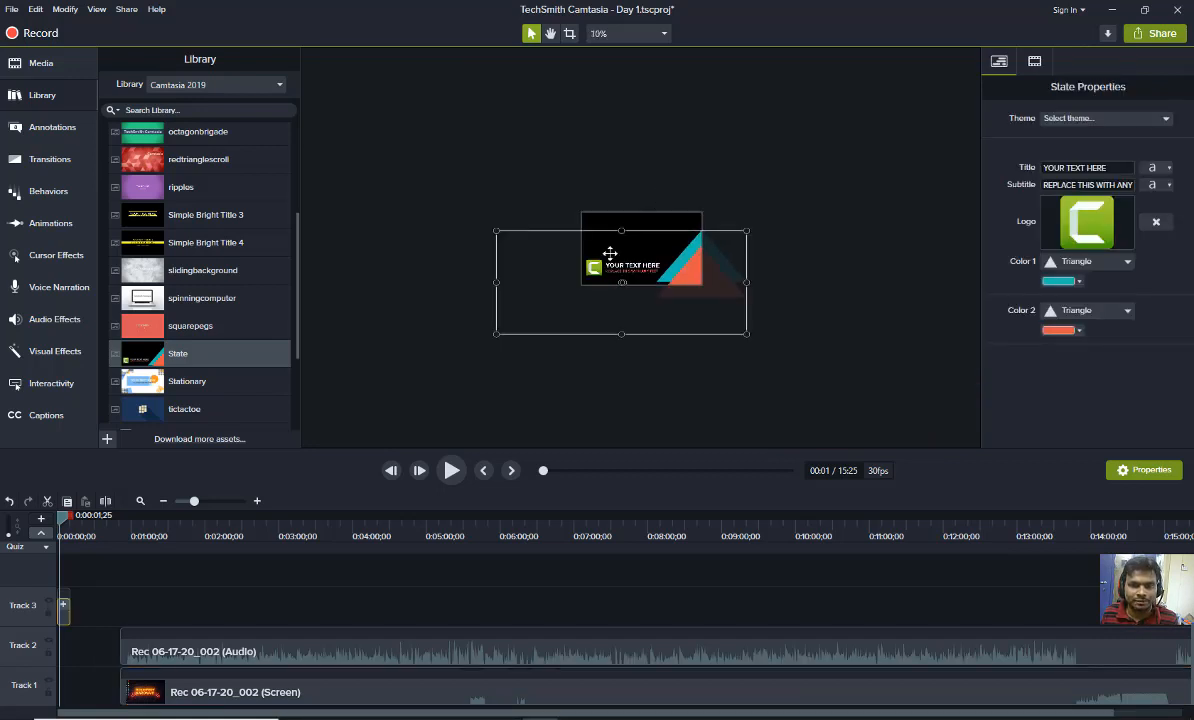
scroll(641, 295, up, 2)
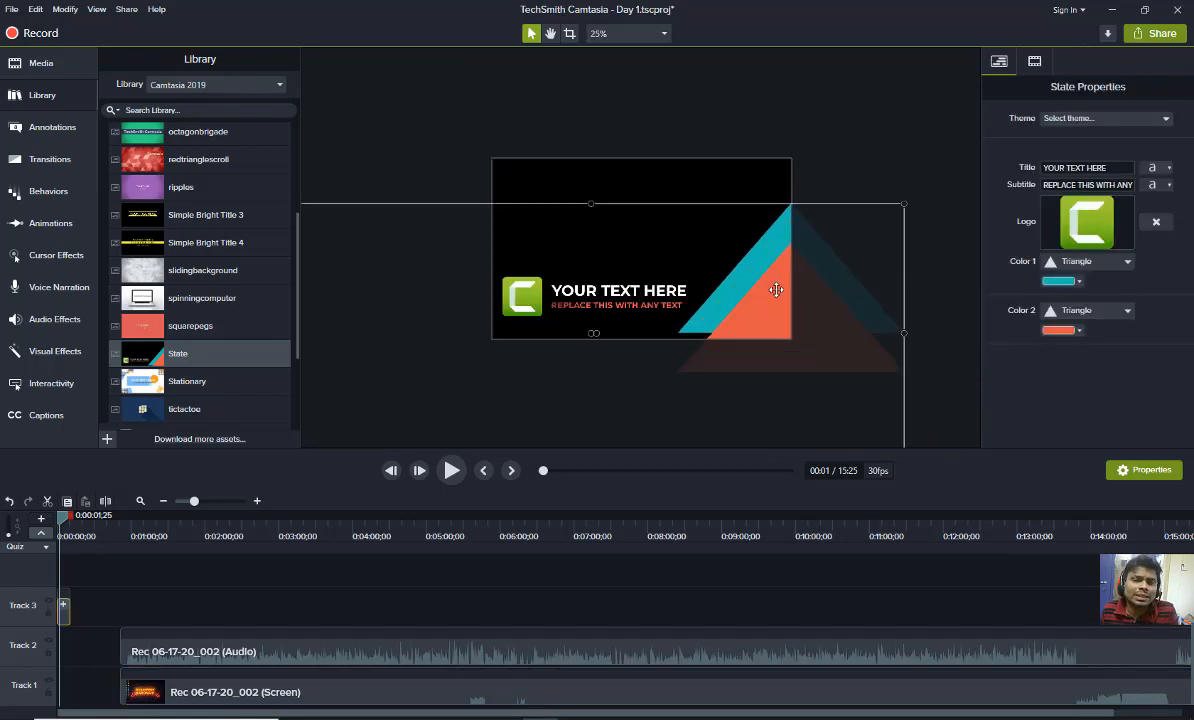
drag(728, 266, 763, 240)
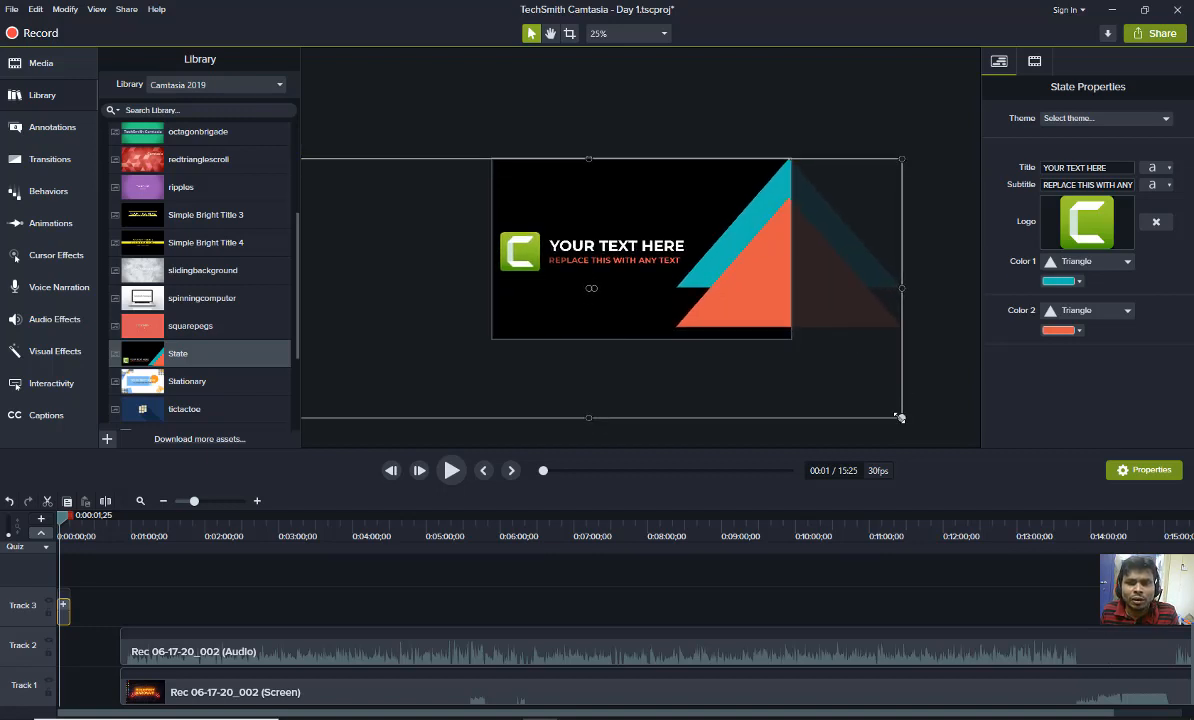
drag(901, 417, 687, 348)
drag(608, 259, 690, 262)
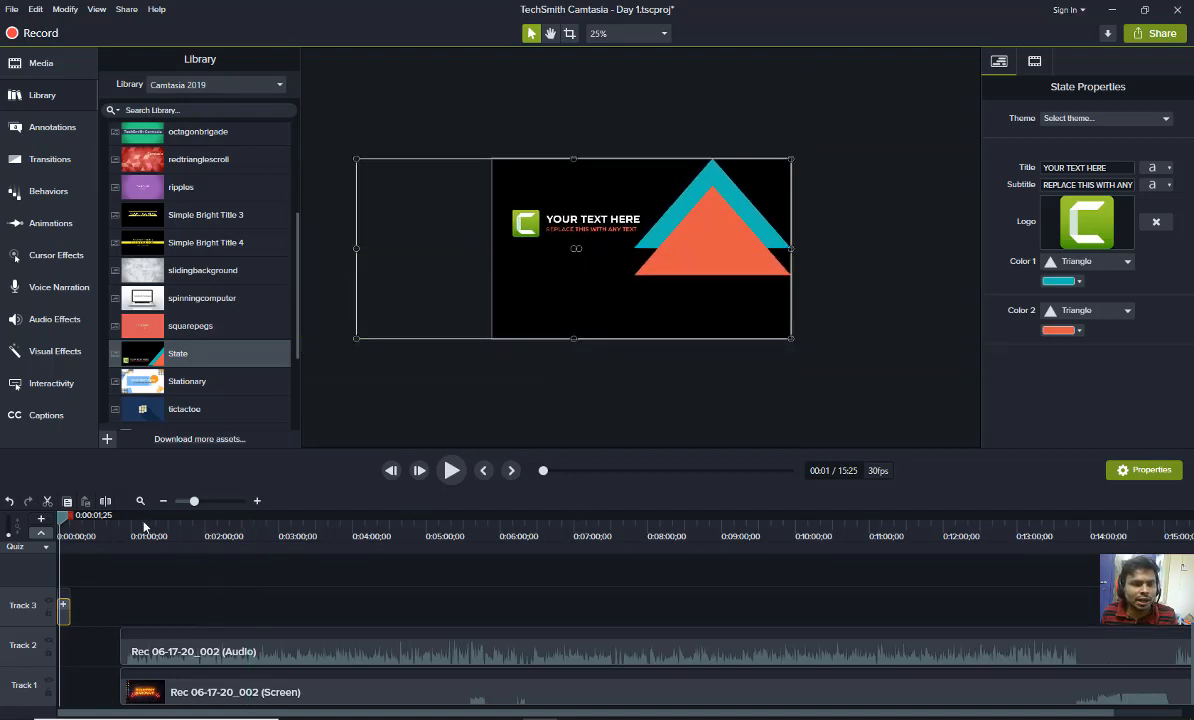
Return the playhead to the start of the timeline and delete the State intro from Track 3
drag(177, 549, 35, 530)
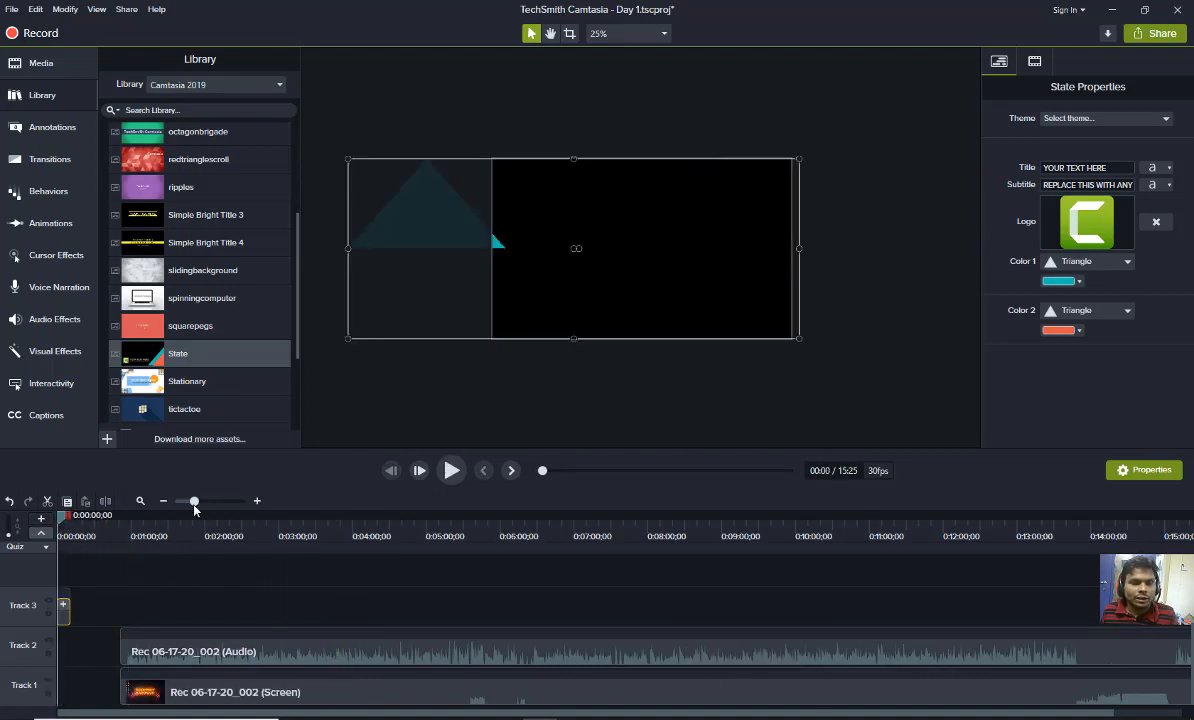
click(257, 501)
click(257, 501)
drag(61, 516, 36, 523)
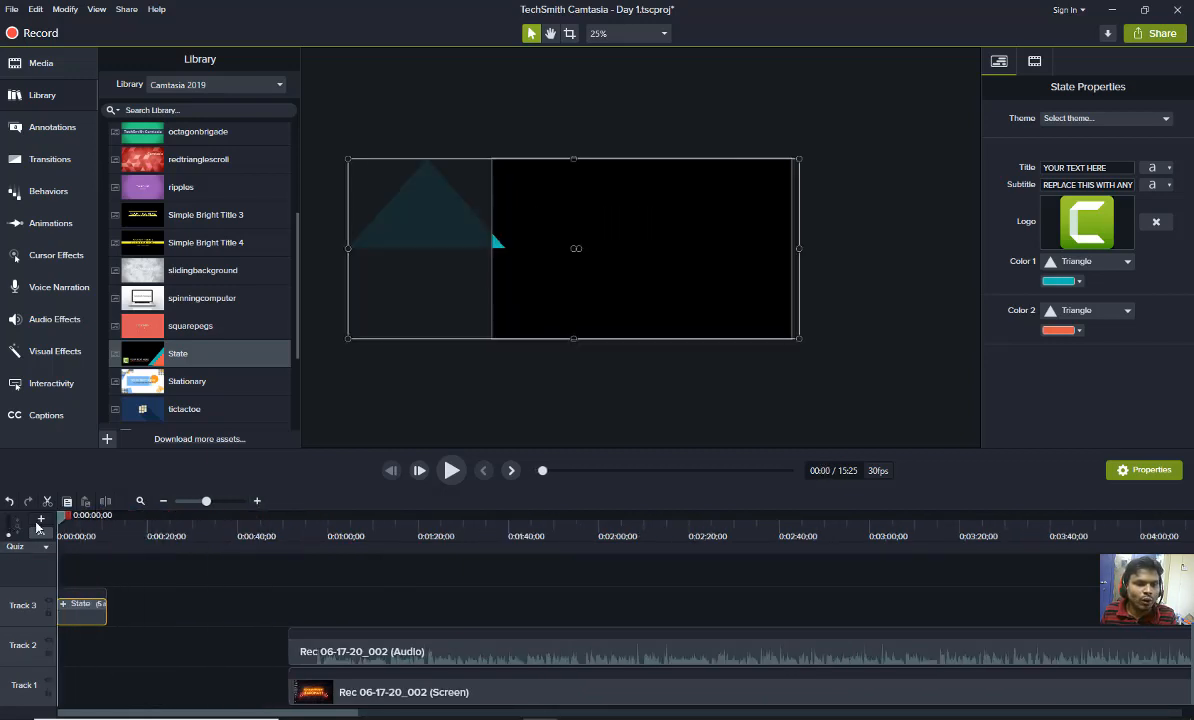
click(257, 501)
click(257, 501)
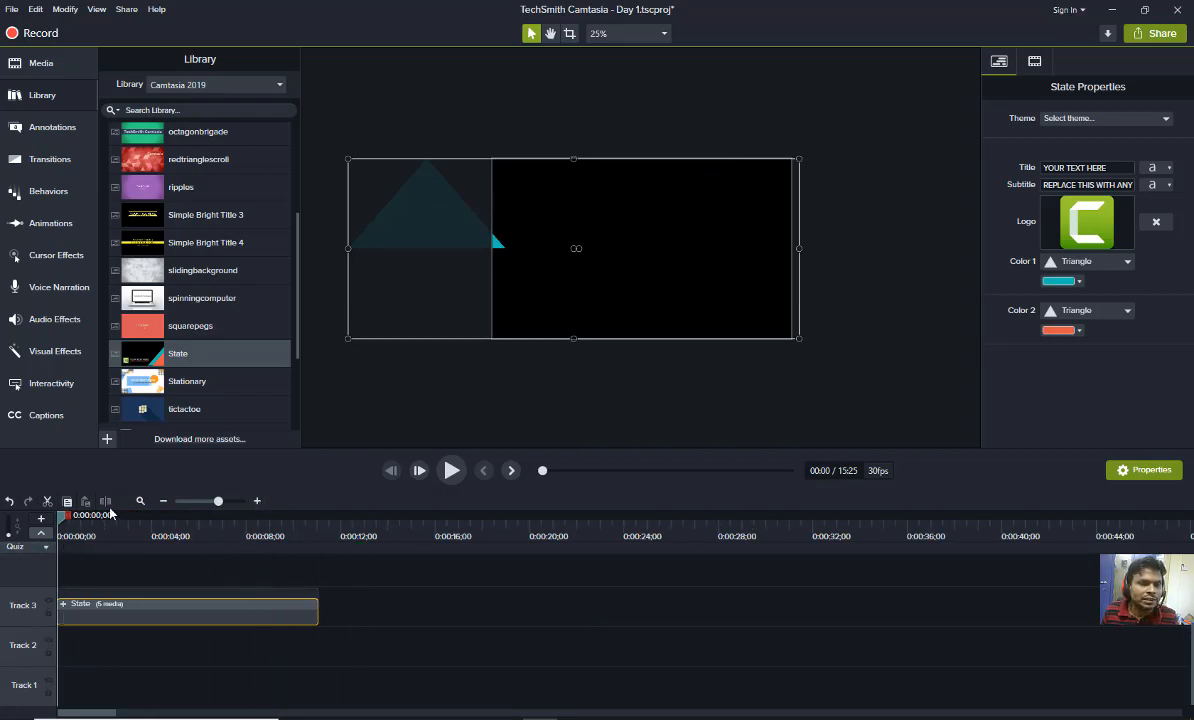
drag(61, 520, 312, 516)
drag(319, 563, 58, 610)
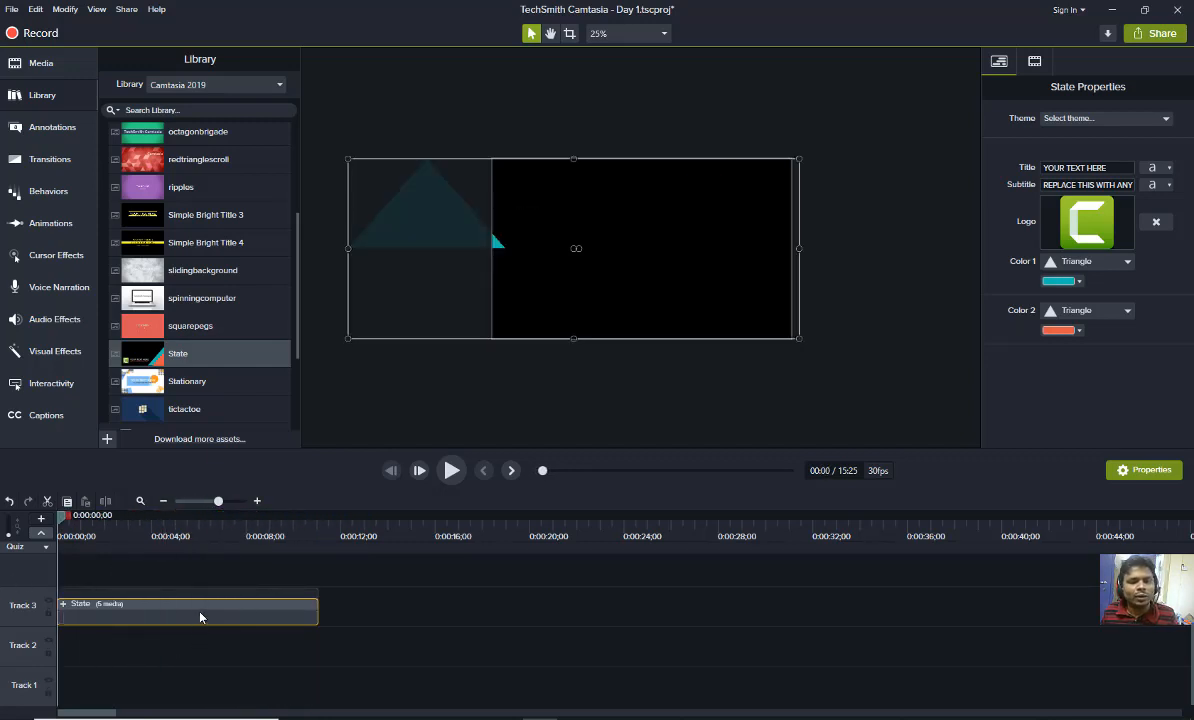
key(Delete)
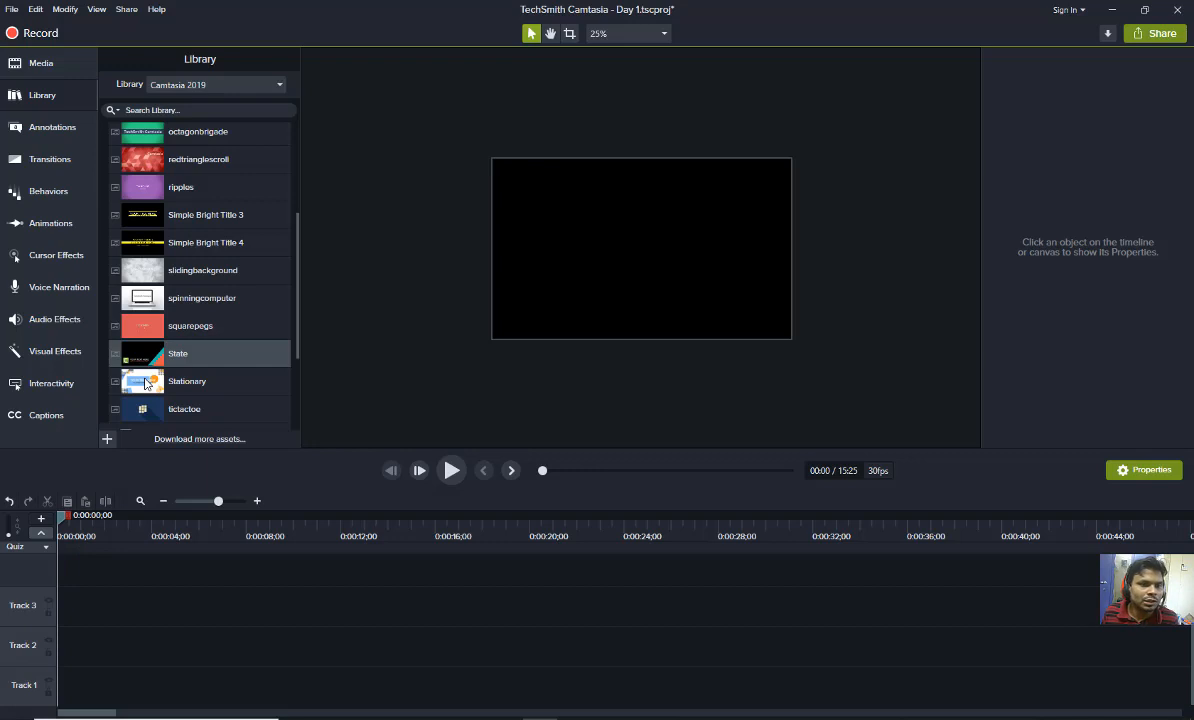
Add the spinningcomputer intro from the library at the start of Track 2 and play it to about 6 seconds
click(145, 308)
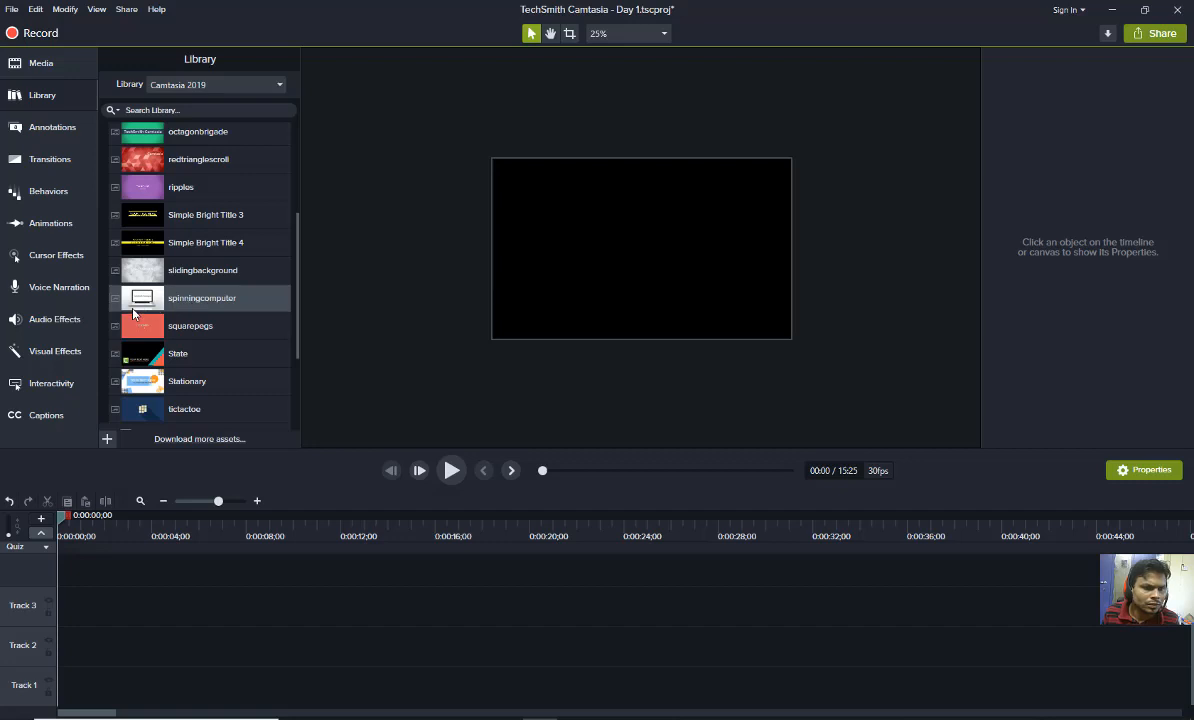
drag(142, 304, 54, 664)
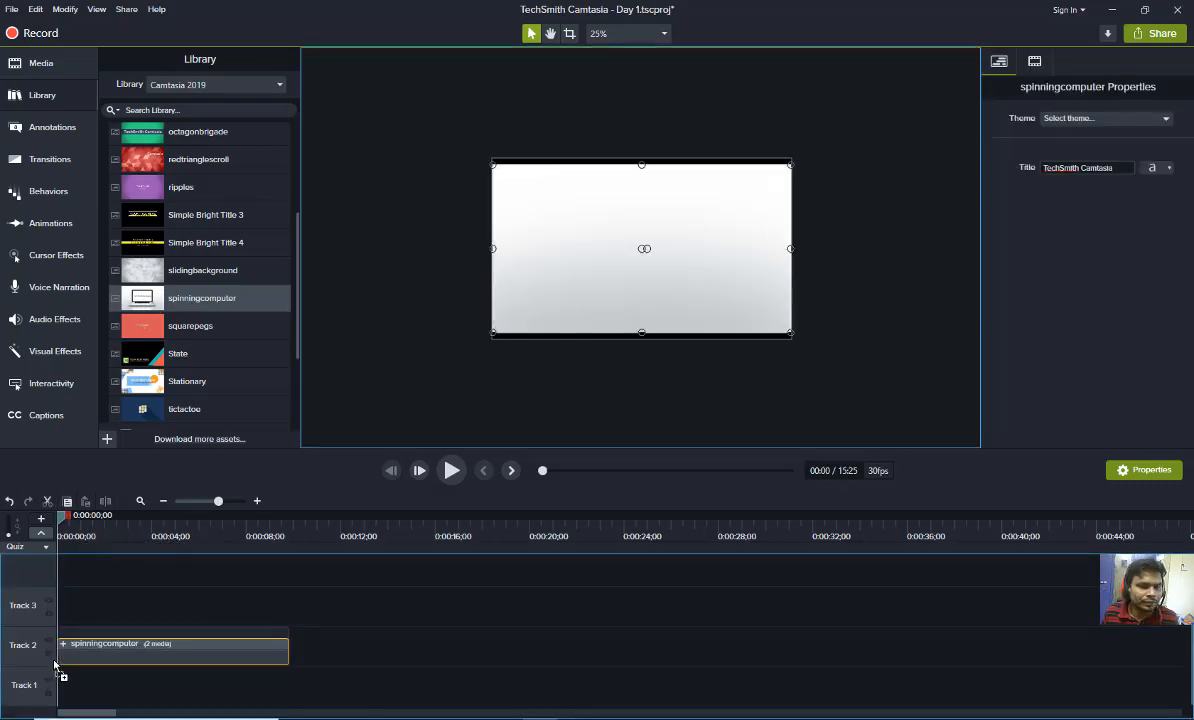
key(space)
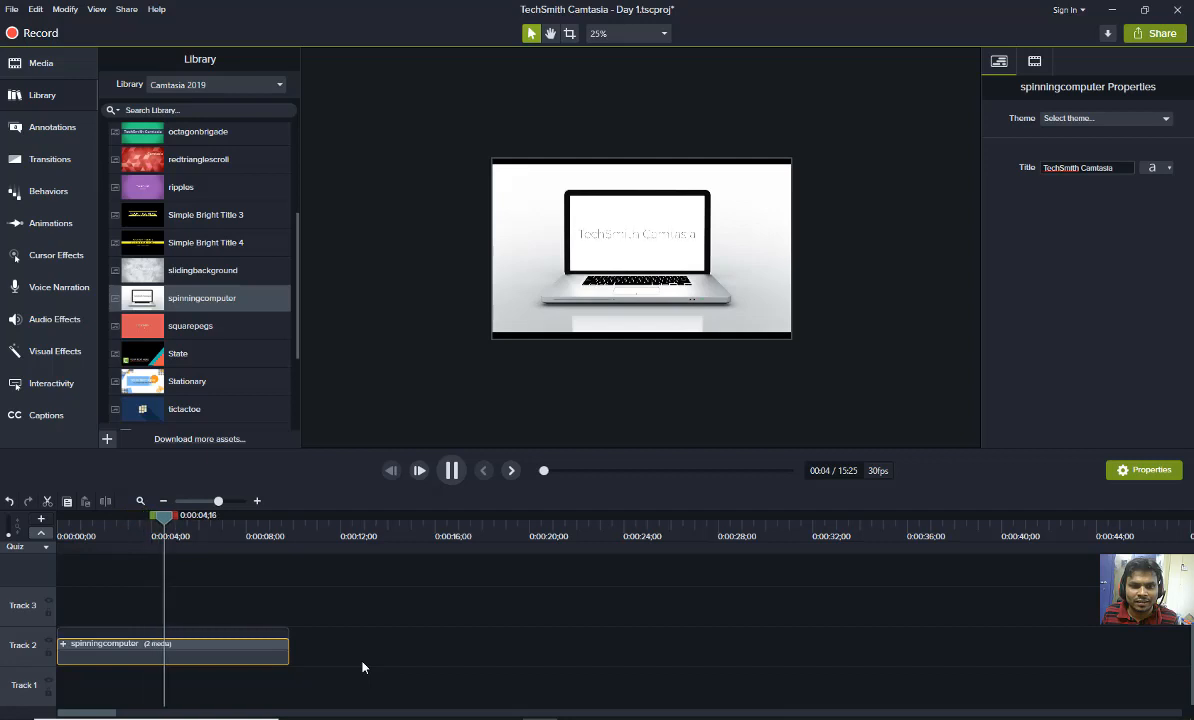
key(space)
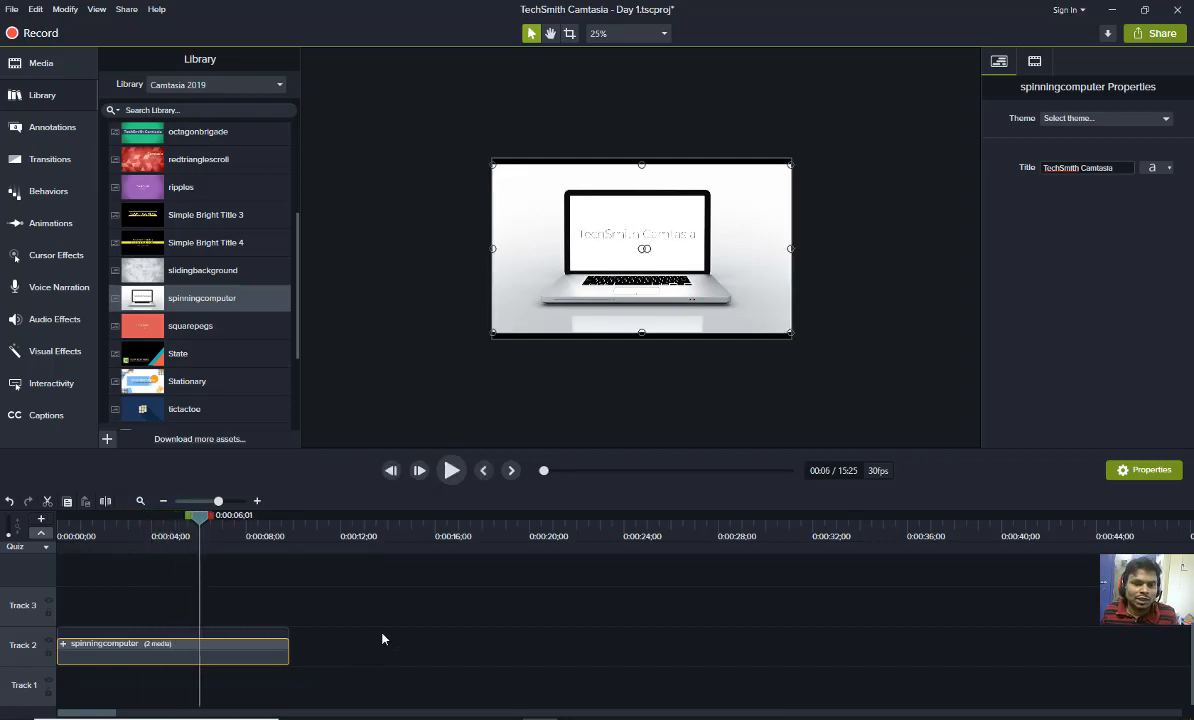
scroll(679, 256, up, 3)
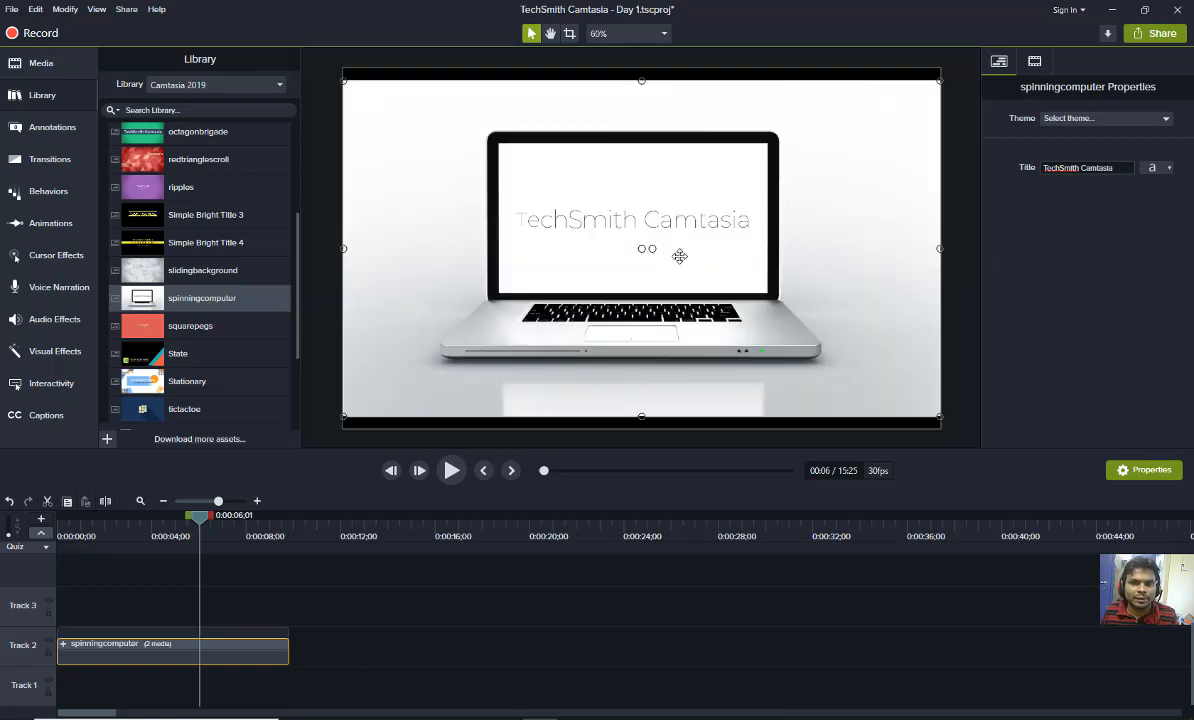
scroll(672, 258, down, 1)
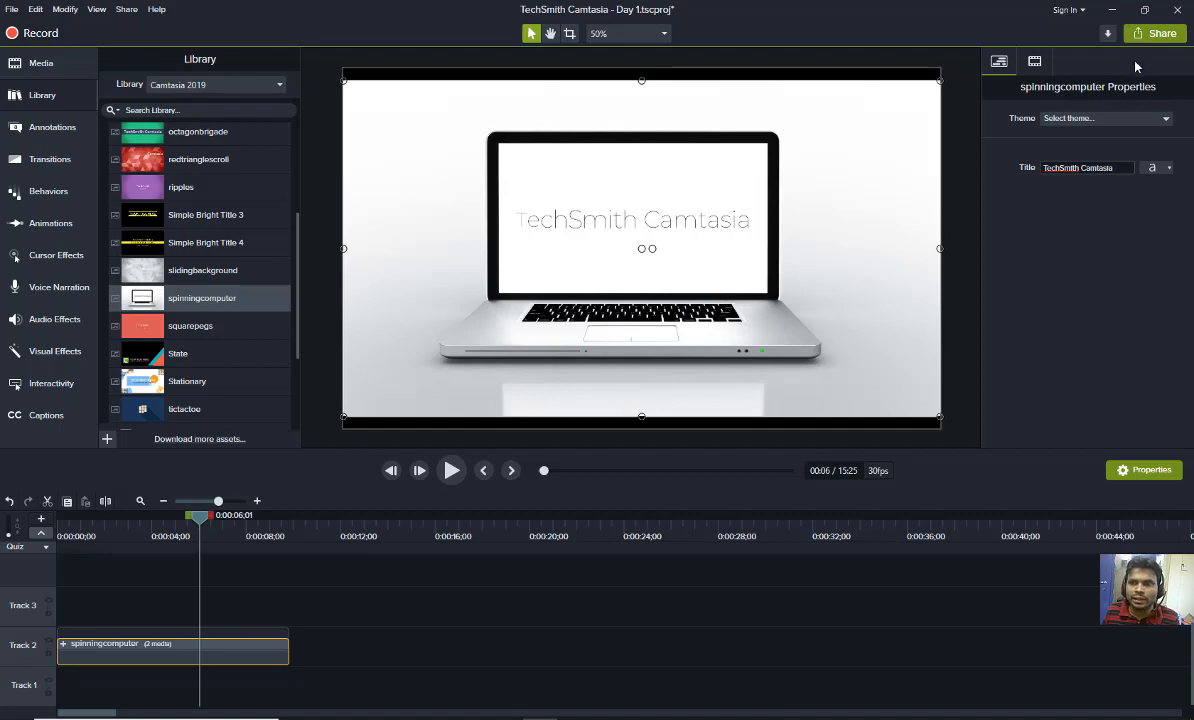
Hide the spinningcomputer clip's properties, show them again, and review the available theme choices
click(1145, 472)
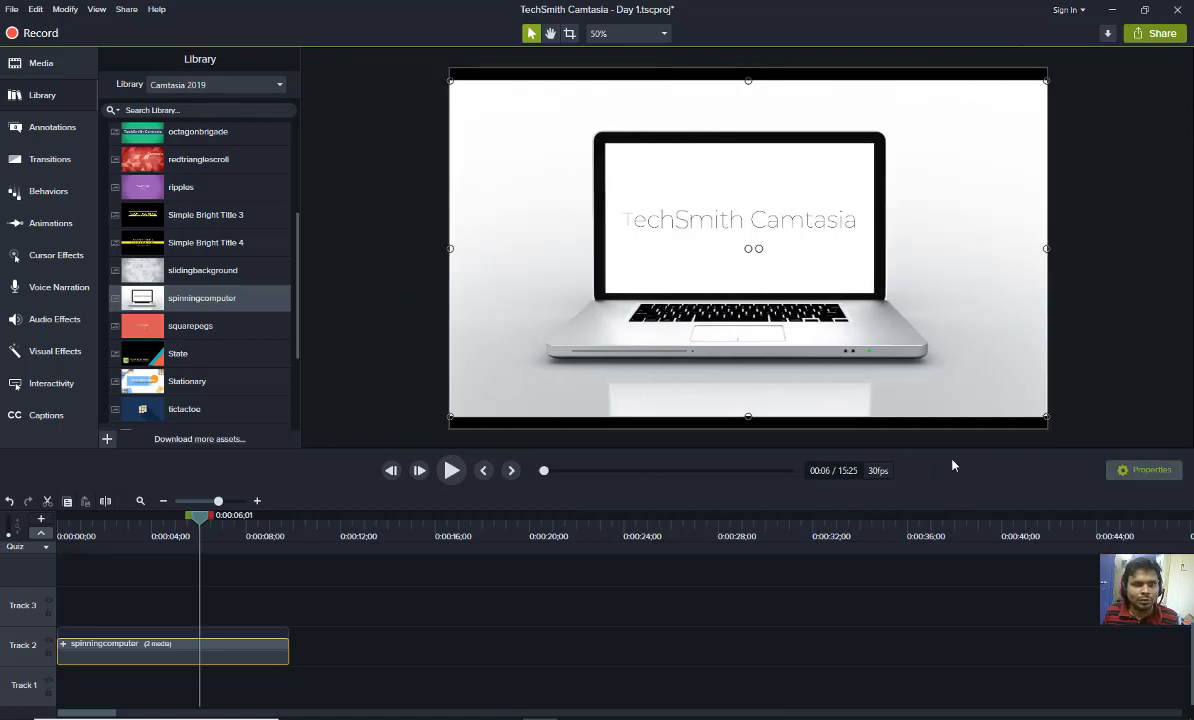
click(96, 9)
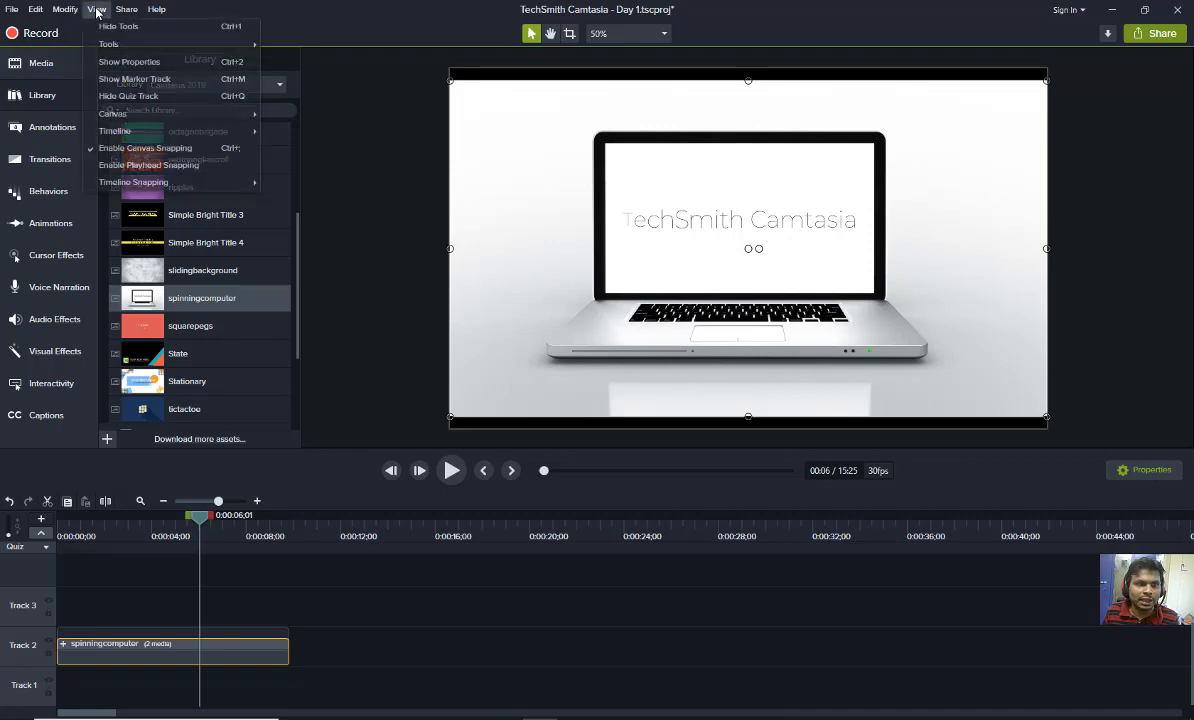
click(124, 64)
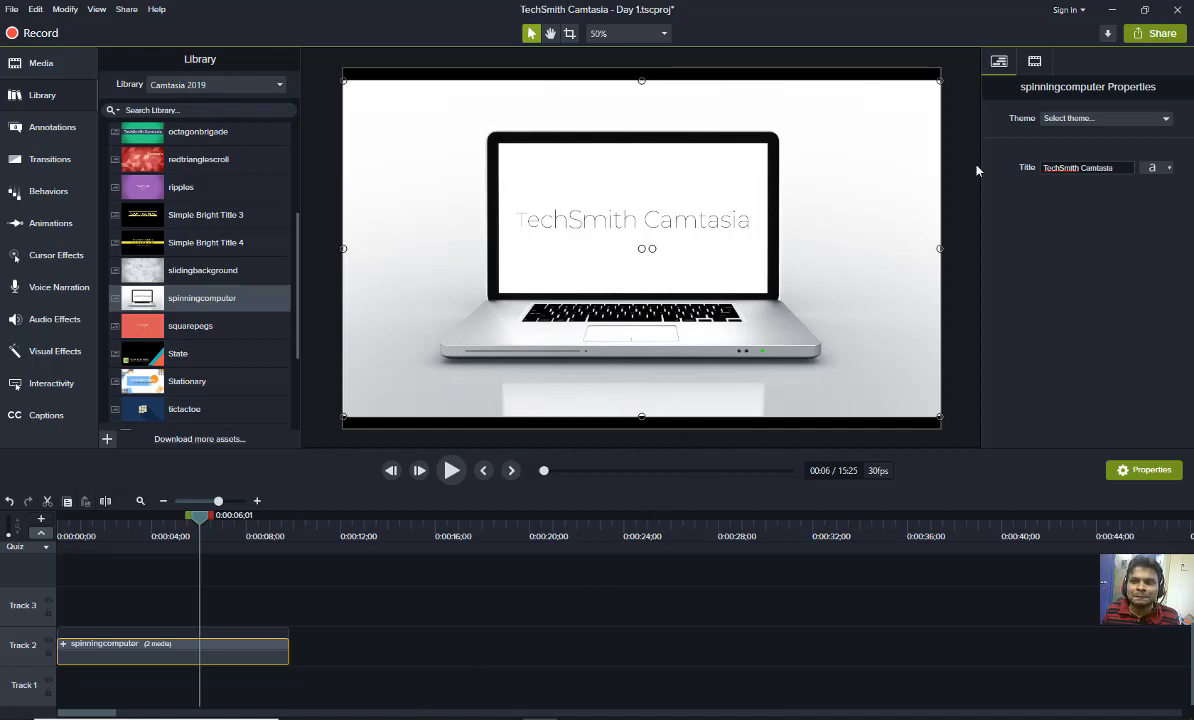
click(1090, 118)
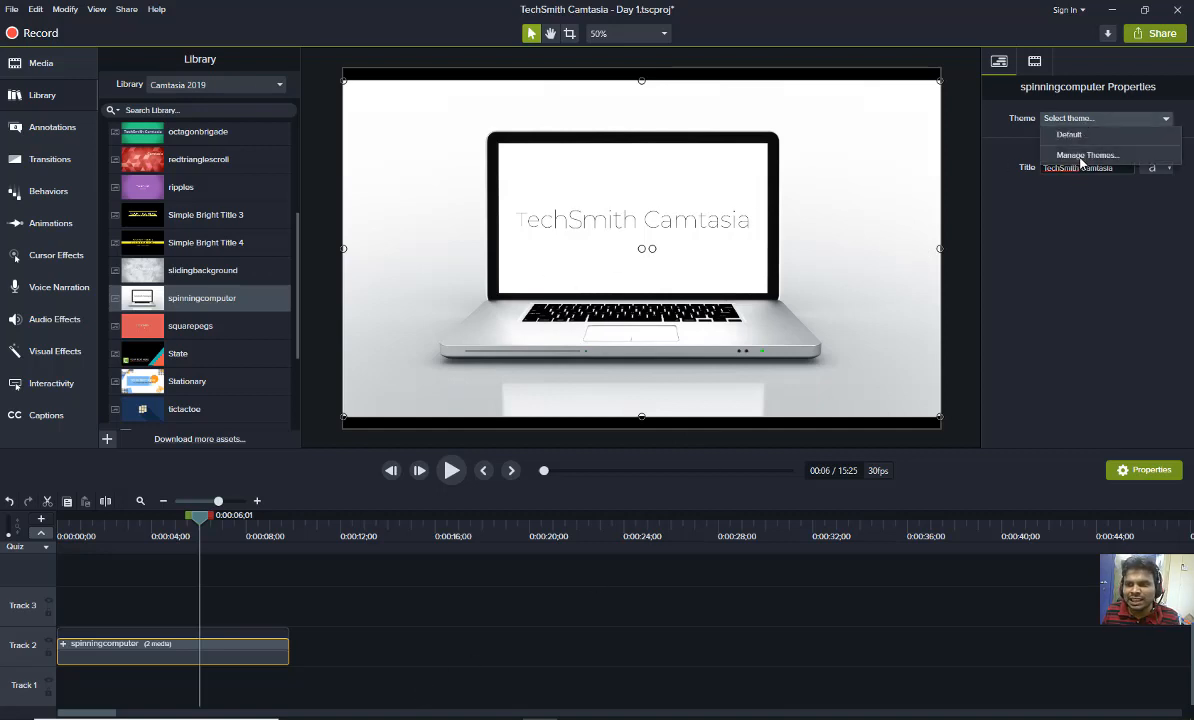
click(1061, 245)
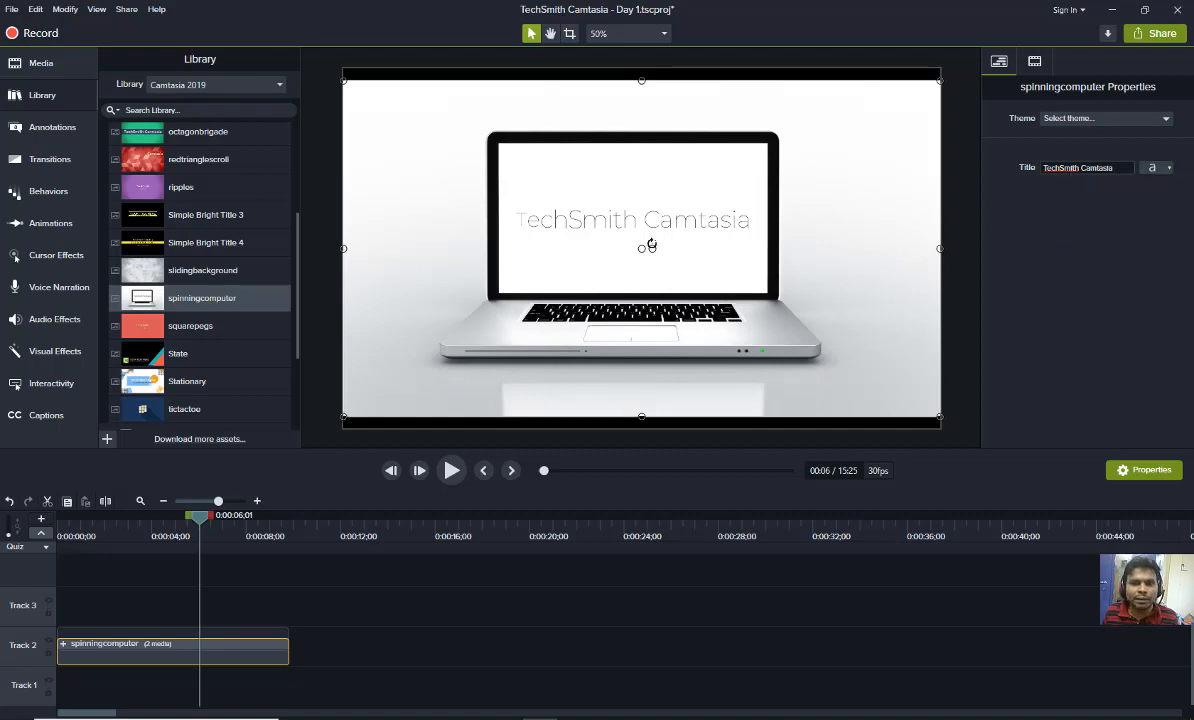
Change the spinningcomputer intro's title text to "Introduction To Camtasia"
click(1126, 167)
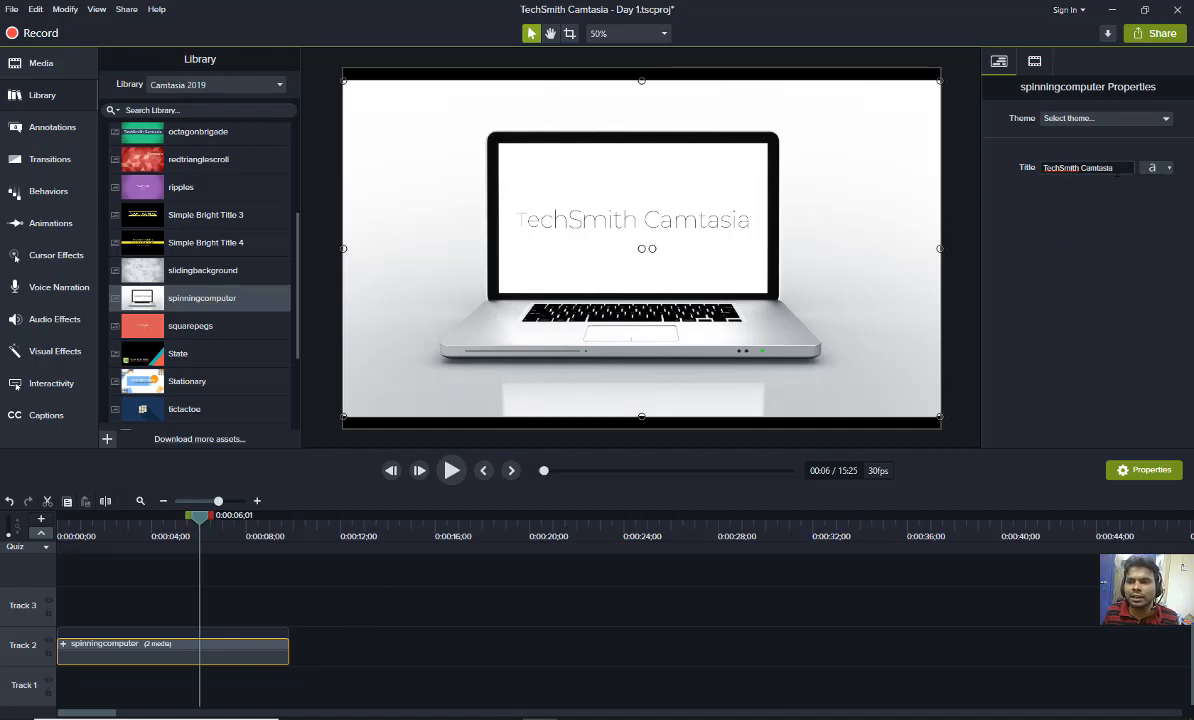
drag(1120, 168, 1012, 172)
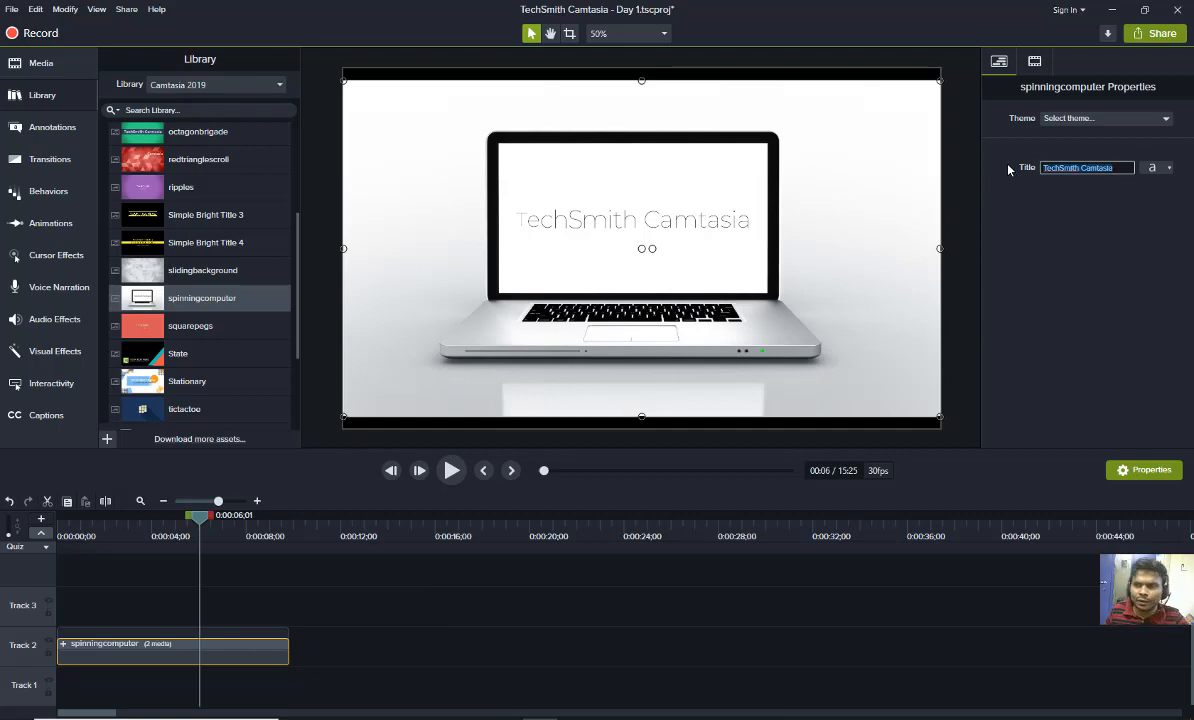
drag(1078, 167, 1010, 166)
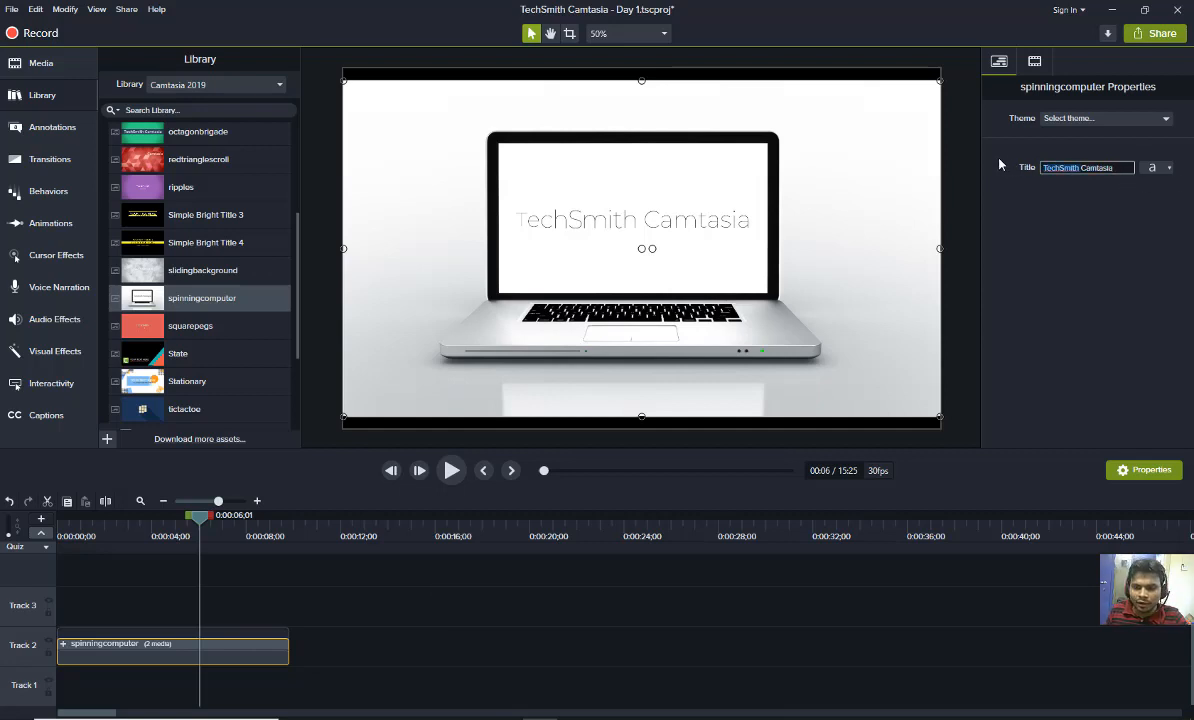
text(Introduc)
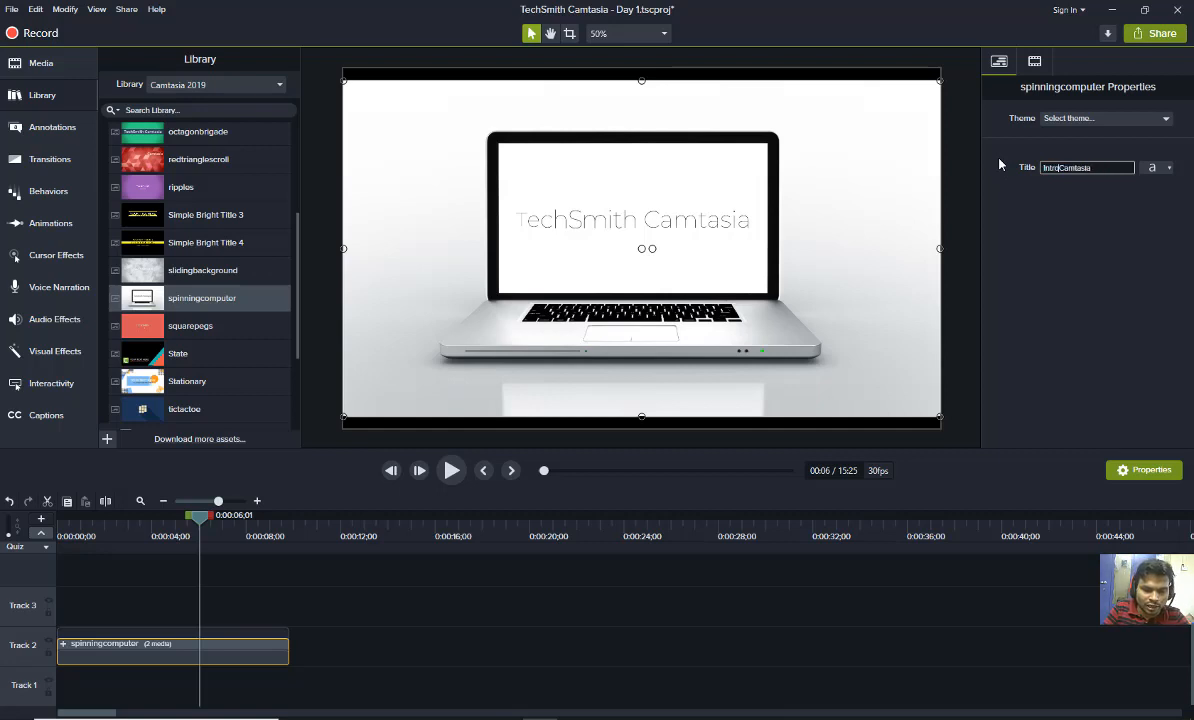
text(tion )
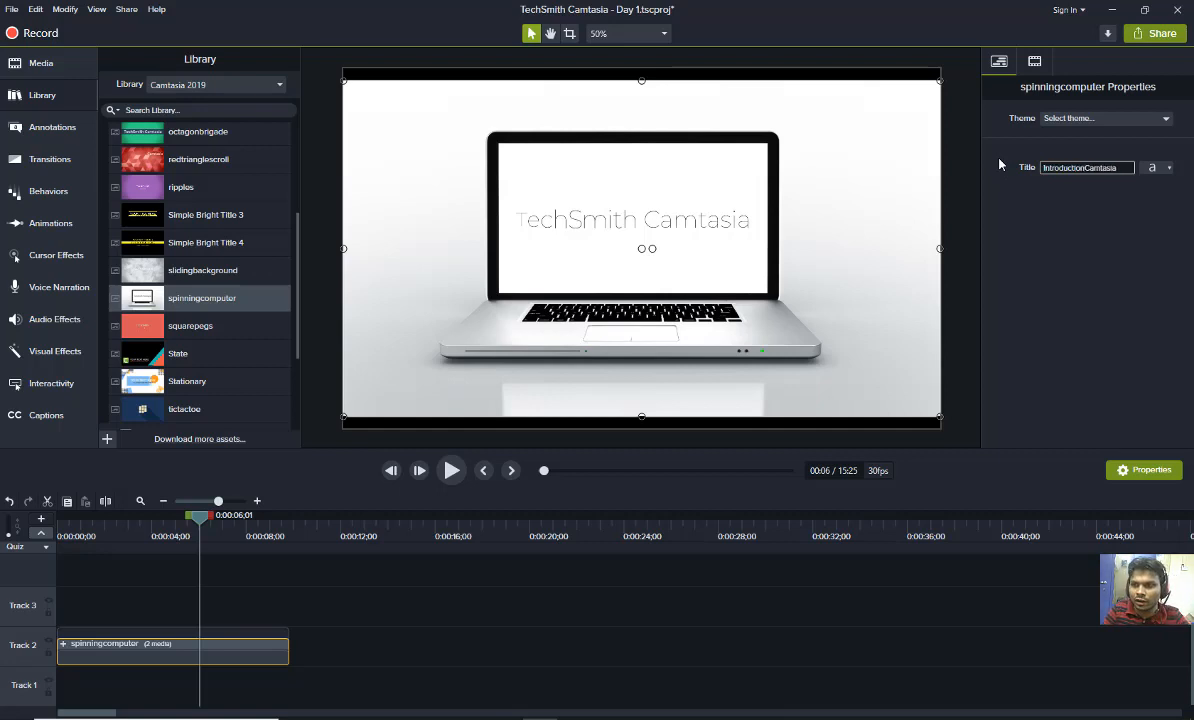
text(To)
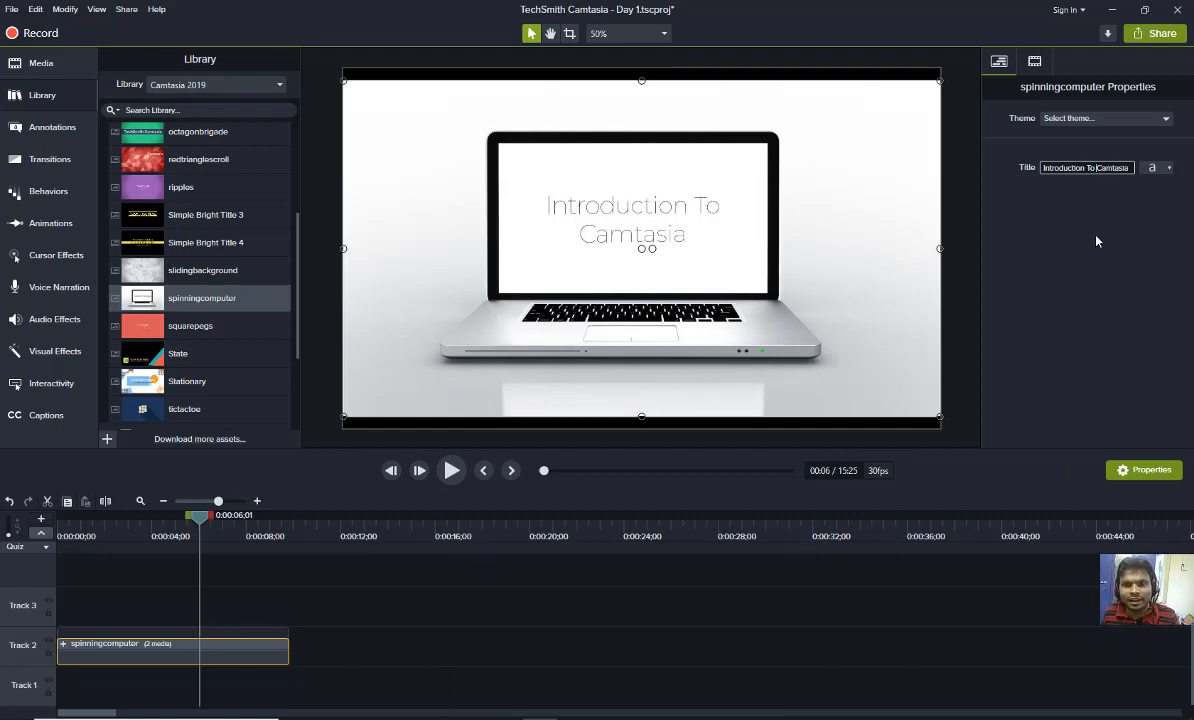
Set the spinningcomputer title's font style to Bold and its size to 95
click(1162, 168)
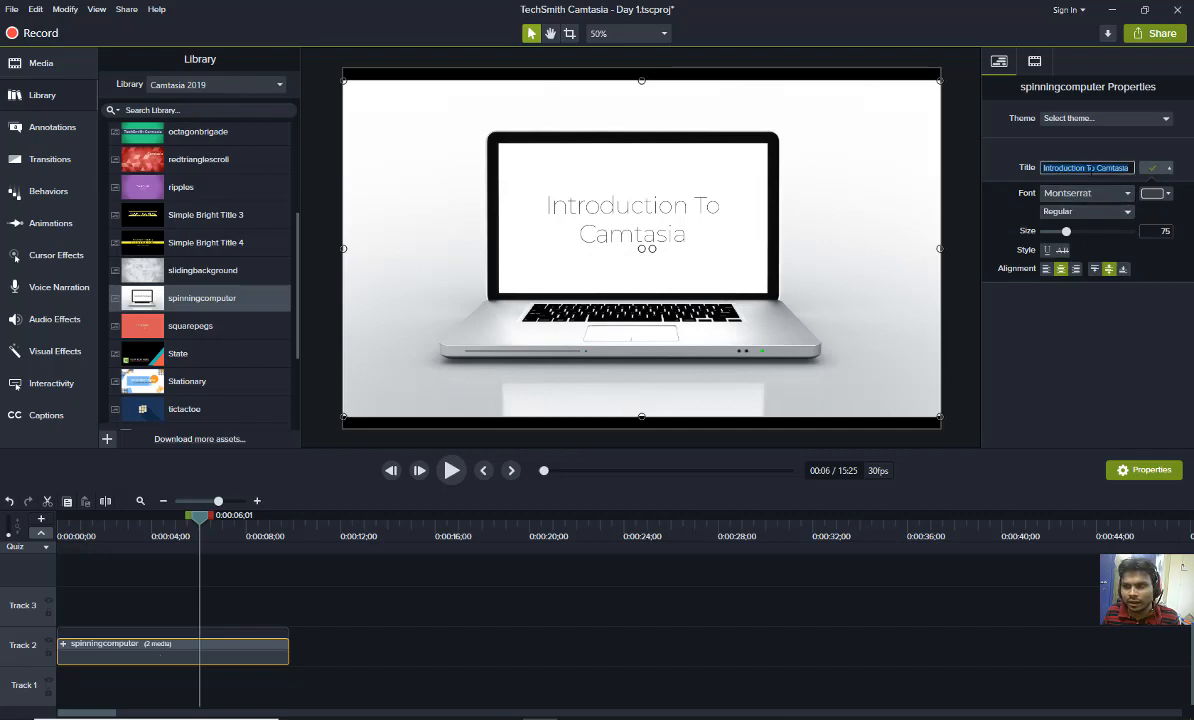
click(1086, 193)
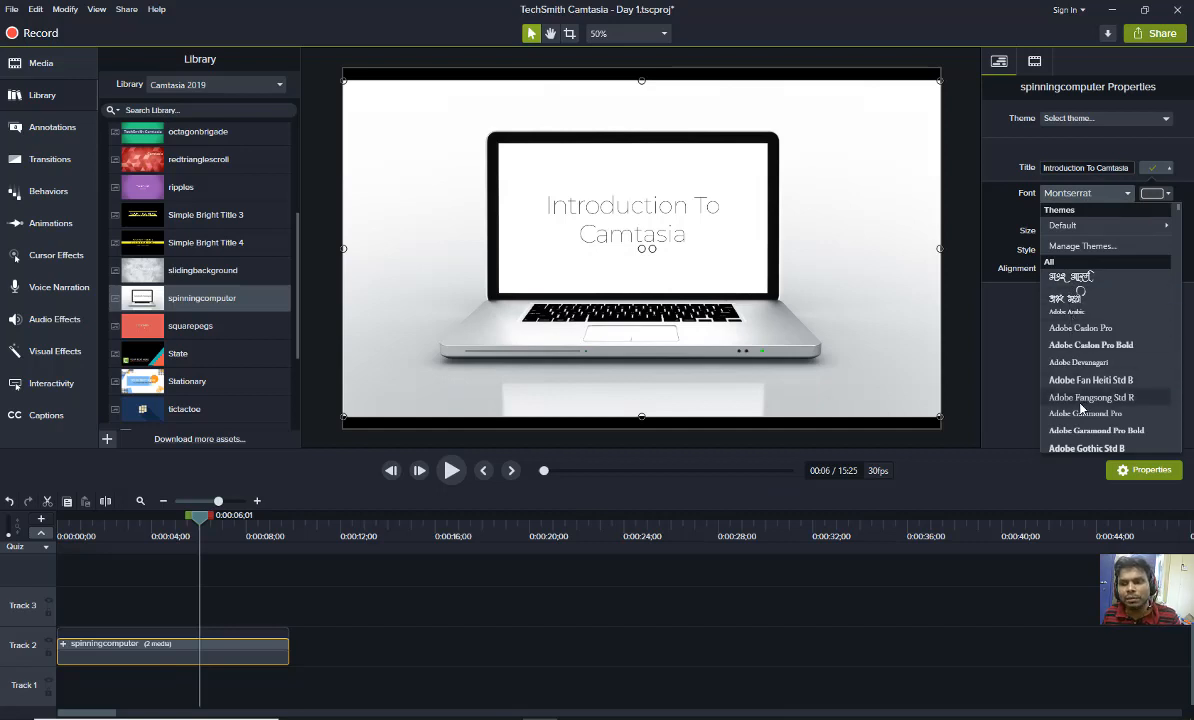
scroll(1080, 407, down, 6)
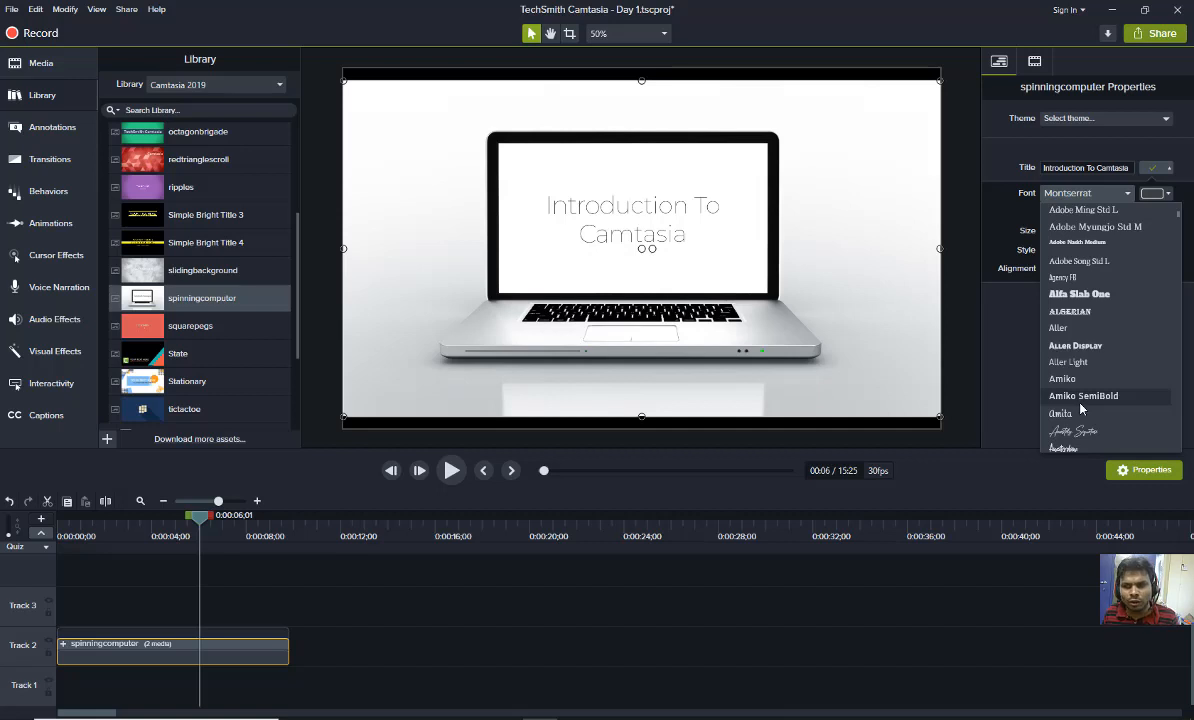
scroll(1080, 407, down, 5)
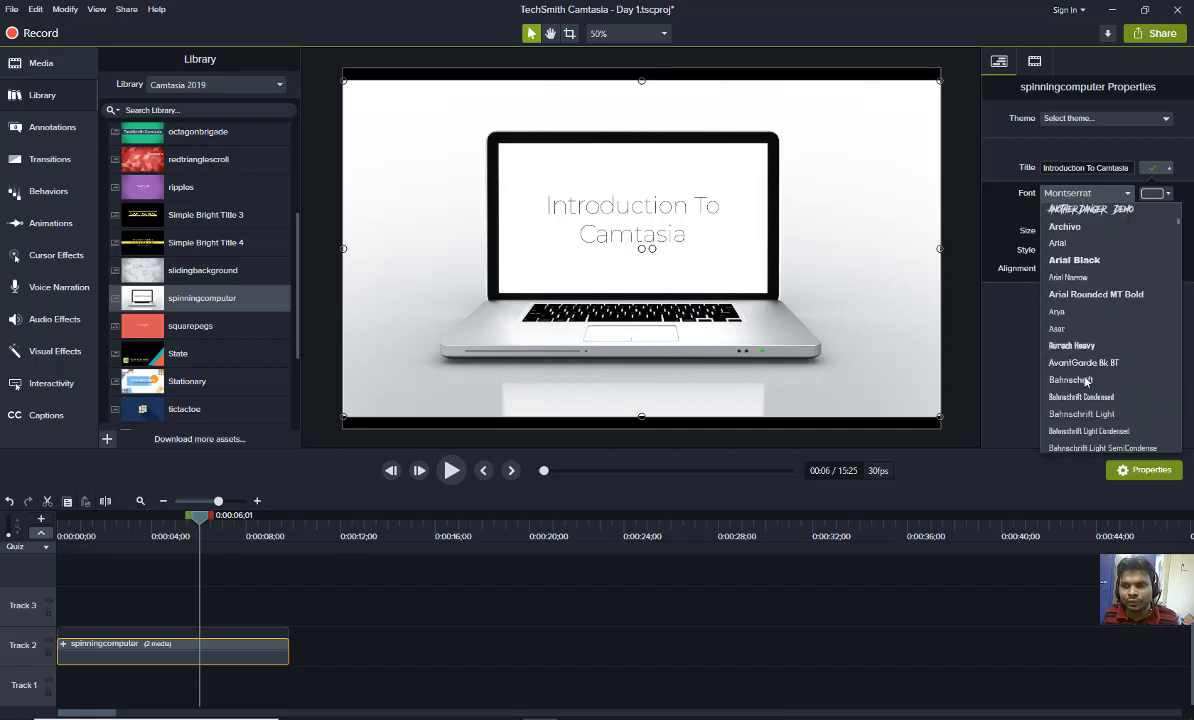
click(1026, 148)
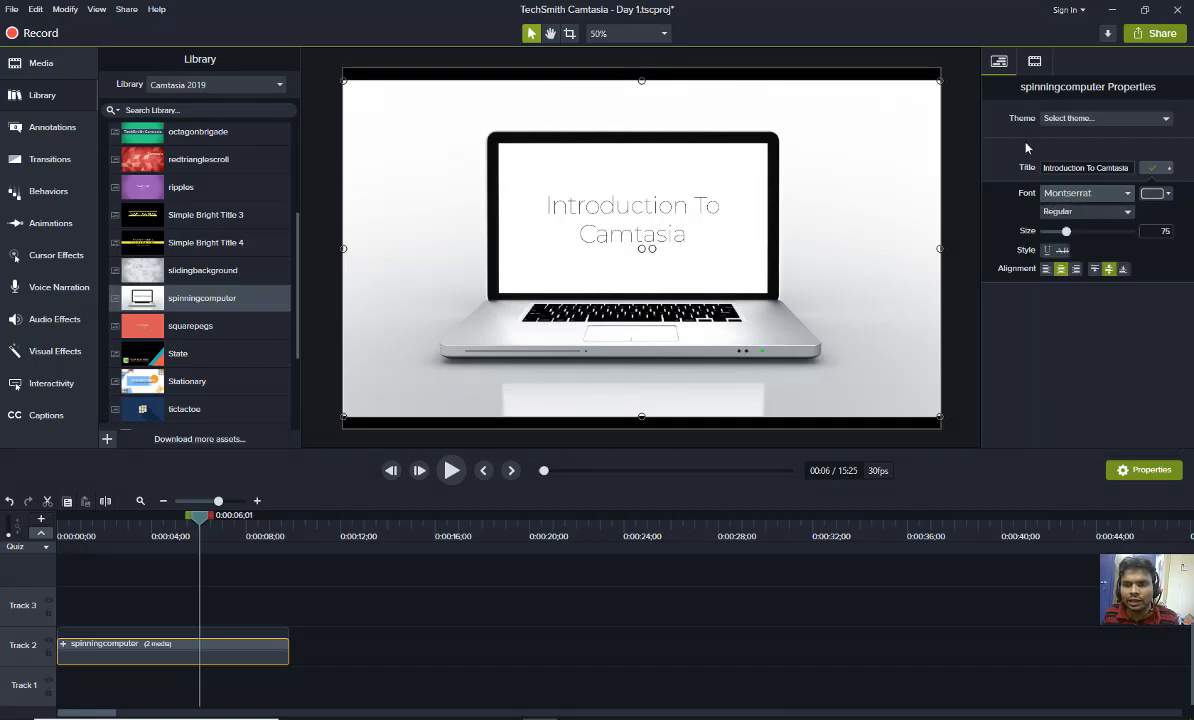
click(1048, 211)
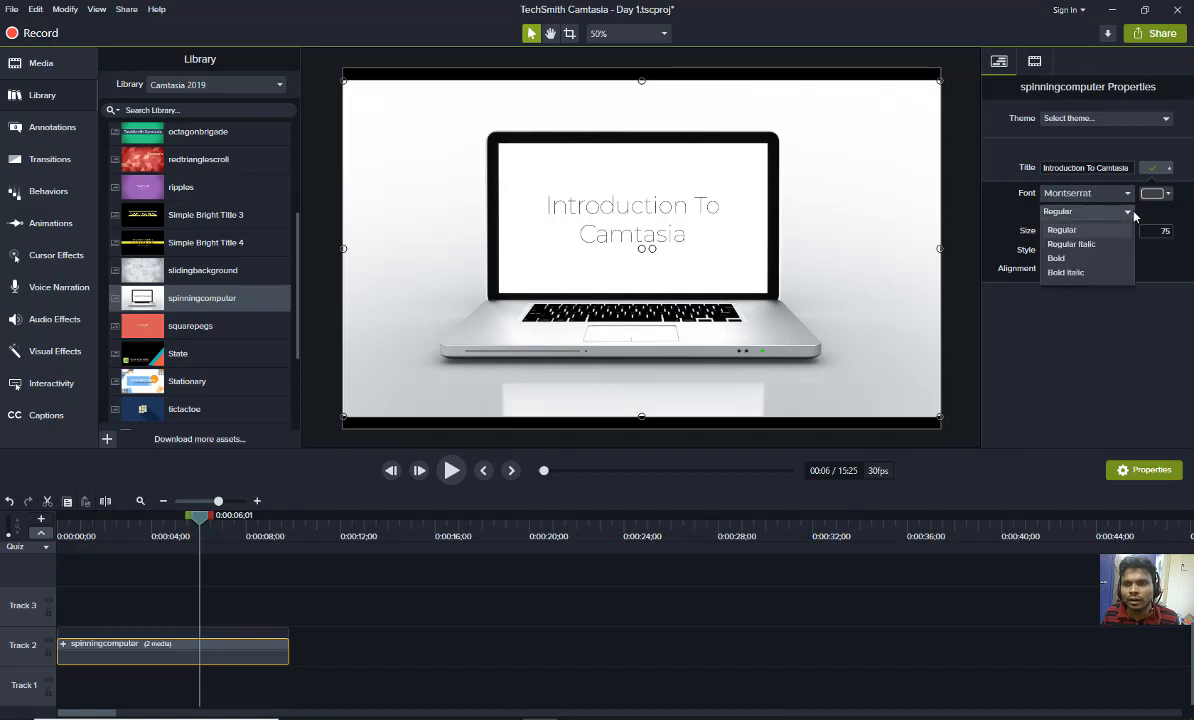
click(1080, 258)
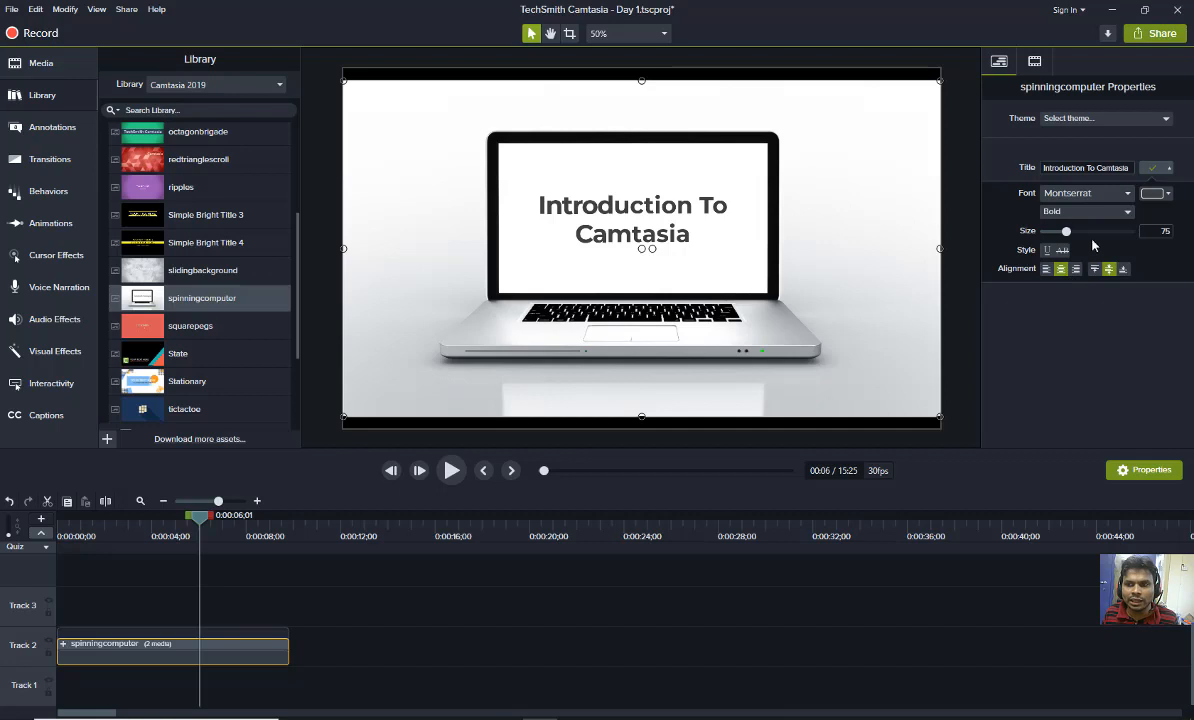
mouse_move(1069, 231)
mouse_down()
mouse_move(1115, 244)
mouse_move(1078, 251)
mouse_up()
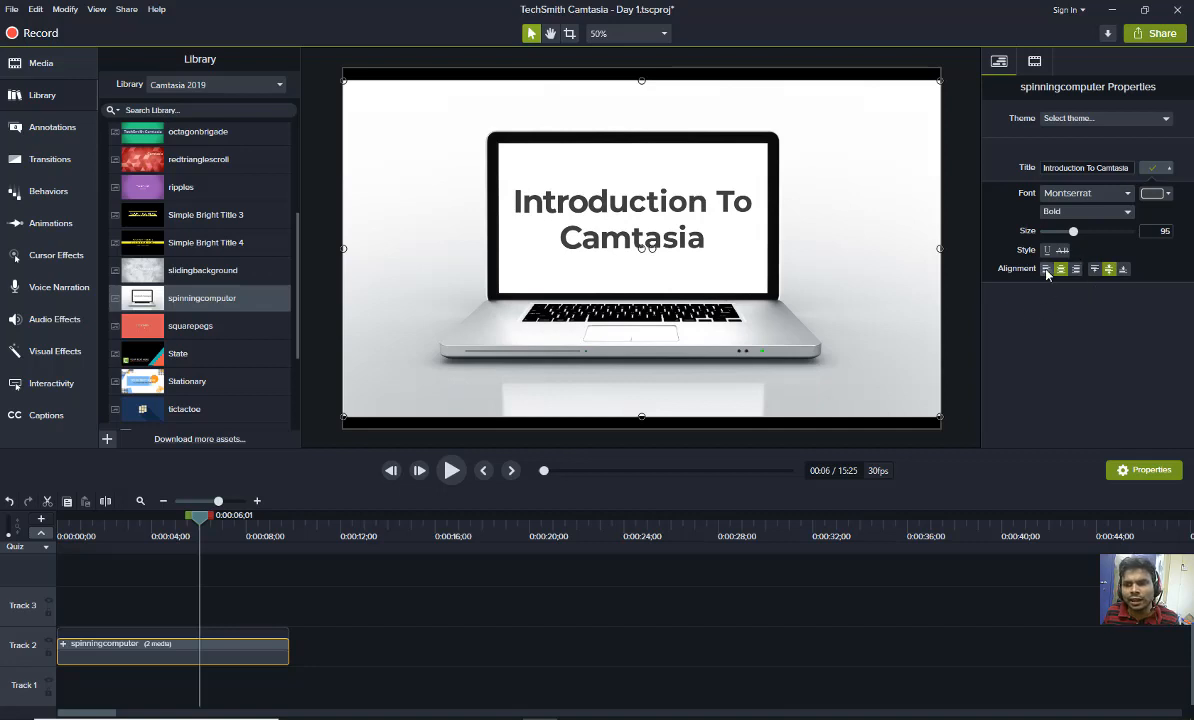
Try other horizontal alignments, underline and strikethrough on the title, and restore centered, undecorated text
click(1046, 270)
click(1061, 269)
click(1076, 269)
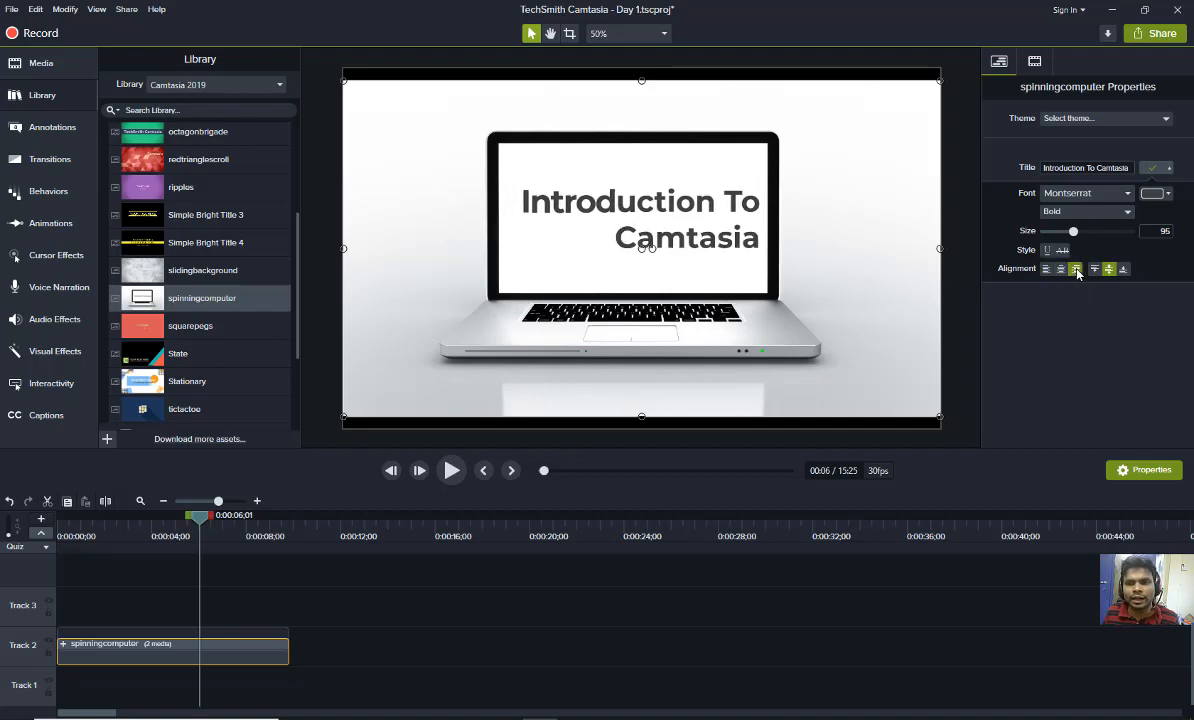
click(1060, 270)
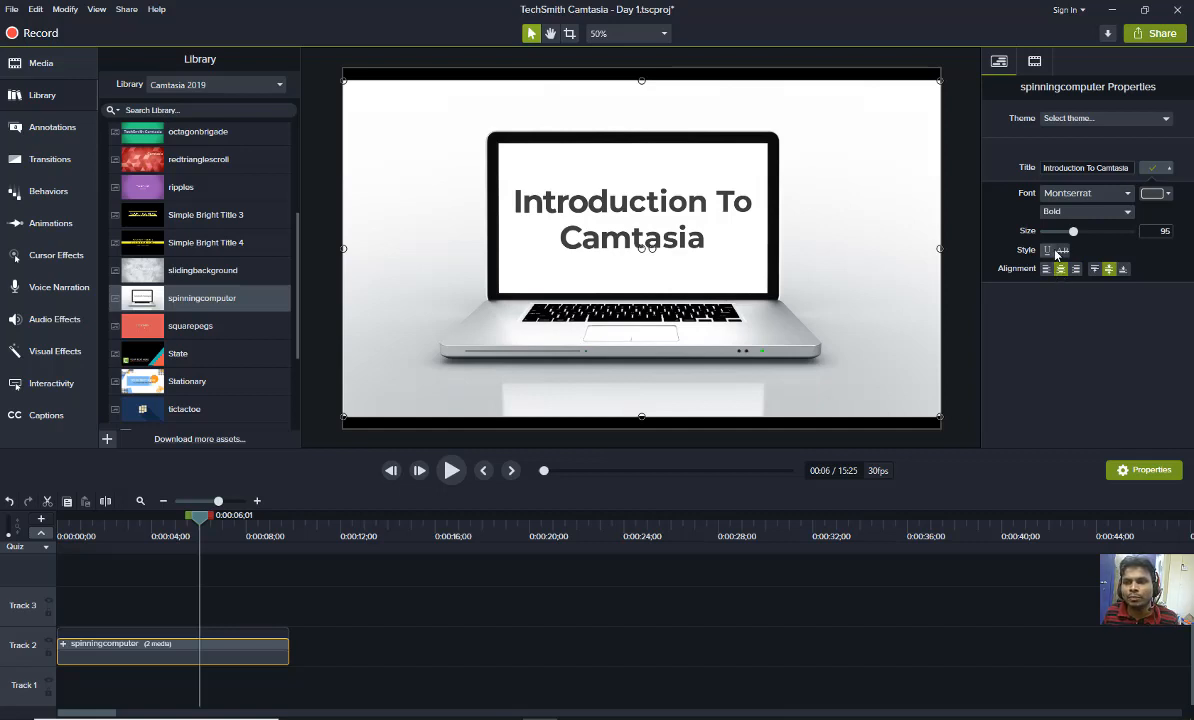
click(1050, 251)
click(1052, 251)
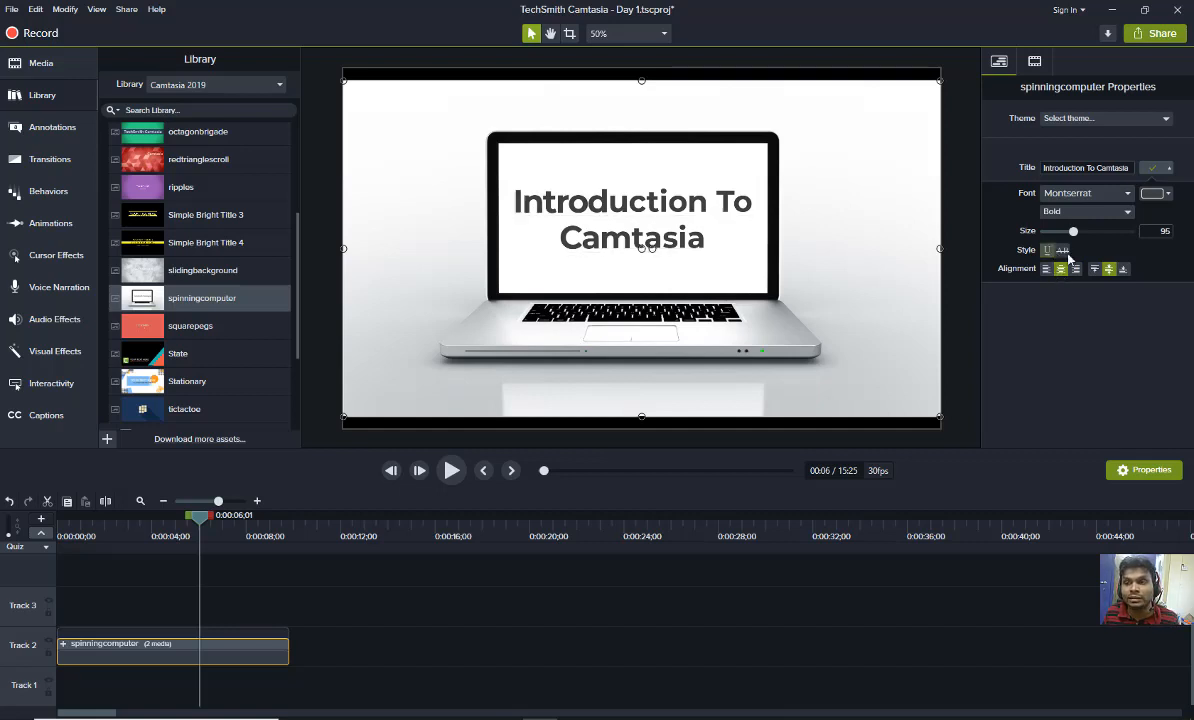
click(1065, 251)
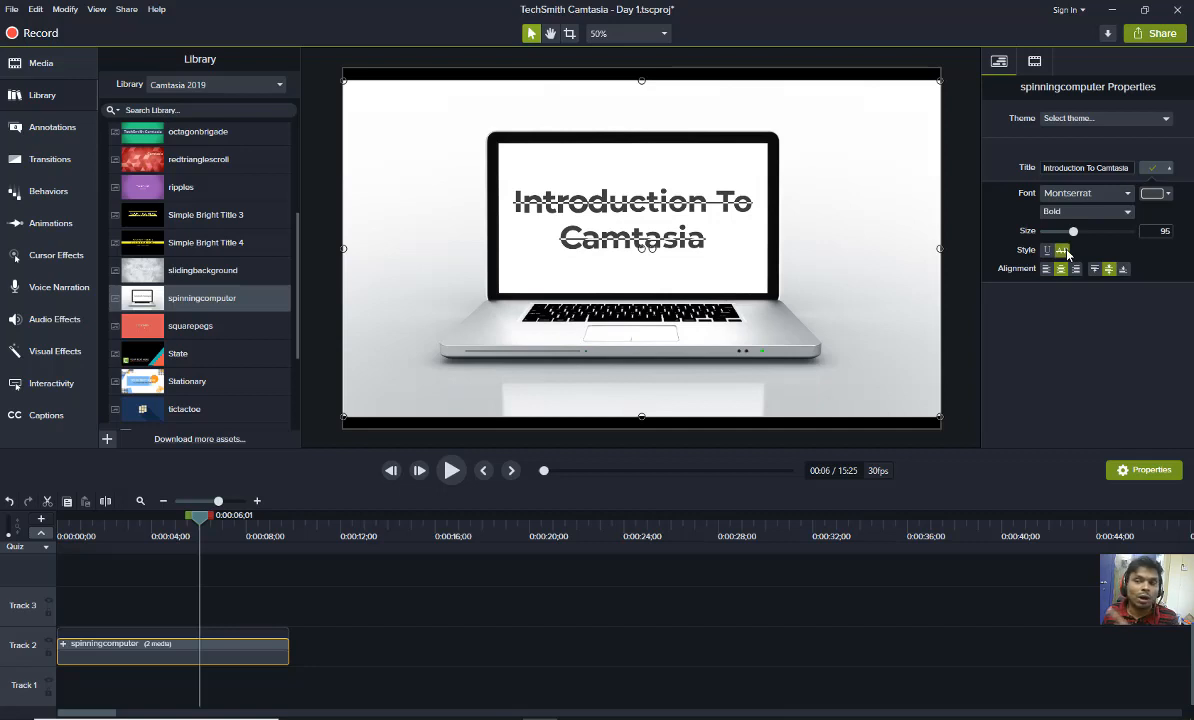
click(1063, 251)
Color the intro's title text red (#FF0000) and play the intro from the start of the timeline
click(1167, 193)
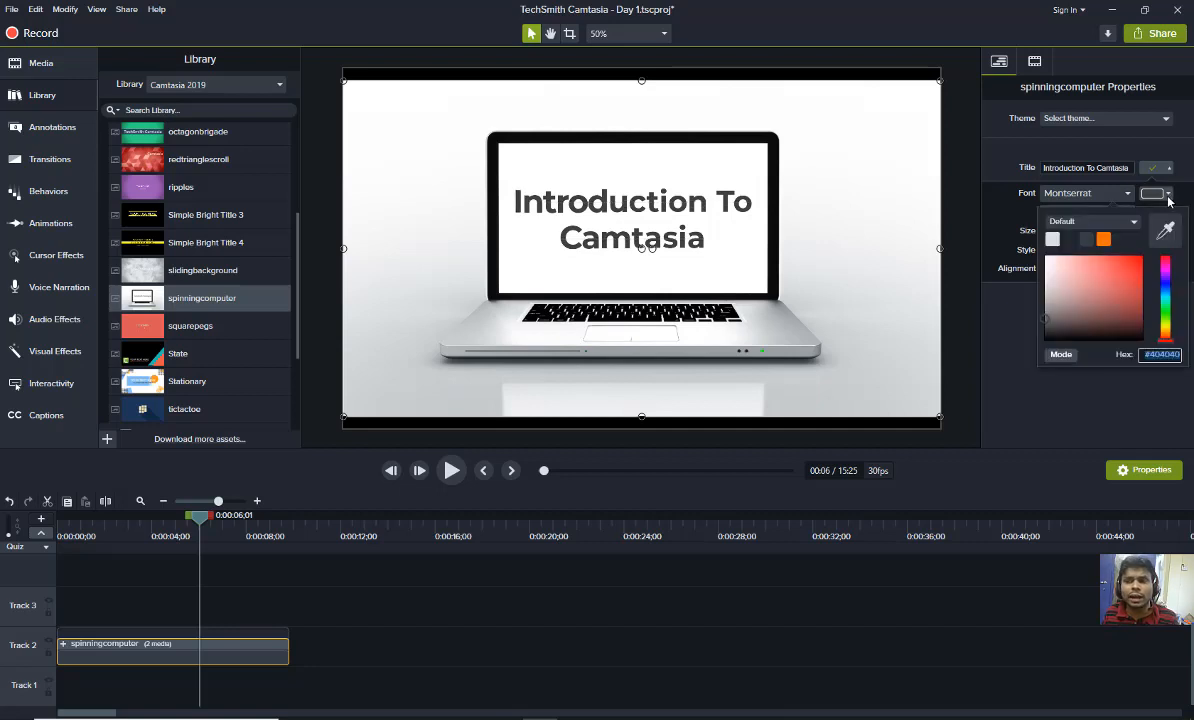
drag(1114, 292, 1163, 241)
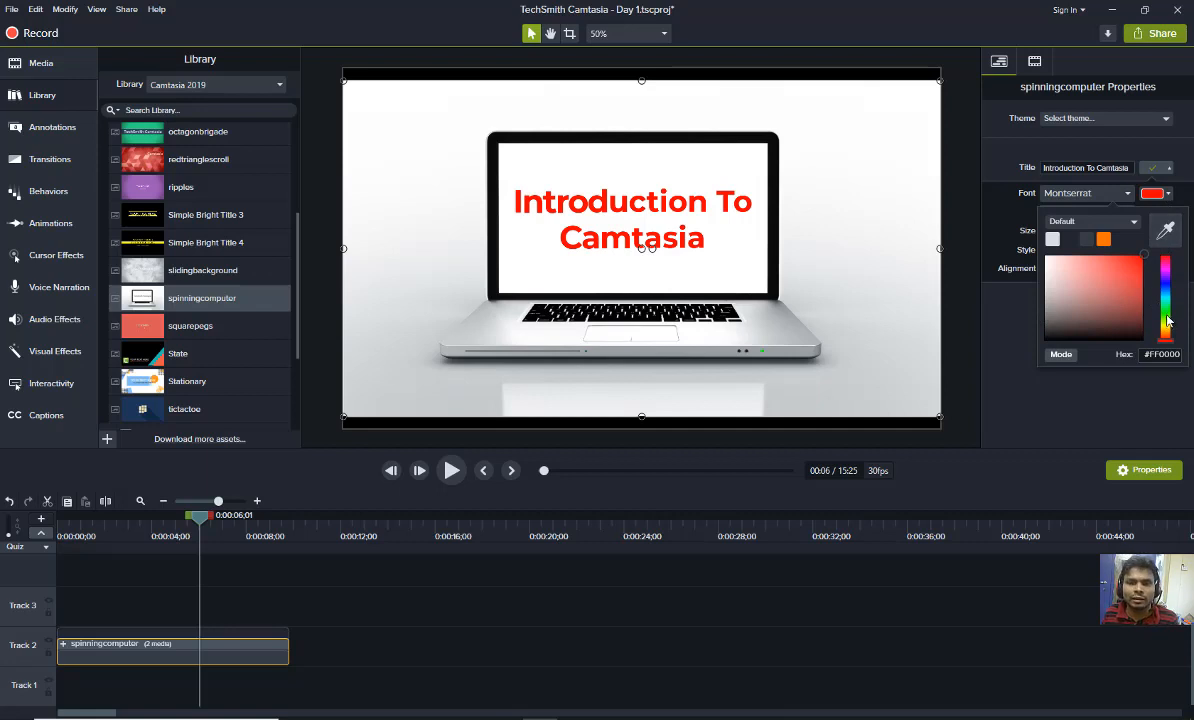
click(1022, 153)
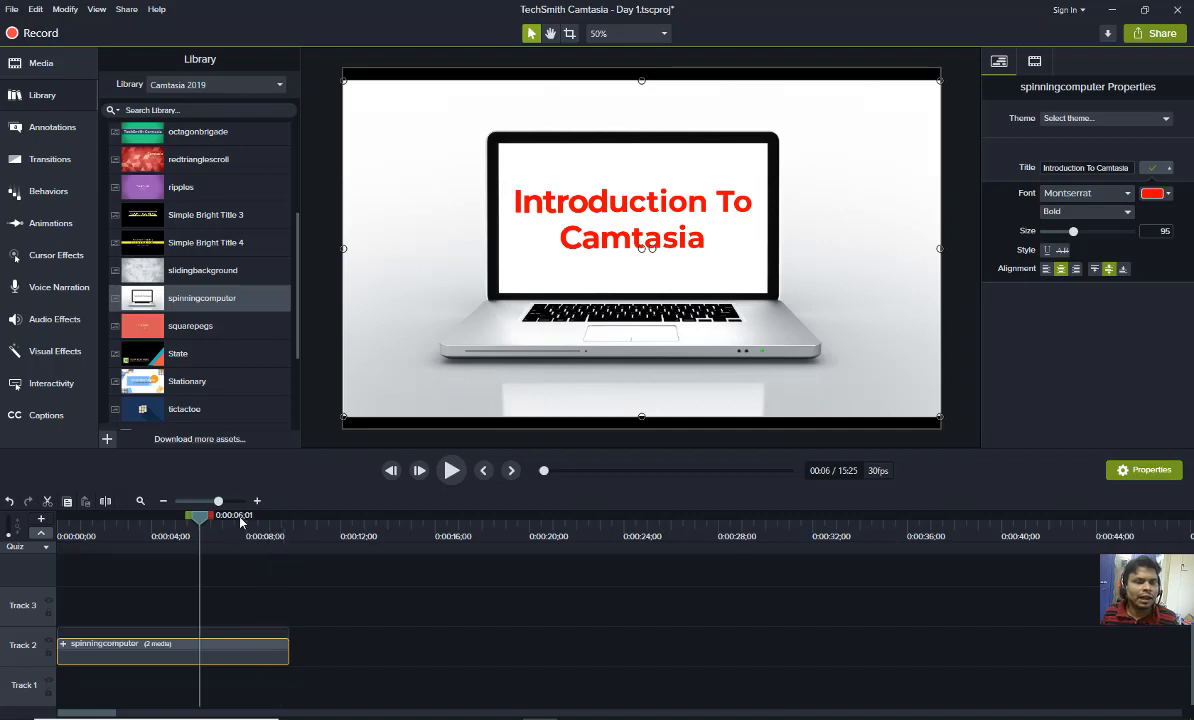
drag(200, 518, 52, 530)
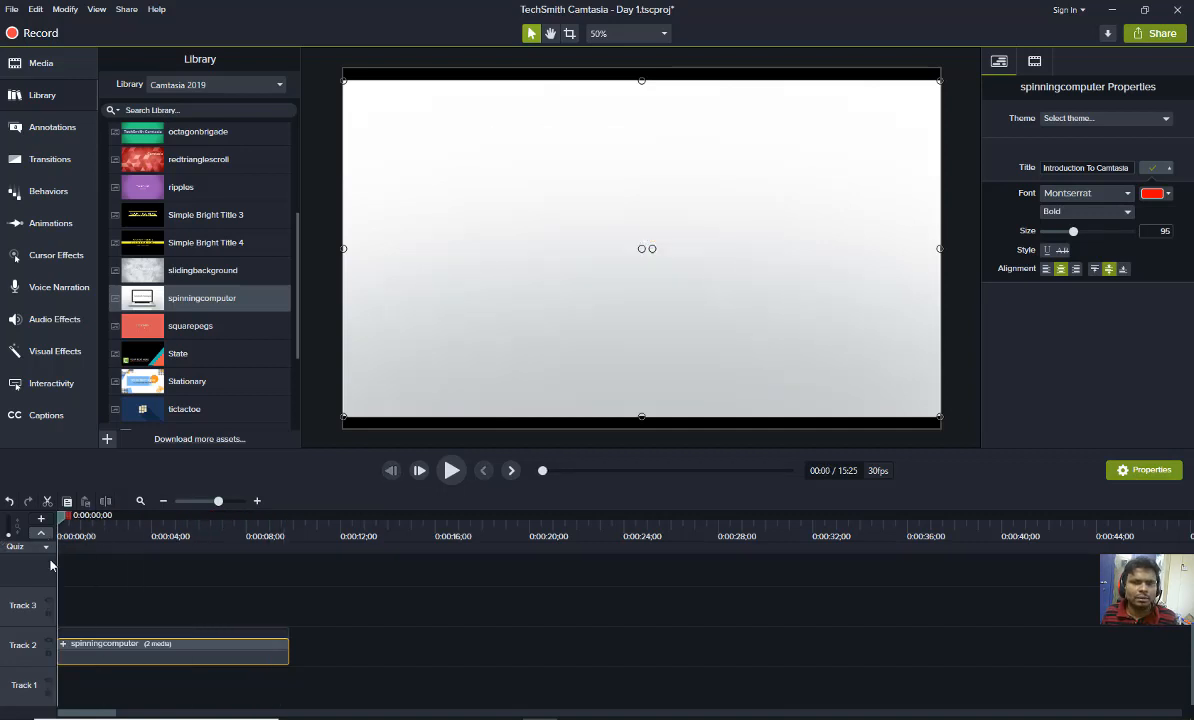
key(space)
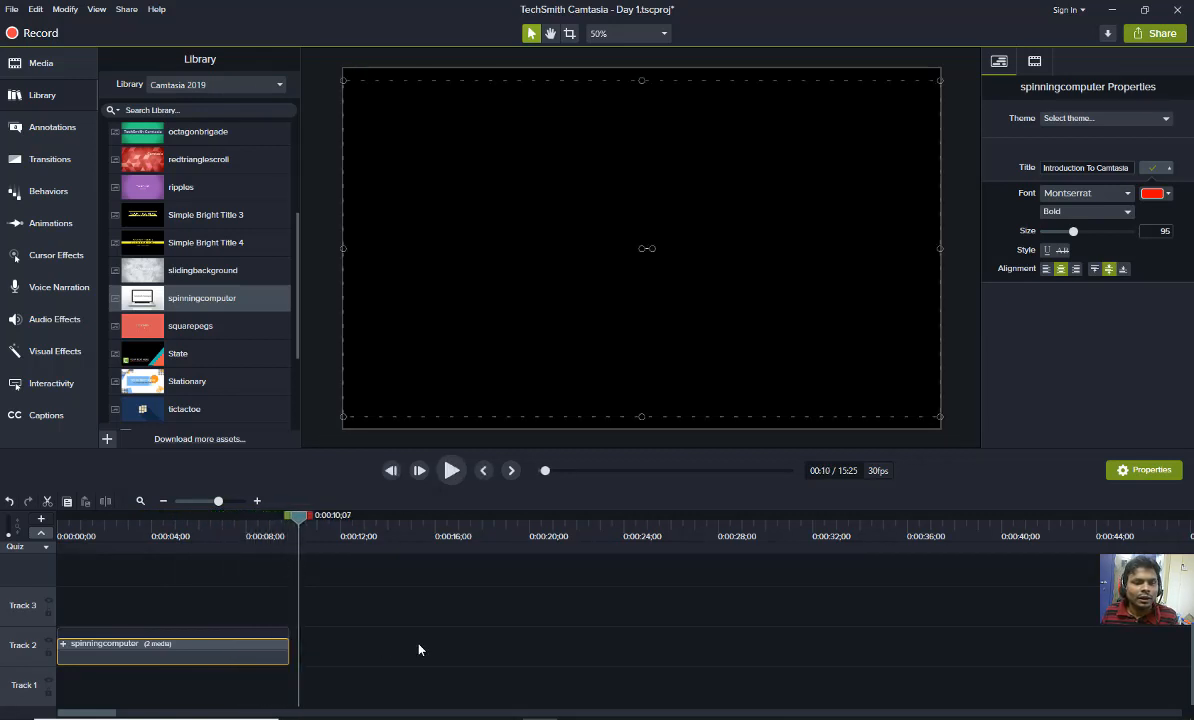
Move the recording's audio and screen clips together on Tracks 2 and 1 so they start right after the spinningcomputer intro
click(164, 501)
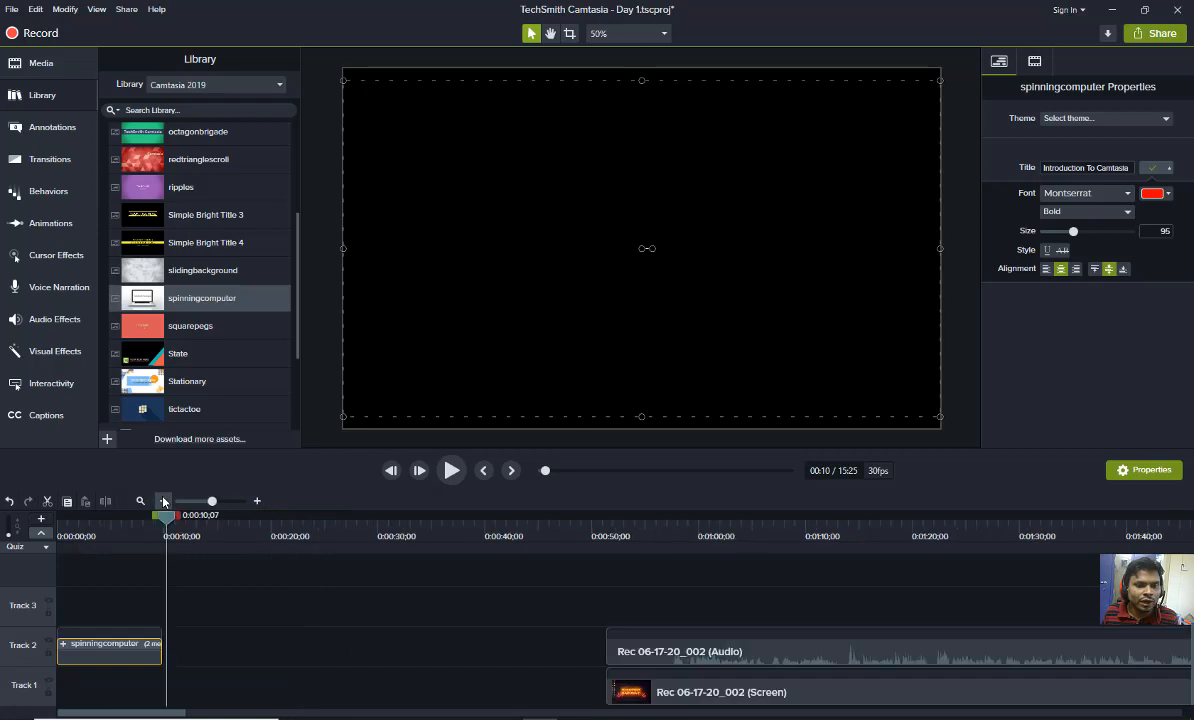
click(164, 501)
drag(300, 595, 382, 705)
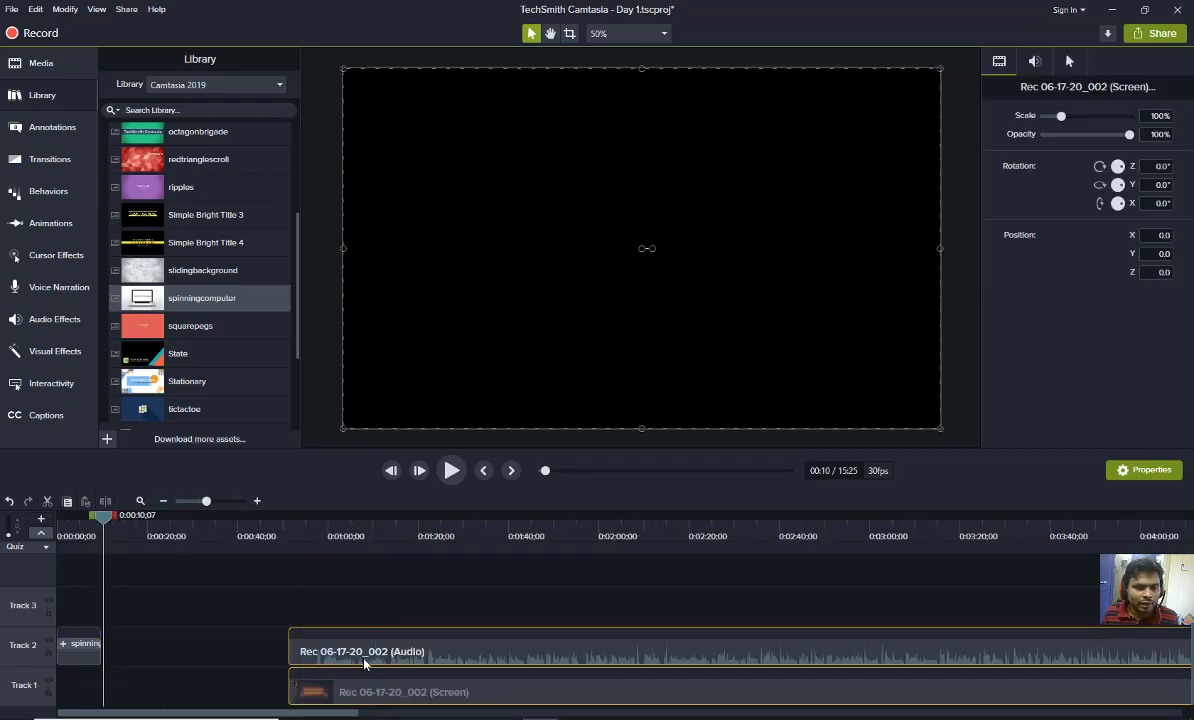
drag(300, 640, 166, 636)
Play the timeline from 3 seconds and pause at about 8 seconds, near the intro's end
click(71, 527)
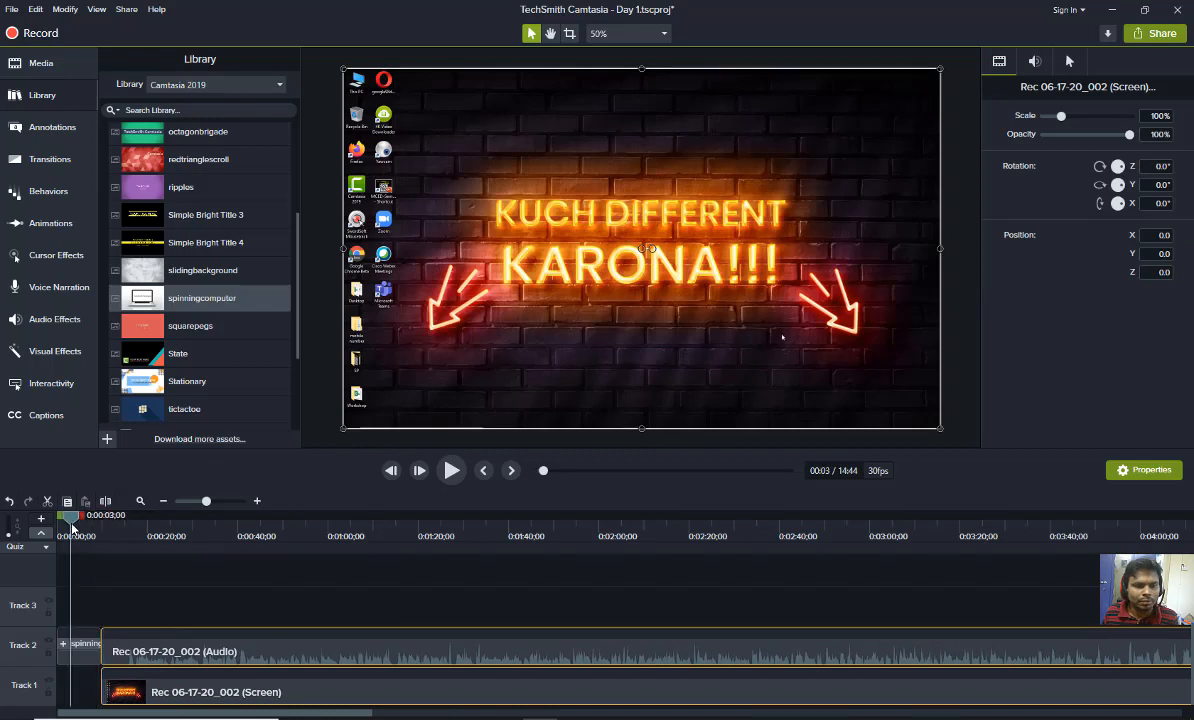
key(space)
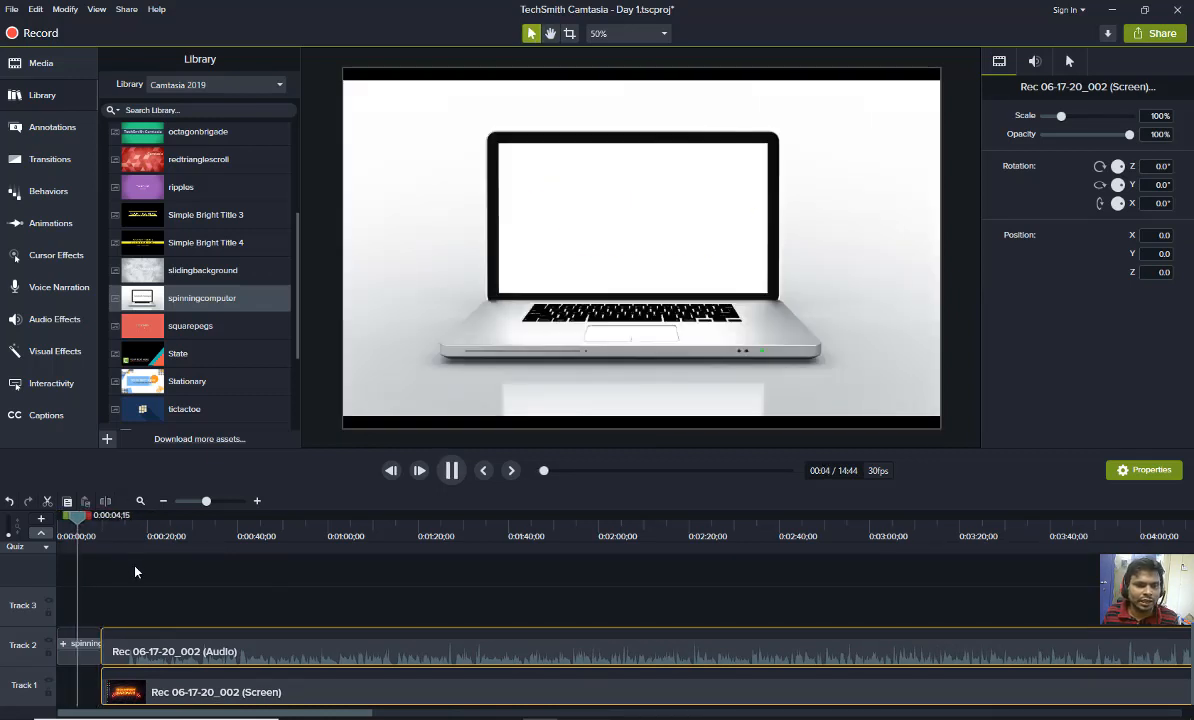
click(453, 471)
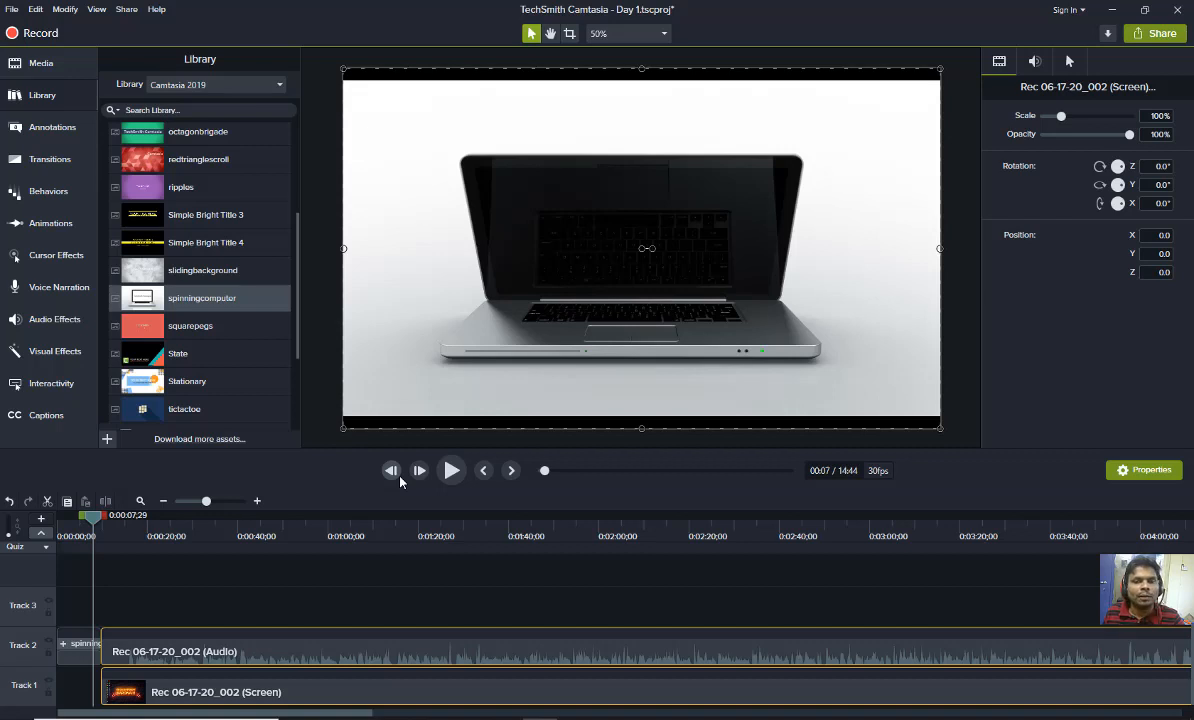
Advance frame by frame through the intro's closing animation, and jump the playhead to the timeline start and to the recording's start
click(417, 477)
click(417, 477)
click(417, 477)
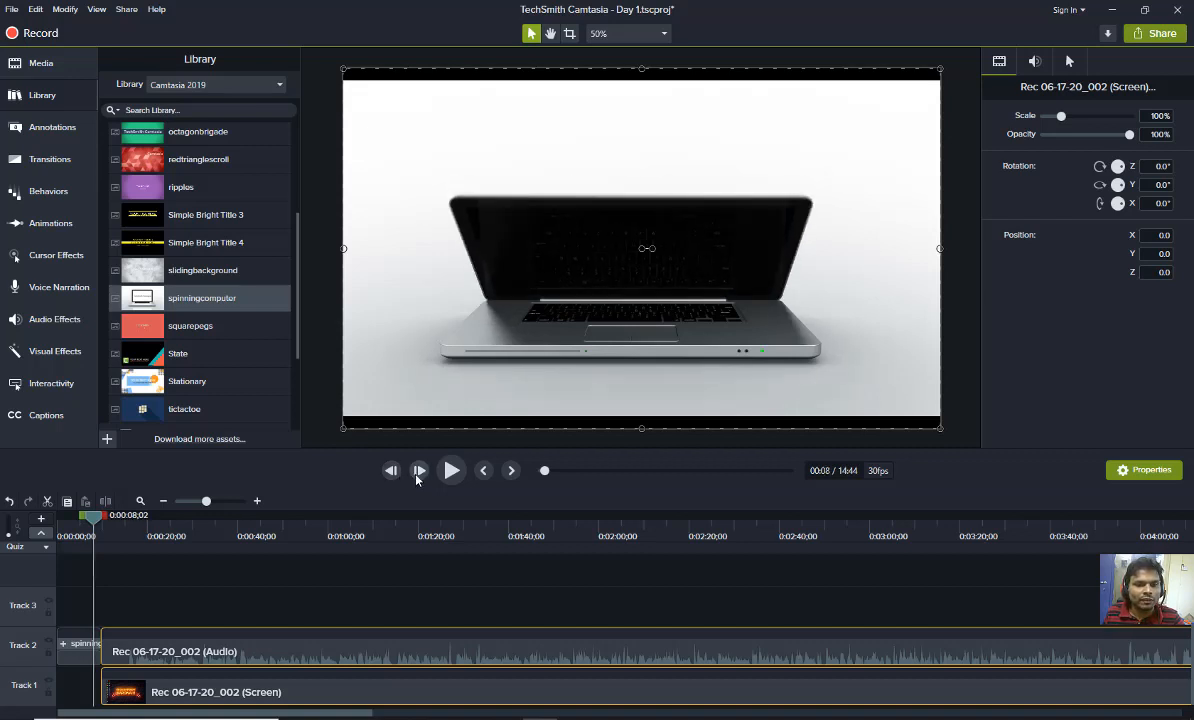
click(417, 477)
click(417, 477)
click(417, 477)
click(417, 477)
click(417, 477)
click(417, 477)
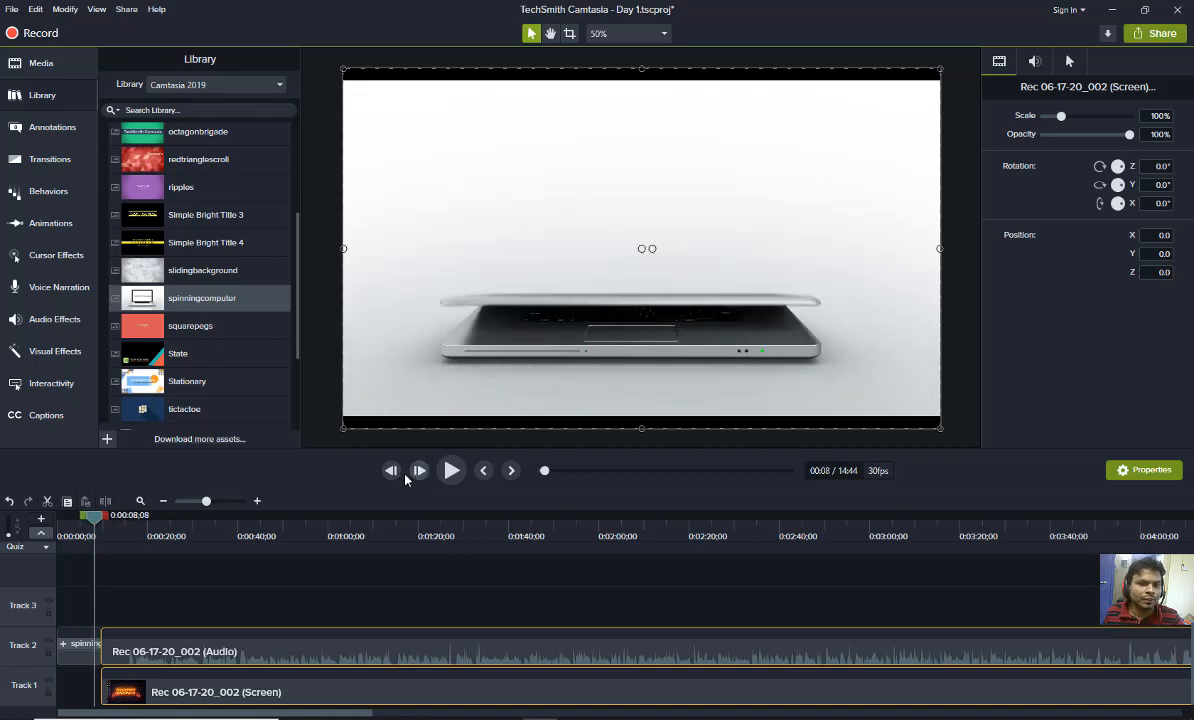
click(482, 473)
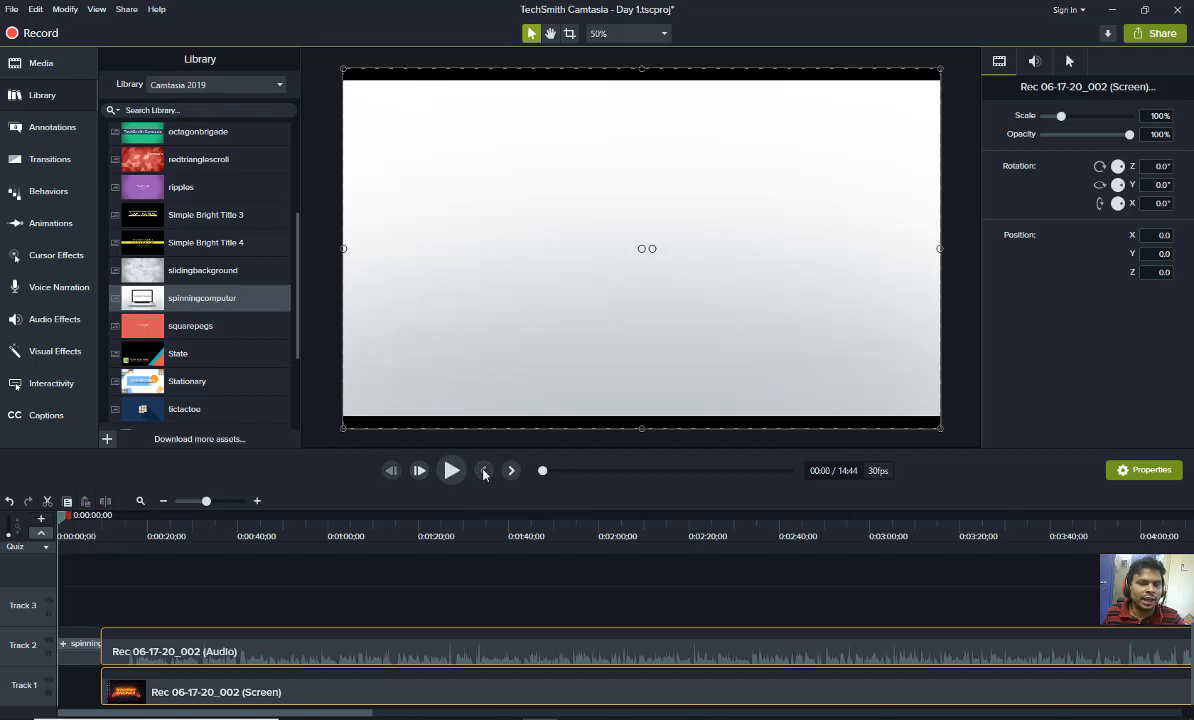
click(102, 520)
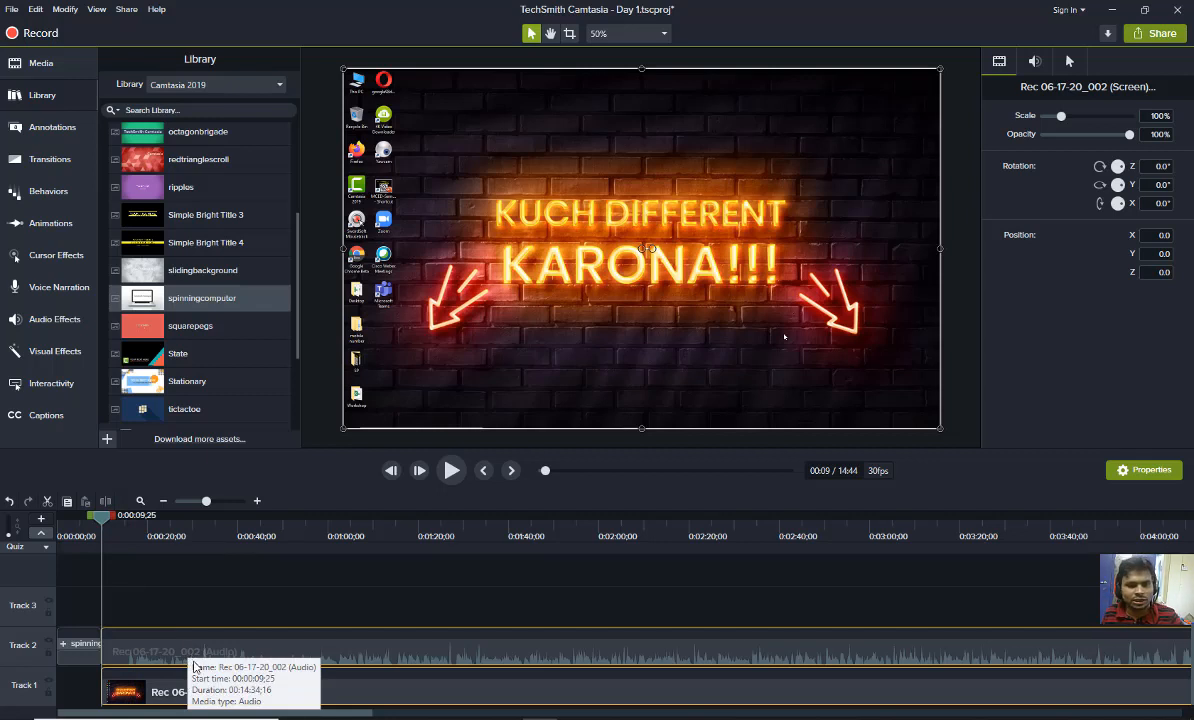
Place the squarepegs intro on Track 3 at about 41 seconds, jump the playhead to it, and delete it
drag(200, 326, 245, 588)
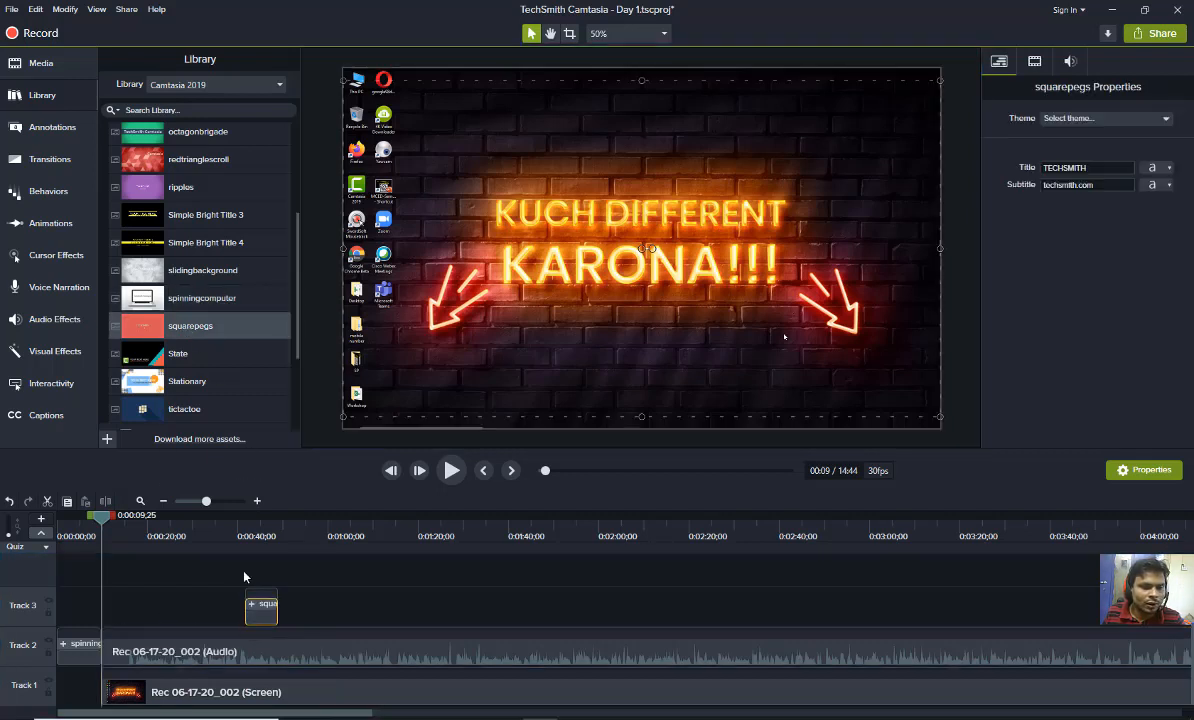
click(510, 471)
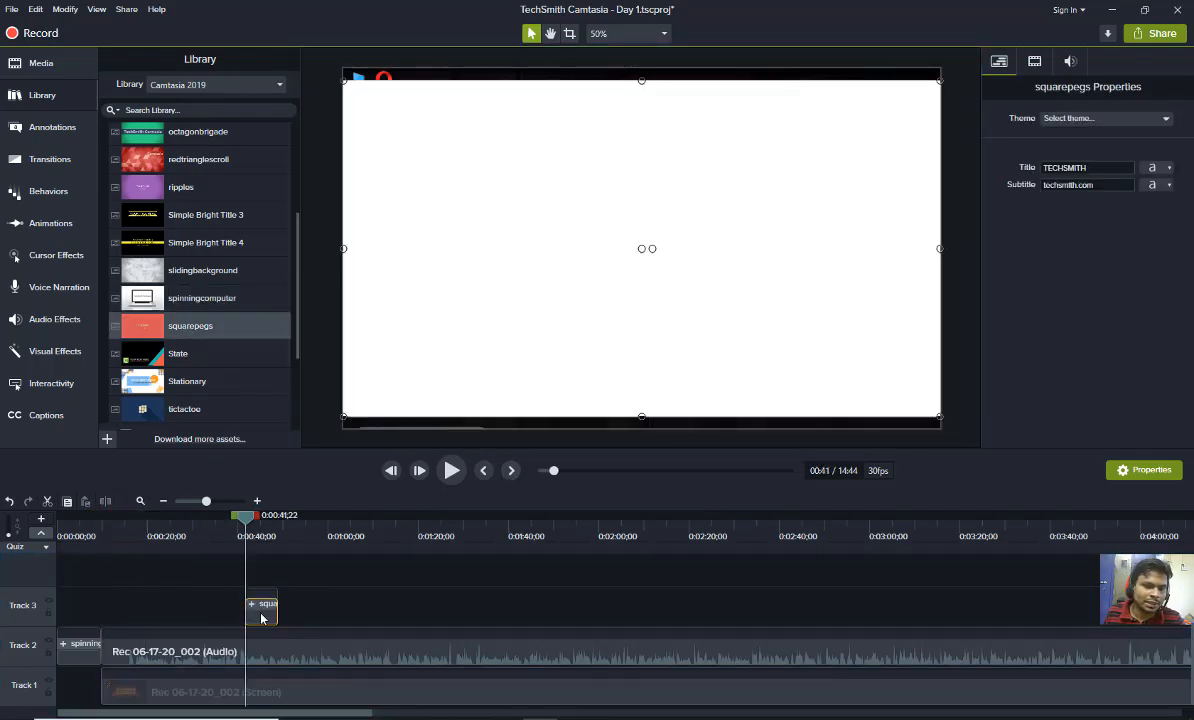
key(Delete)
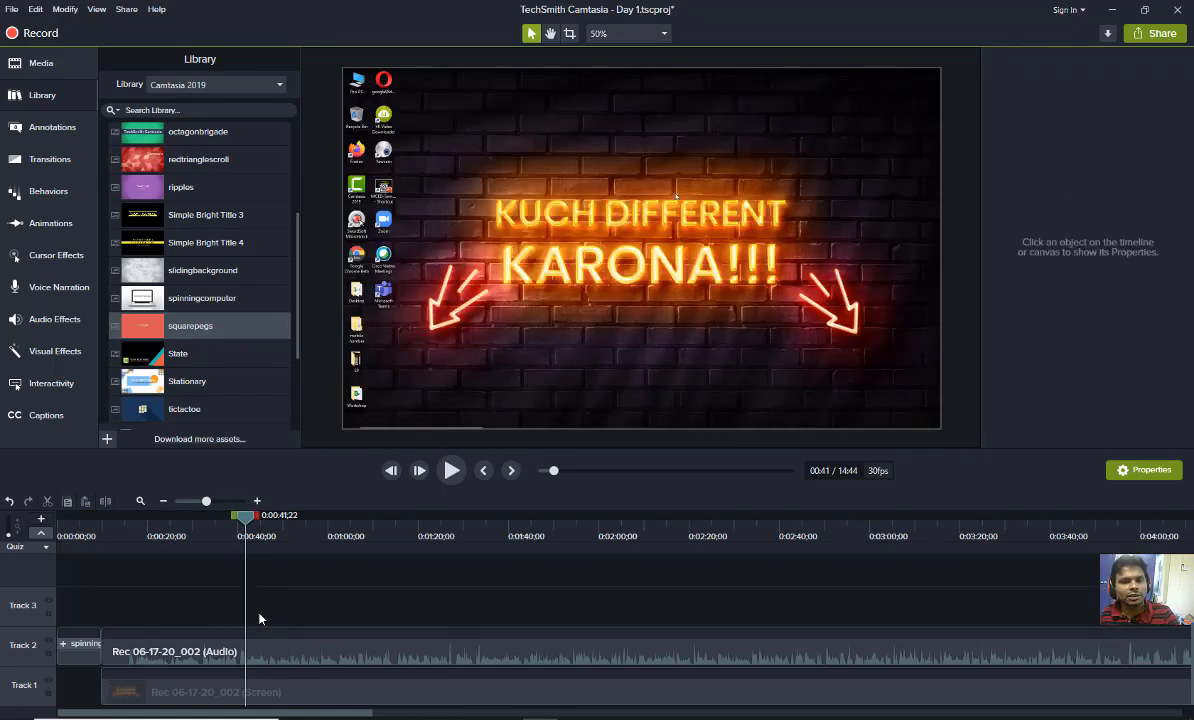
Play the timeline from the start through the intro into the recording, pausing at about 12 seconds
drag(245, 525, 58, 516)
key(space)
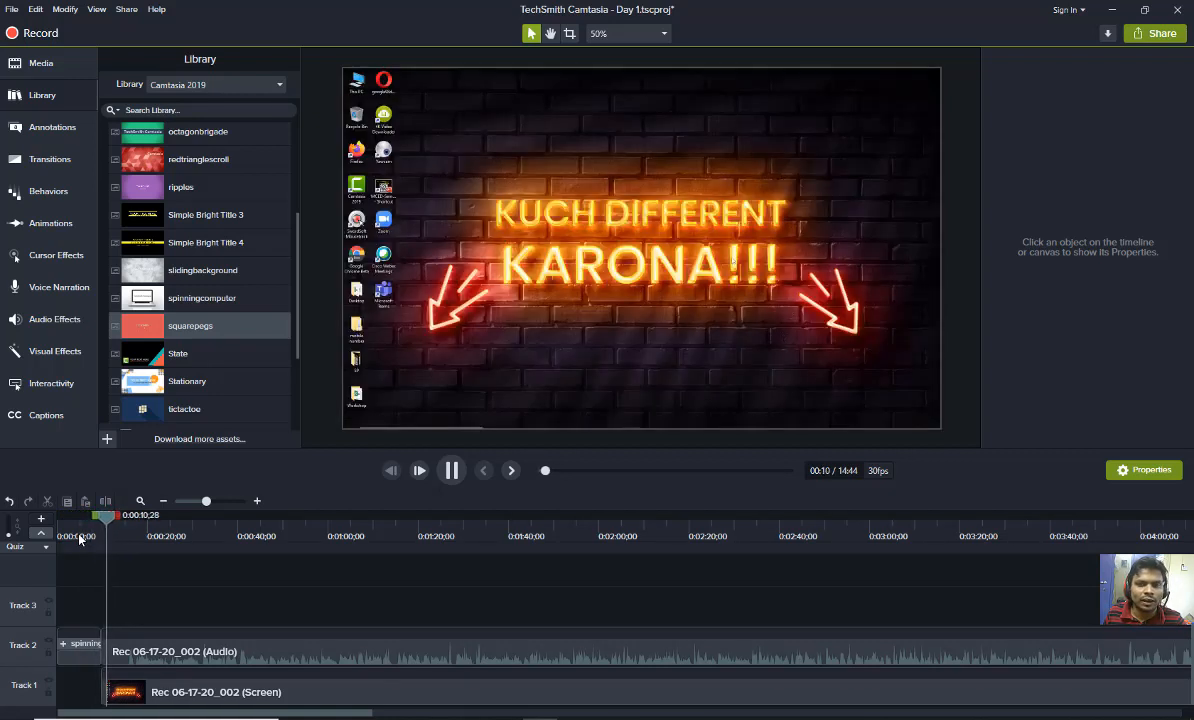
key(space)
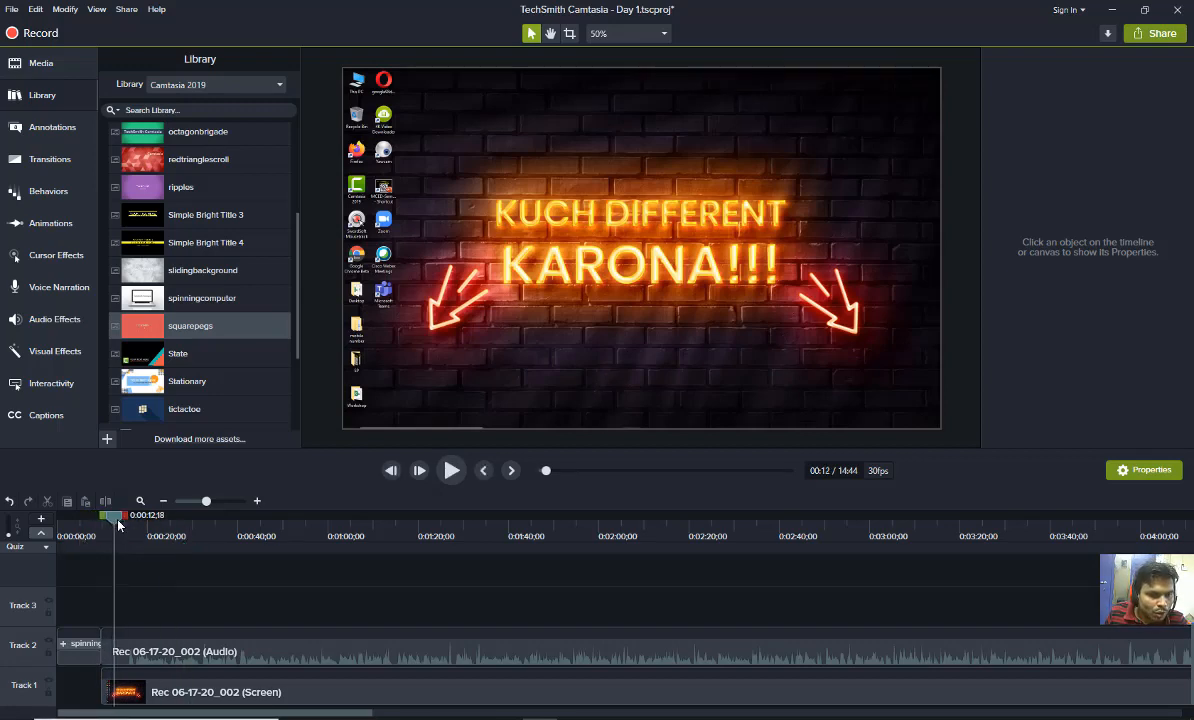
Enlarge the timeline scale, play the recording from about 15 to 20 seconds, and return the playhead to 0:00:15;29
drag(118, 525, 125, 525)
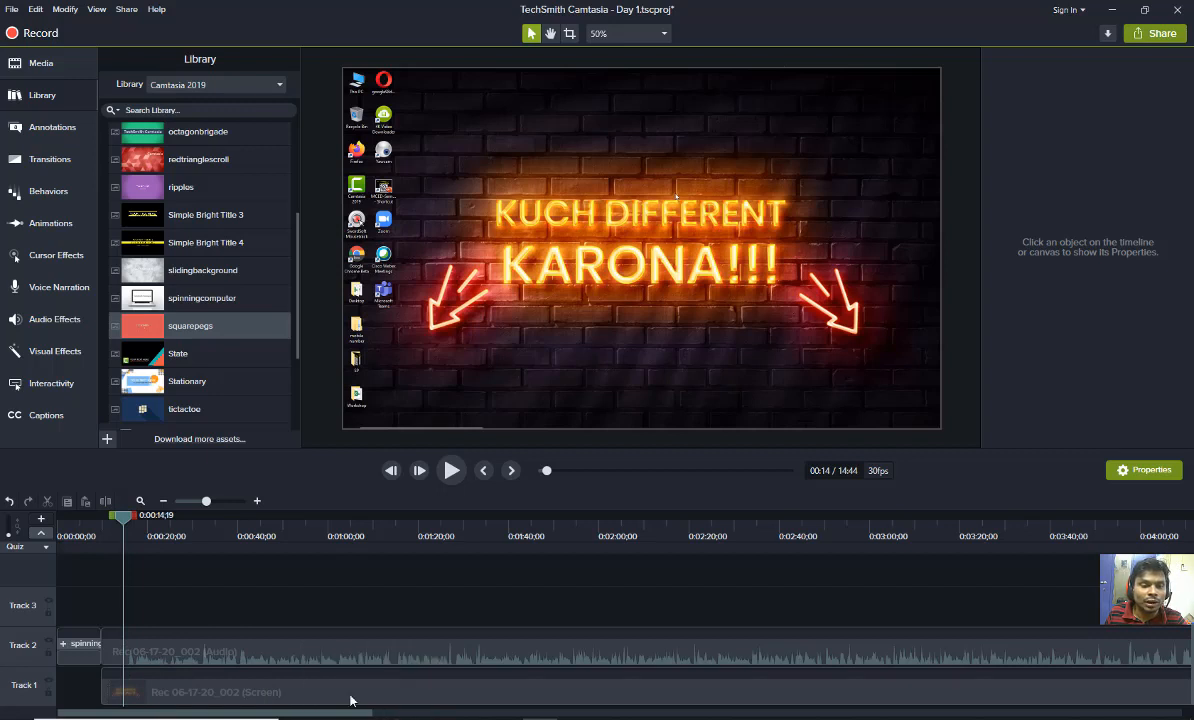
click(257, 501)
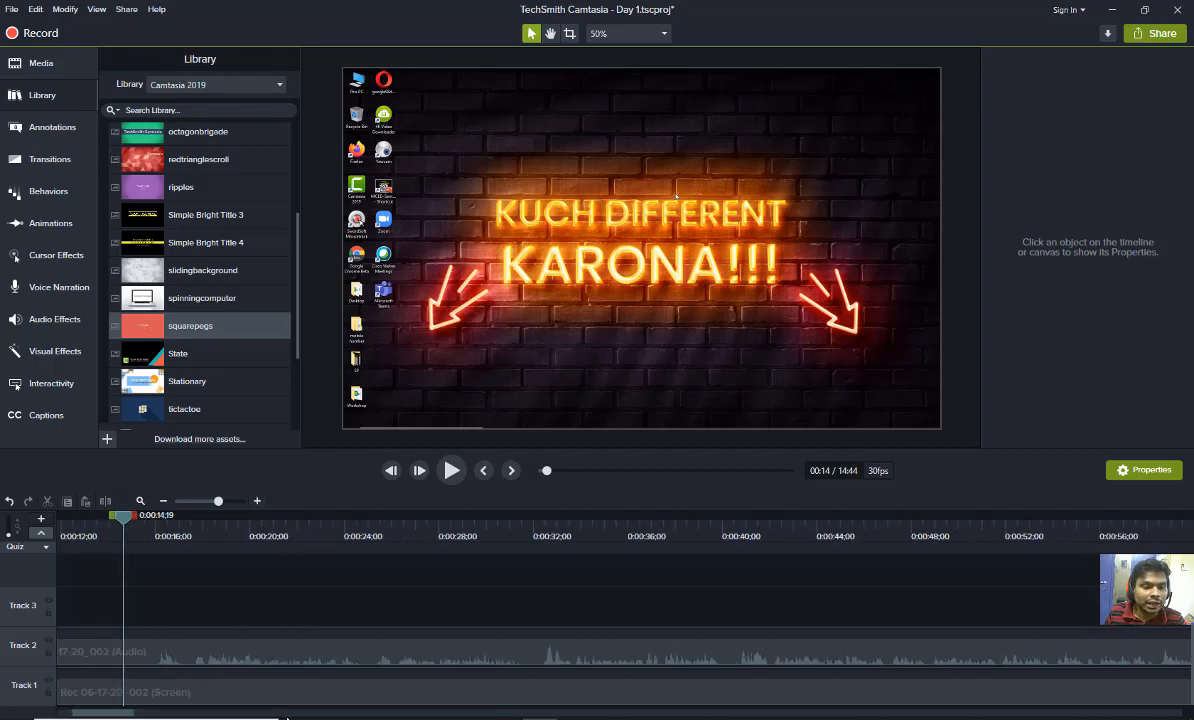
drag(118, 716, 83, 718)
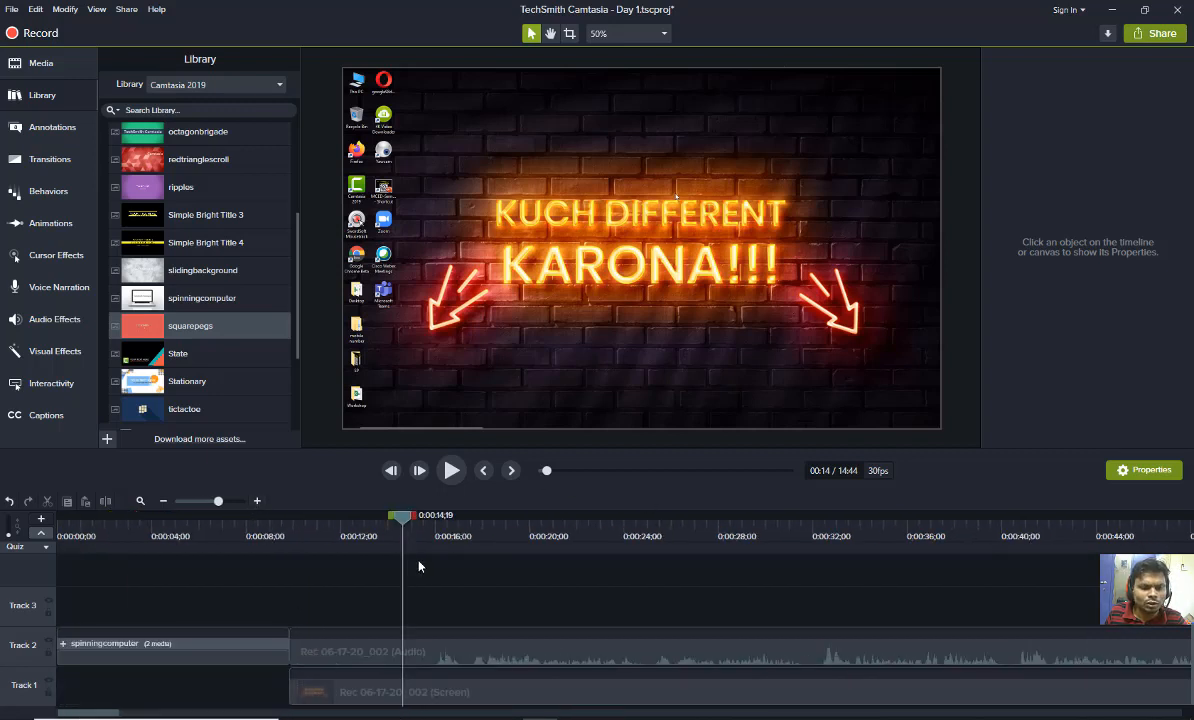
drag(407, 518, 434, 530)
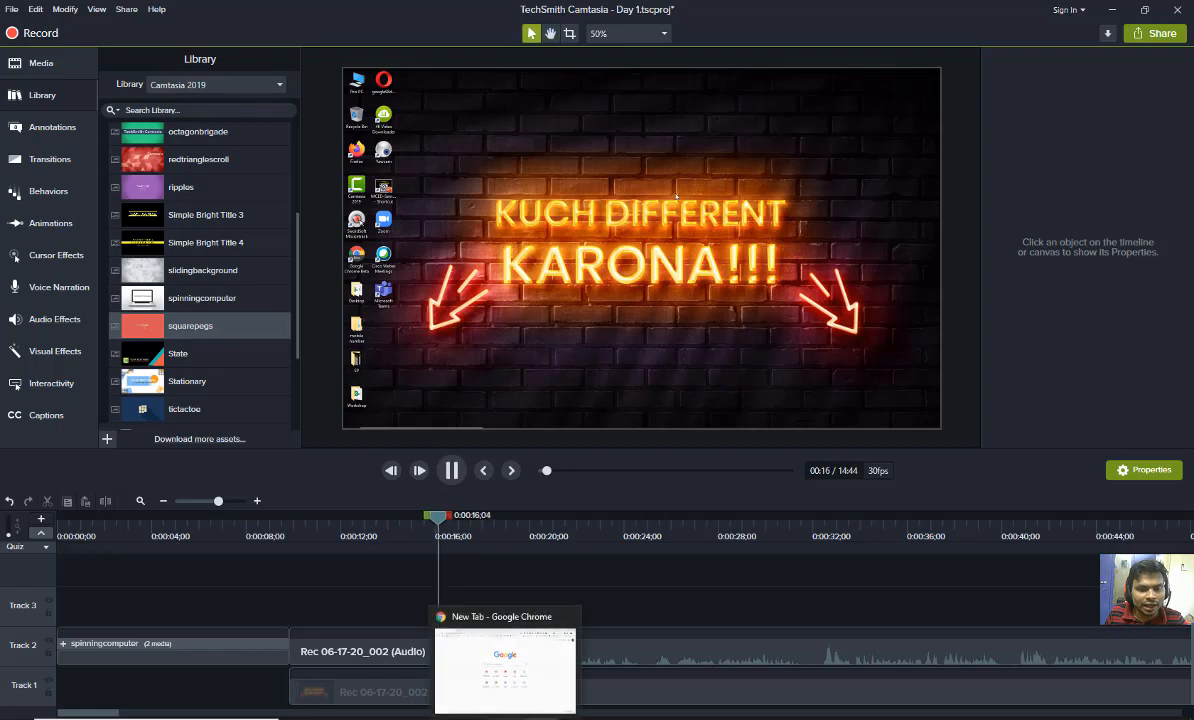
key(space)
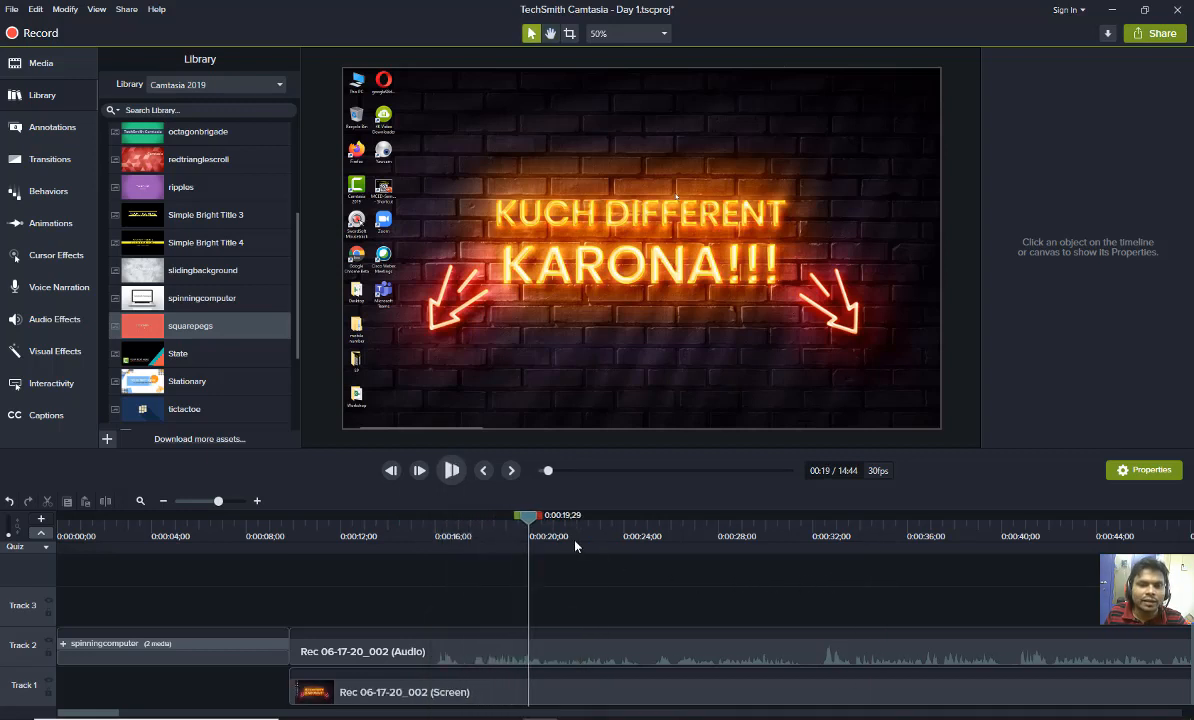
key(space)
drag(534, 524, 437, 548)
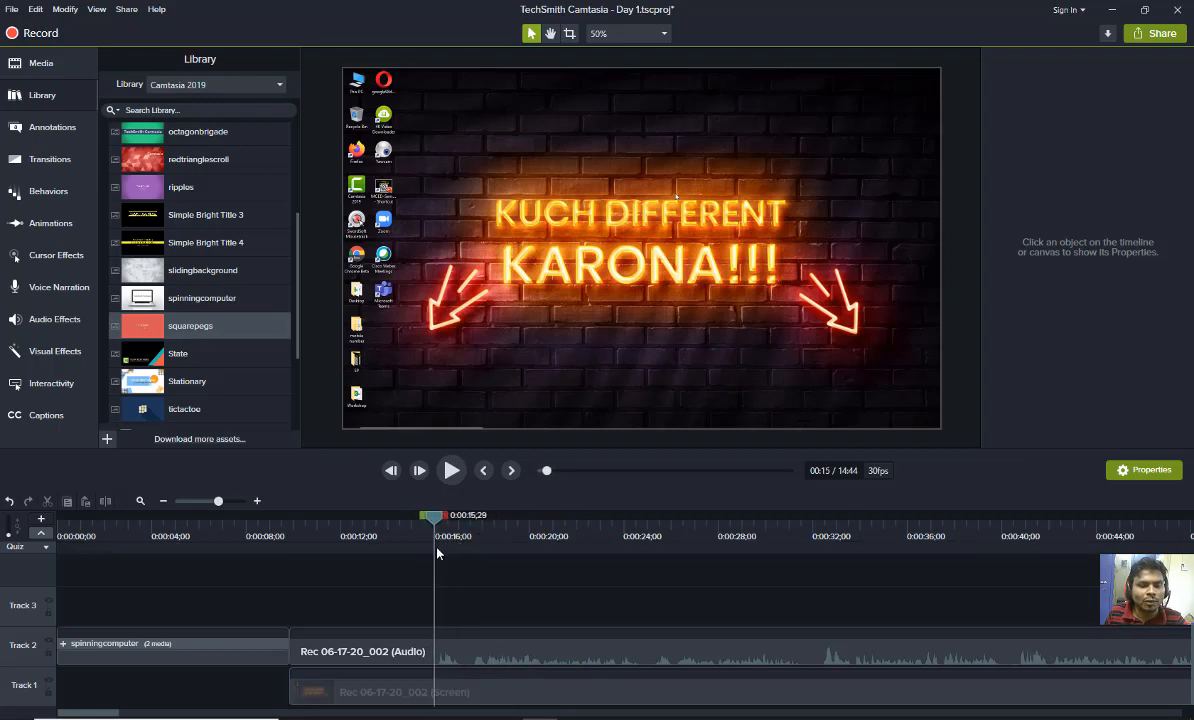
Delete the recording's audio clip on Track 2 and undo the deletion
click(378, 657)
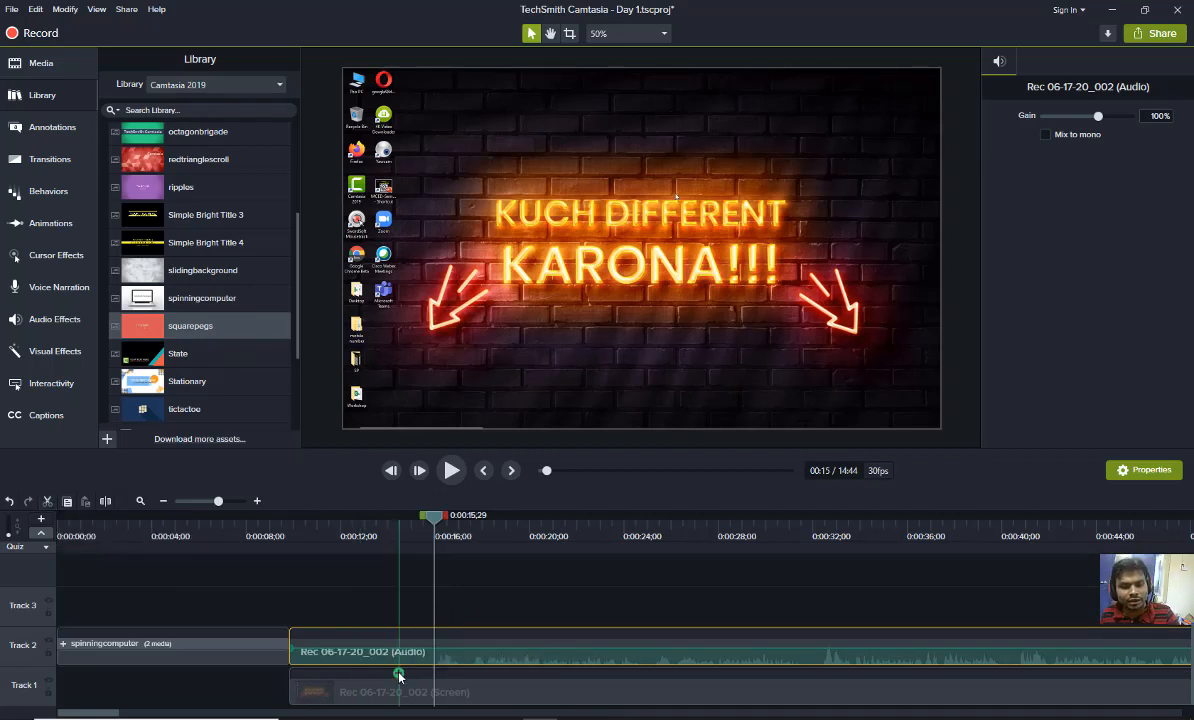
key(Delete)
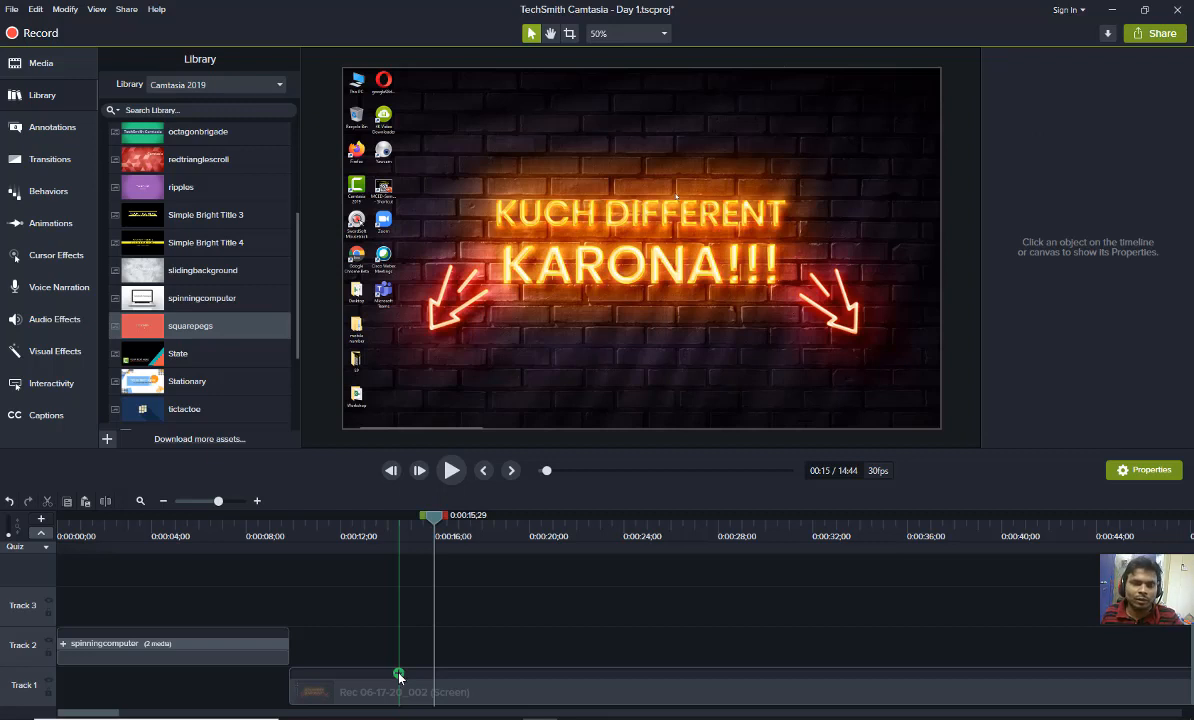
key(ctrl+z)
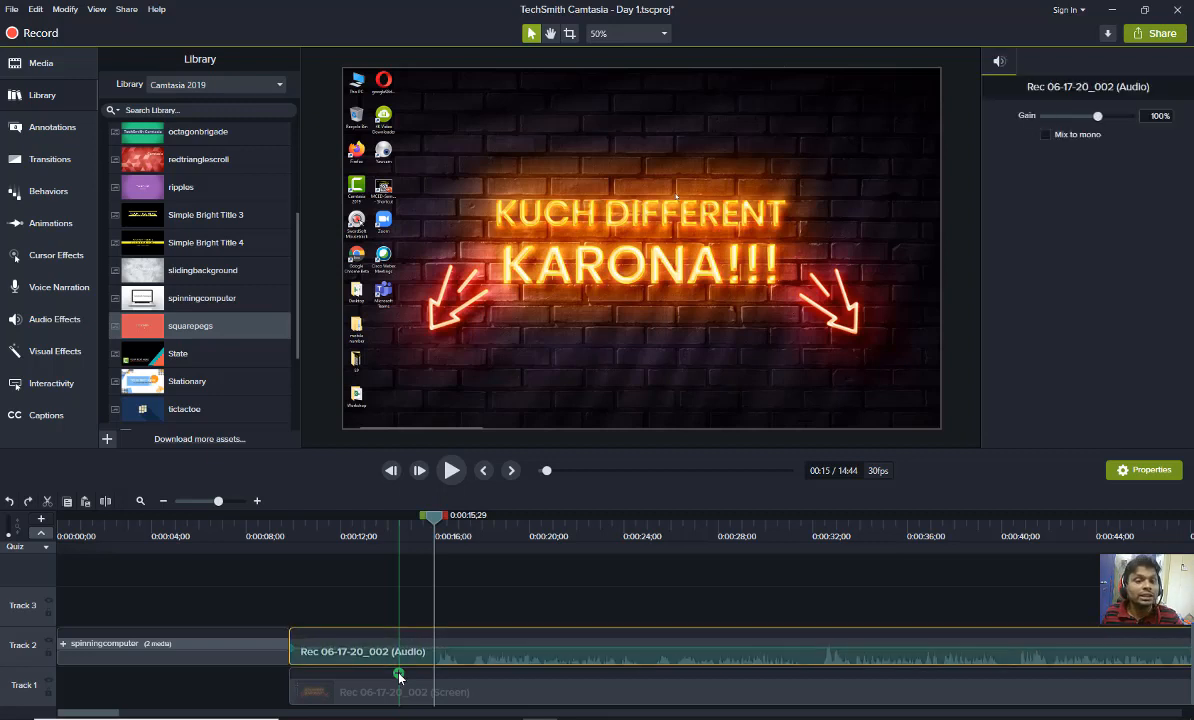
Split only the Track 2 audio clip at 0:00:15;29, undo the split, and reselect the audio clip
click(105, 501)
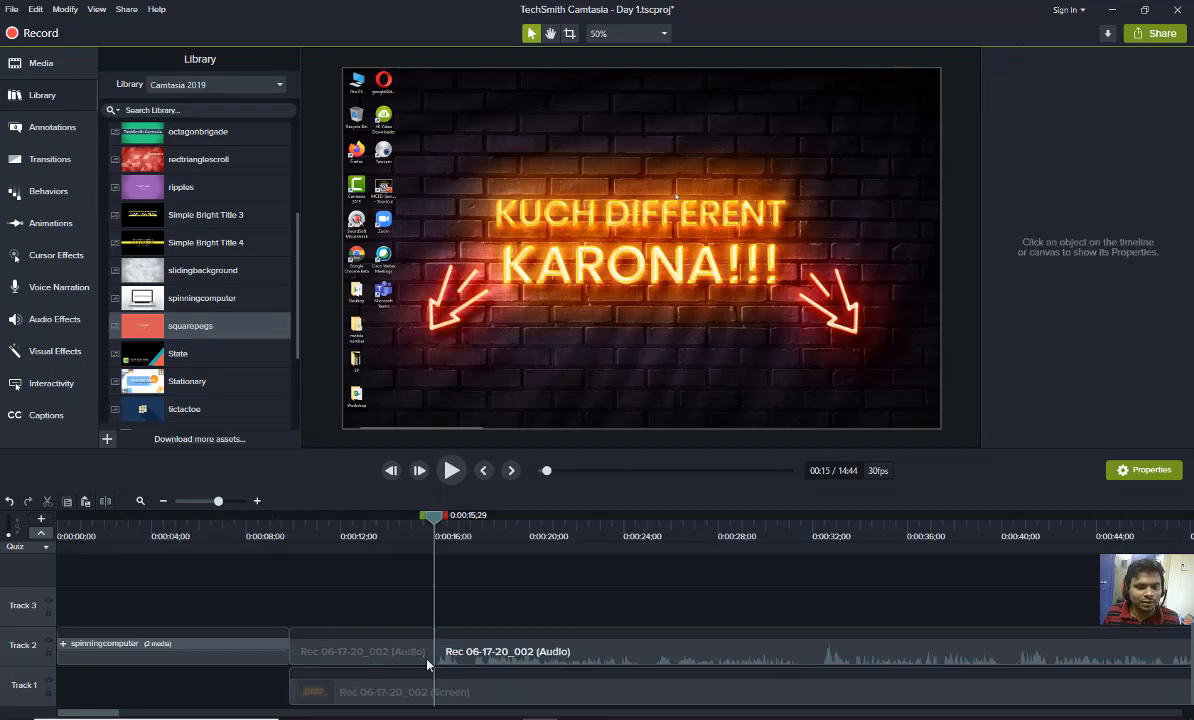
drag(421, 524, 400, 520)
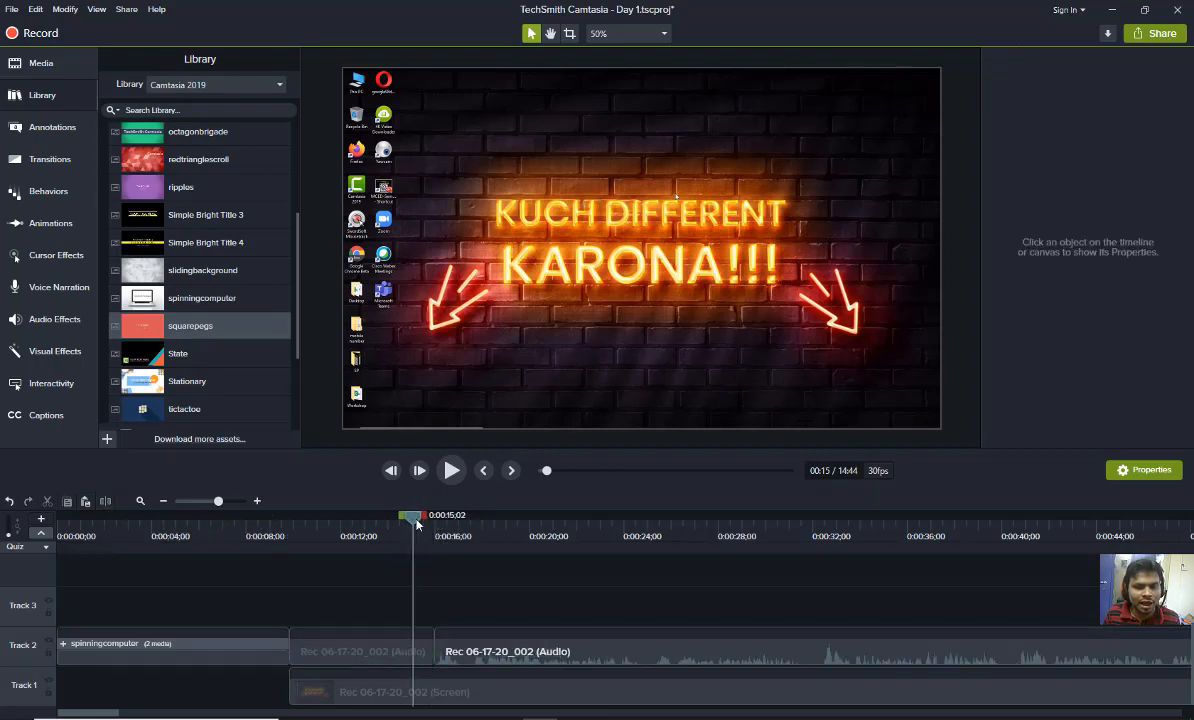
click(408, 655)
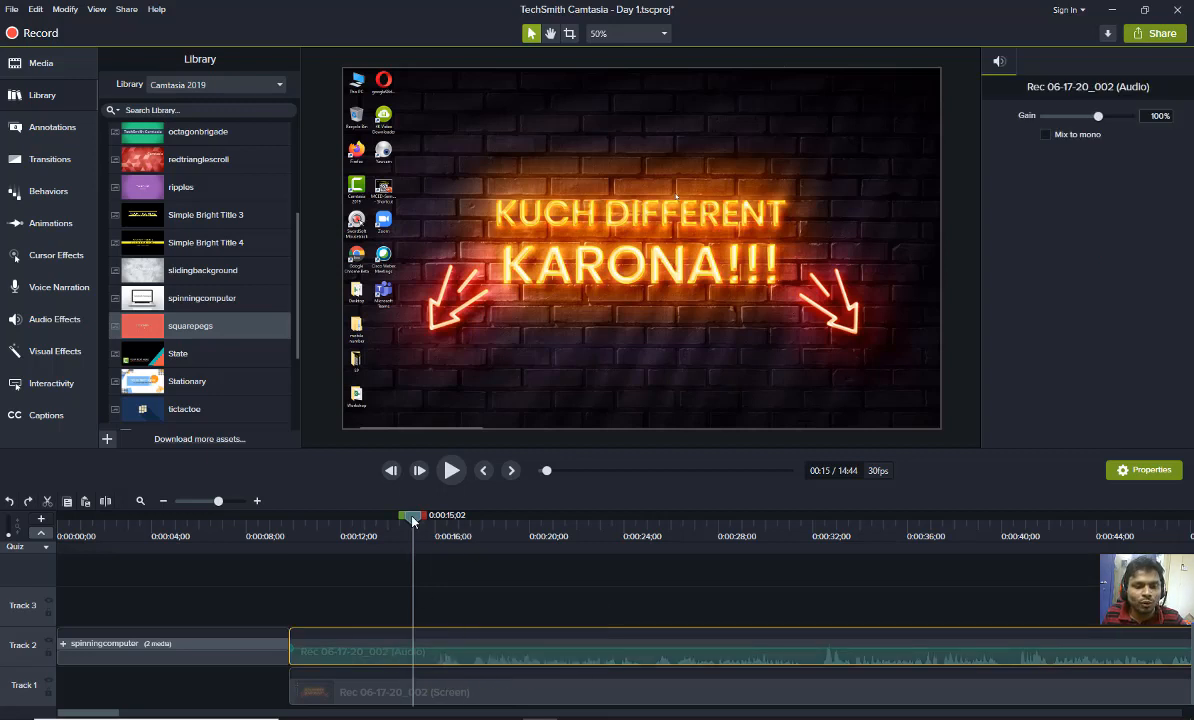
Split both the recording's audio and screen clips at 0:00:15;26
drag(413, 521, 432, 532)
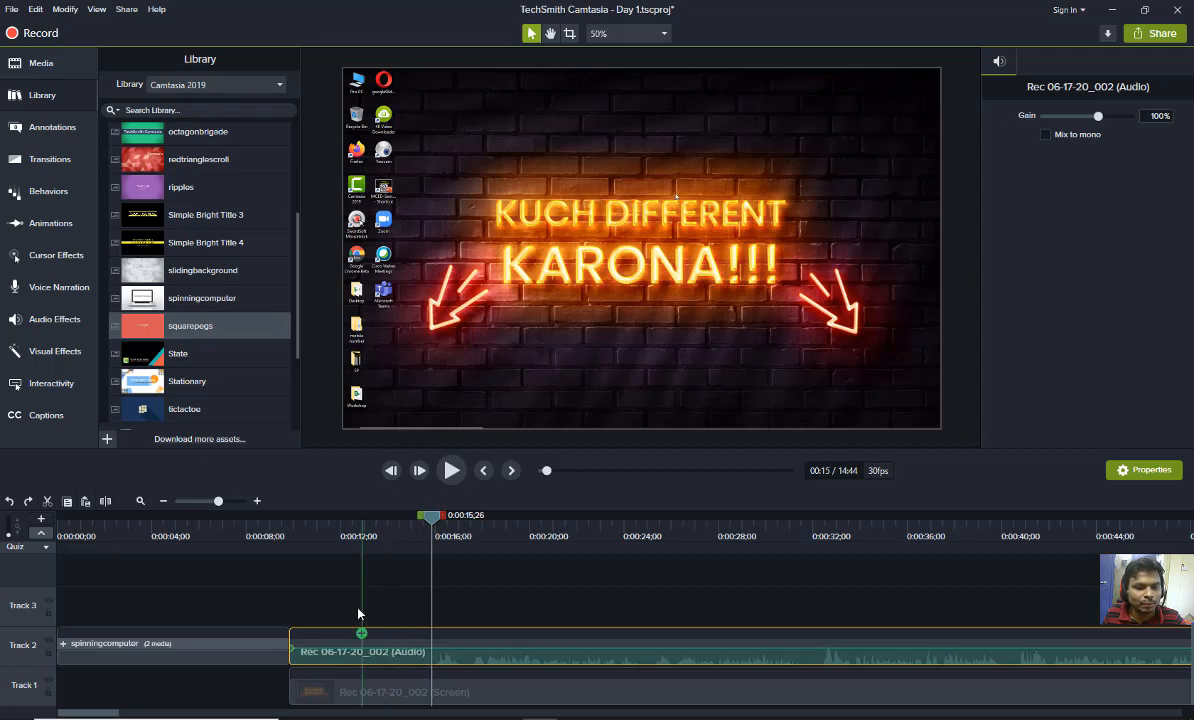
drag(358, 604, 375, 714)
mouse_move(366, 718)
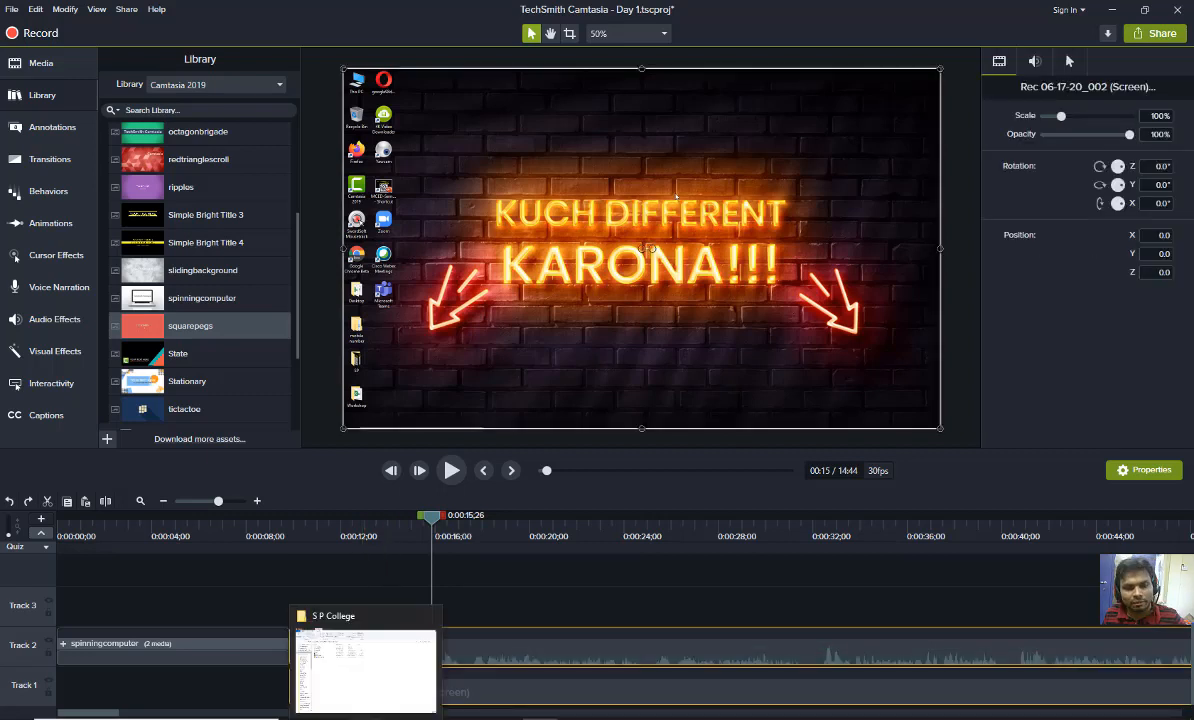
key(s)
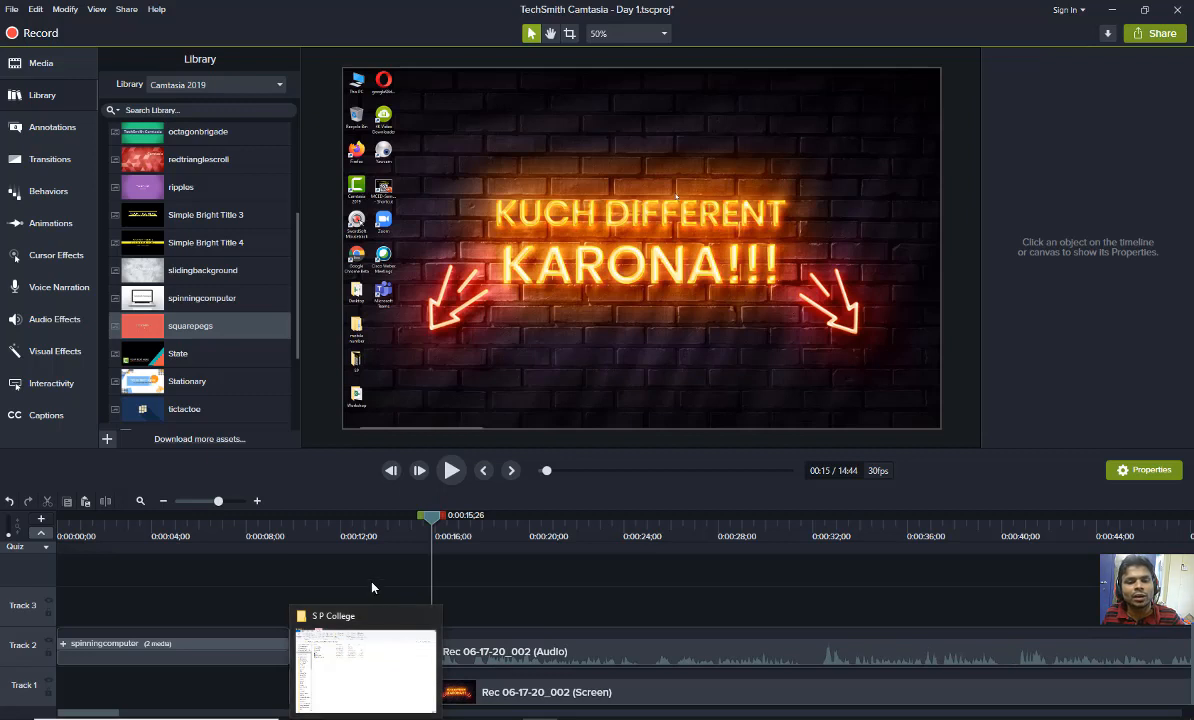
Delete the recording's audio and screen segments before the split, and move the remaining clips against the intro's end
drag(368, 580, 378, 697)
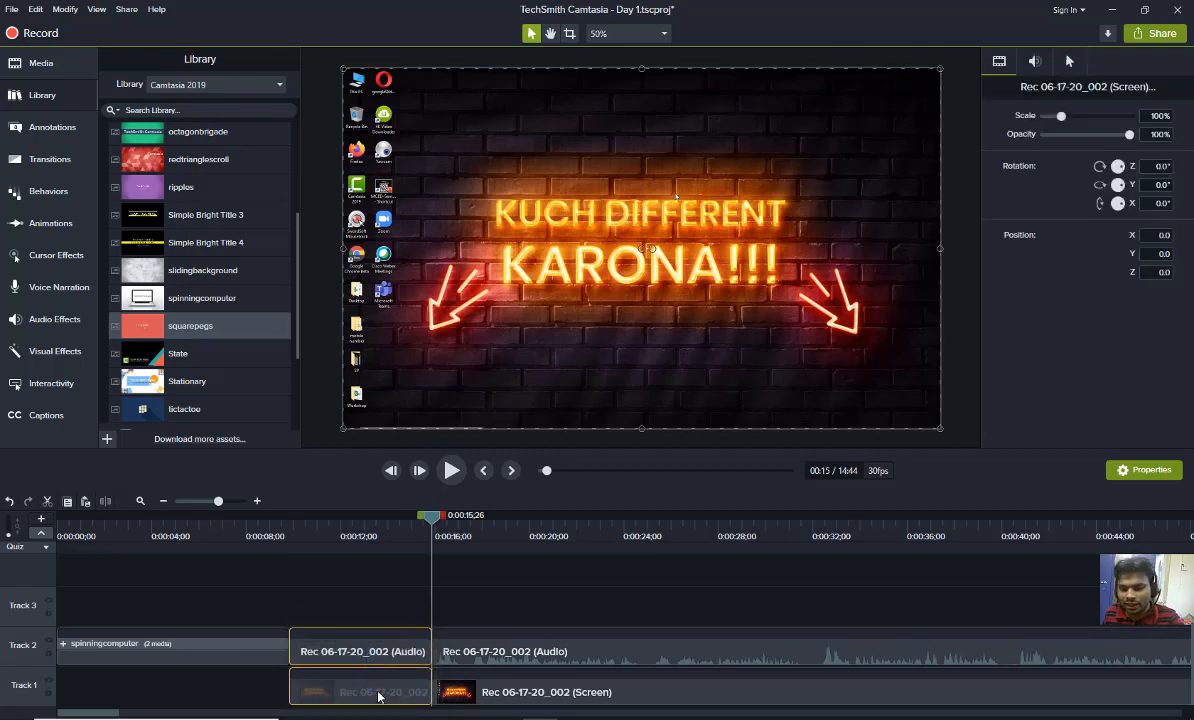
key(Delete)
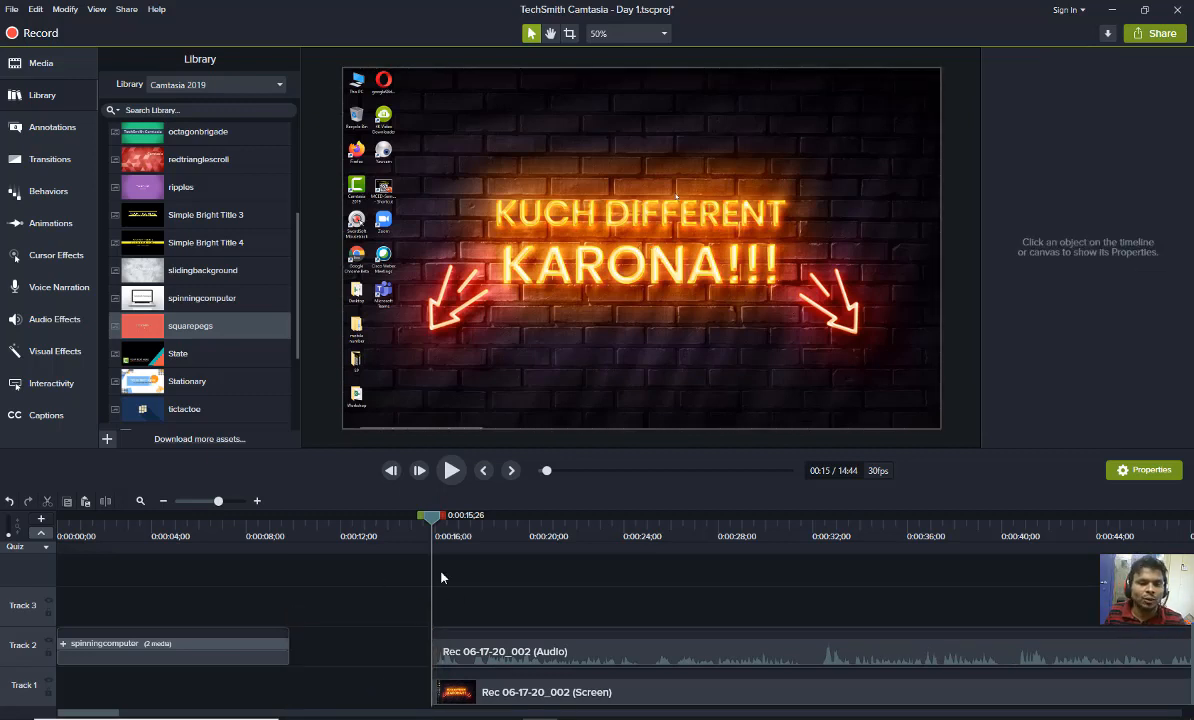
drag(474, 573, 364, 698)
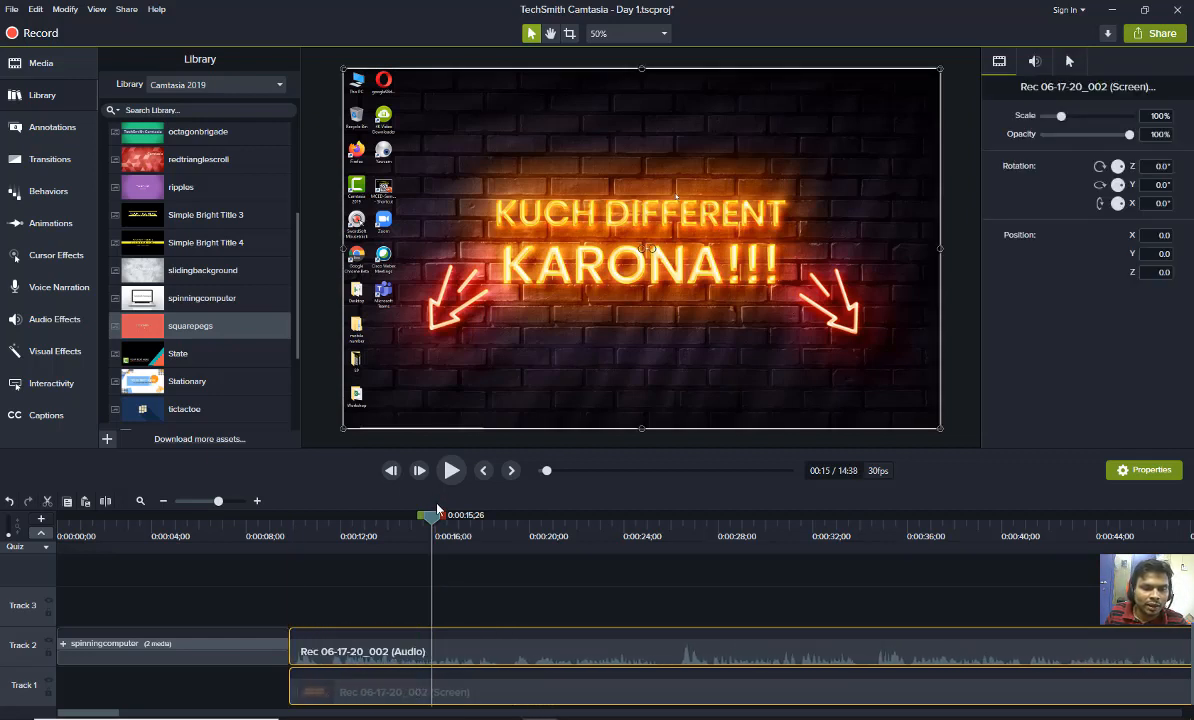
Play from 0:00:08;27 through the join between intro and trimmed recording, pausing at about 14 seconds
drag(432, 514, 267, 514)
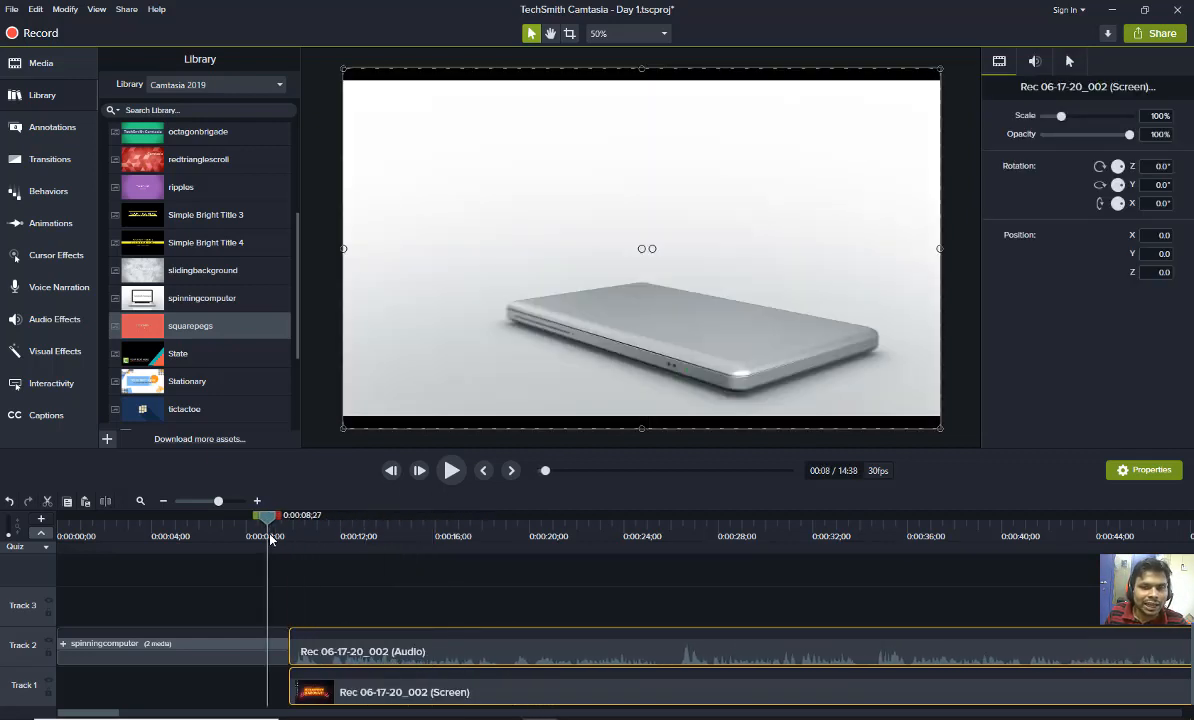
key(space)
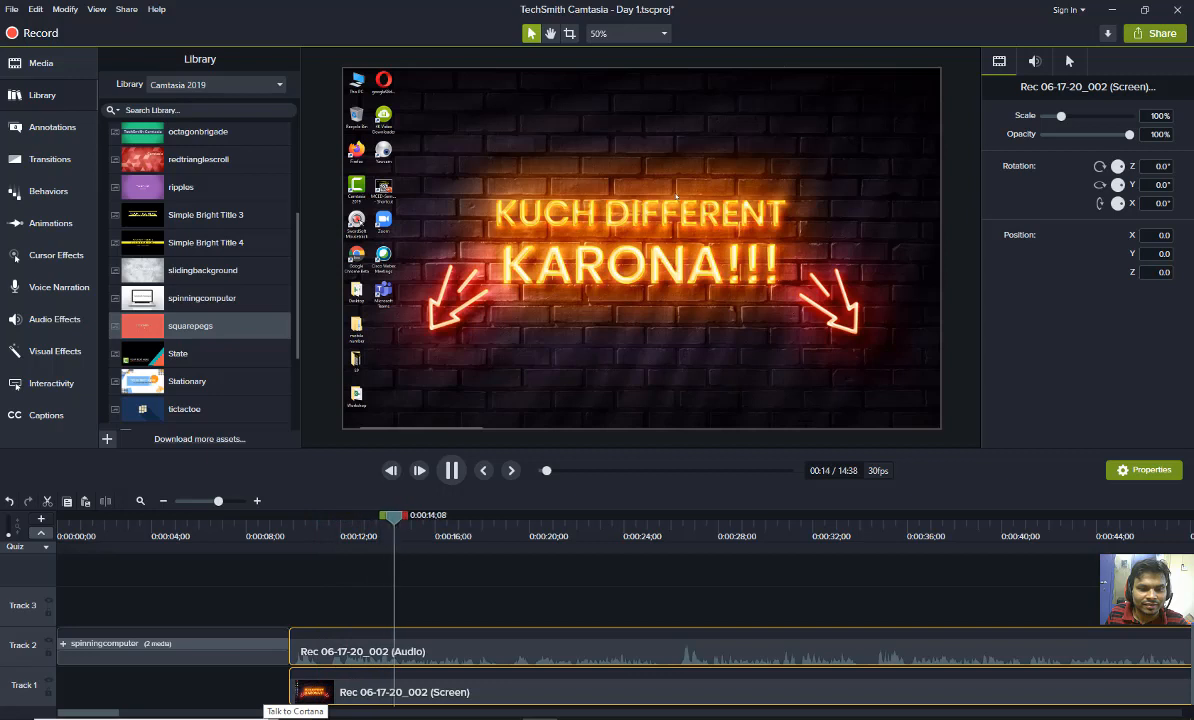
key(space)
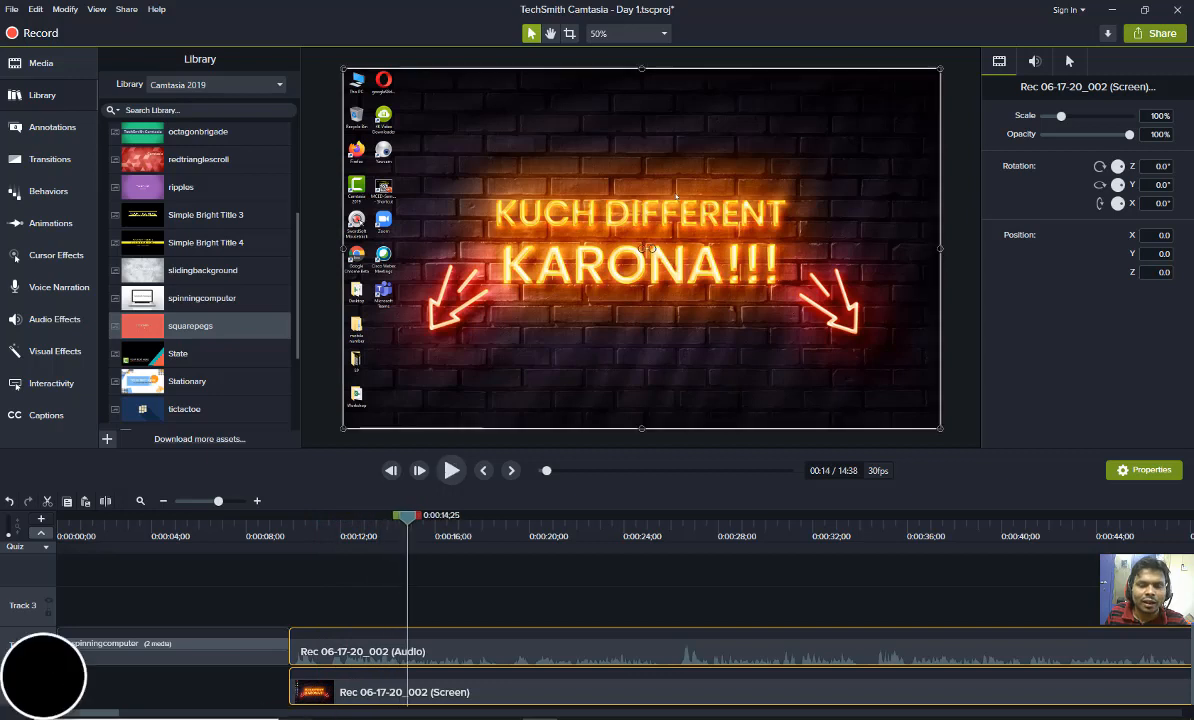
Raise the Track 2 audio clip's gain to 147% and play until about 16 seconds
click(476, 664)
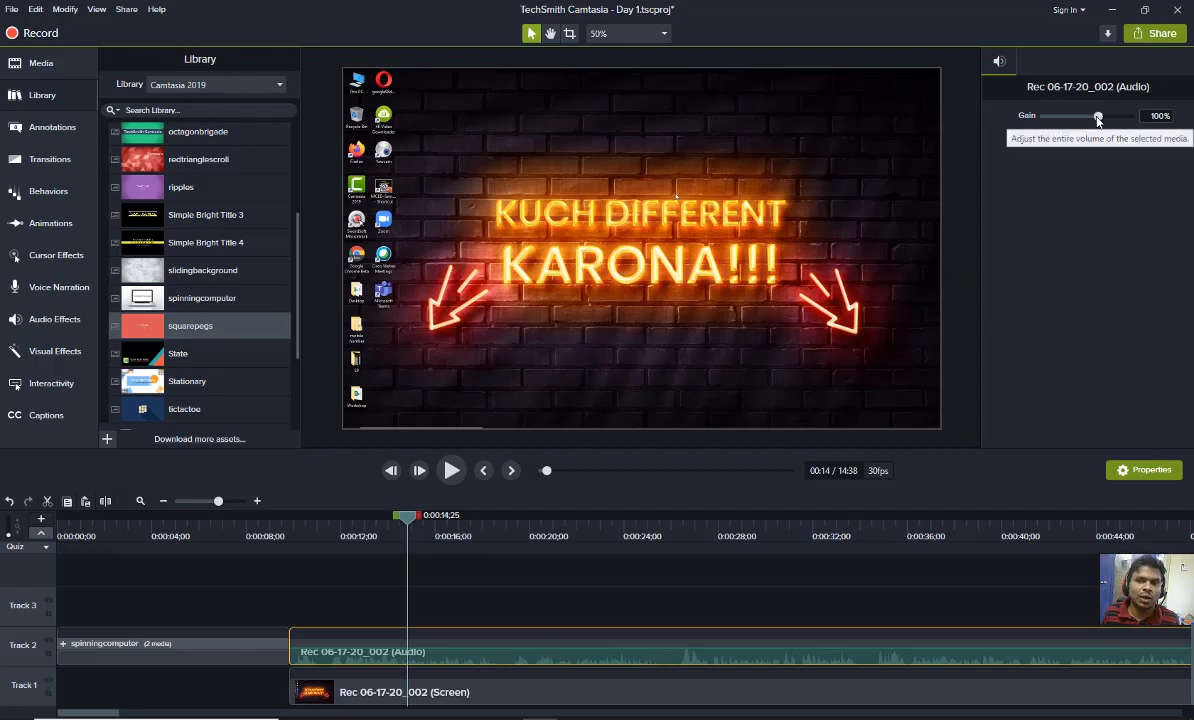
drag(1099, 117, 1109, 116)
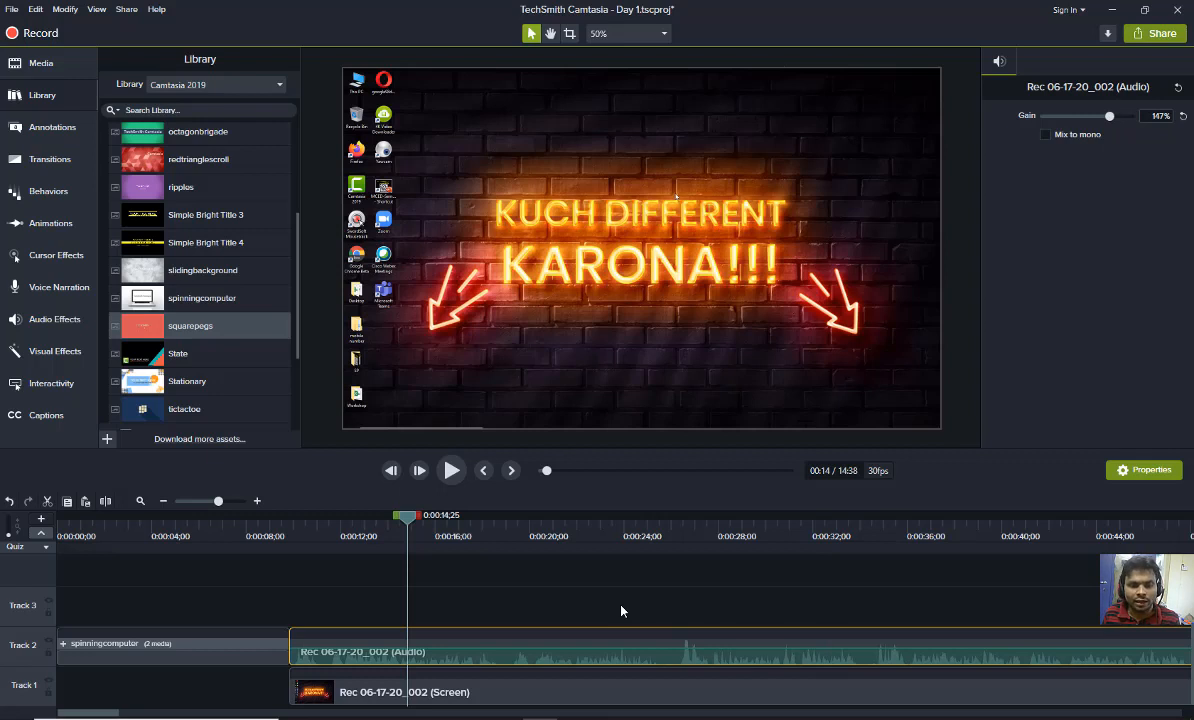
key(space)
key(space)
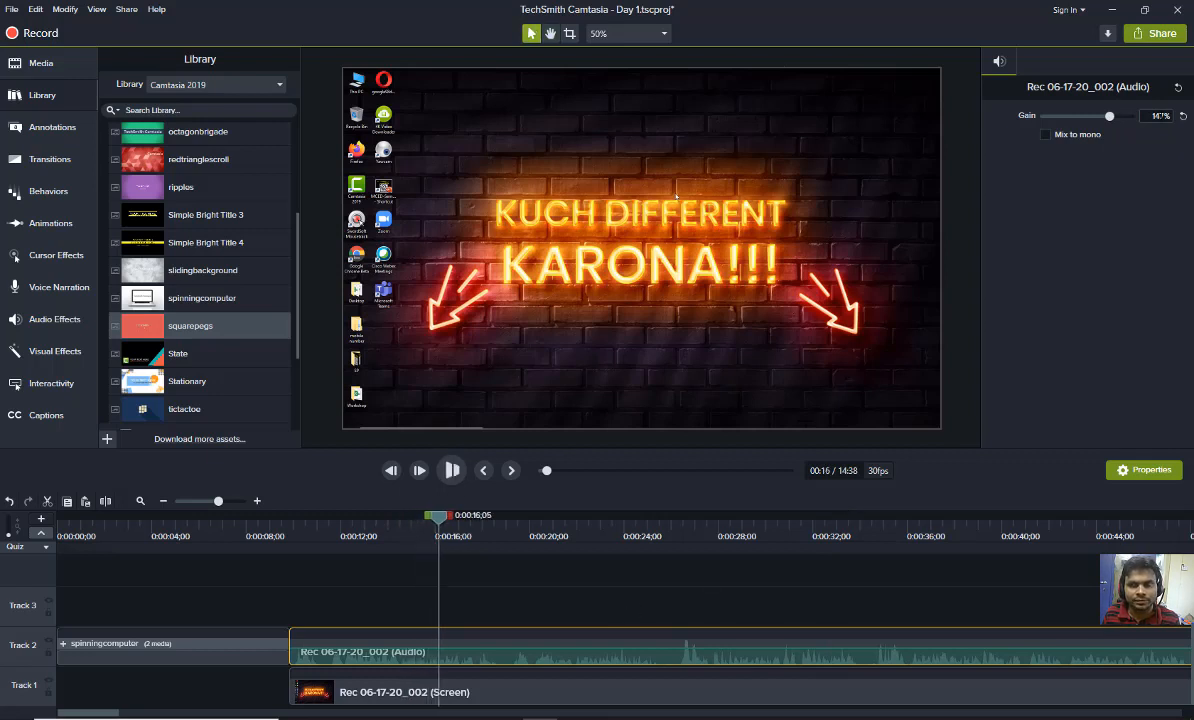
Raise the audio clip's gain to 250% and play until about 18 seconds
drag(1113, 117, 1146, 125)
key(space)
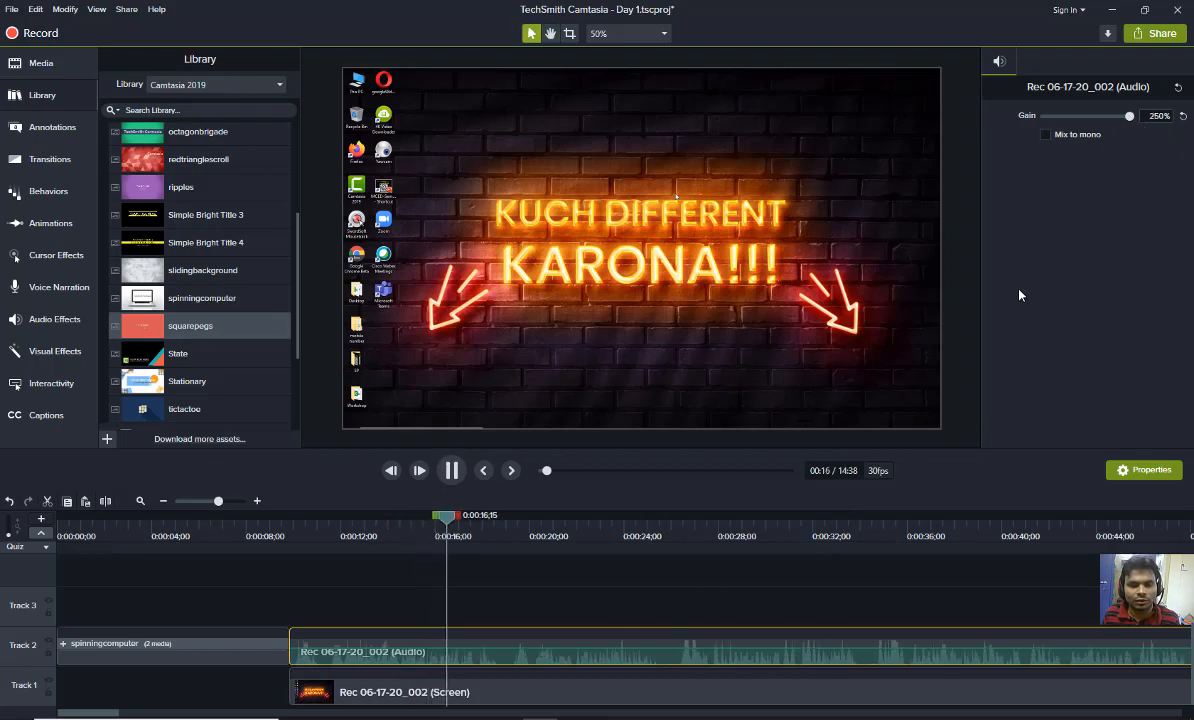
key(space)
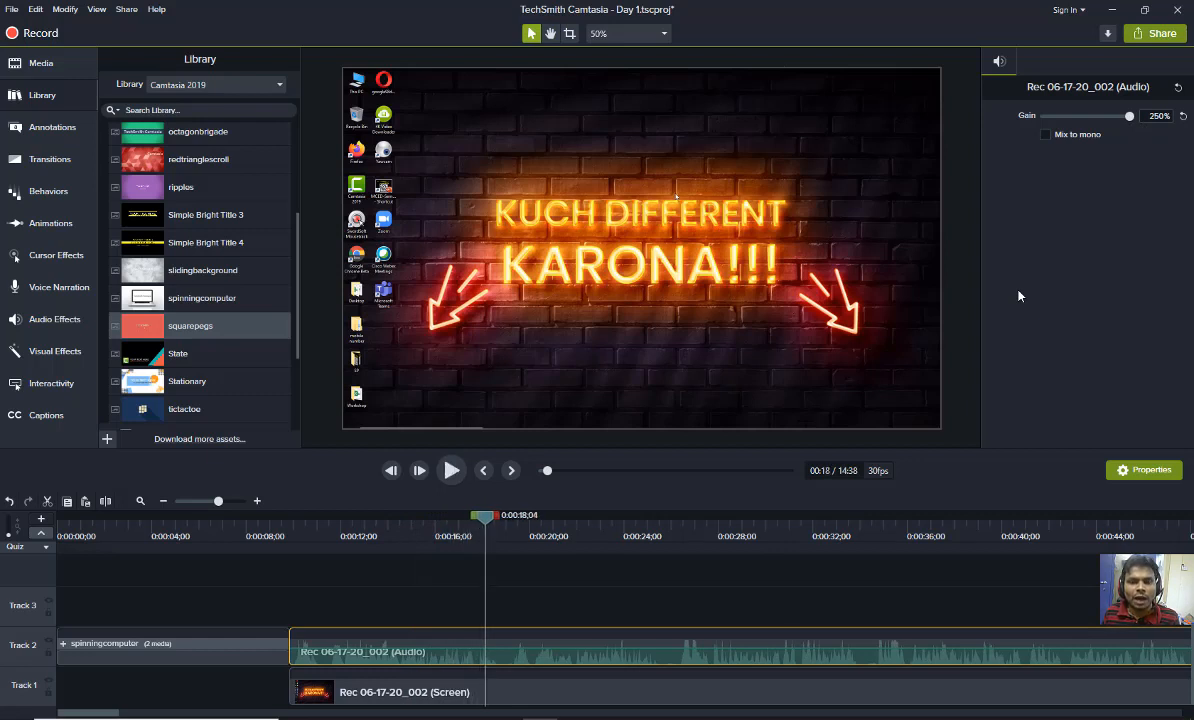
Set the audio clip's gain to 100%
double_click(1154, 120)
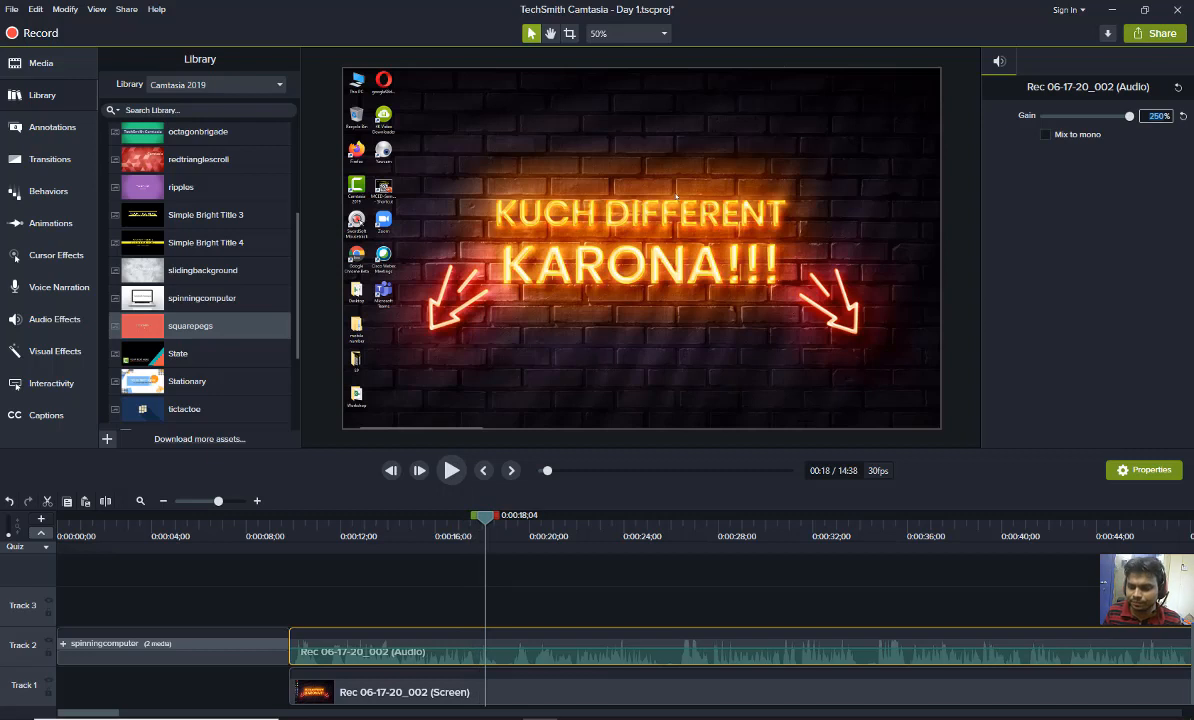
text(100)
key(Return)
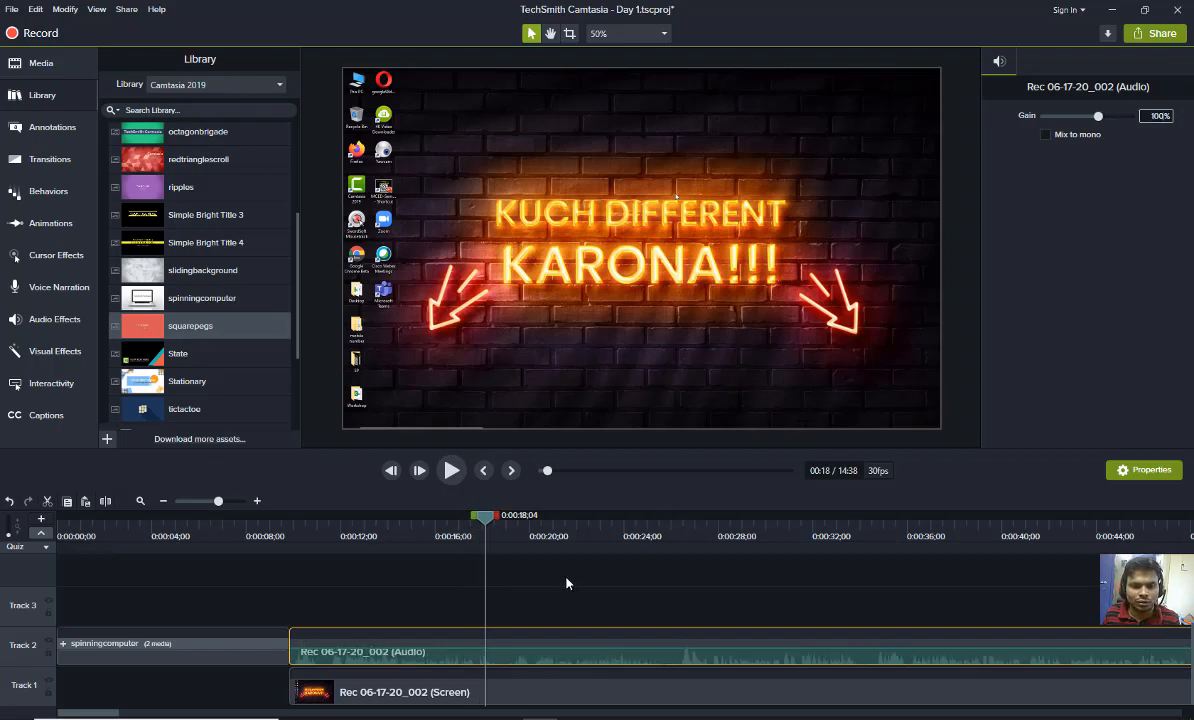
Set the audio clip's gain to 150%, play from 0:00:11;14 to check it, and return the playhead to 0:00:11;17
drag(485, 516, 330, 557)
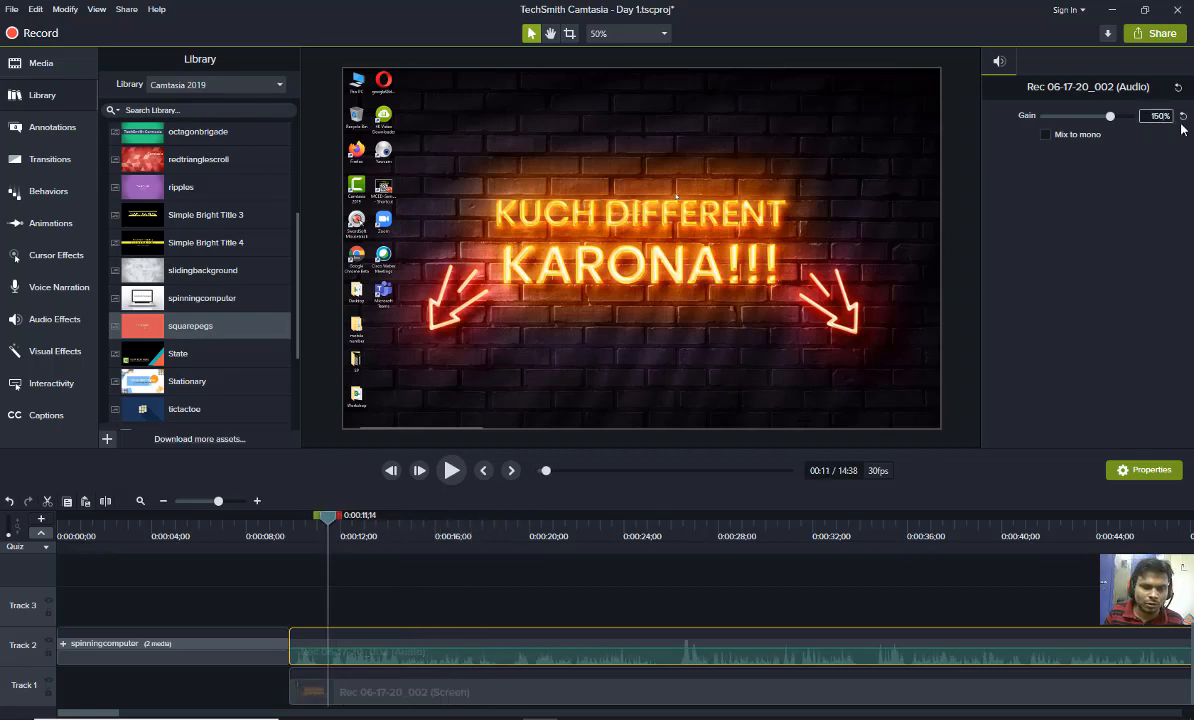
click(635, 566)
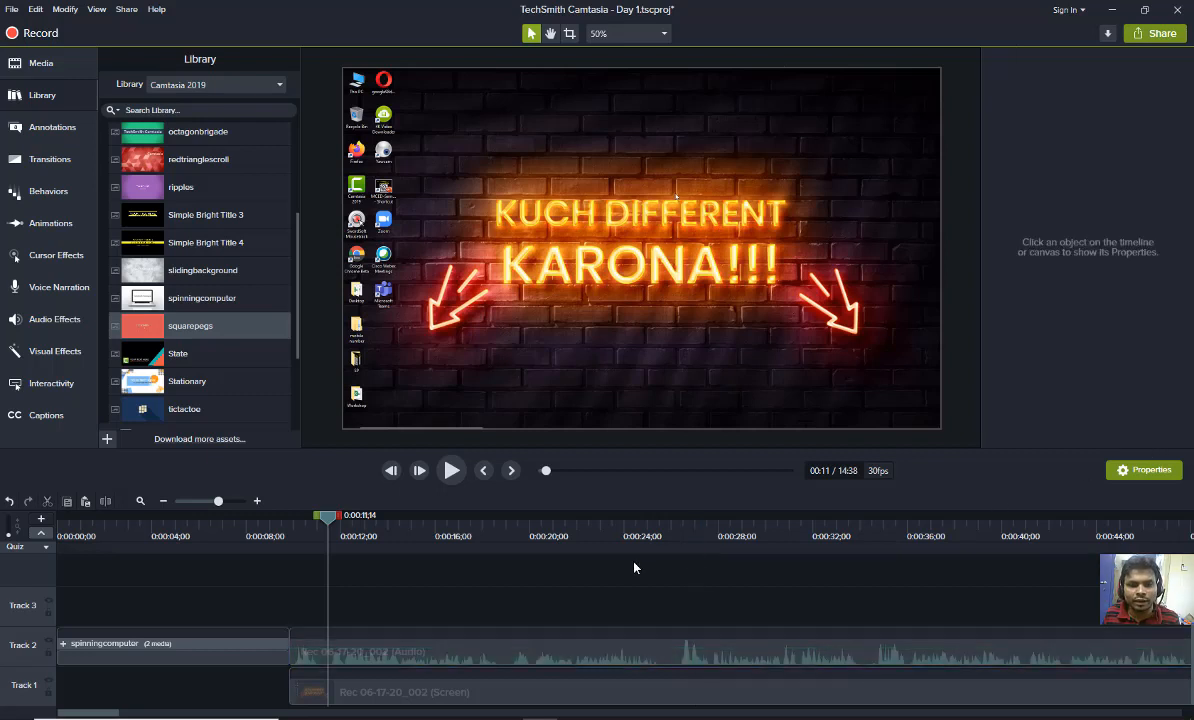
key(space)
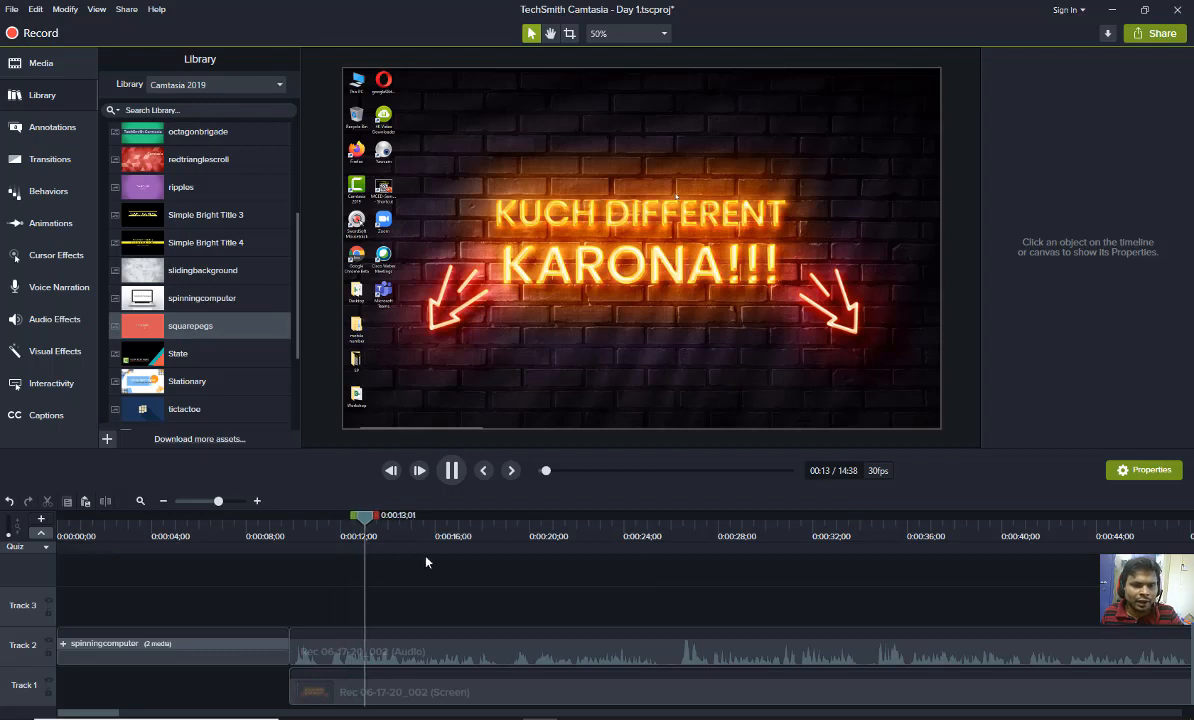
drag(366, 516, 330, 535)
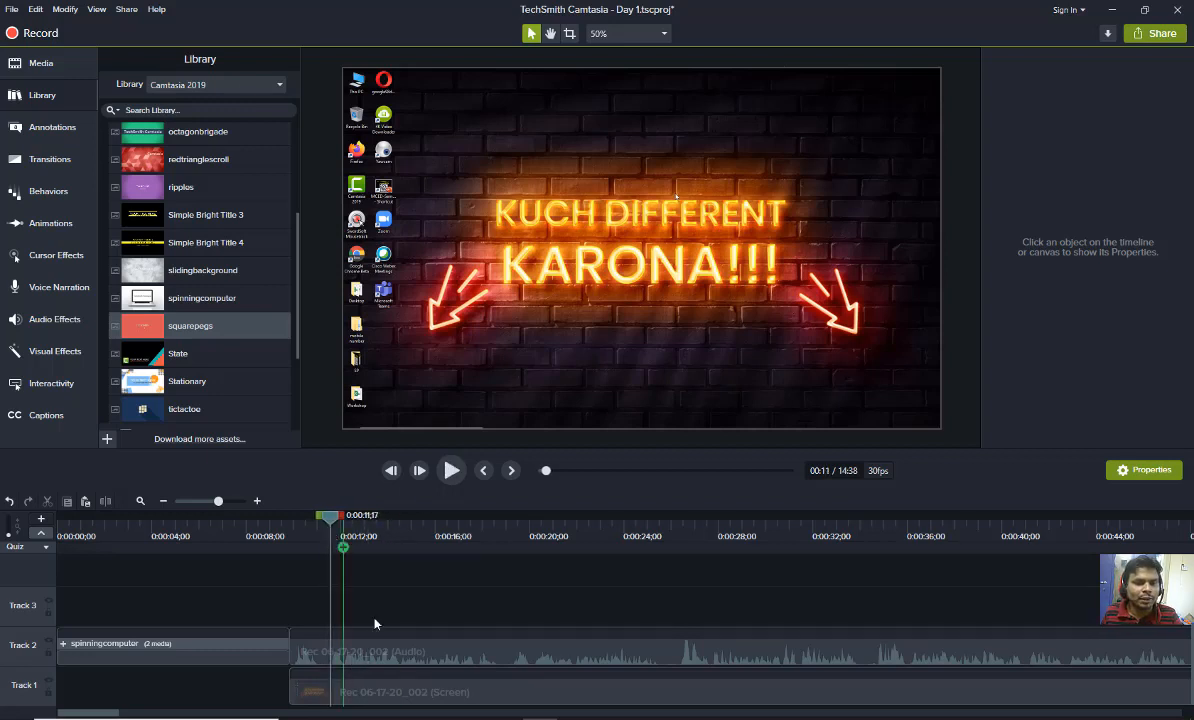
Split the Track 2 audio clip at 0:00:11;17 and 0:00:12;02 and delete the short segment between the cuts
click(388, 652)
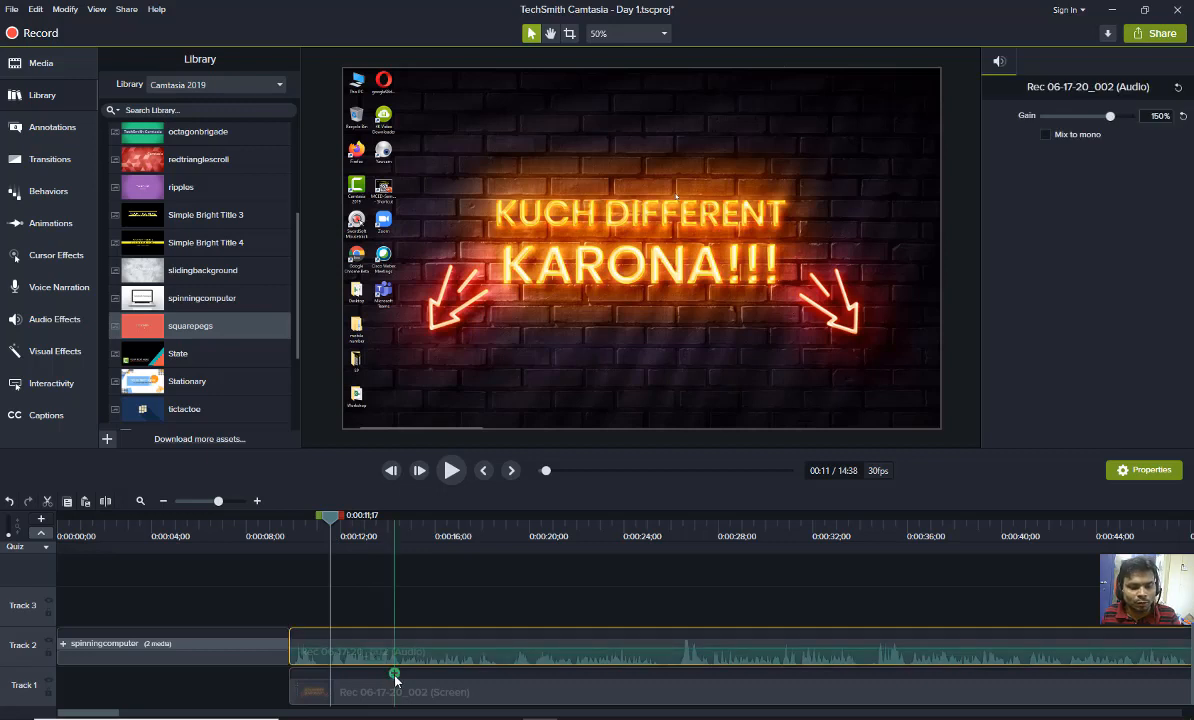
click(395, 678)
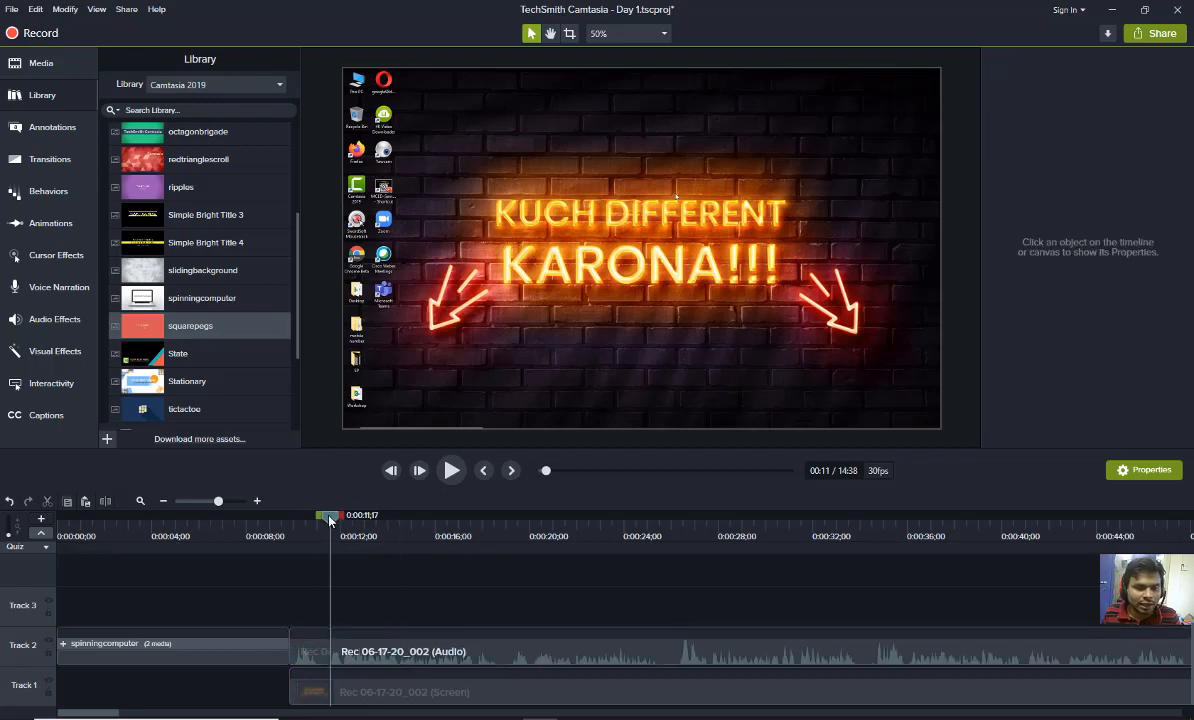
drag(330, 520, 343, 518)
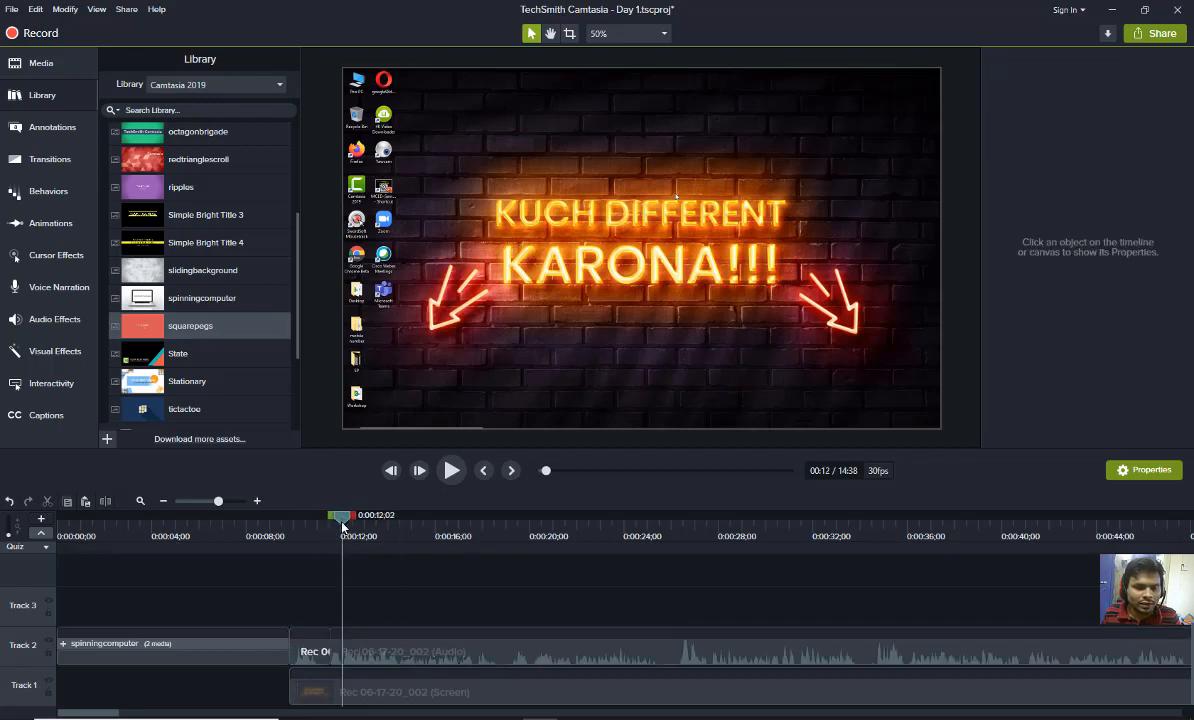
click(372, 656)
key(s)
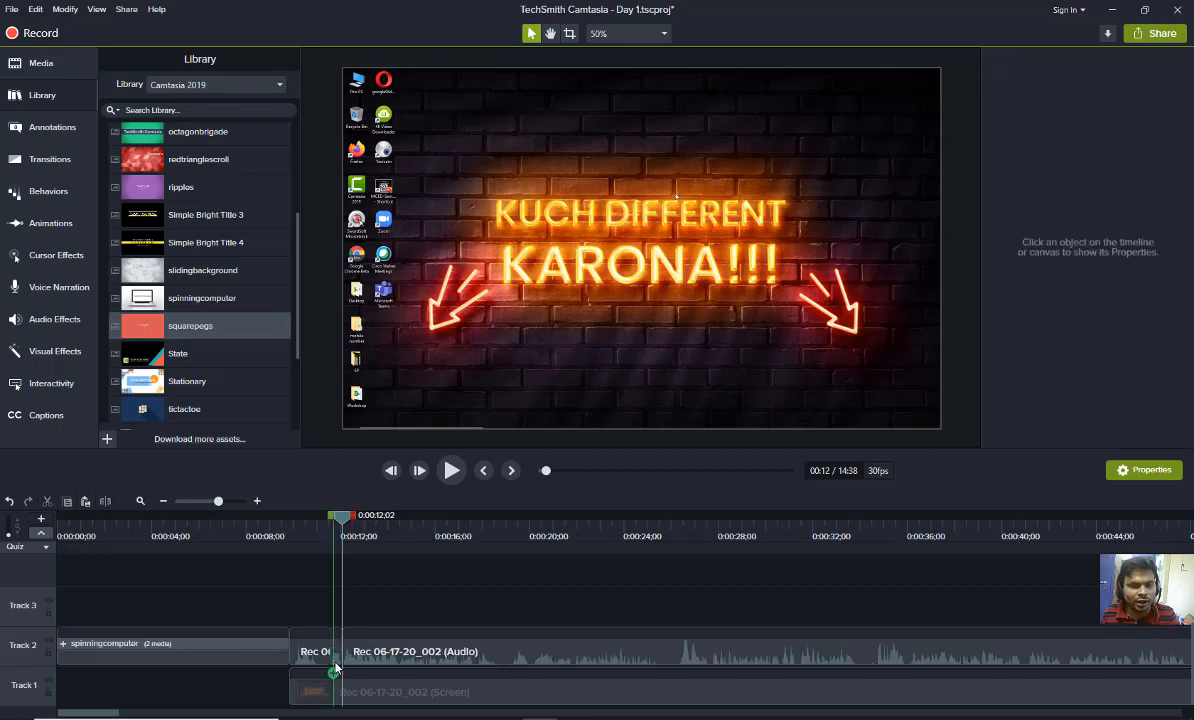
click(336, 658)
key(Delete)
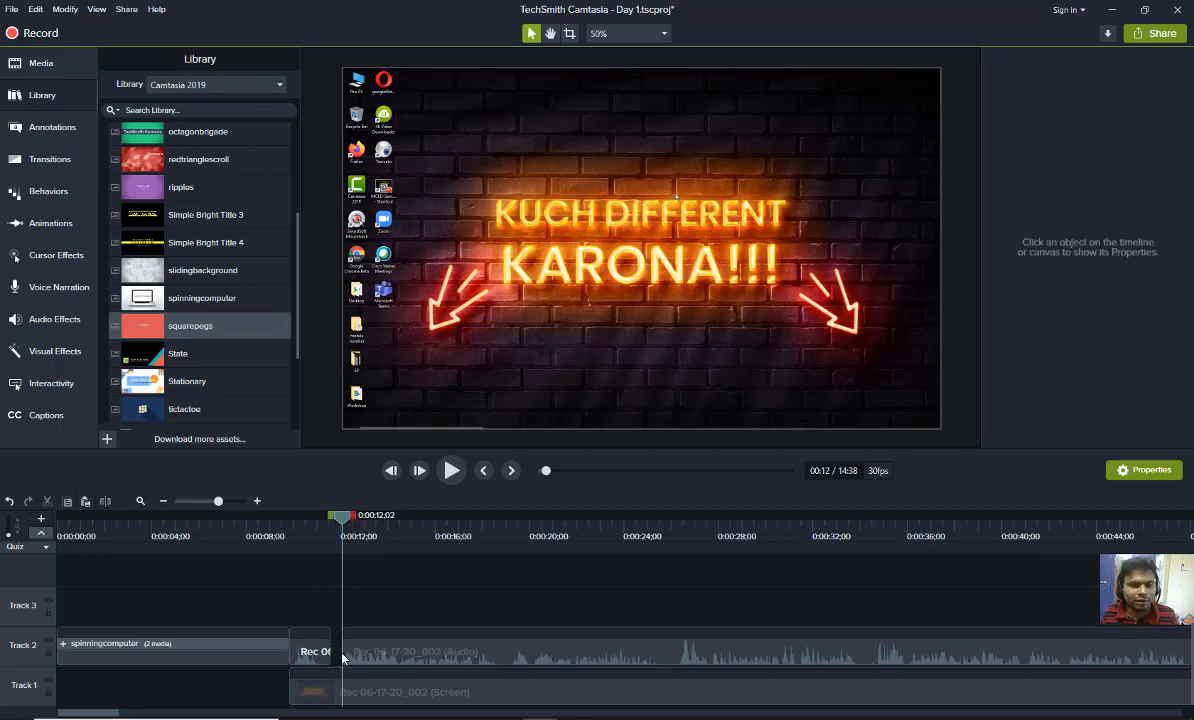
Play the timeline from 0:00:10;29 to 0:00:34;18 to check the audio around the removed segment
click(330, 518)
drag(330, 518, 322, 519)
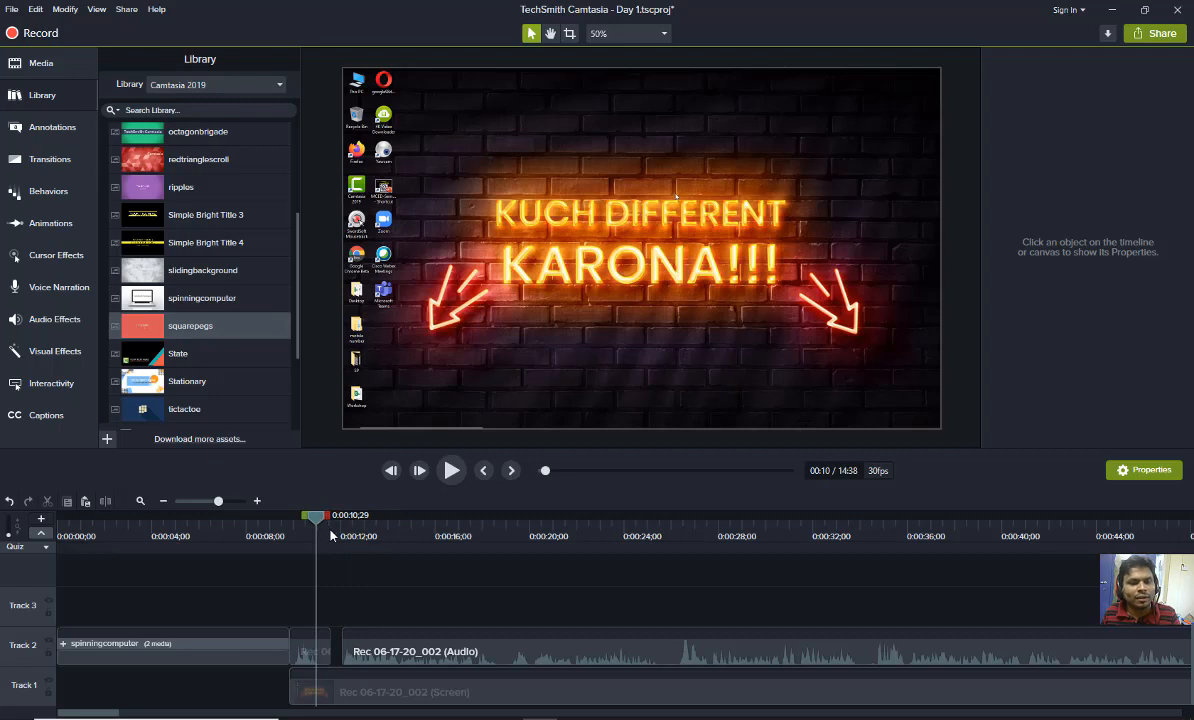
key(space)
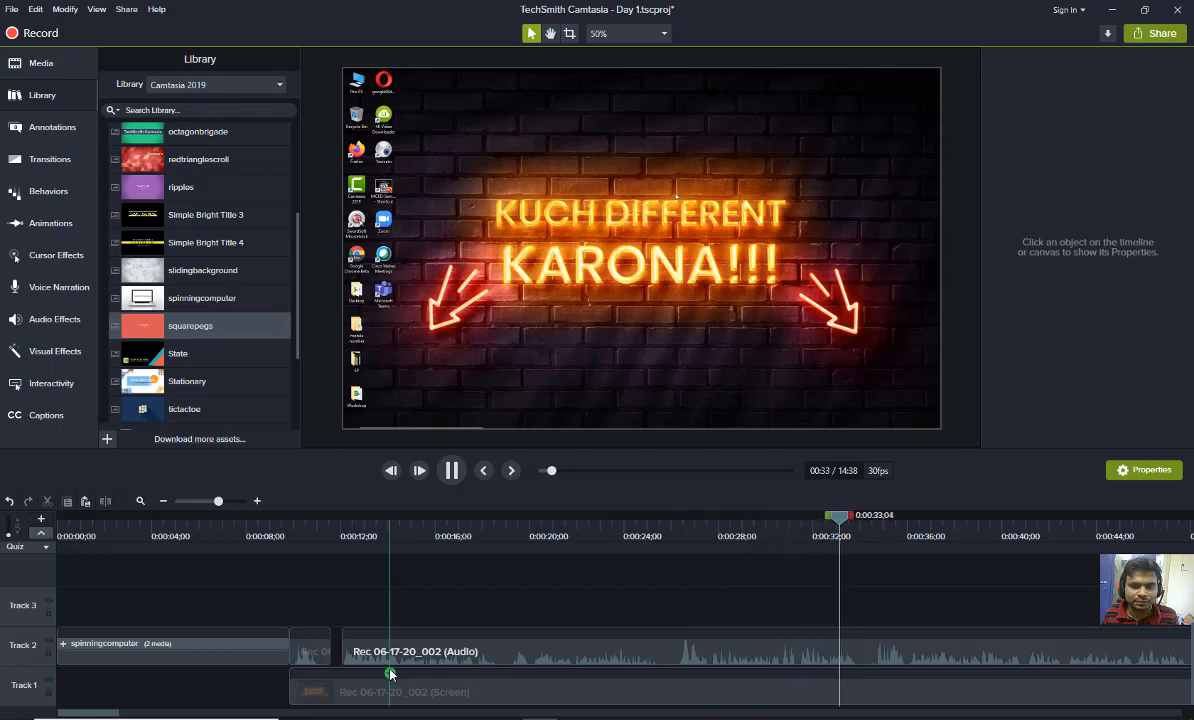
key(space)
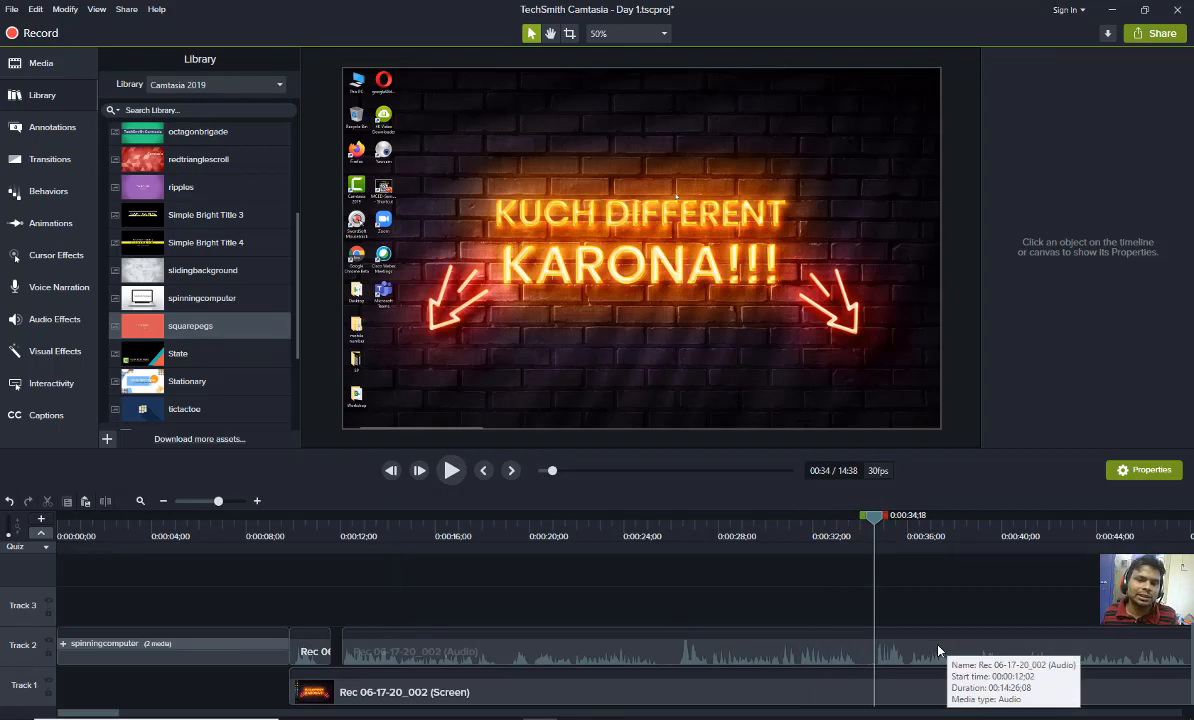
Review the recording further along, playing from 0:04:59;16 and again from about 0:05:25 until 0:05:26;10
click(259, 501)
click(162, 501)
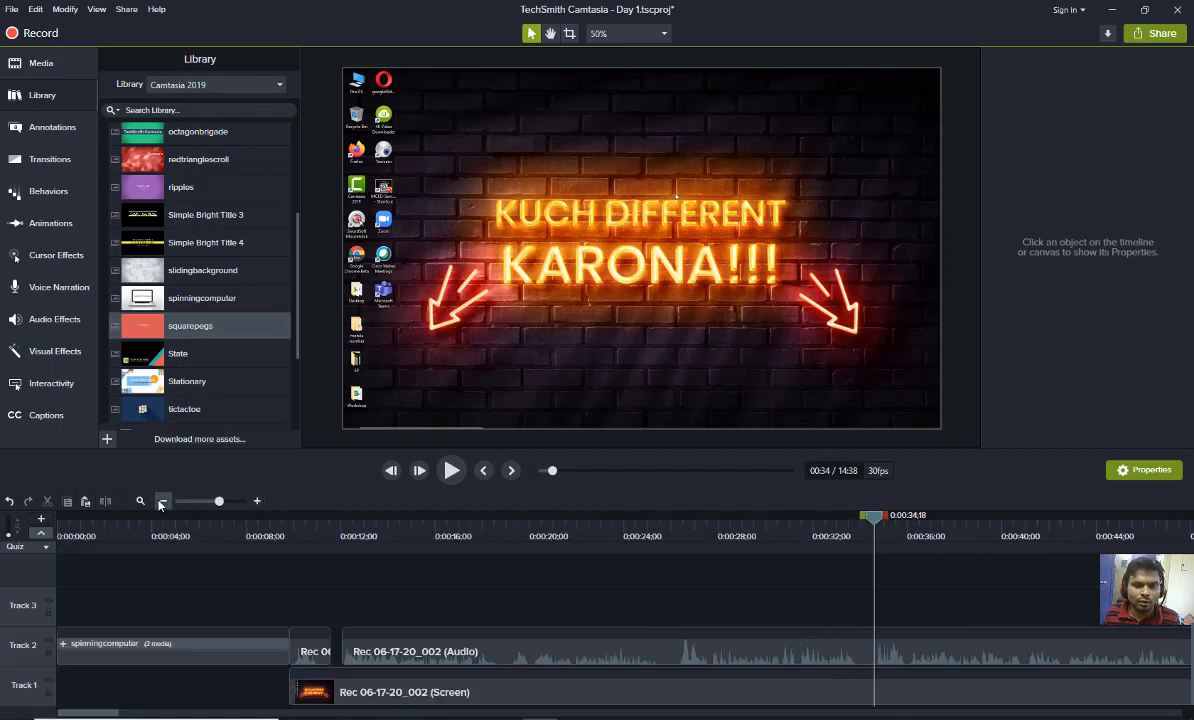
click(162, 501)
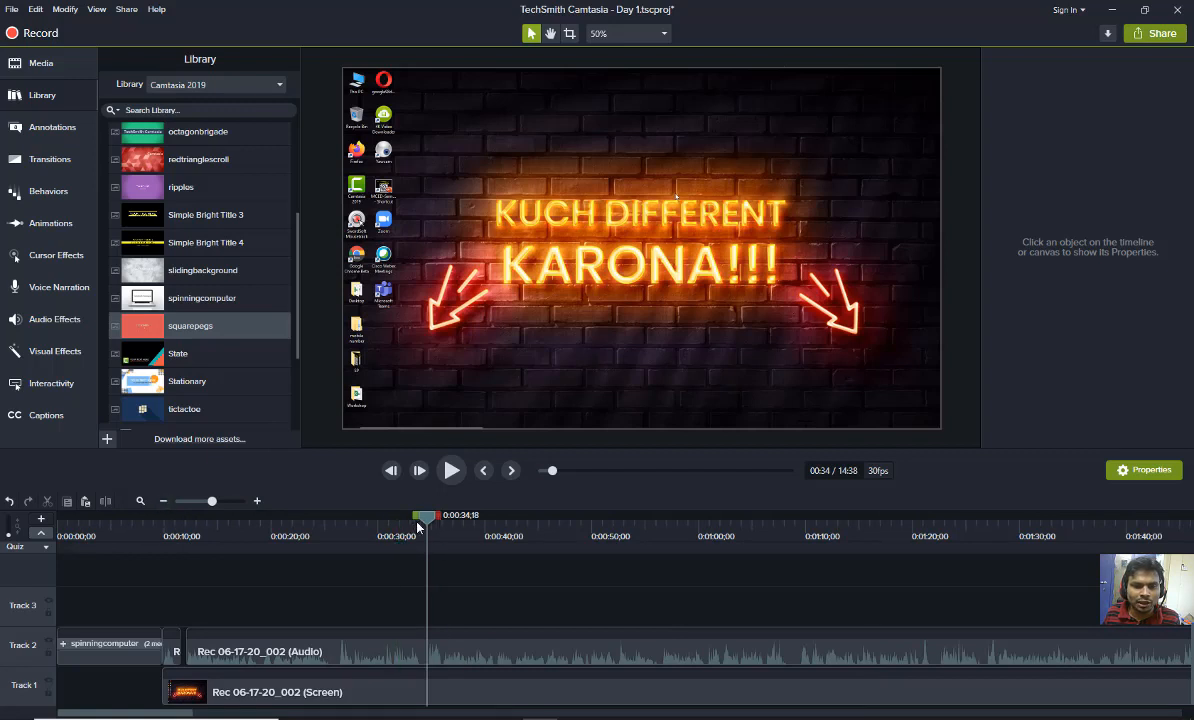
drag(427, 525, 965, 615)
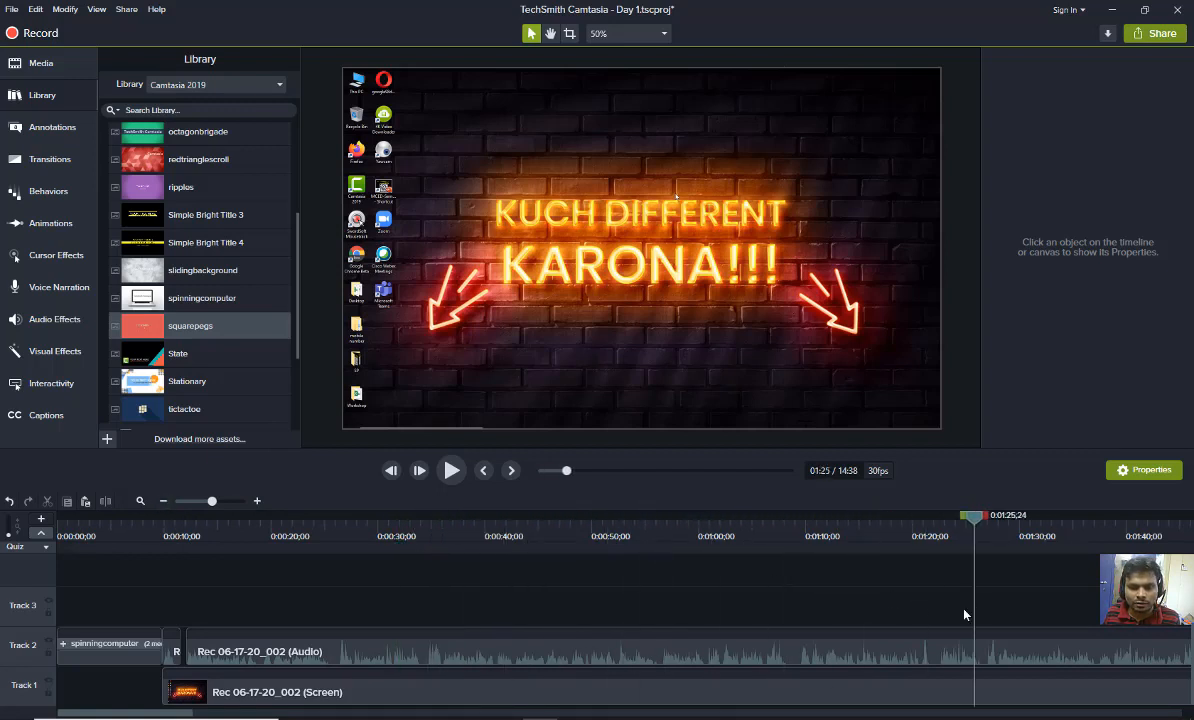
click(163, 502)
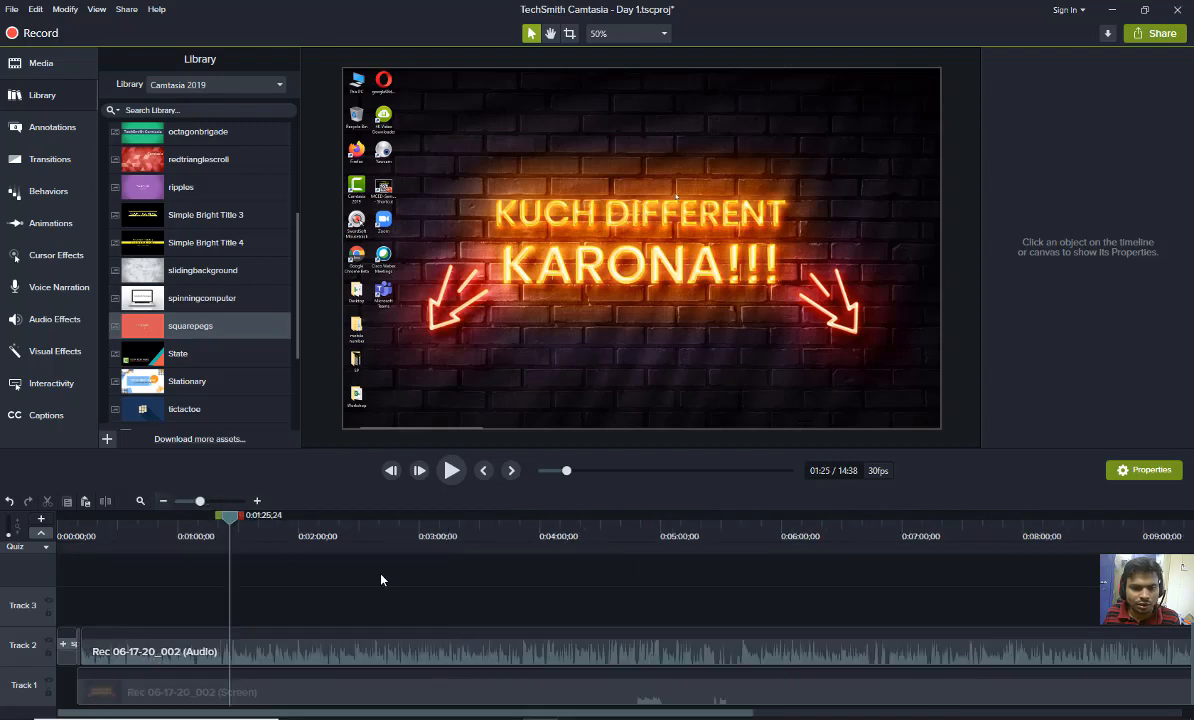
drag(229, 515, 663, 572)
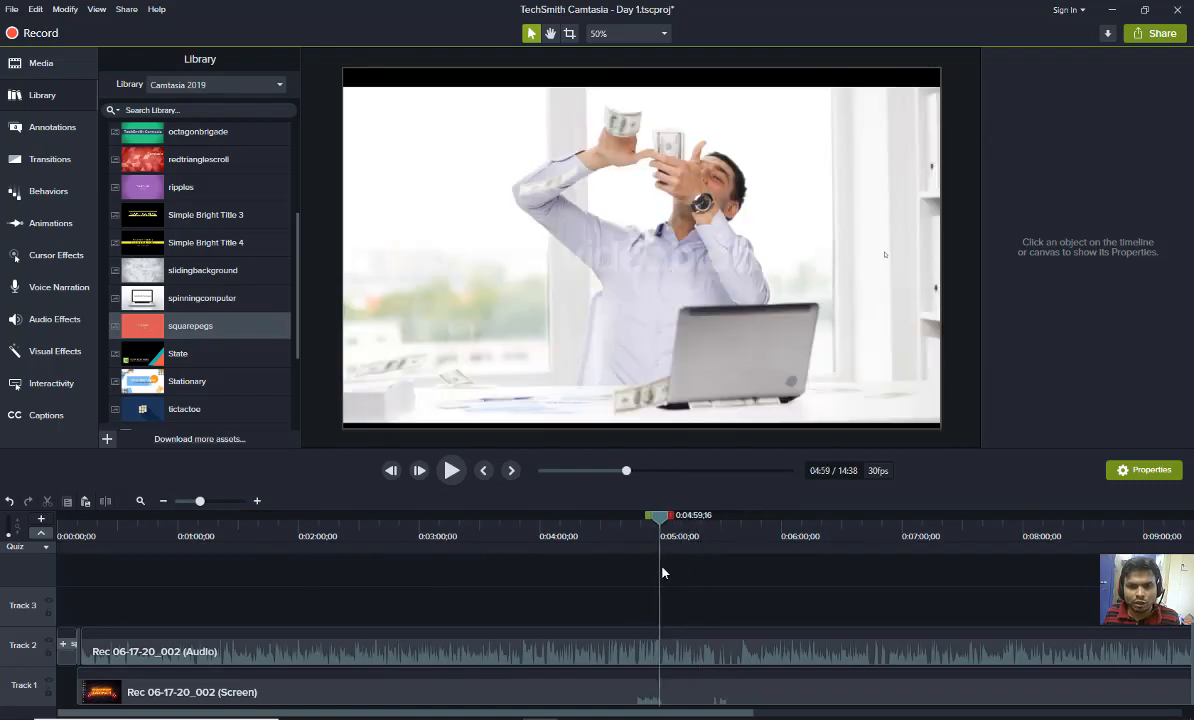
key(space)
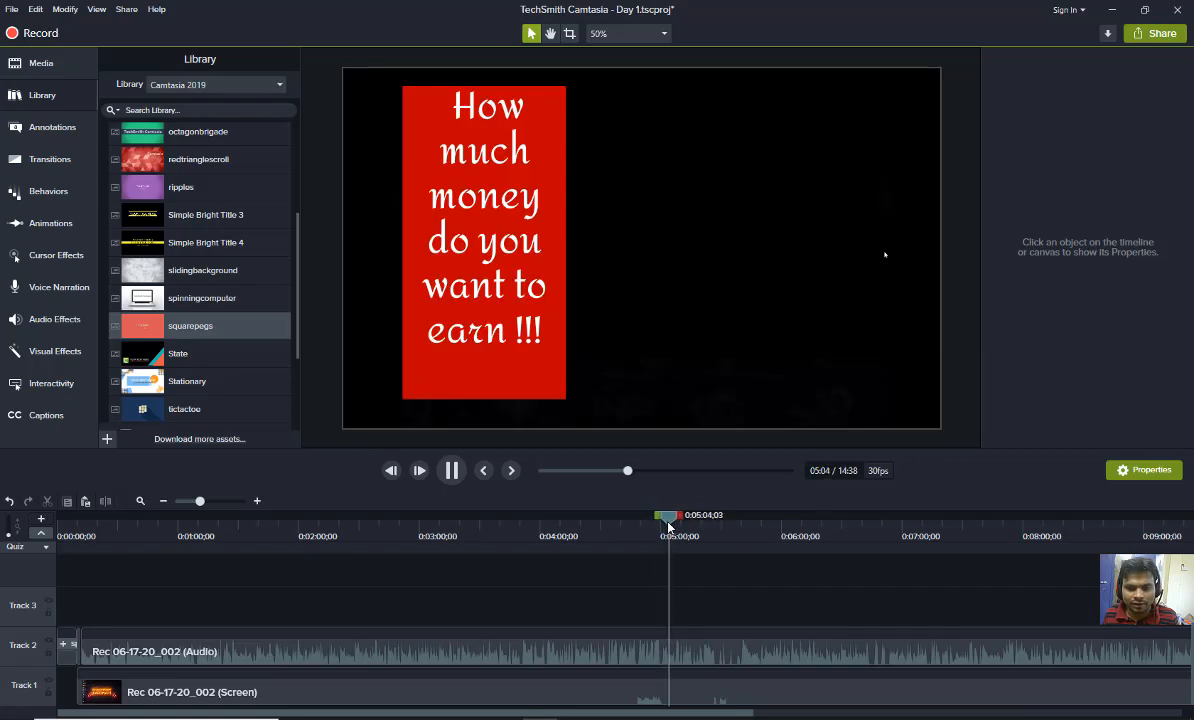
drag(667, 517, 703, 533)
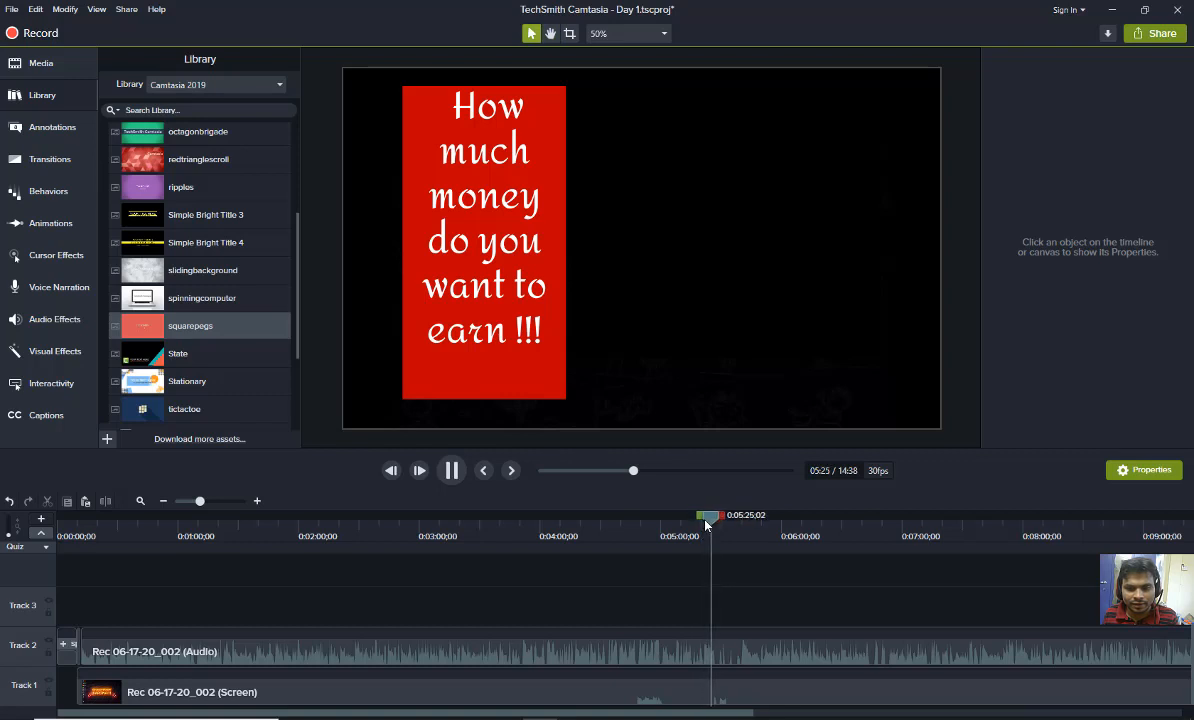
key(space)
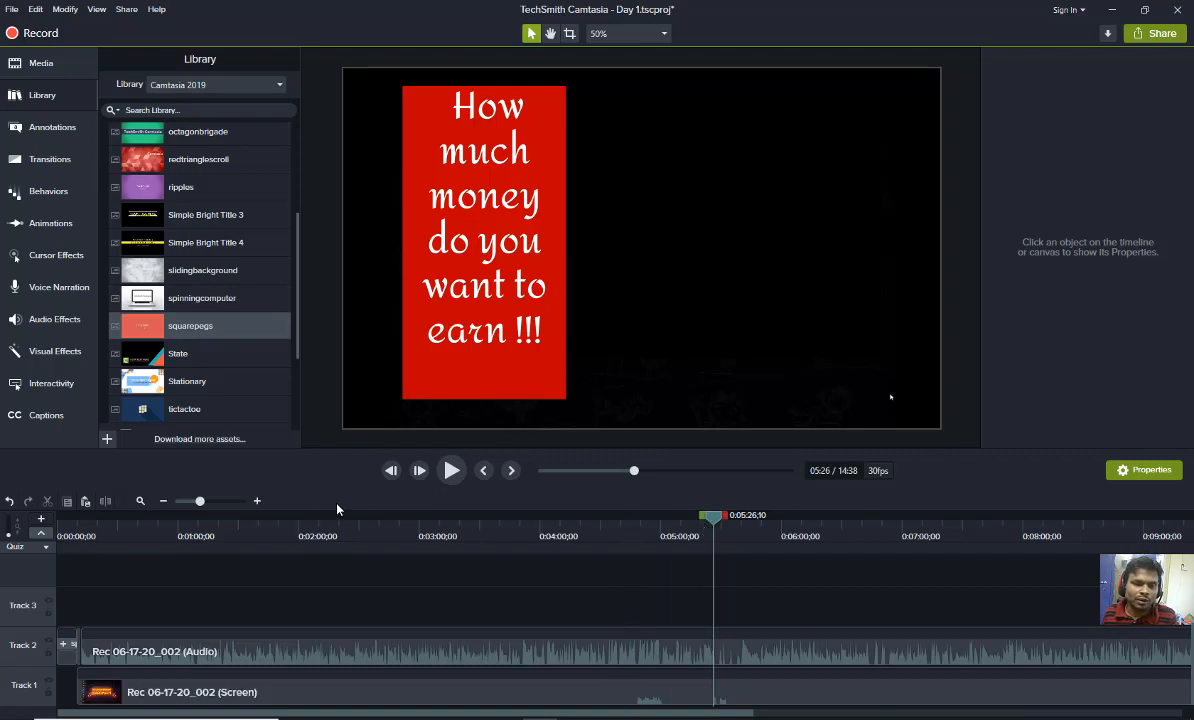
Place the playhead precisely at 0:05:26;23, stepping back frame by frame to the black frame before the full-screen picture
click(257, 505)
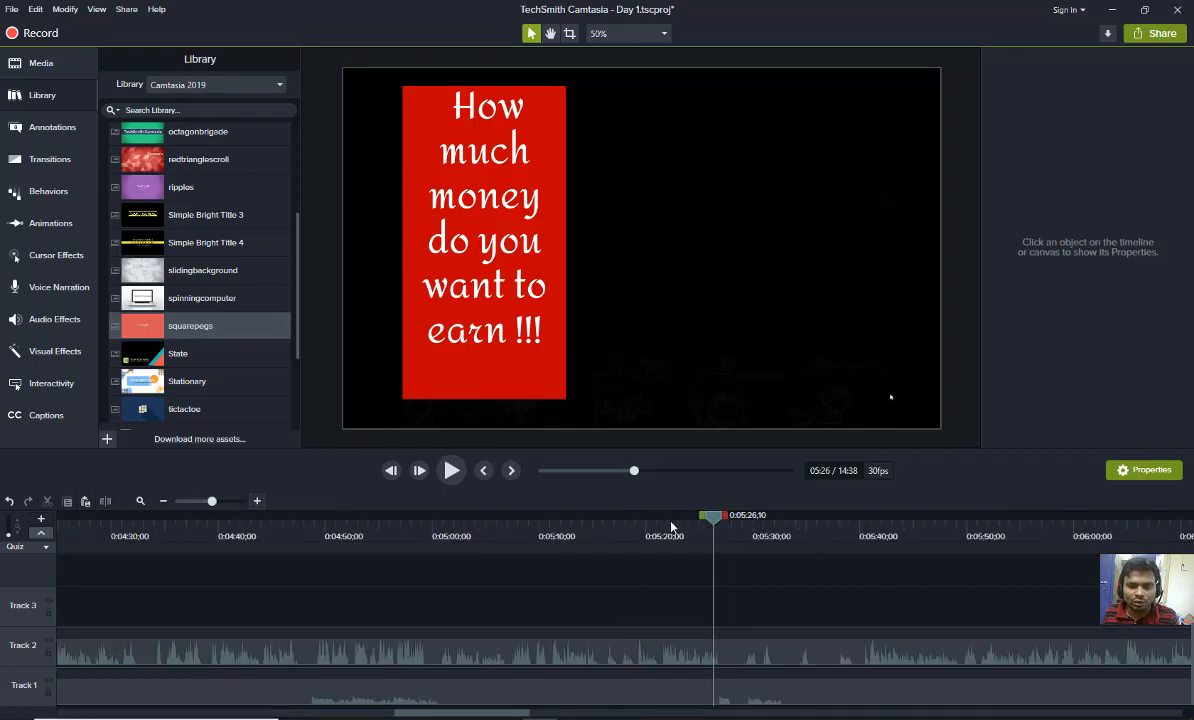
drag(712, 518, 714, 518)
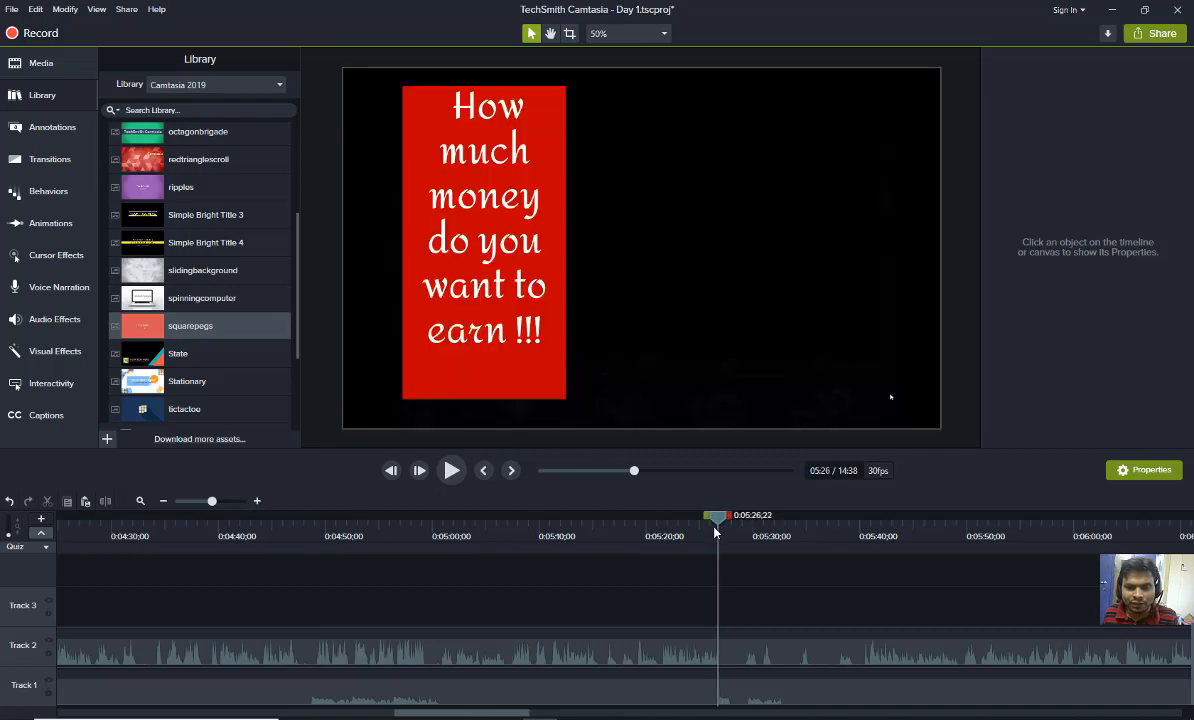
key(space)
key(space)
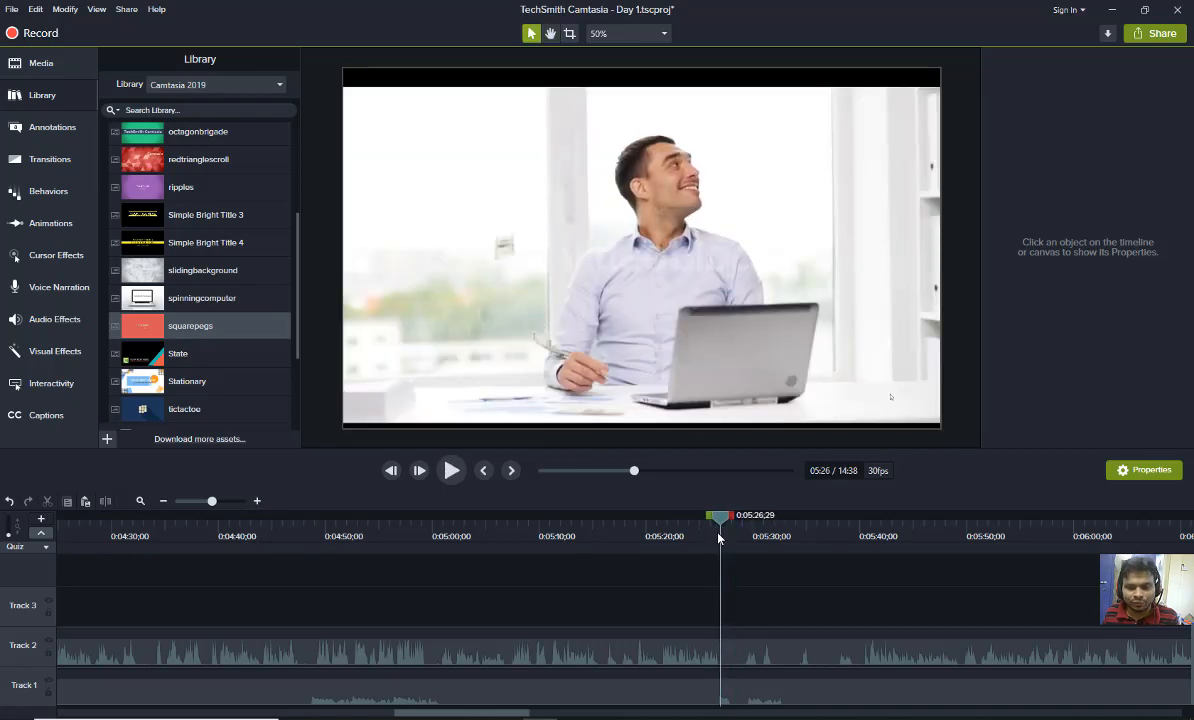
click(394, 473)
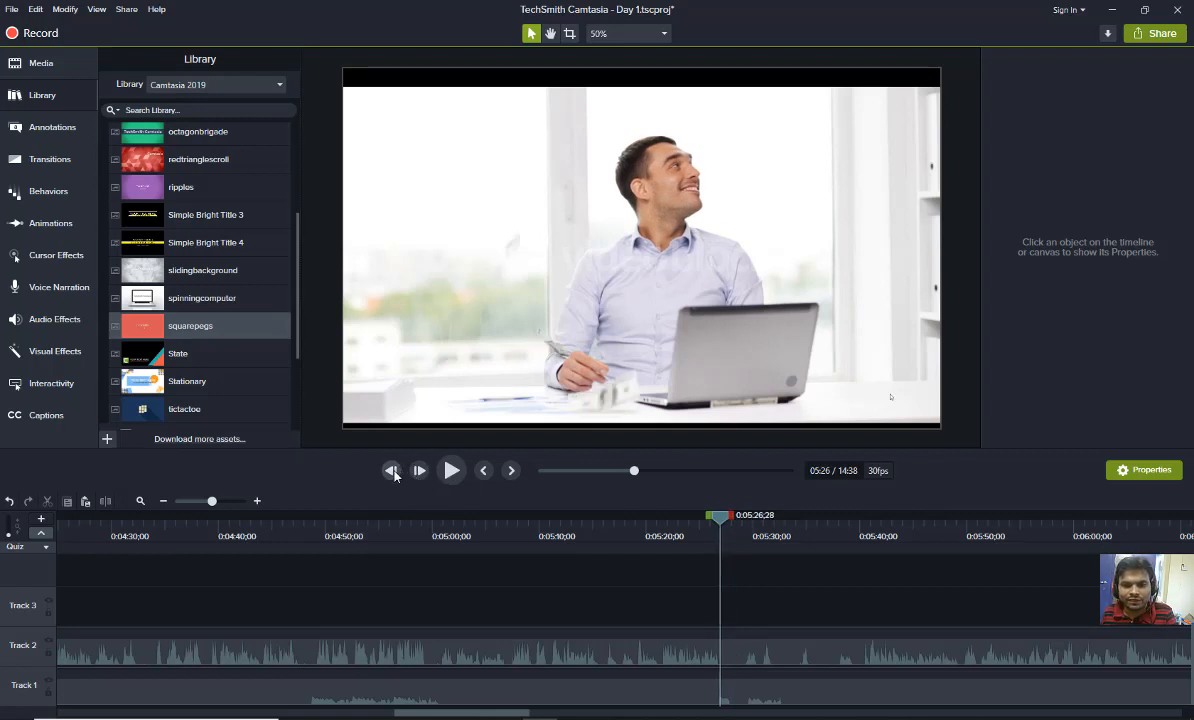
click(392, 471)
click(392, 471)
click(392, 471)
click(392, 471)
click(392, 471)
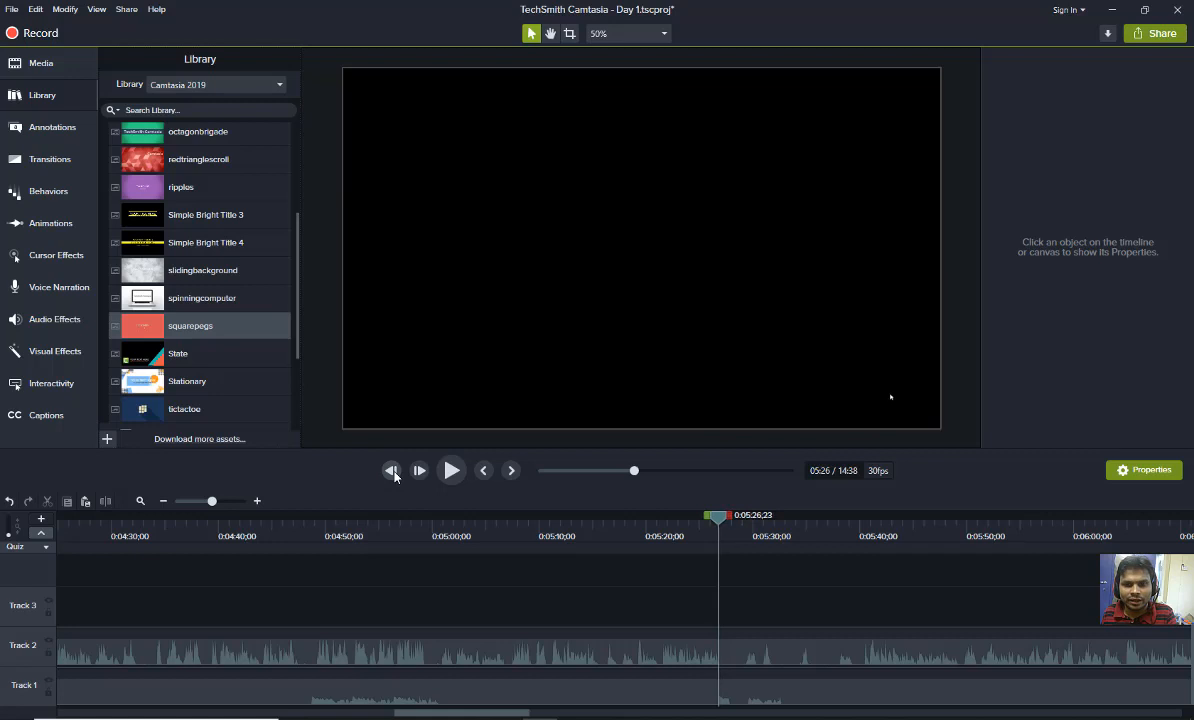
Split both the Track 2 audio clip and the Track 1 screen clip at 0:05:26;23
click(741, 660)
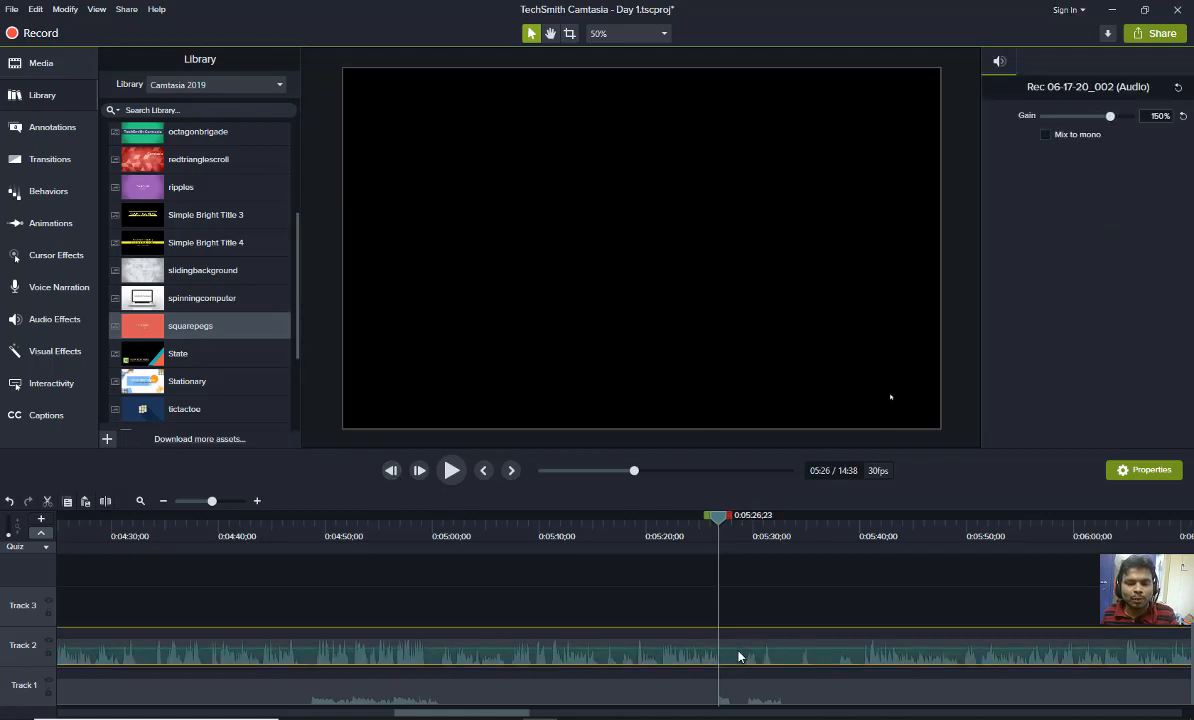
click(754, 703)
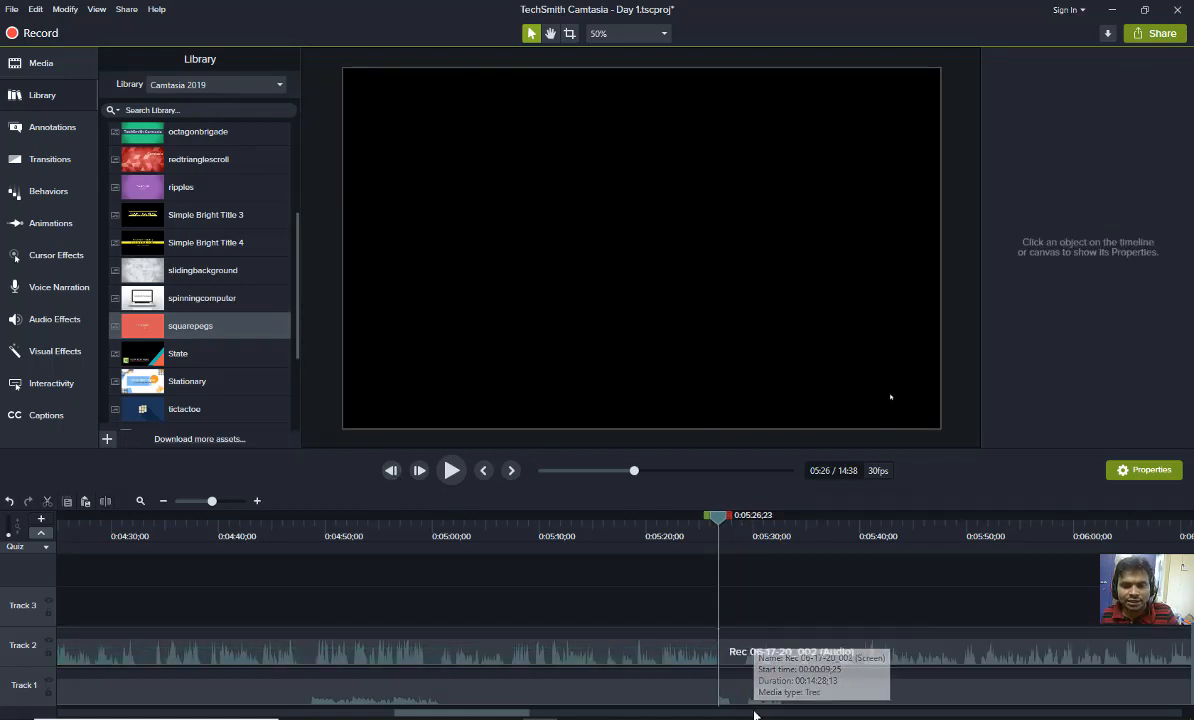
click(732, 696)
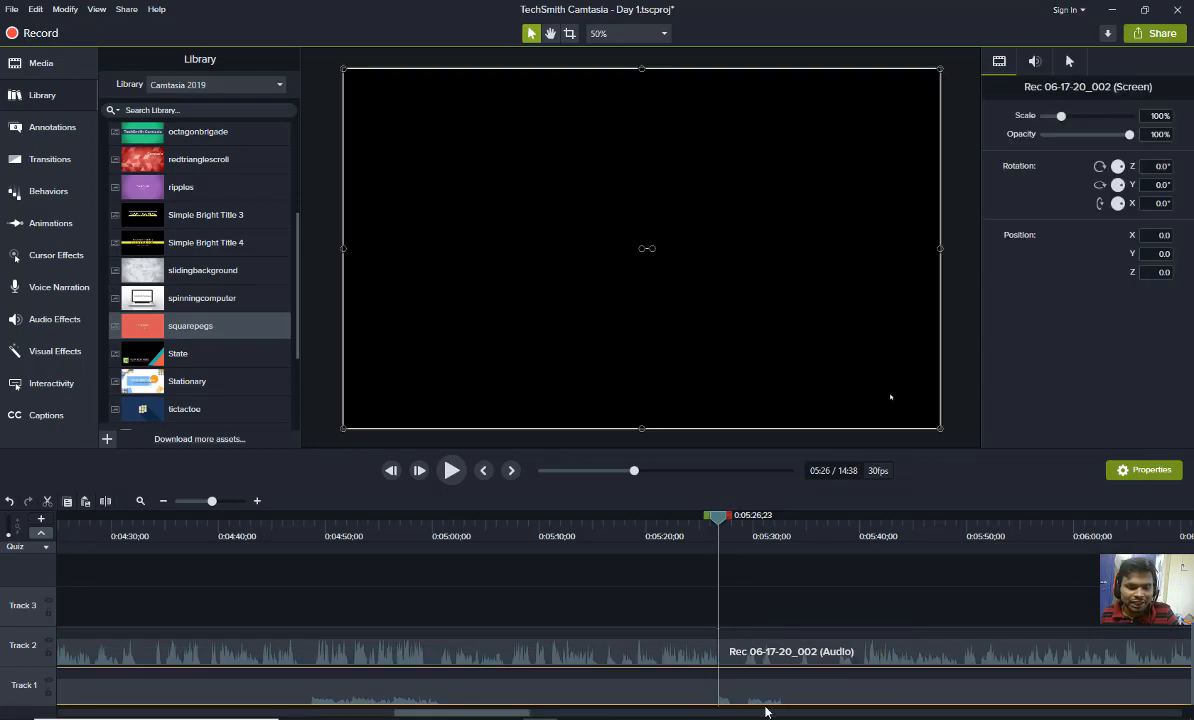
click(764, 710)
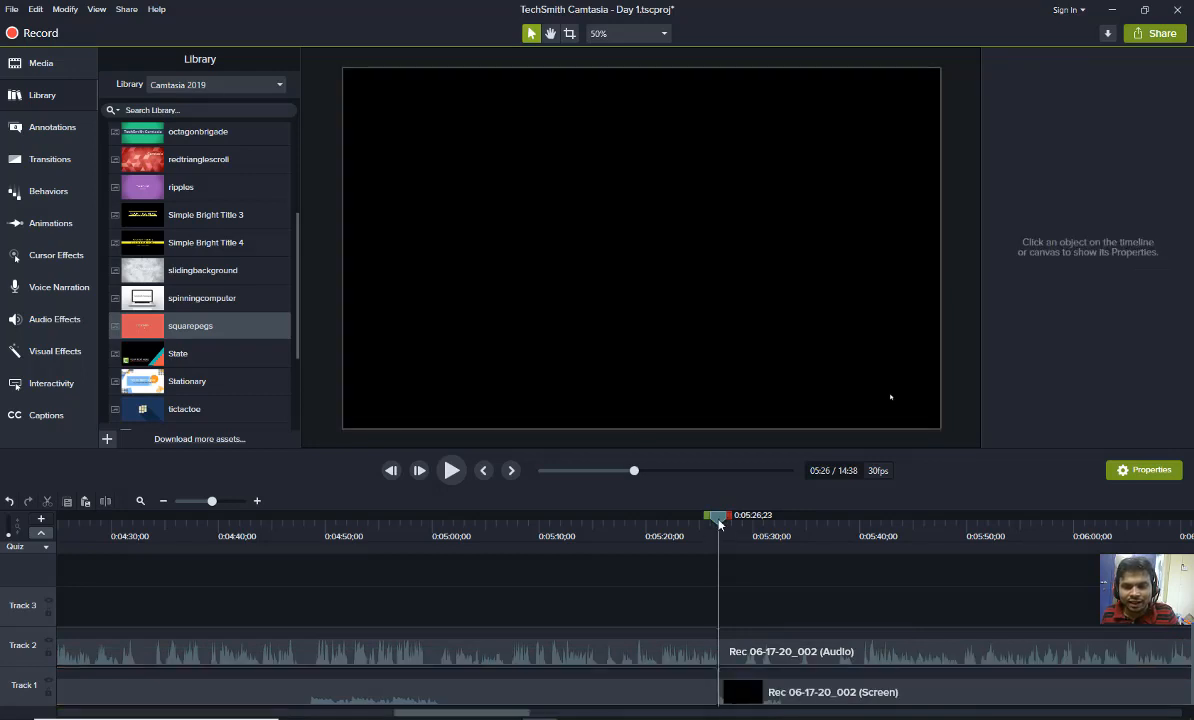
Split the audio and screen clips again at 0:05:36;00
drag(719, 520, 819, 572)
click(783, 653)
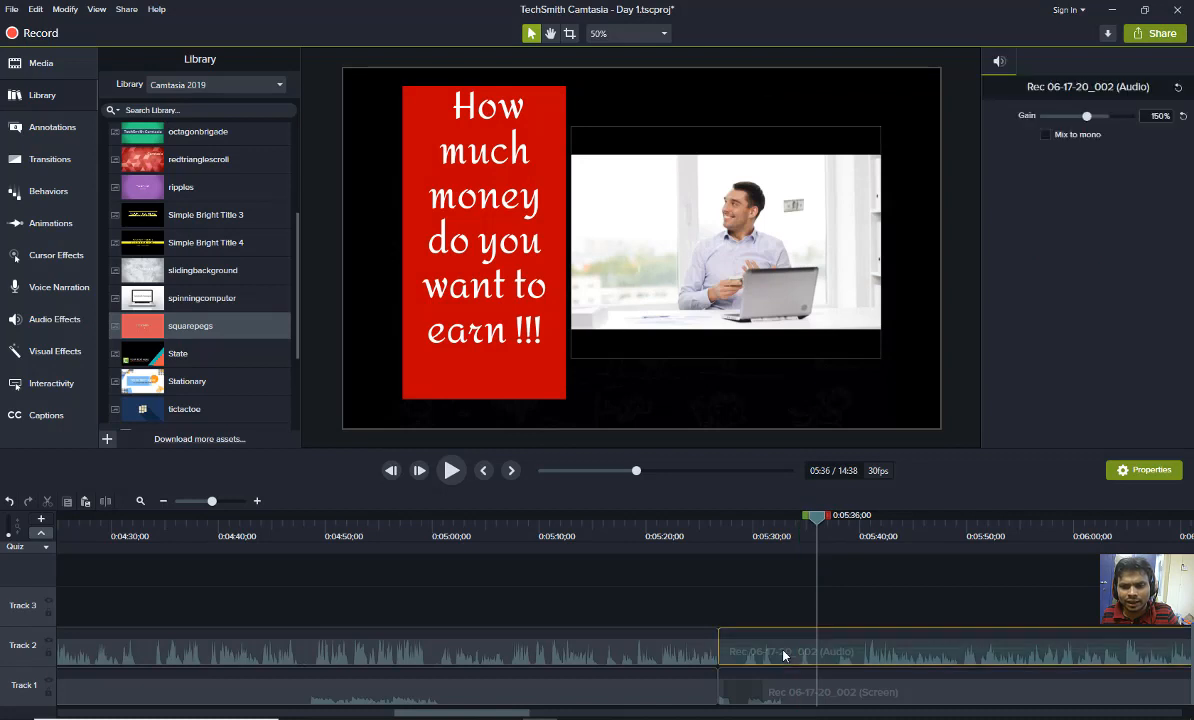
key(s)
click(788, 699)
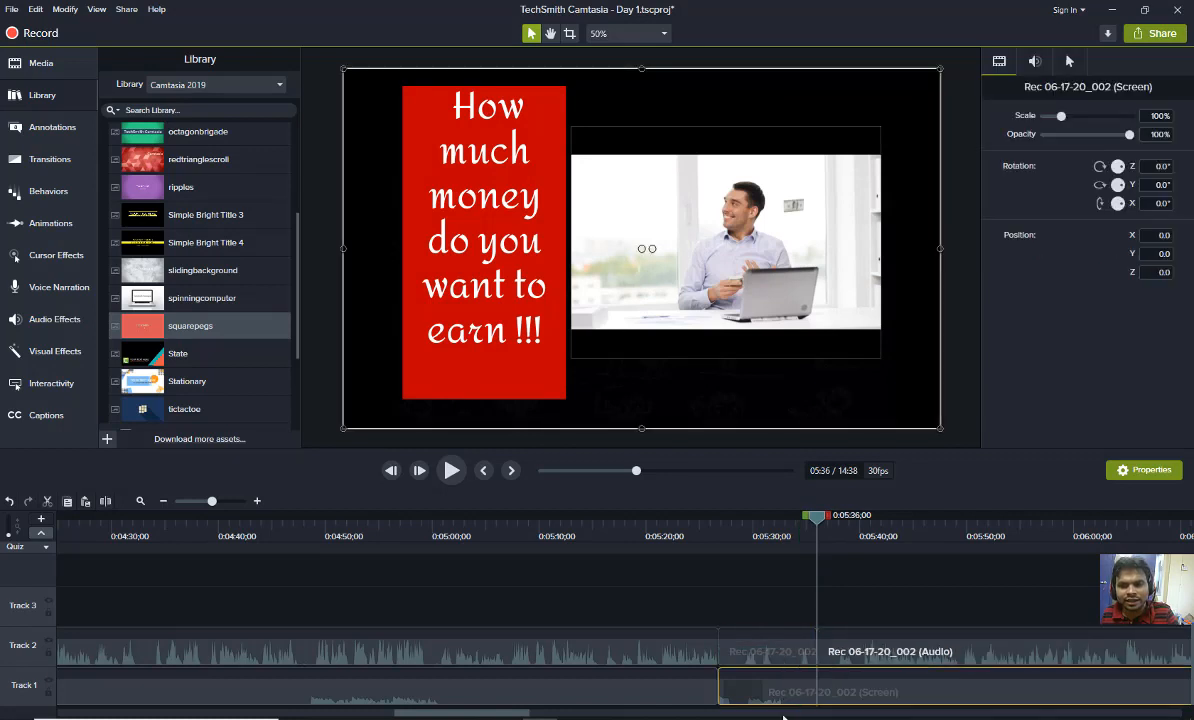
key(s)
Delete the audio and screen segments between the two cuts and move the remaining clips back to close the gap
drag(765, 617, 722, 703)
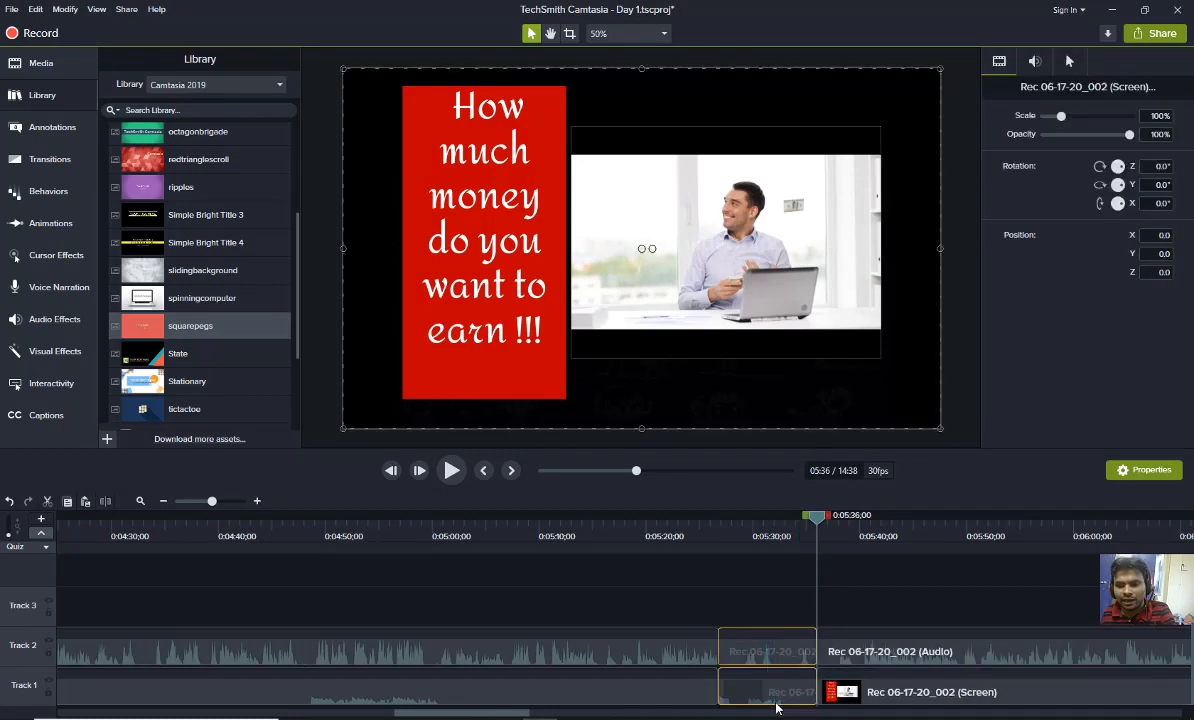
key(Delete)
drag(789, 598, 891, 690)
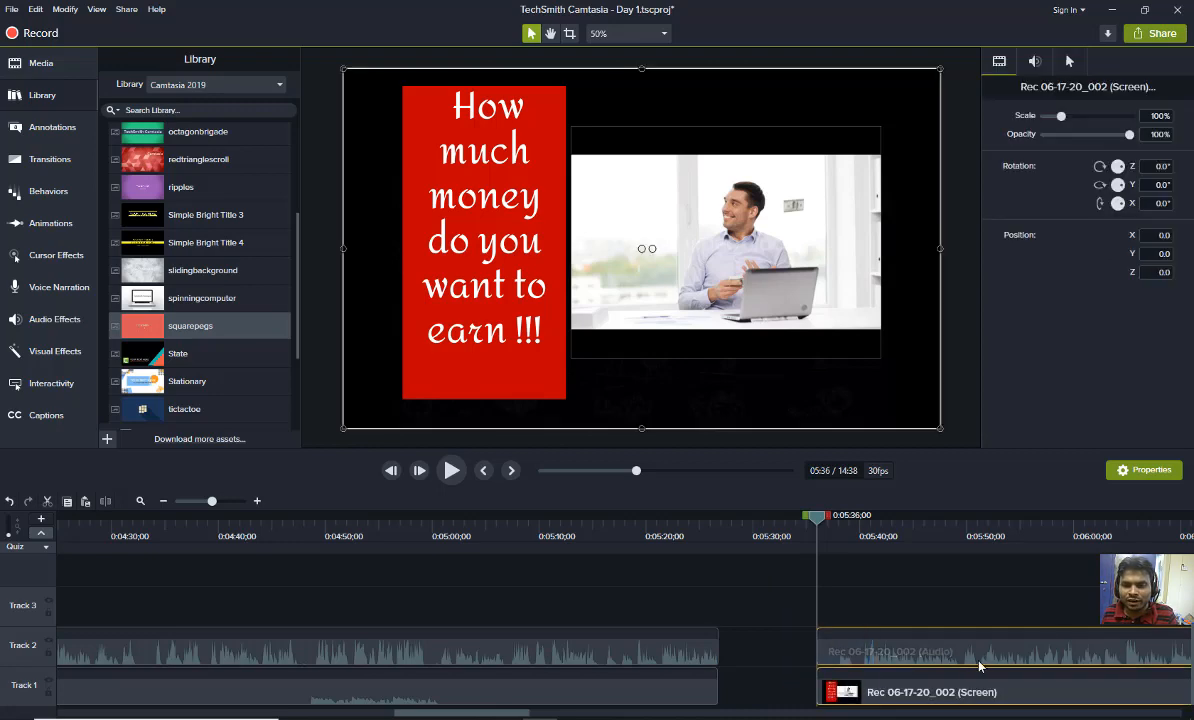
drag(978, 664, 863, 660)
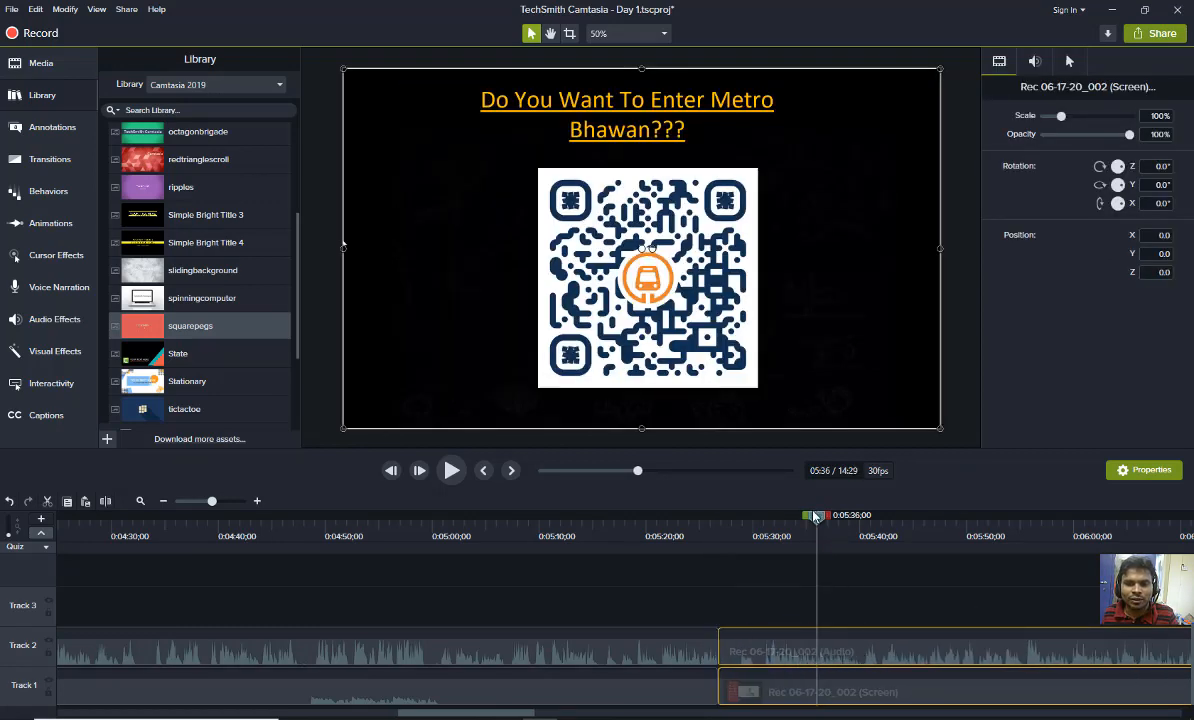
Play from 0:05:20;29 to 0:05:30;19 to check the new joint between the clips
drag(817, 527, 657, 545)
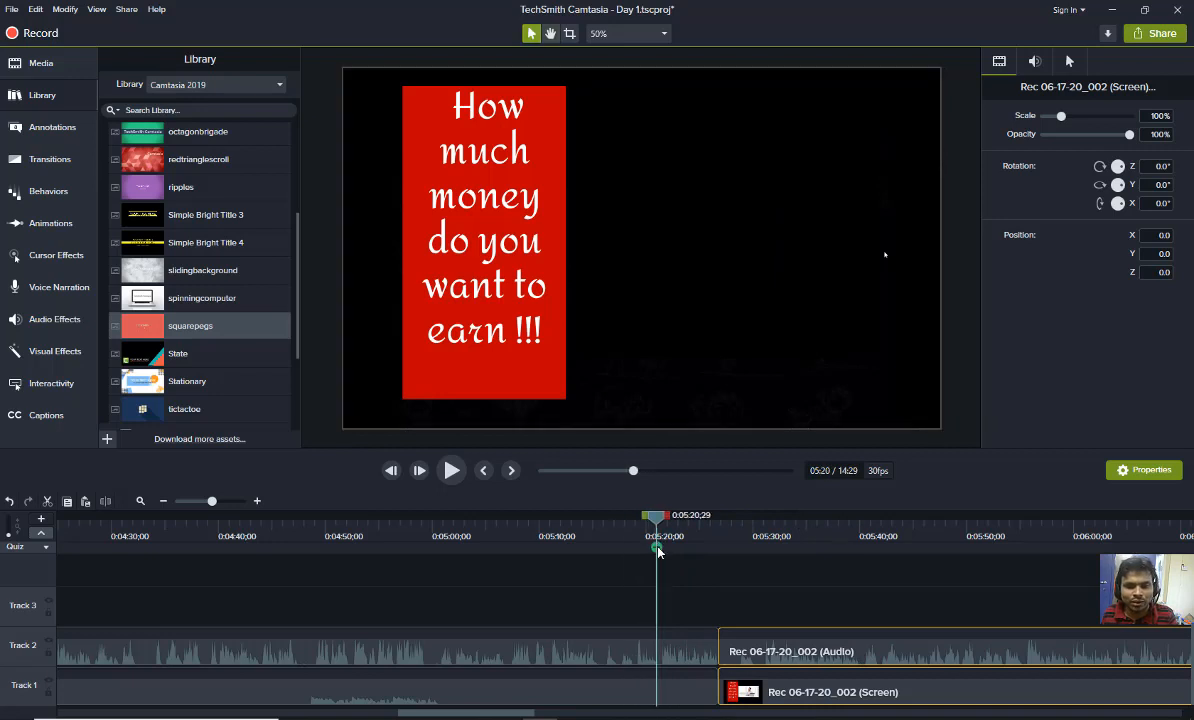
key(space)
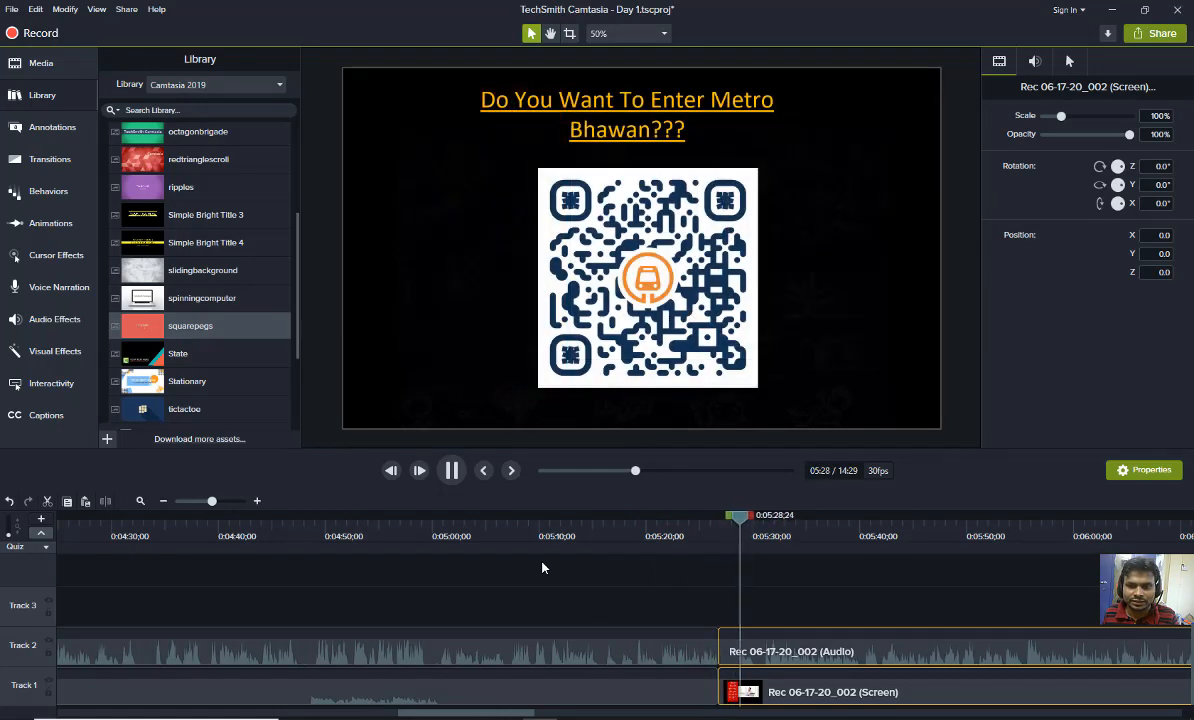
key(space)
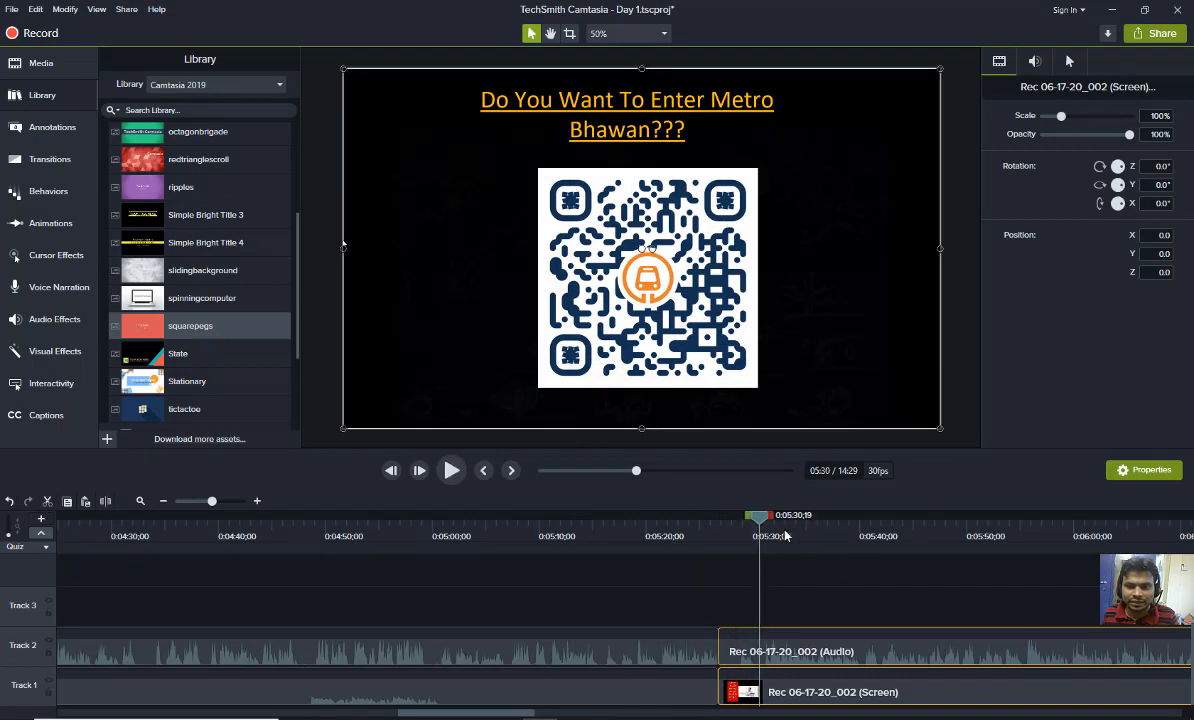
Split the Track 2 audio clip at 0:05:21;13 and delete the short piece between this cut and the following clip
click(652, 527)
key(space)
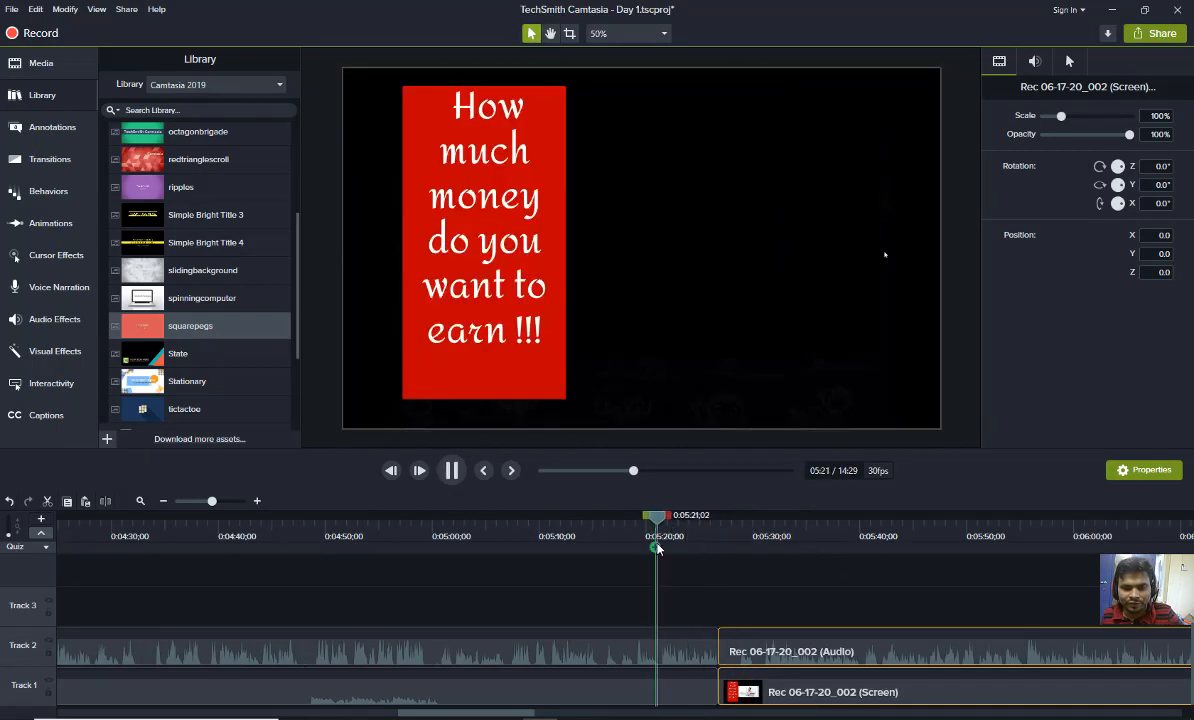
click(699, 651)
key(s)
click(687, 656)
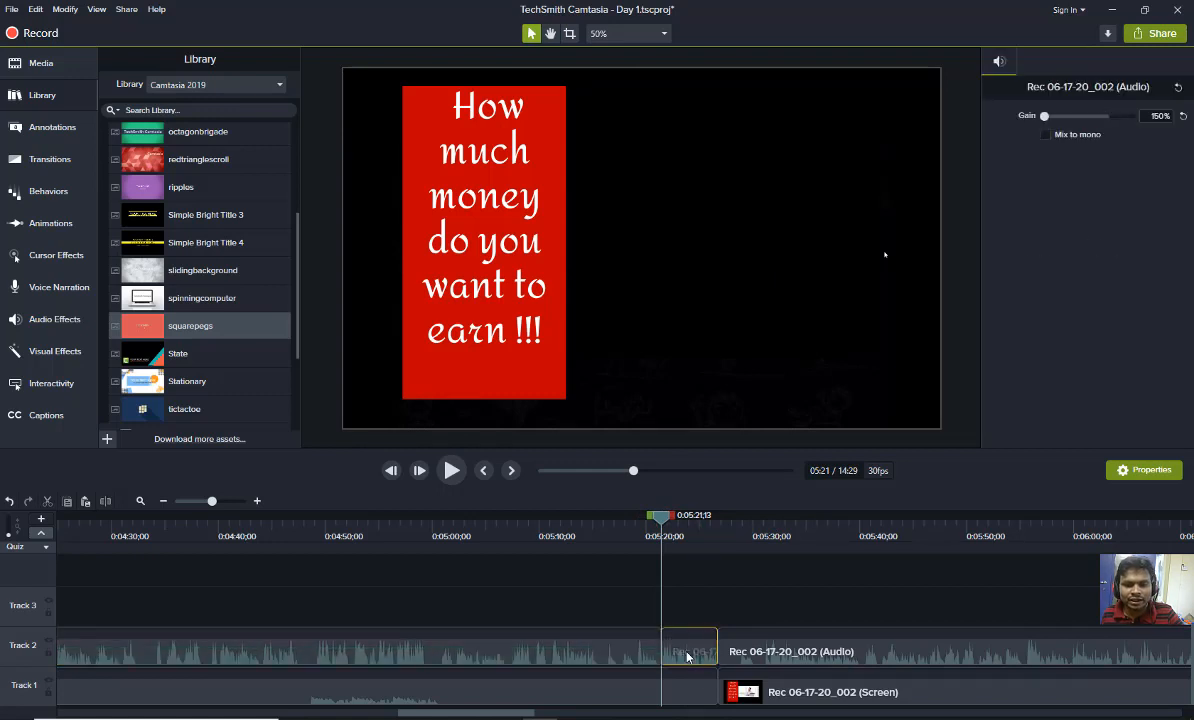
key(Delete)
Cut the matching piece after 0:05:21;13 out of the Track 1 screen clip and move the remaining clips back to close the gap
click(688, 697)
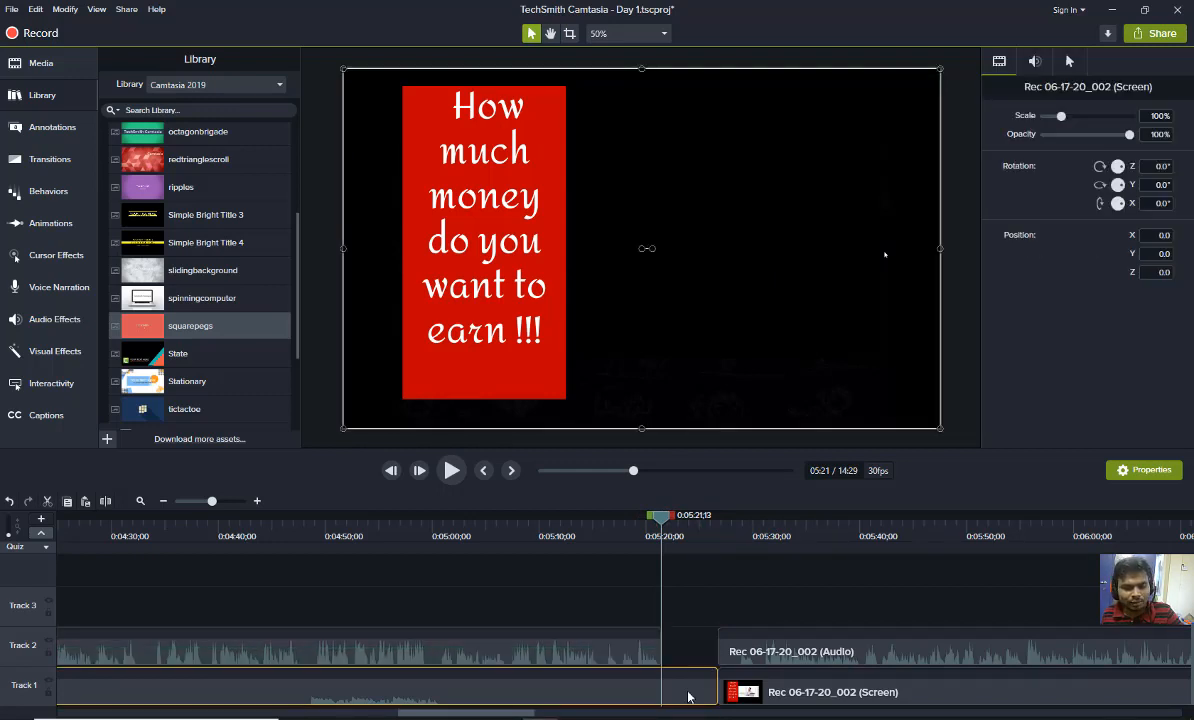
key(s)
click(688, 697)
key(Delete)
drag(711, 605, 714, 691)
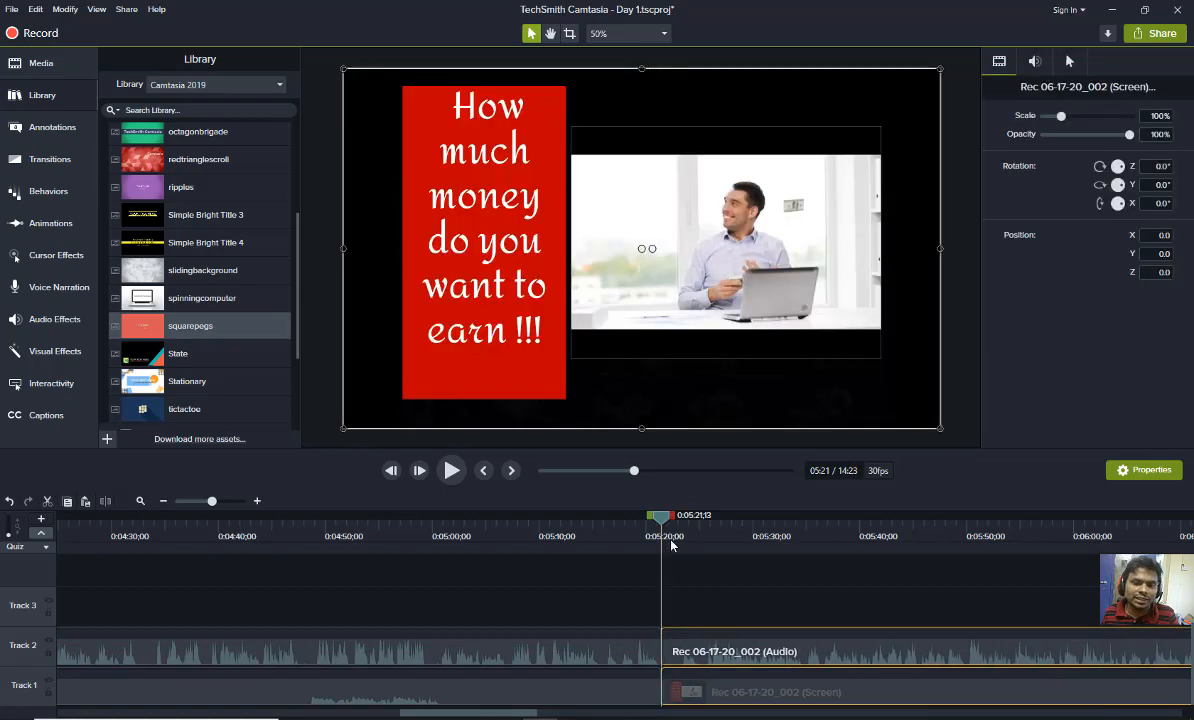
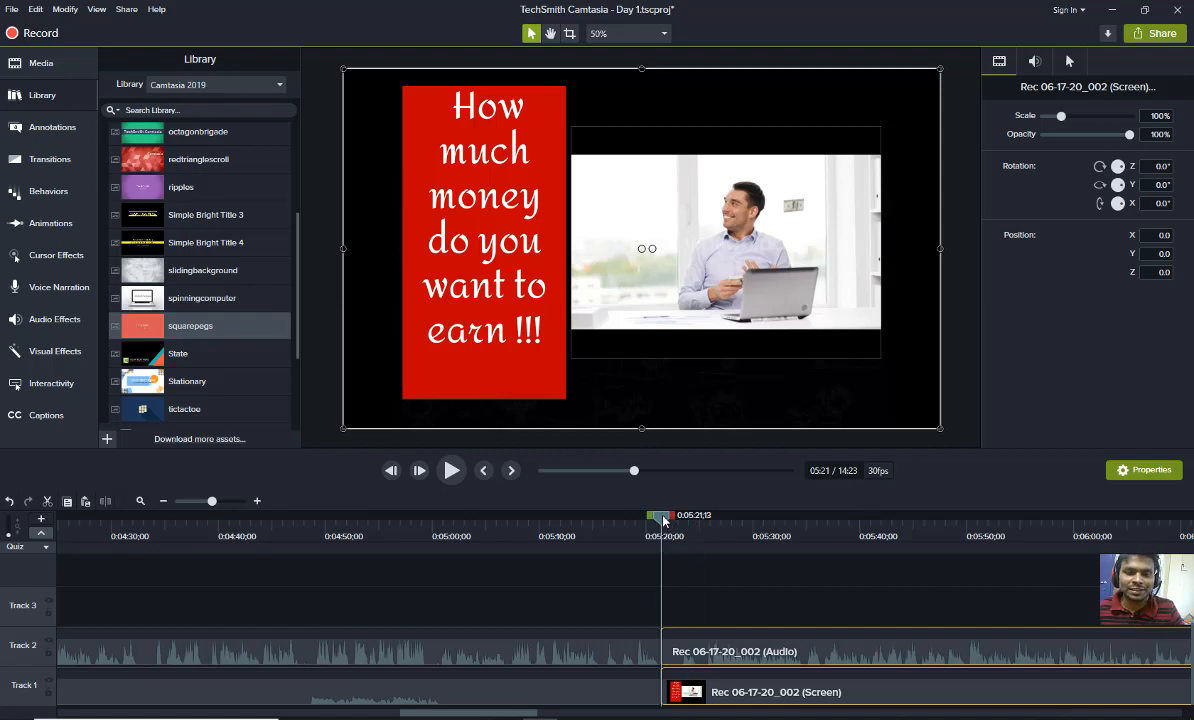
Play across the joint at 0:05:21;13 and on to about 0:06:02 to look for the next section to cut
drag(663, 520, 458, 518)
key(space)
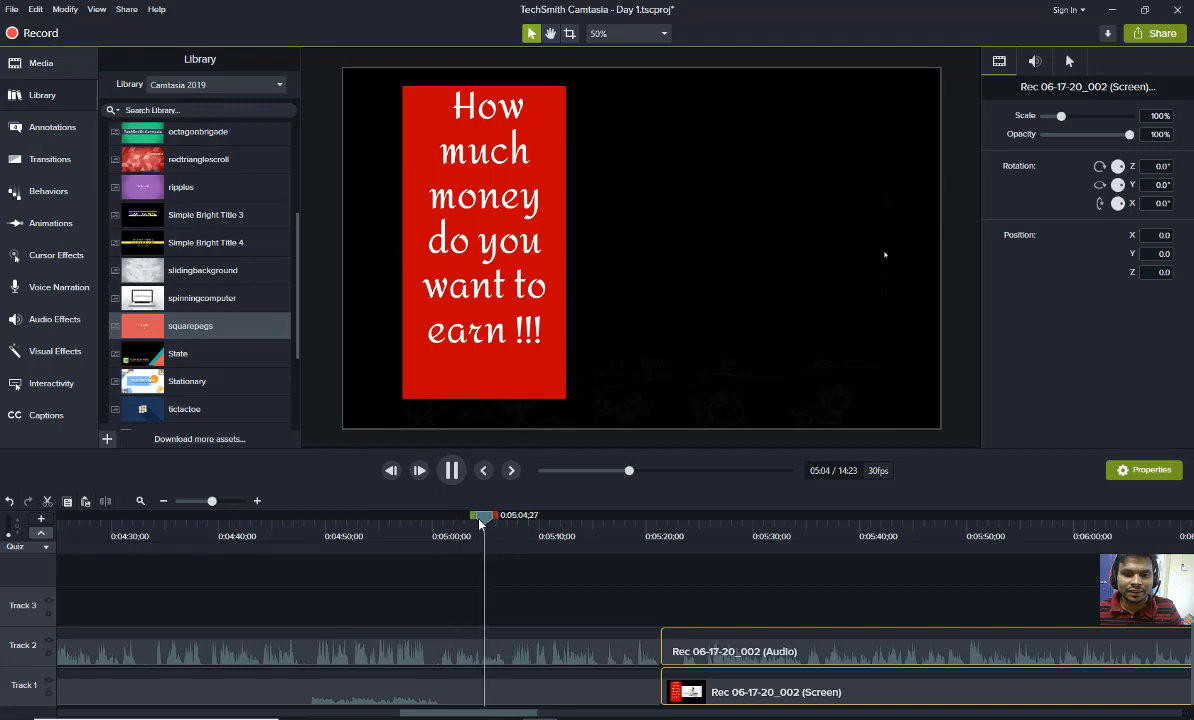
drag(480, 522, 661, 565)
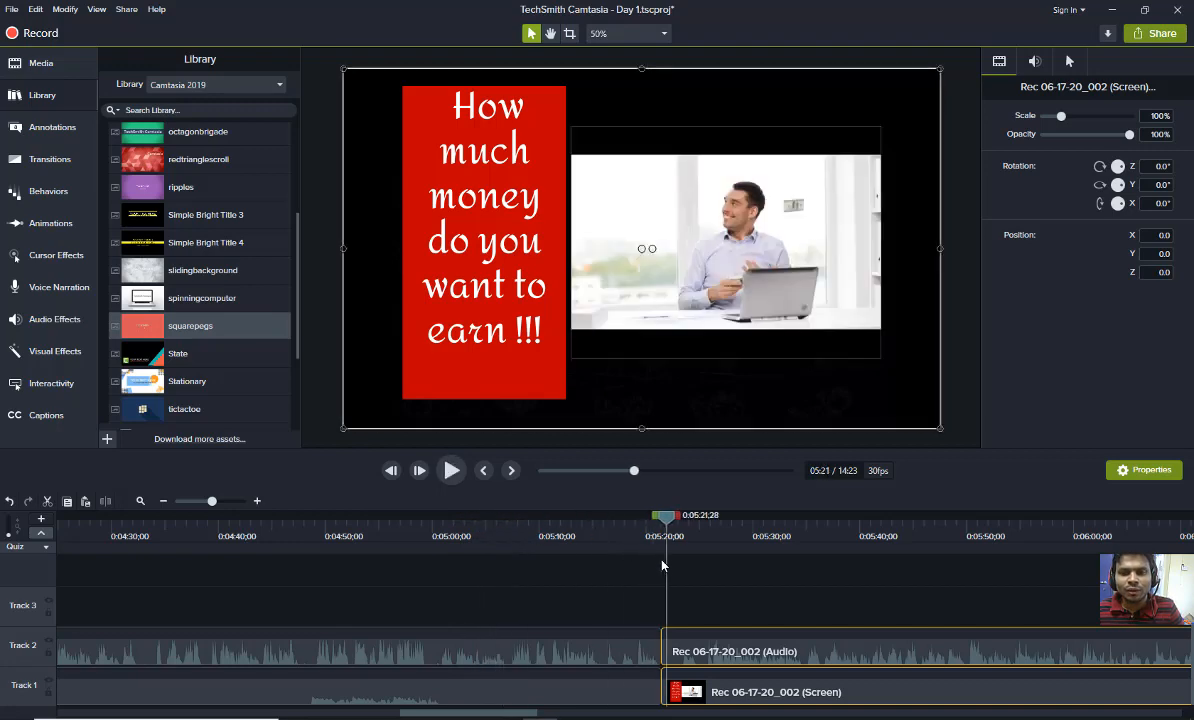
key(space)
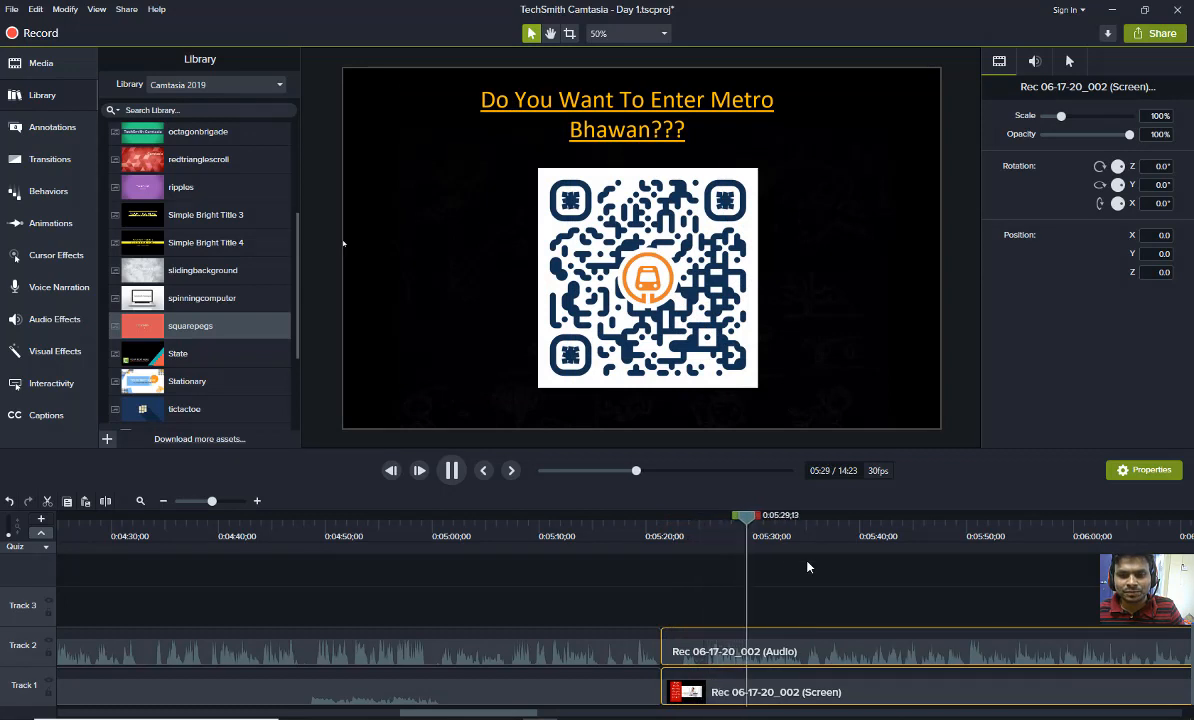
click(786, 527)
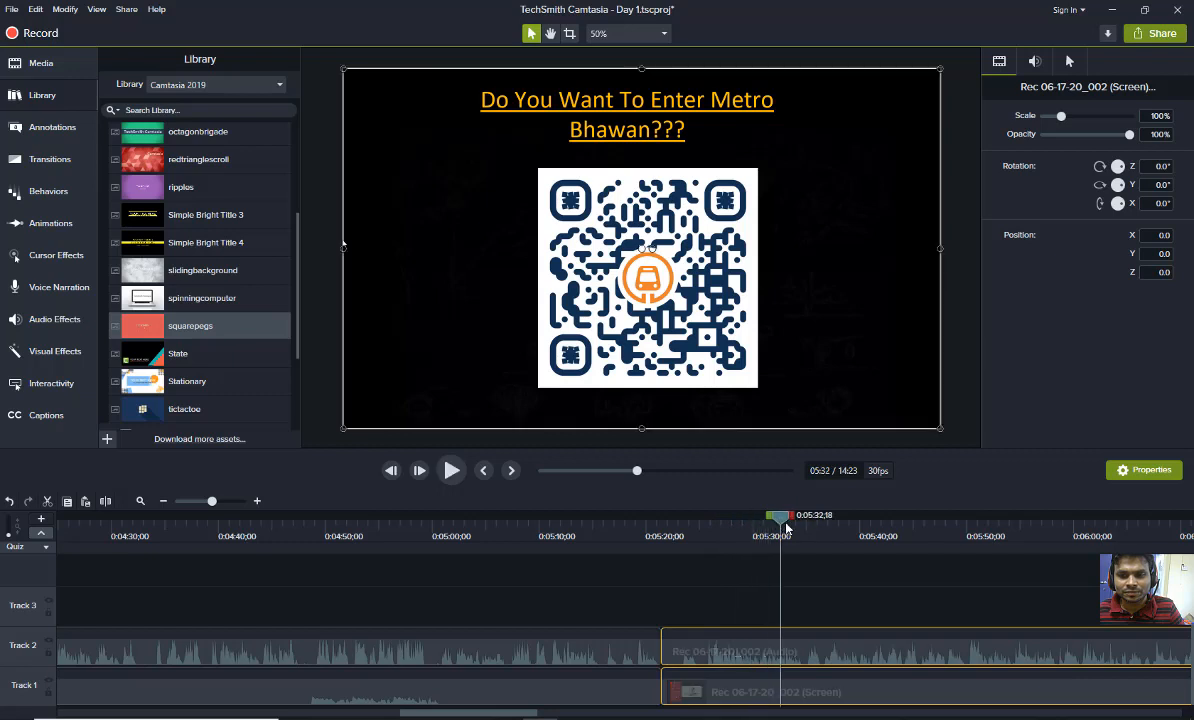
key(space)
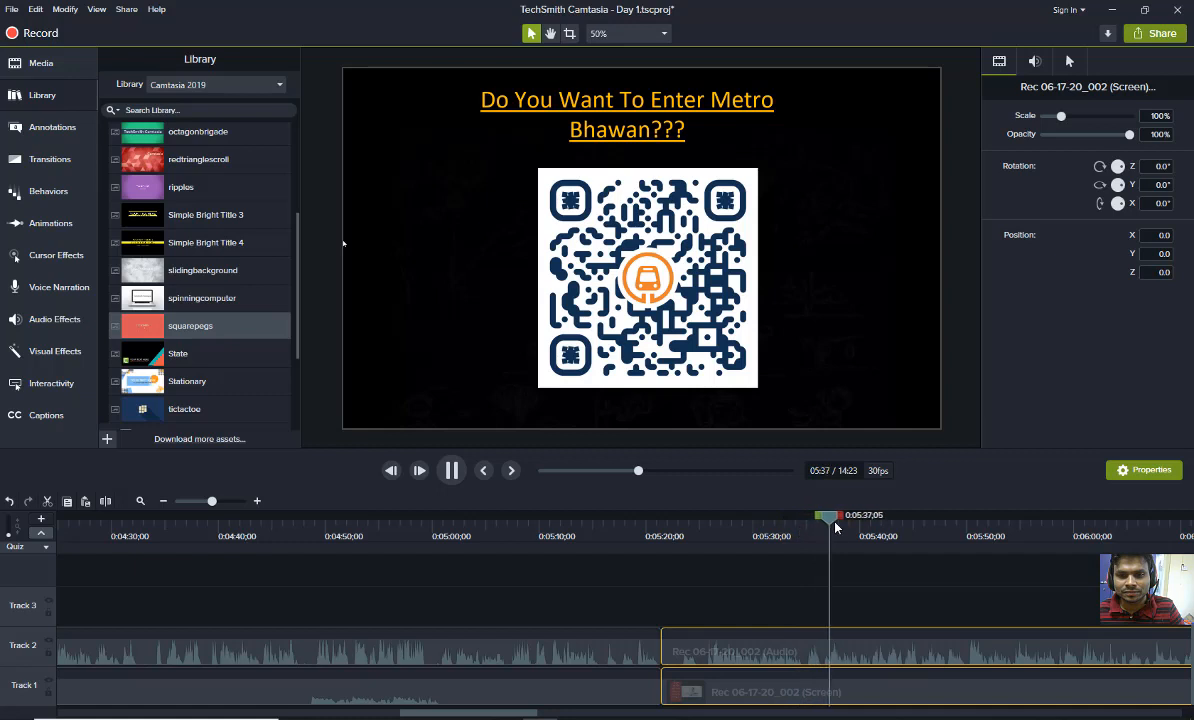
click(940, 546)
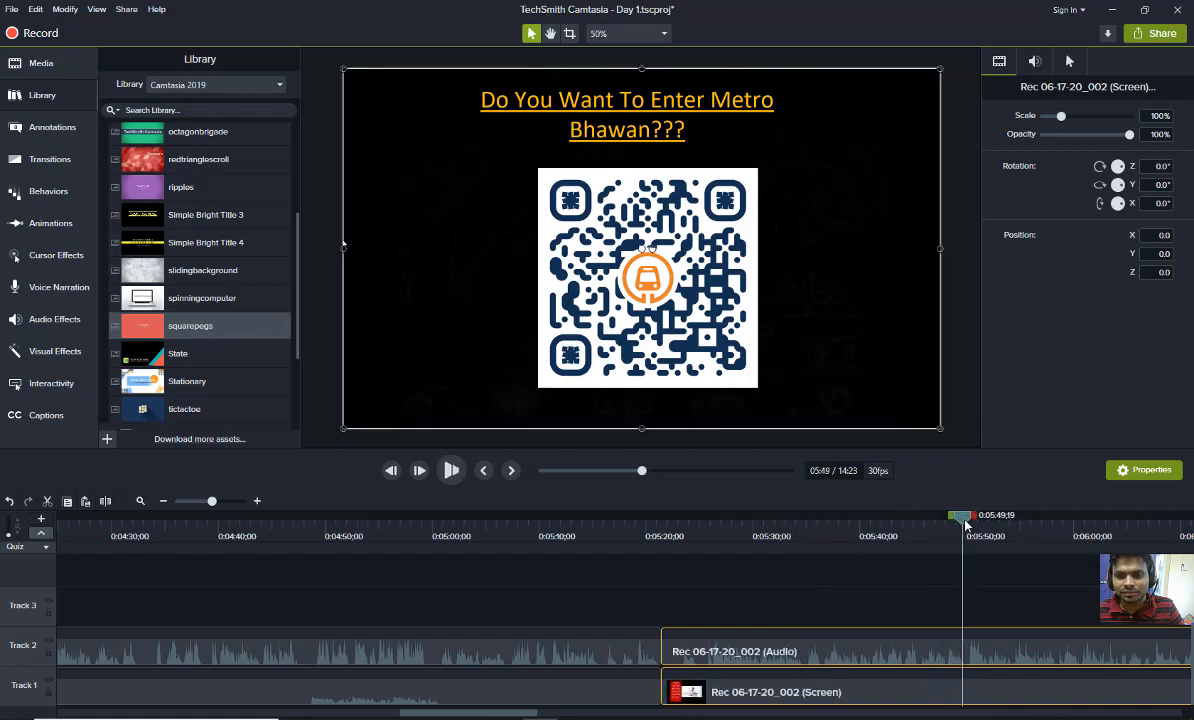
click(1040, 538)
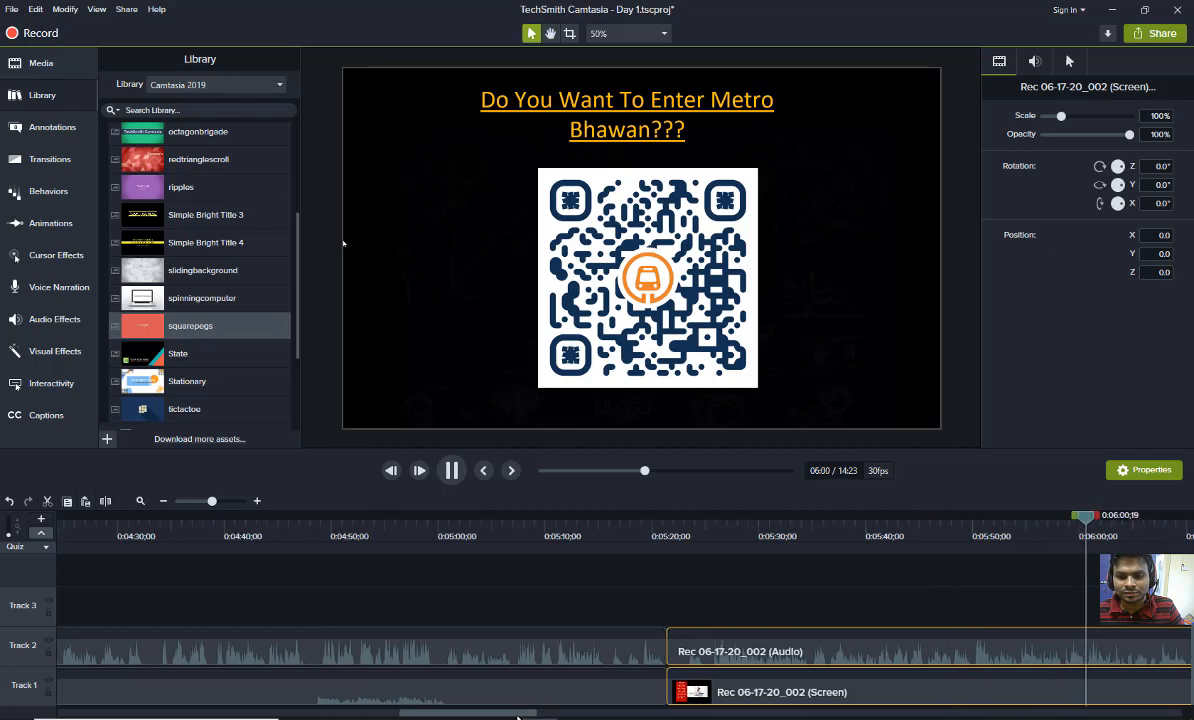
drag(518, 713, 532, 713)
key(space)
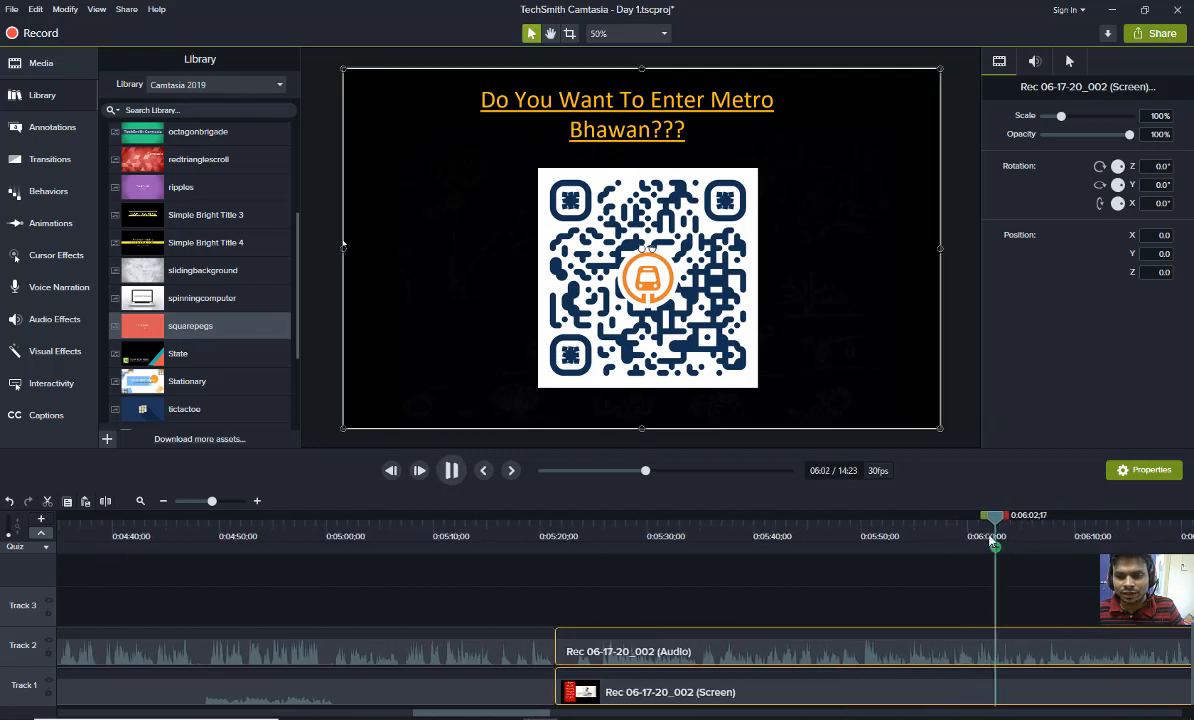
Split both the Track 2 audio clip and the Track 1 screen clip at 0:05:58;12
click(940, 522)
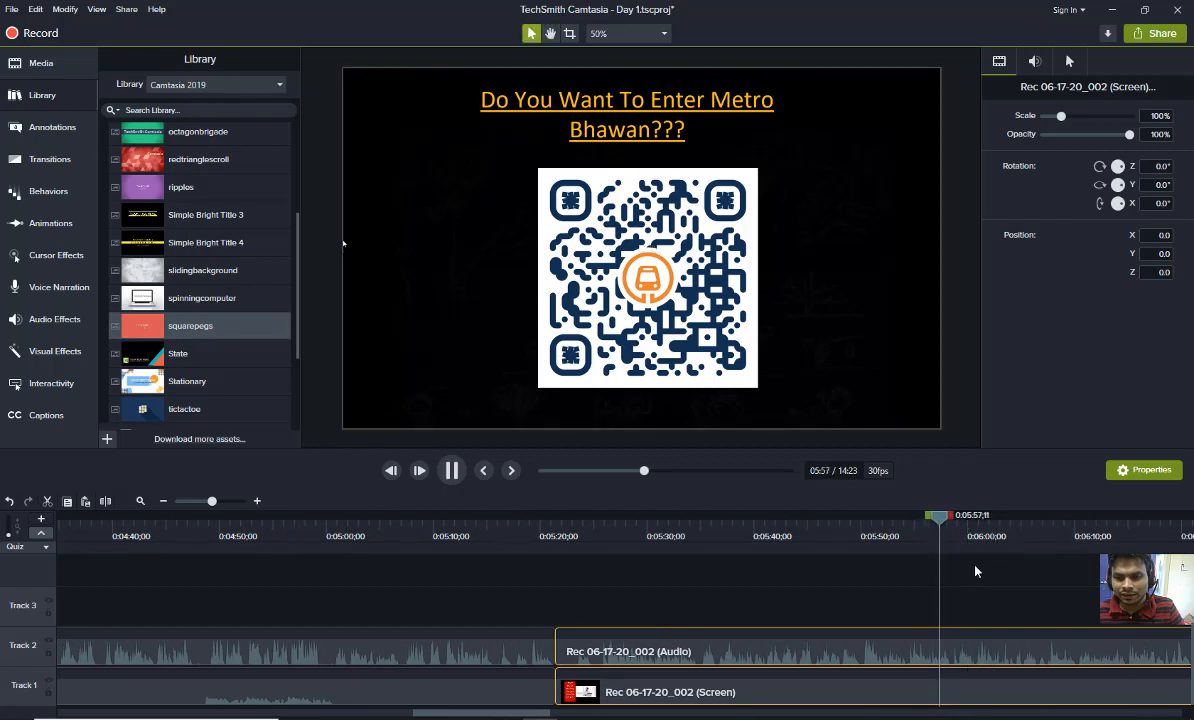
key(space)
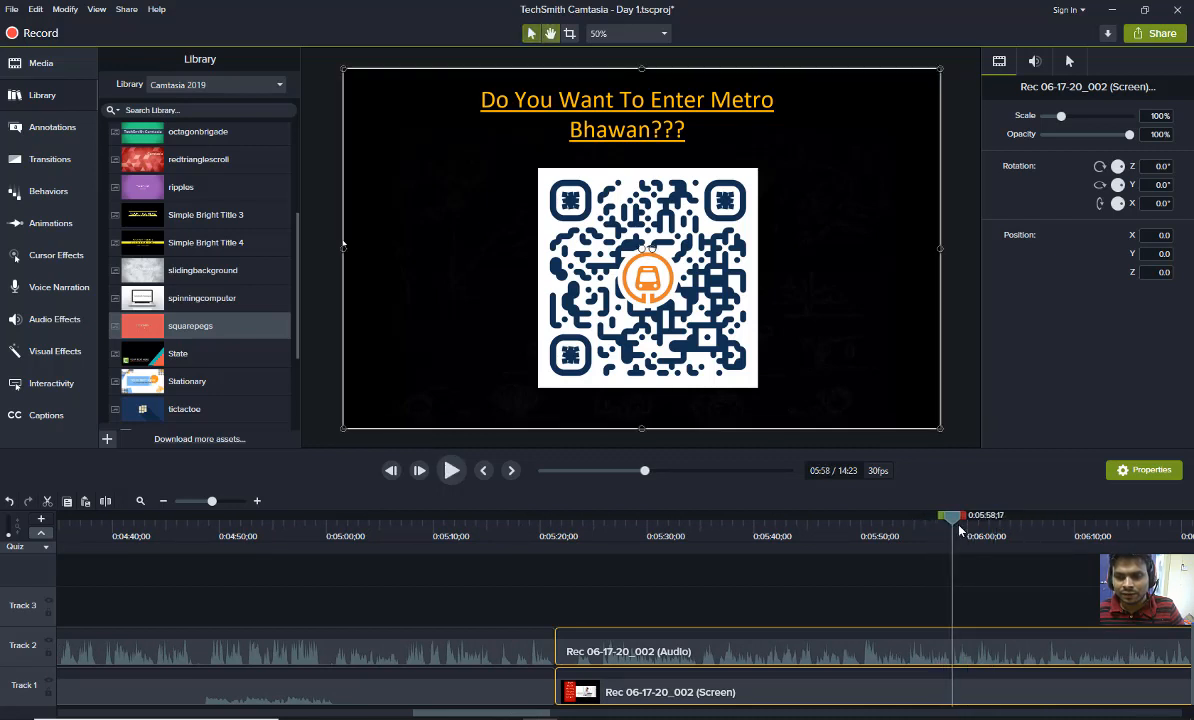
key(space)
key(space)
click(951, 522)
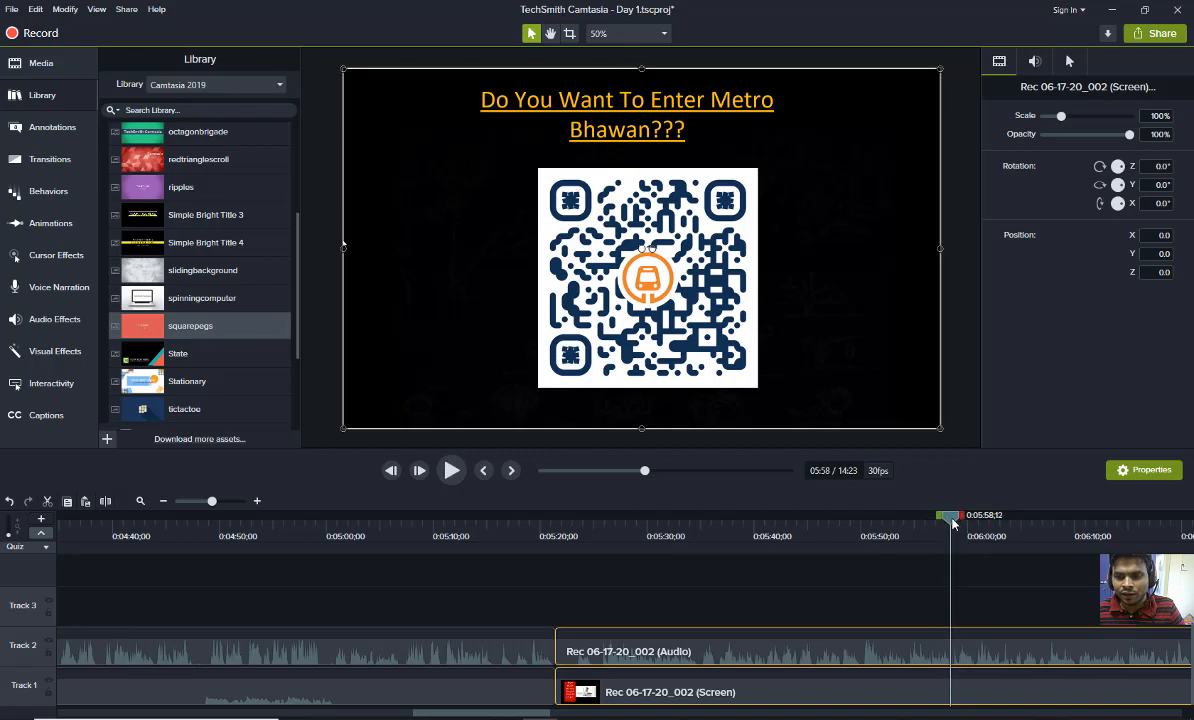
click(989, 666)
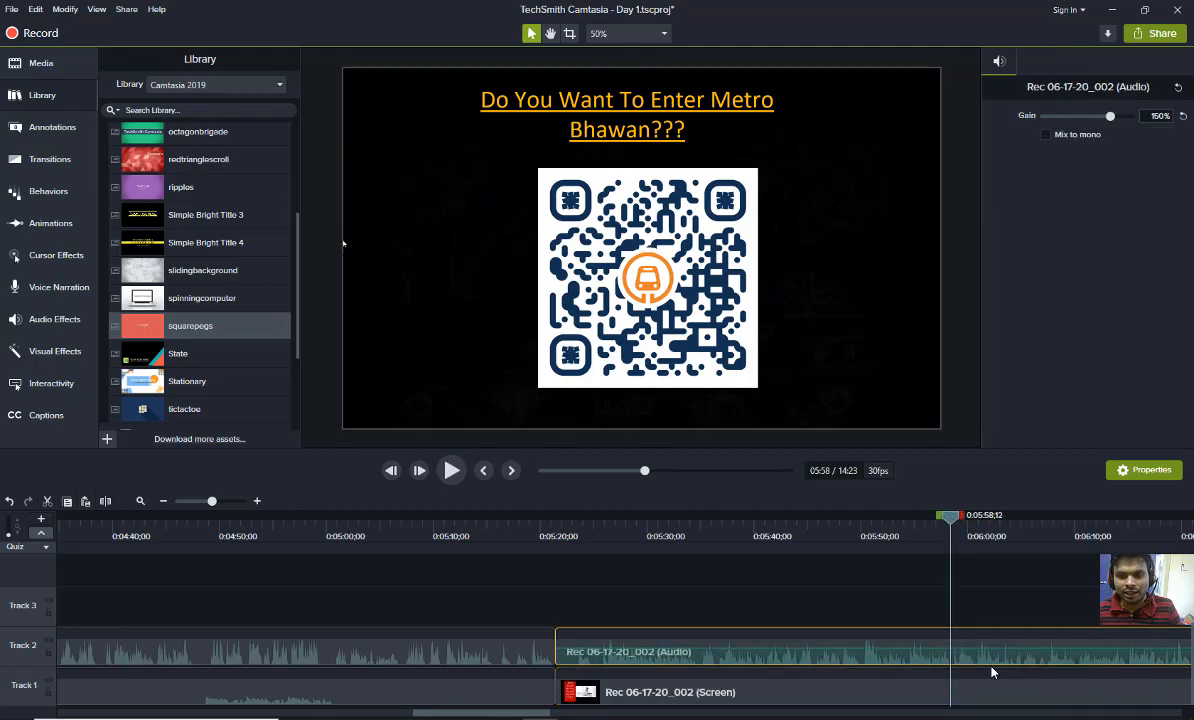
key(s)
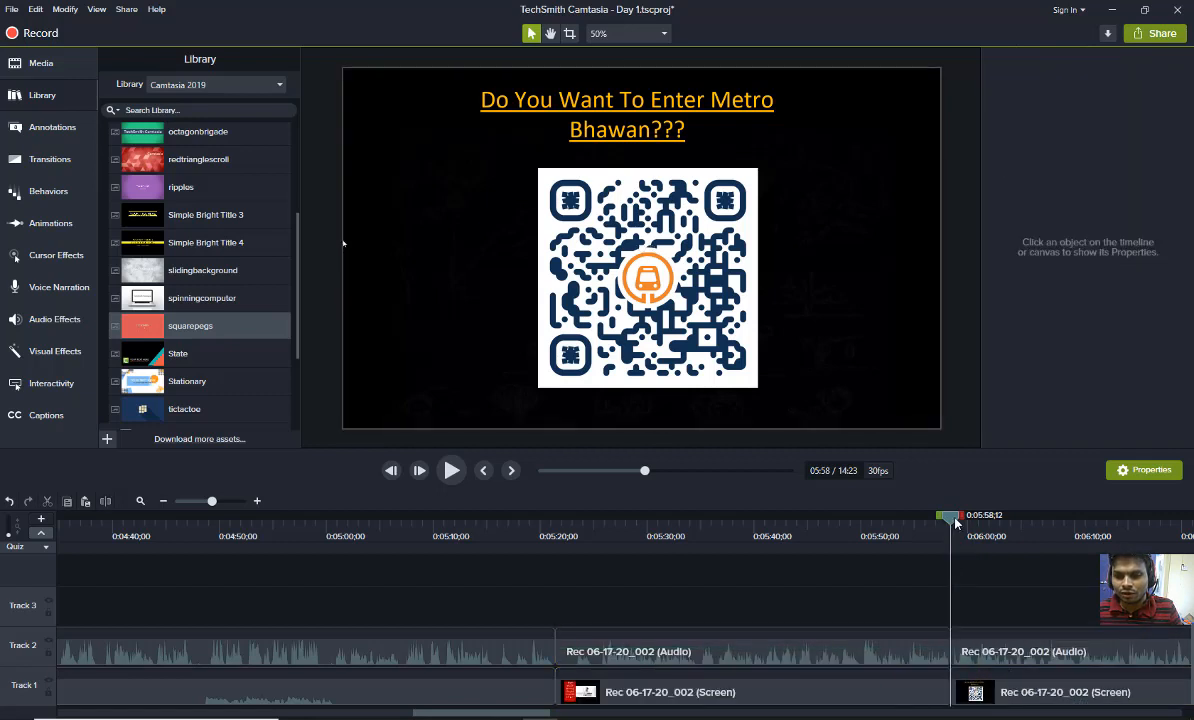
Split the audio and screen clips again at 0:06:00;18
drag(959, 523, 976, 531)
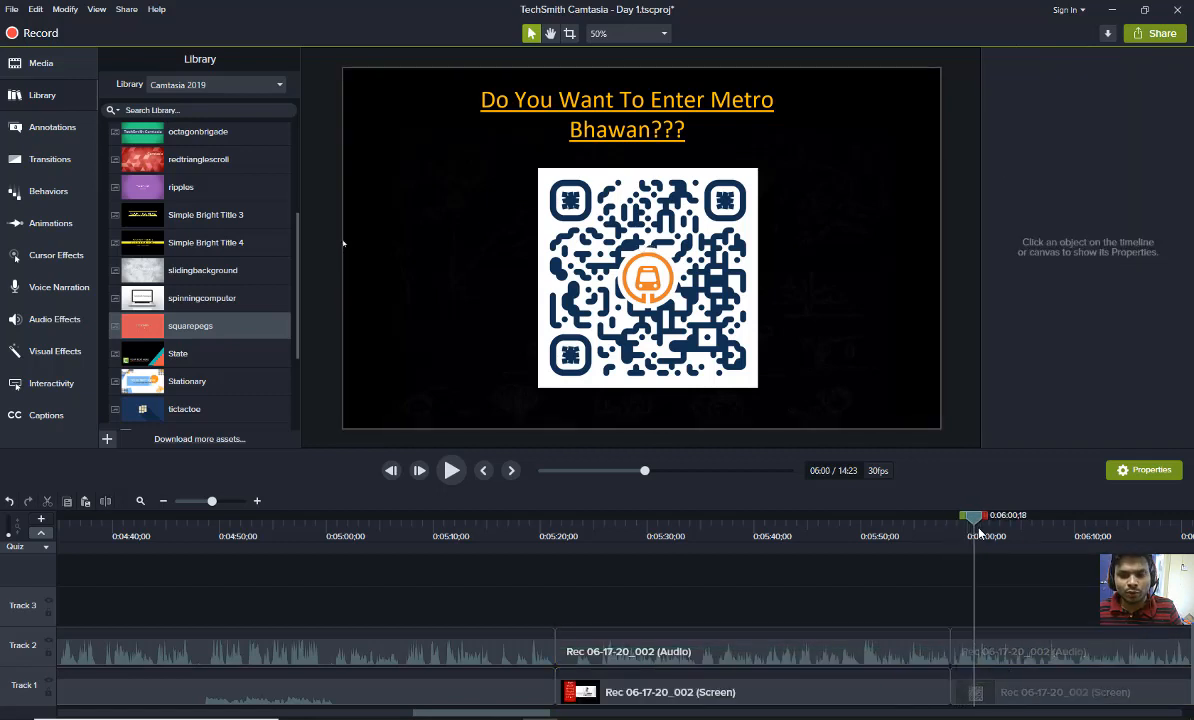
click(962, 663)
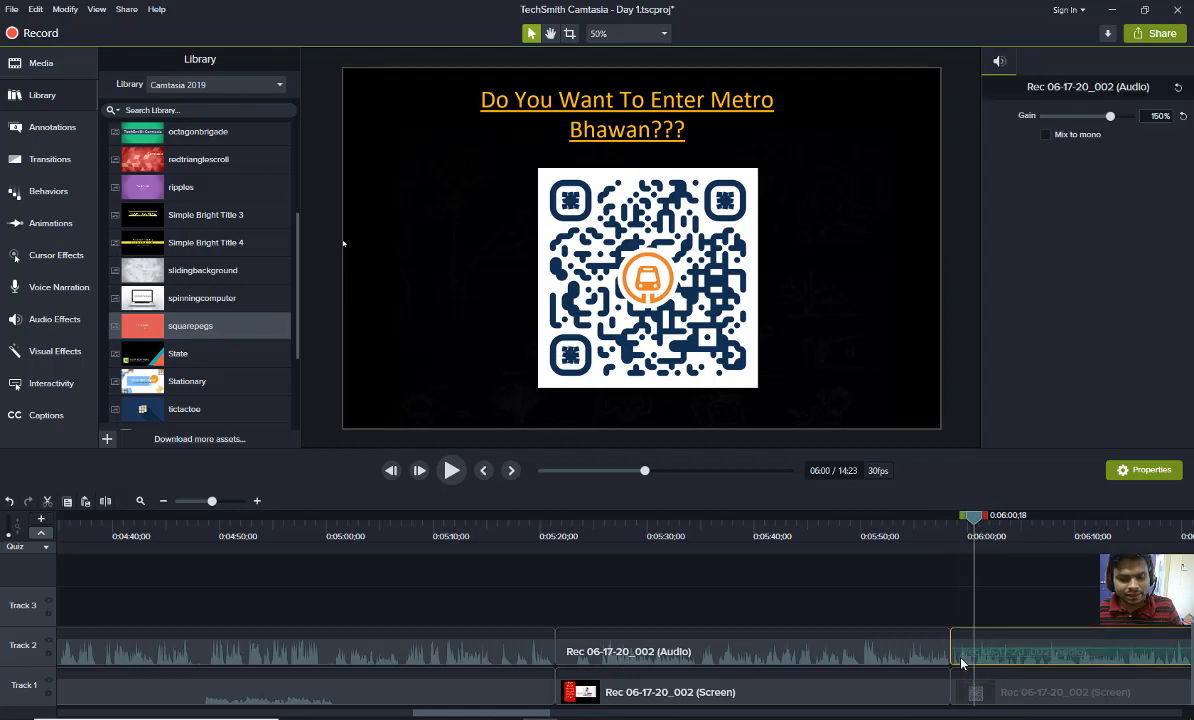
key(s)
click(967, 691)
key(s)
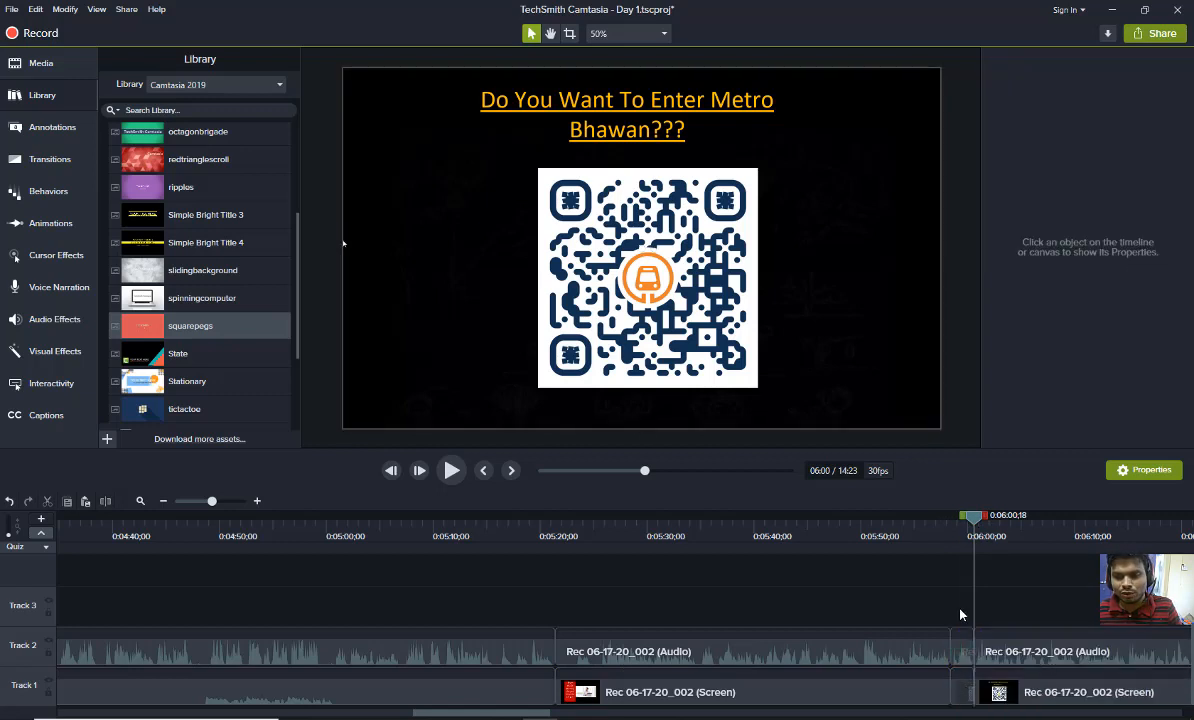
Delete the audio and screen segments between 0:05:58;12 and 0:06:00;18 and move the remaining clips back to close the gap
click(965, 686)
key(Delete)
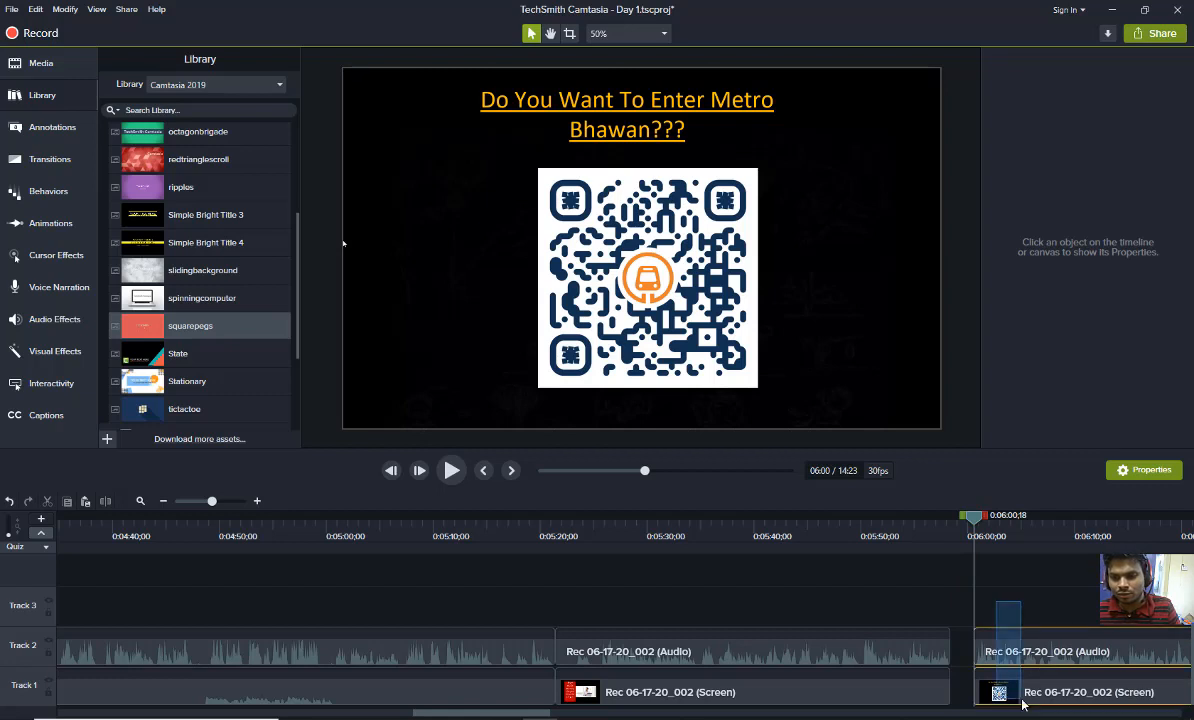
click(1016, 697)
drag(1016, 698, 990, 694)
Play across the joint at 0:05:58;12 and review the recording up to about 0:06:38 for further unwanted sections
drag(979, 522, 918, 520)
key(space)
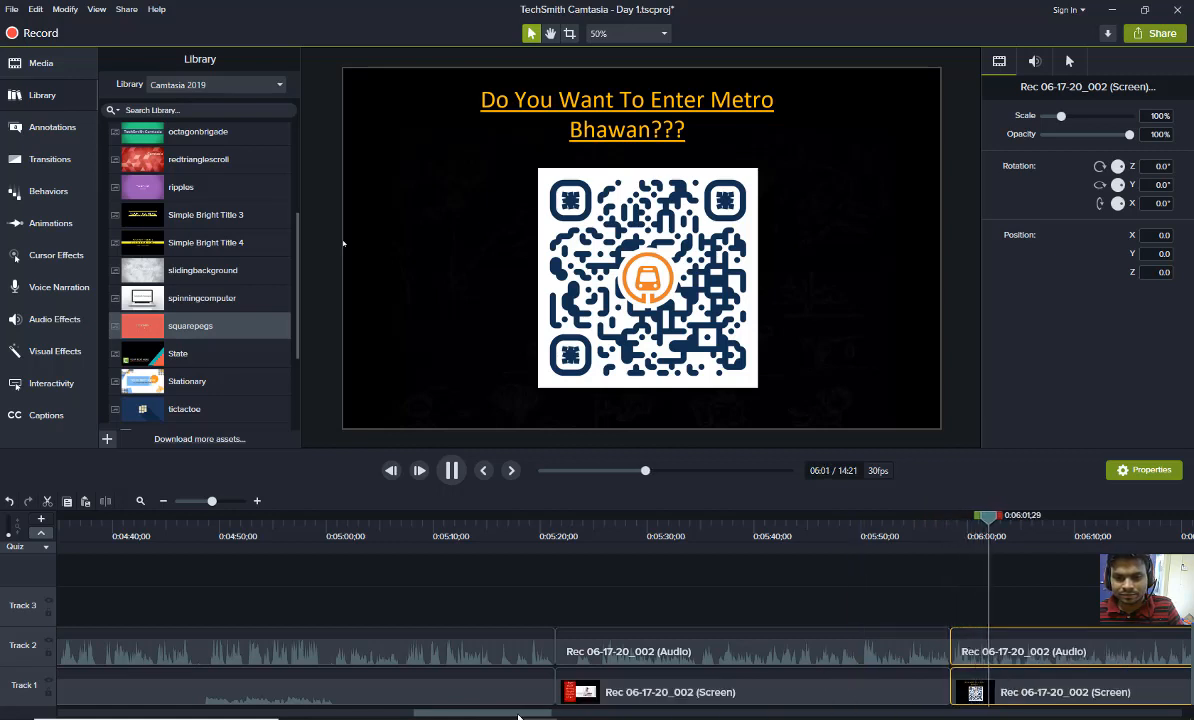
drag(520, 713, 557, 717)
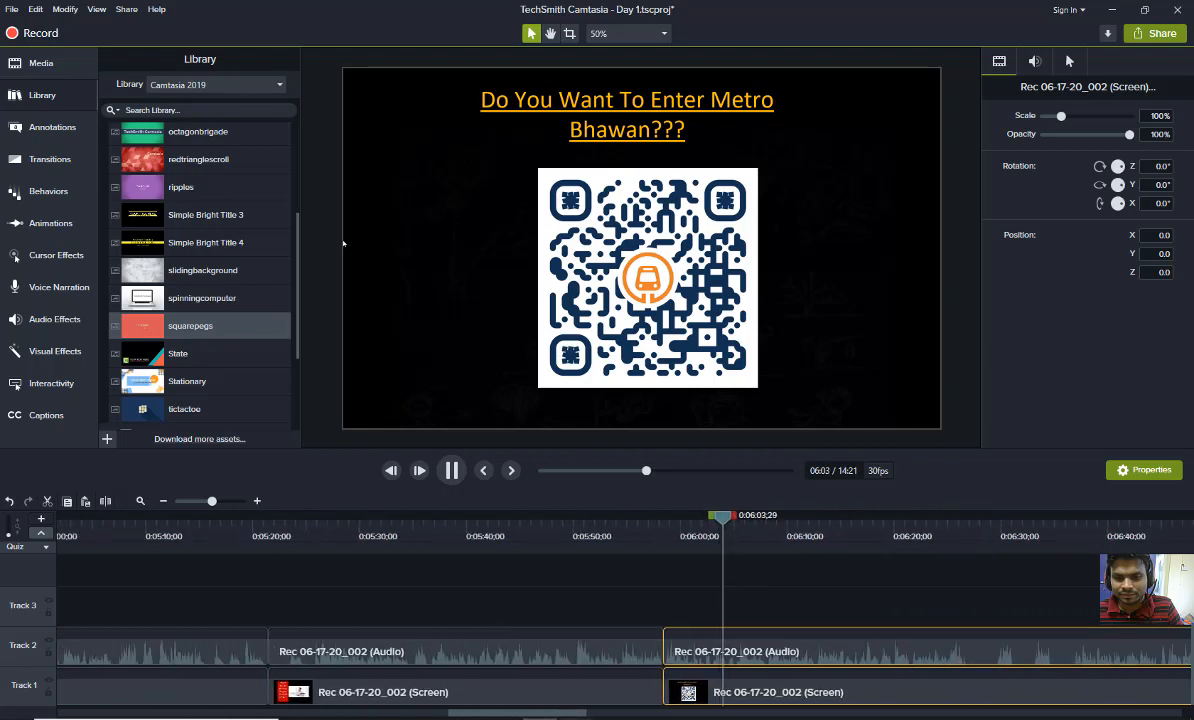
drag(737, 518, 868, 518)
drag(887, 560, 939, 535)
key(space)
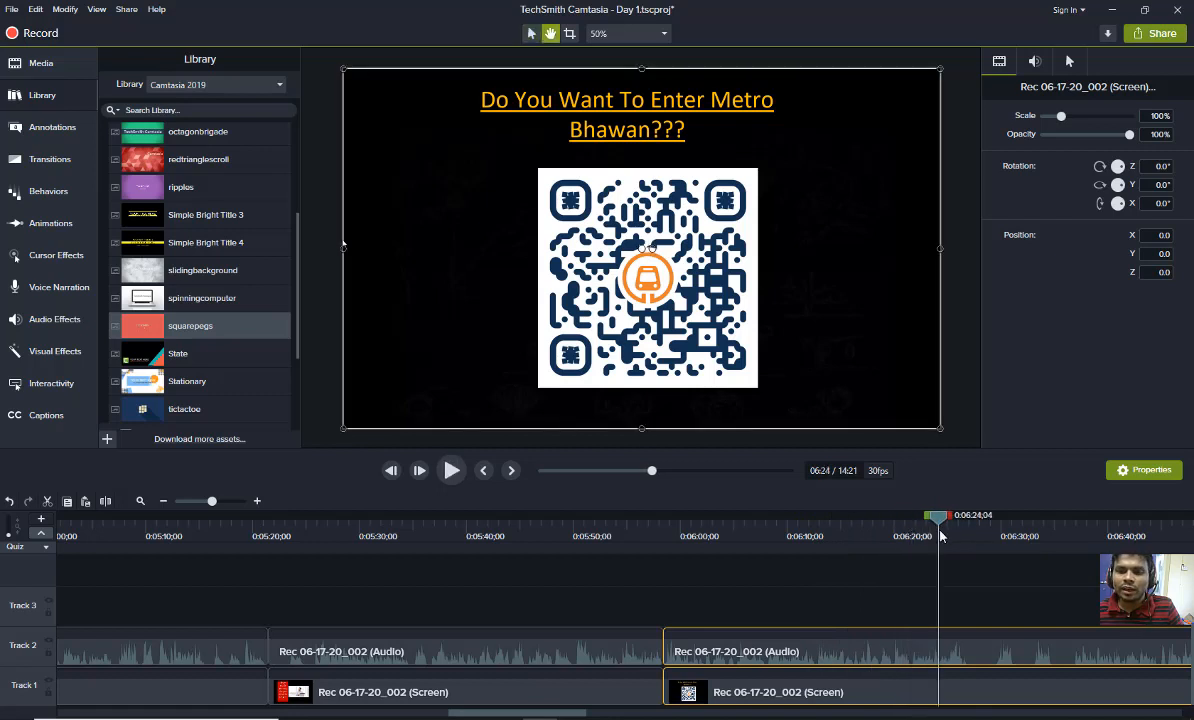
key(space)
key(space)
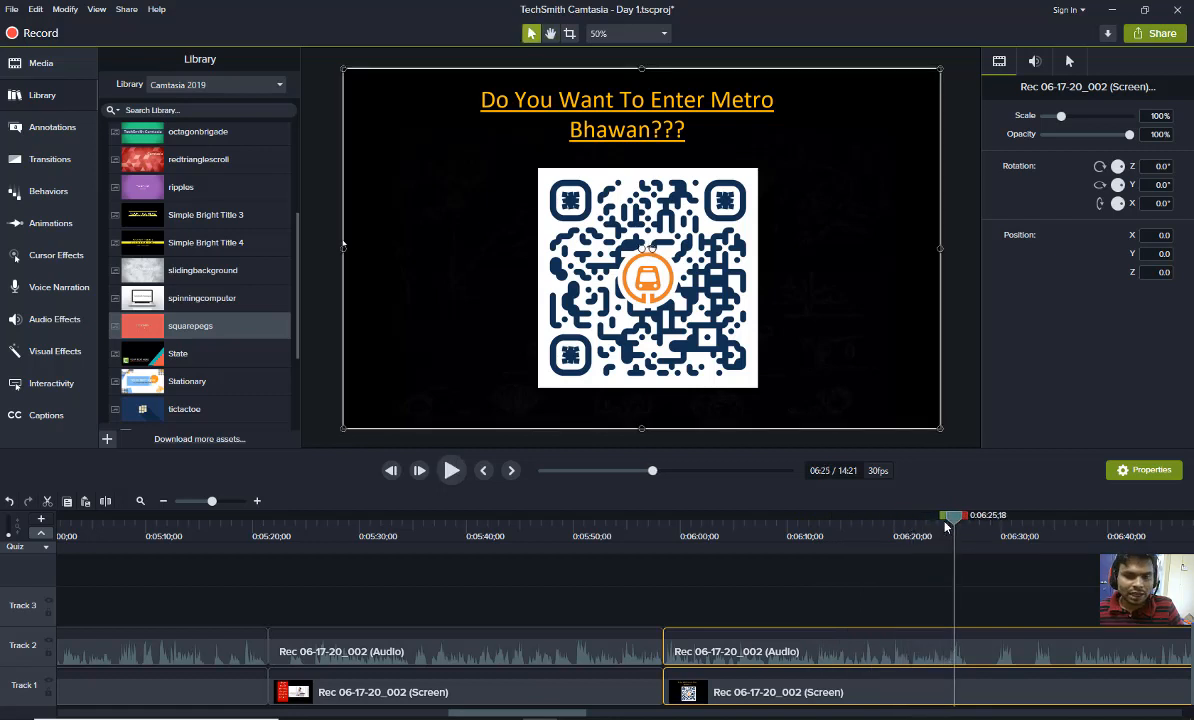
drag(953, 525, 898, 530)
key(space)
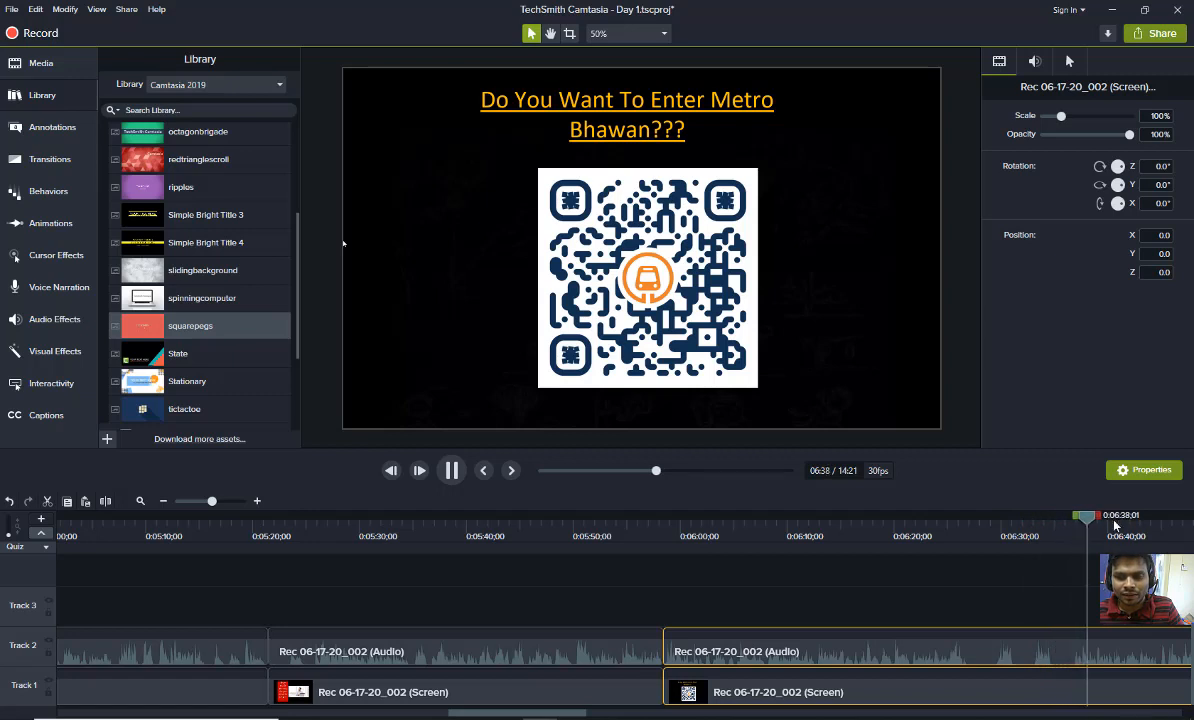
drag(1098, 525, 813, 535)
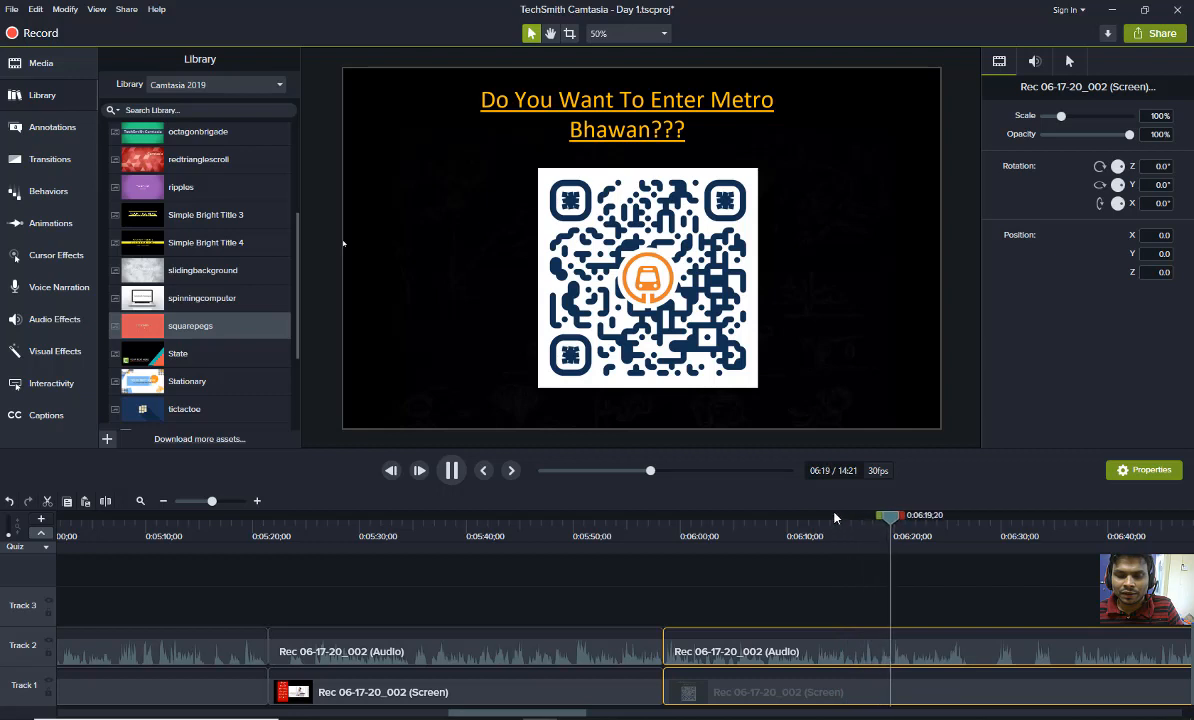
Split both the Track 2 audio clip and the Track 1 screen clip at 0:06:14;24
drag(898, 523, 824, 528)
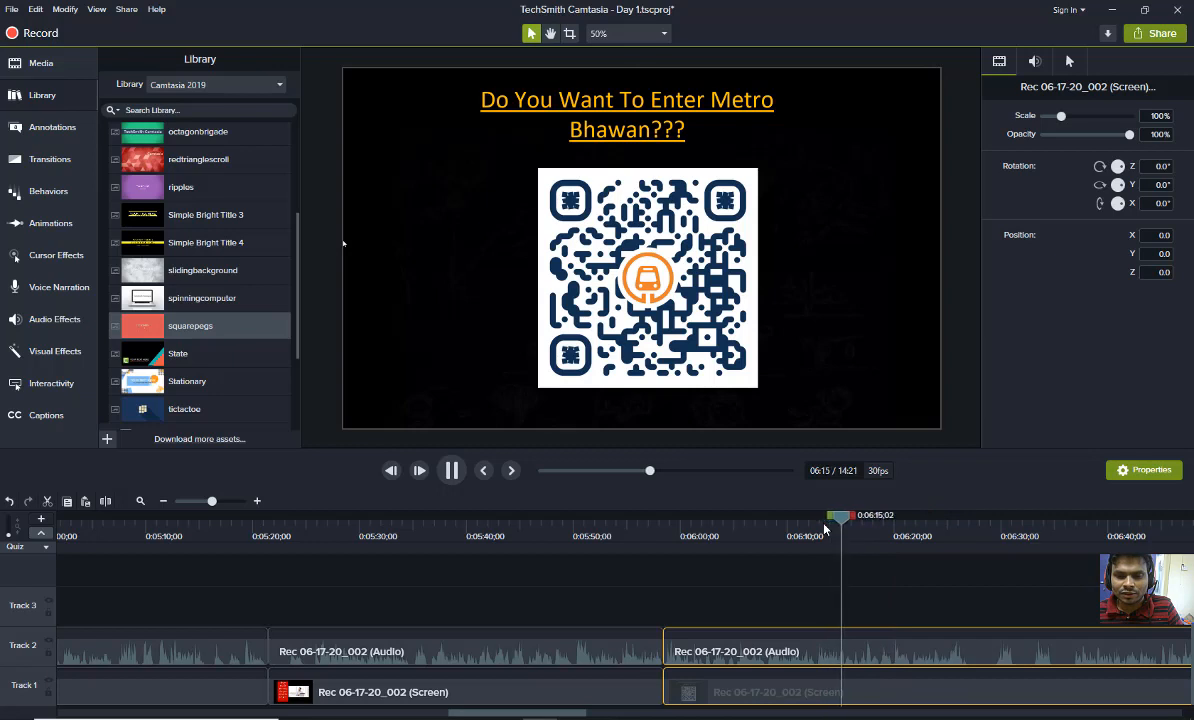
key(space)
drag(844, 524, 830, 524)
key(space)
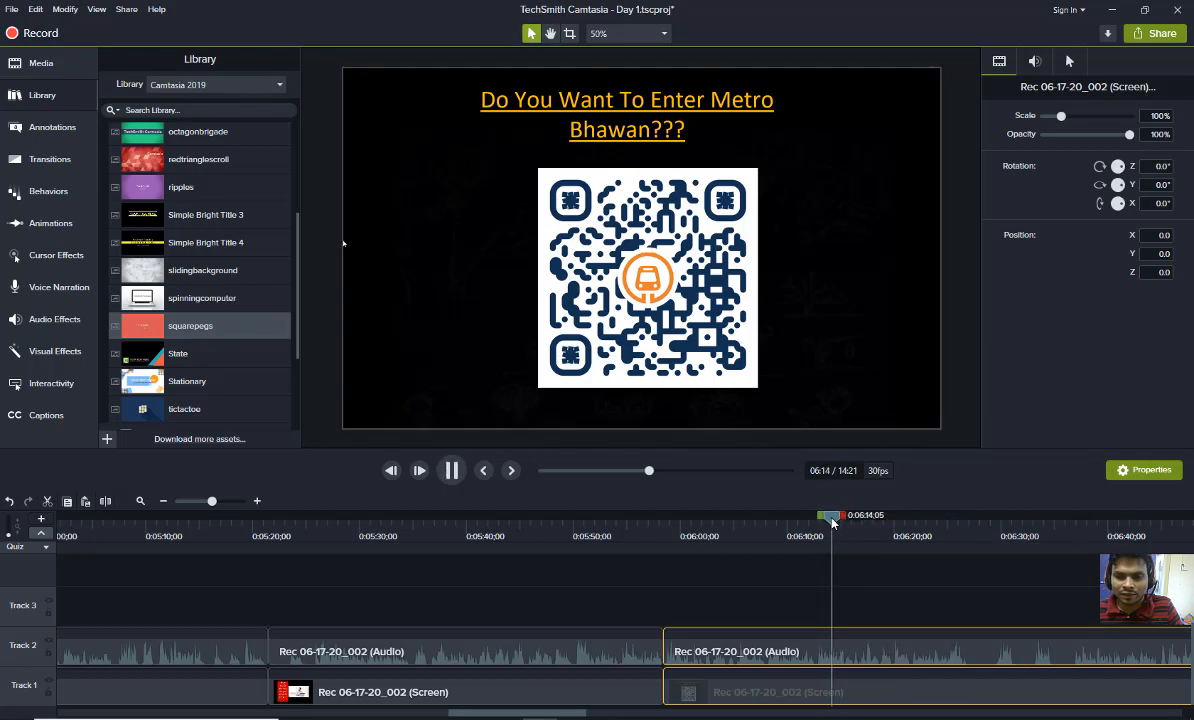
key(space)
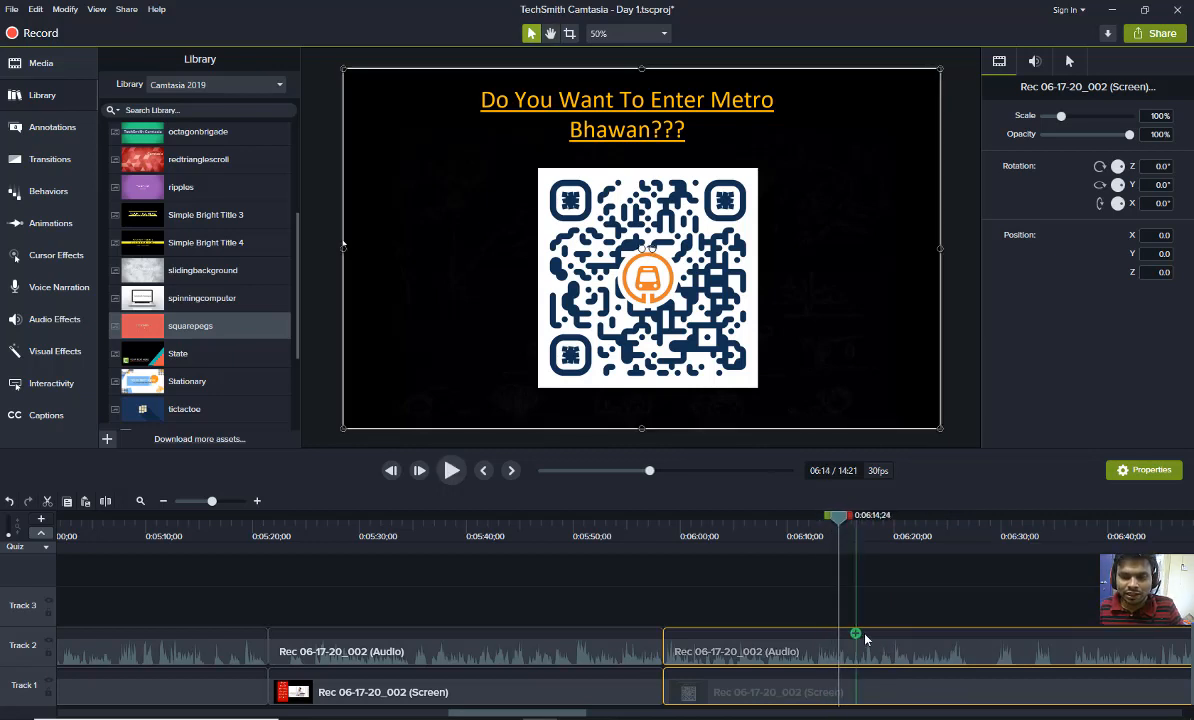
click(894, 701)
click(894, 701)
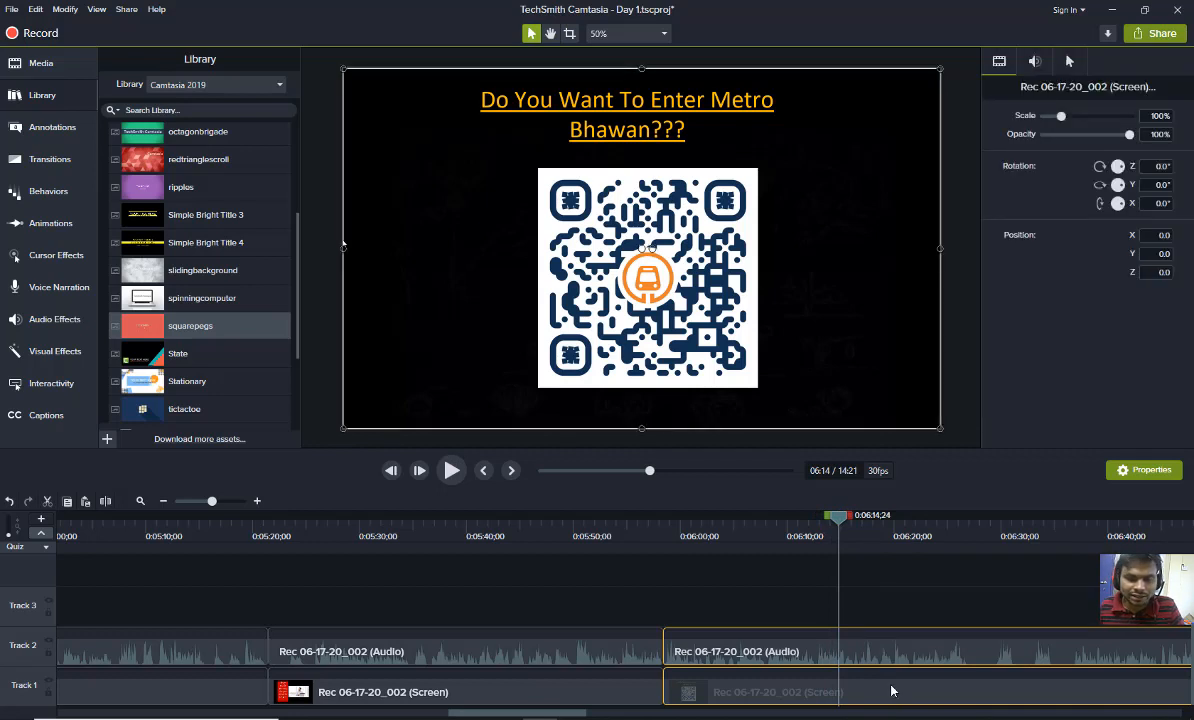
key(s)
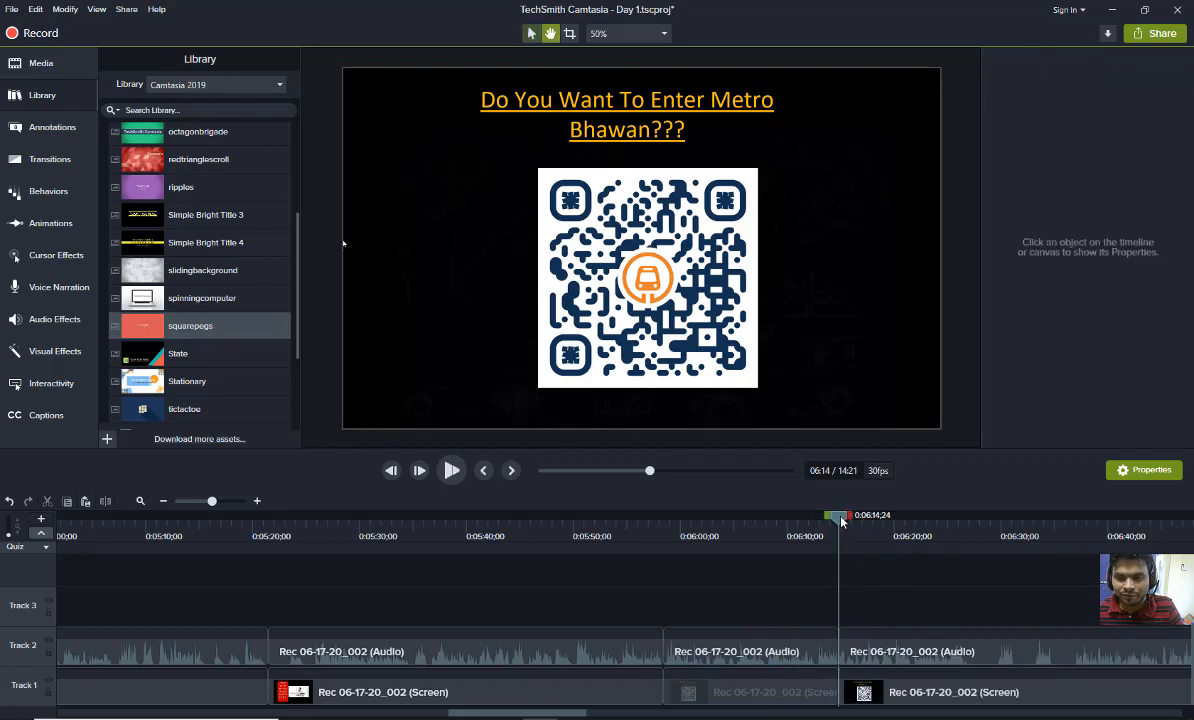
Find the end of the unwanted part after 0:06:14;24 and split the audio and screen clips at 0:06:18;25
key(space)
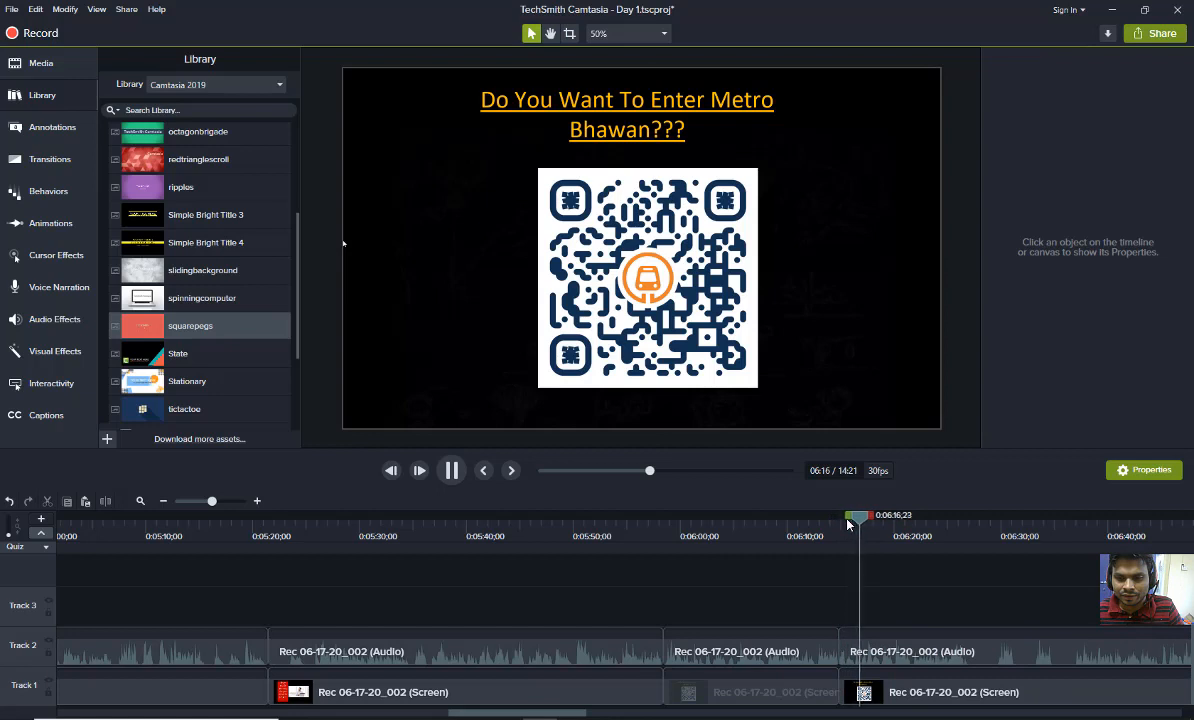
key(space)
key(space)
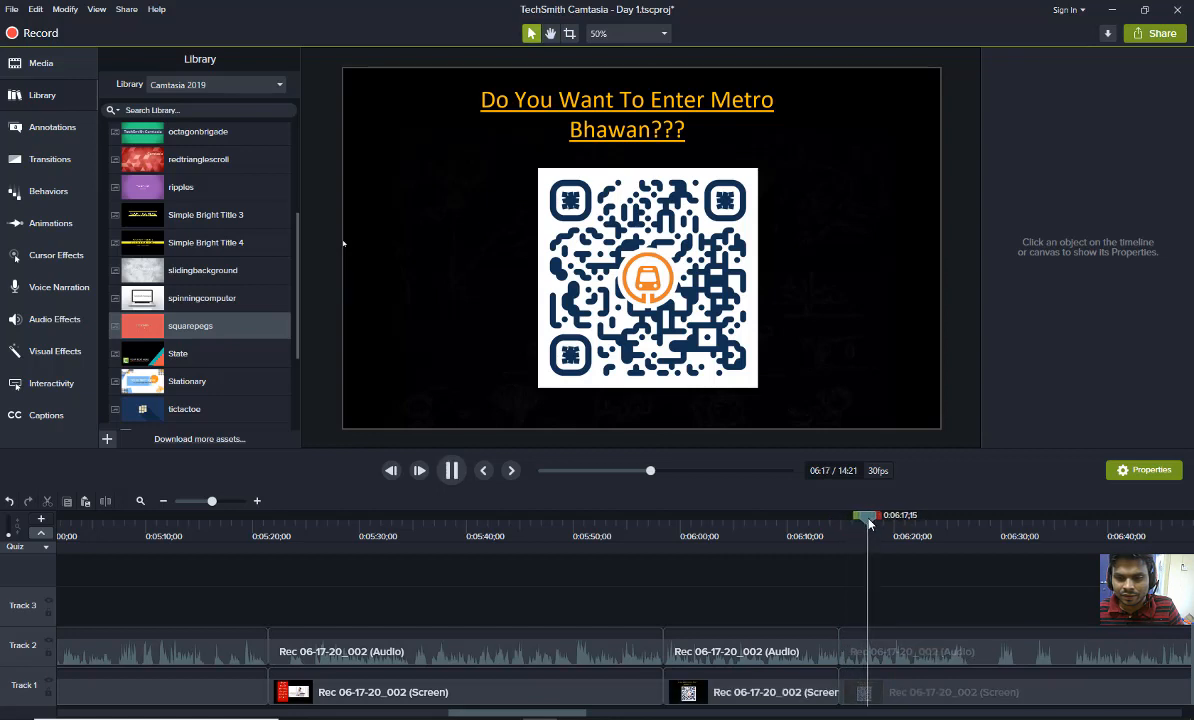
key(space)
key(space)
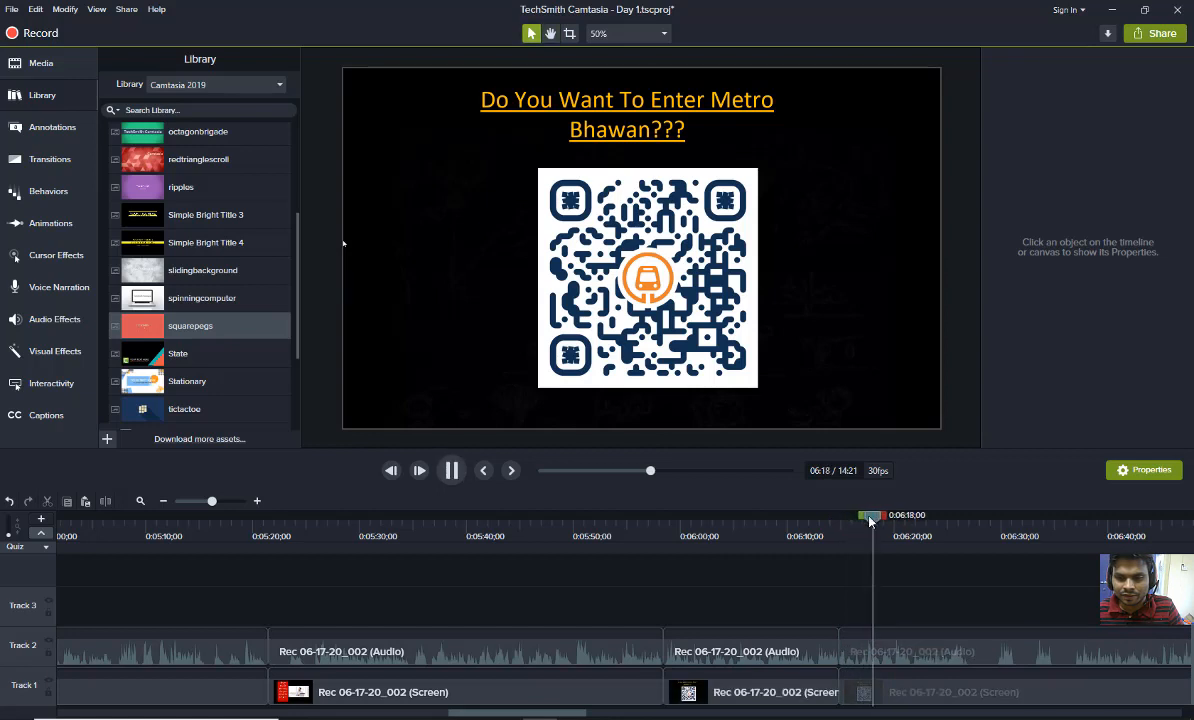
key(space)
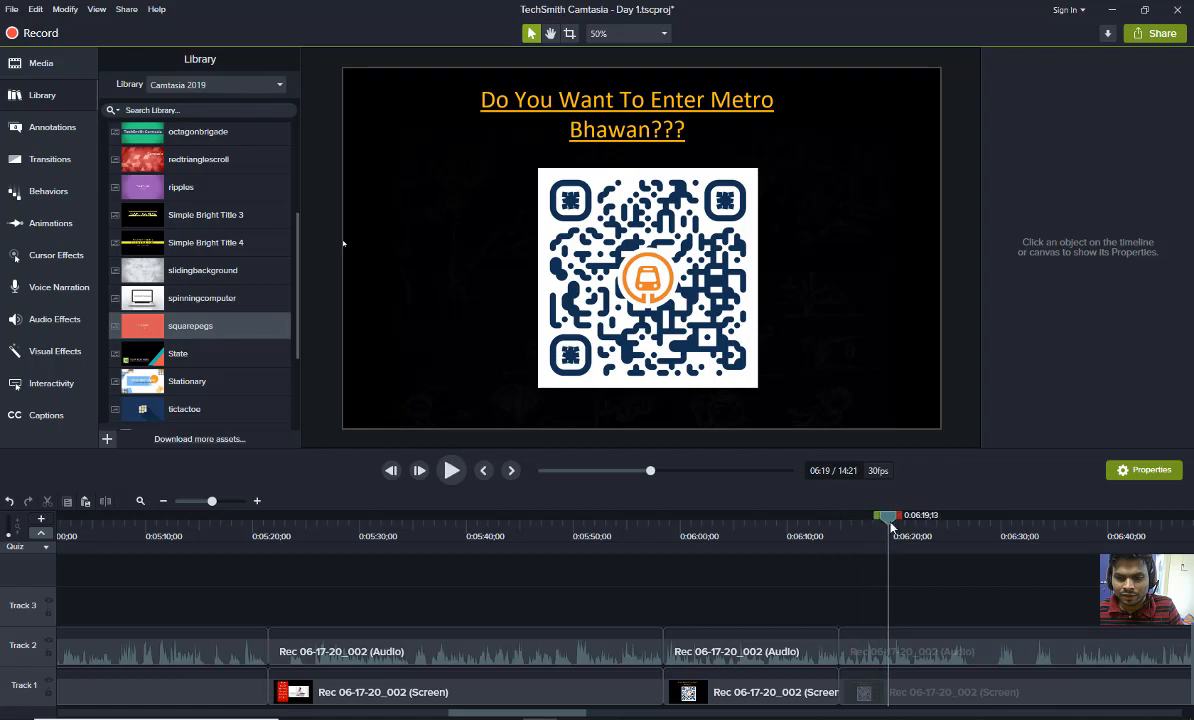
click(870, 700)
key(s)
Delete the audio and screen segments between 0:06:14;24 and 0:06:18;25 and move the remaining clips back to close the gap
click(858, 656)
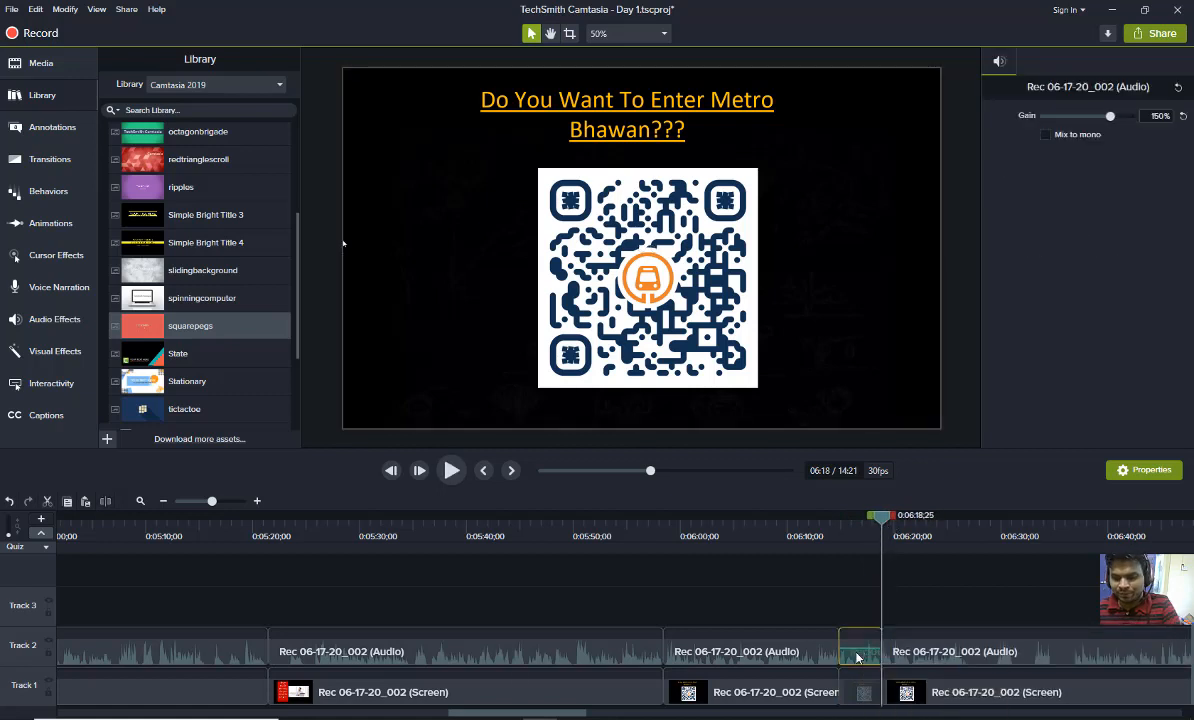
key(Delete)
click(862, 693)
key(Delete)
drag(858, 601, 923, 700)
drag(929, 643, 882, 645)
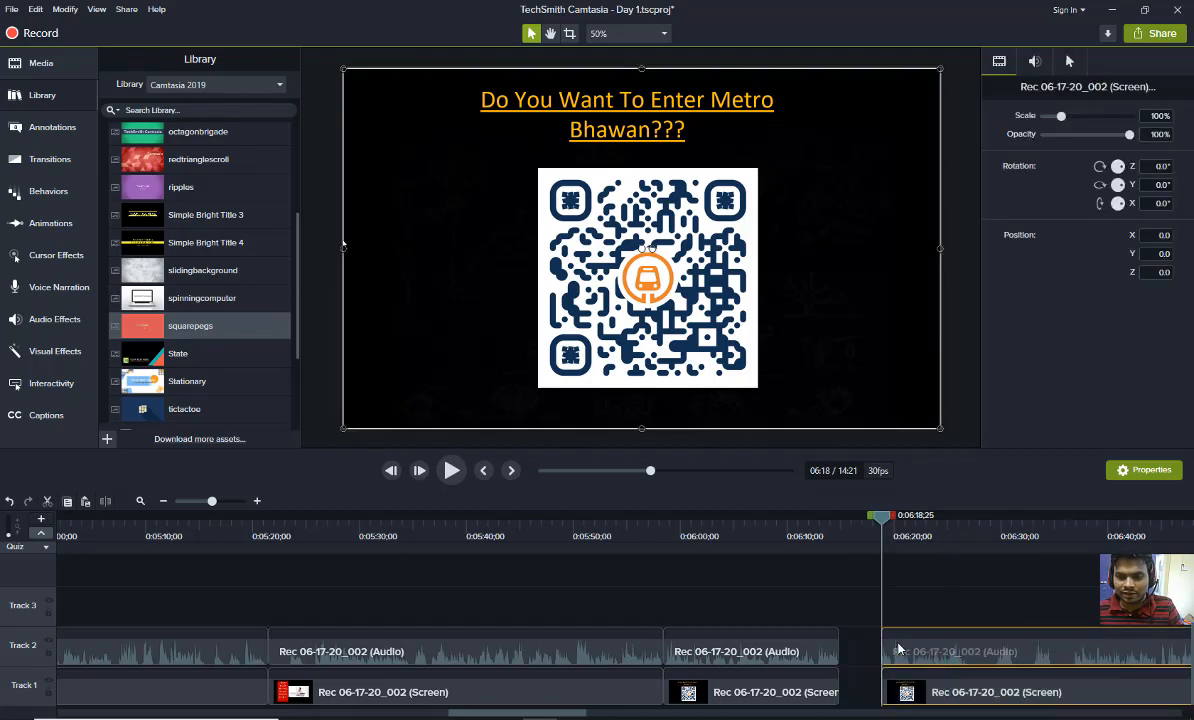
drag(839, 601, 893, 695)
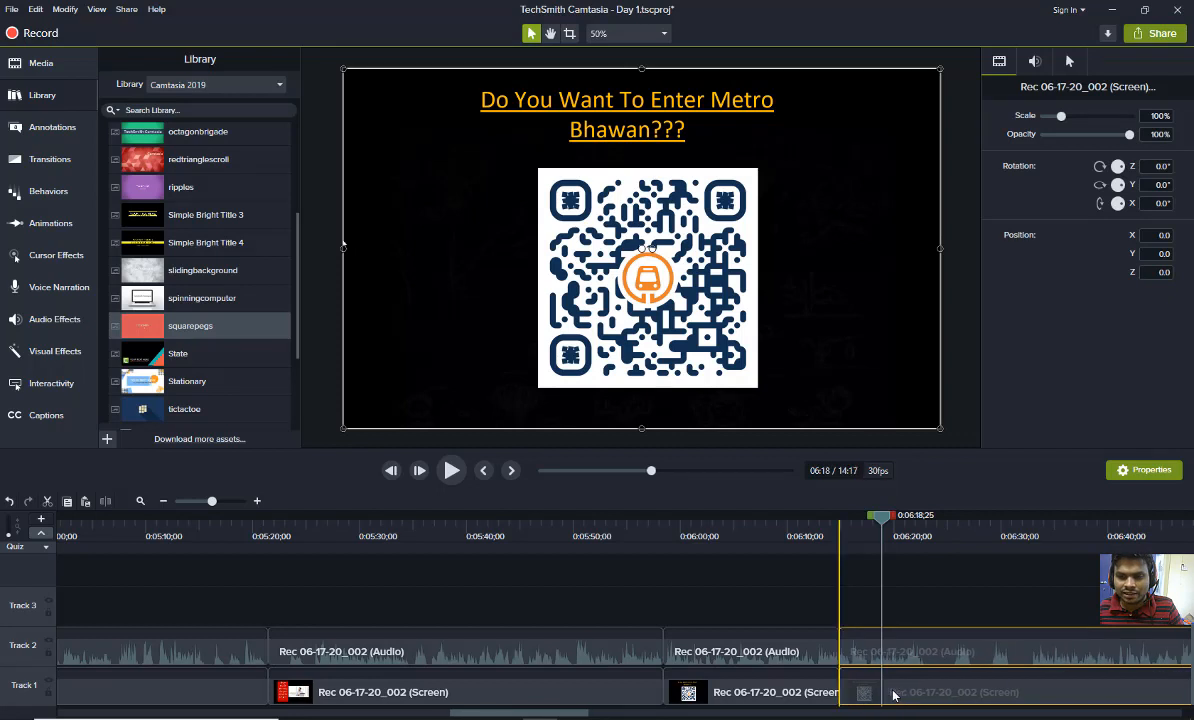
Play across the joint at 0:06:14;24 and review the recording up to about 0:06:35 for the next unwanted section
drag(880, 520, 834, 517)
key(space)
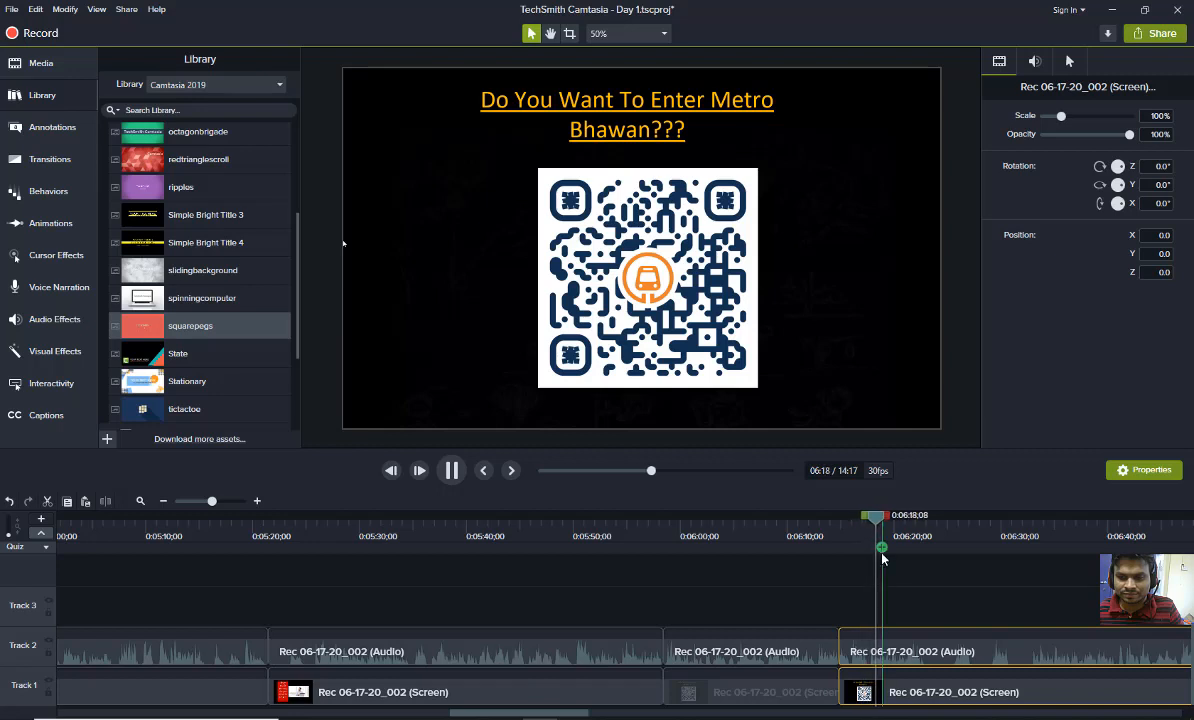
key(space)
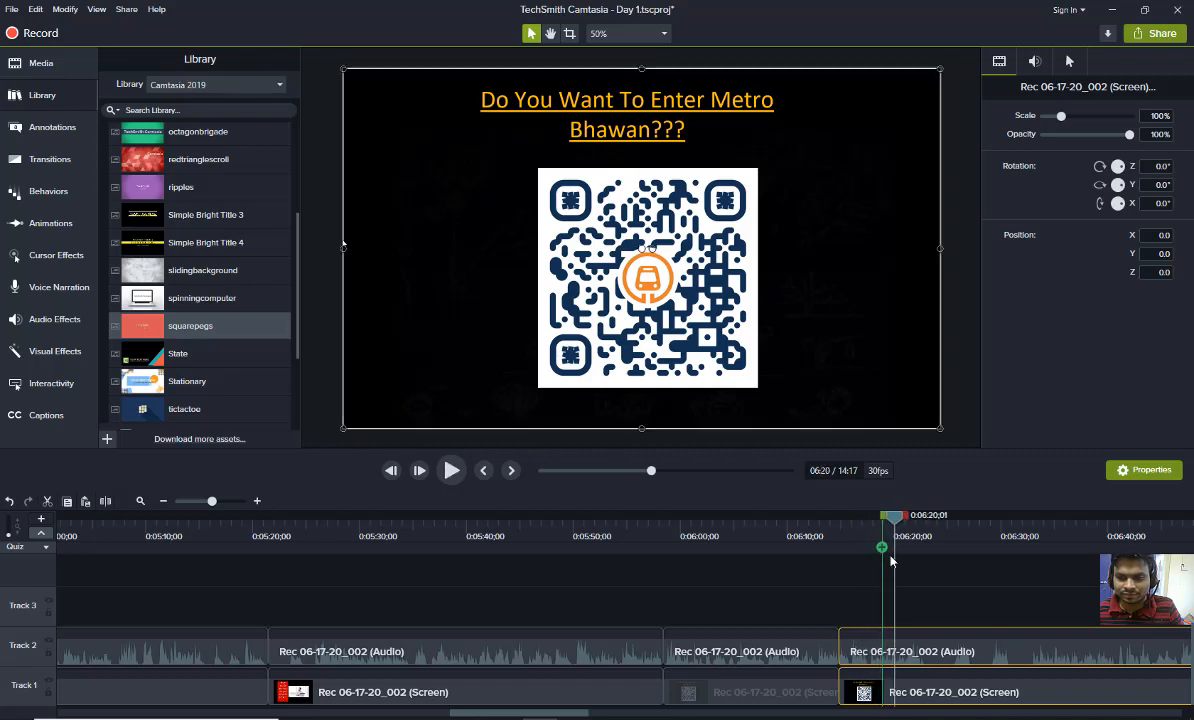
drag(899, 517, 881, 524)
key(space)
key(space)
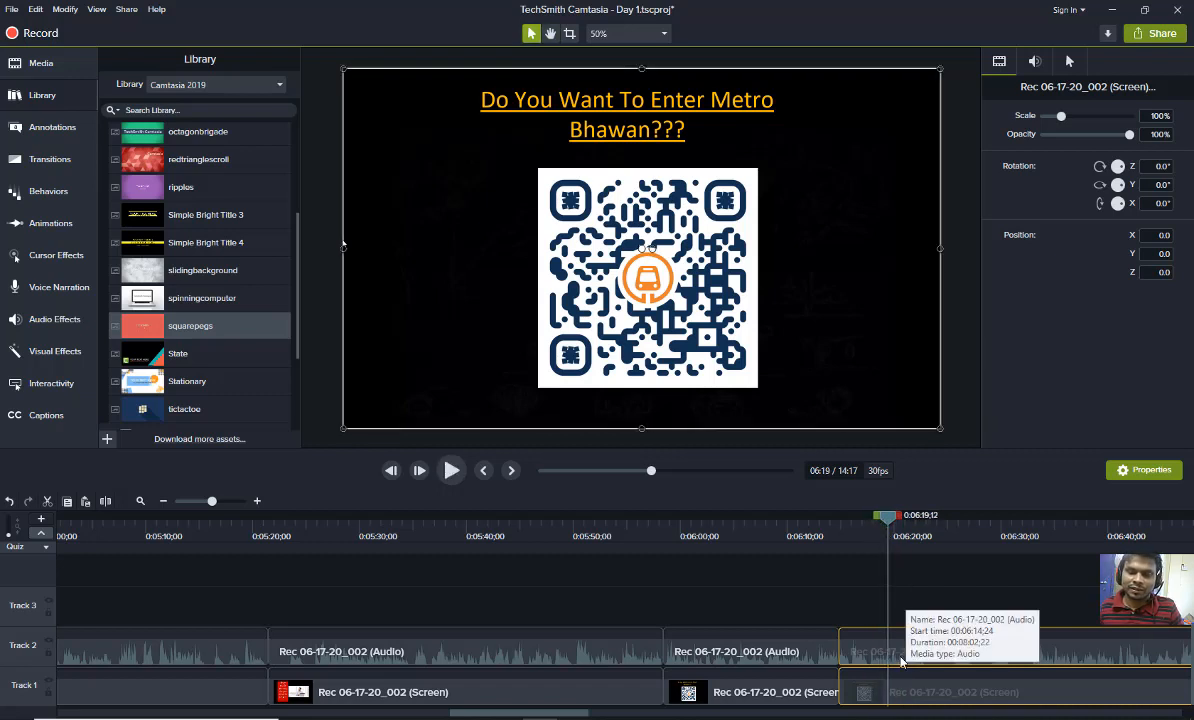
click(946, 666)
click(946, 686)
key(space)
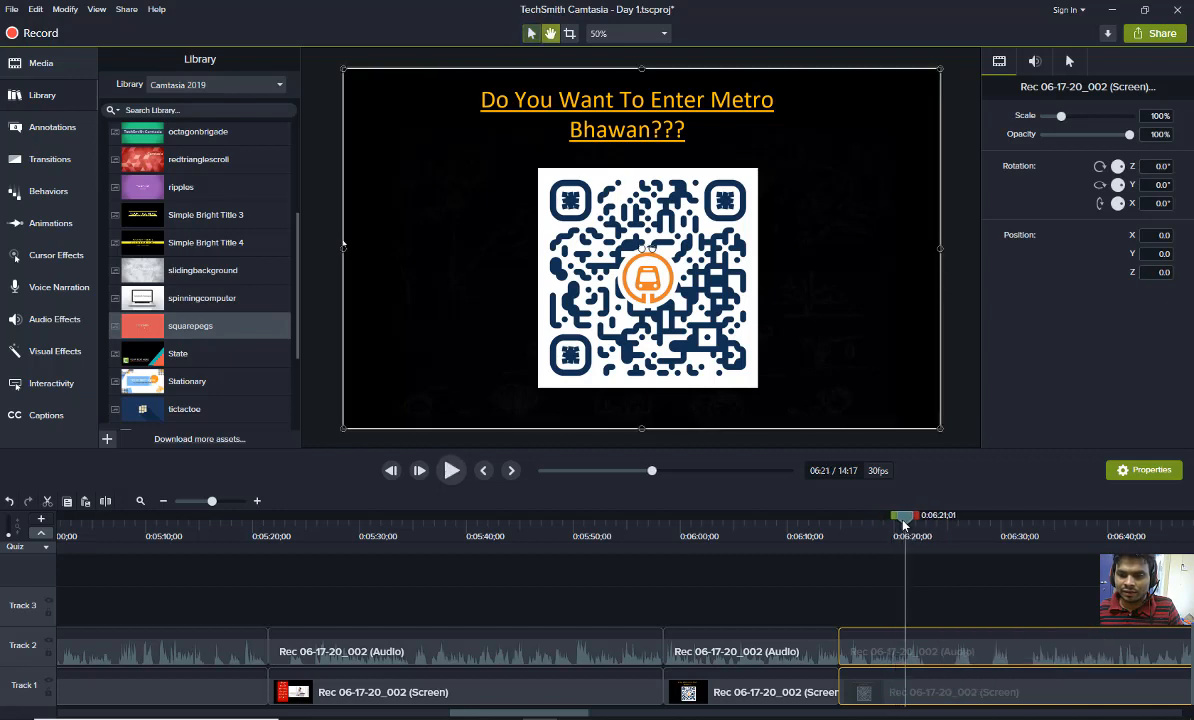
key(space)
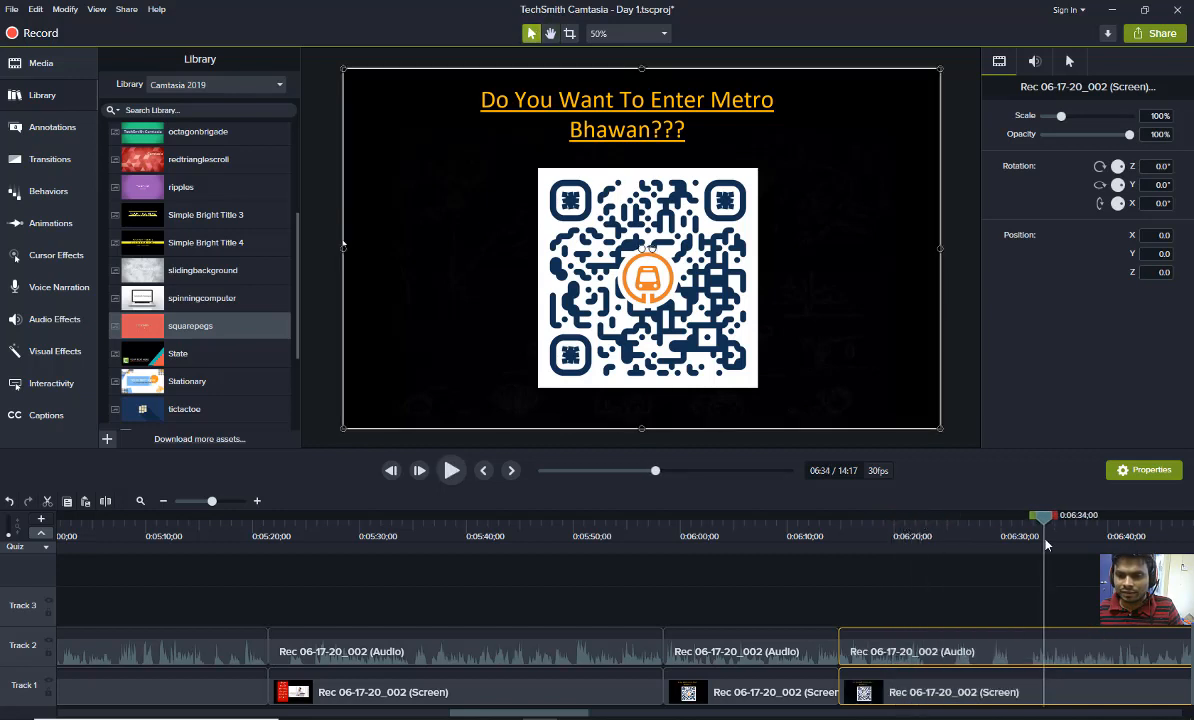
click(912, 541)
drag(917, 528, 885, 528)
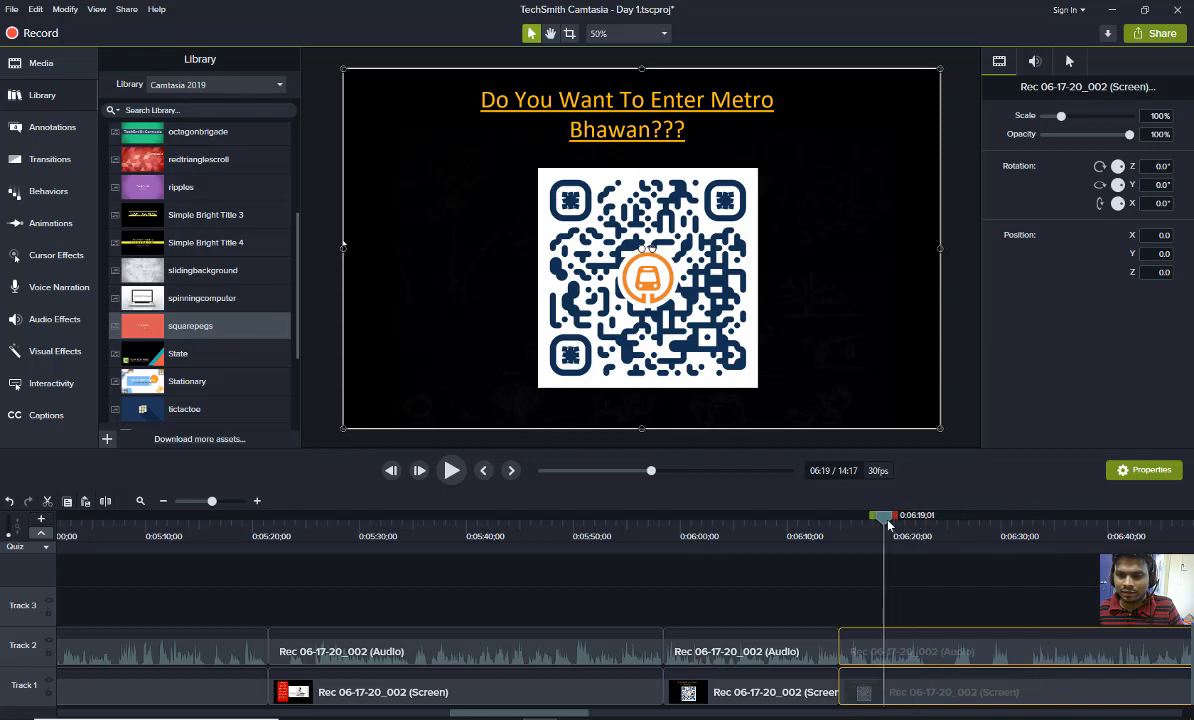
key(space)
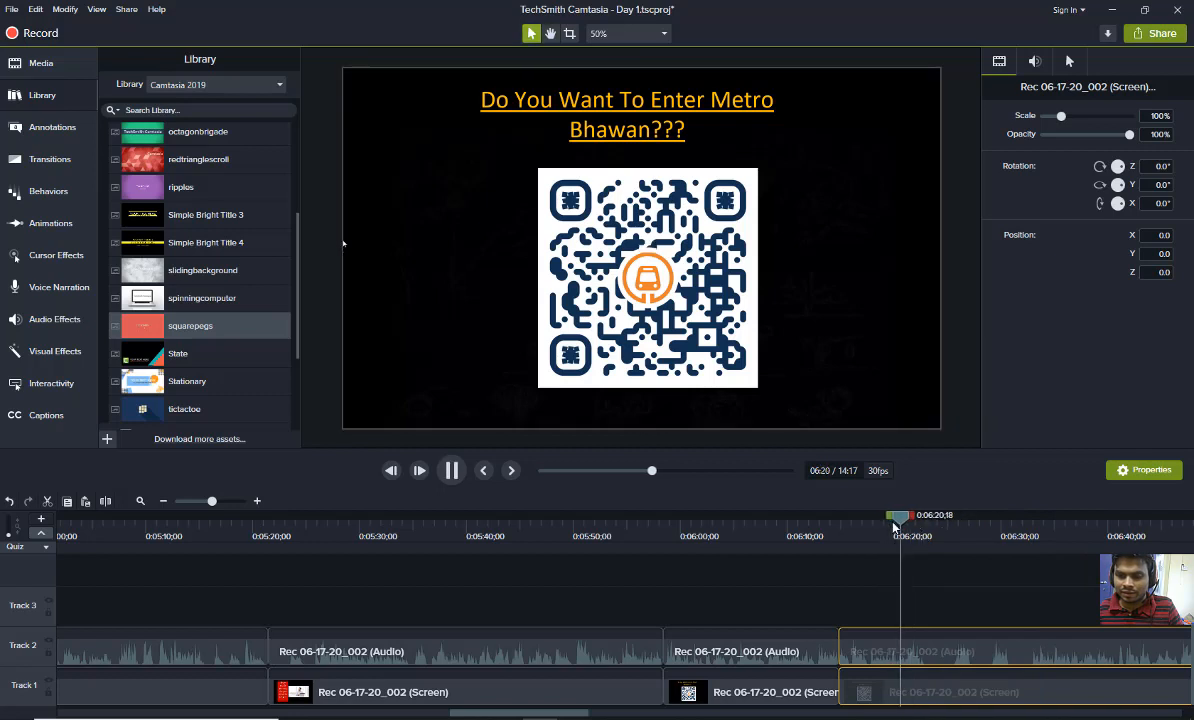
key(space)
drag(906, 528, 1033, 546)
key(space)
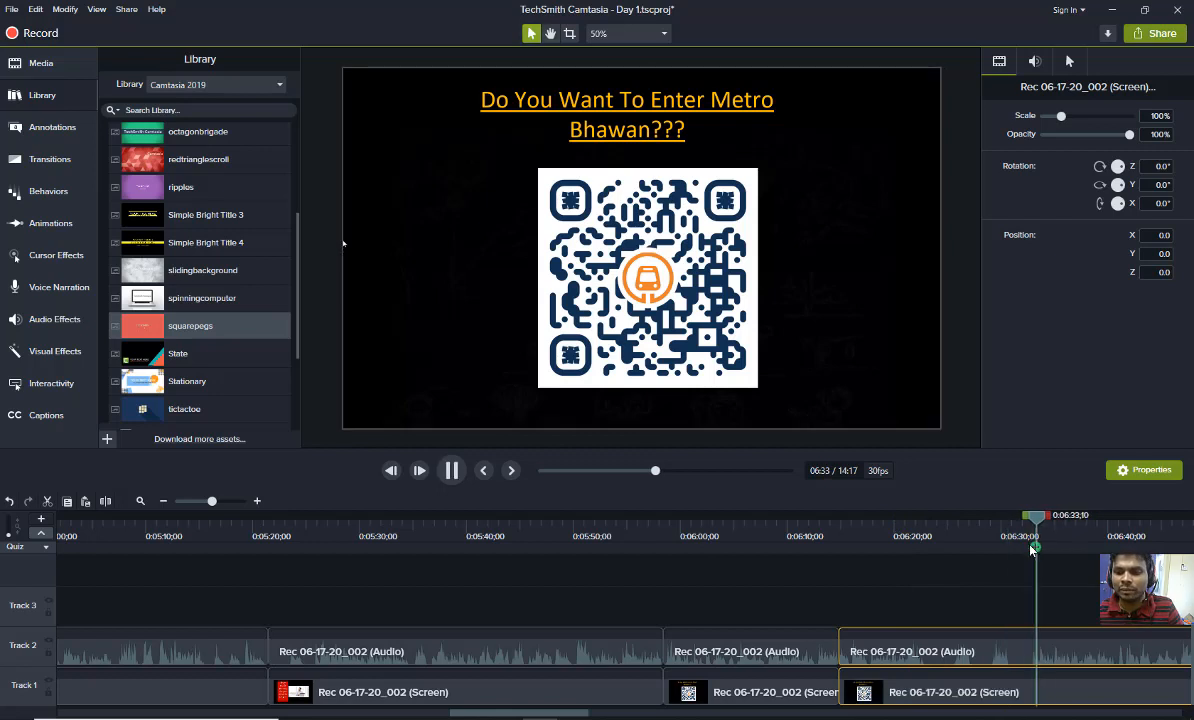
key(space)
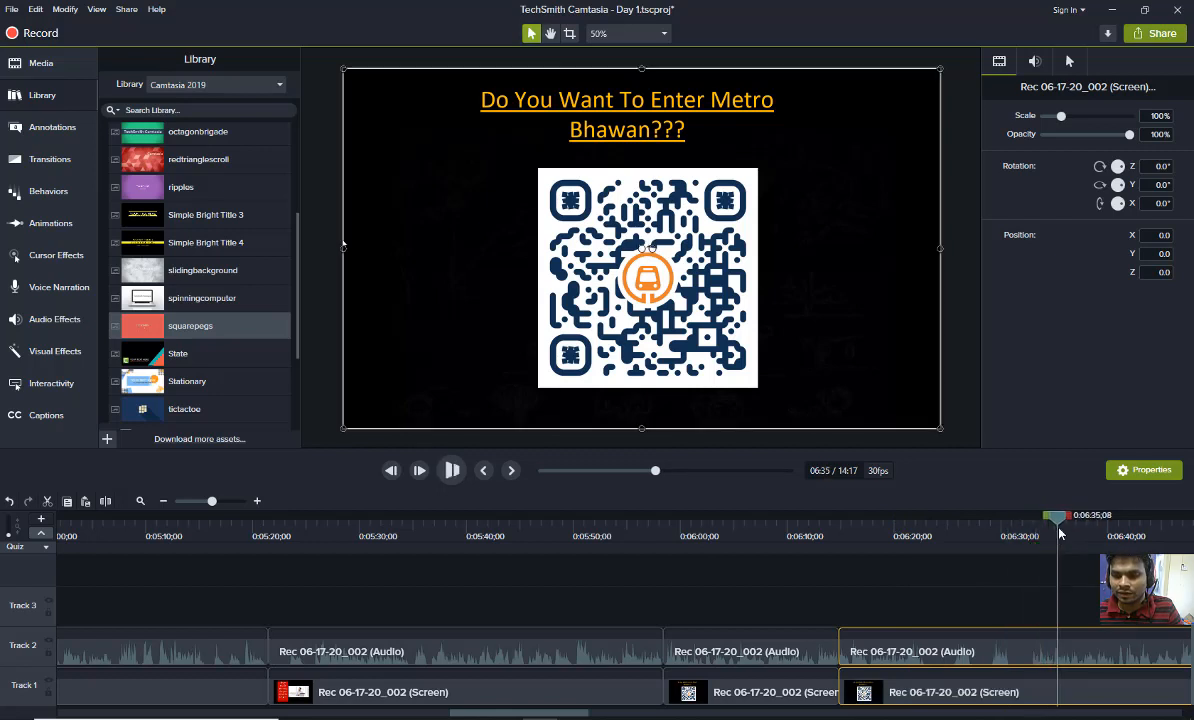
Replay the recording from about 0:06:19 and split both the audio and screen clips at 0:06:19;20
drag(1055, 532, 883, 535)
key(space)
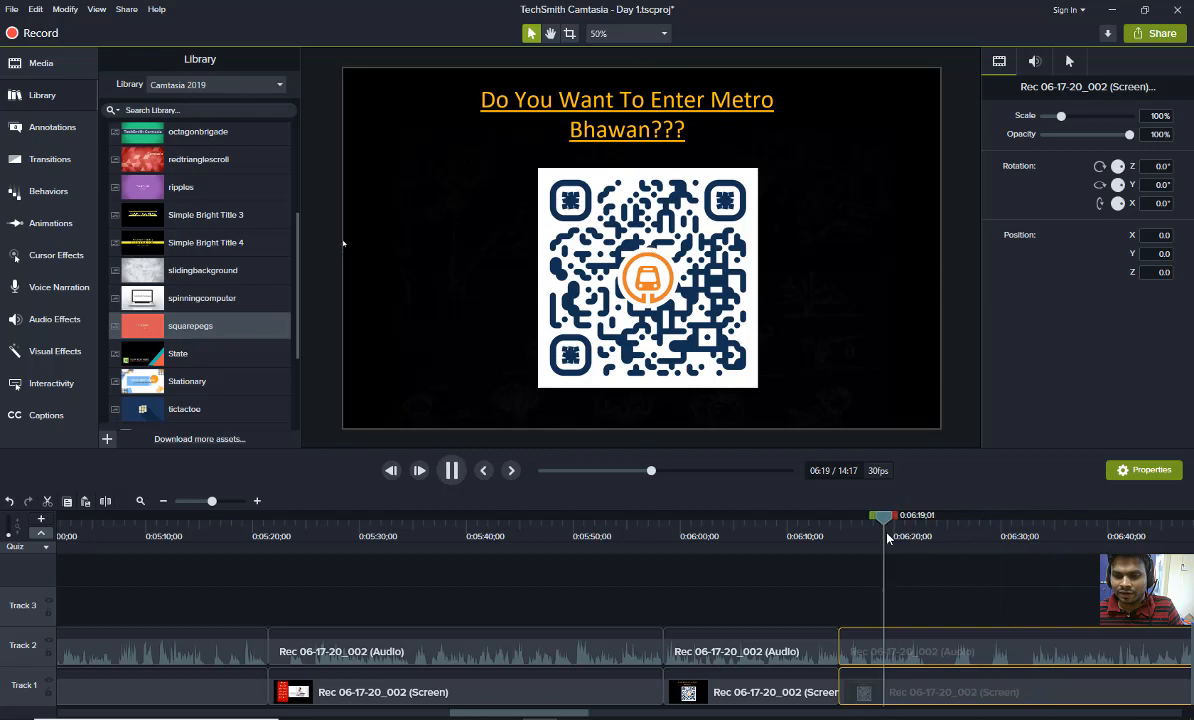
key(space)
drag(923, 592, 940, 688)
key(s)
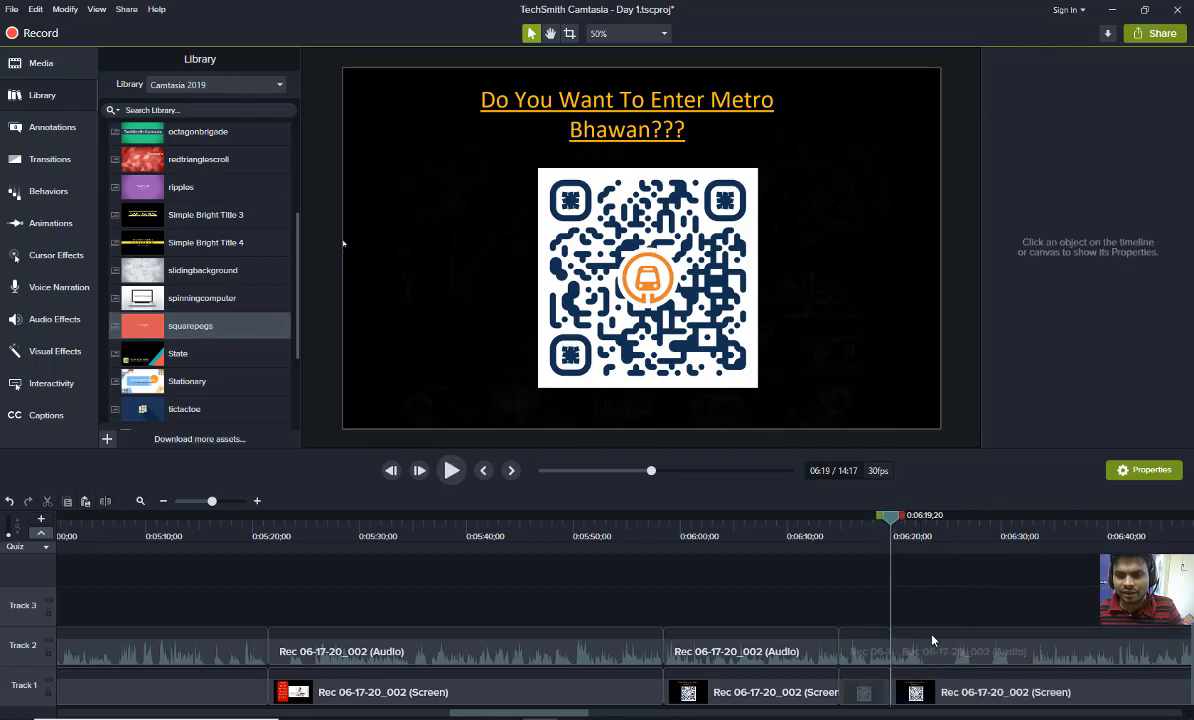
Locate the end of the unwanted section and split the audio and screen clips again at 0:06:32;29
click(1029, 558)
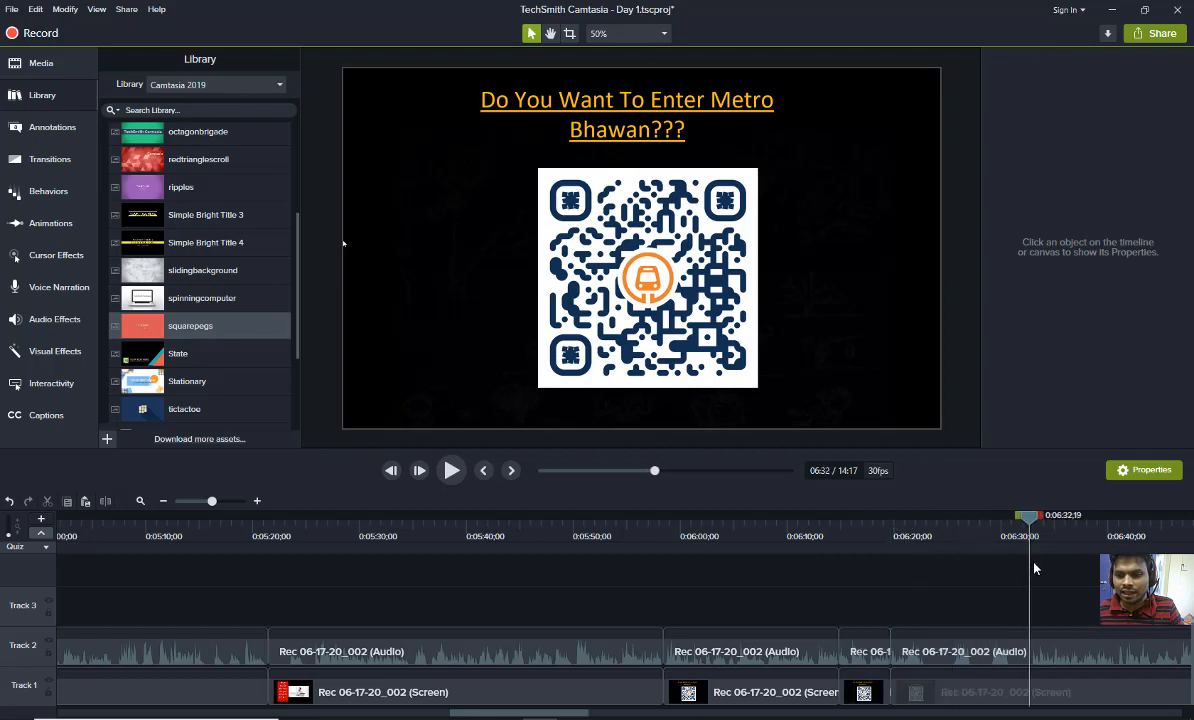
click(1041, 526)
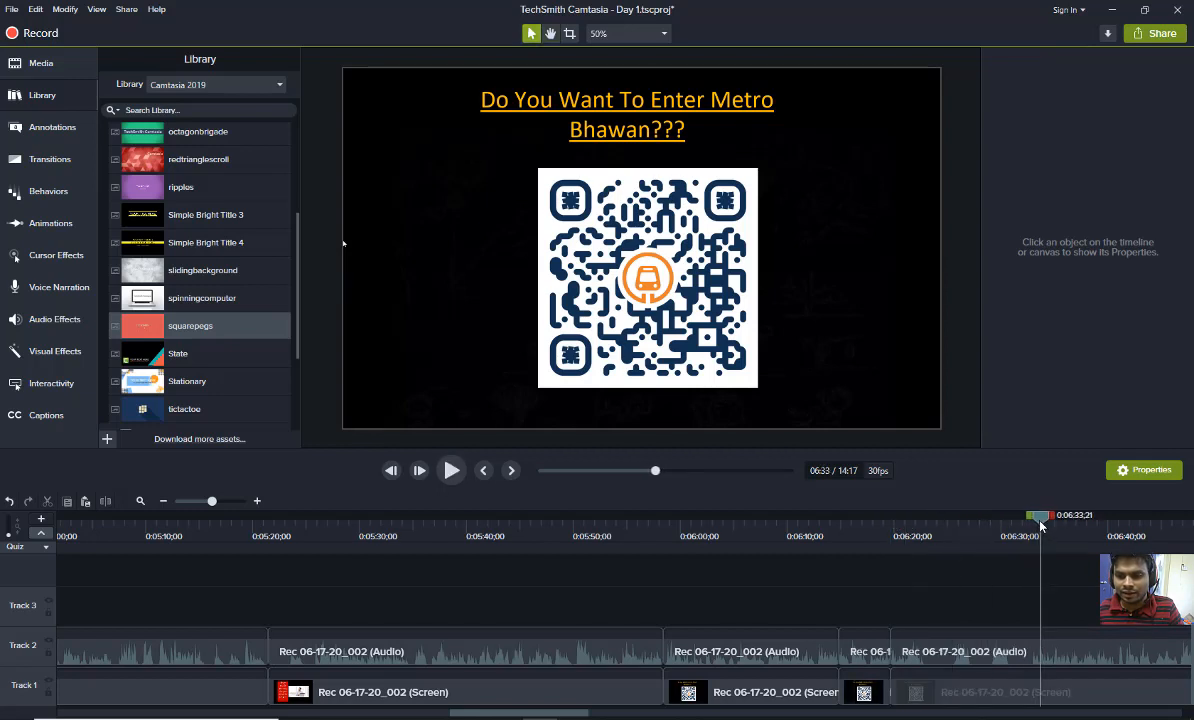
drag(1030, 523, 1034, 523)
drag(957, 576, 978, 712)
key(s)
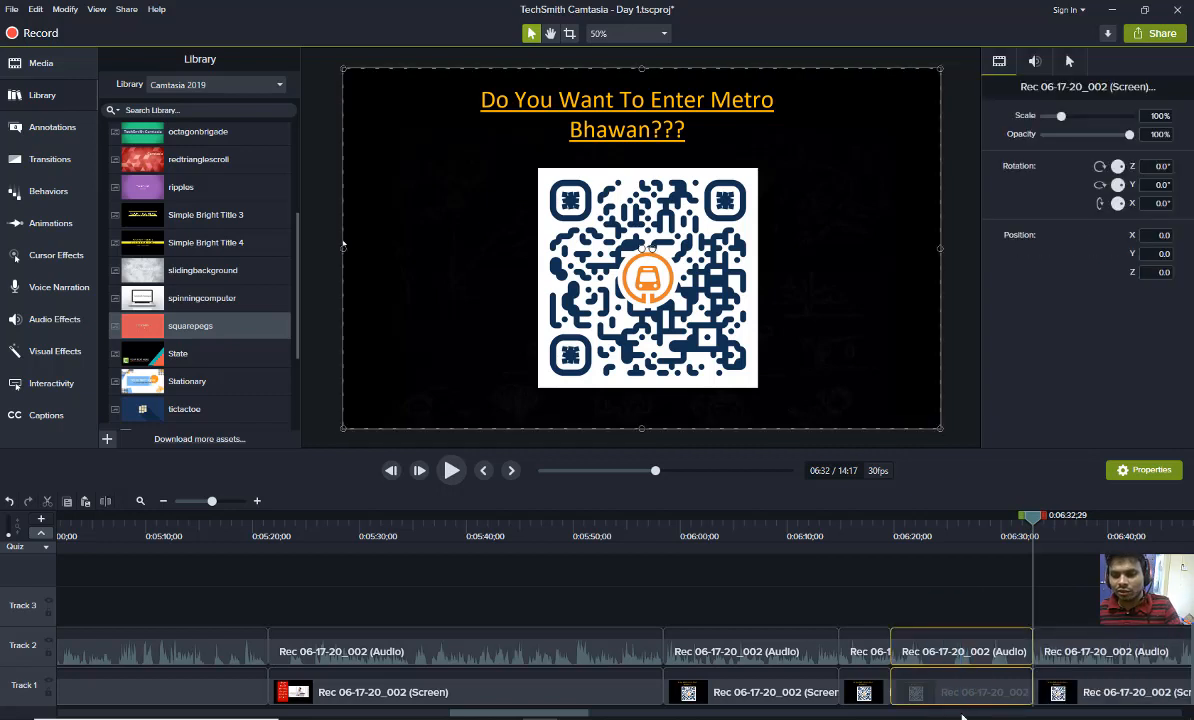
Delete the audio and screen segments between 0:06:19;20 and 0:06:32;29 and move the remaining clips back against the earlier ones
key(Delete)
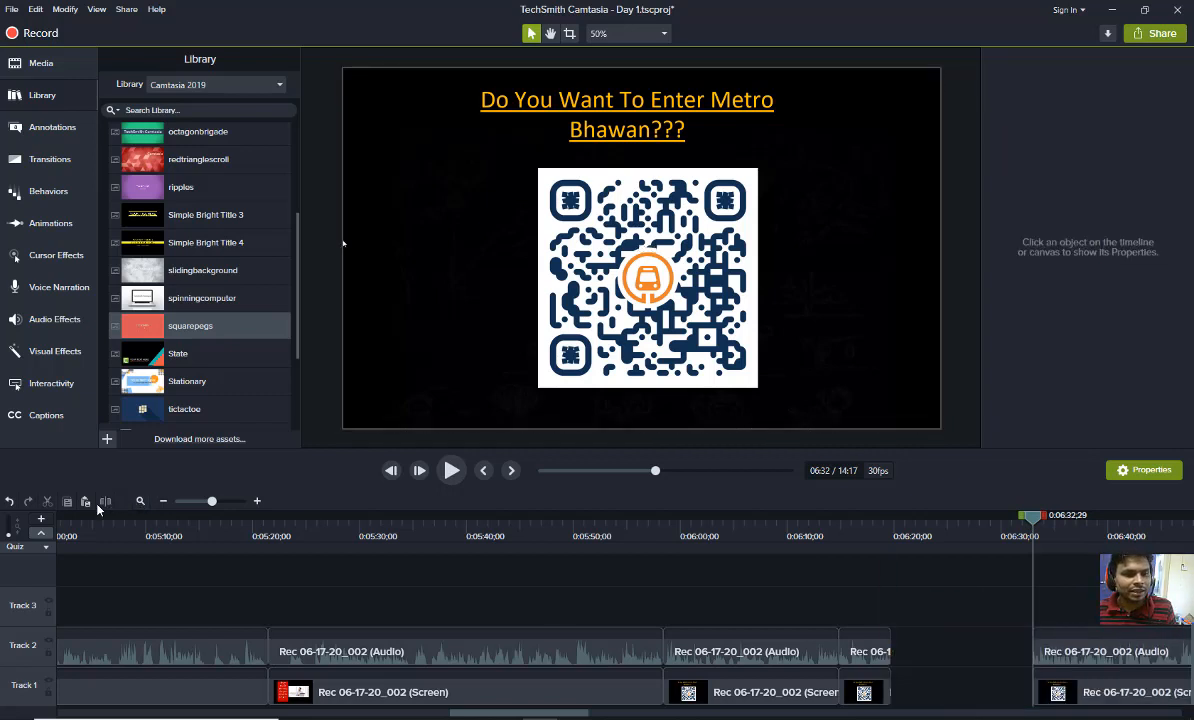
drag(918, 565, 1082, 686)
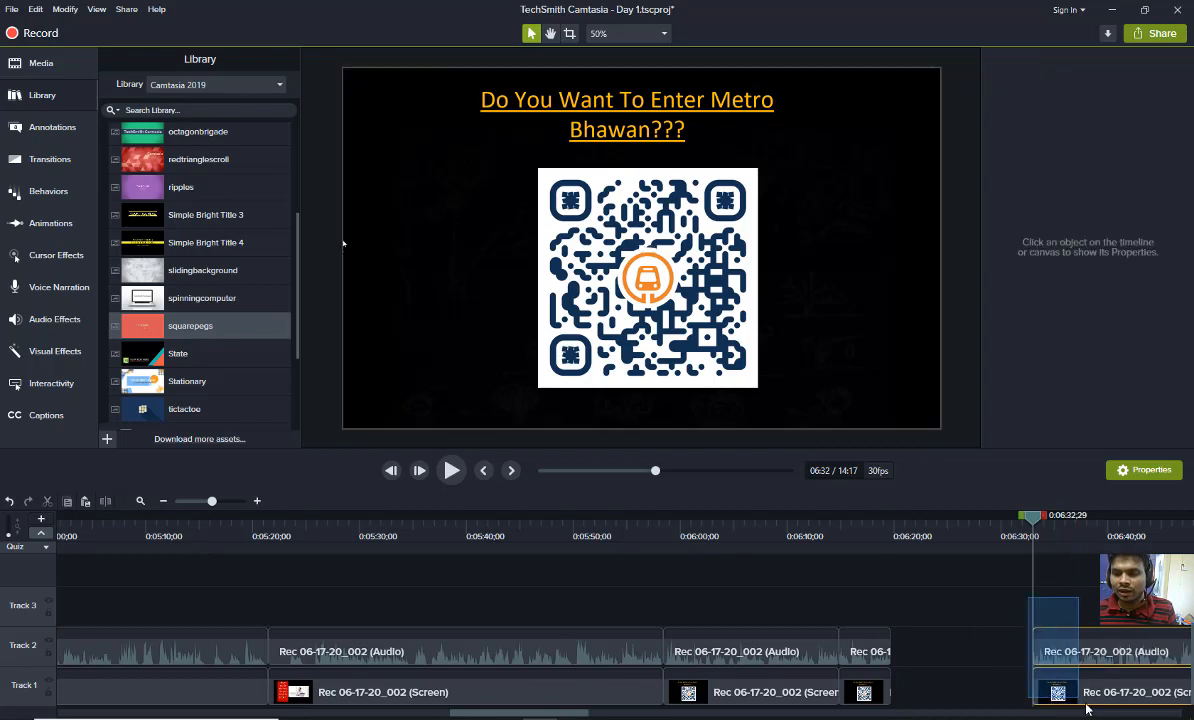
drag(1055, 698, 913, 698)
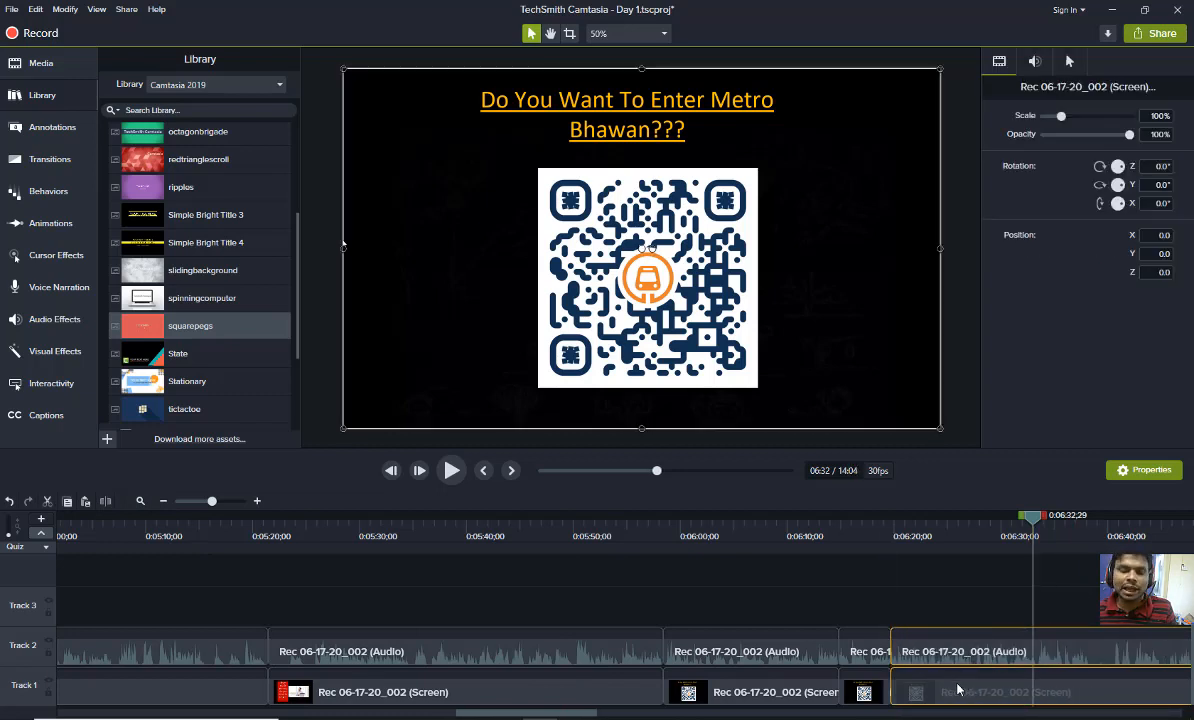
Play across the joint at 0:06:19;20 and split the short audio and screen segments before it at 0:06:17;21
drag(1035, 527, 868, 543)
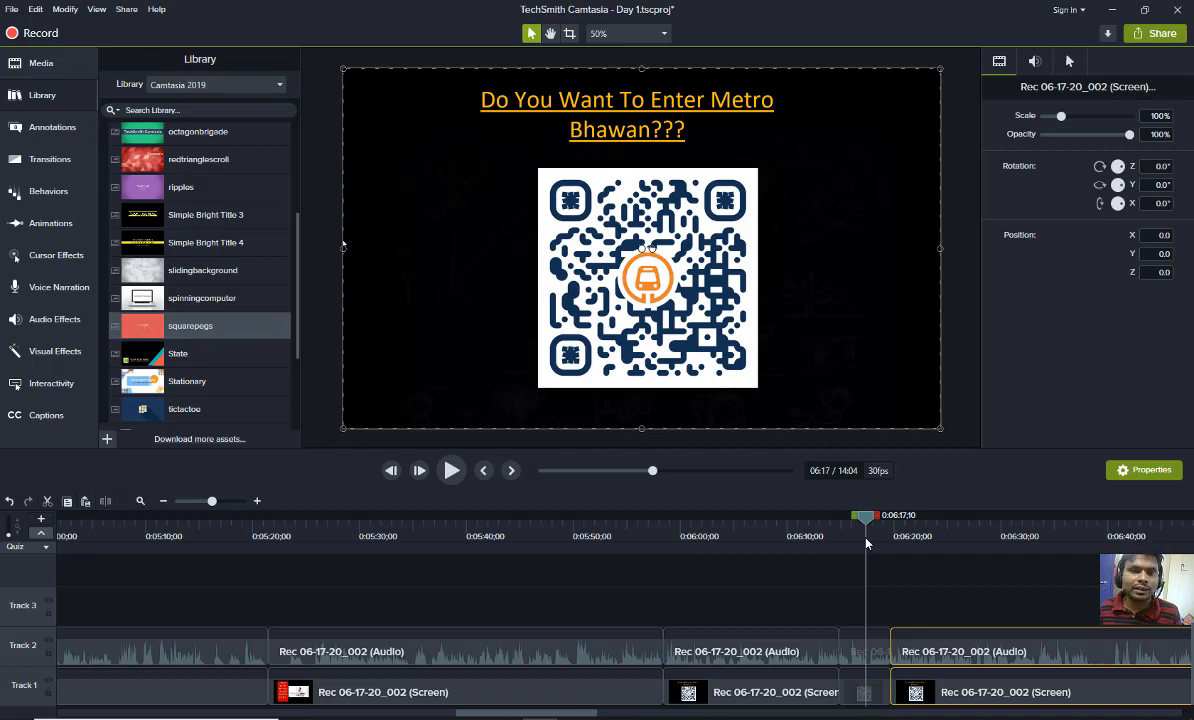
key(space)
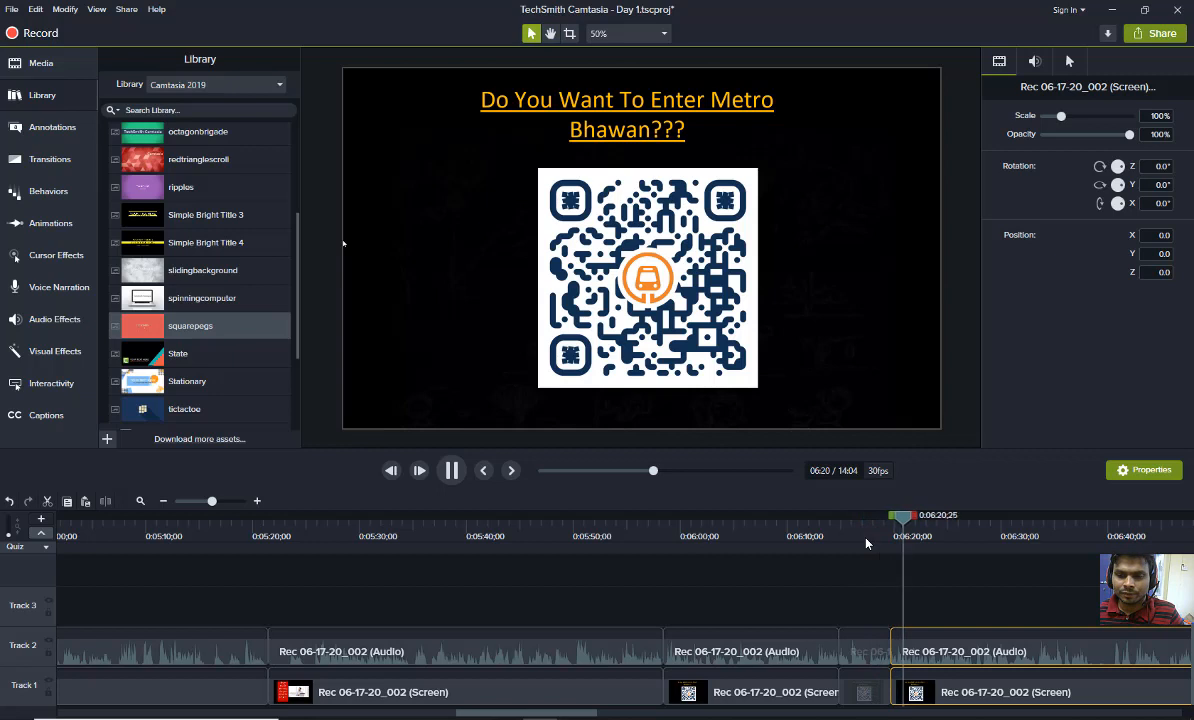
drag(909, 523, 876, 525)
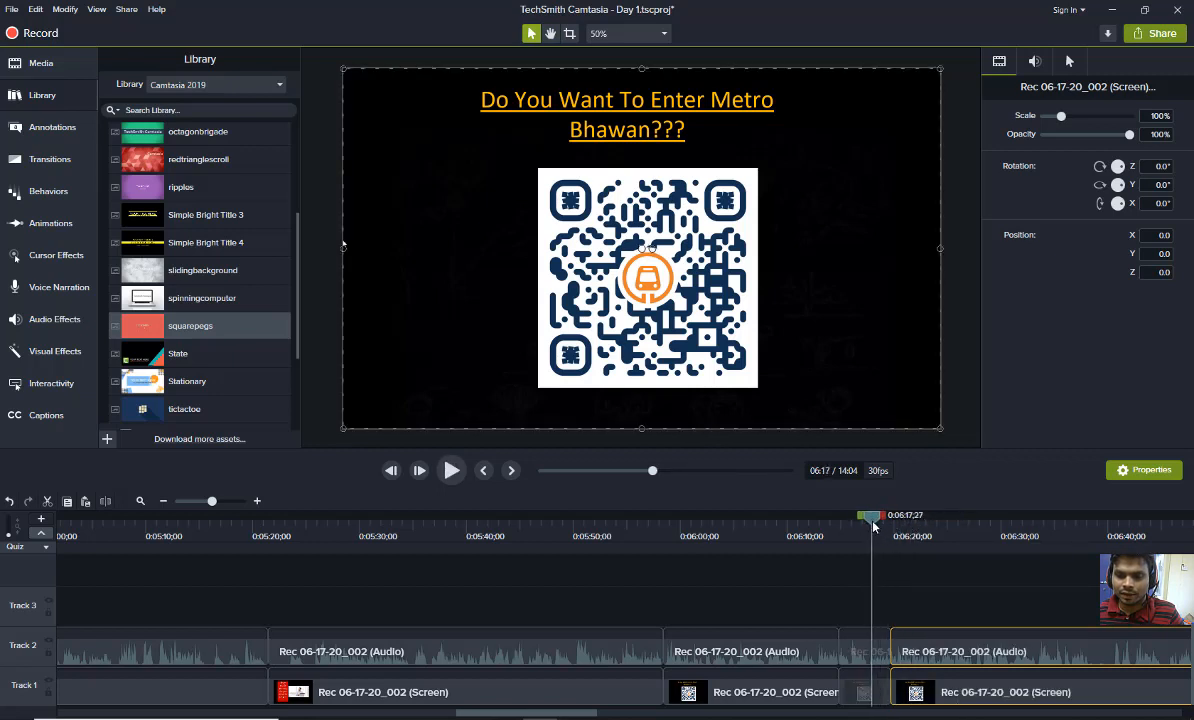
click(888, 604)
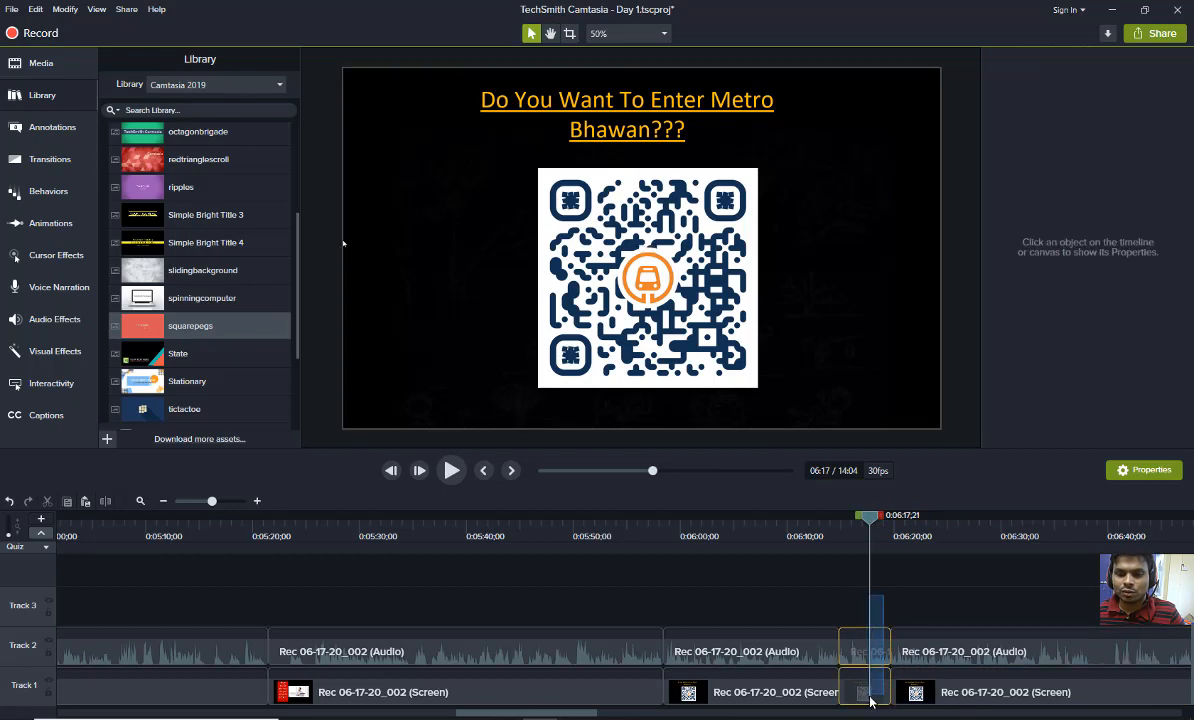
click(870, 700)
key(s)
Delete the audio and screen pieces between 0:06:17;21 and 0:06:19;20 and close the gap with the remaining clips
drag(882, 598, 880, 692)
key(Delete)
drag(891, 592, 920, 698)
drag(921, 649, 888, 648)
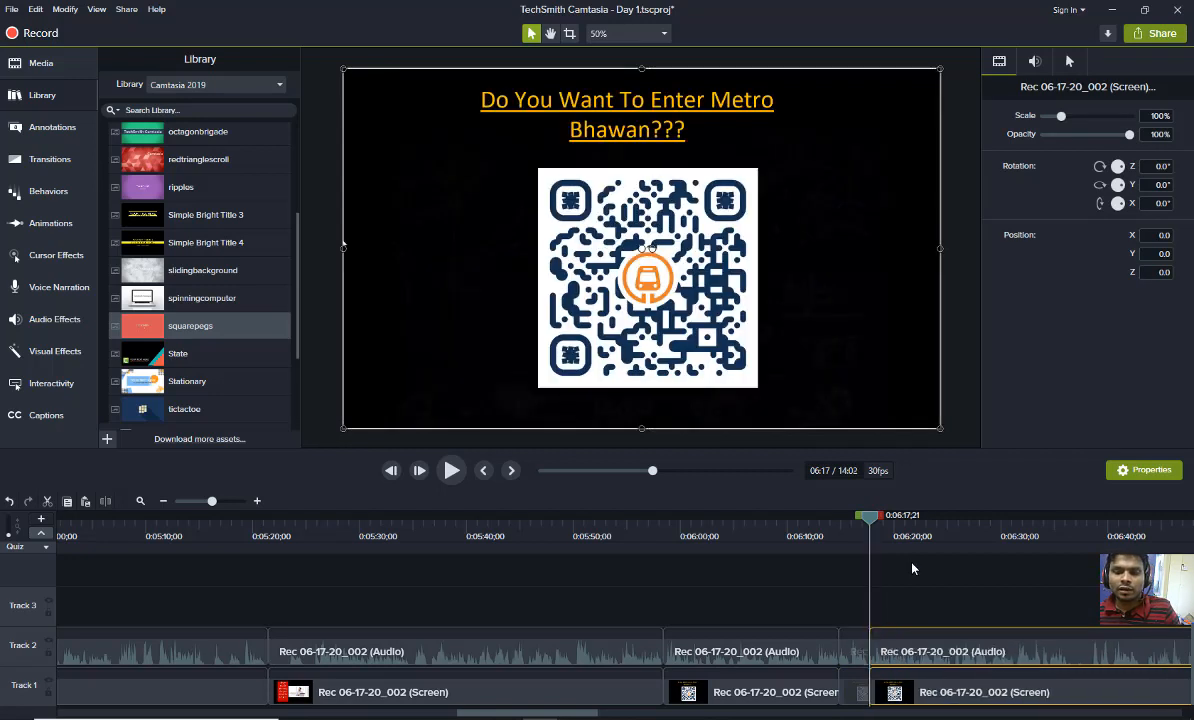
Play across the joint at 0:06:17;21 and split the short audio and screen segments before it at 0:06:15;29
drag(869, 519, 852, 521)
key(space)
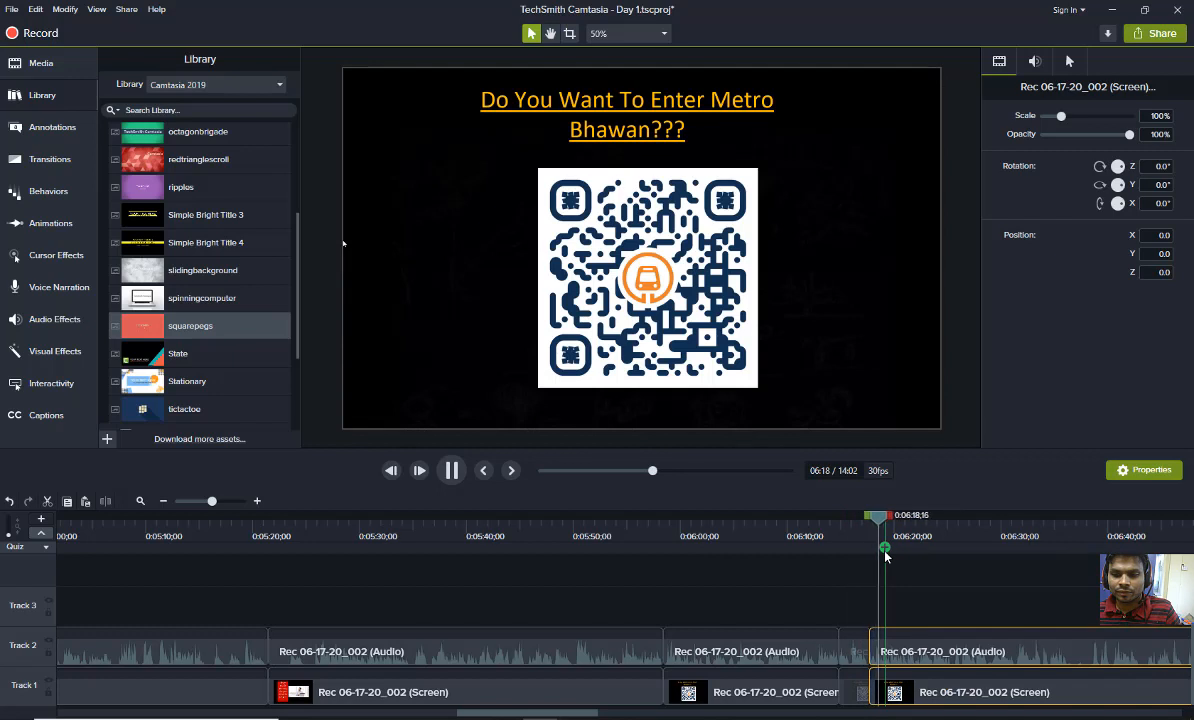
click(886, 518)
drag(886, 520, 842, 522)
key(space)
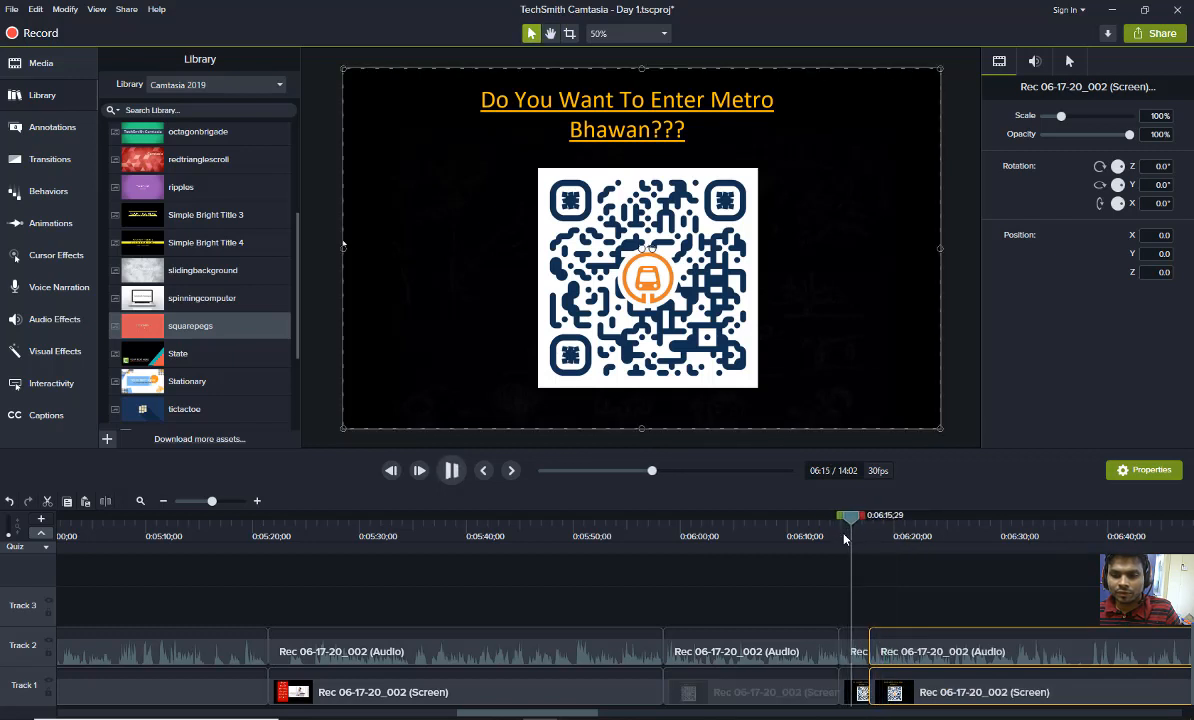
drag(861, 593, 858, 712)
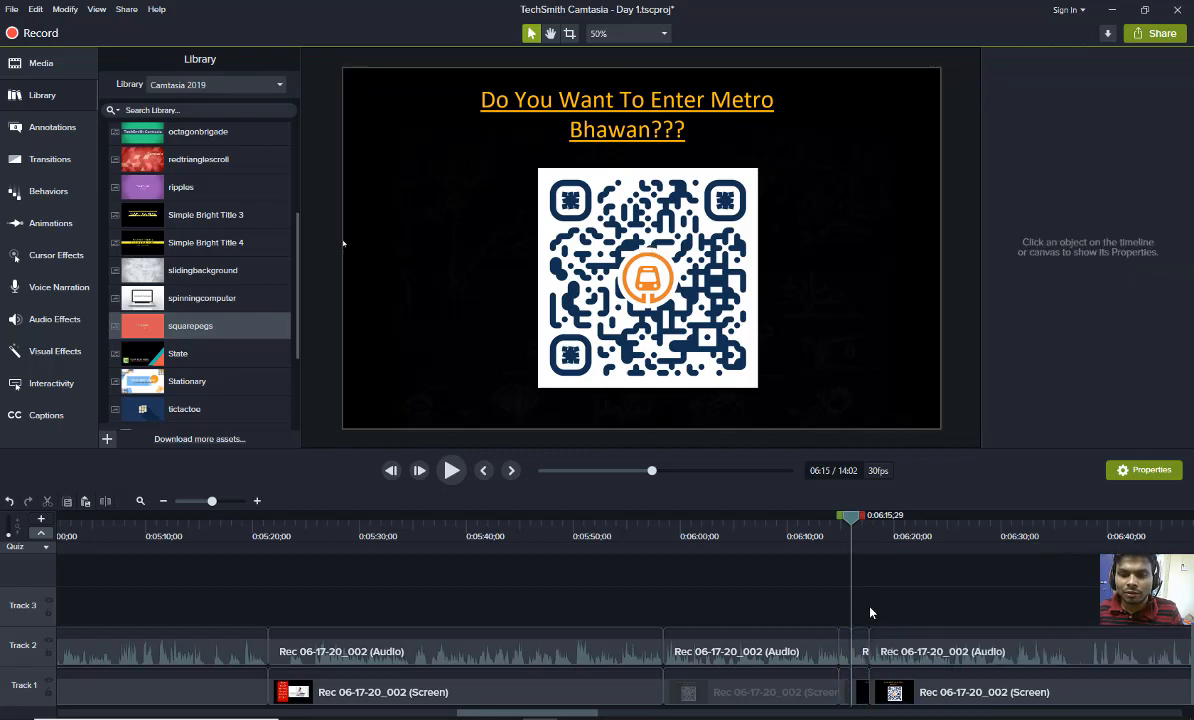
Delete the audio and screen pieces between 0:06:15;29 and 0:06:17;21, closing the gap with the remaining clips
click(258, 502)
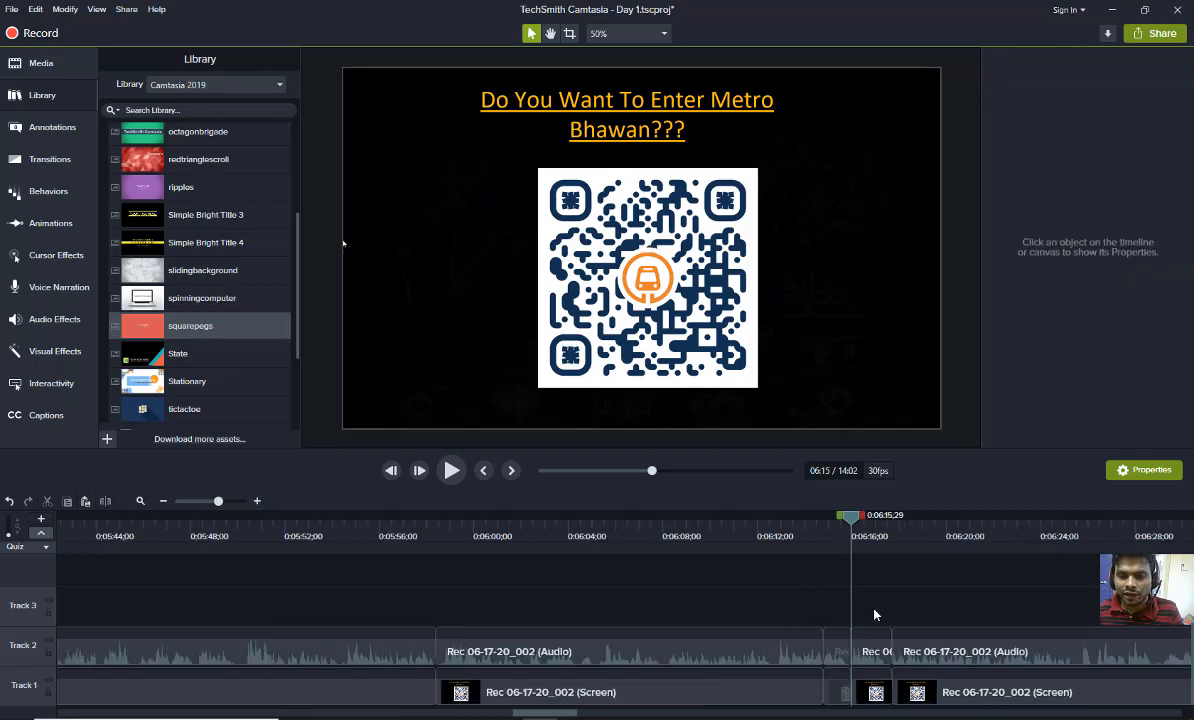
click(877, 700)
key(Delete)
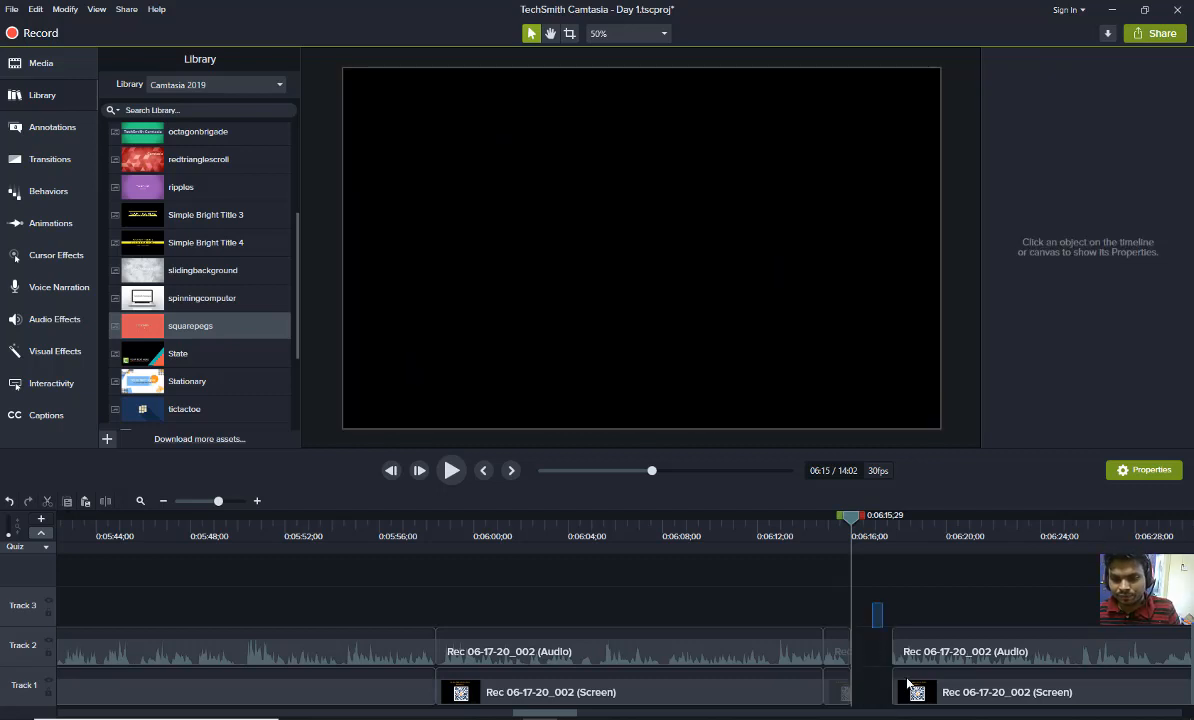
click(908, 683)
drag(871, 601, 922, 697)
drag(946, 694, 900, 692)
key(space)
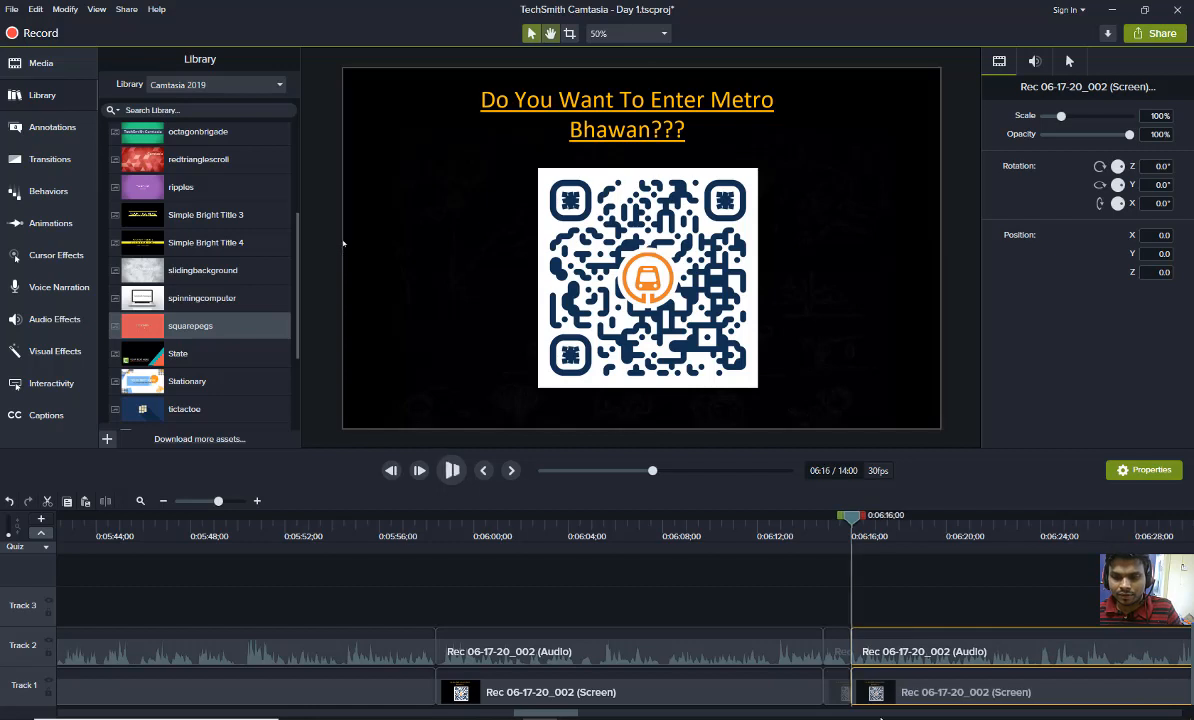
Play across the joint at 0:06:15;29 and split the audio and screen clips after it at 0:06:19;17
key(space)
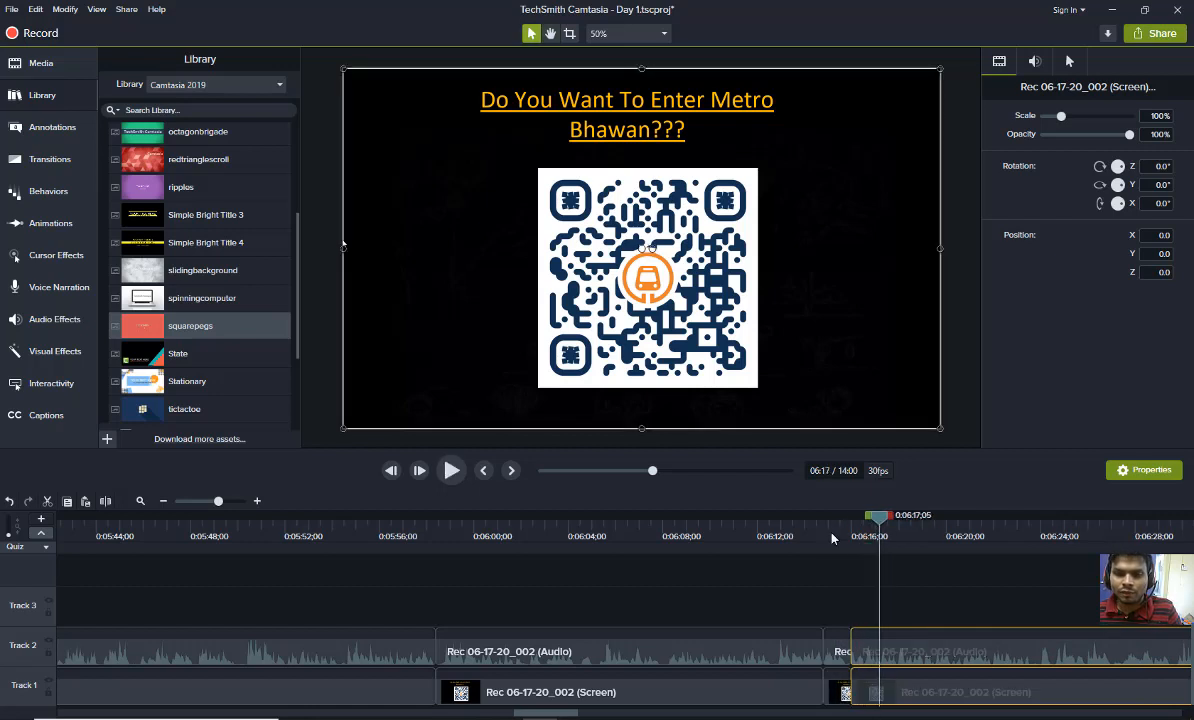
click(811, 542)
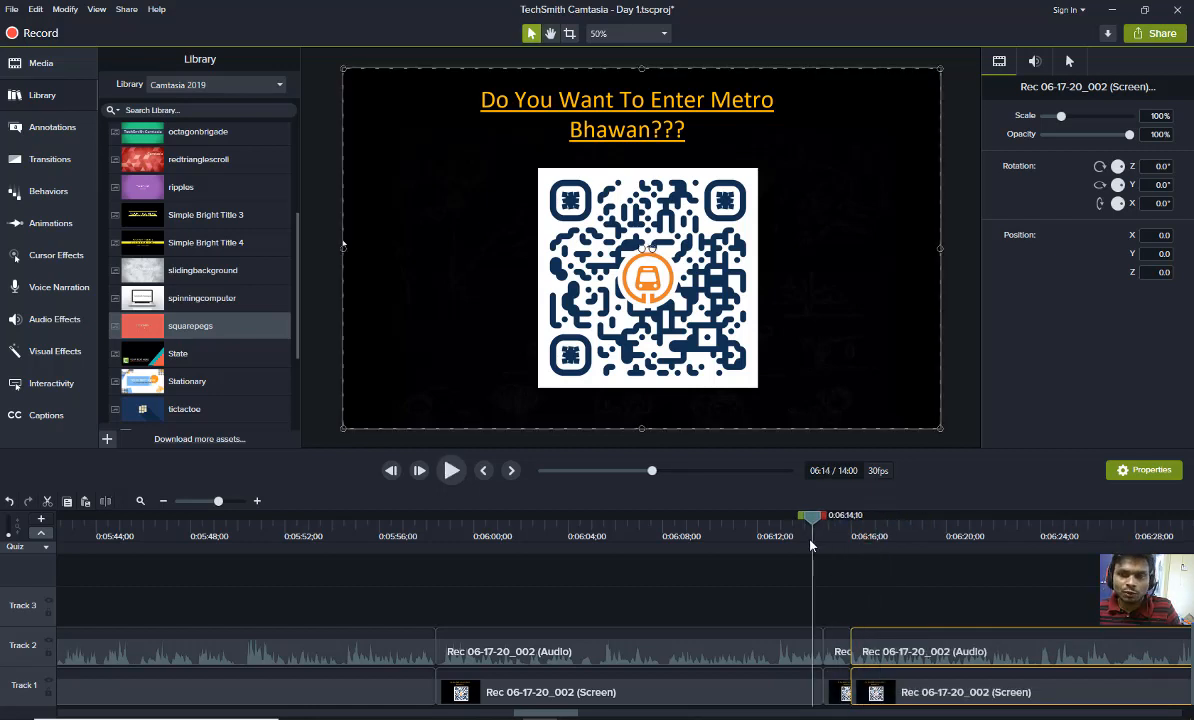
key(space)
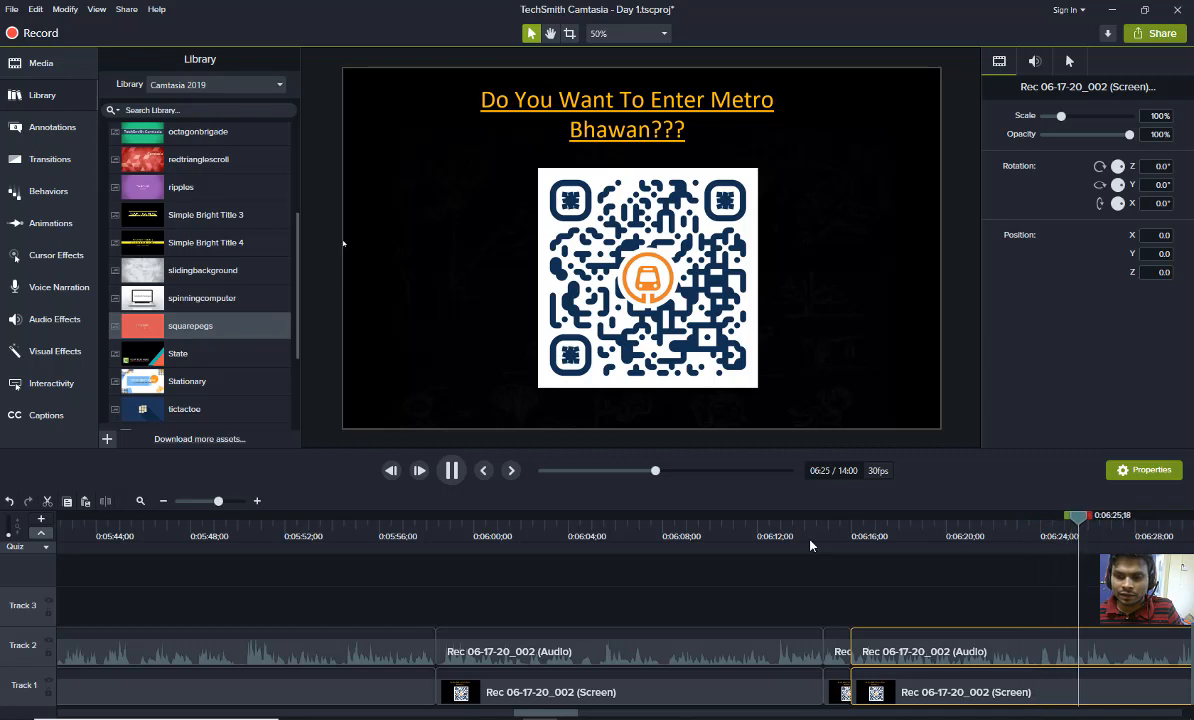
key(space)
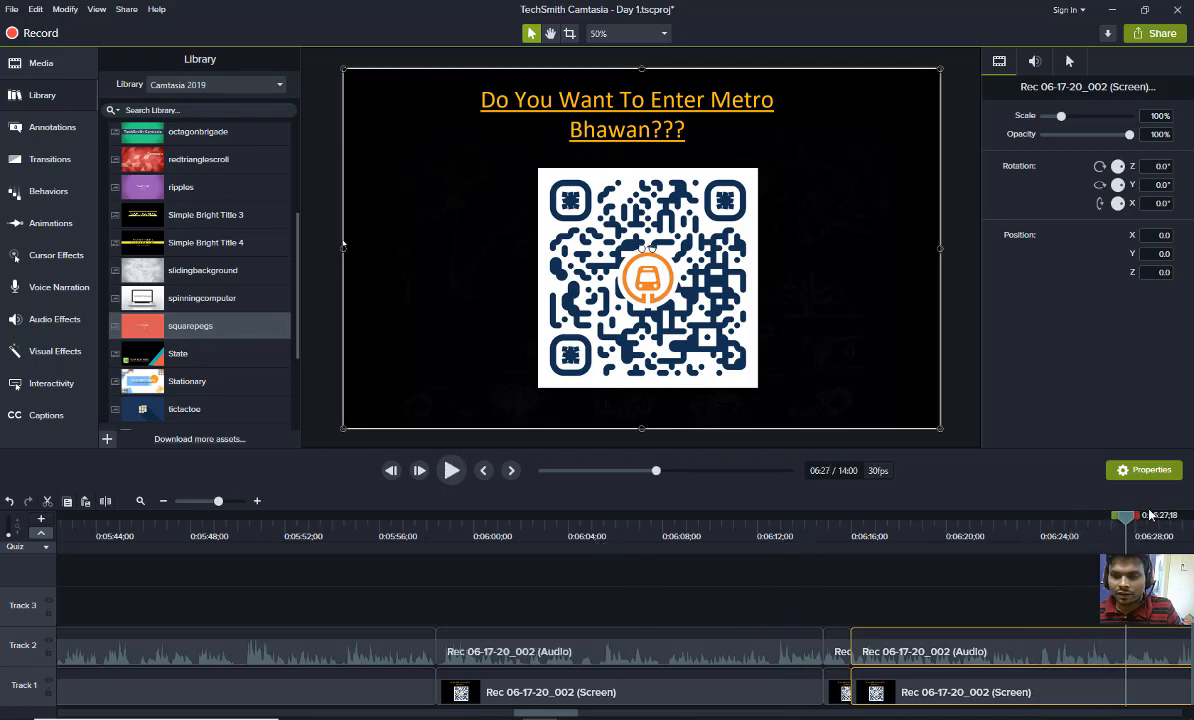
drag(1125, 524, 986, 530)
key(space)
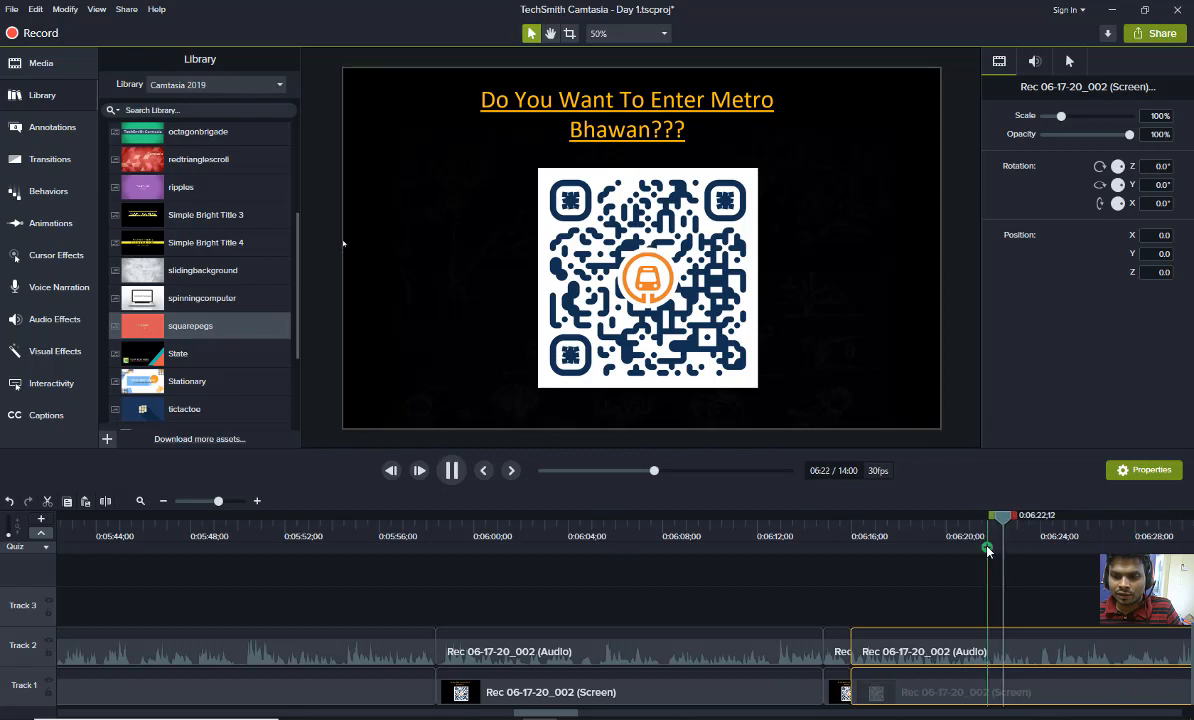
drag(1037, 538, 914, 535)
key(space)
key(space)
key(space)
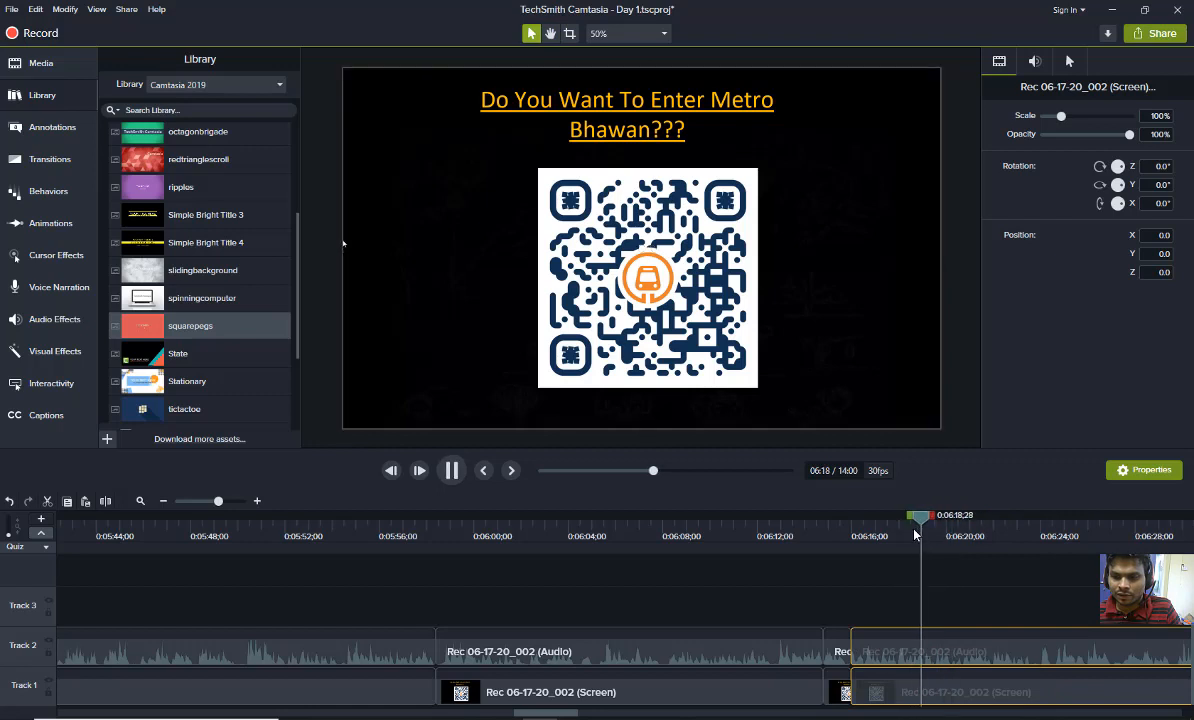
key(space)
drag(976, 590, 1003, 692)
key(s)
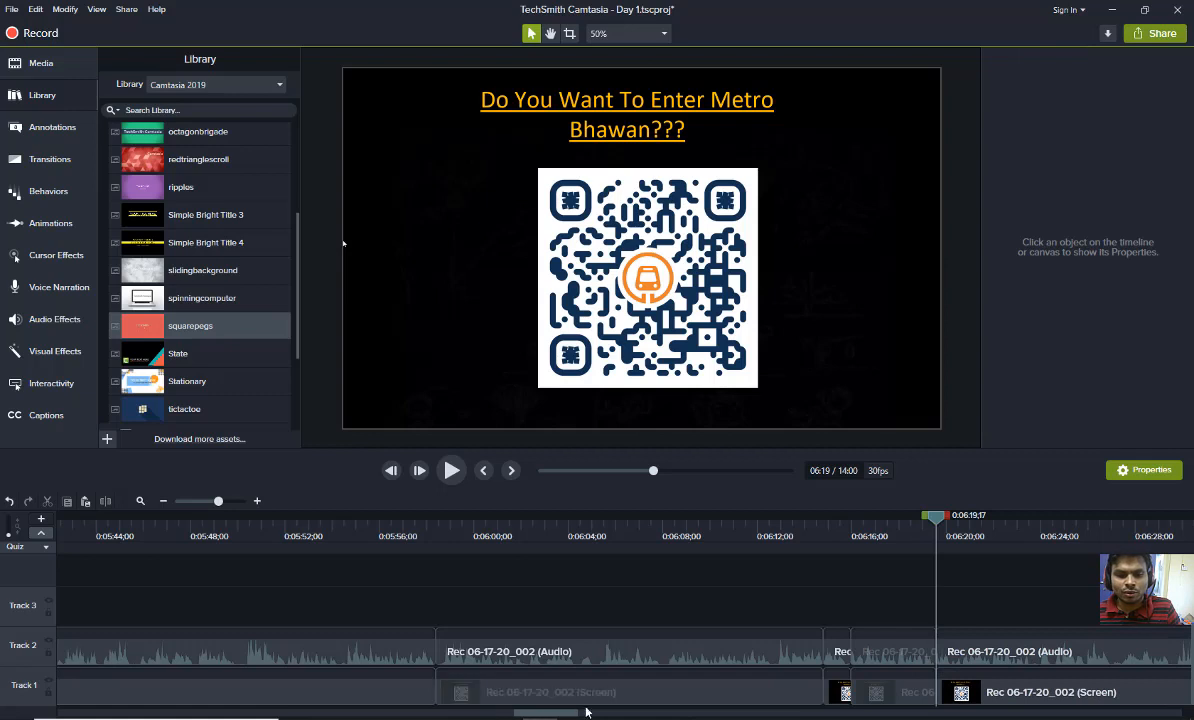
Play the footage on both sides of the 0:06:19;17 split and show the Media Bin
drag(559, 717, 583, 718)
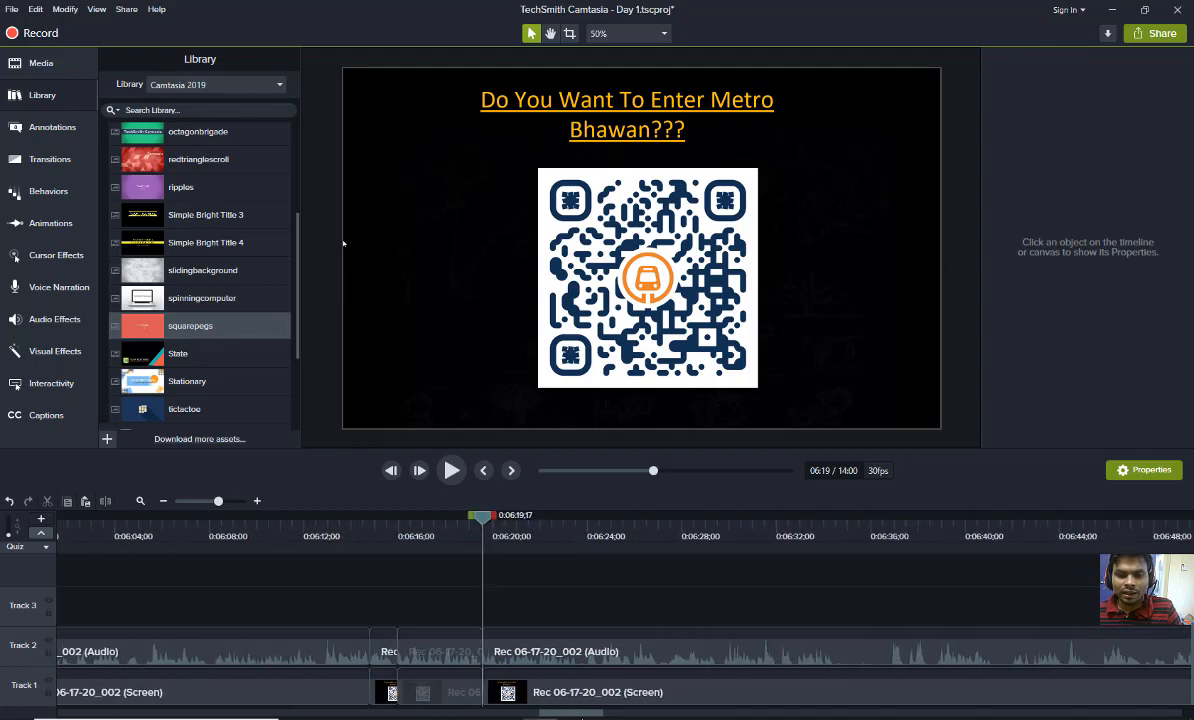
drag(478, 530, 688, 603)
key(space)
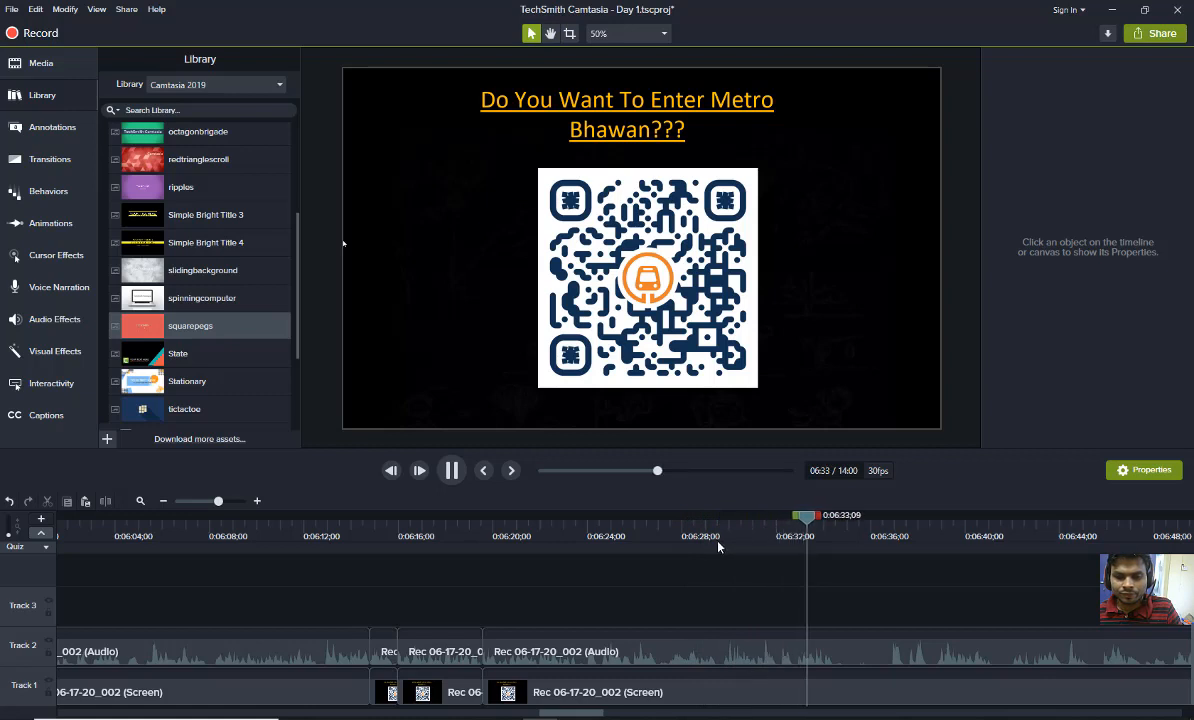
drag(829, 519, 172, 619)
key(space)
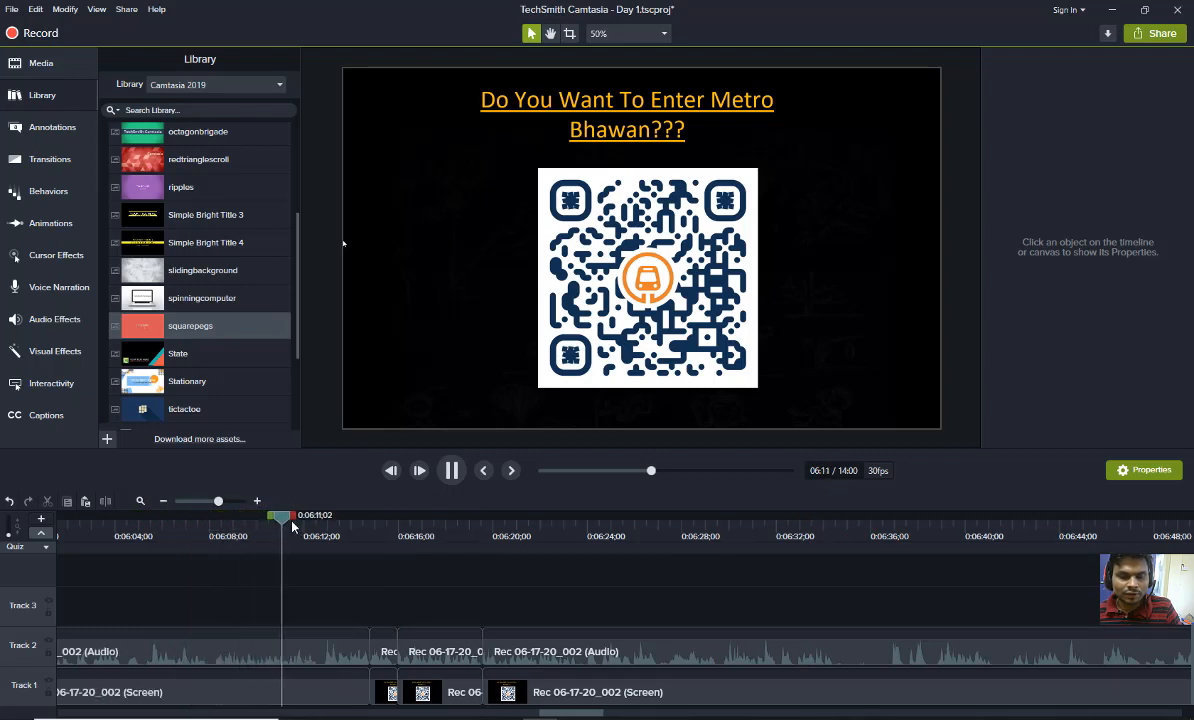
drag(322, 532, 607, 550)
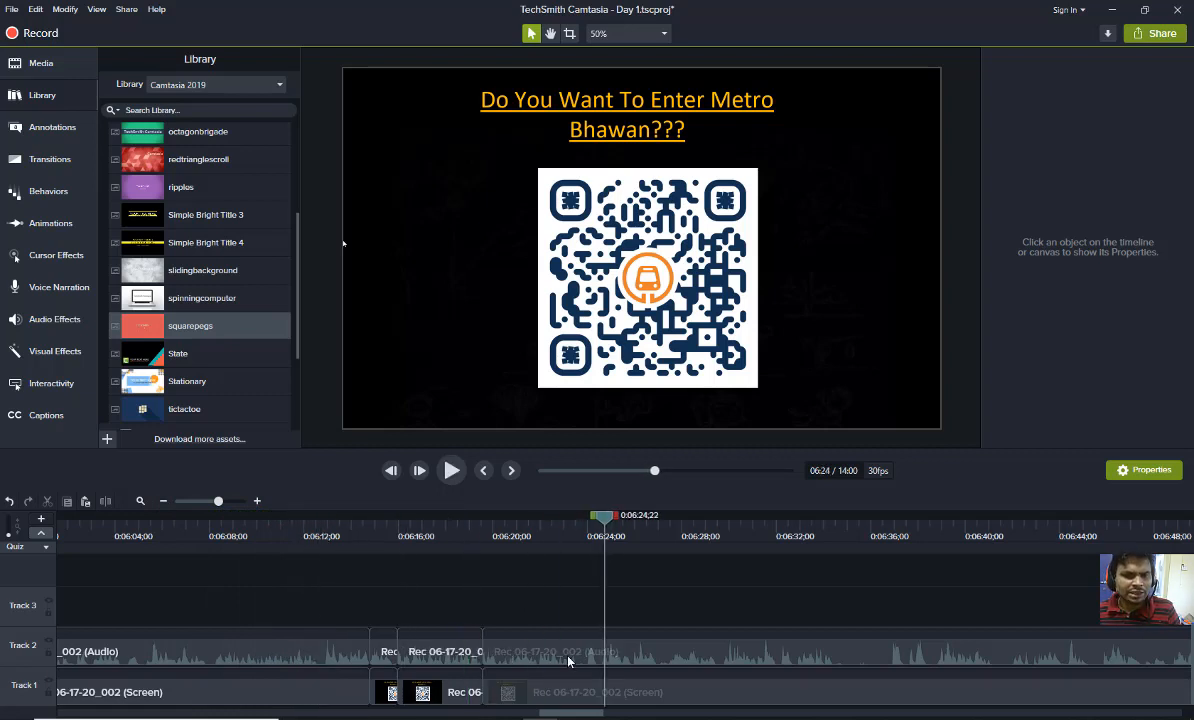
click(55, 67)
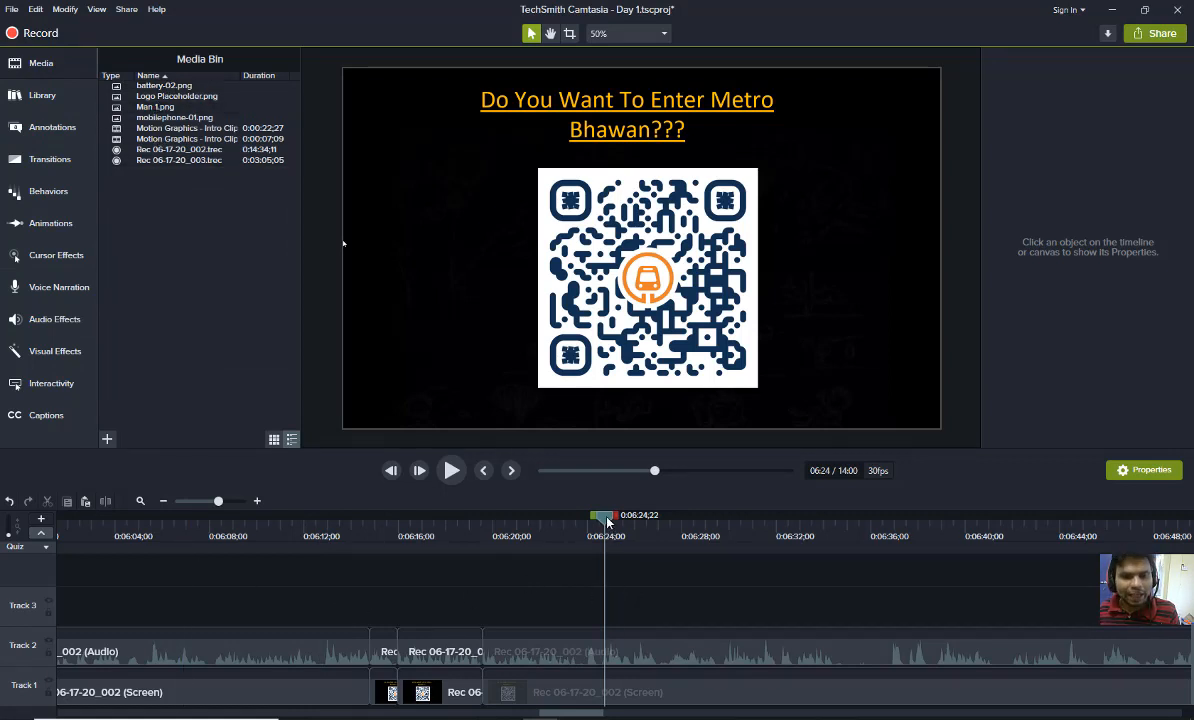
Try opening a gap after 0:06:19;17 and extending the end of the preceding audio clip into it to recover trimmed sound
click(677, 706)
drag(539, 656, 860, 659)
drag(481, 648, 791, 645)
key(ctrl+z)
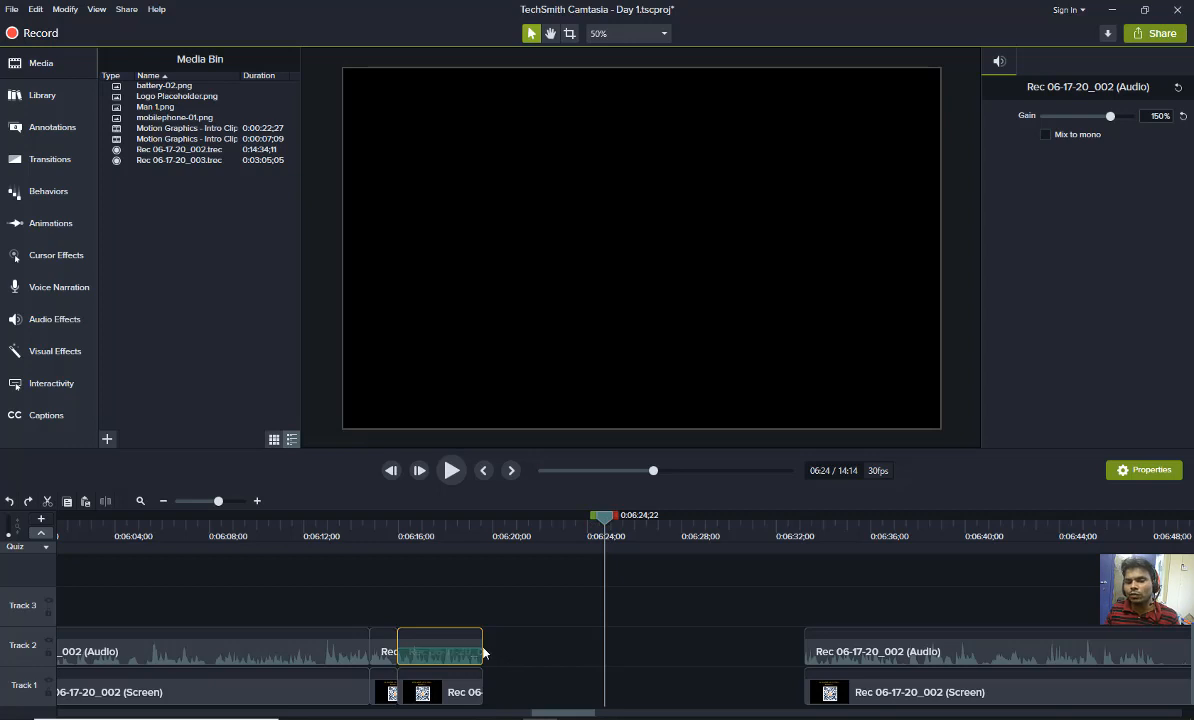
drag(483, 653, 655, 648)
drag(603, 524, 502, 546)
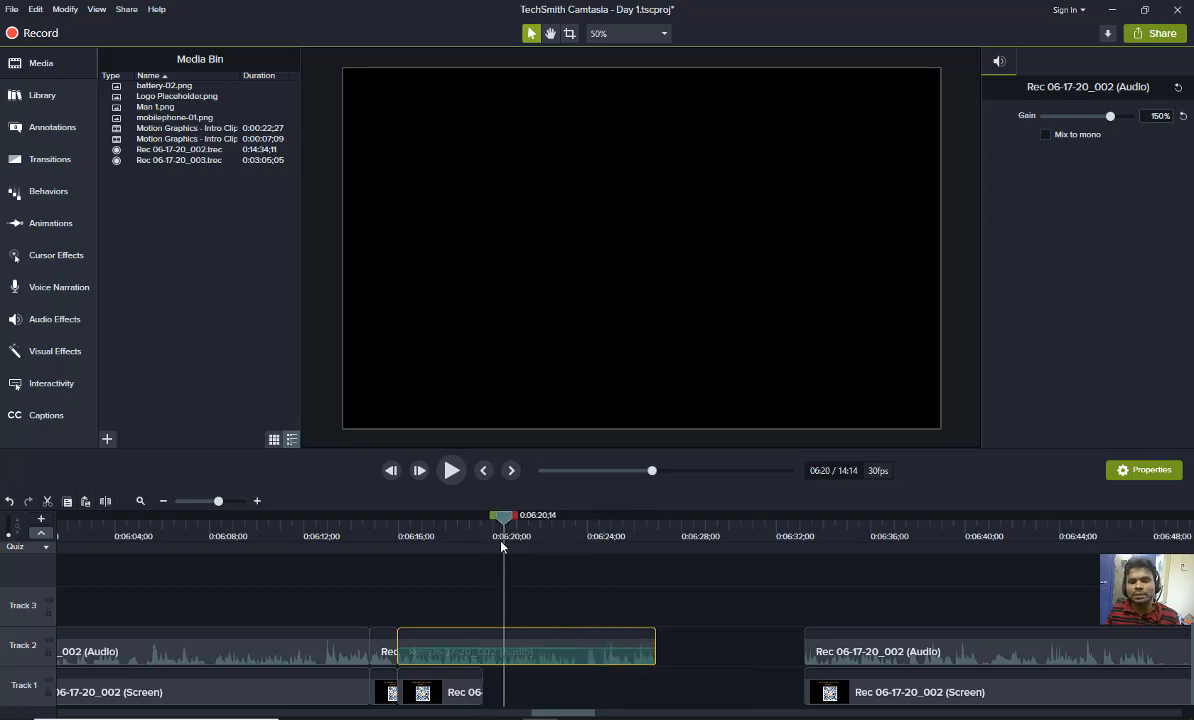
Try extending the matching screen clip into the gap, and undo the clip extensions and the gap
drag(482, 688, 657, 686)
key(ctrl+z)
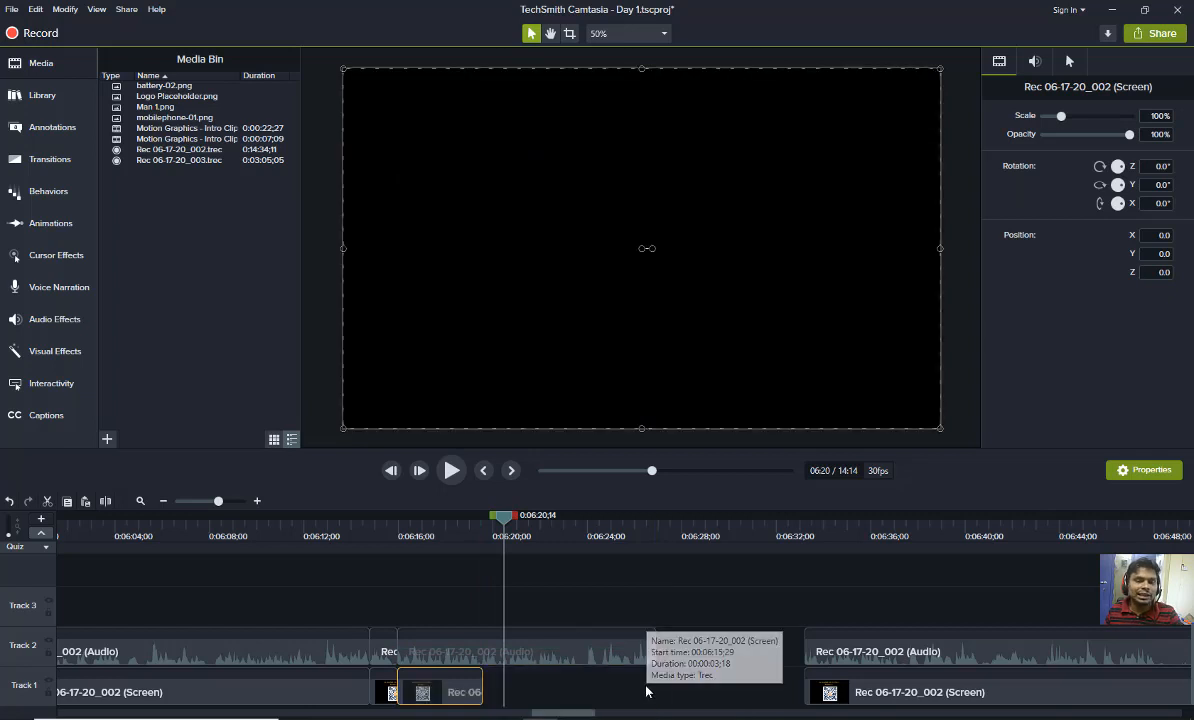
key(ctrl+z)
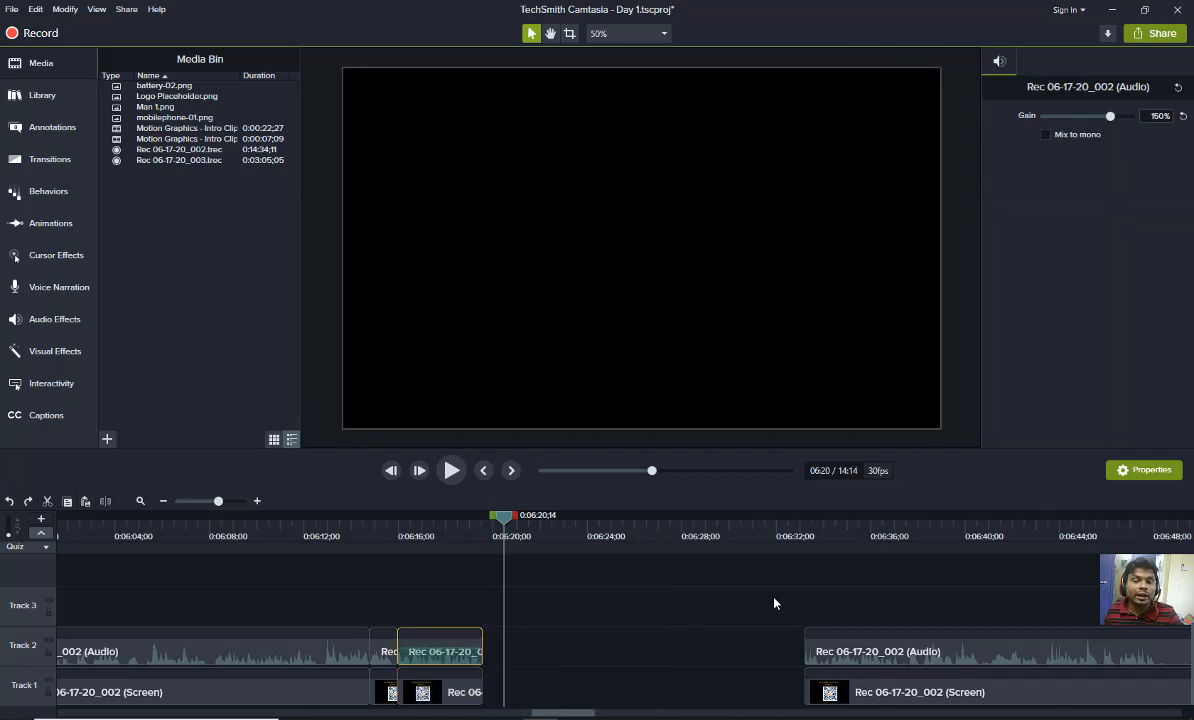
drag(774, 603, 545, 672)
Play the footage after 0:06:19;17 and split the audio and screen clips at 0:06:35;03
key(space)
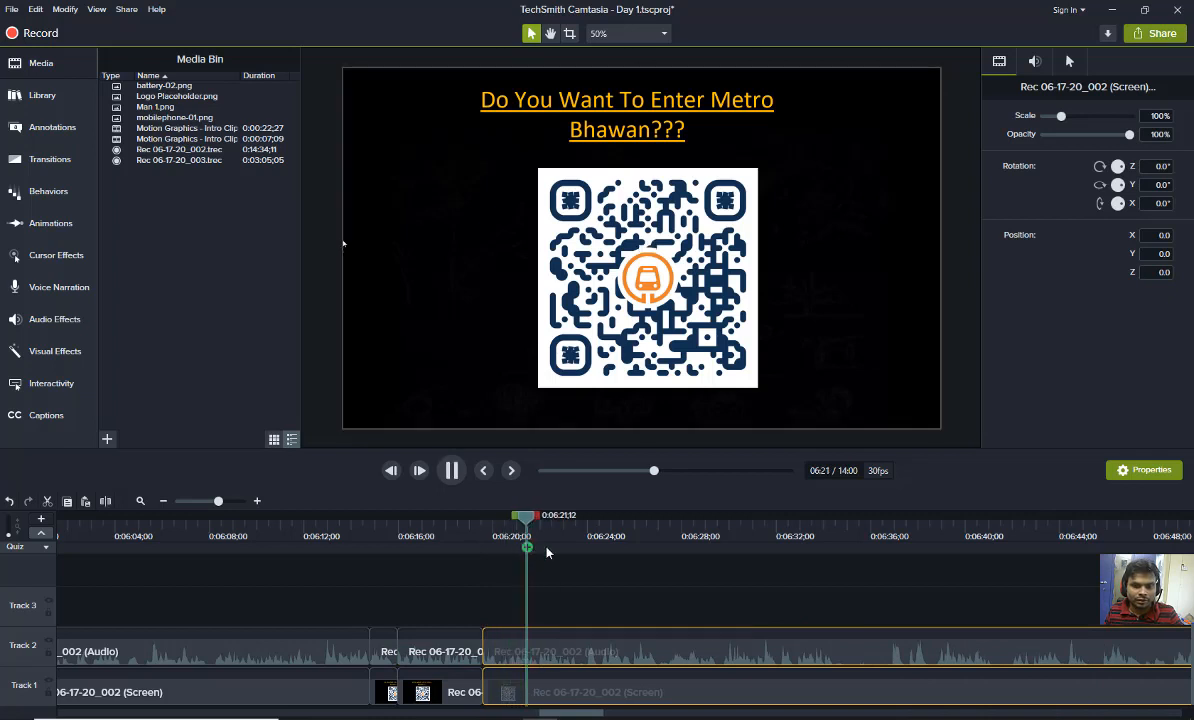
drag(540, 521, 645, 546)
key(space)
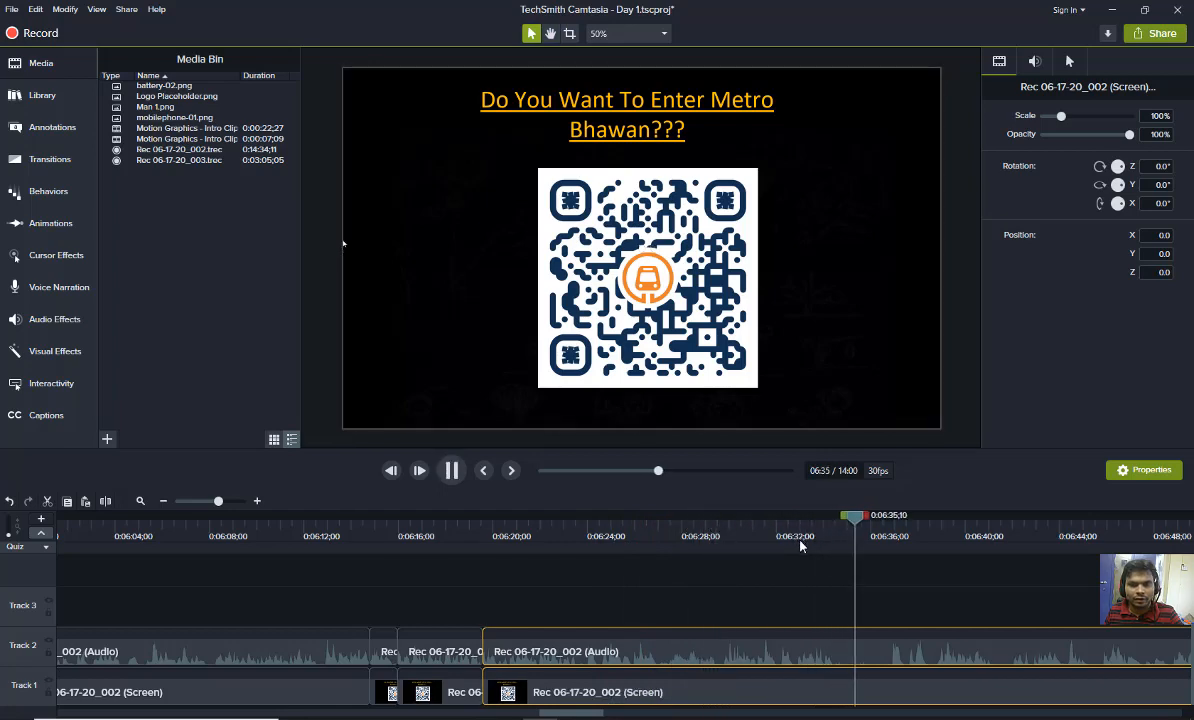
key(space)
click(848, 528)
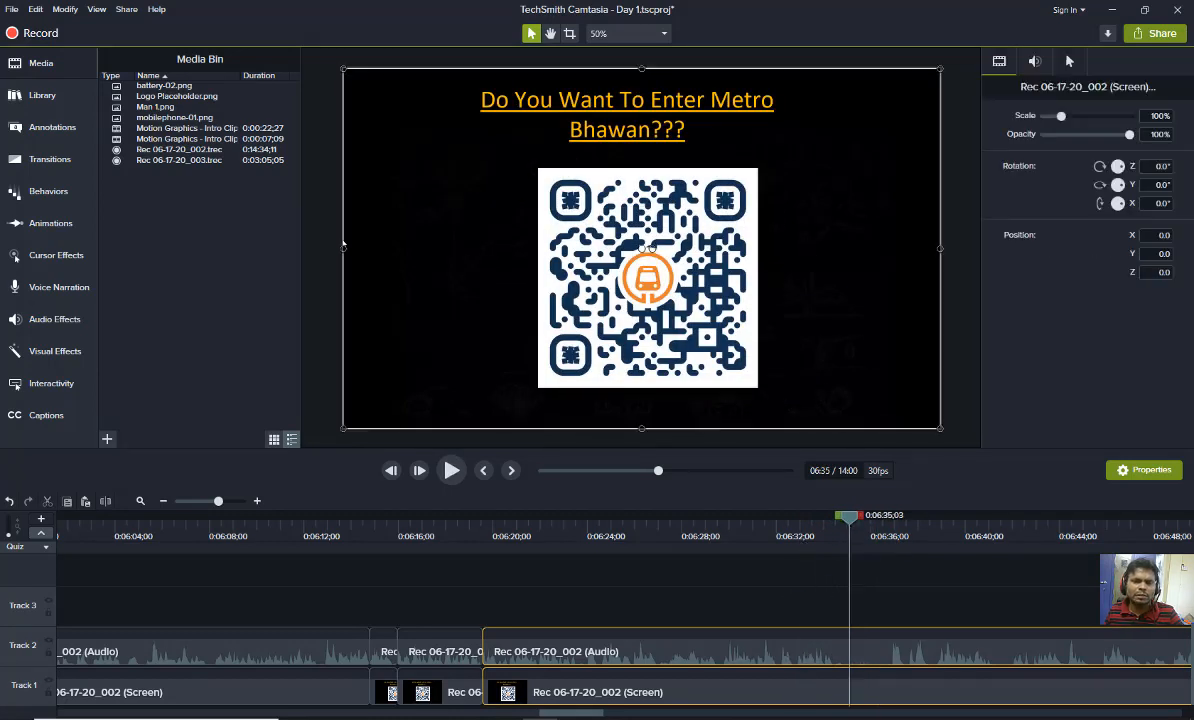
key(s)
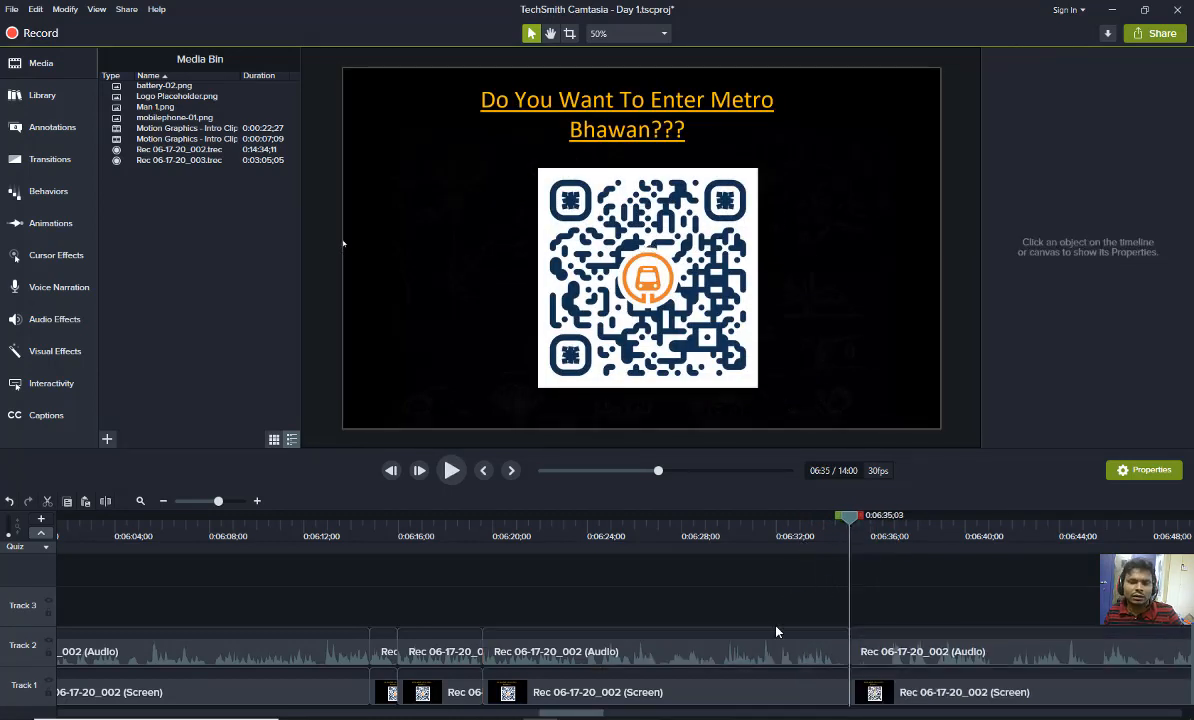
Delete the audio and screen pieces between 0:06:19;17 and 0:06:35;03 and close the gap with the remaining clips
click(801, 640)
key(Delete)
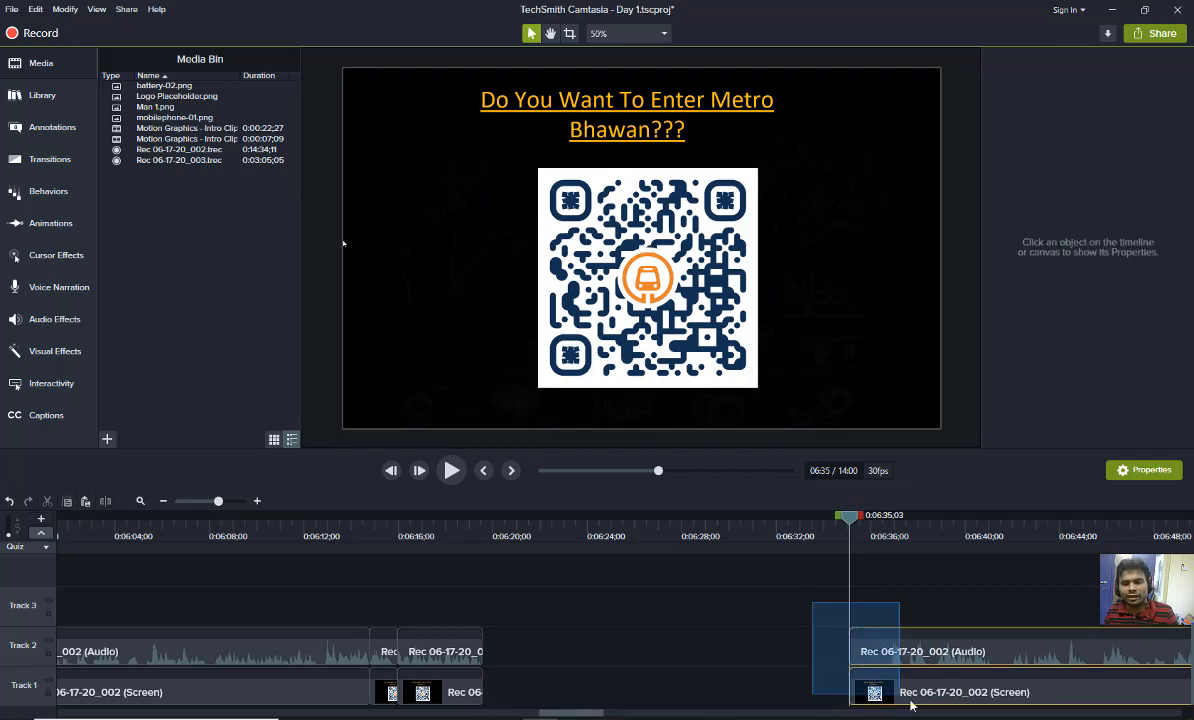
drag(904, 651, 537, 652)
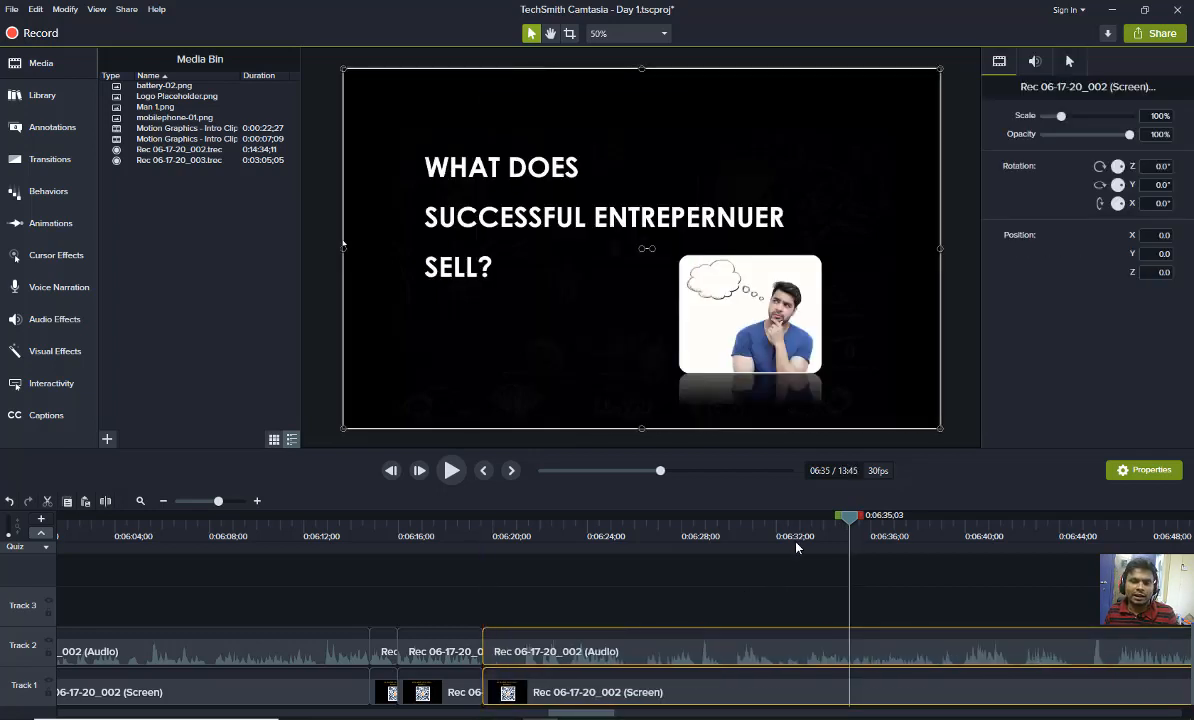
Play across the joint at 0:06:19;17 to the "PRODUCT OR SERVICE ???" slide and split only the audio at 0:06:44;26
drag(778, 528, 449, 545)
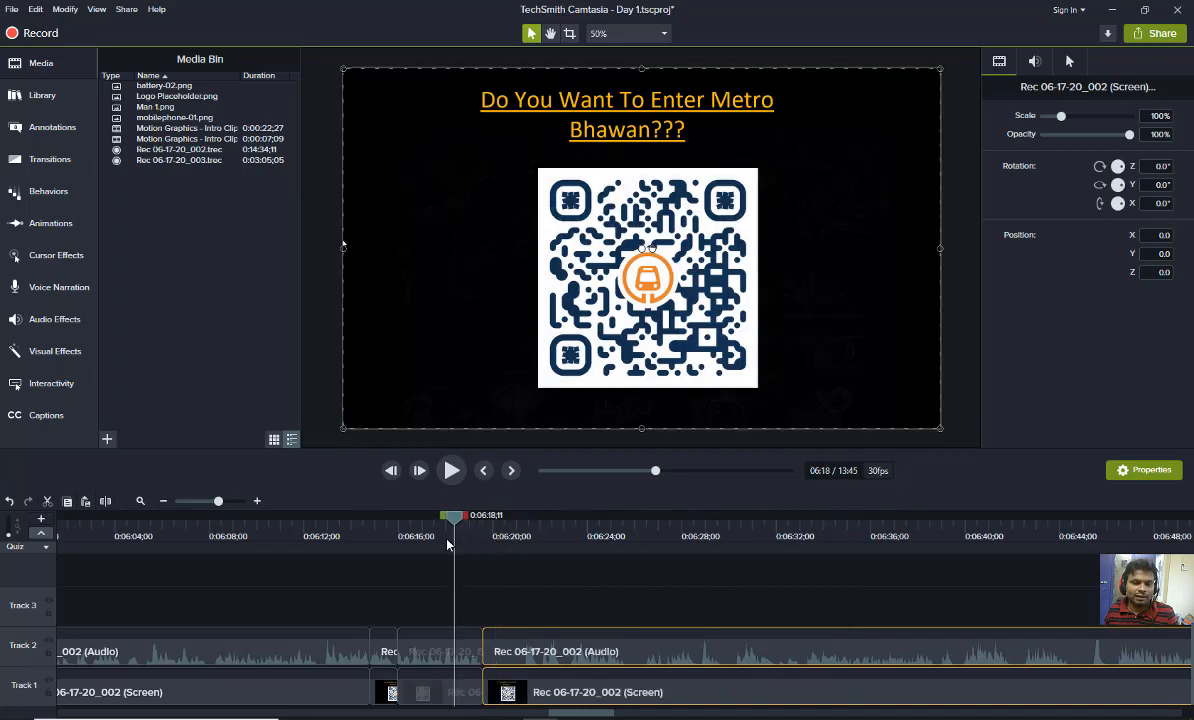
key(space)
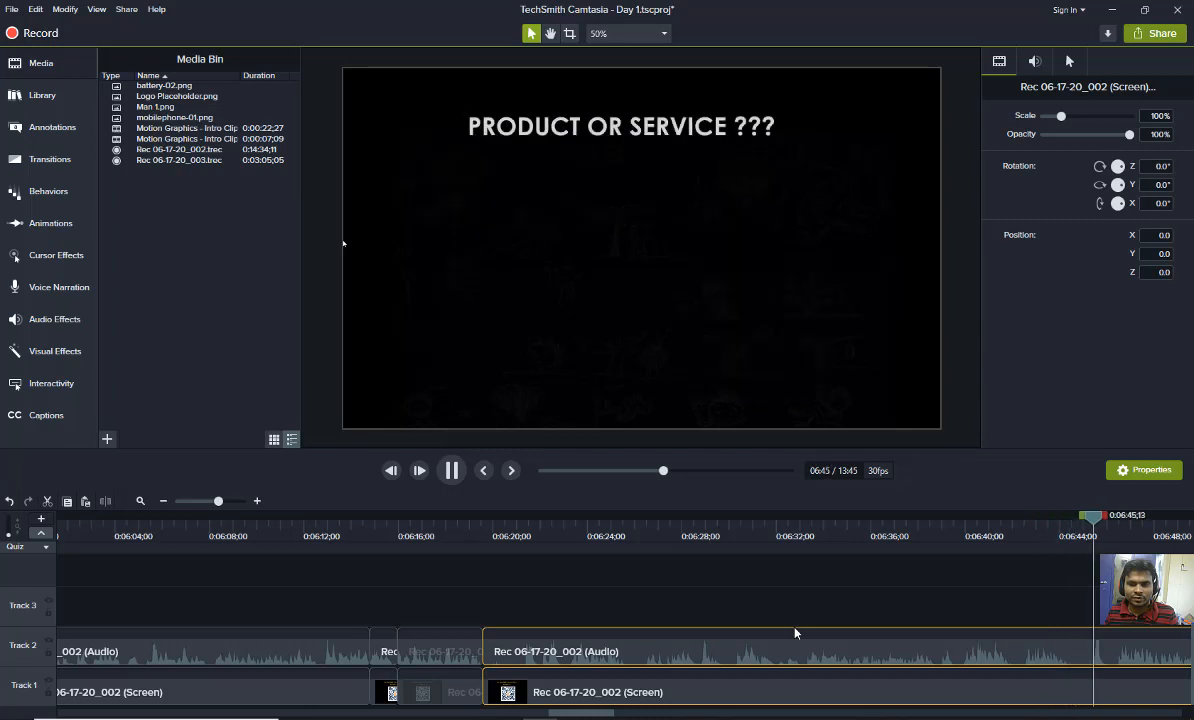
key(space)
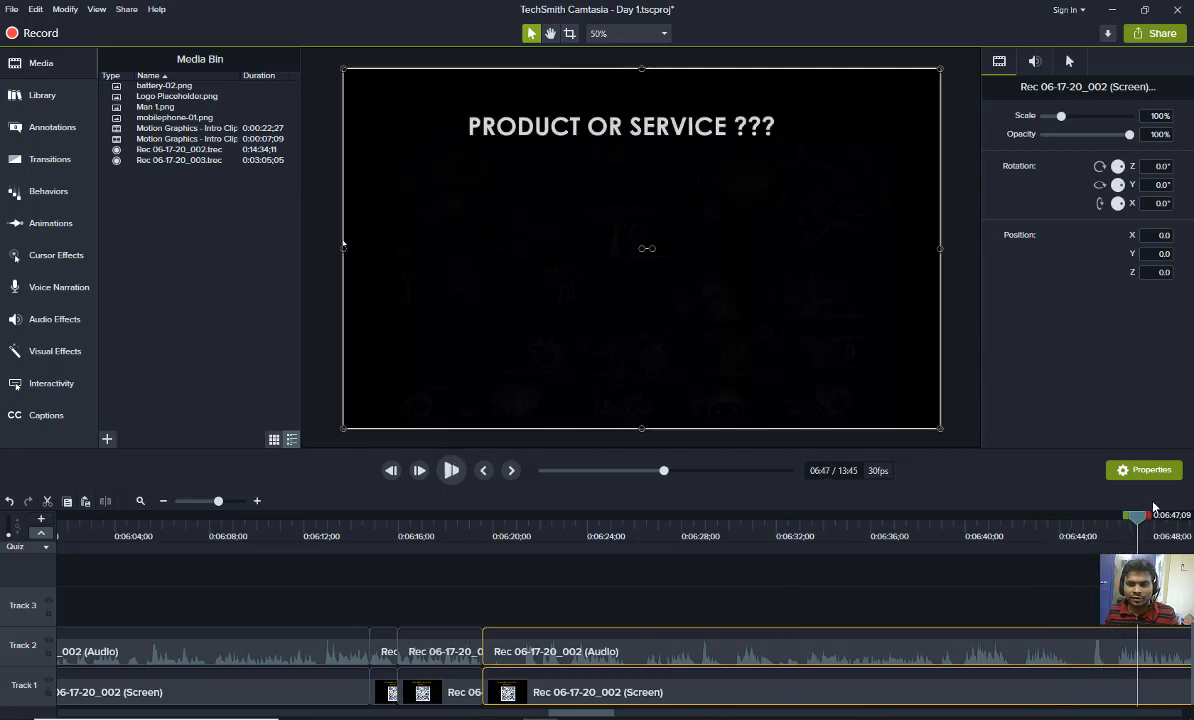
drag(1139, 528, 1080, 528)
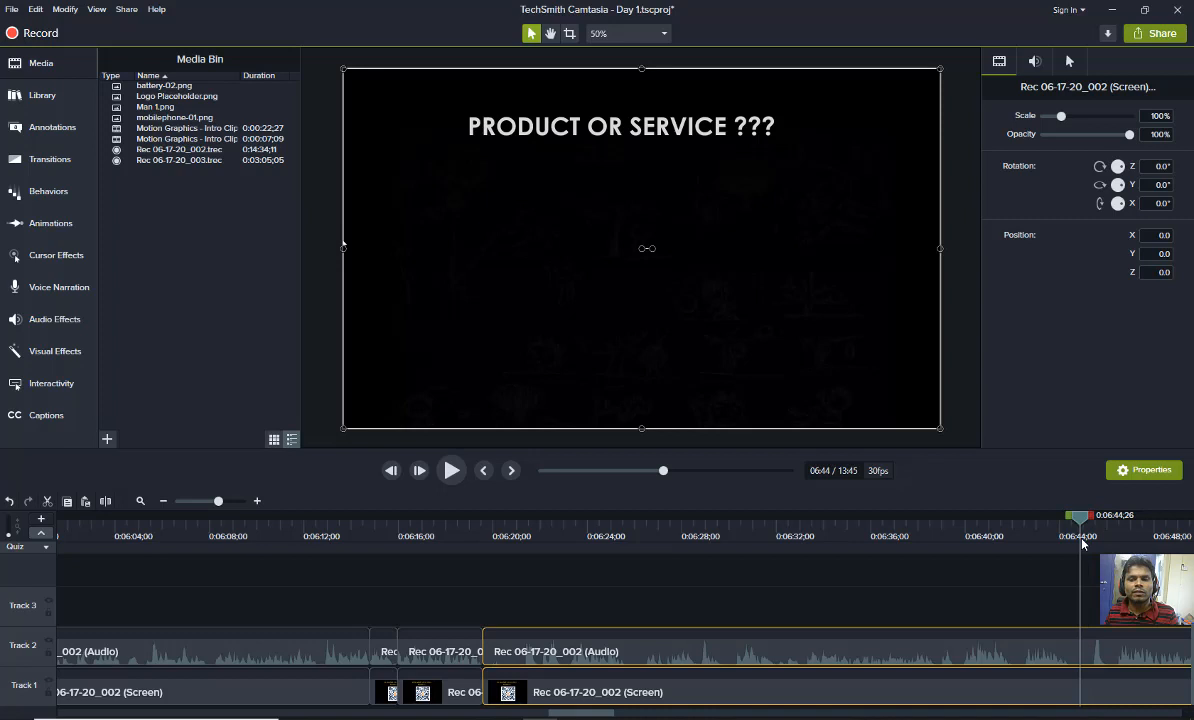
click(1075, 658)
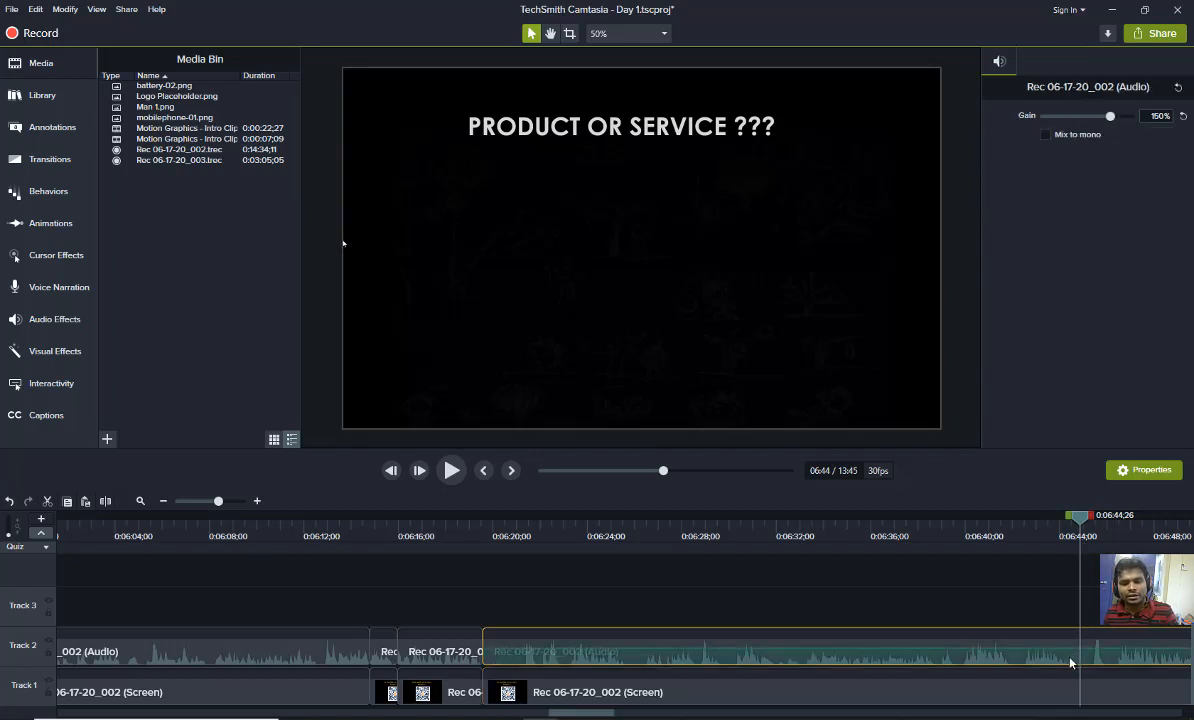
click(1097, 558)
Split the audio at 0:06:46;06, delete the audio piece between 0:06:44;26 and 0:06:46;06, and play on from there
click(1108, 533)
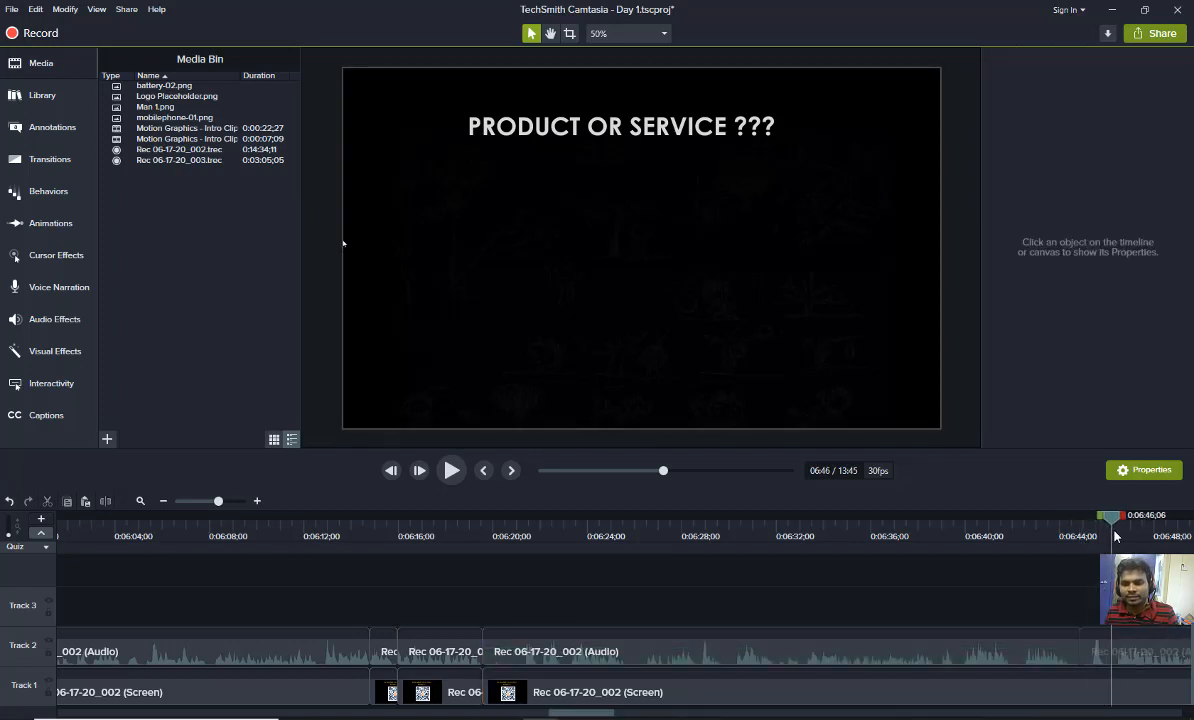
click(1126, 645)
key(s)
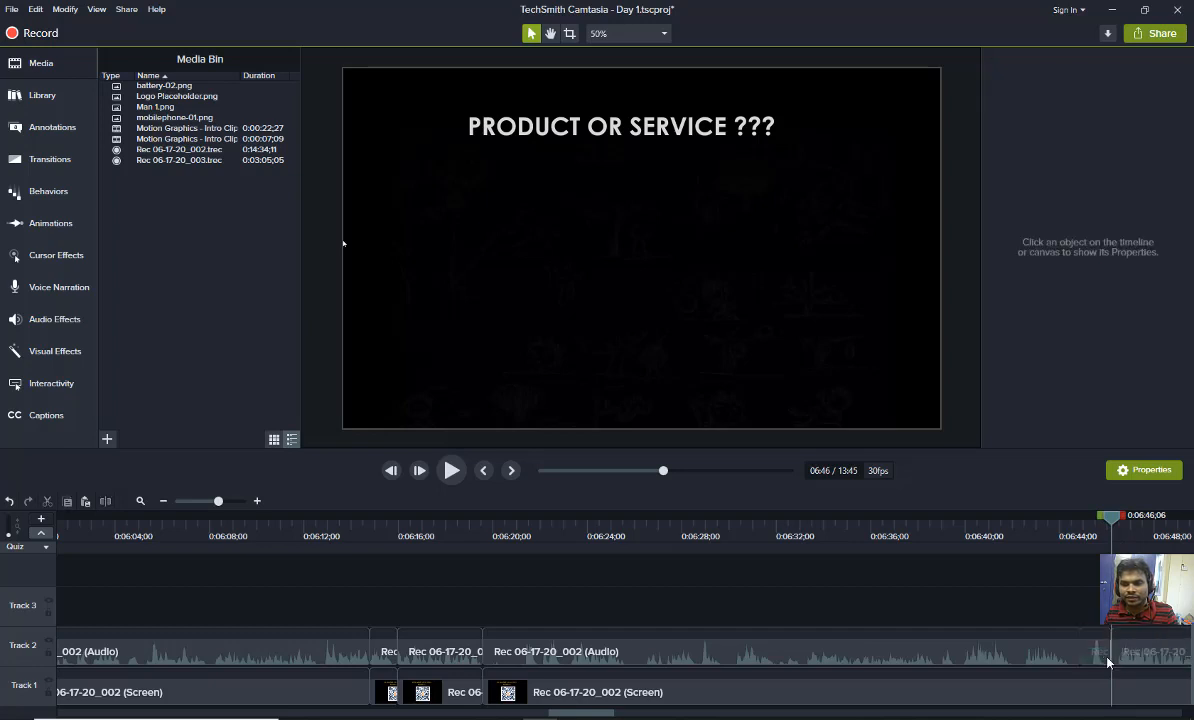
click(1104, 659)
key(Delete)
key(space)
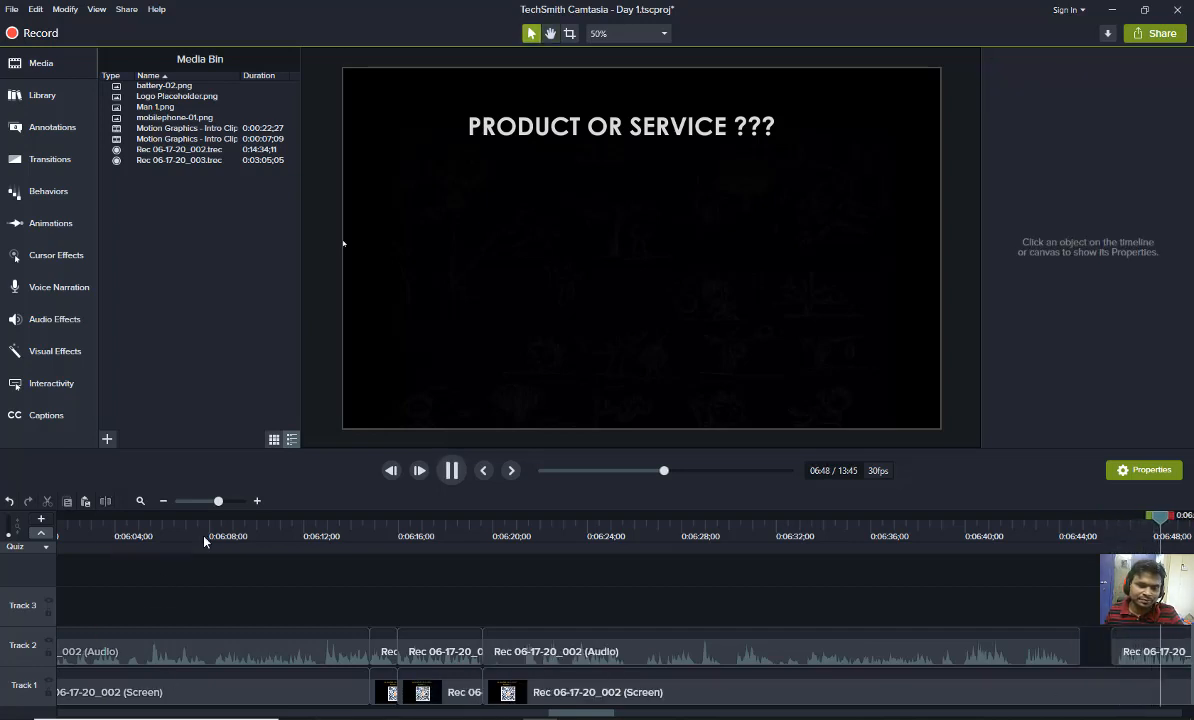
key(space)
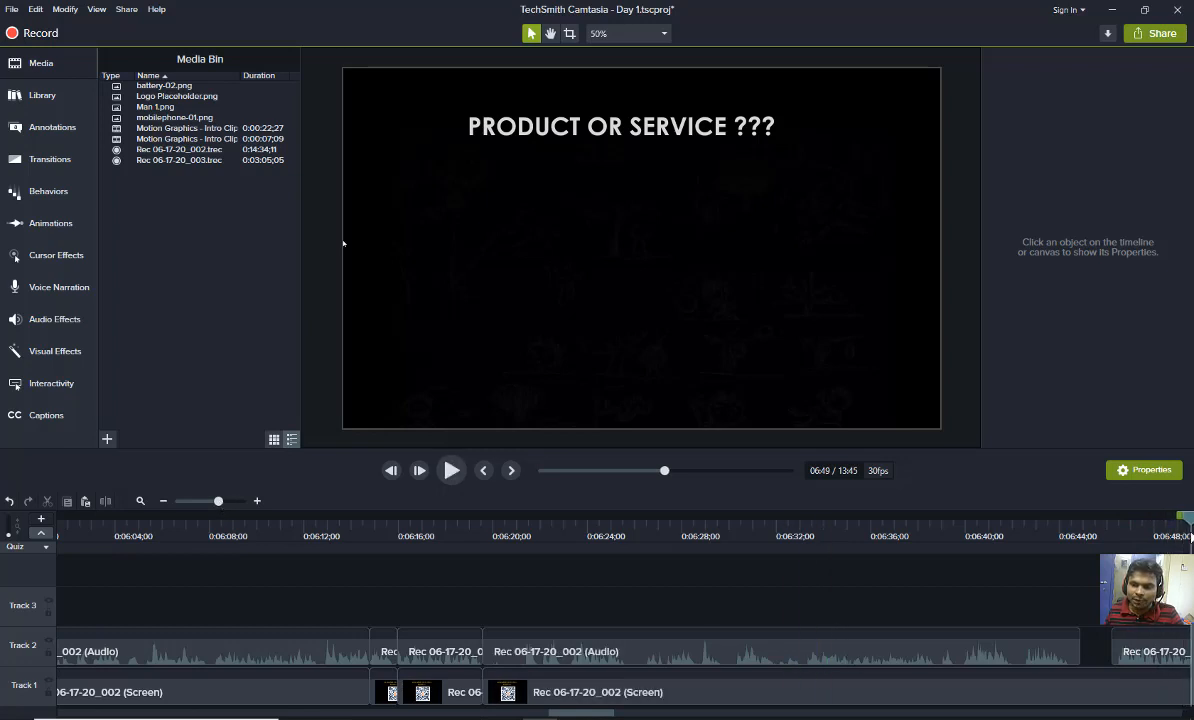
Skim the footage after 0:06:49;17, stopping on the "SERVICE AS PRODUCT" slide at 0:08:10;22
click(224, 713)
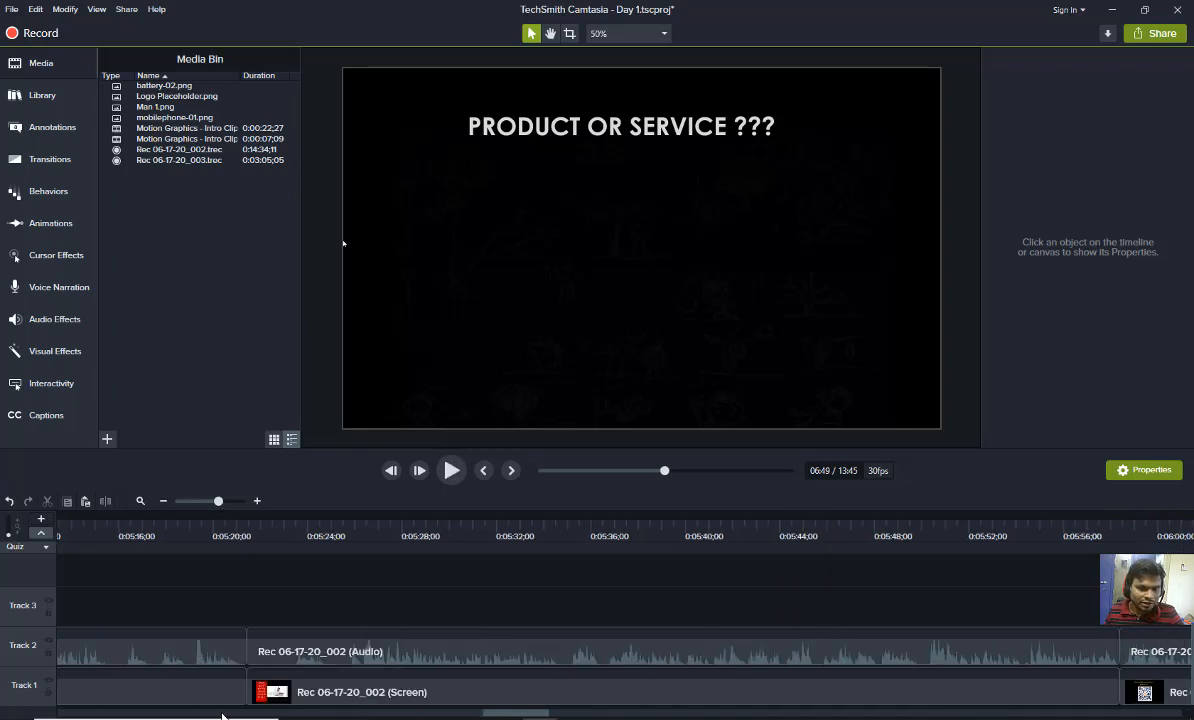
click(232, 714)
drag(243, 713, 487, 703)
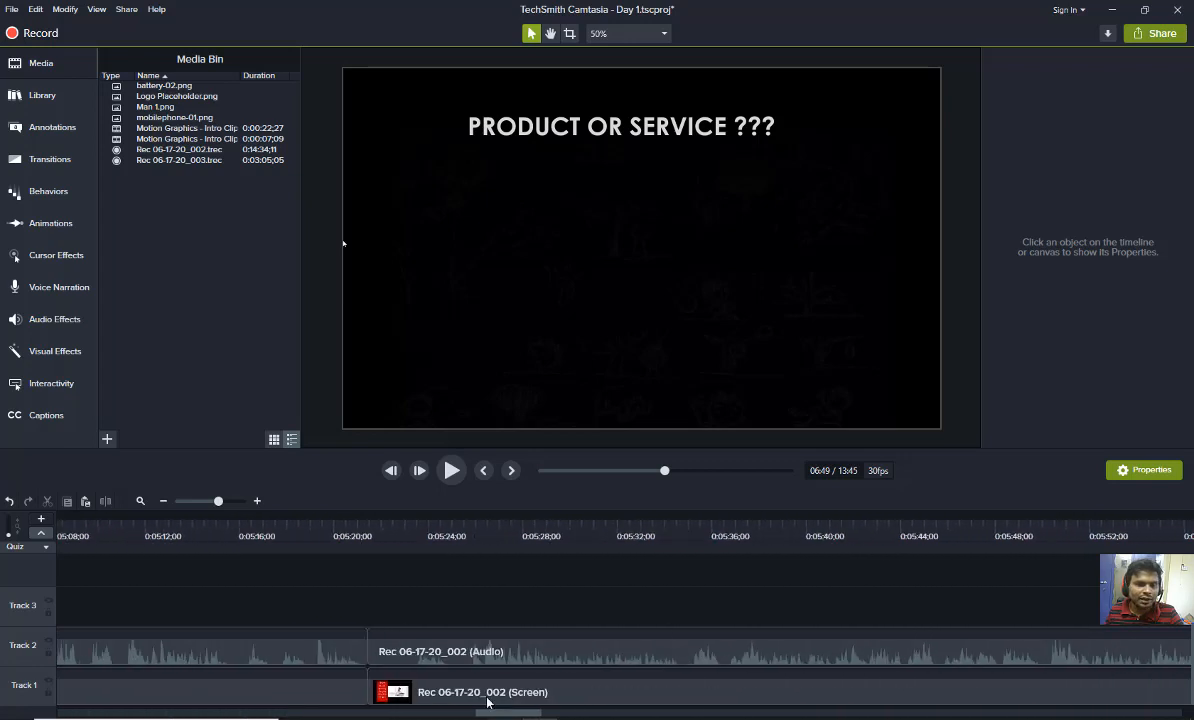
click(161, 503)
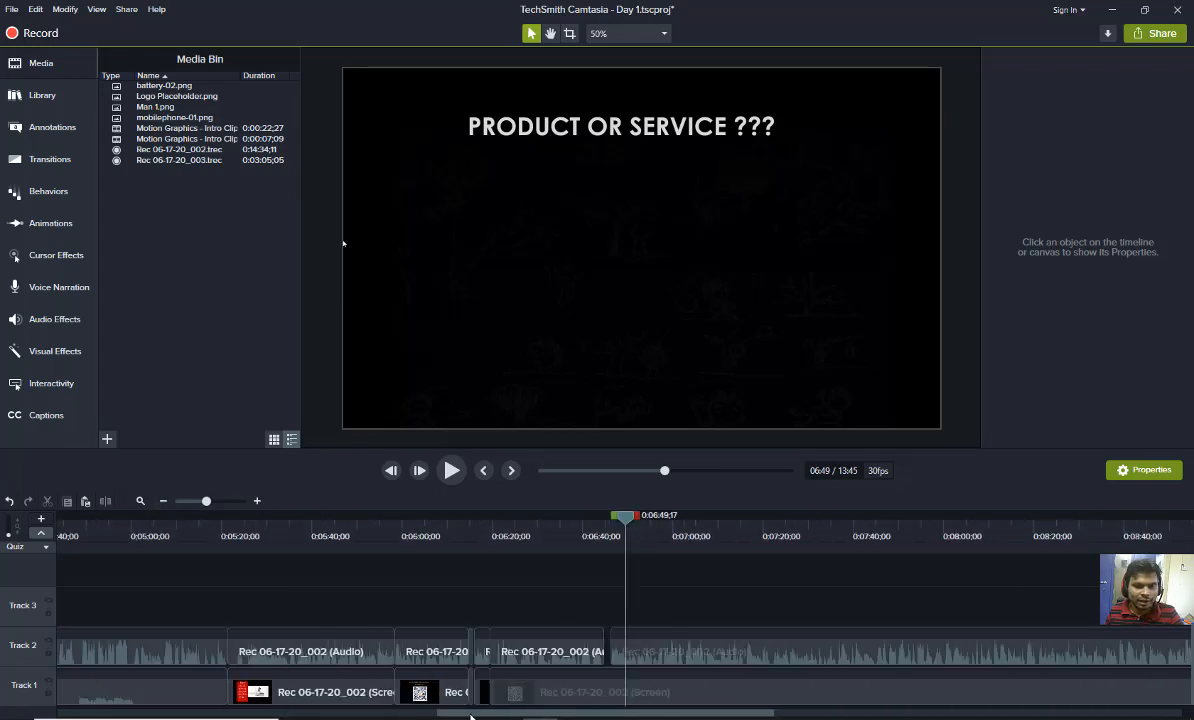
drag(471, 716, 575, 716)
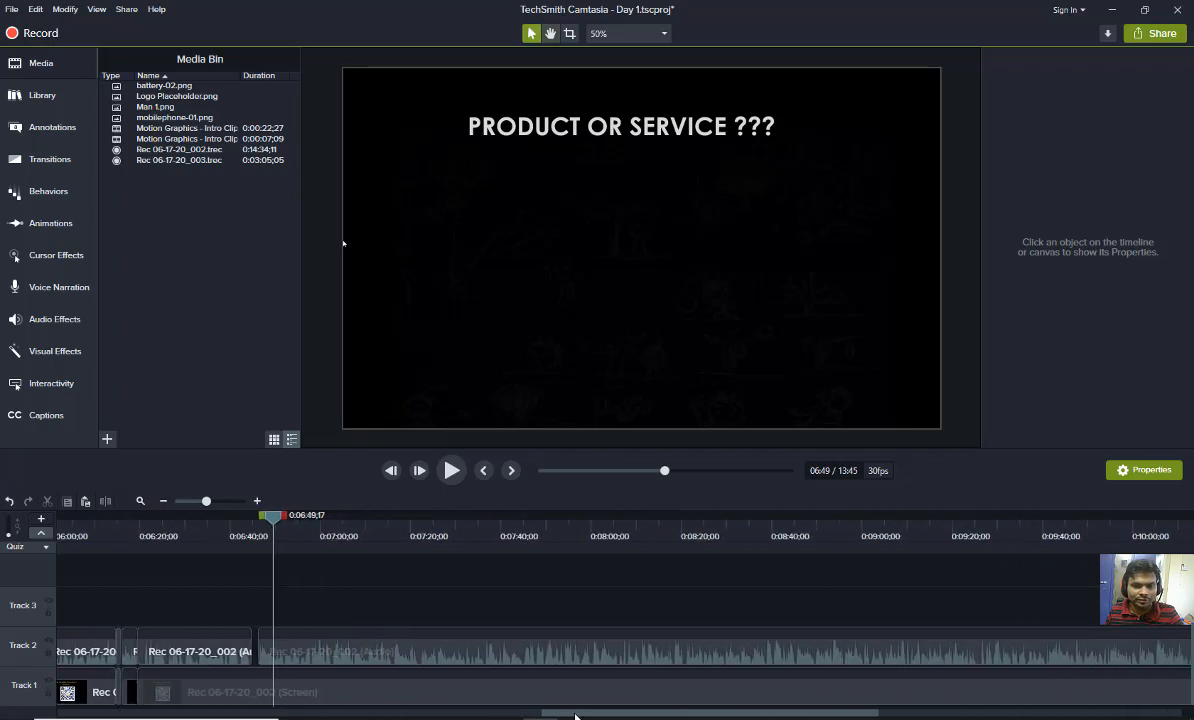
key(space)
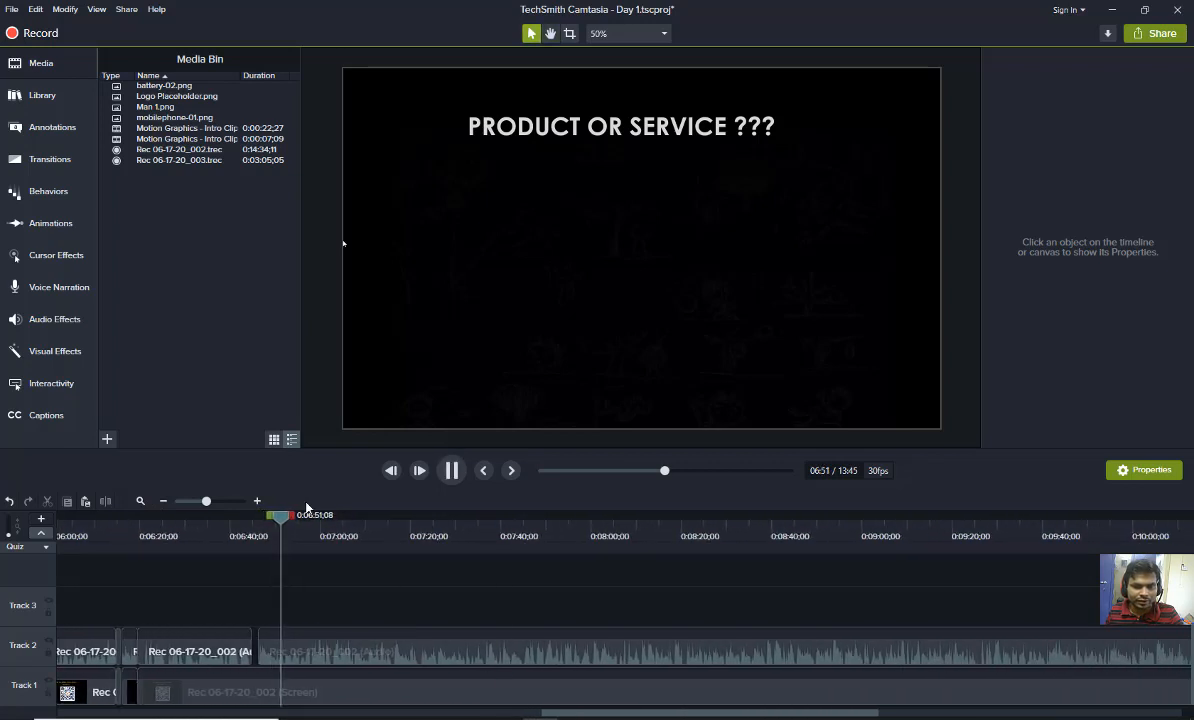
click(449, 537)
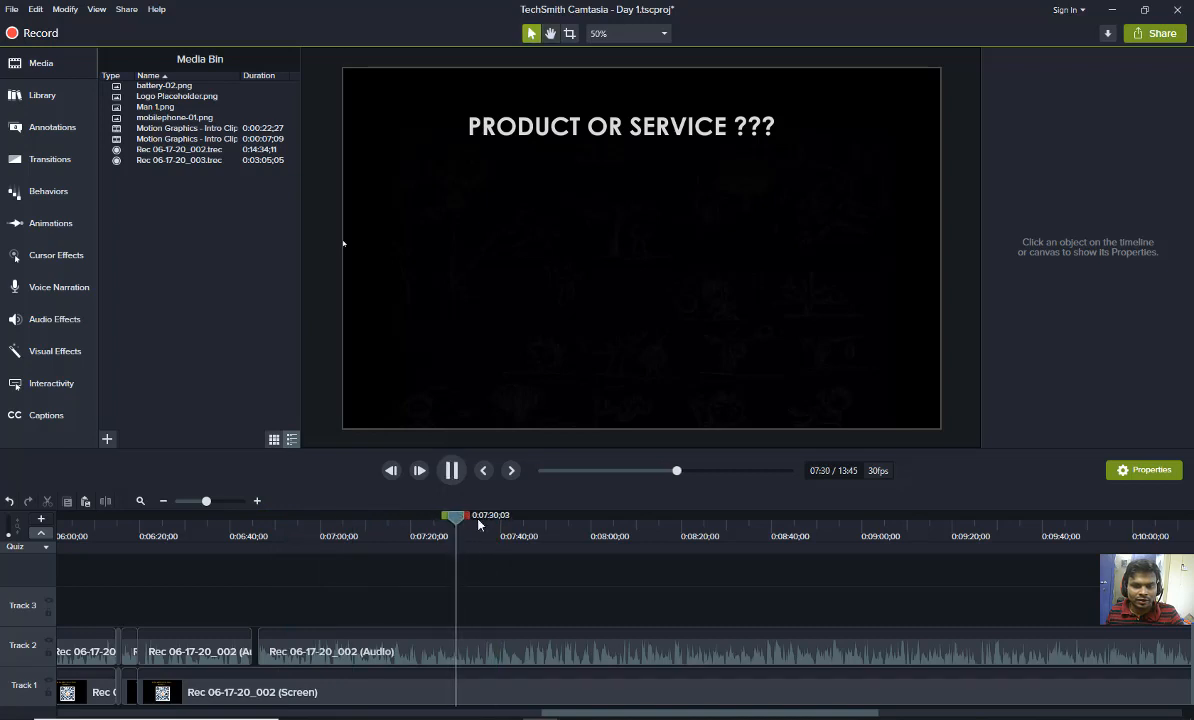
click(552, 537)
drag(552, 537, 645, 553)
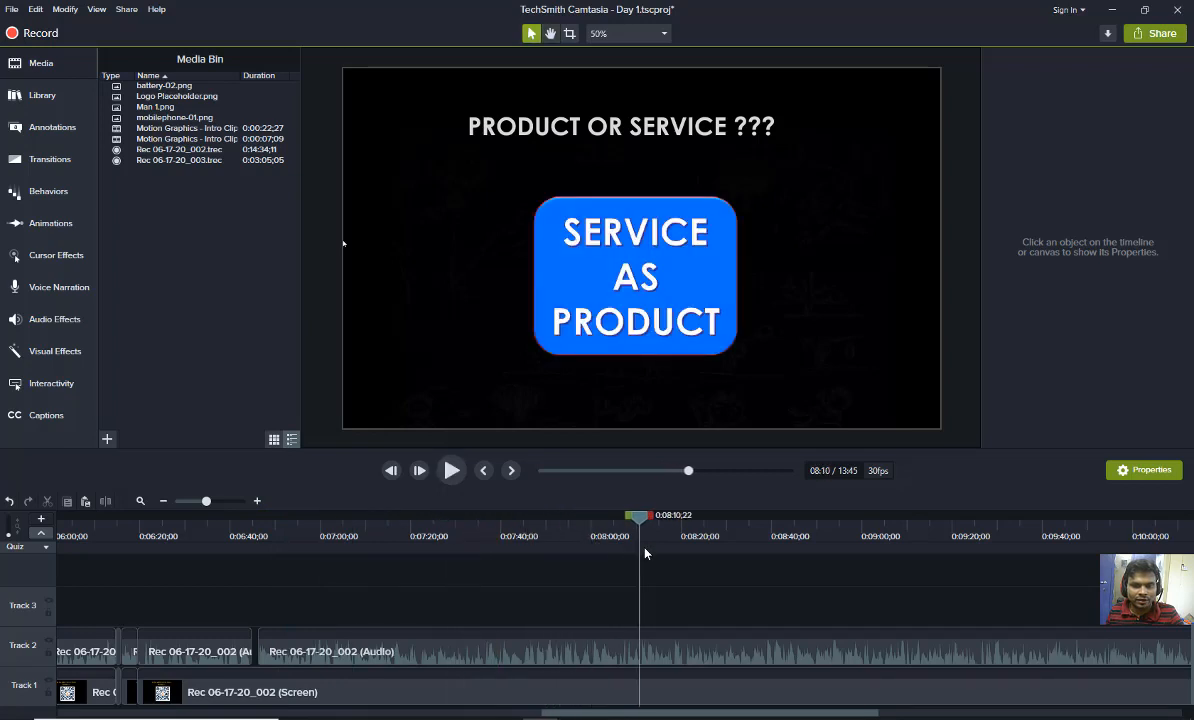
Play and skim the footage from 0:08:10;22 to the "What is Service?" slide at 0:10:34;02
key(space)
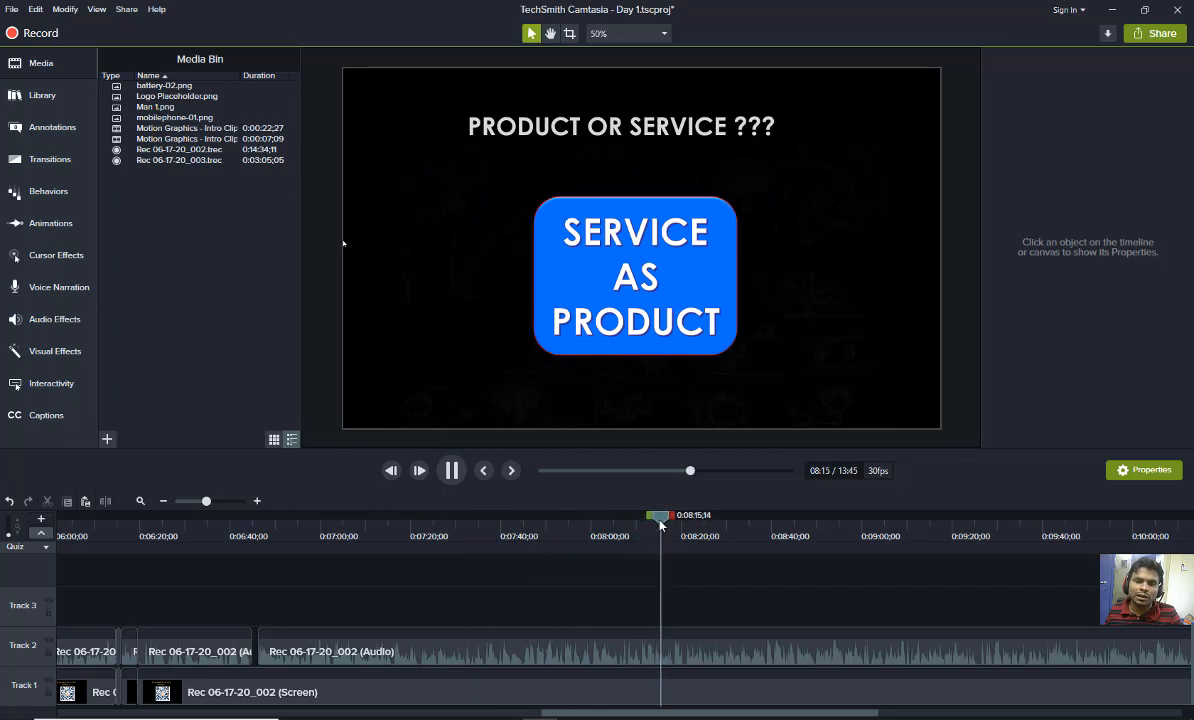
drag(672, 524, 814, 528)
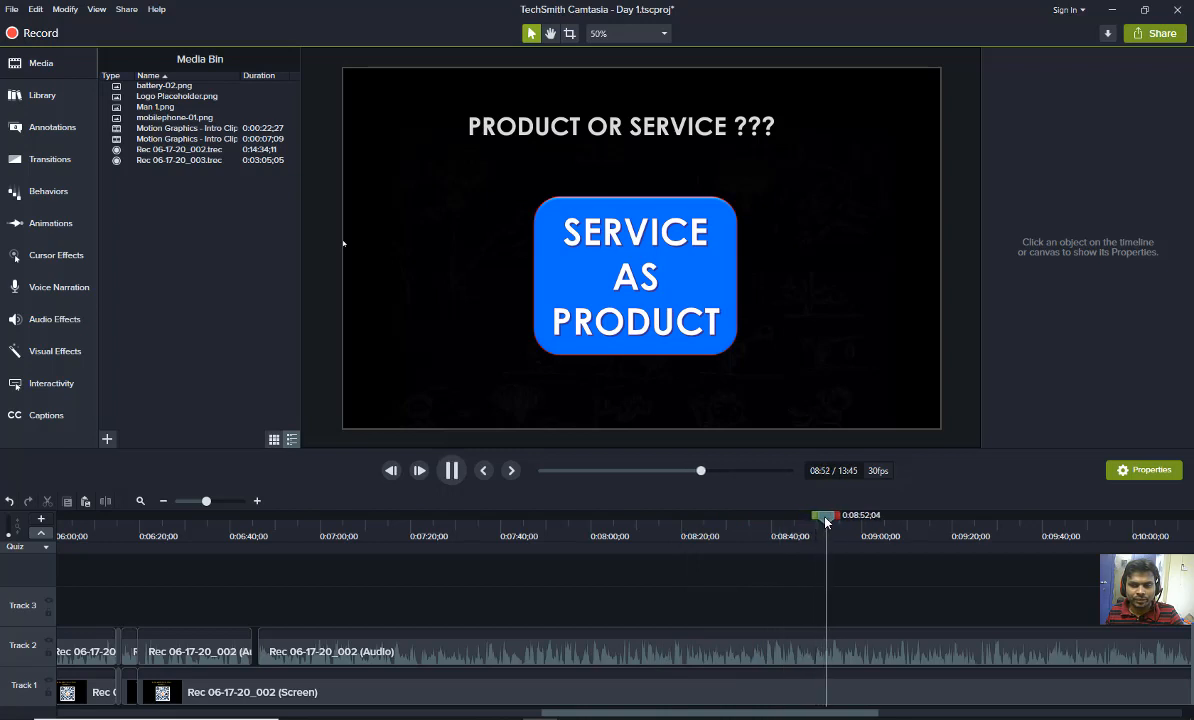
key(space)
drag(812, 530, 807, 532)
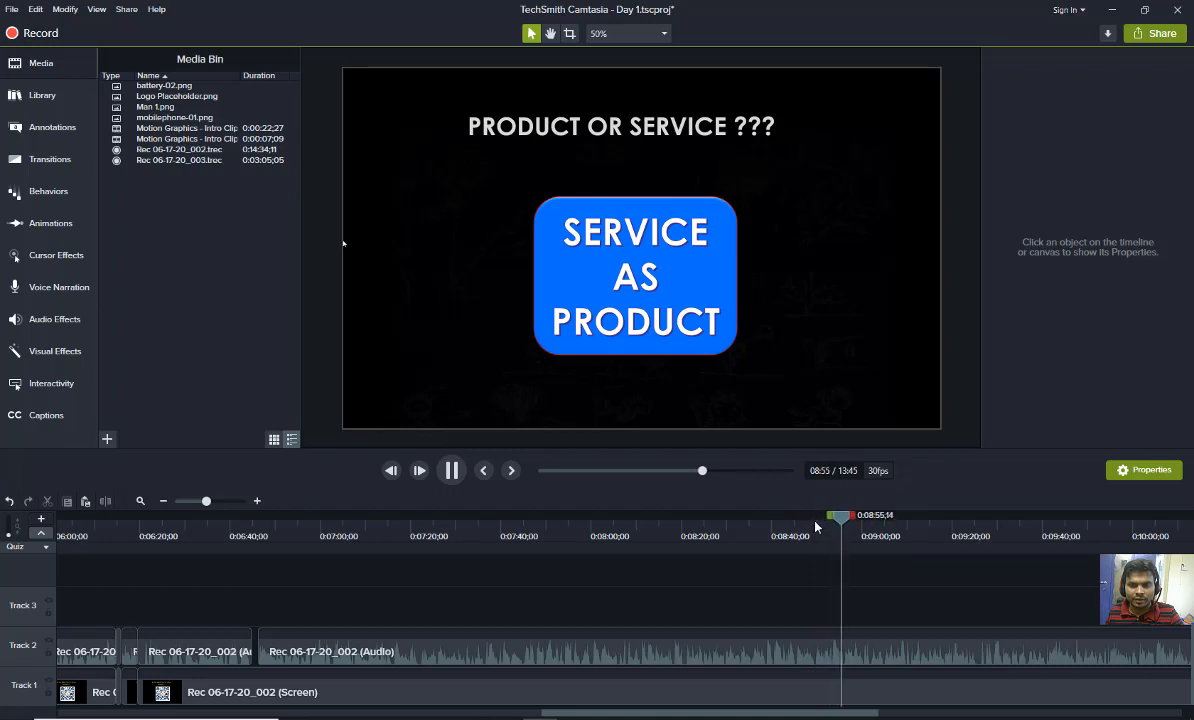
drag(655, 717, 808, 717)
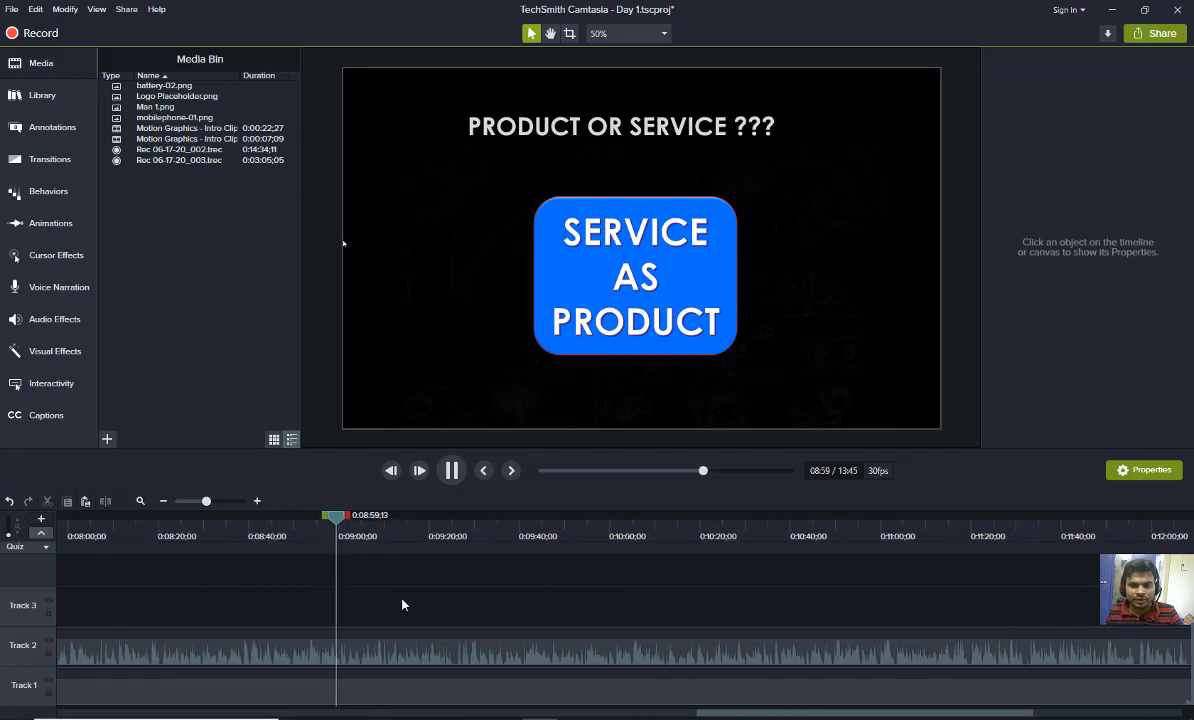
click(390, 536)
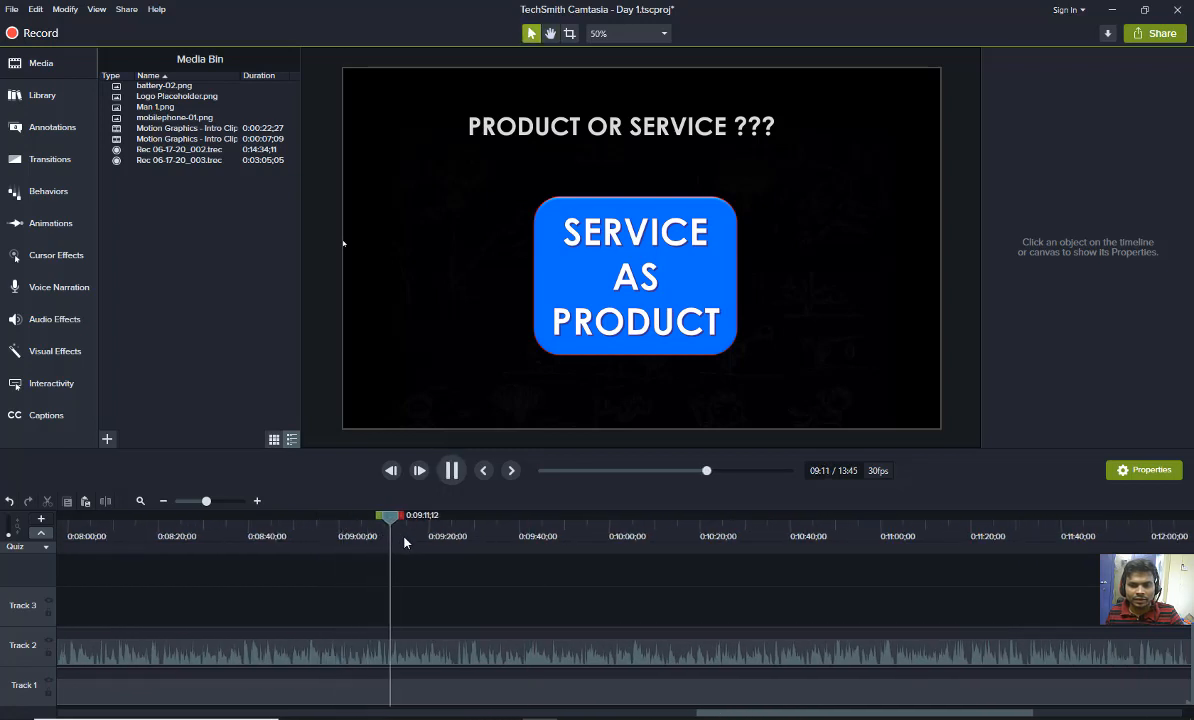
drag(392, 527, 763, 572)
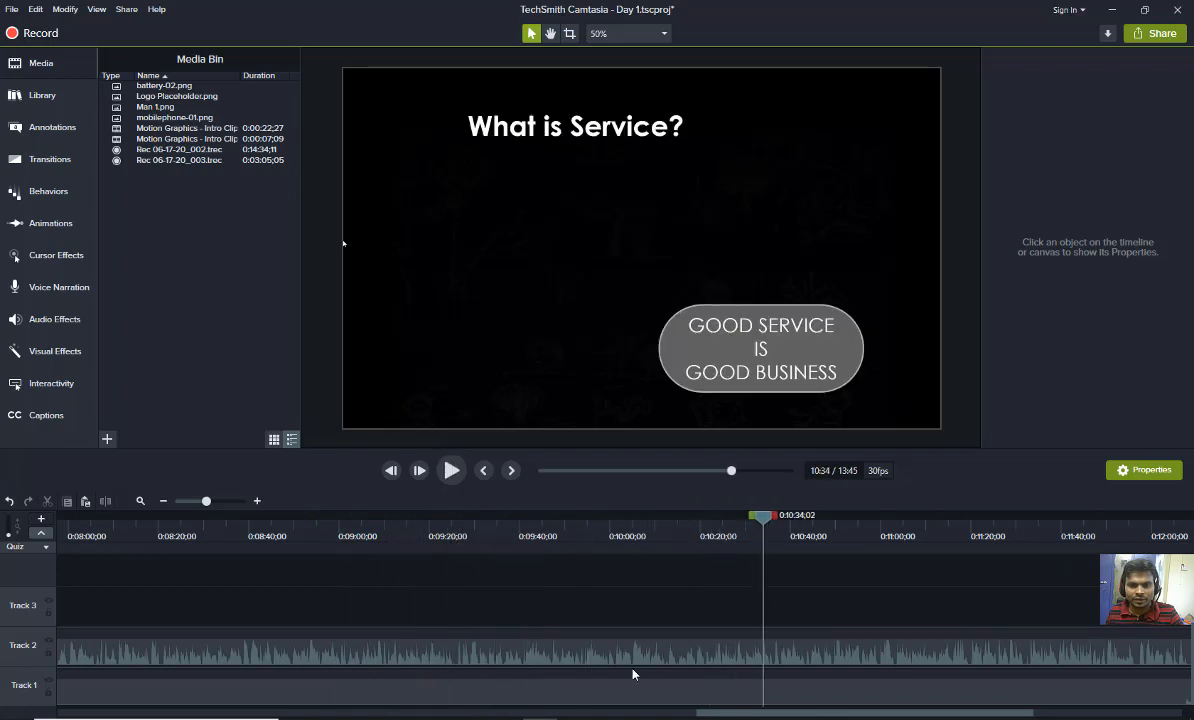
Go back to the early part of the "What is Service?" slide and play it up to 0:09:37;16
drag(760, 522, 557, 609)
drag(576, 513, 460, 535)
key(space)
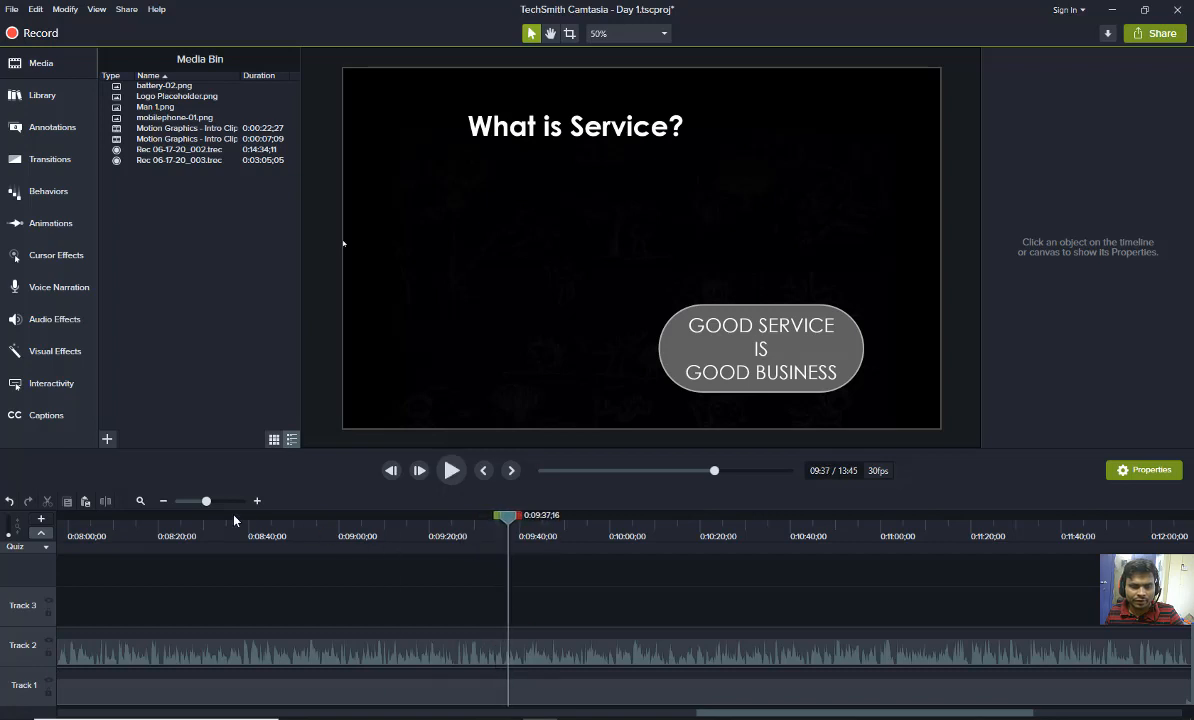
Replay the footage from 0:09:29;16 and split both the audio and screen clips at 0:09:33;06
click(164, 501)
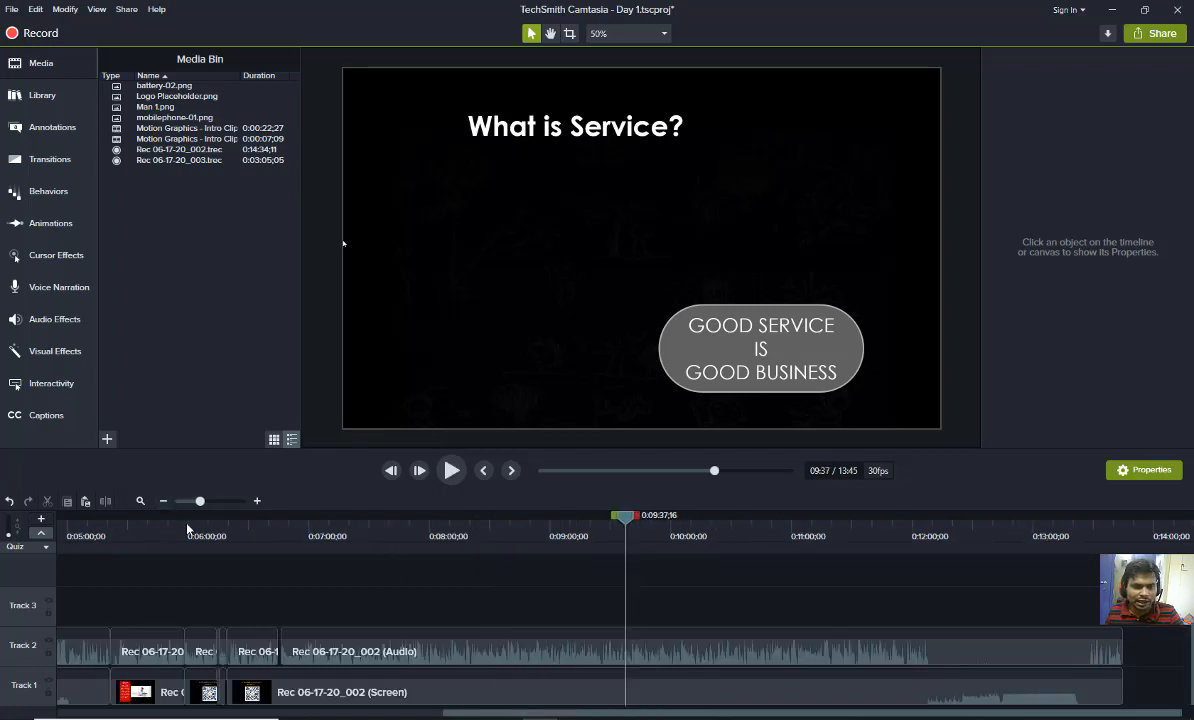
click(168, 502)
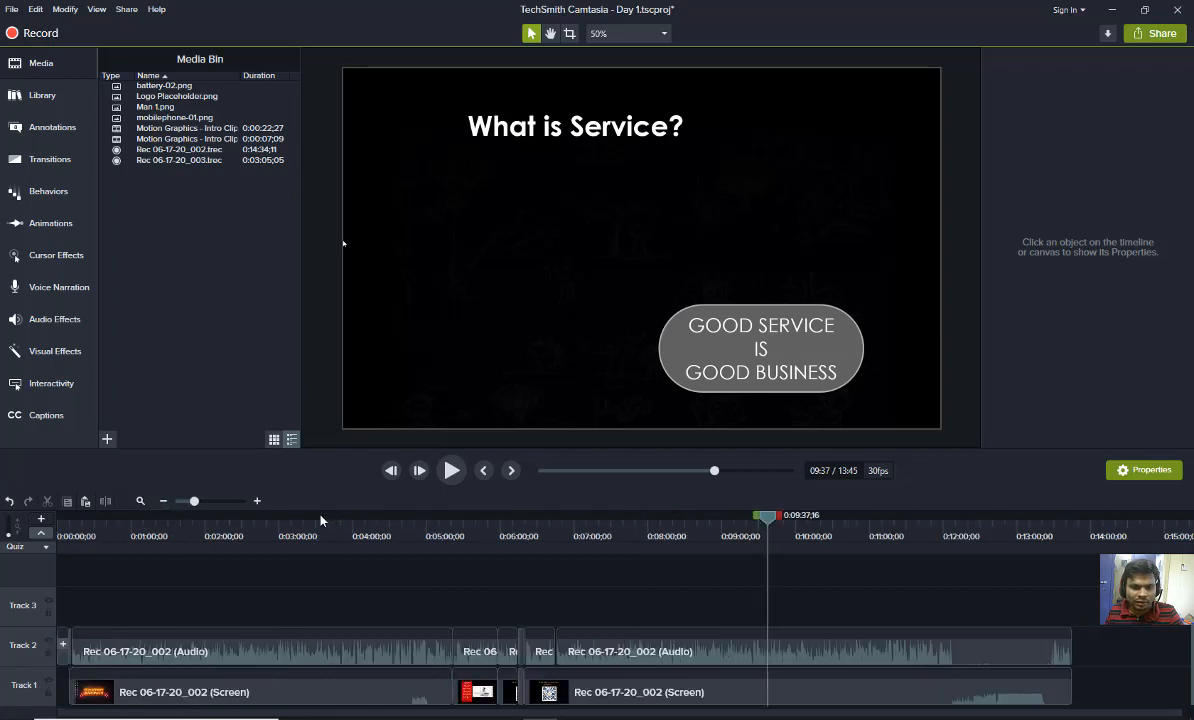
click(257, 502)
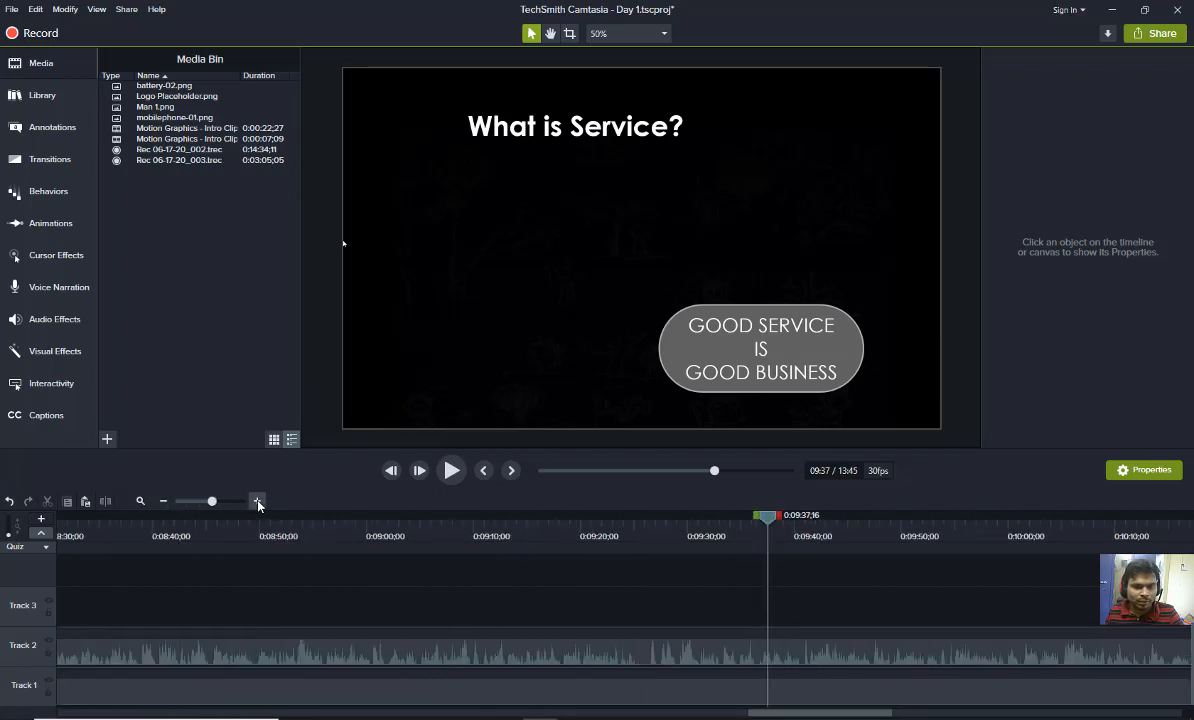
click(257, 502)
drag(764, 519, 501, 505)
key(space)
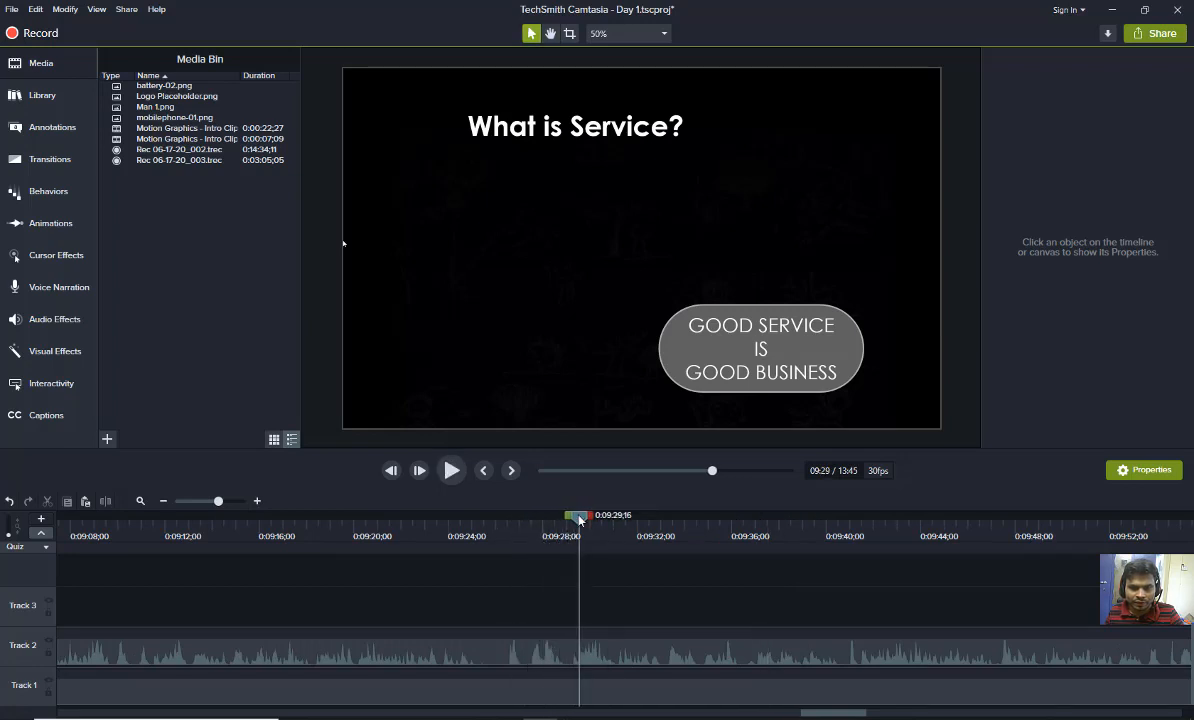
key(space)
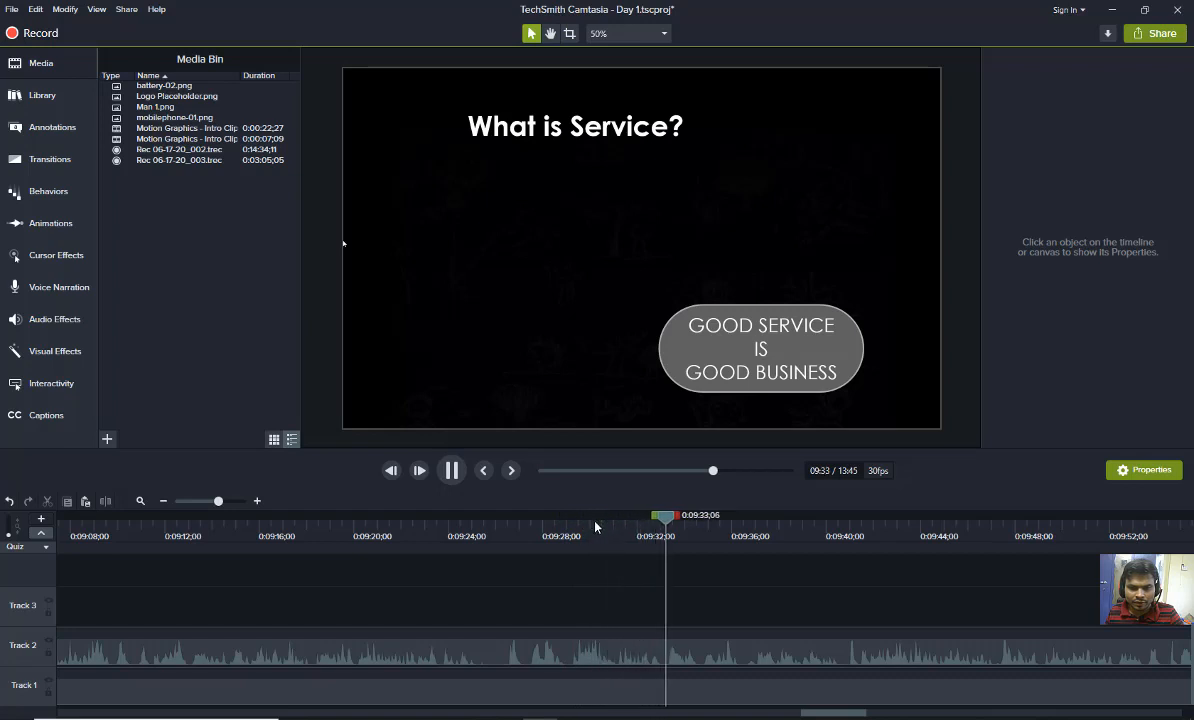
key(space)
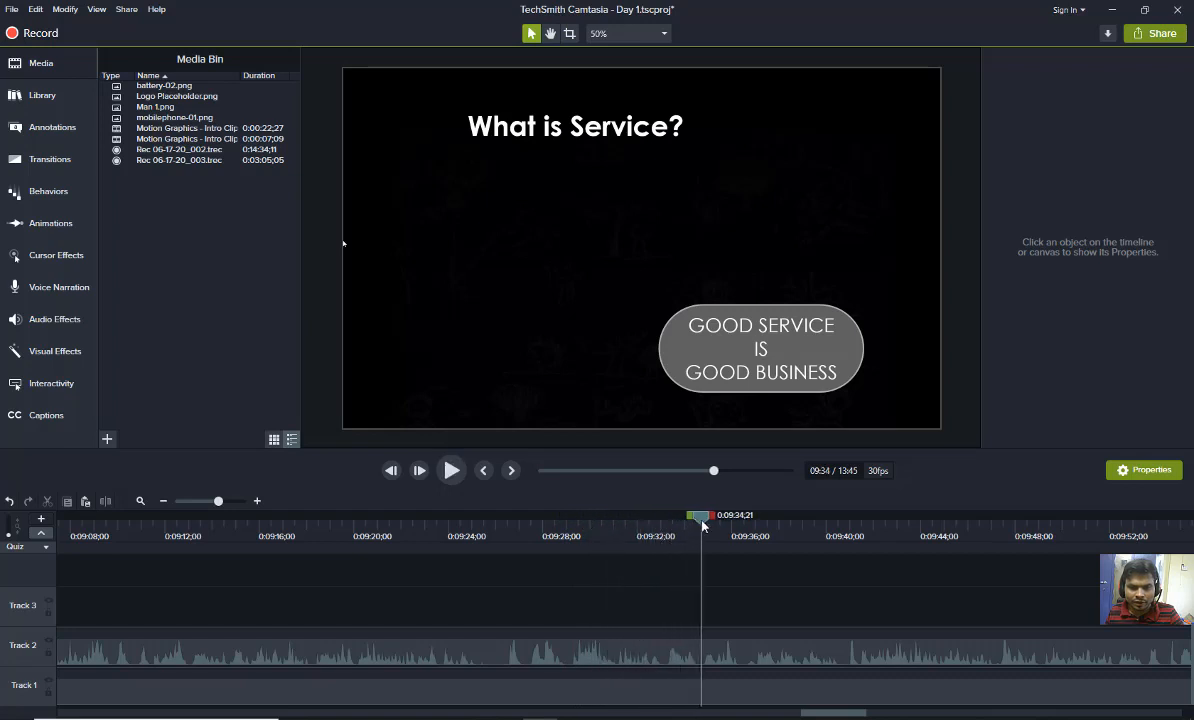
drag(703, 526, 670, 540)
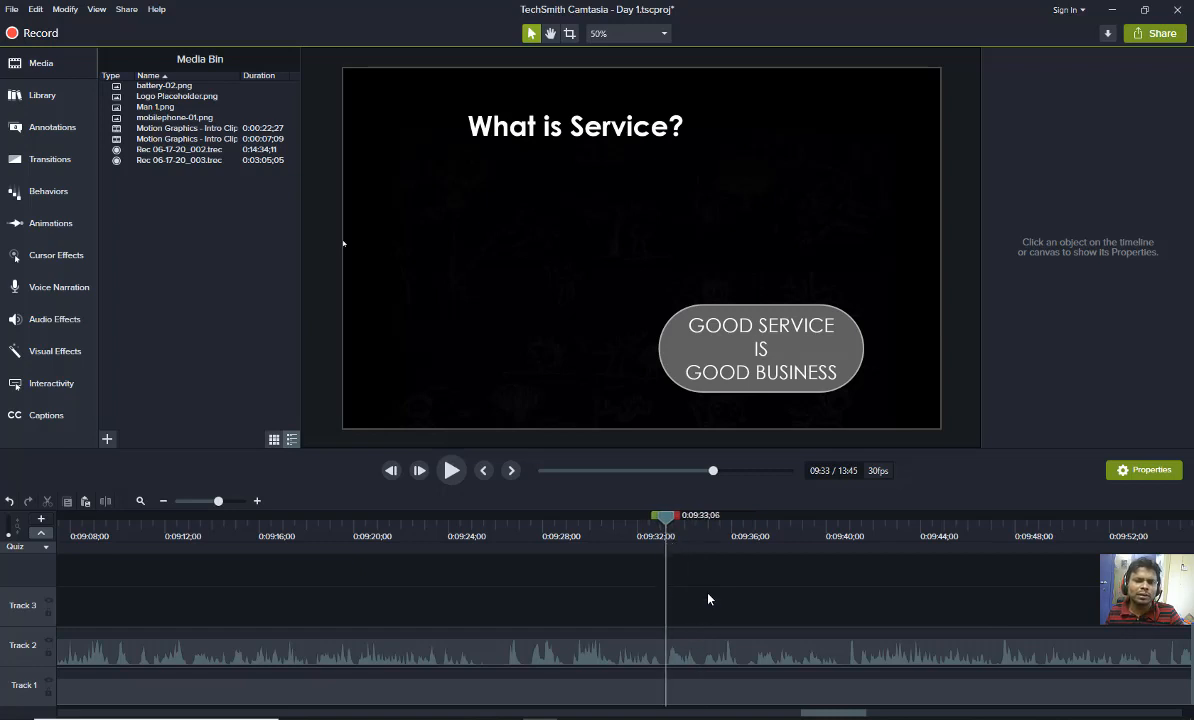
click(714, 645)
key(s)
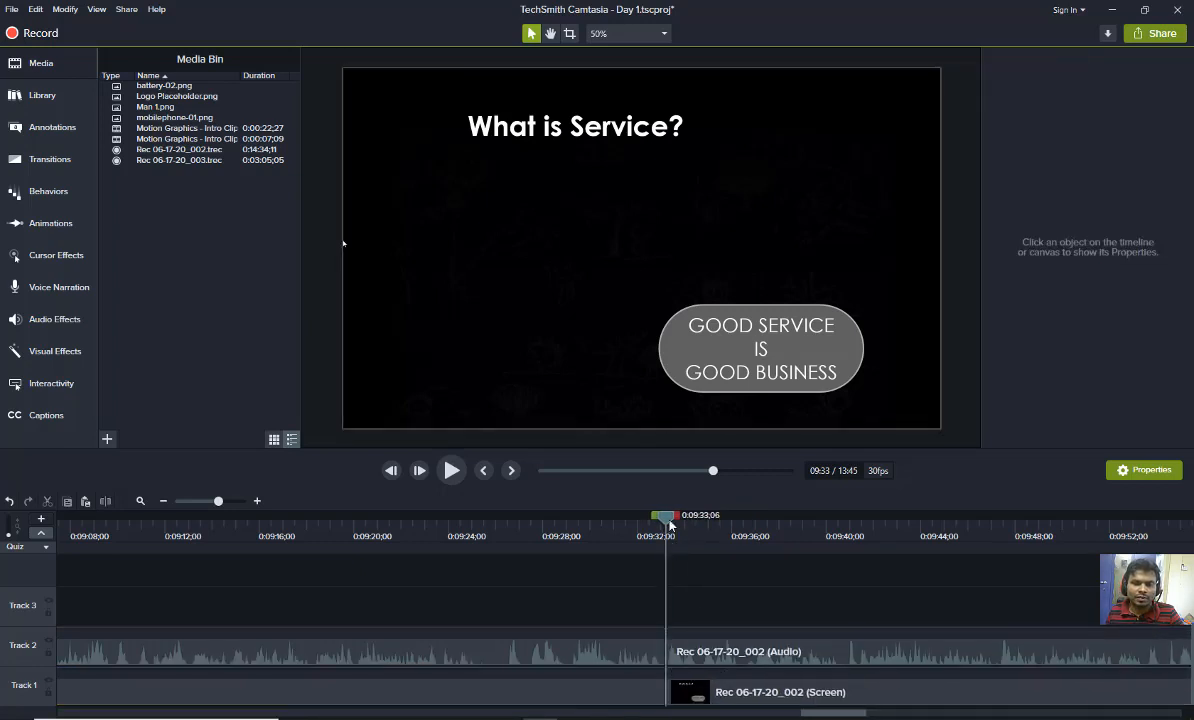
Play the footage following the split at 0:09:33;06, past 0:09:43;04
drag(670, 528, 724, 540)
key(space)
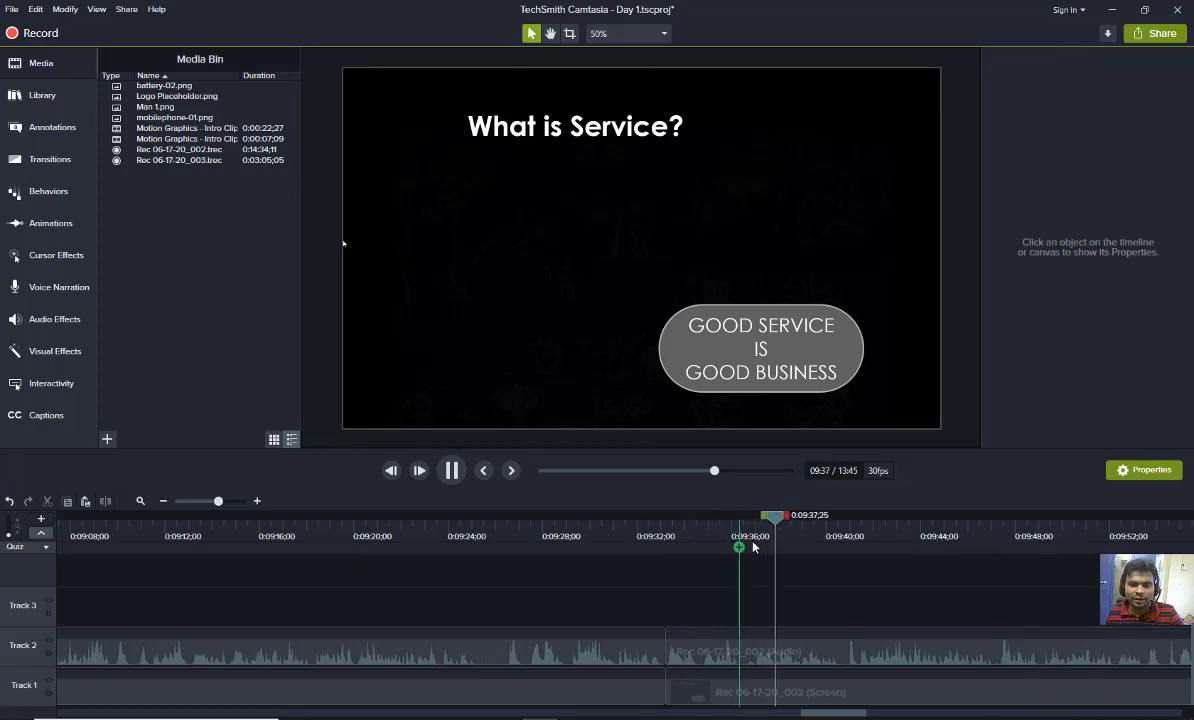
key(space)
key(space)
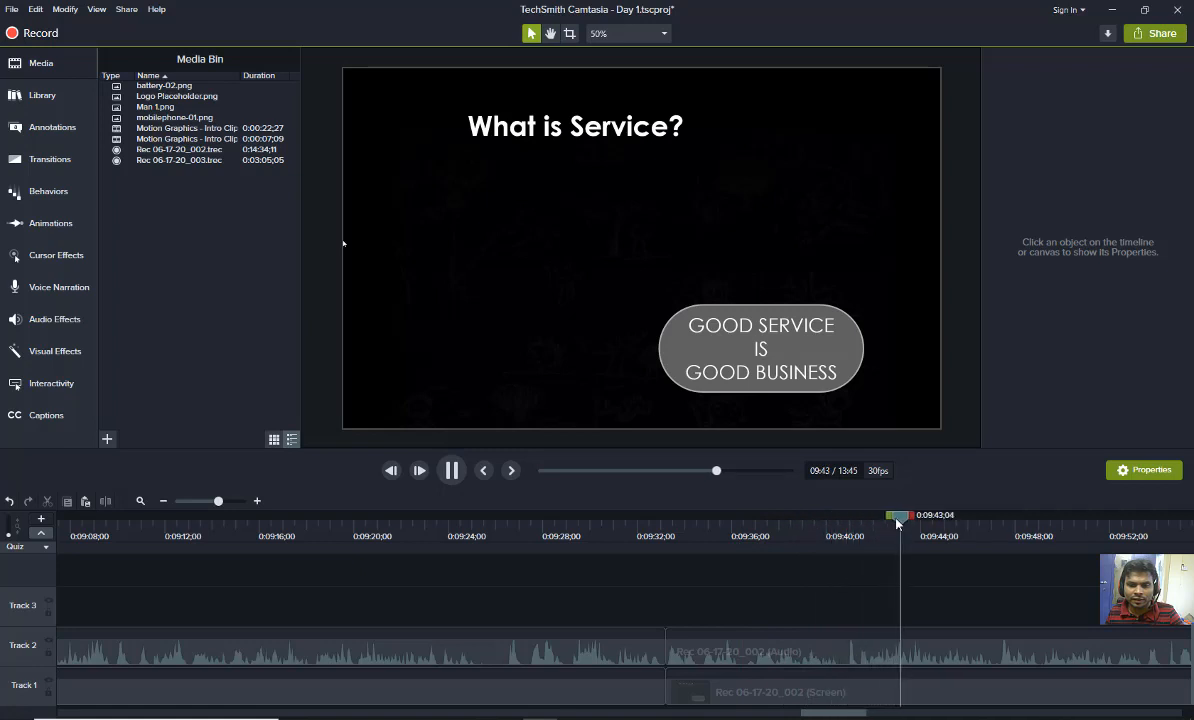
Select the timeline range from 0:09:25;16 to about 0:09:44, scrub and play around it, and clear the selection
drag(930, 516, 491, 551)
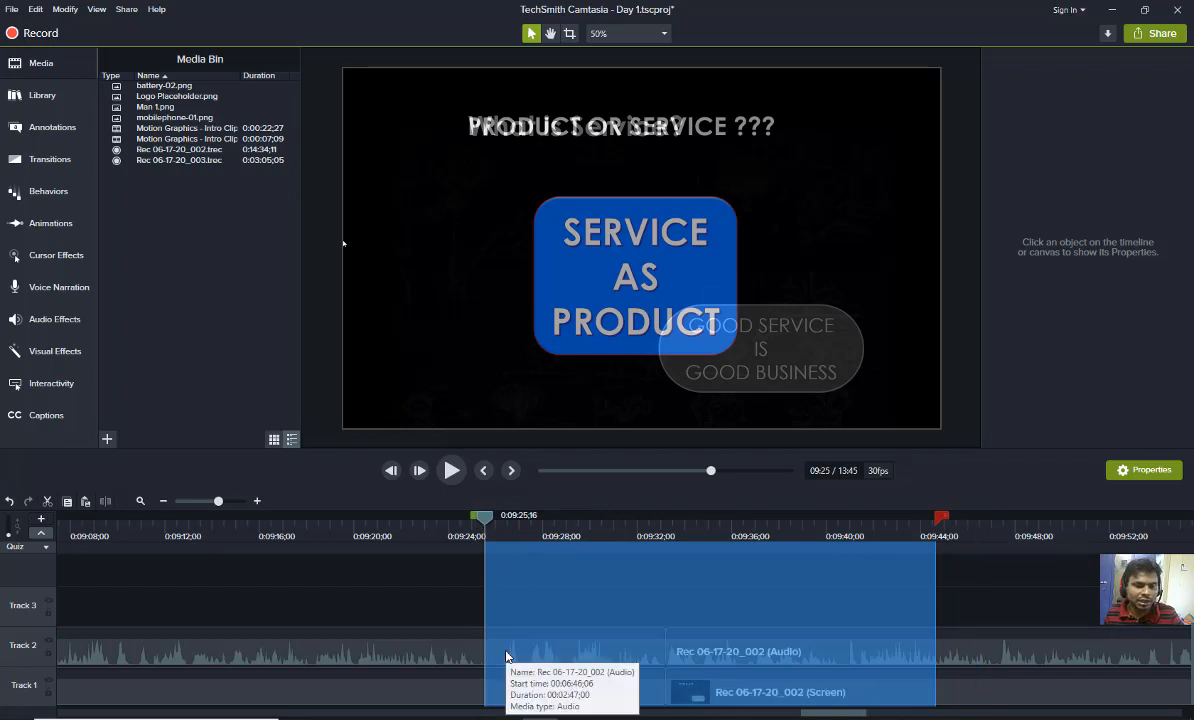
drag(484, 550, 733, 549)
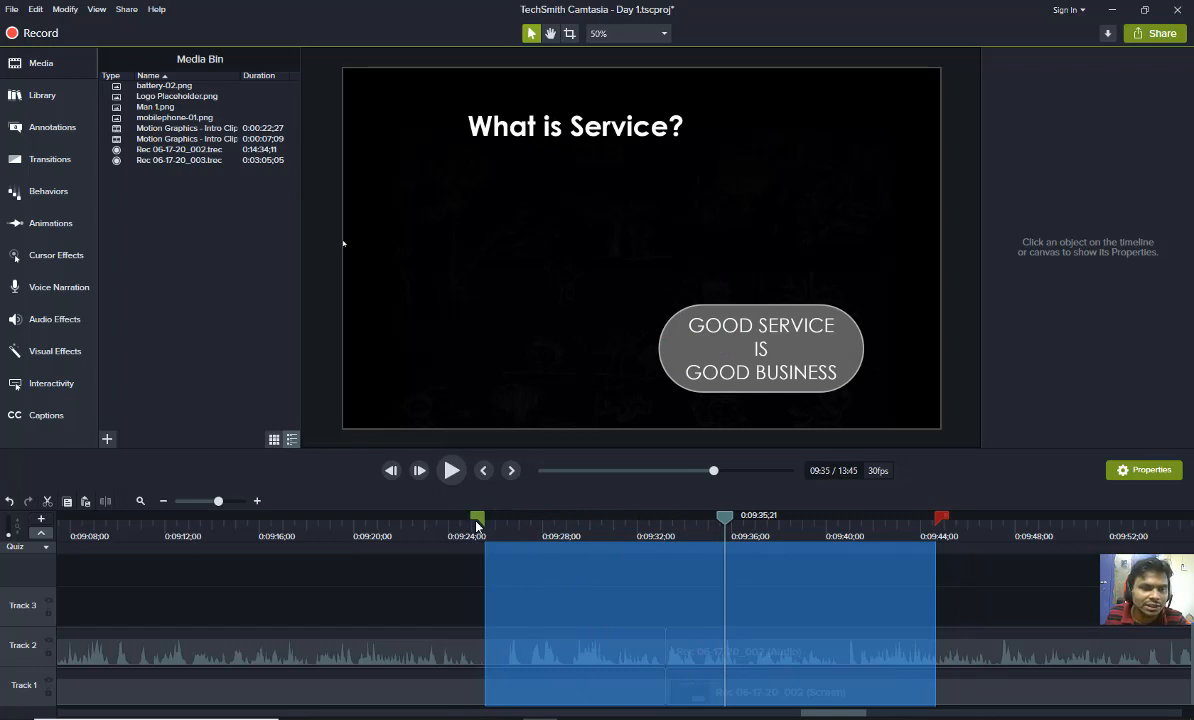
drag(727, 522, 420, 540)
key(space)
key(space)
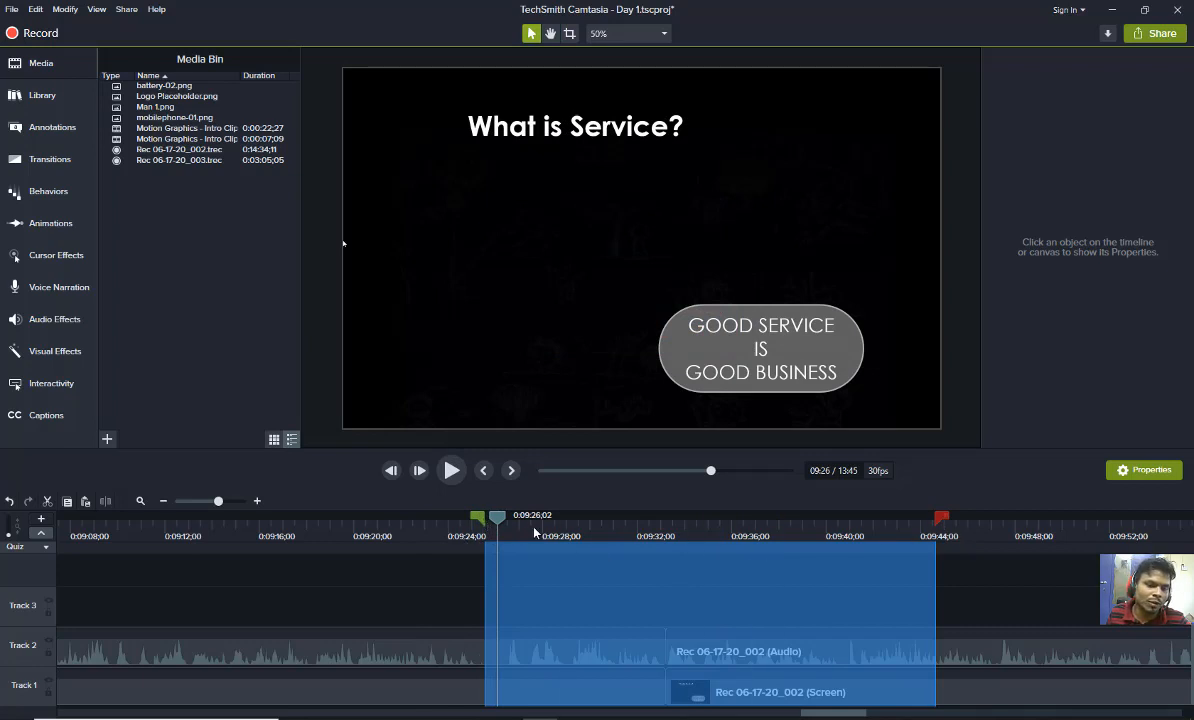
click(478, 521)
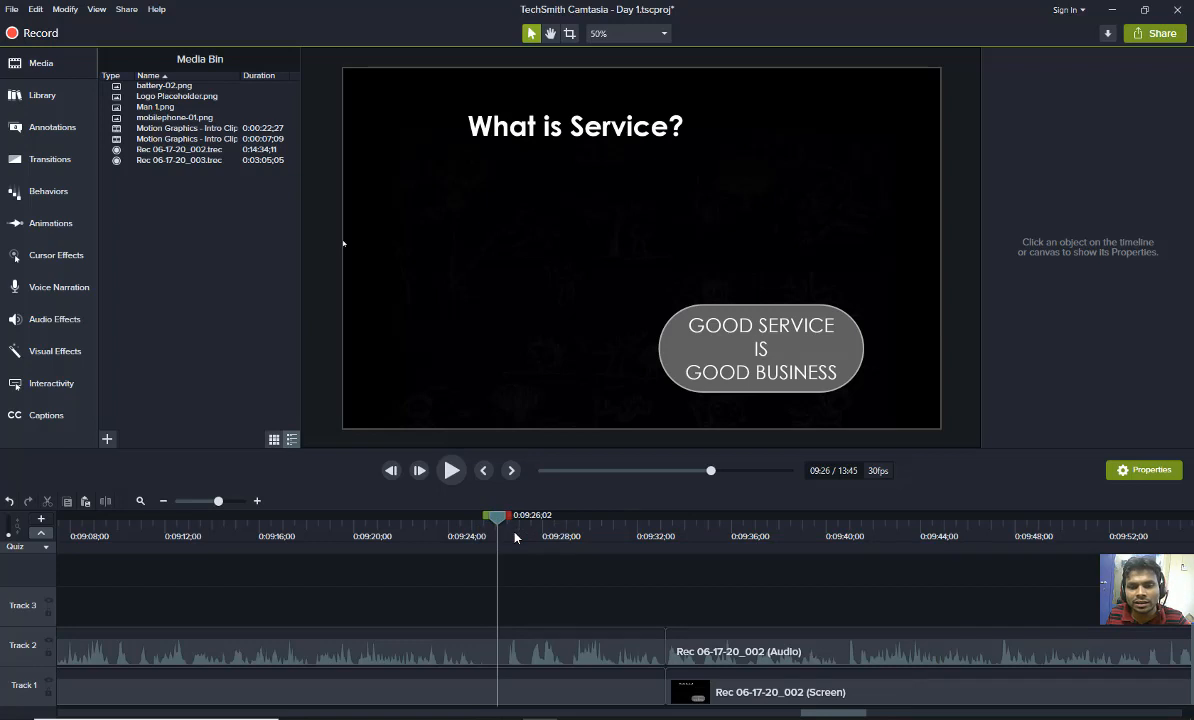
Select the timeline range from 0:09:26;02 to 0:09:52;01, play inside it up to 0:09:29;01, and clear the selection
drag(511, 517, 1110, 517)
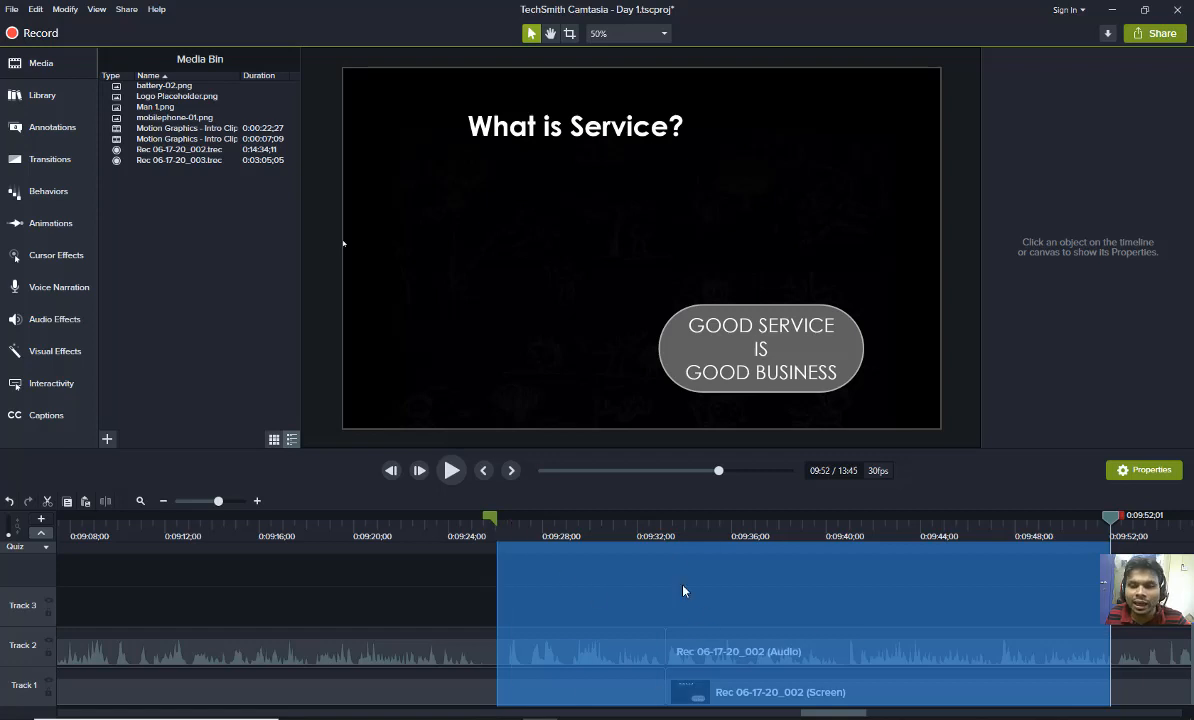
key(space)
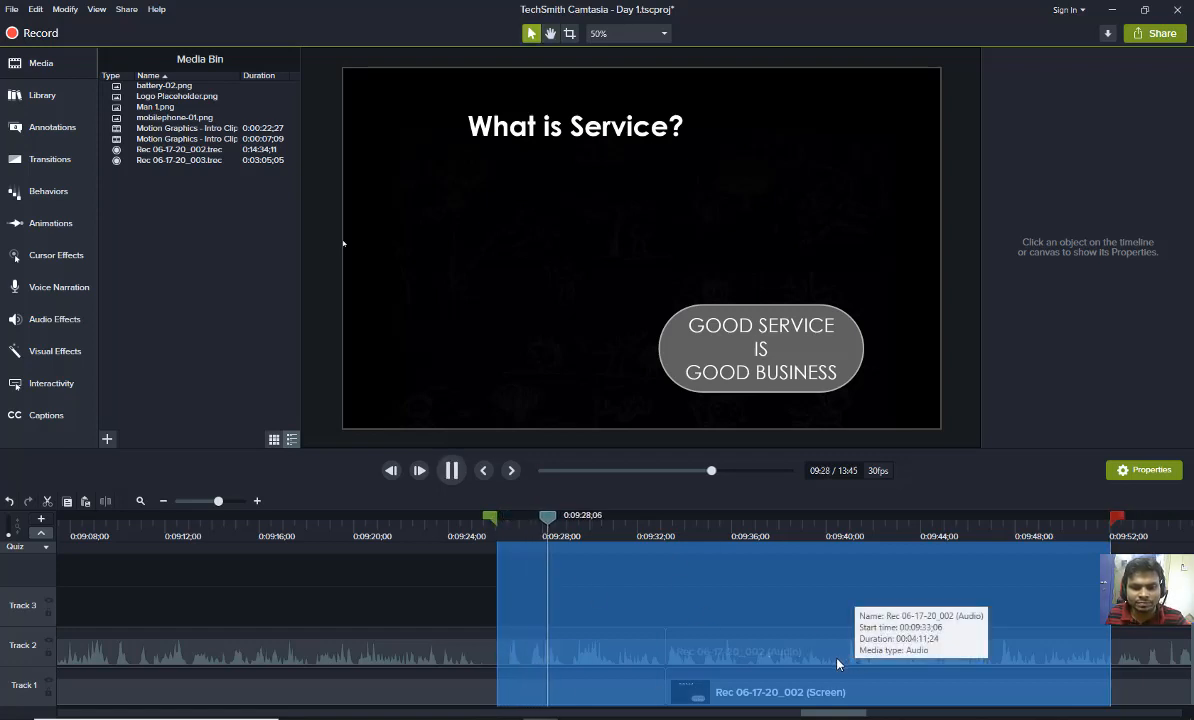
key(space)
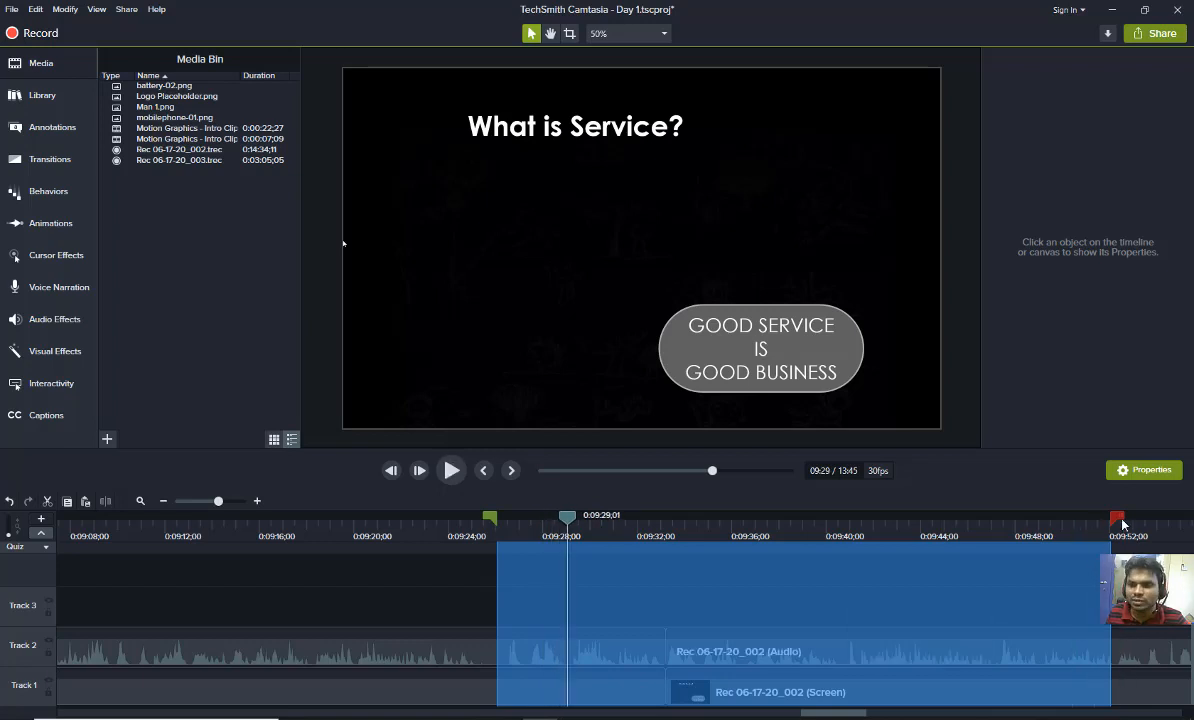
click(1087, 542)
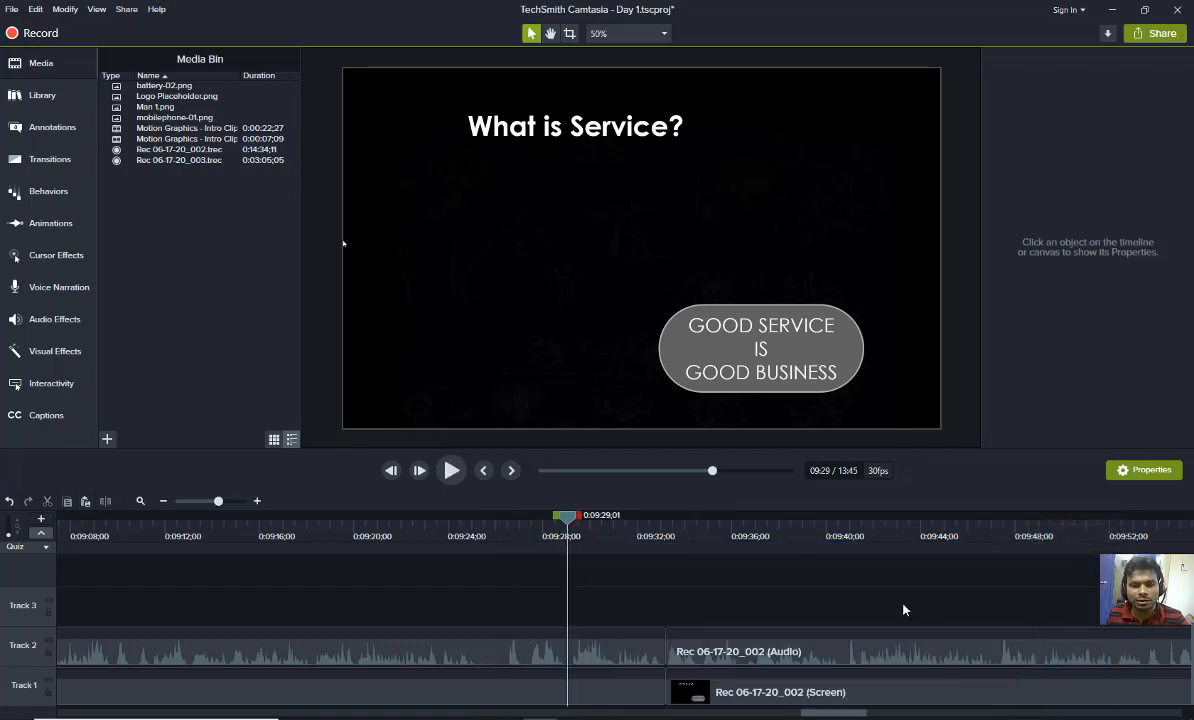
Play the footage leading up to the split at 0:09:33;06, stopping at 0:09:31;08
key(space)
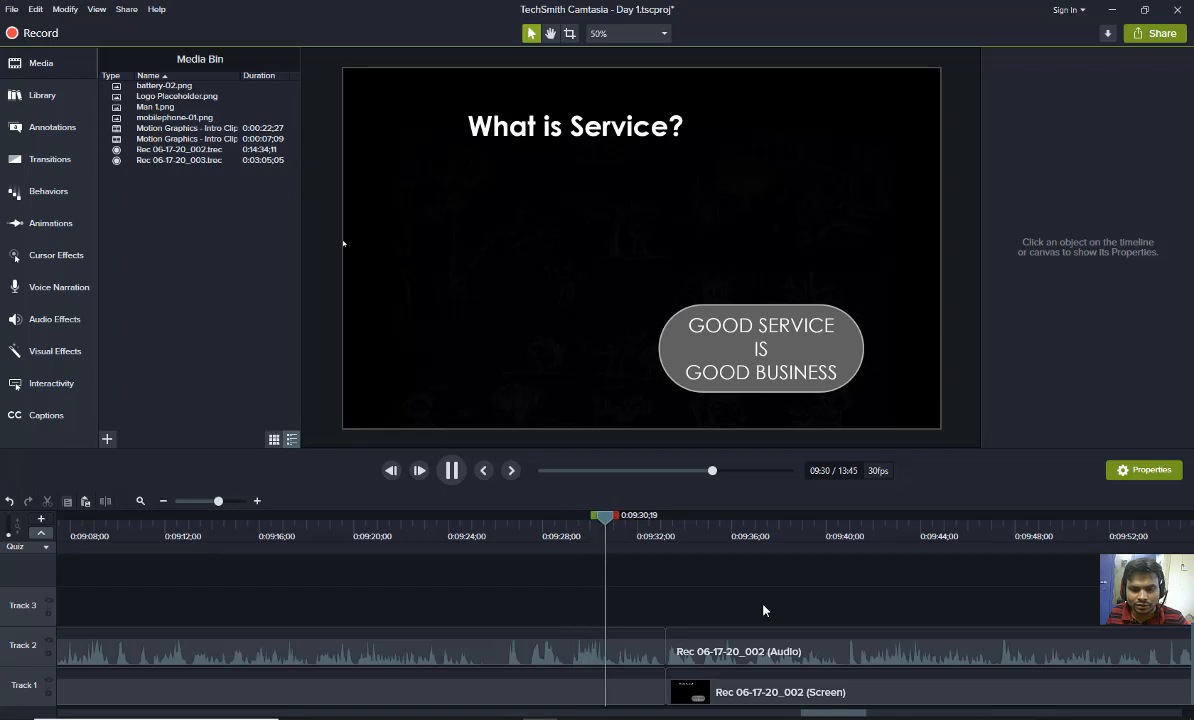
key(space)
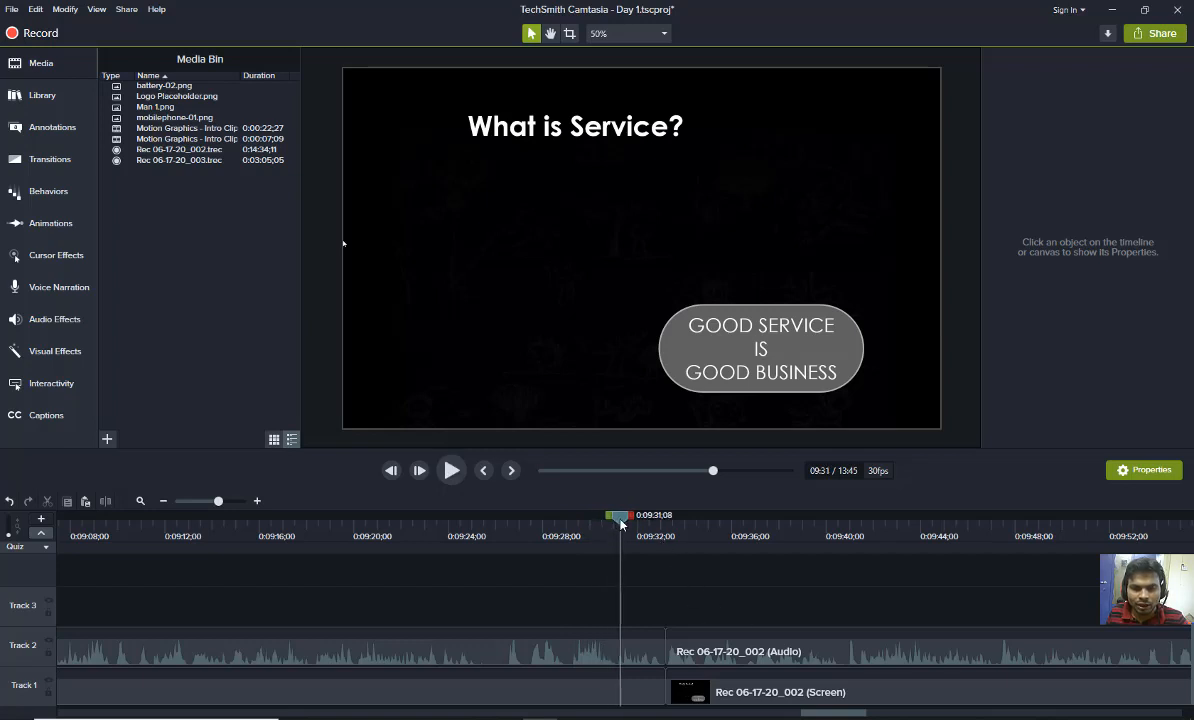
Cut out the short section from 0:09:31;03 to the next cut on both tracks and close the gap
drag(621, 524, 617, 522)
drag(648, 600, 641, 702)
key(s)
drag(649, 580, 644, 690)
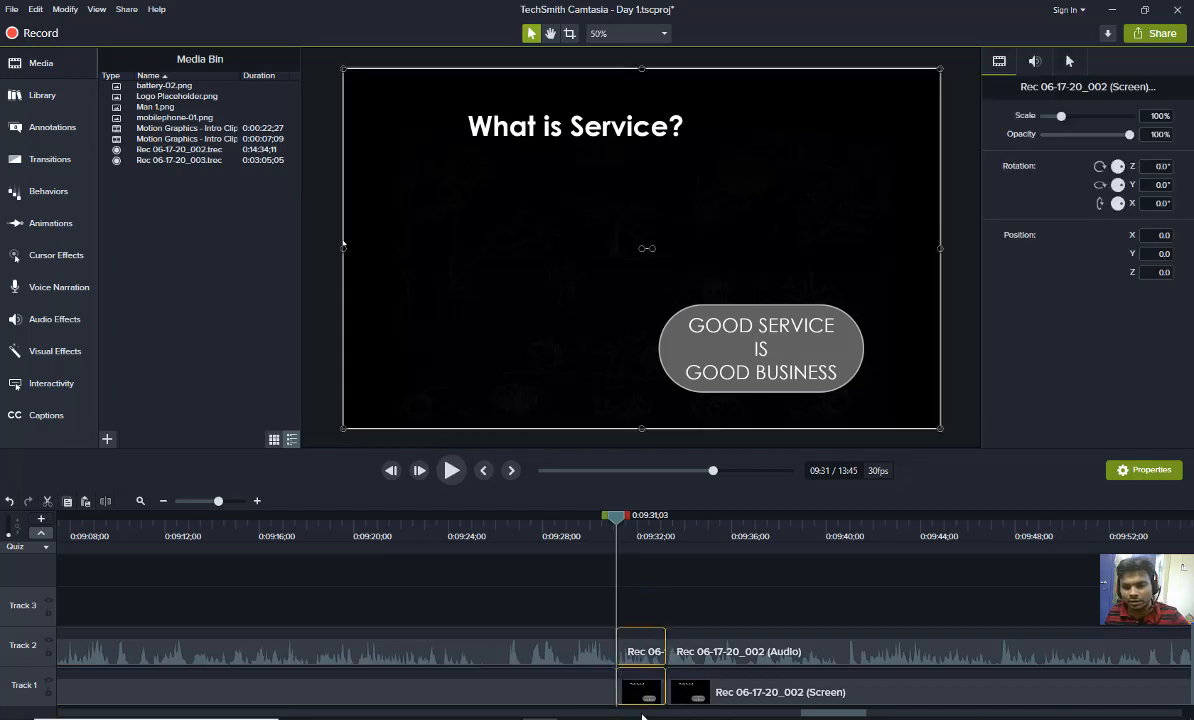
key(Delete)
drag(604, 552, 749, 645)
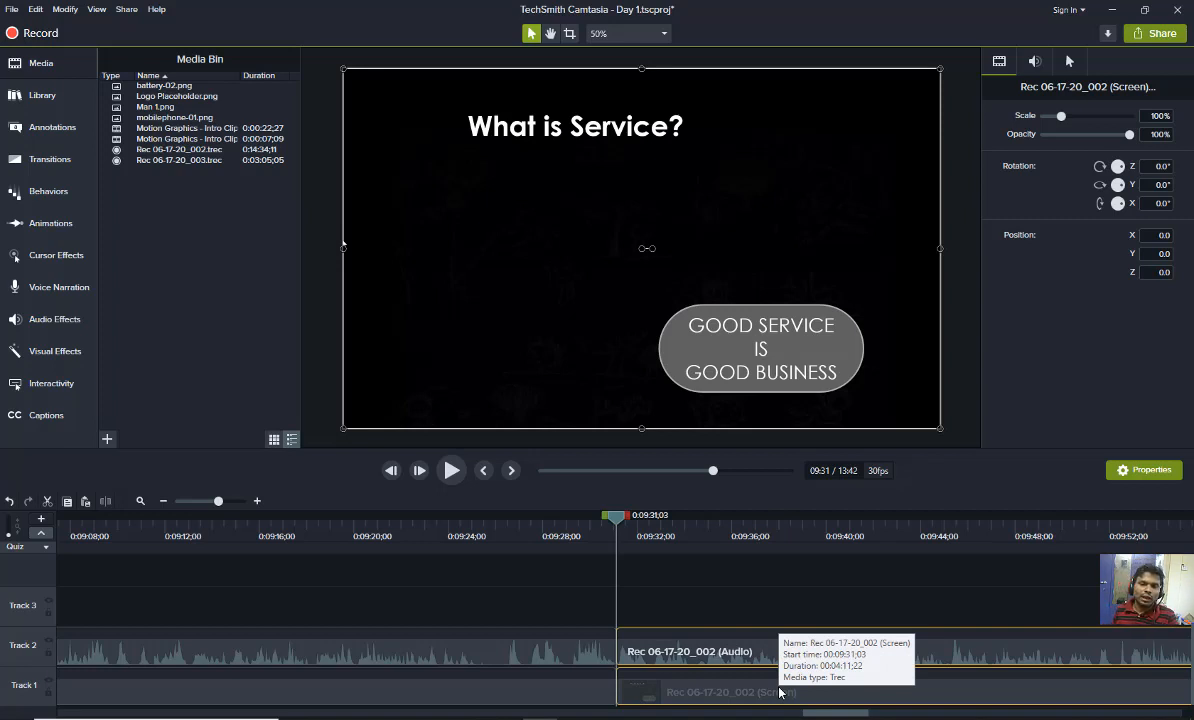
Play the recording onward from 0:09:31;03 and split both tracks at 0:09:34;12
key(space)
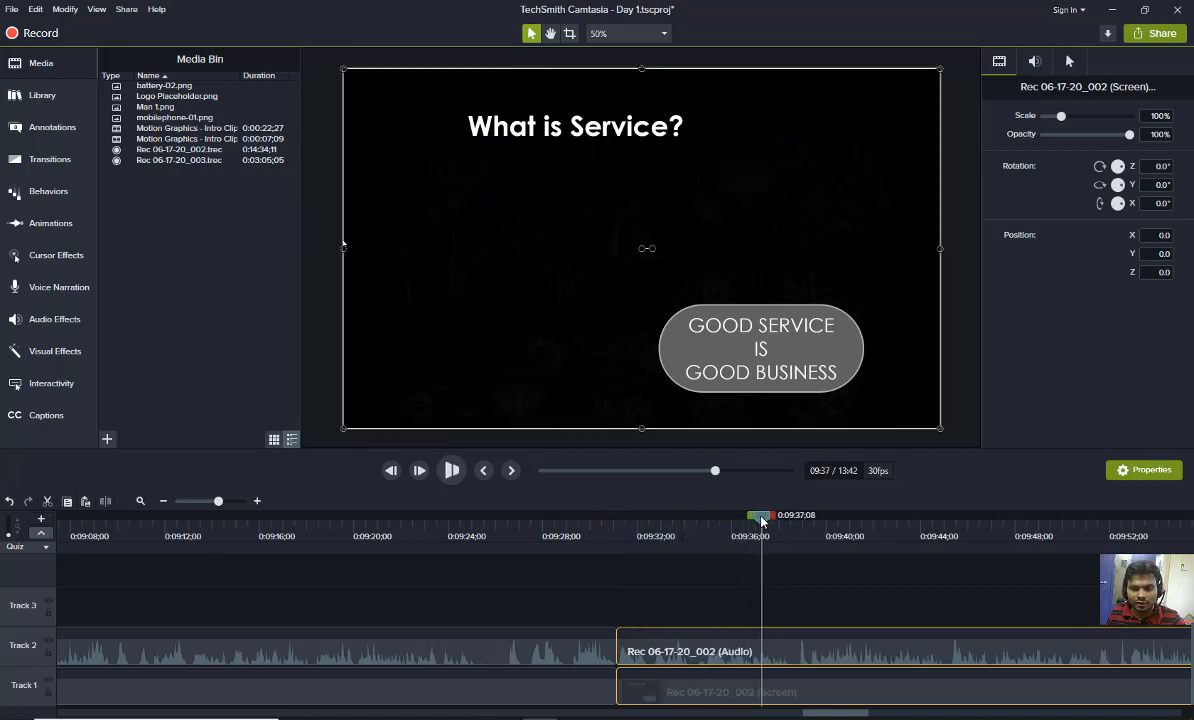
drag(752, 517, 695, 530)
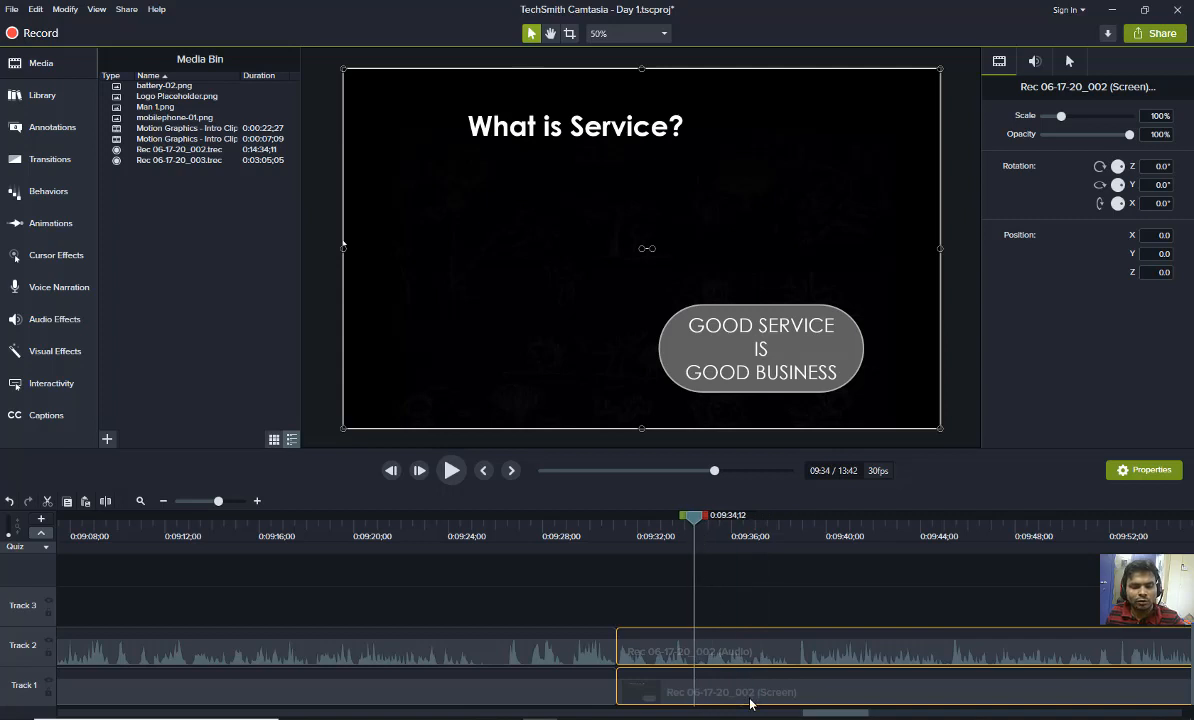
click(703, 616)
click(342, 245)
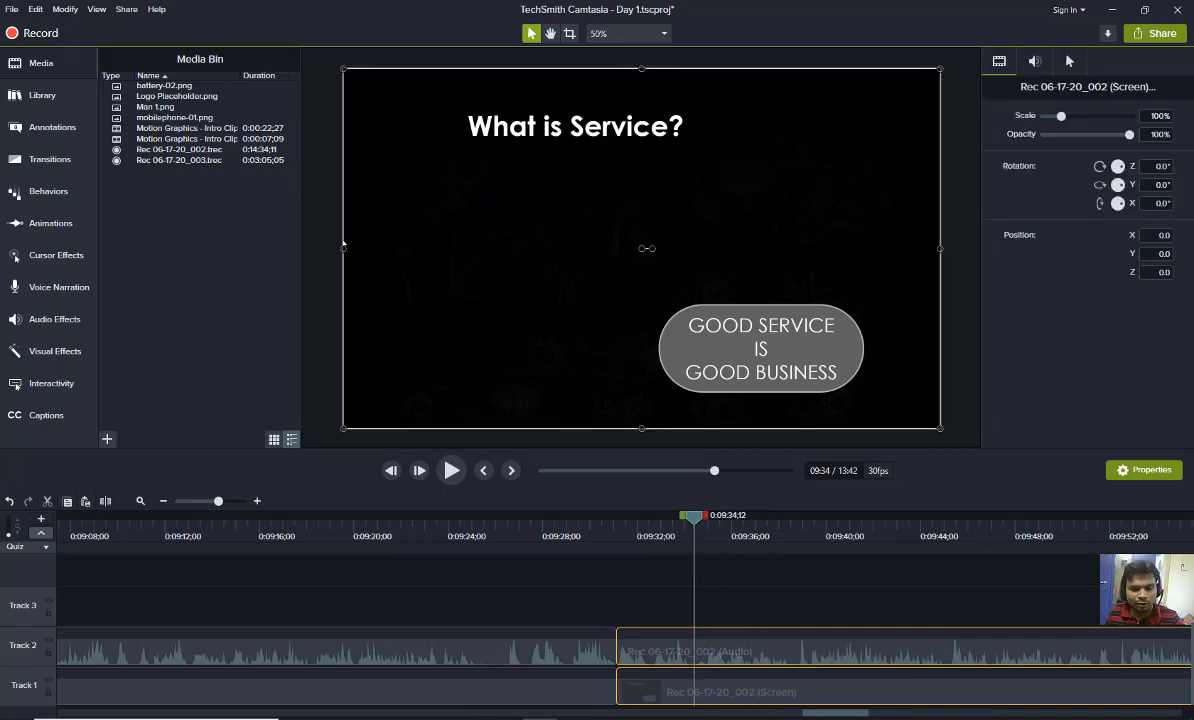
key(s)
Remove the section between 0:09:34;12 and 0:09:35;24 from both tracks and close the gap
key(space)
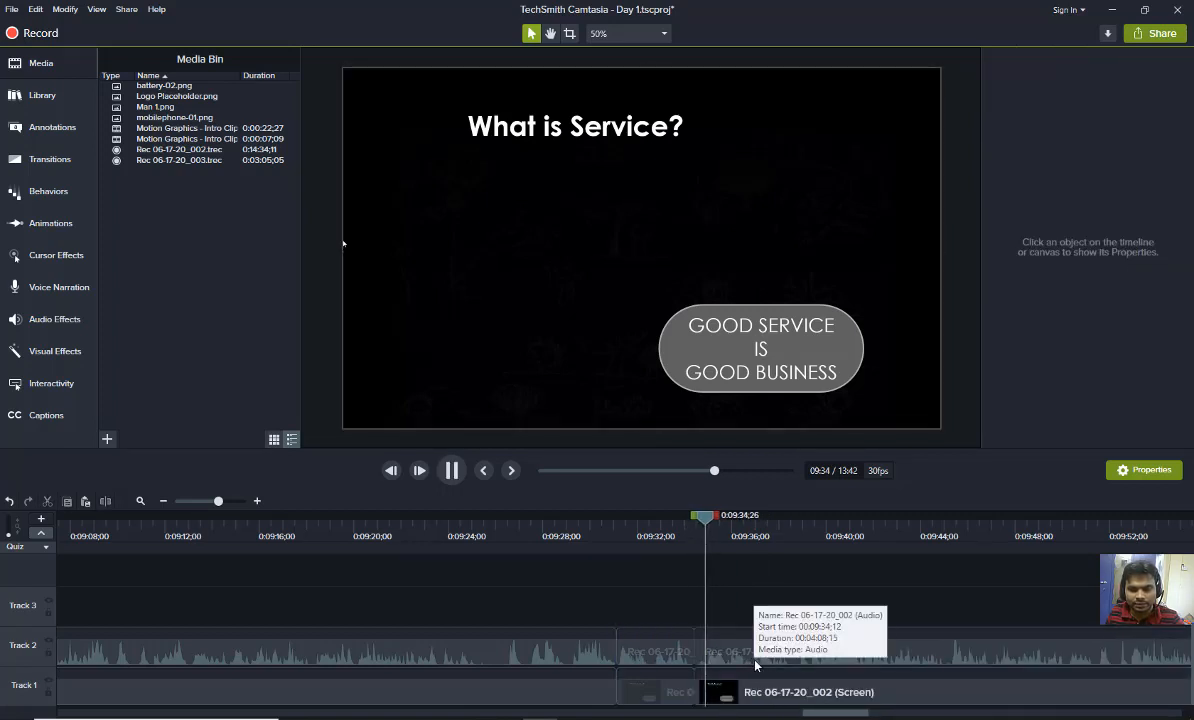
key(space)
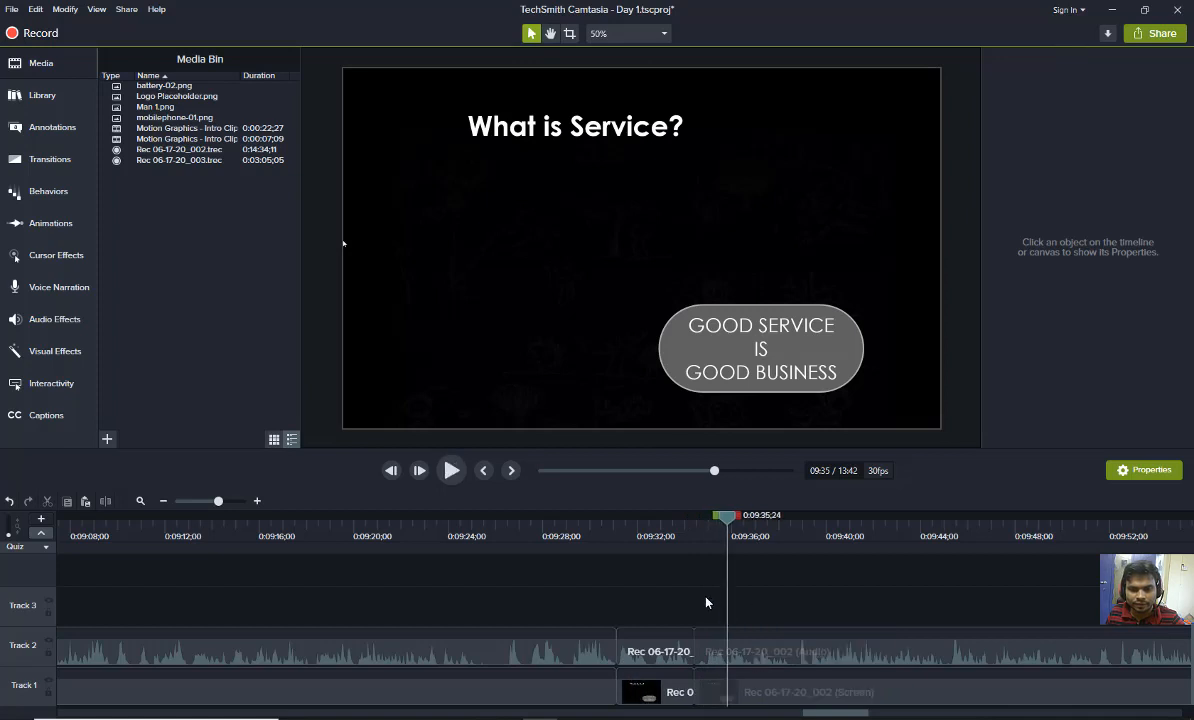
drag(704, 596, 722, 706)
key(s)
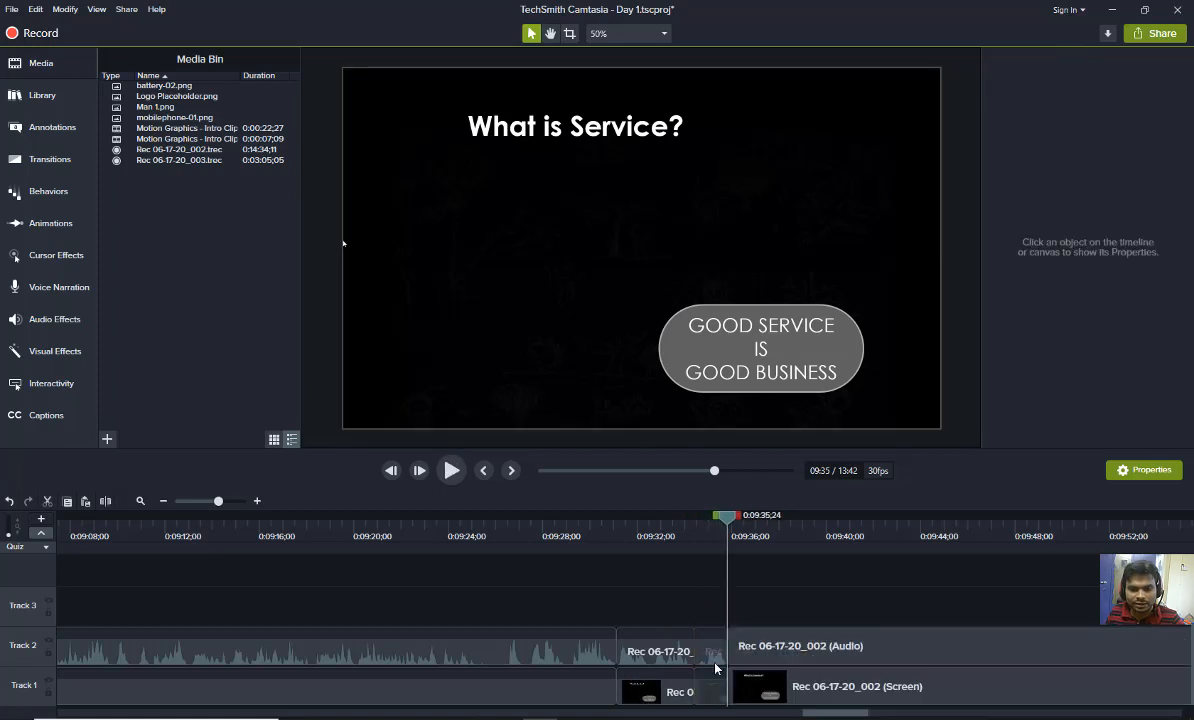
drag(699, 595, 714, 689)
key(Delete)
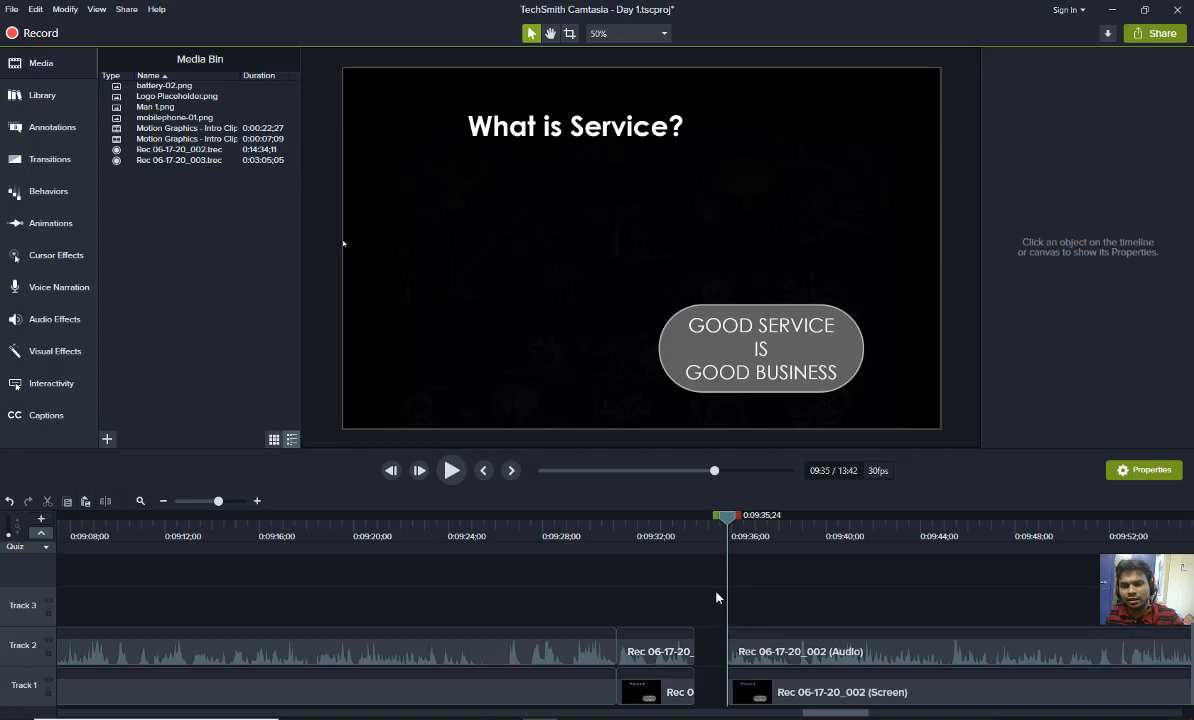
drag(716, 593, 773, 705)
drag(805, 655, 773, 655)
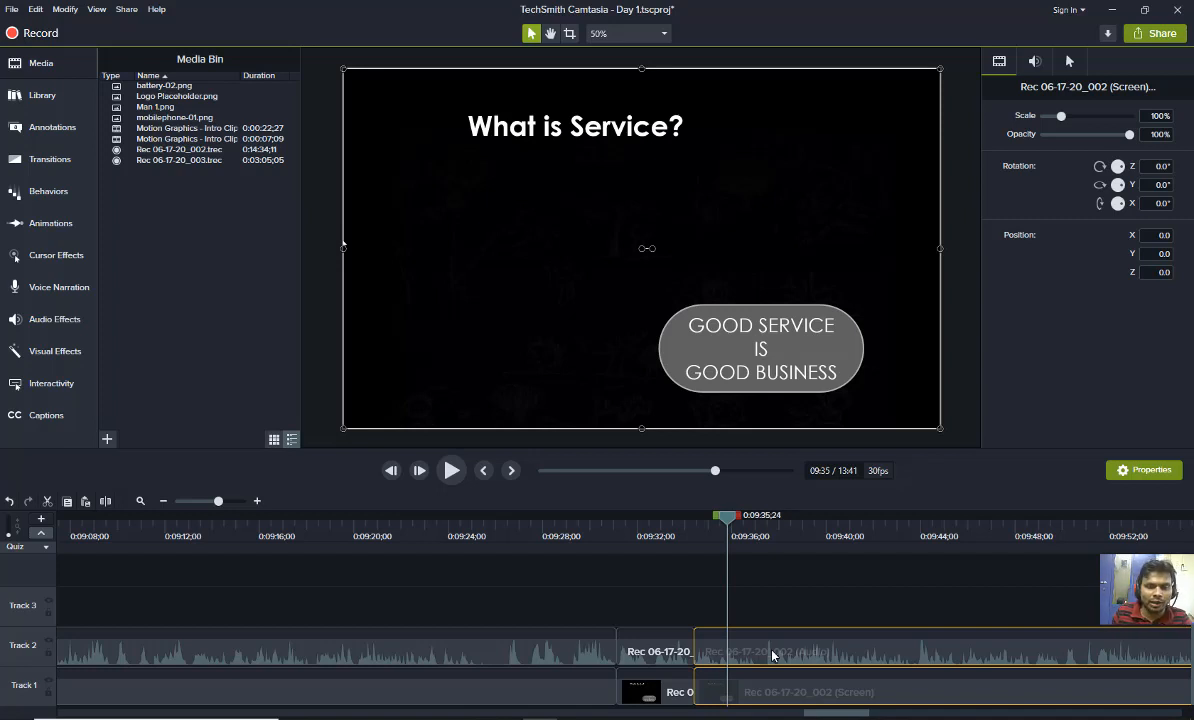
Review playback past the new join and split the audio and screen clips at 0:09:50;01
key(space)
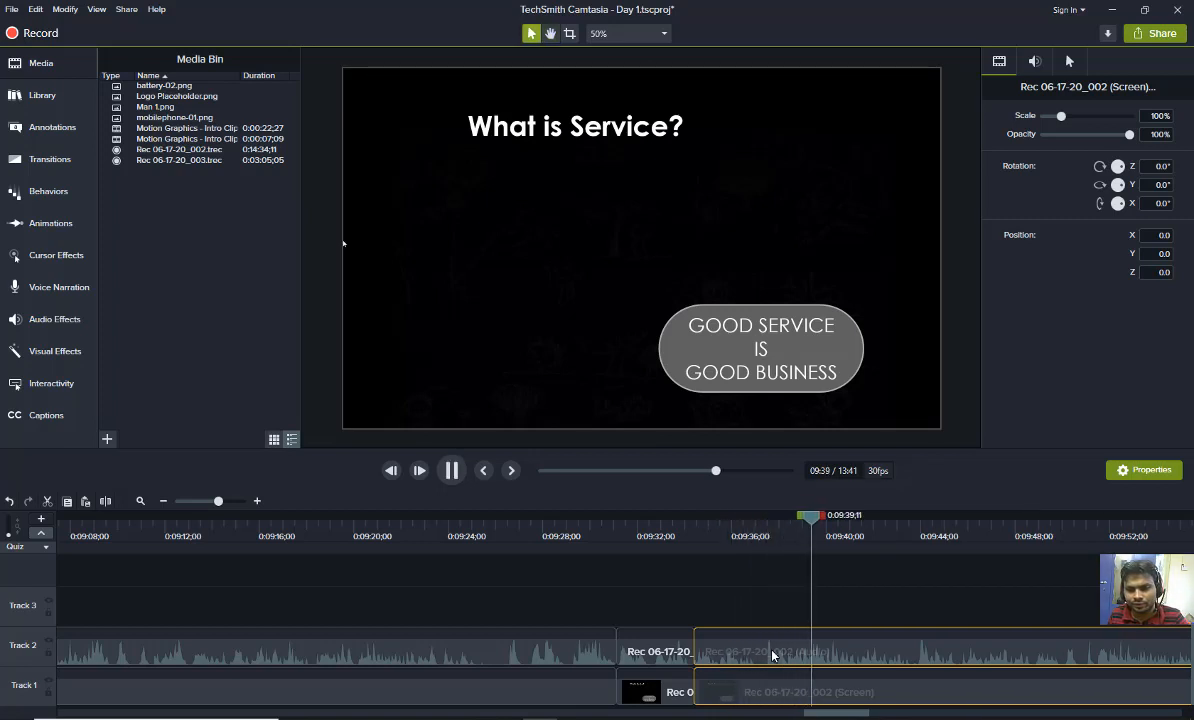
key(space)
drag(775, 540, 690, 565)
key(space)
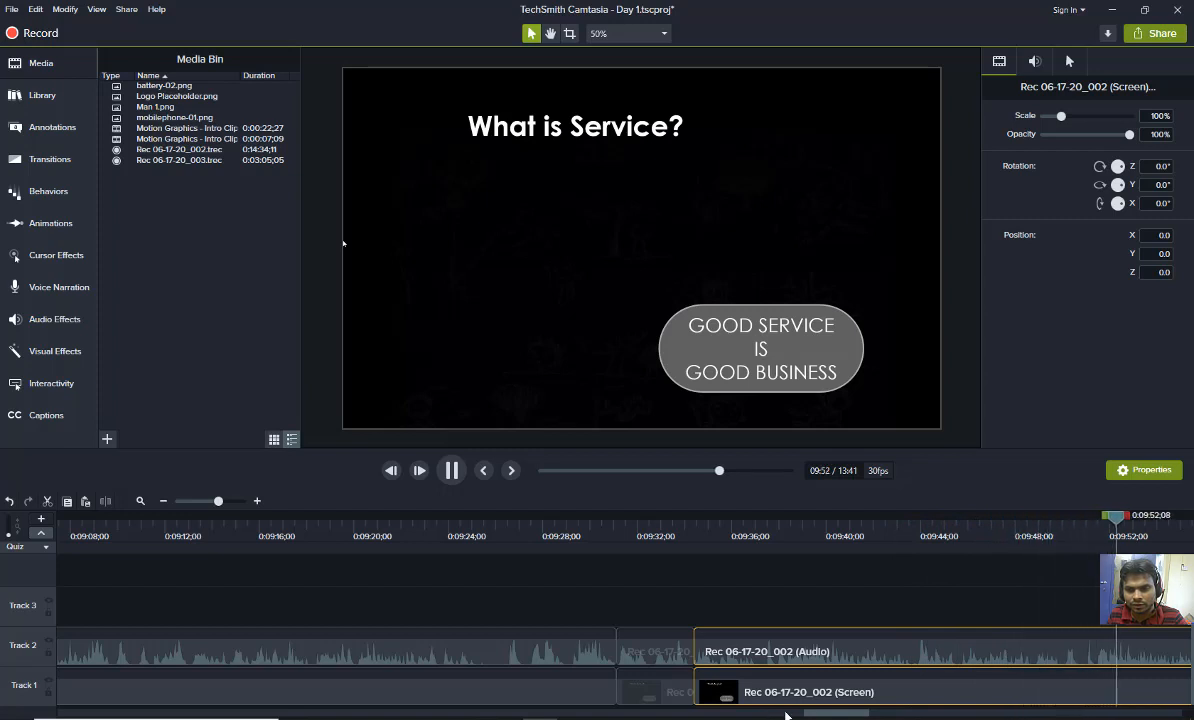
key(space)
drag(1131, 524, 1066, 535)
drag(1082, 705, 1082, 705)
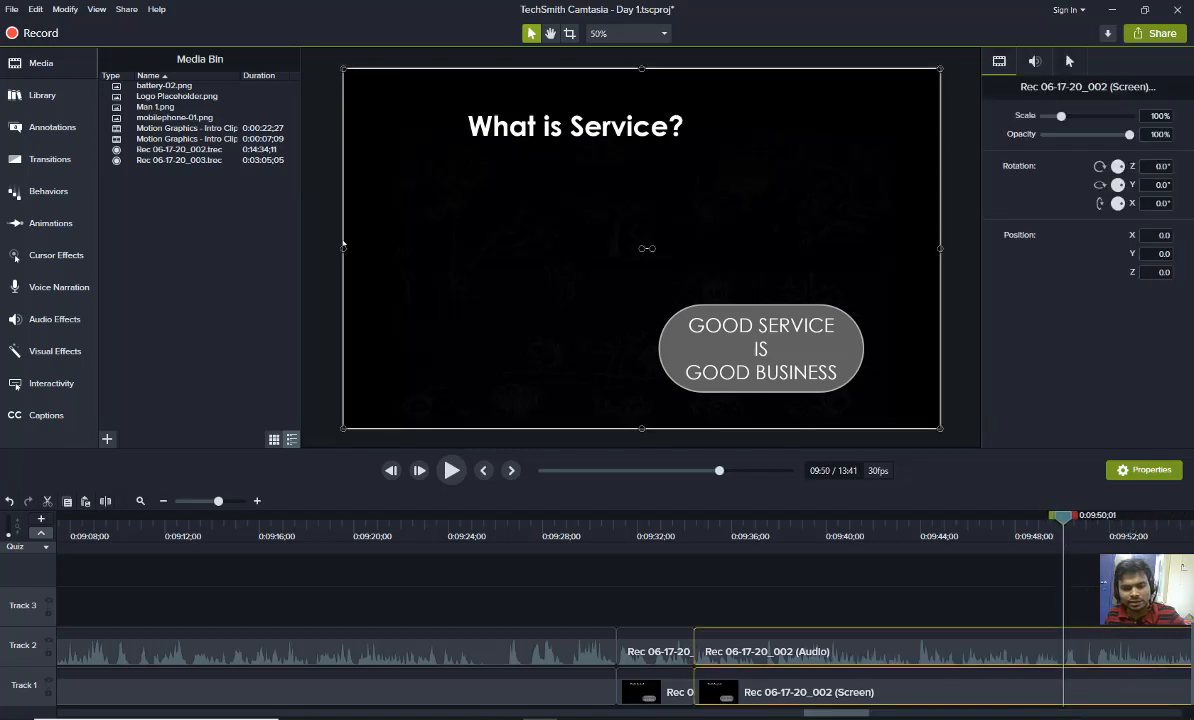
key(s)
Split both tracks at 0:09:51;14 and delete the audio and screen piece between 0:09:50;01 and that cut
drag(1071, 521, 1096, 530)
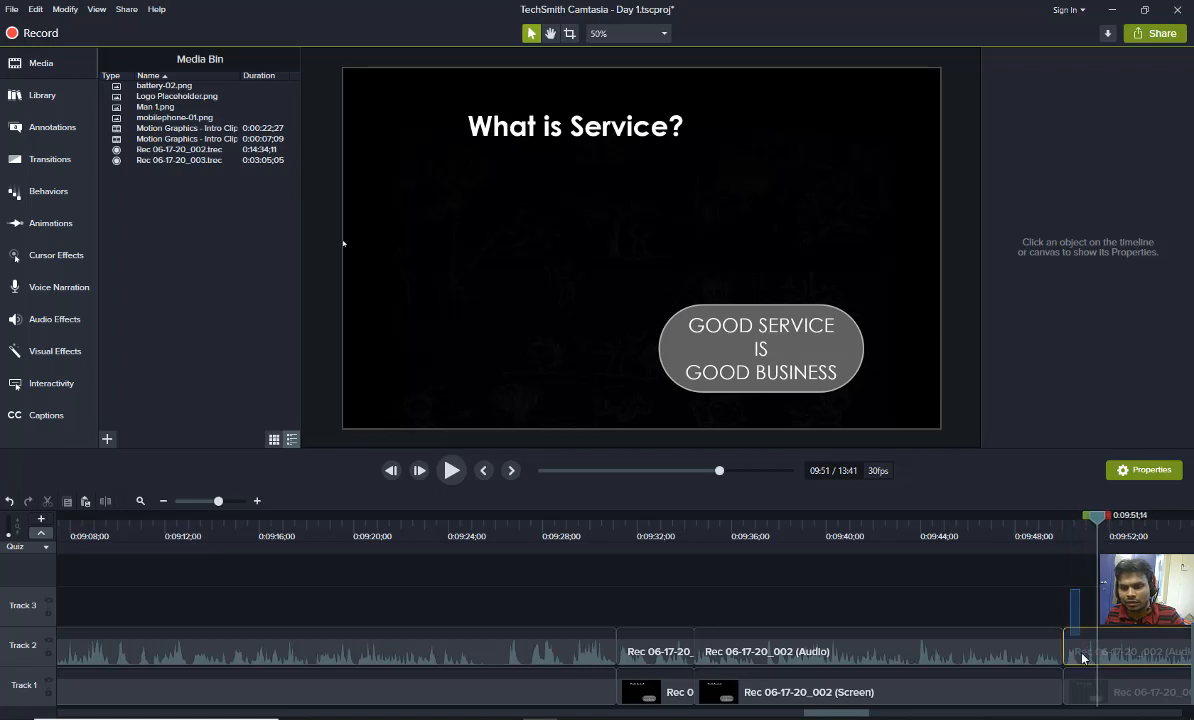
click(1085, 702)
drag(1074, 606, 1090, 709)
key(Delete)
Move the remaining audio and screen clips back to 0:09:50;01 to close the gap, and save the project
drag(1073, 604, 1129, 709)
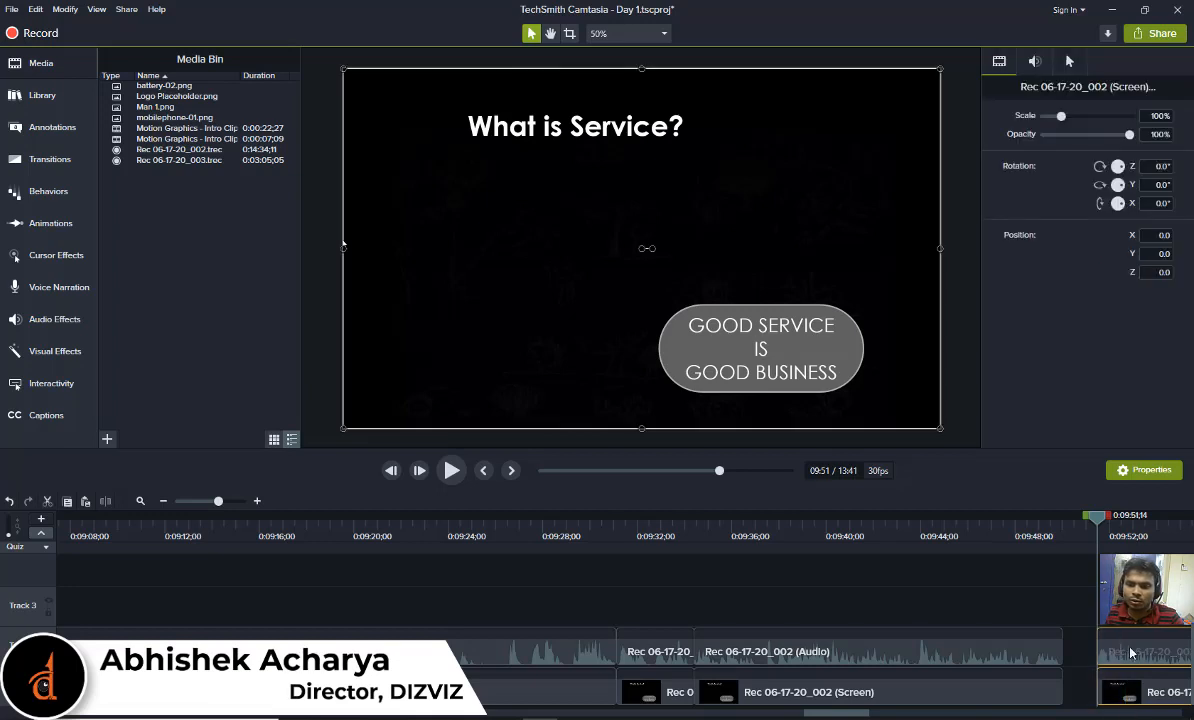
drag(1128, 650, 1089, 651)
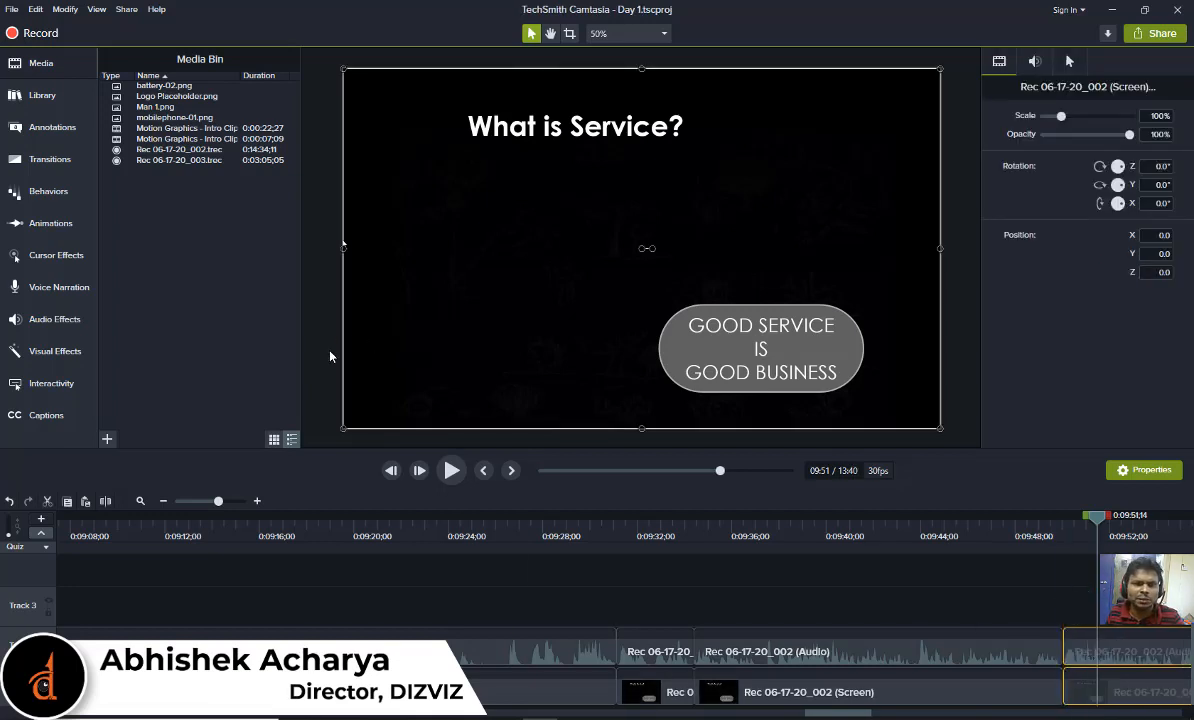
click(10, 9)
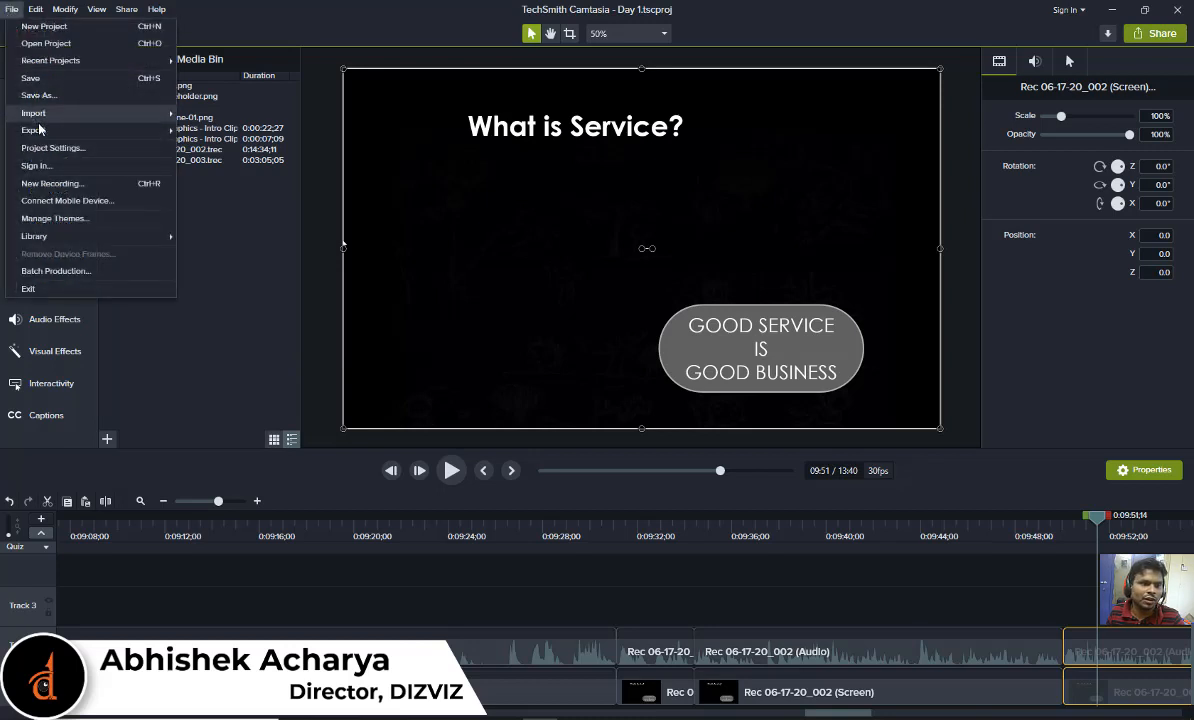
click(40, 77)
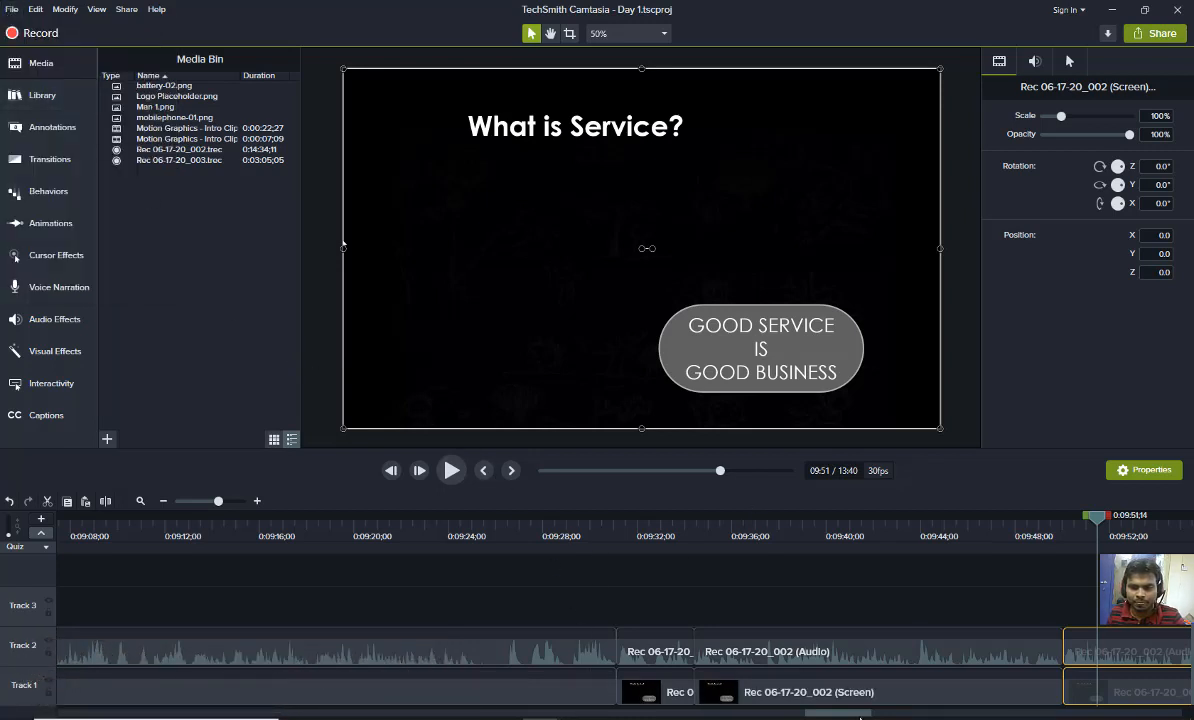
Play the recording onward from 0:09:51;14 and split both tracks at 0:10:00;04
drag(838, 714, 867, 714)
key(space)
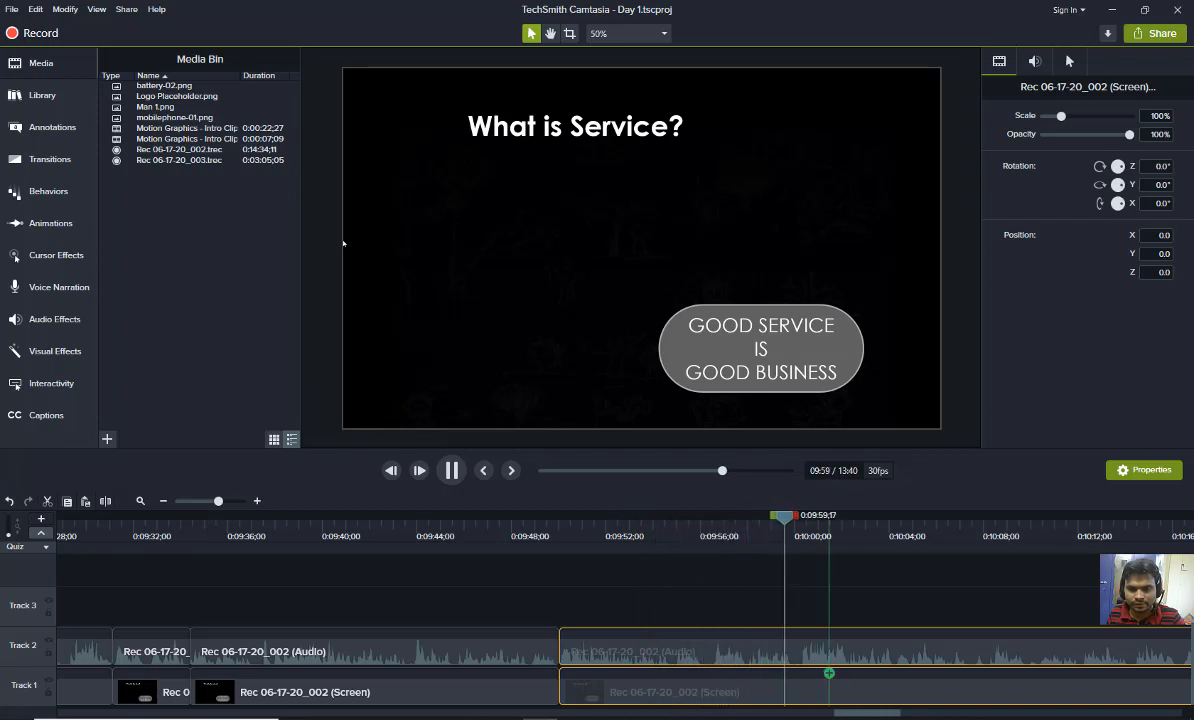
click(163, 501)
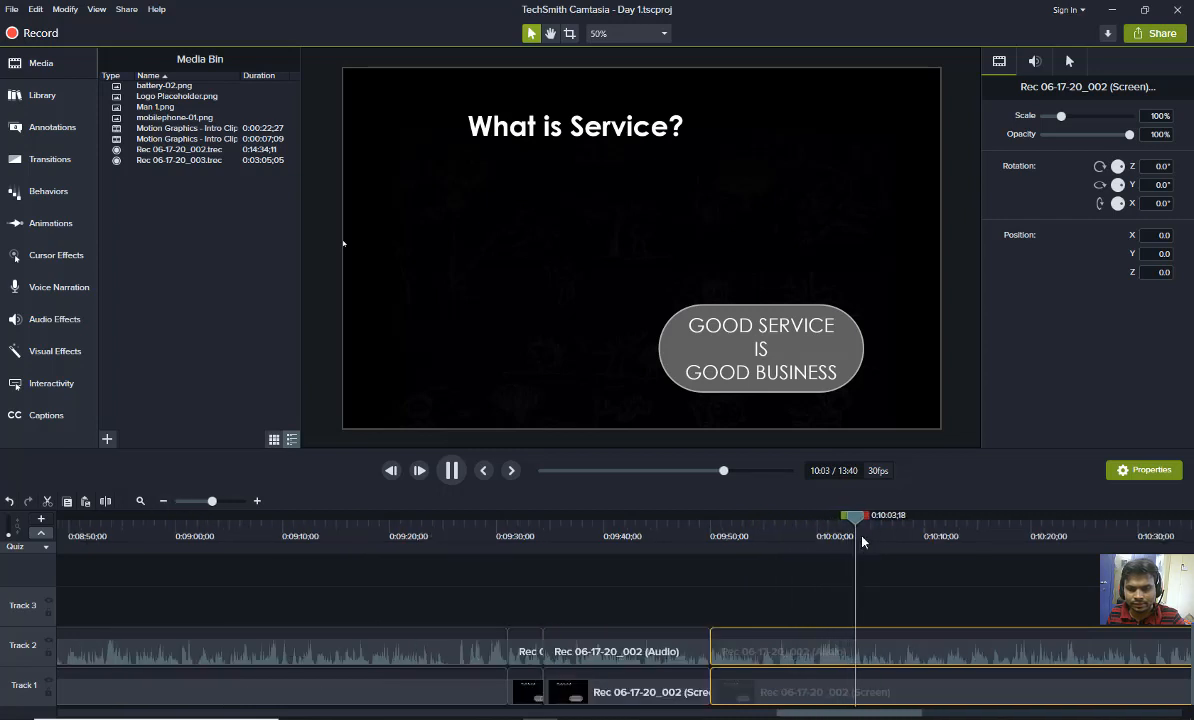
drag(862, 541, 808, 534)
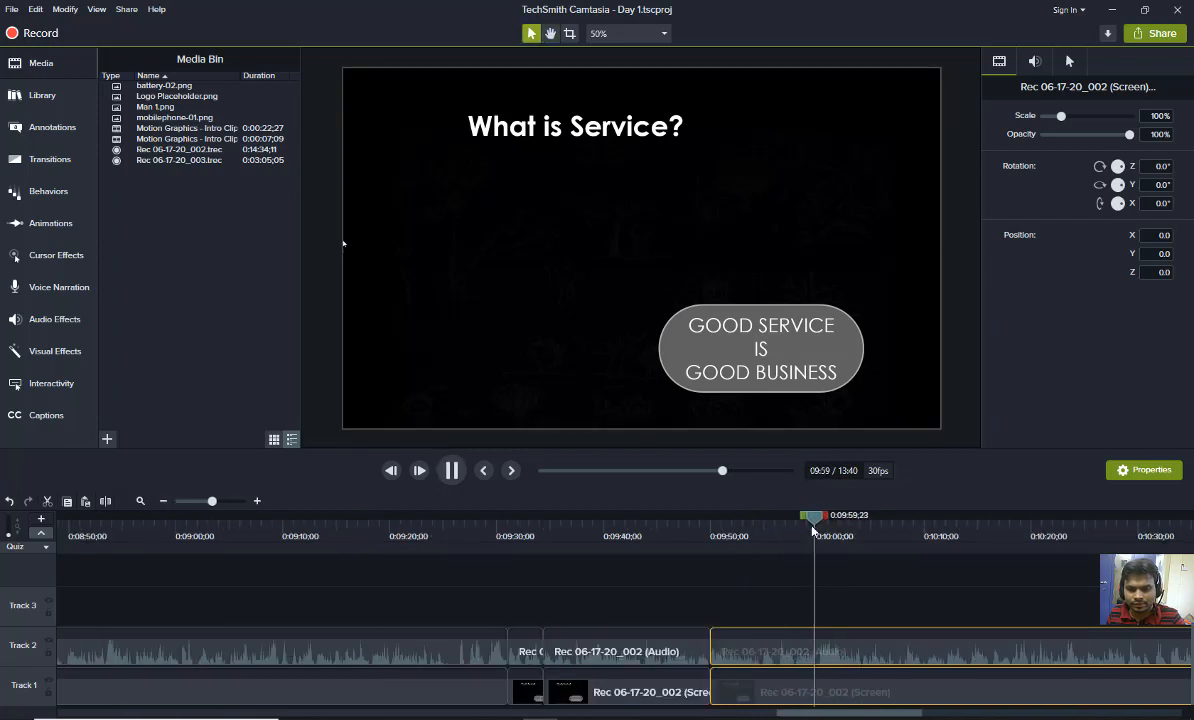
key(space)
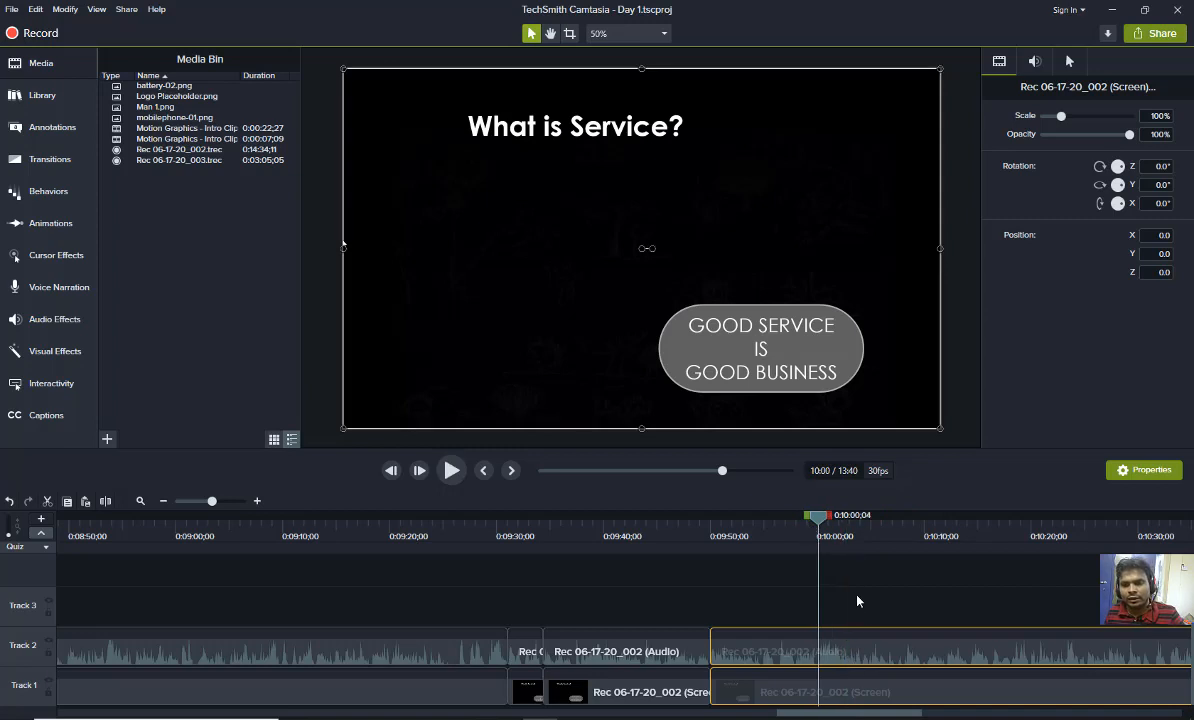
key(space)
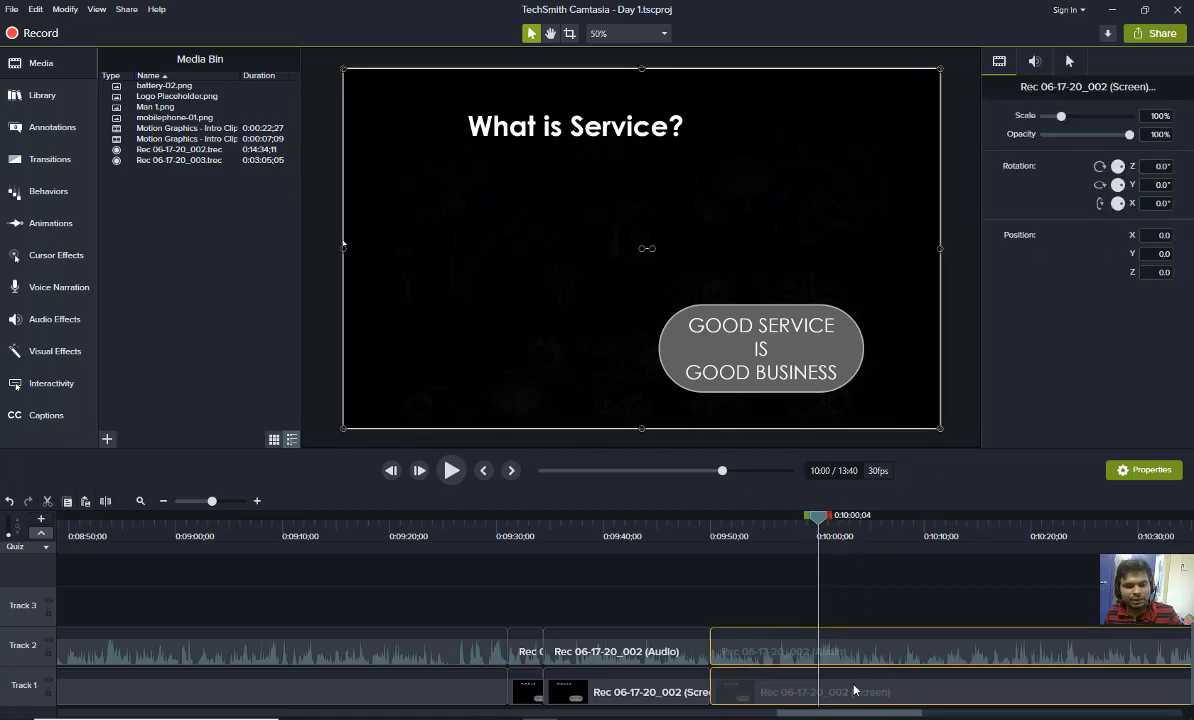
key(s)
Cut out the section between 0:10:00;04 and 0:10:08;08 on both tracks and close the gap
key(space)
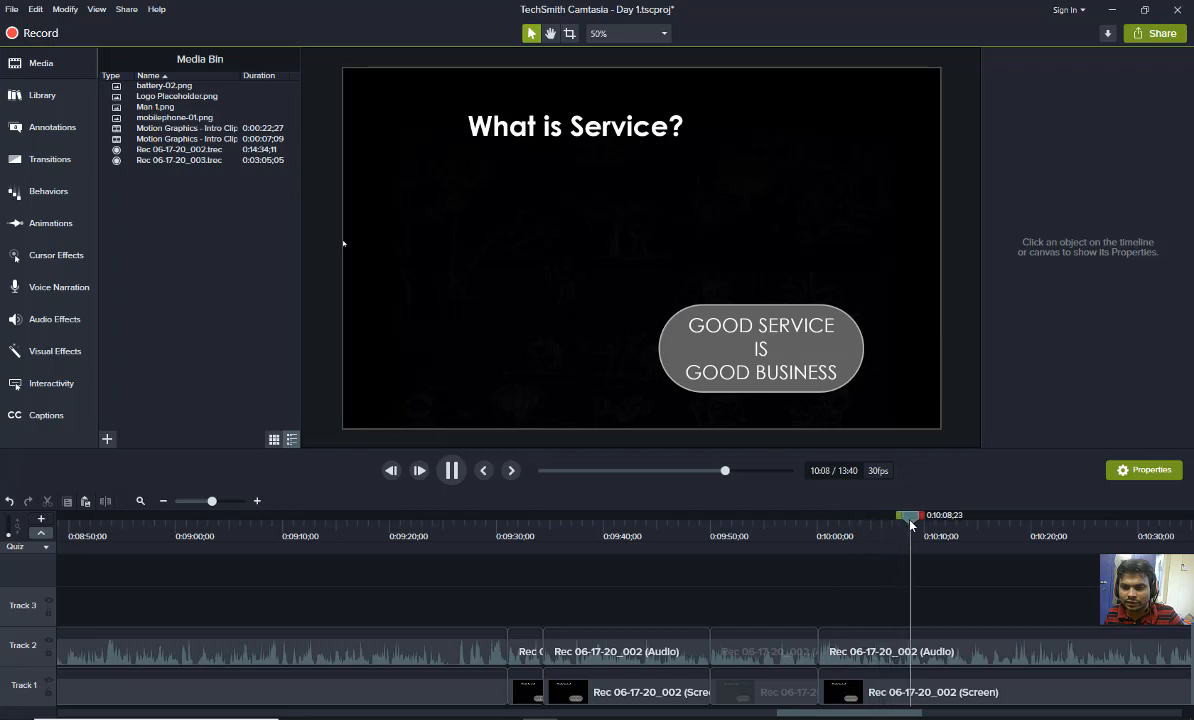
drag(922, 521, 900, 527)
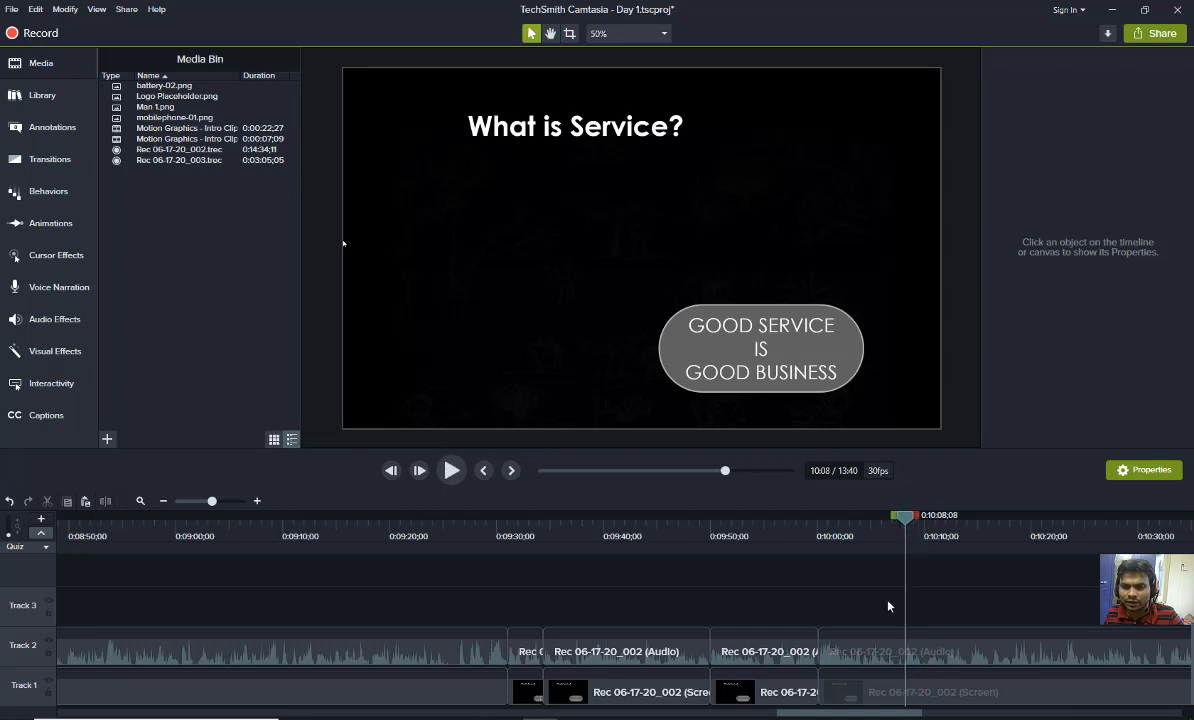
drag(875, 585, 862, 704)
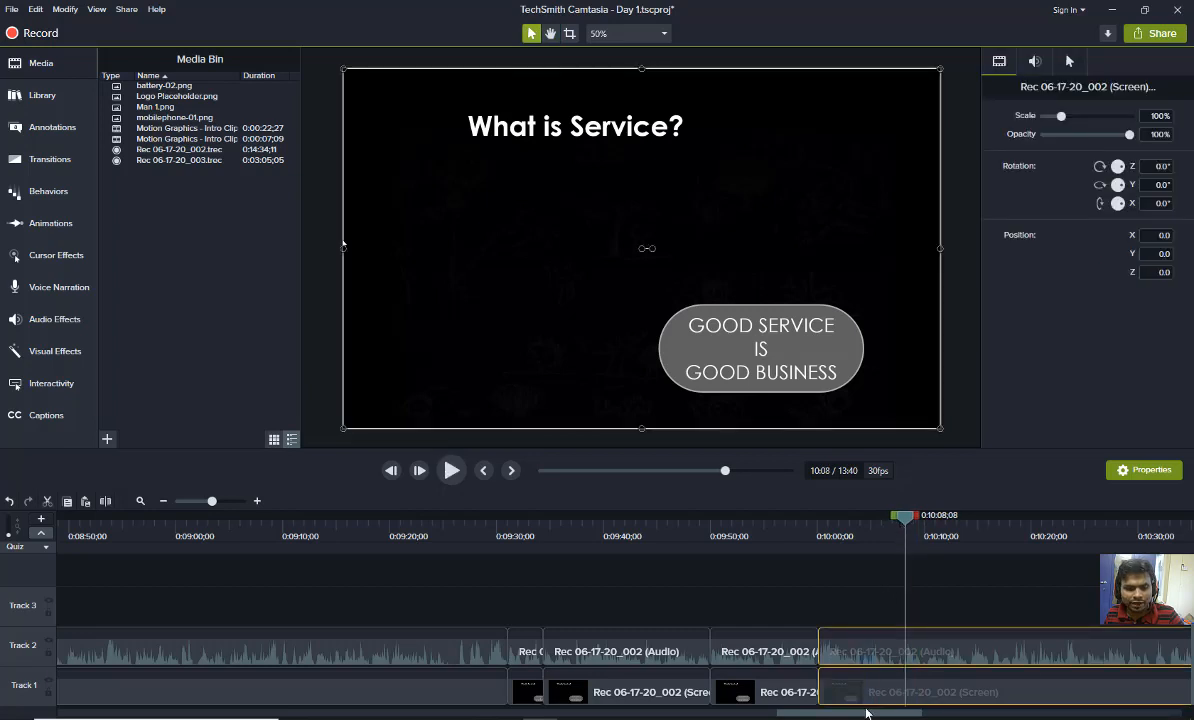
key(s)
click(884, 668)
key(Delete)
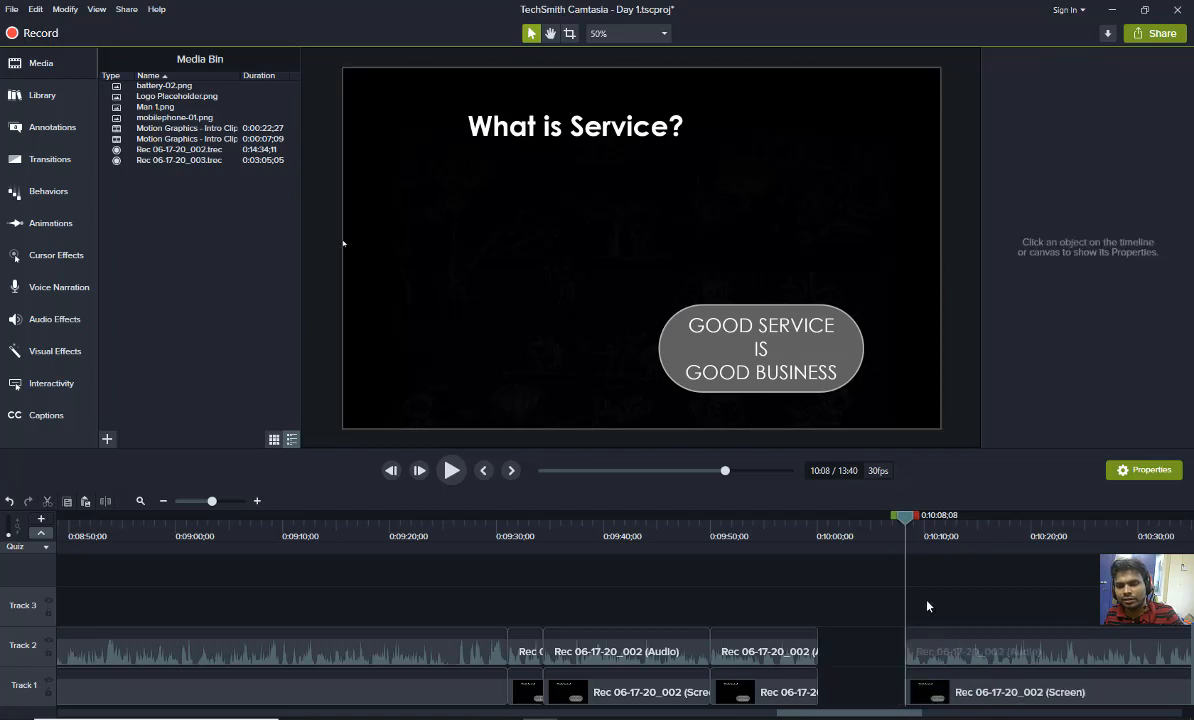
key(space)
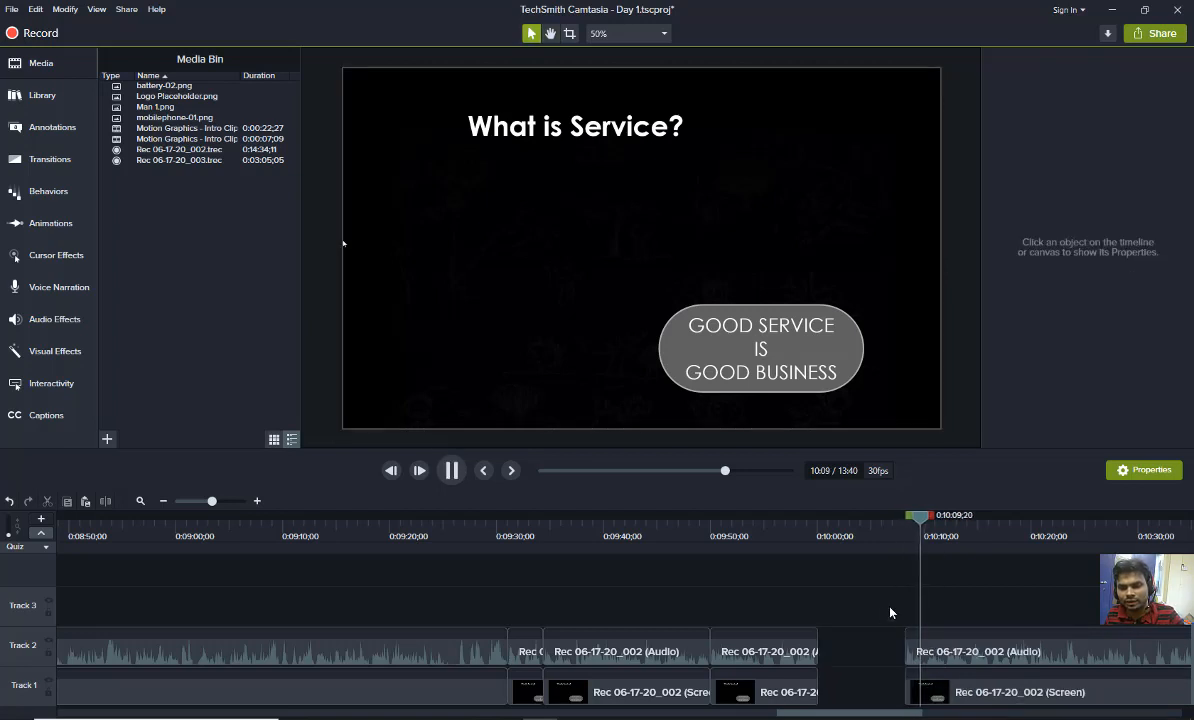
drag(896, 620, 943, 703)
drag(926, 658, 838, 658)
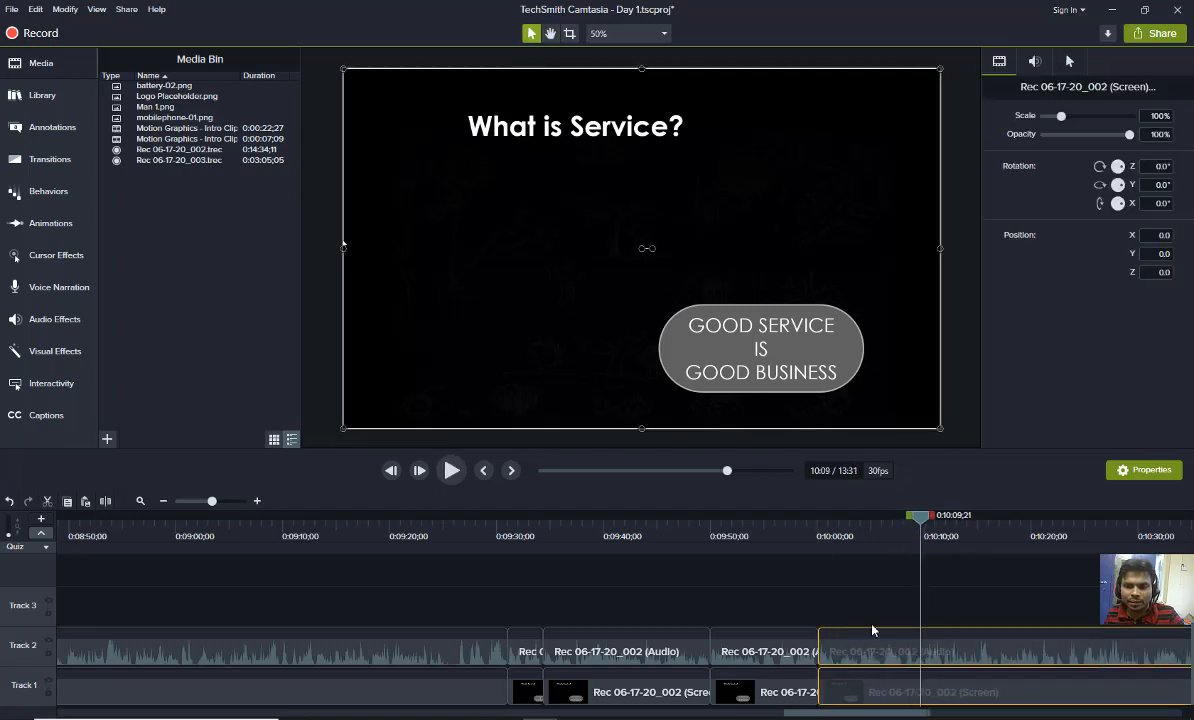
Play back the join near 0:10:00;04, starting from 0:09:58;26, to check the edit
drag(924, 518, 800, 535)
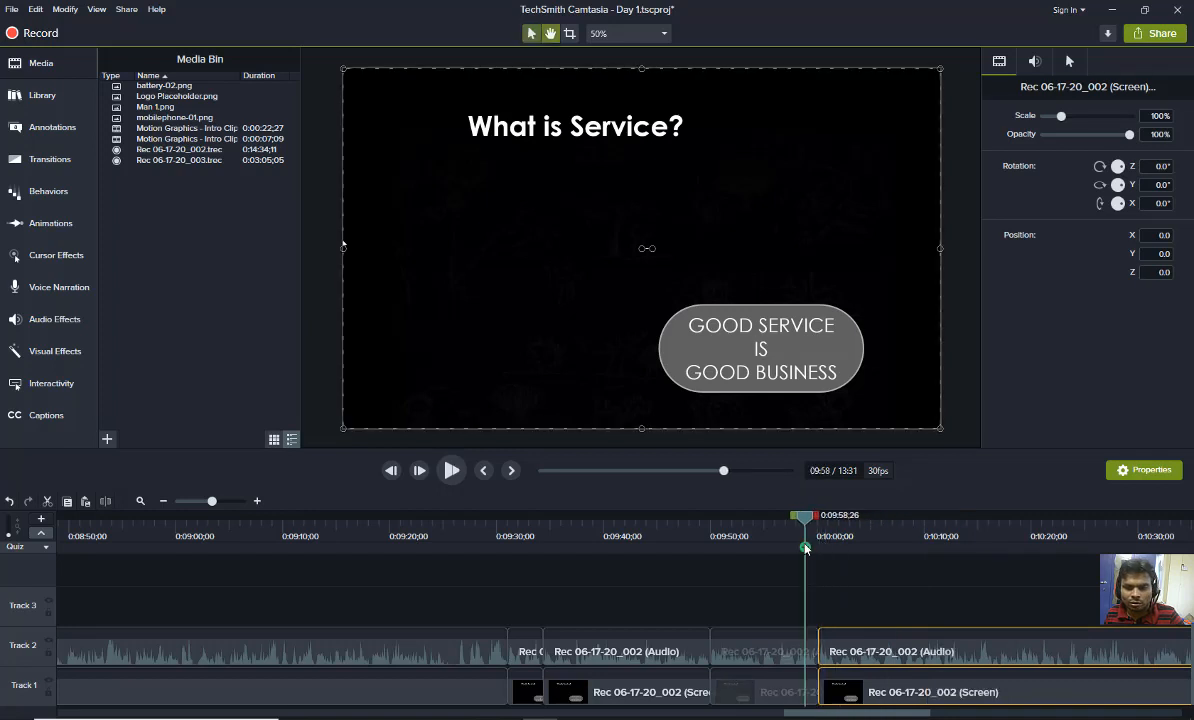
key(space)
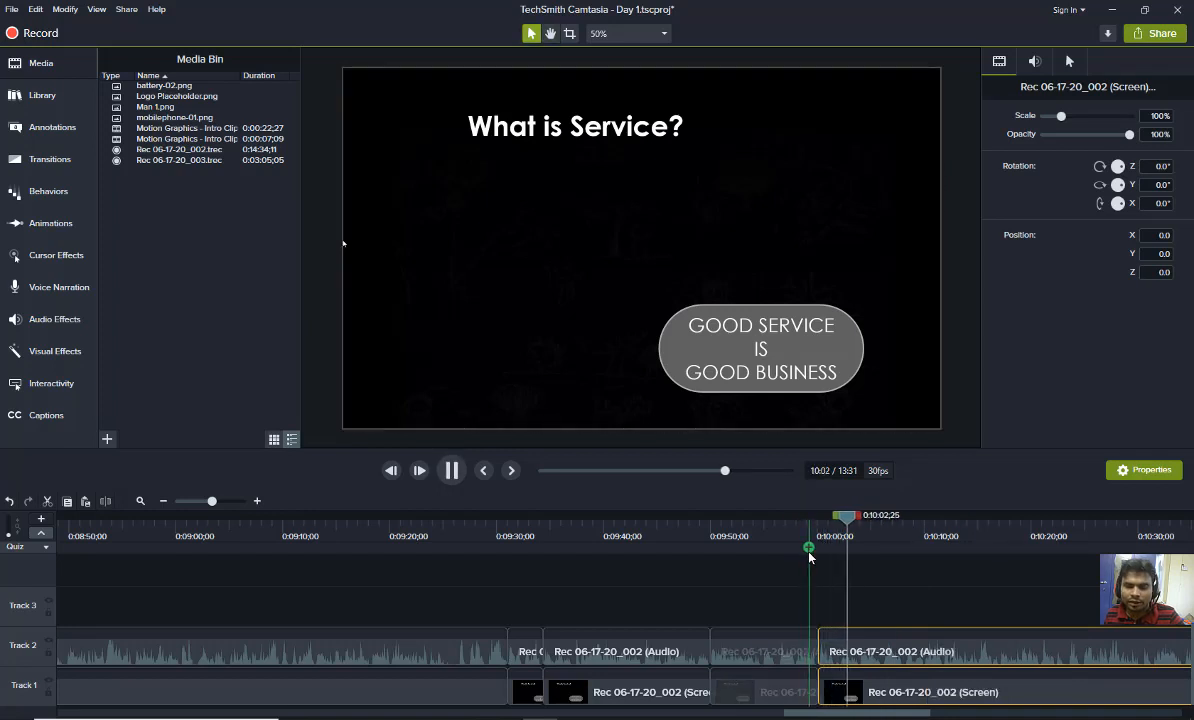
key(space)
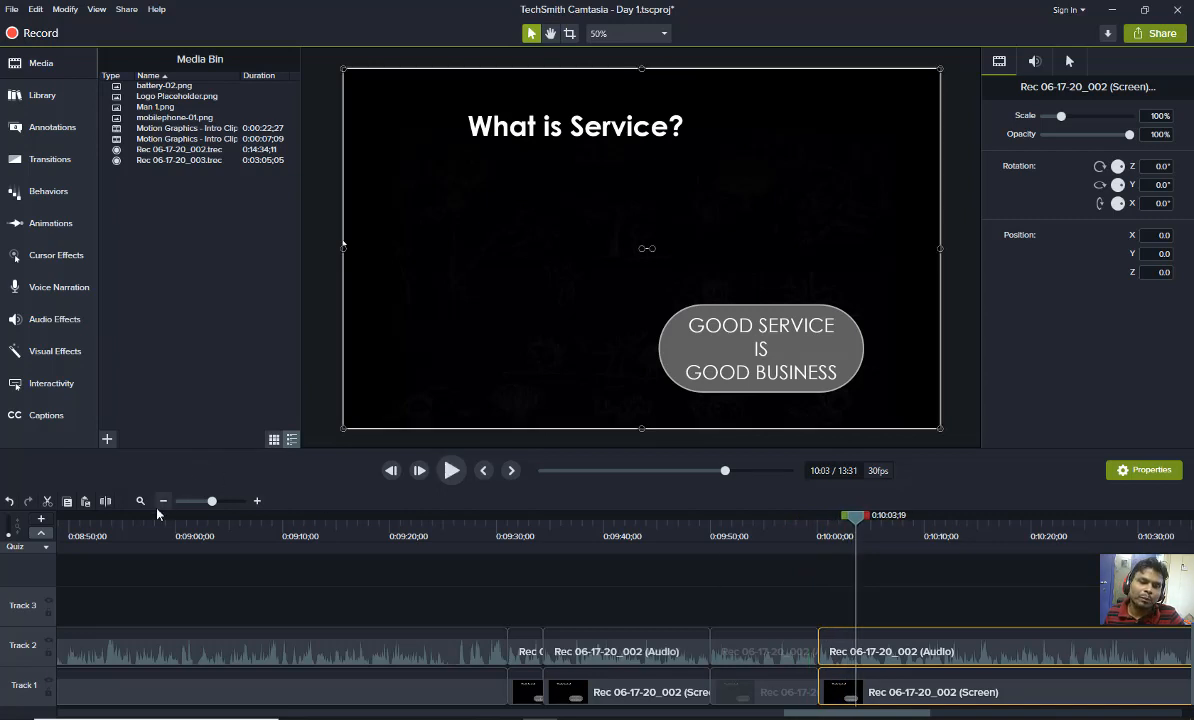
Show a longer stretch of the timeline and move the playhead to the train scene at 0:12:02;10
click(163, 501)
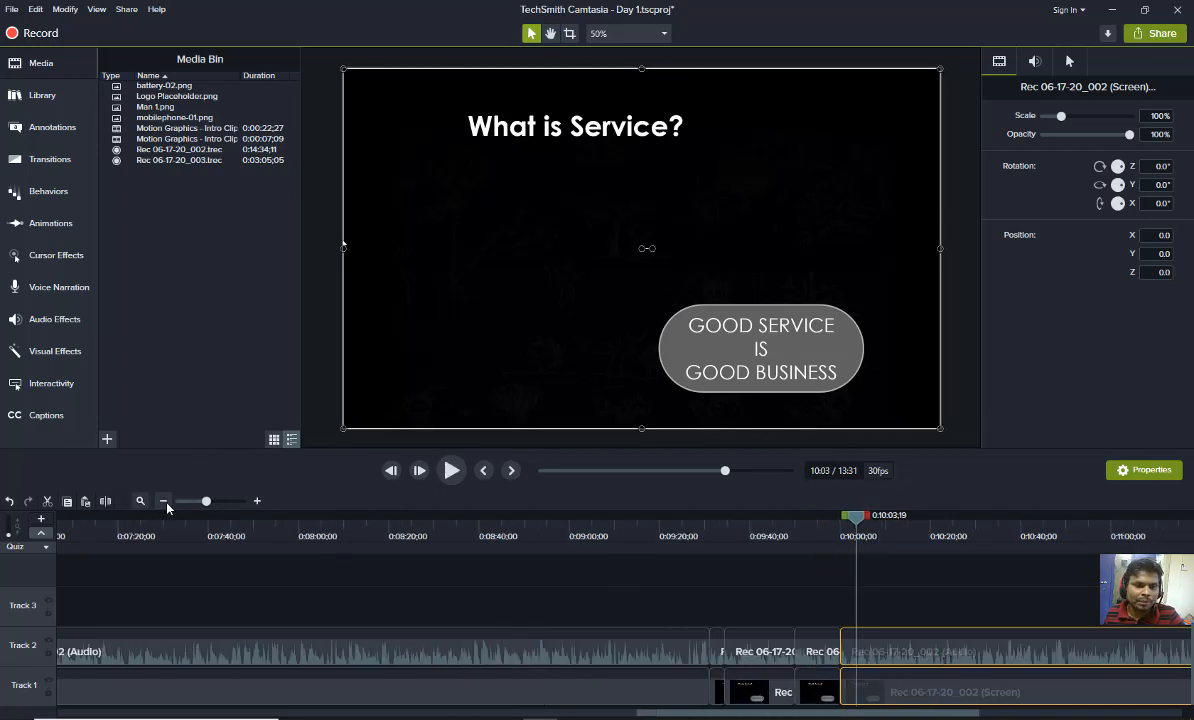
click(165, 503)
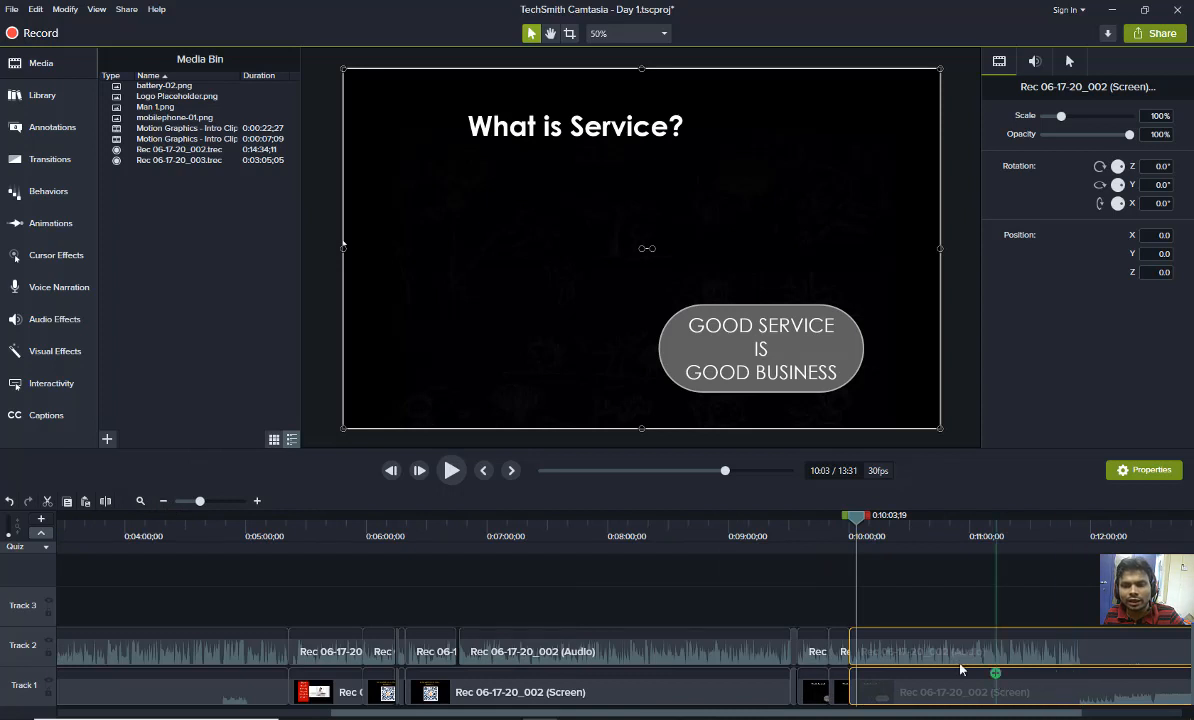
drag(858, 522, 1095, 568)
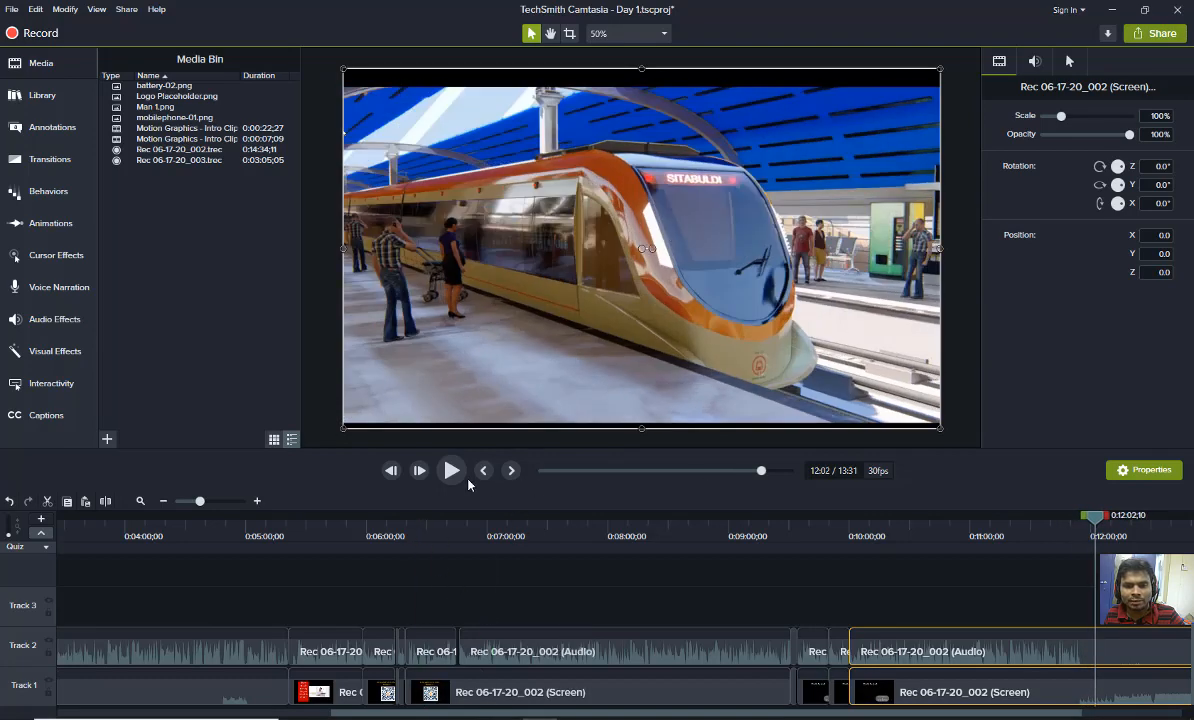
Show the whole timeline and play the last part of the recording up to 0:13:15;28 to find where to end it
click(165, 501)
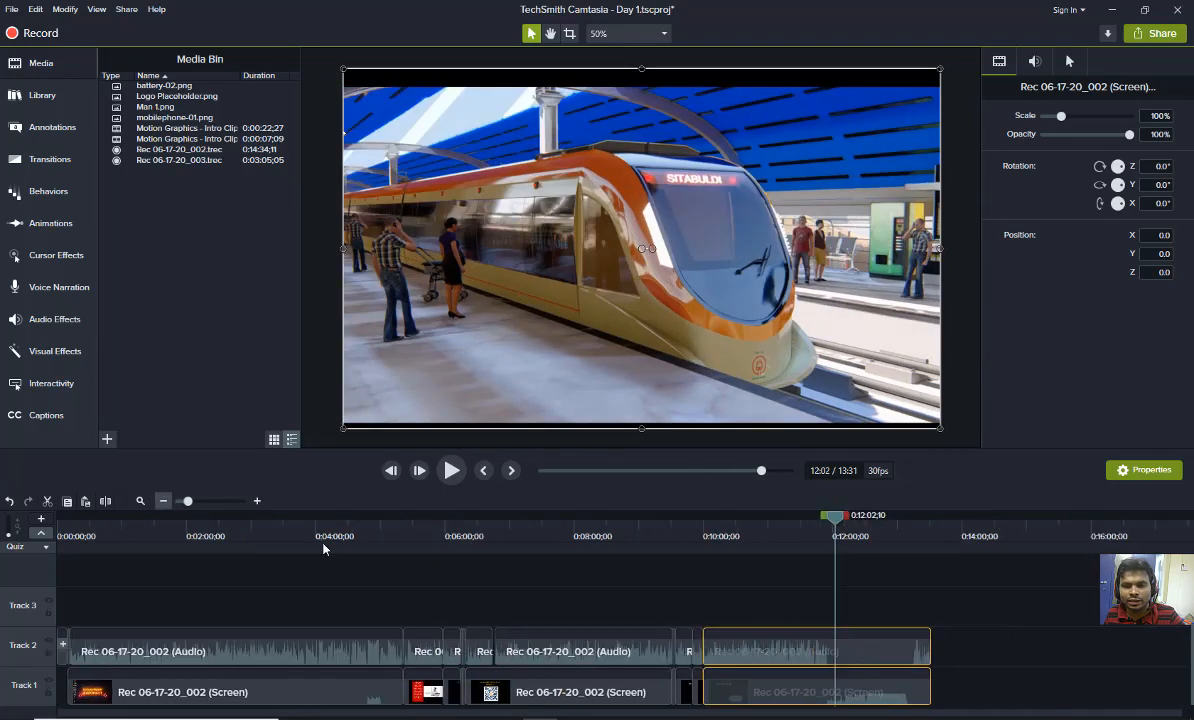
drag(836, 519, 898, 541)
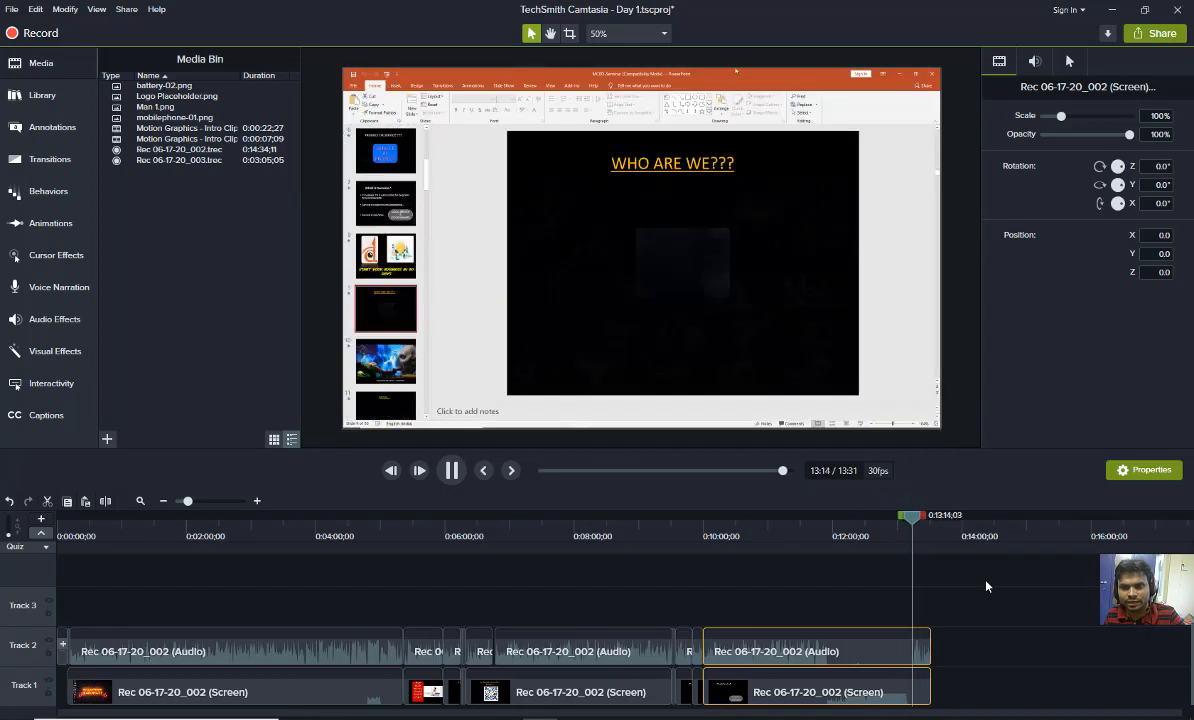
key(space)
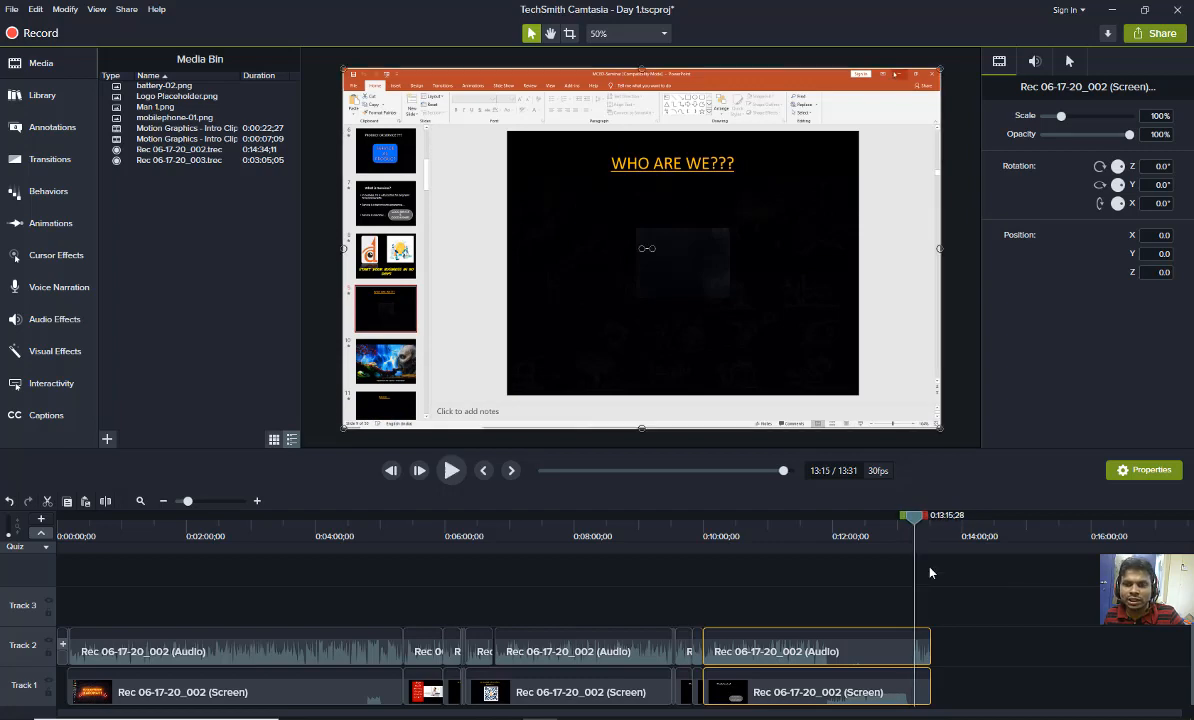
Split both tracks at 0:13:09;10 on the services scene and delete everything after that point
click(911, 520)
drag(911, 520, 908, 523)
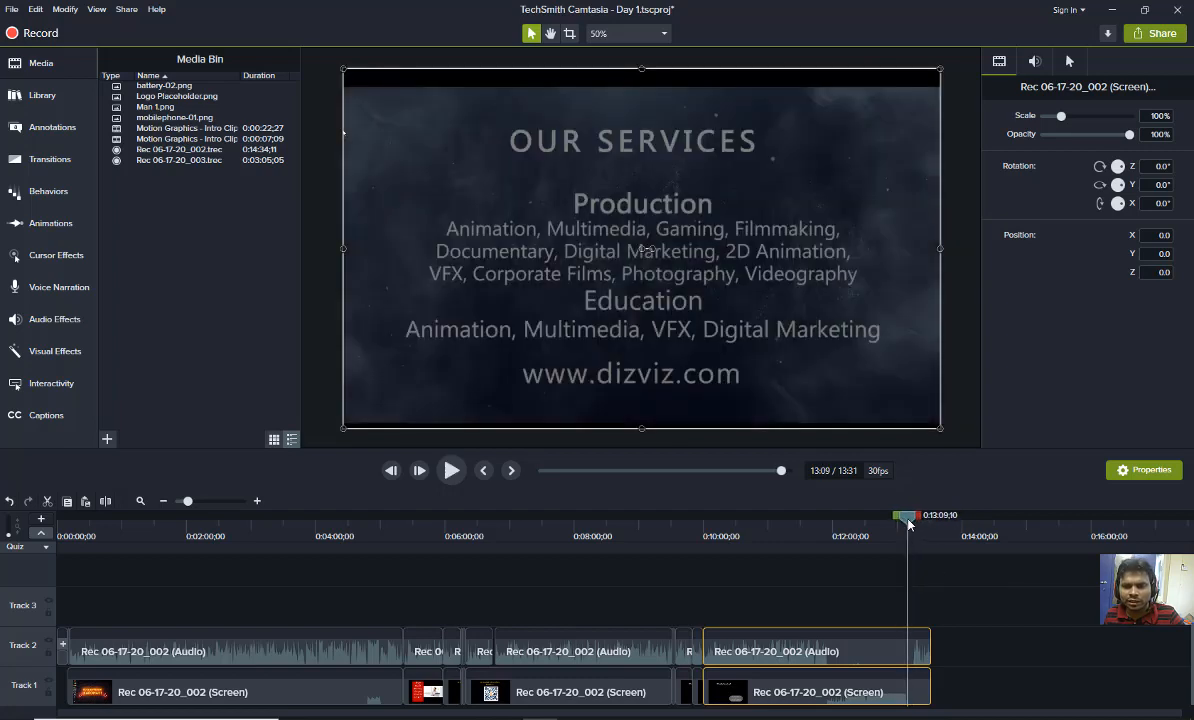
click(955, 596)
click(926, 689)
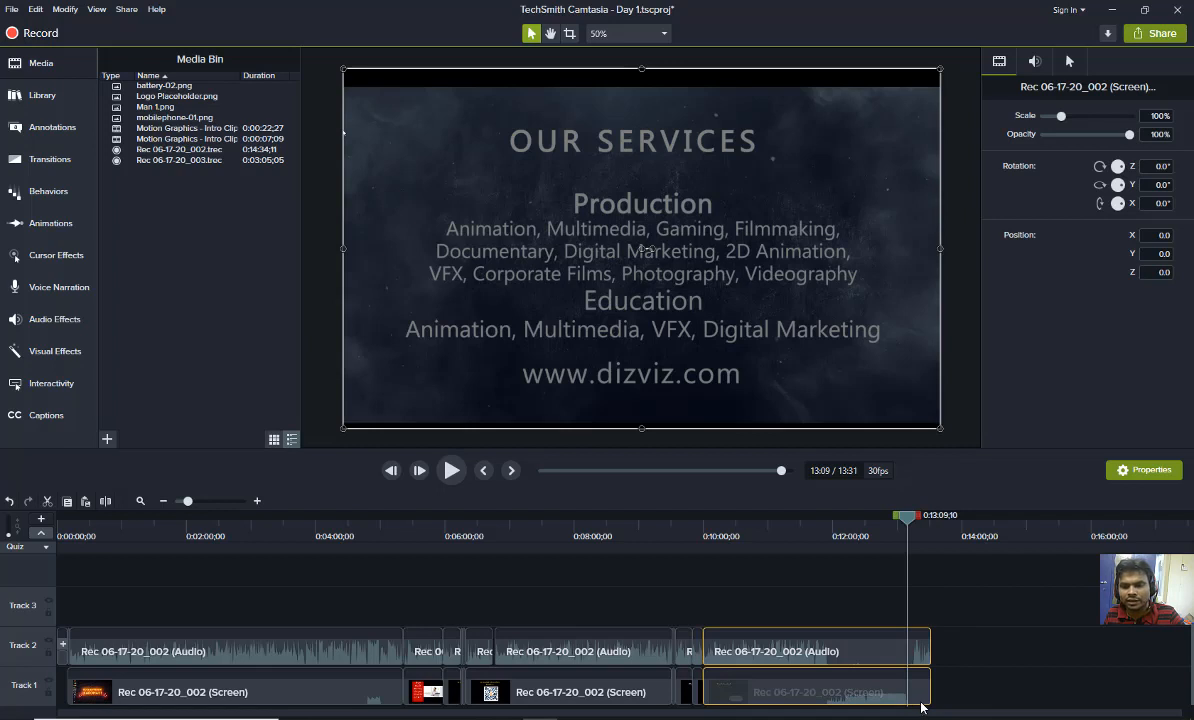
click(955, 605)
click(920, 690)
key(Delete)
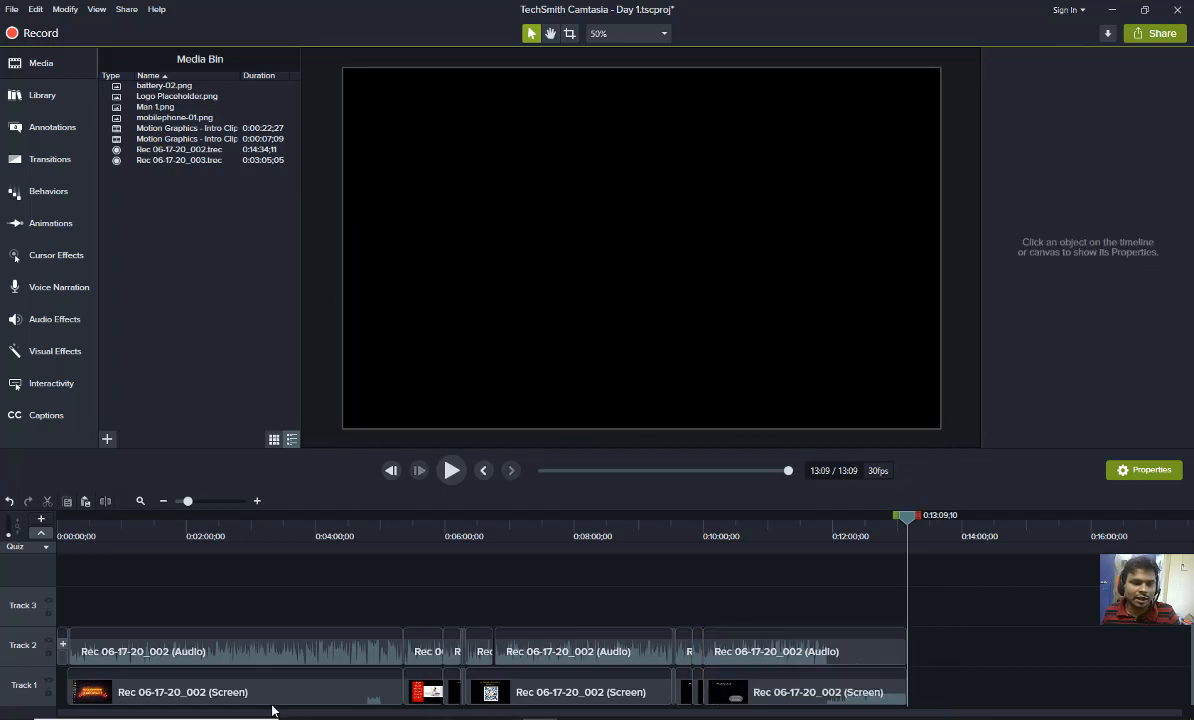
Play the intro from the start of the timeline and scrub through the whole recording to review the edit
drag(72, 532, 21, 530)
key(space)
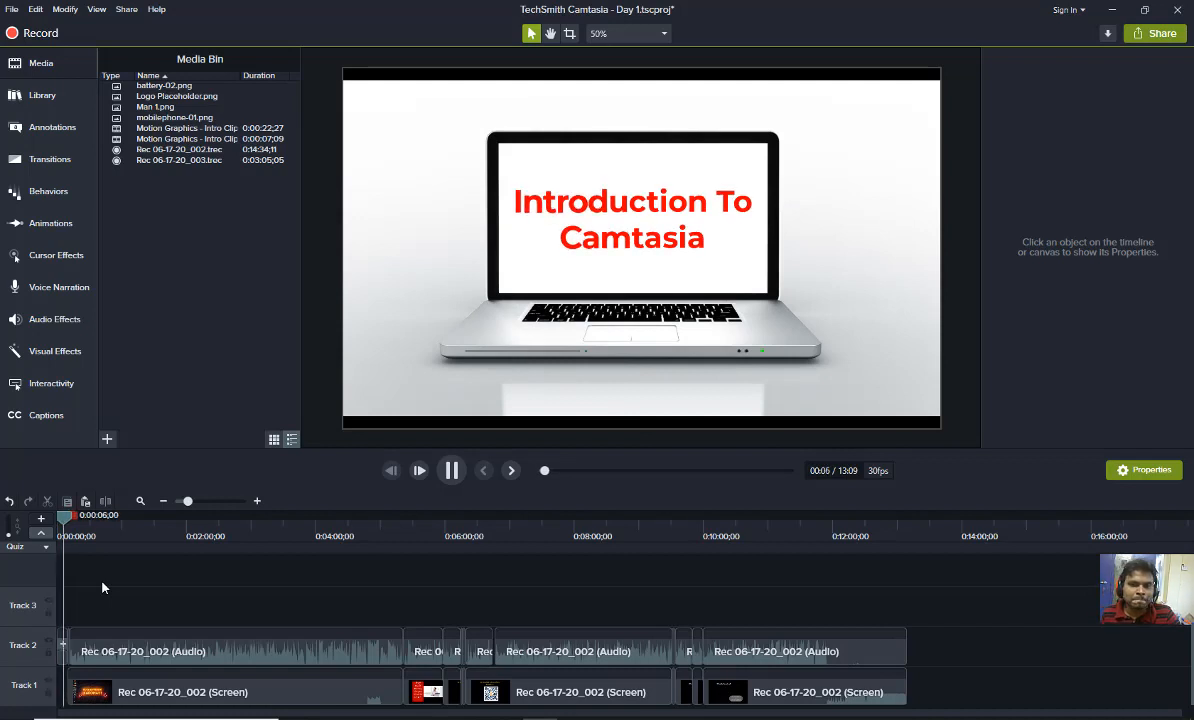
key(space)
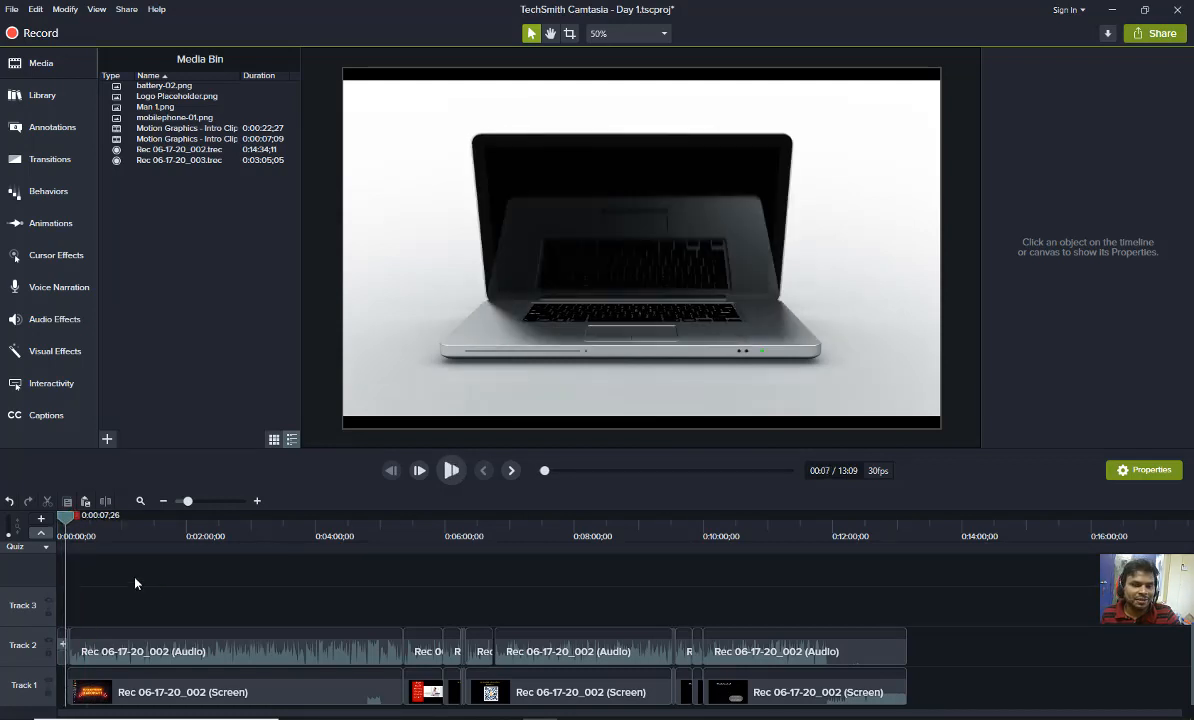
drag(73, 520, 906, 651)
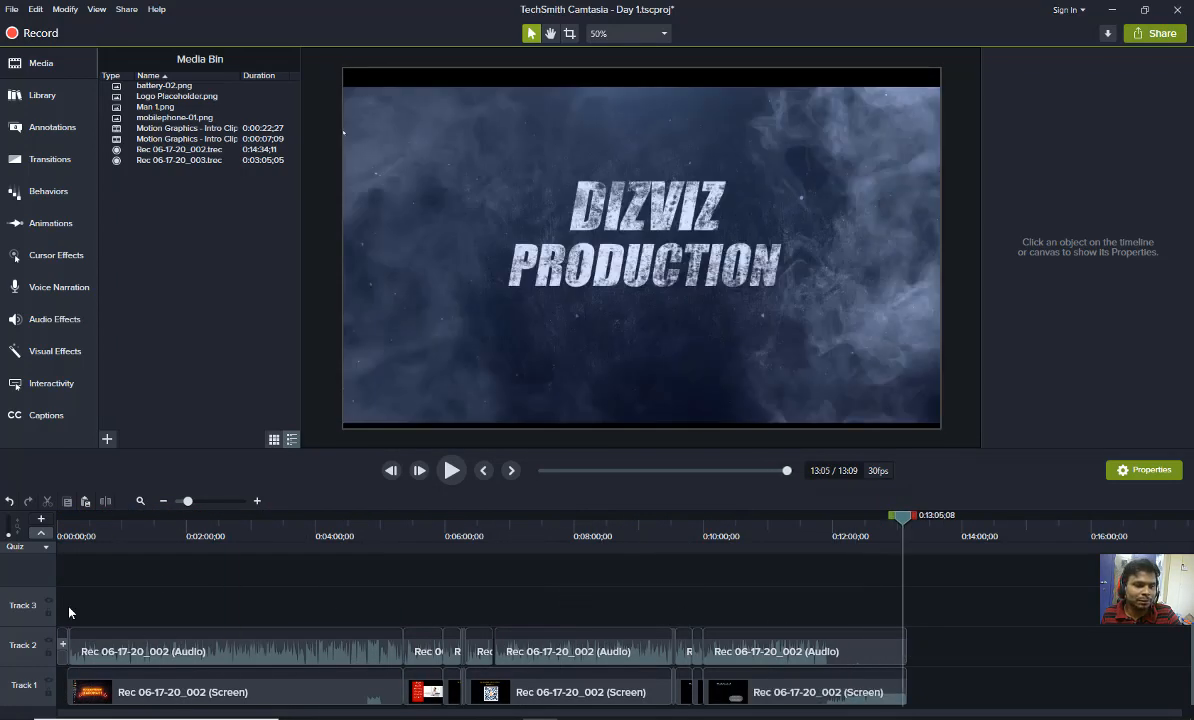
drag(905, 520, 24, 571)
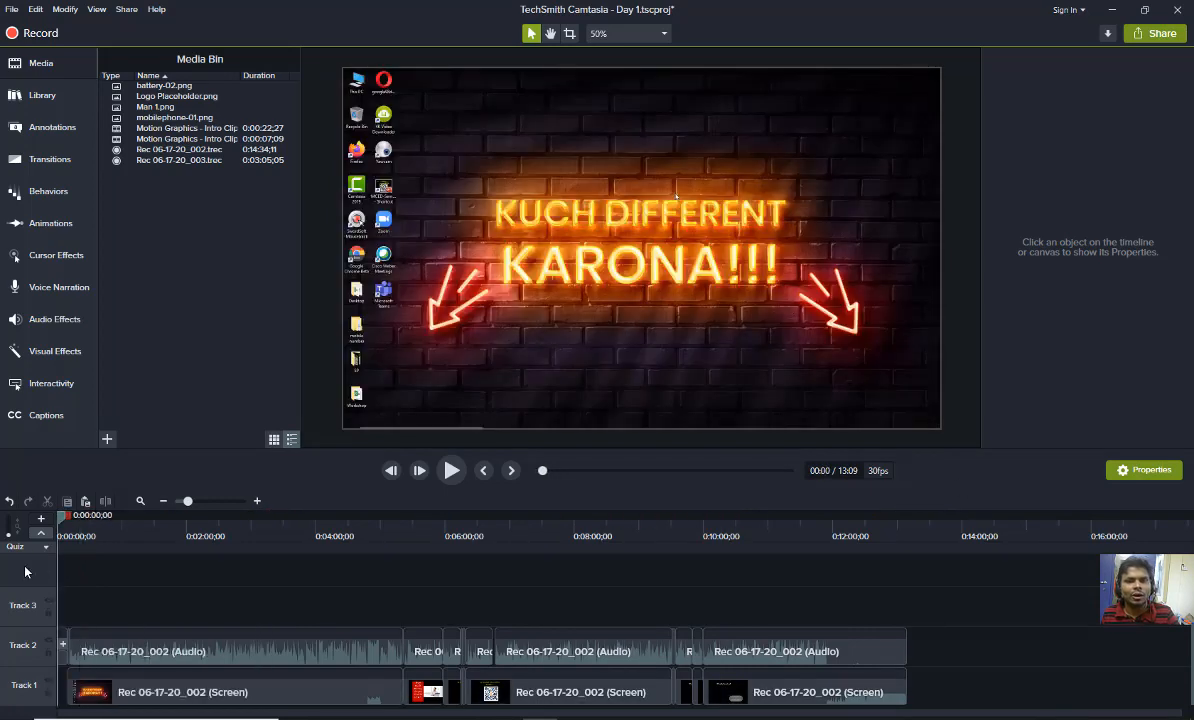
click(451, 470)
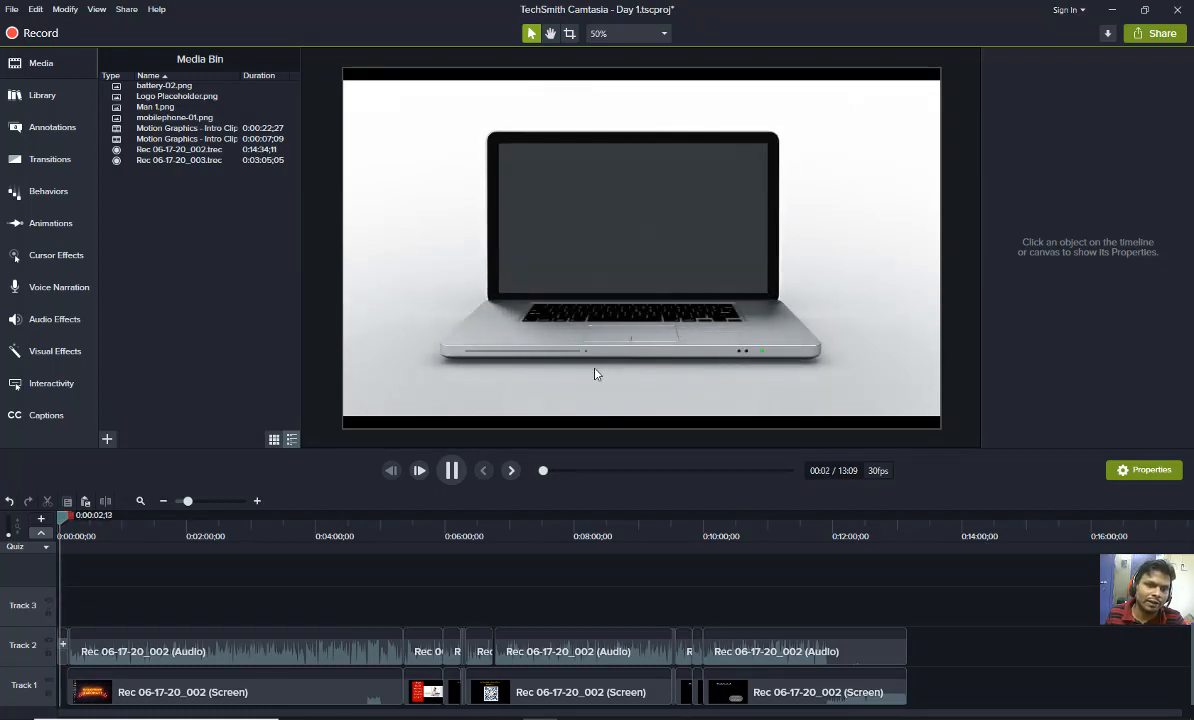
key(space)
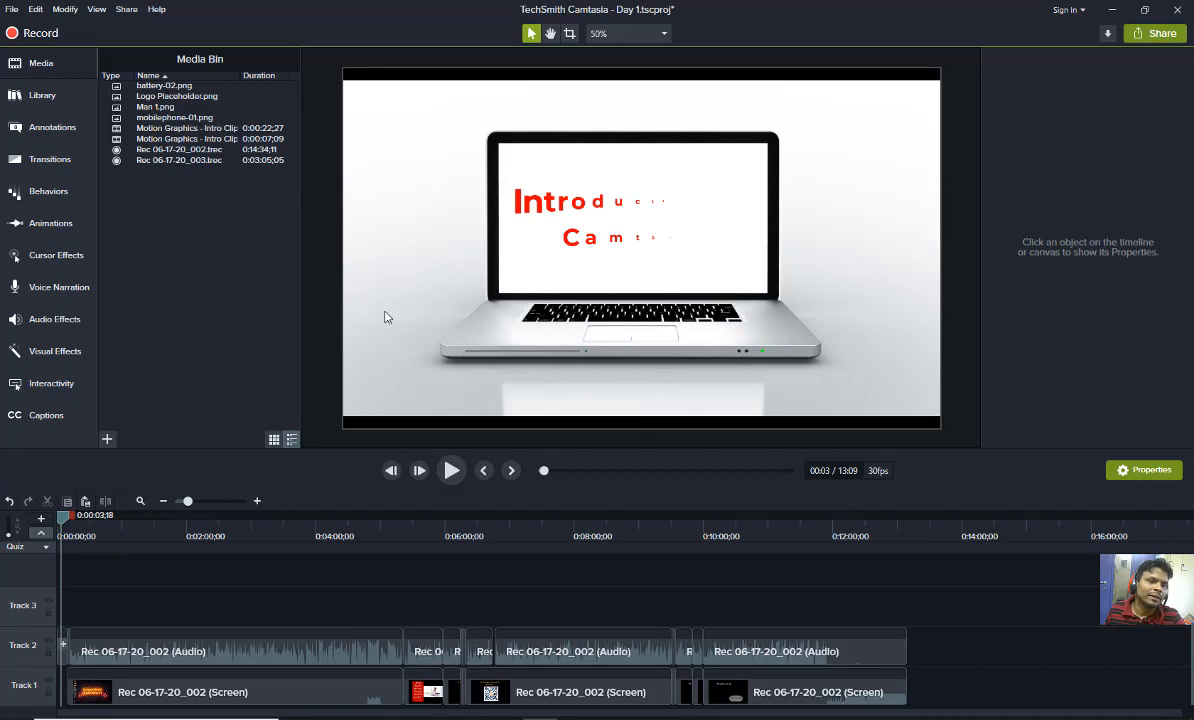
Find the Whiteout lower third in the Camtasia 2019 library and place it on Track 3 at about 0:00:28
click(46, 99)
scroll(166, 334, down, 3)
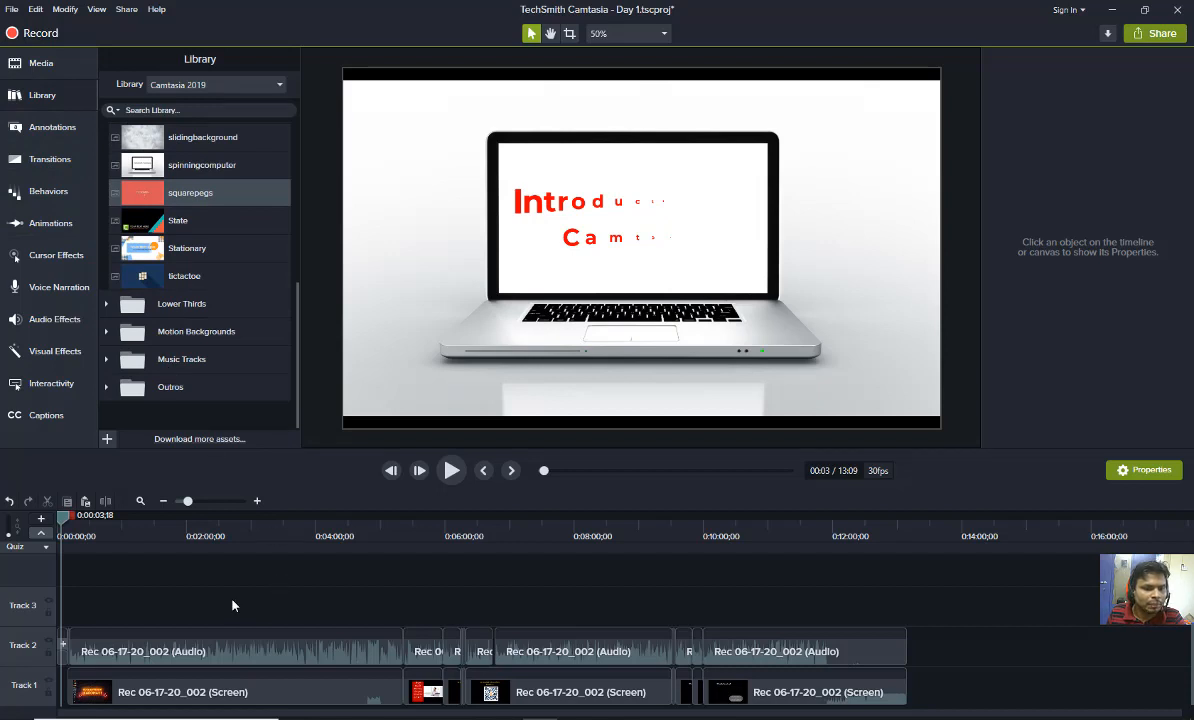
drag(65, 519, 117, 534)
click(130, 537)
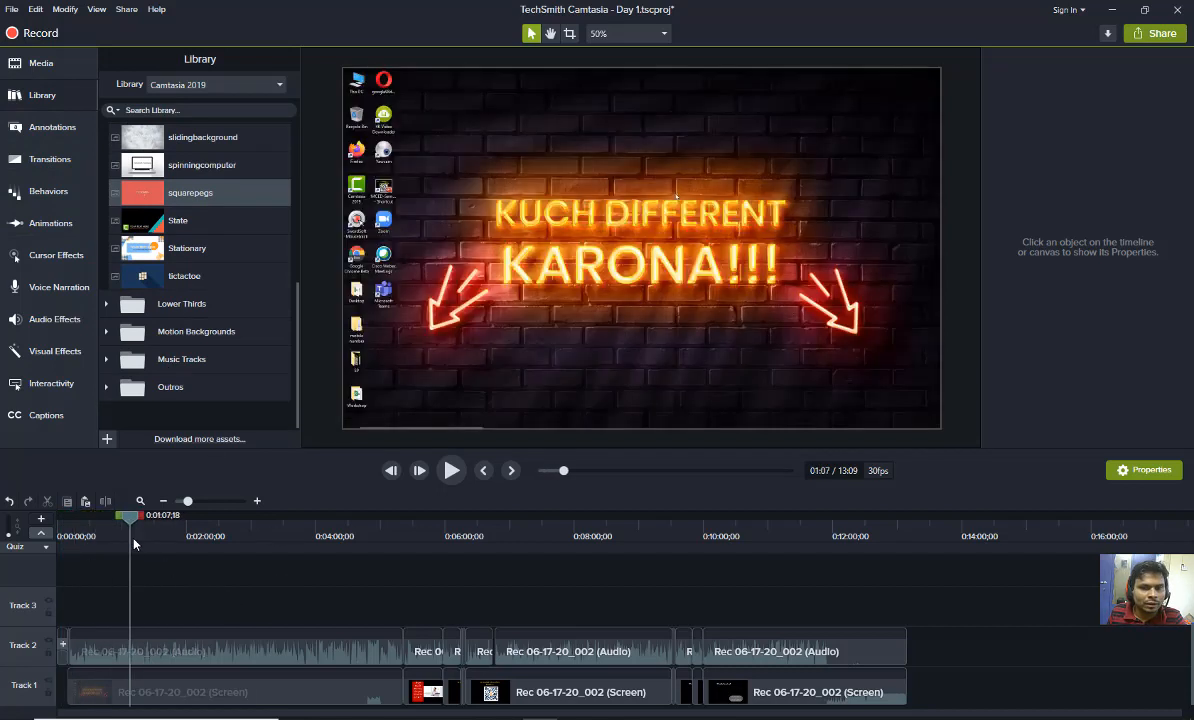
click(106, 303)
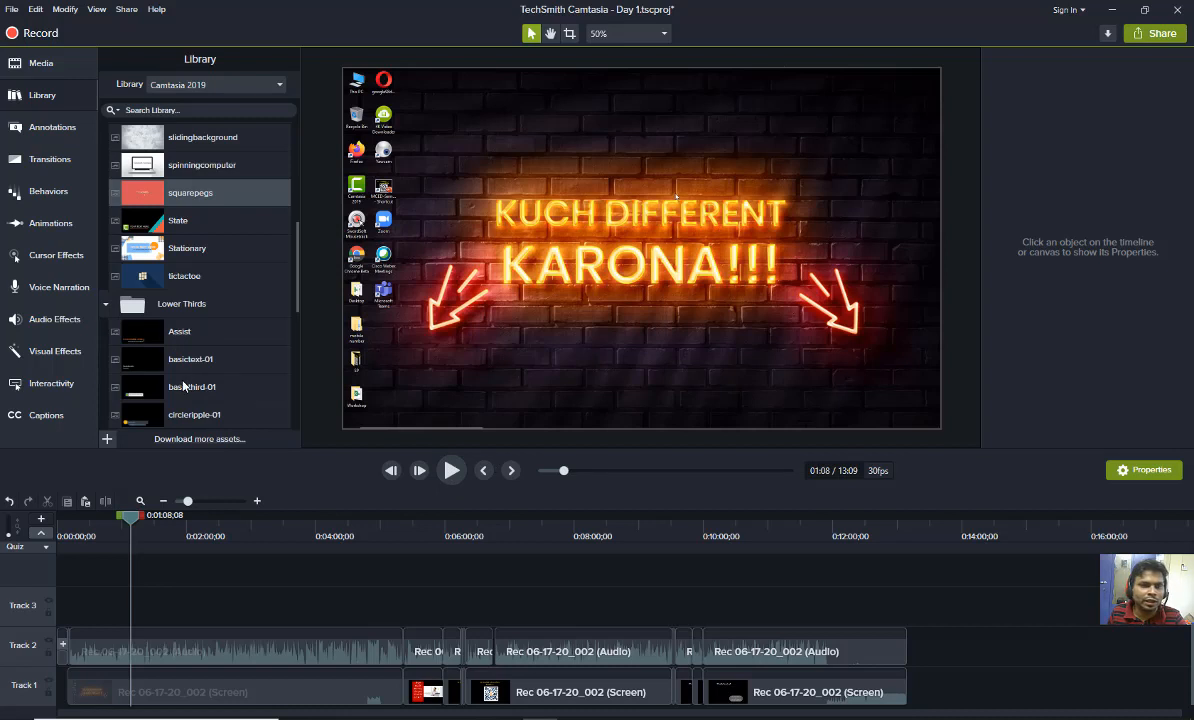
scroll(170, 372, down, 1)
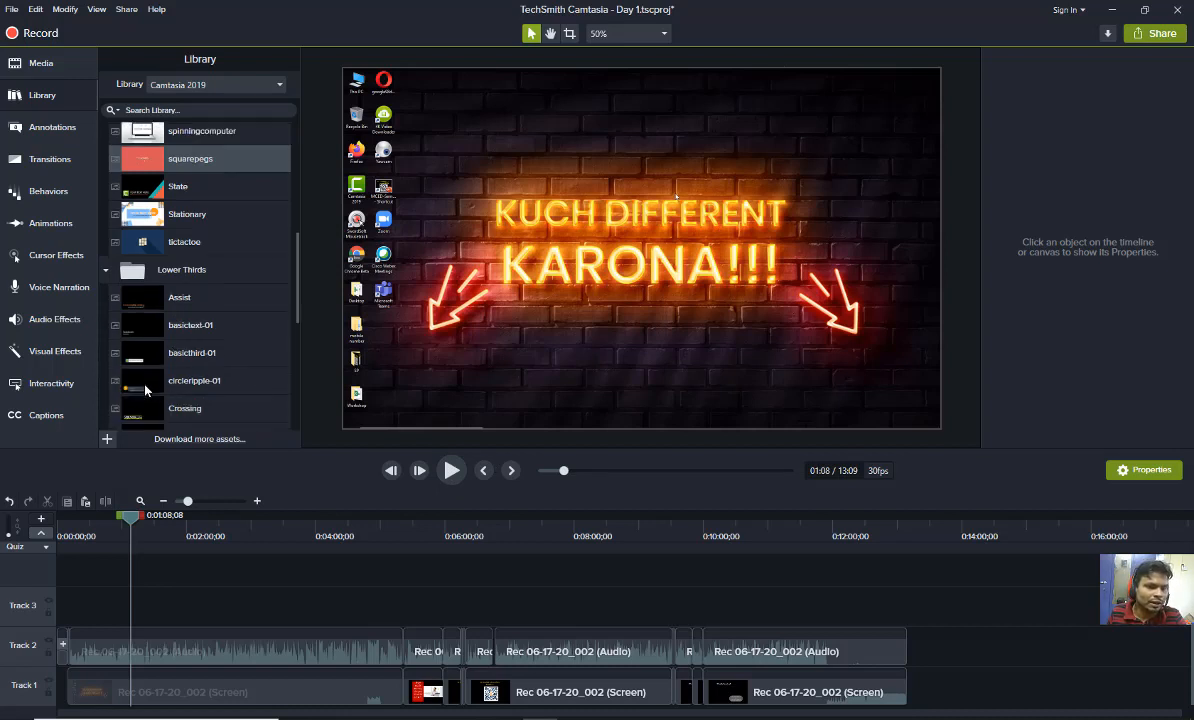
scroll(155, 307, down, 5)
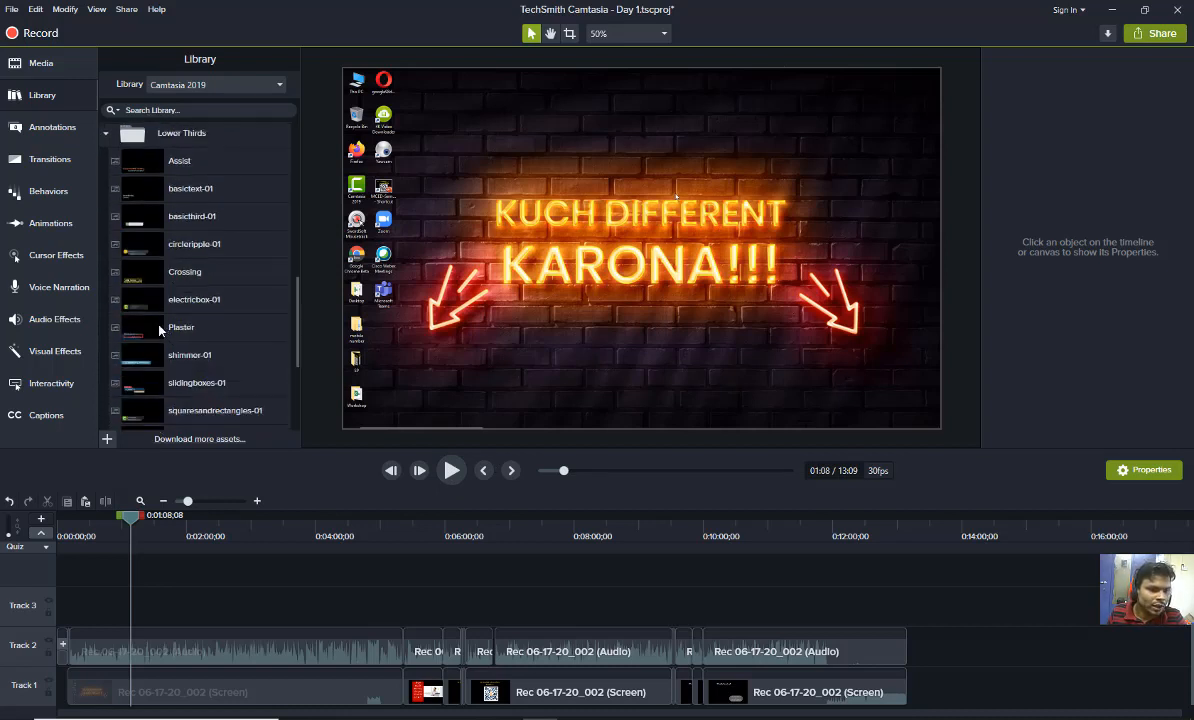
scroll(155, 350, down, 1)
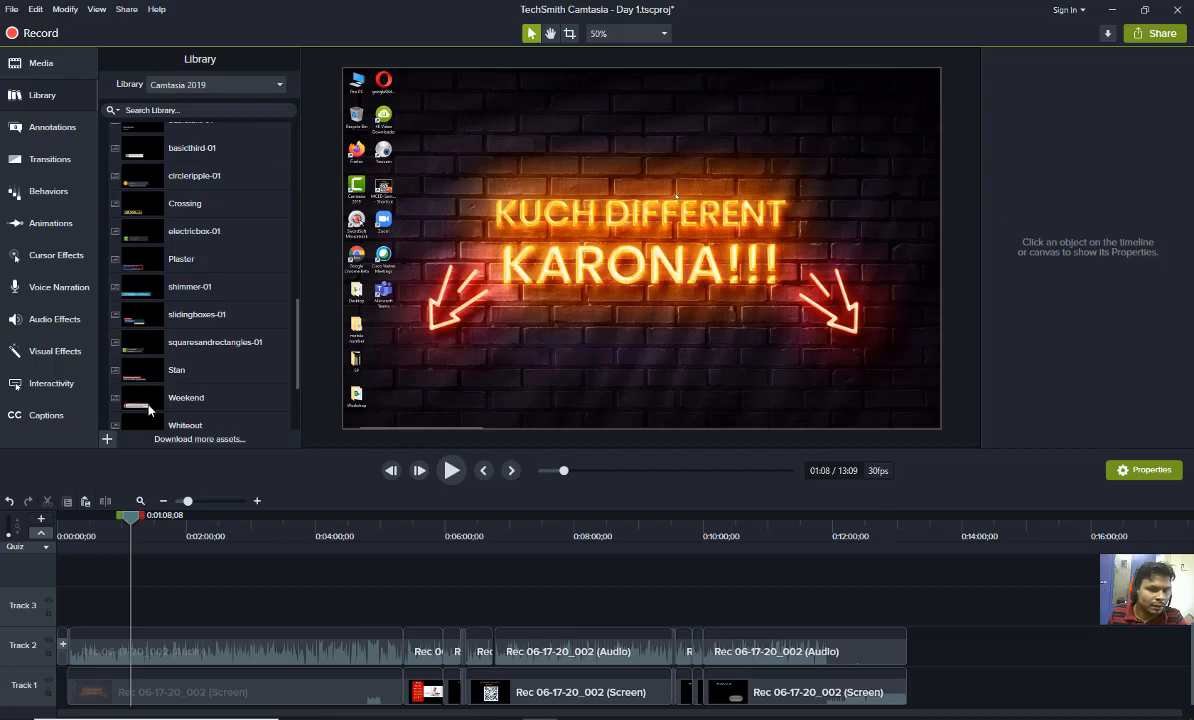
drag(148, 410, 215, 405)
scroll(161, 371, down, 2)
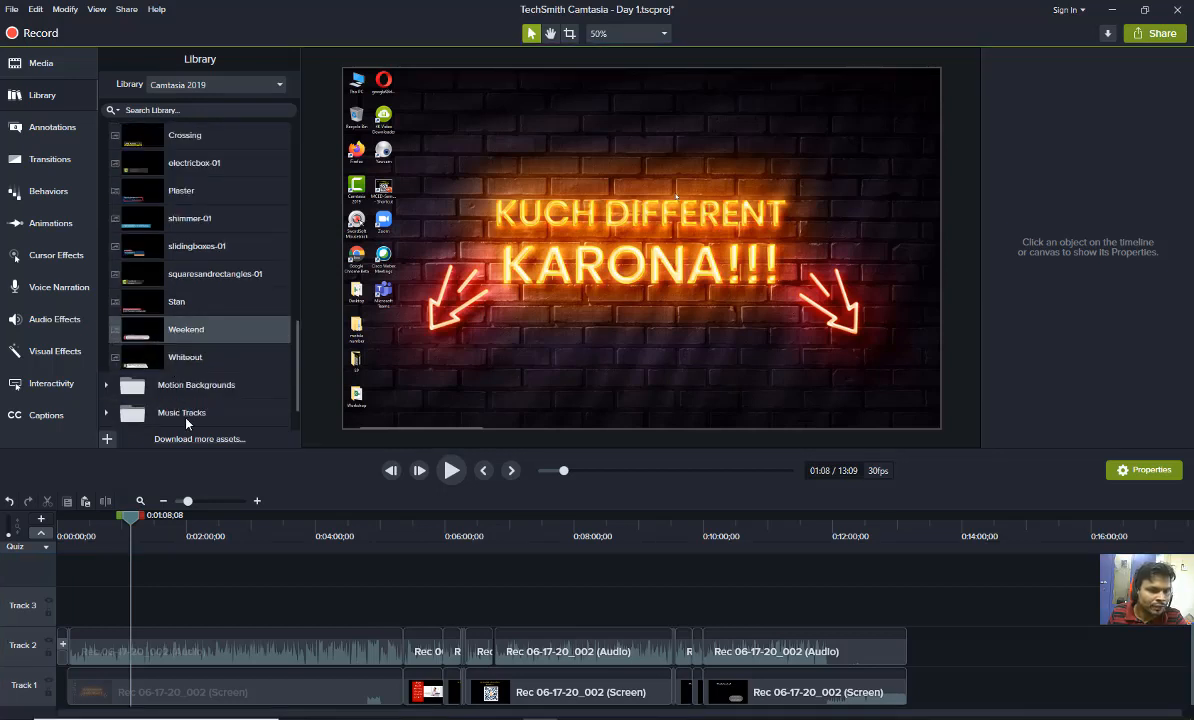
drag(133, 365, 92, 630)
Preview the Whiteout lower third up to 0:00:29;22, scale it down and fit it into the lower-left corner of the frame
drag(129, 519, 84, 519)
key(space)
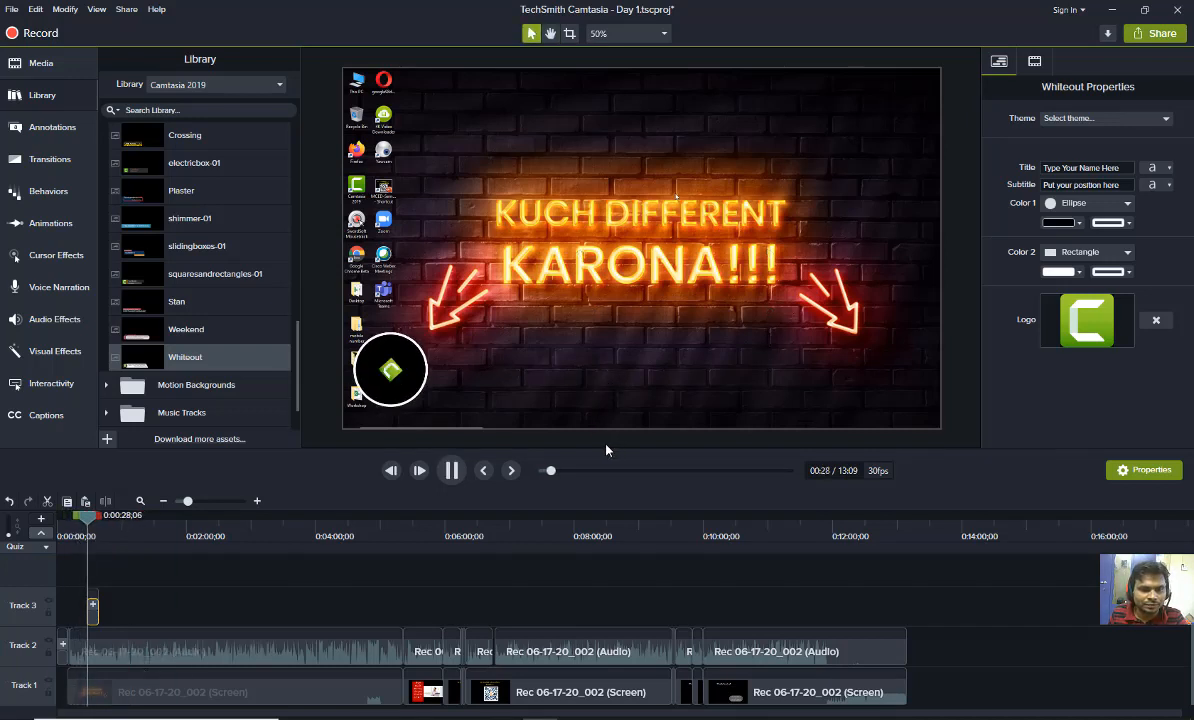
key(space)
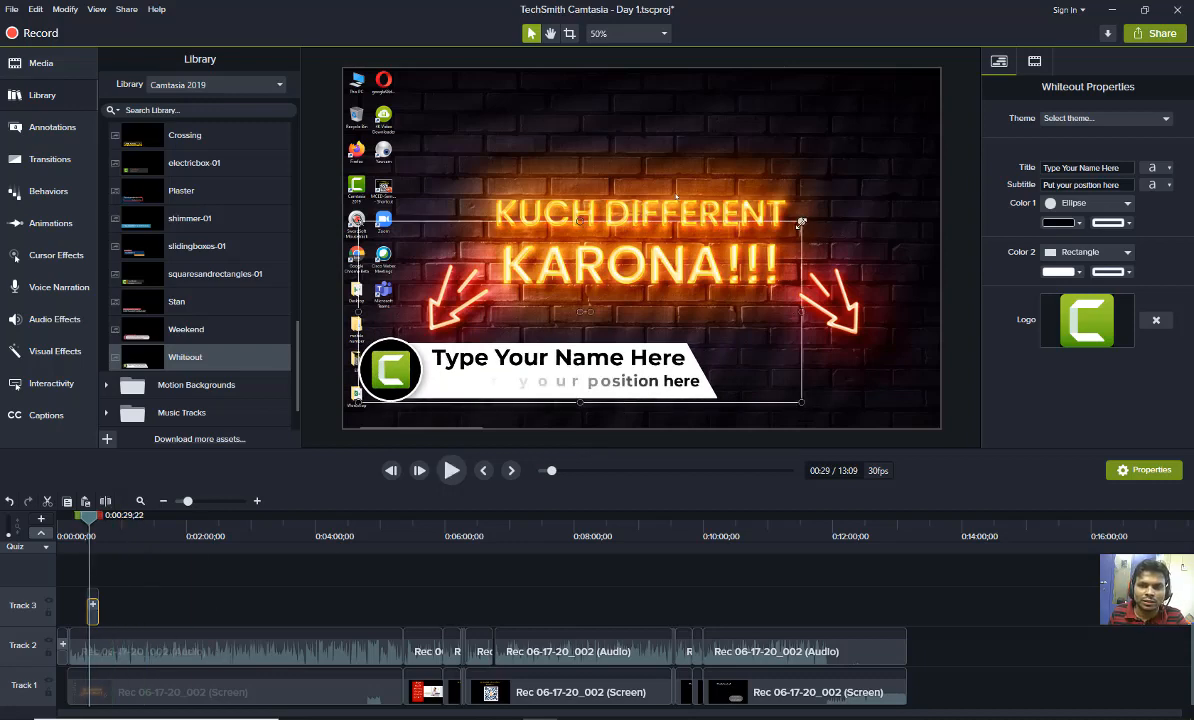
drag(801, 223, 665, 308)
drag(478, 387, 461, 408)
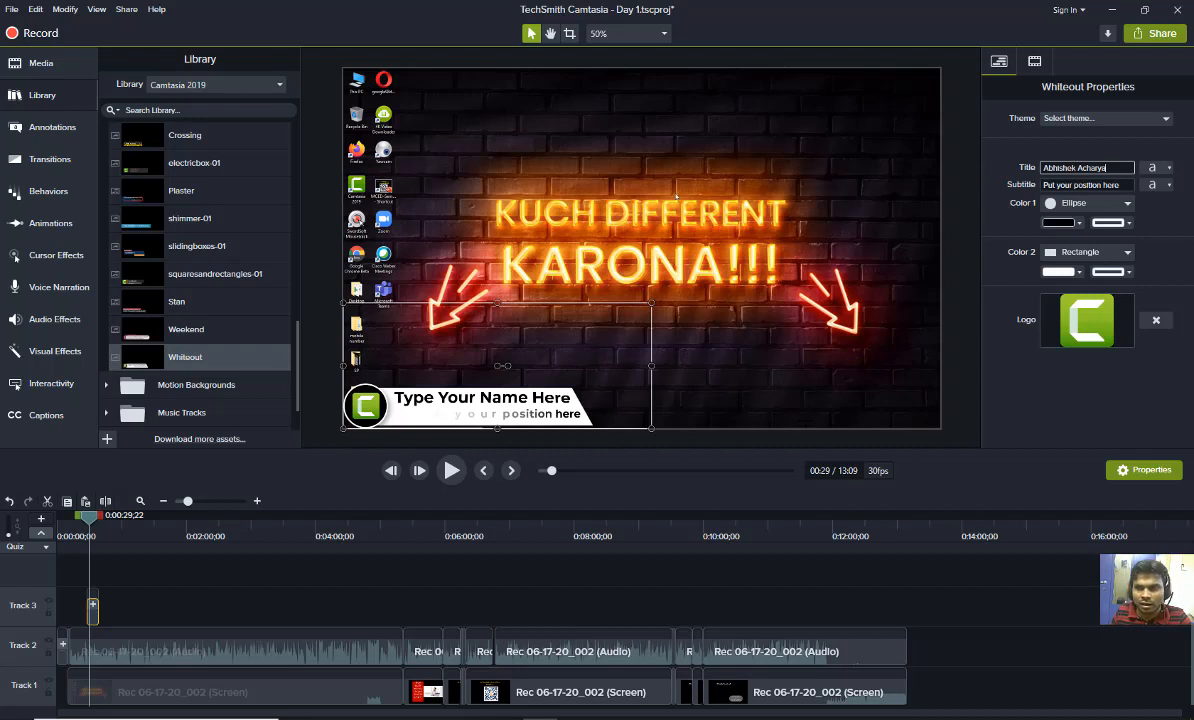
Enter the presenter's full name as the title and "Director, DIZVIZ" as the subtitle, and view the lower third at 0:00:37;00
click(1118, 186)
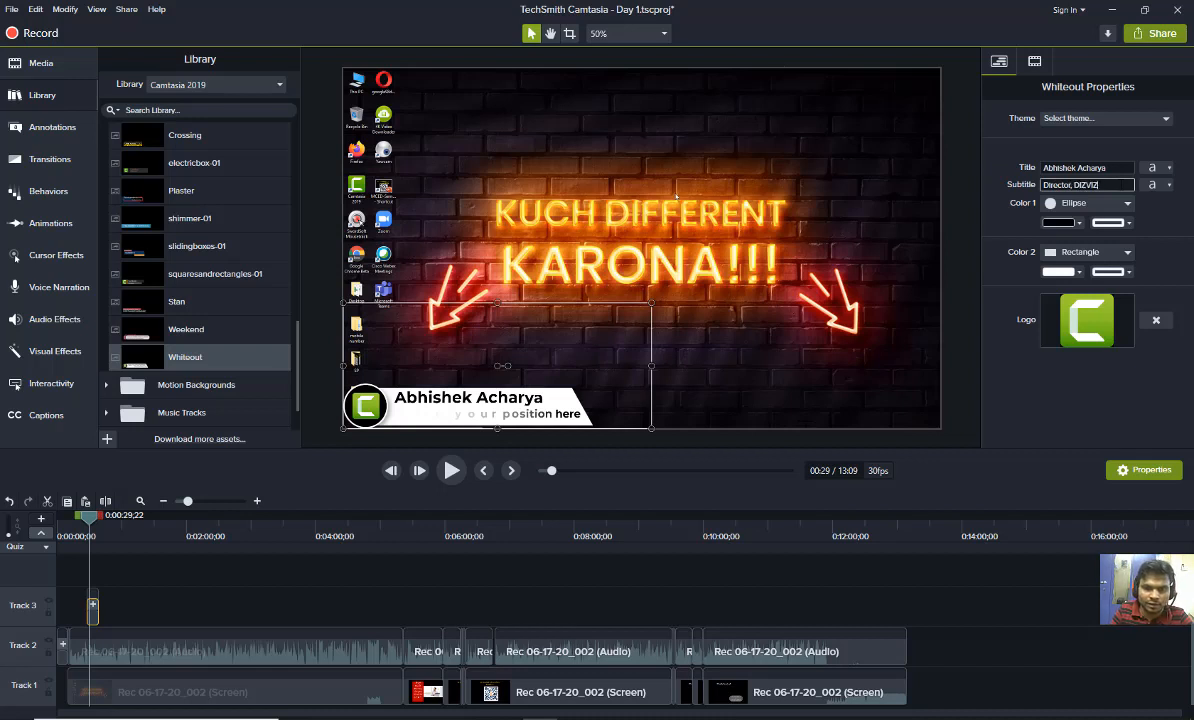
key(shift+Tab)
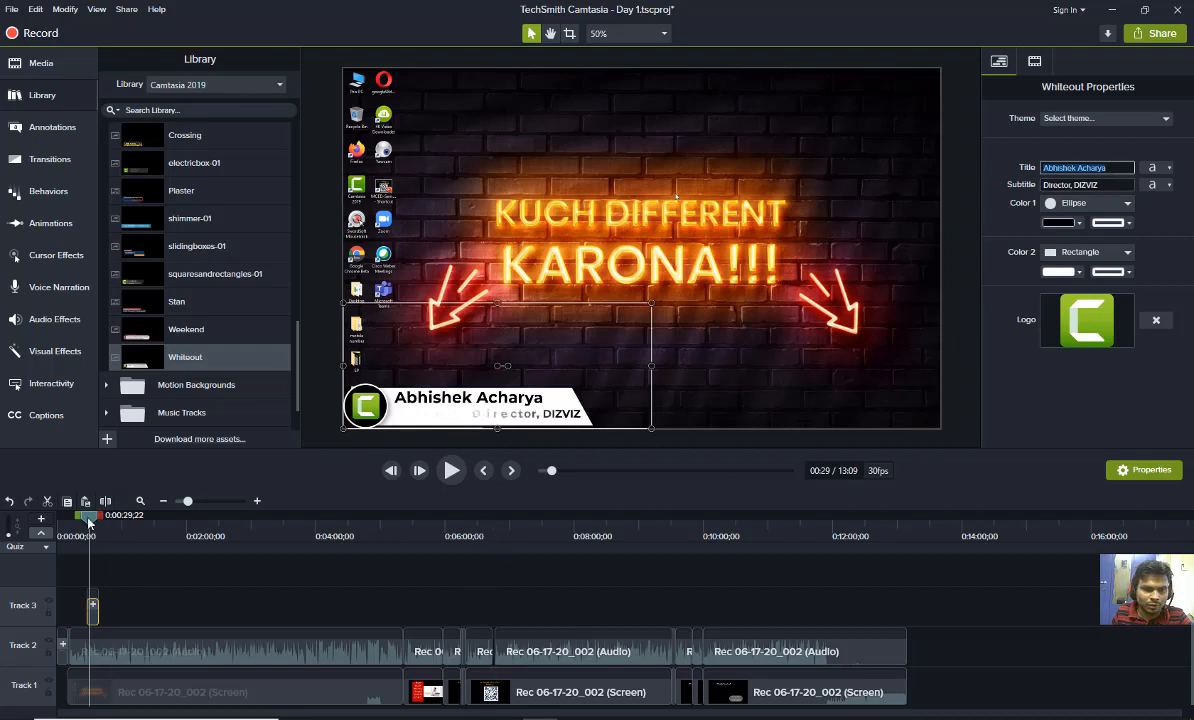
drag(89, 517, 96, 524)
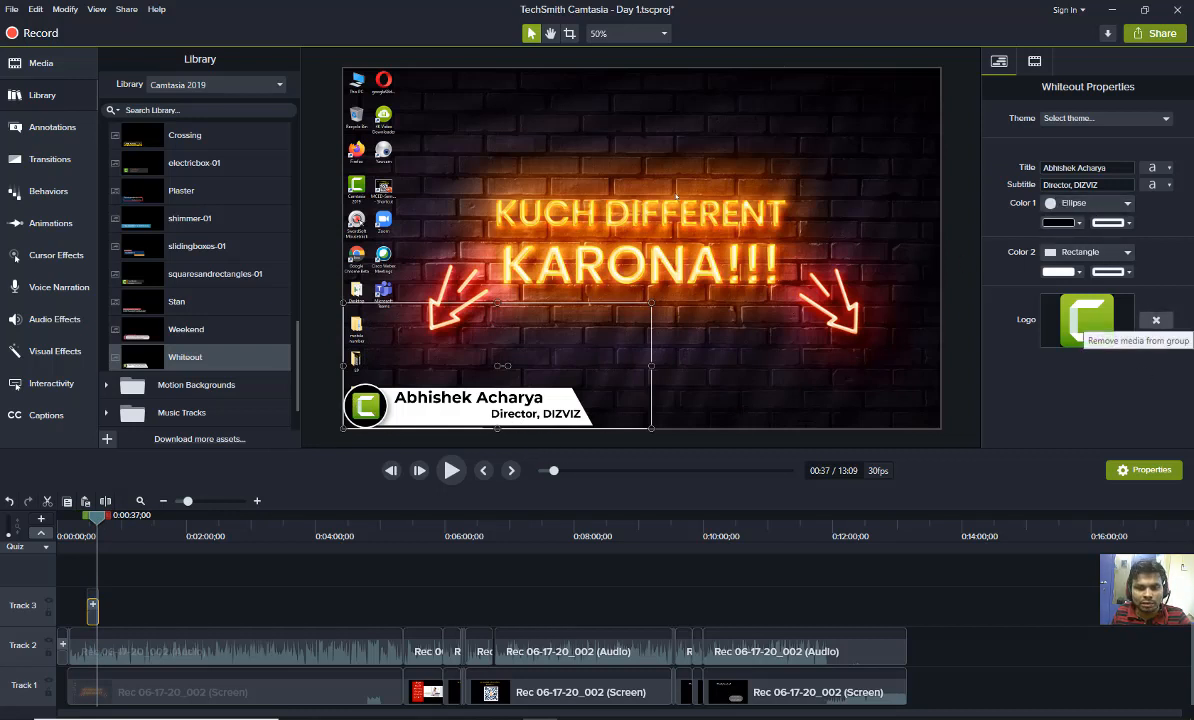
Switch to Search Everything and search the computer for "dizviz logo bg"
key(super)
text(sear)
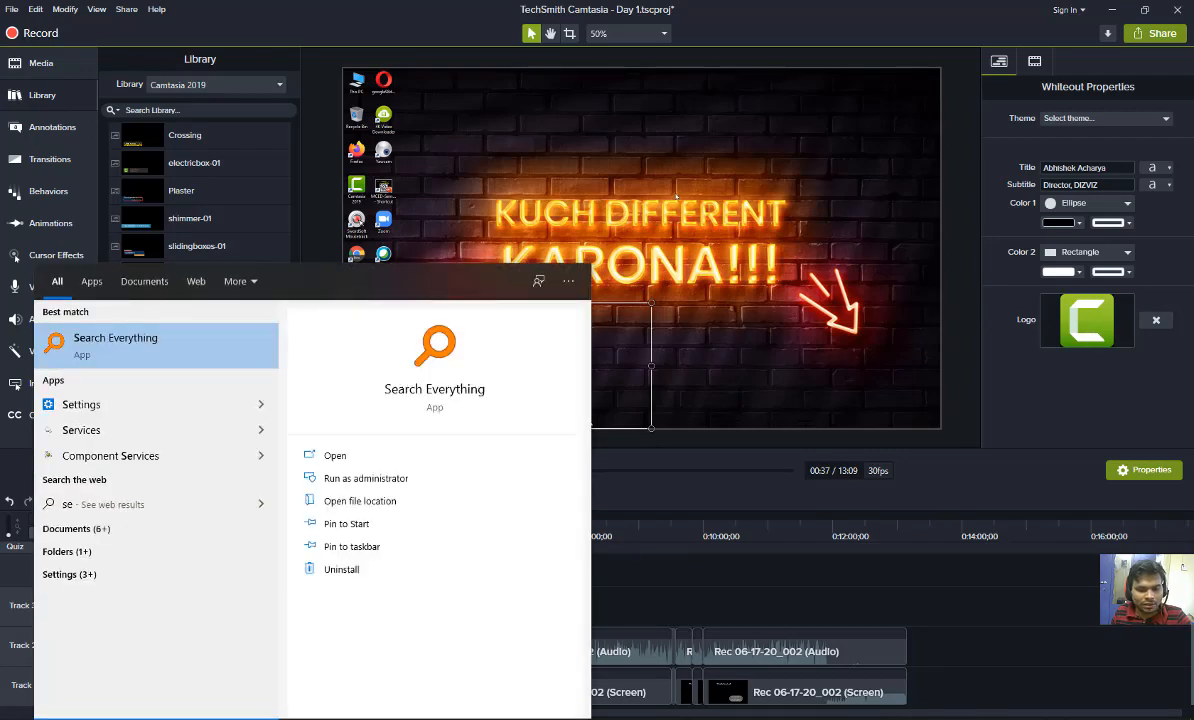
click(234, 340)
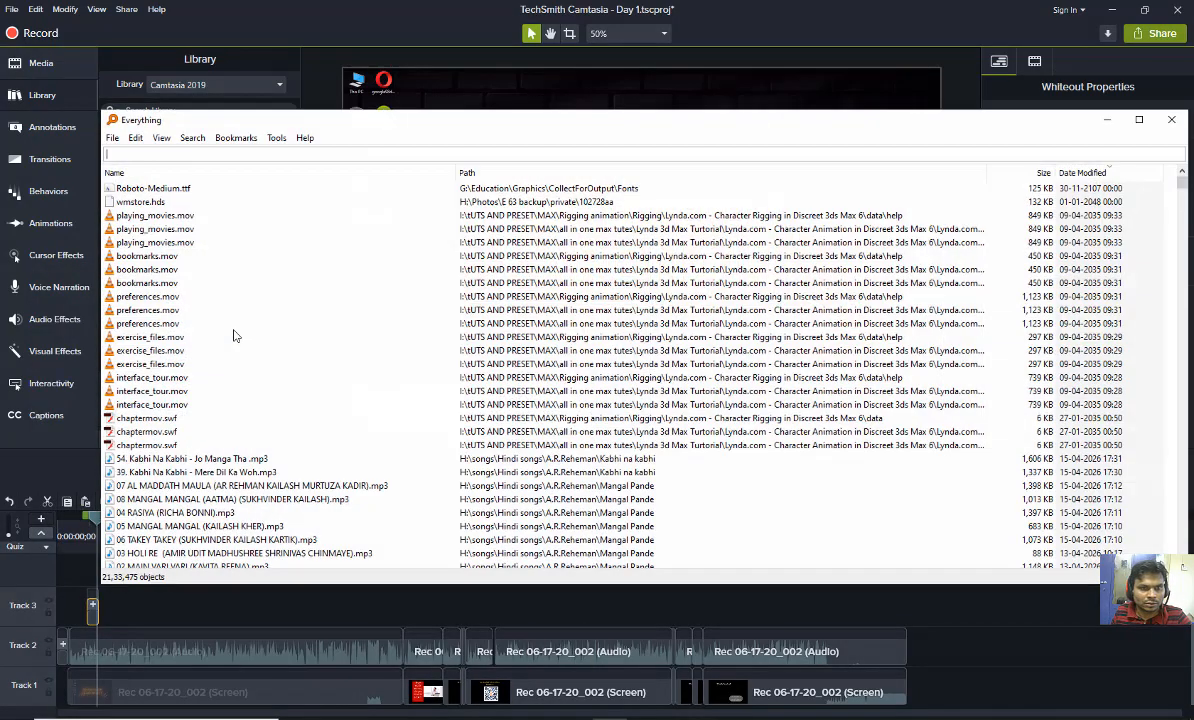
text(dizviz)
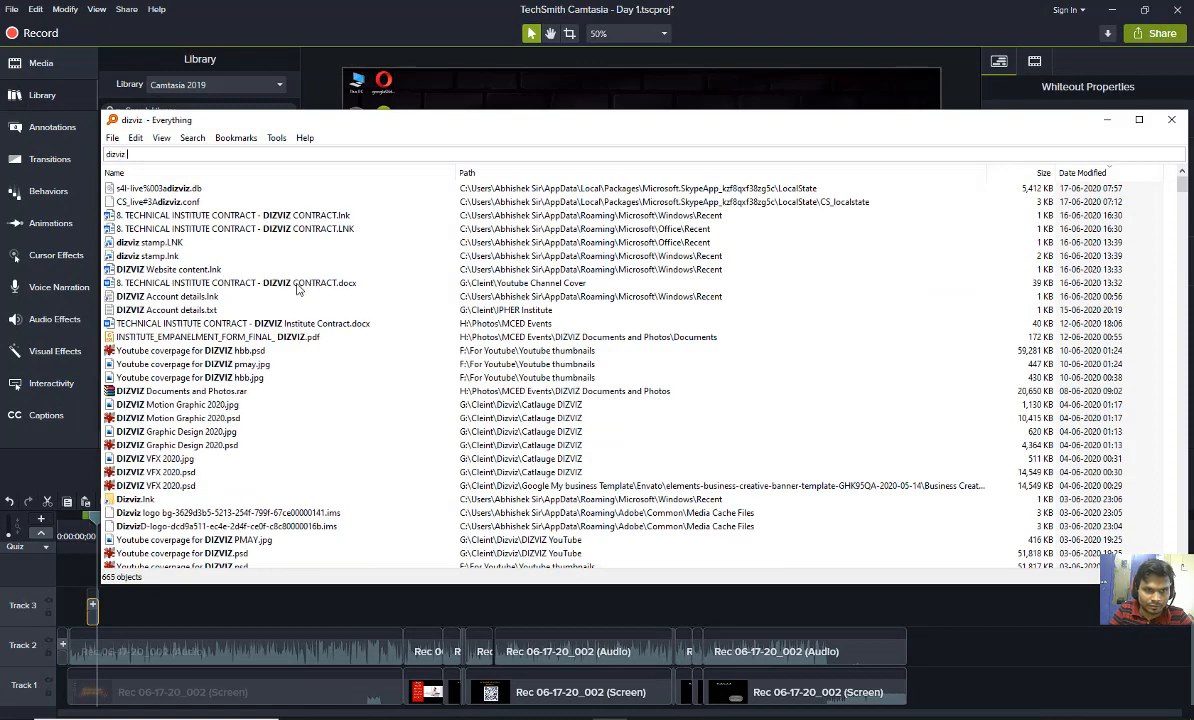
text( logo)
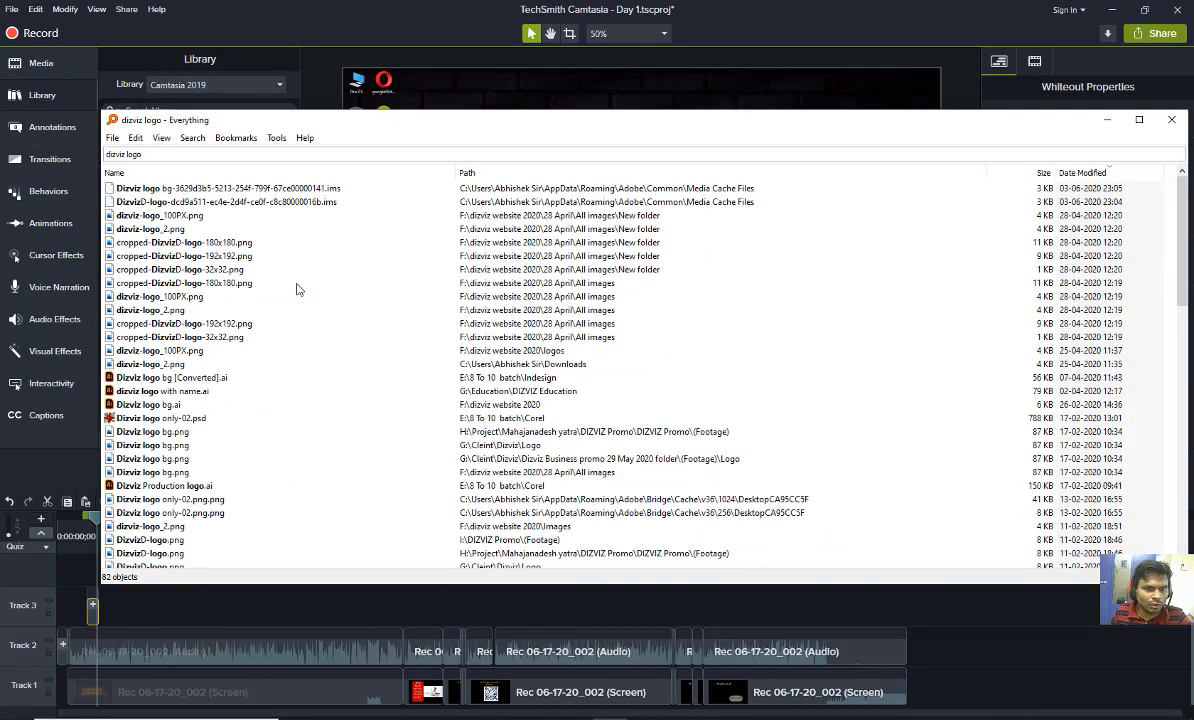
text( bg)
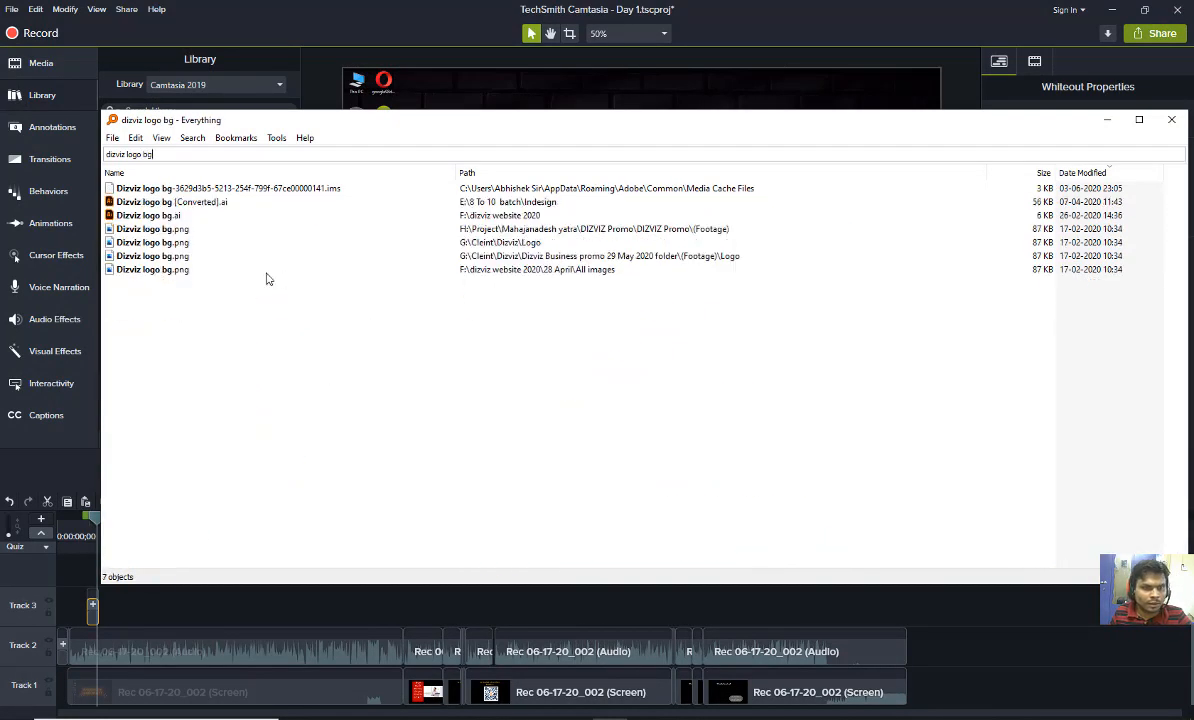
Open the DIZVIZ Promo footage folder containing Dizviz logo bg.png, copy the folder's path and return to Camtasia
right_click(170, 229)
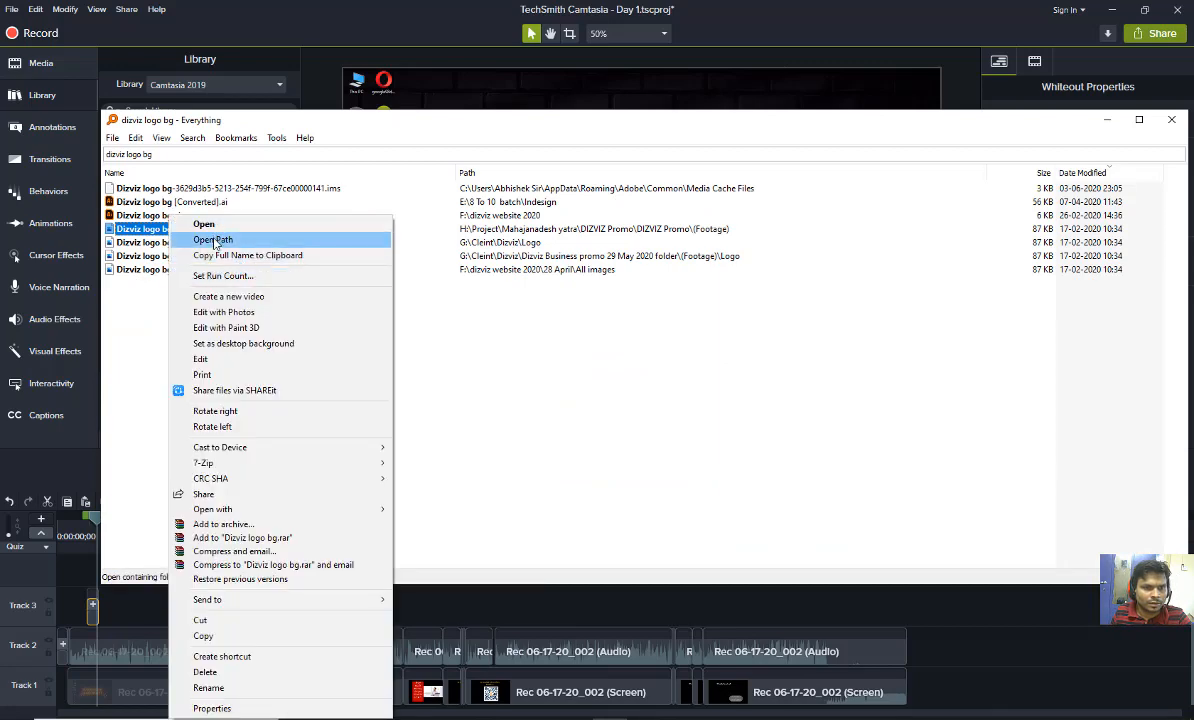
click(350, 248)
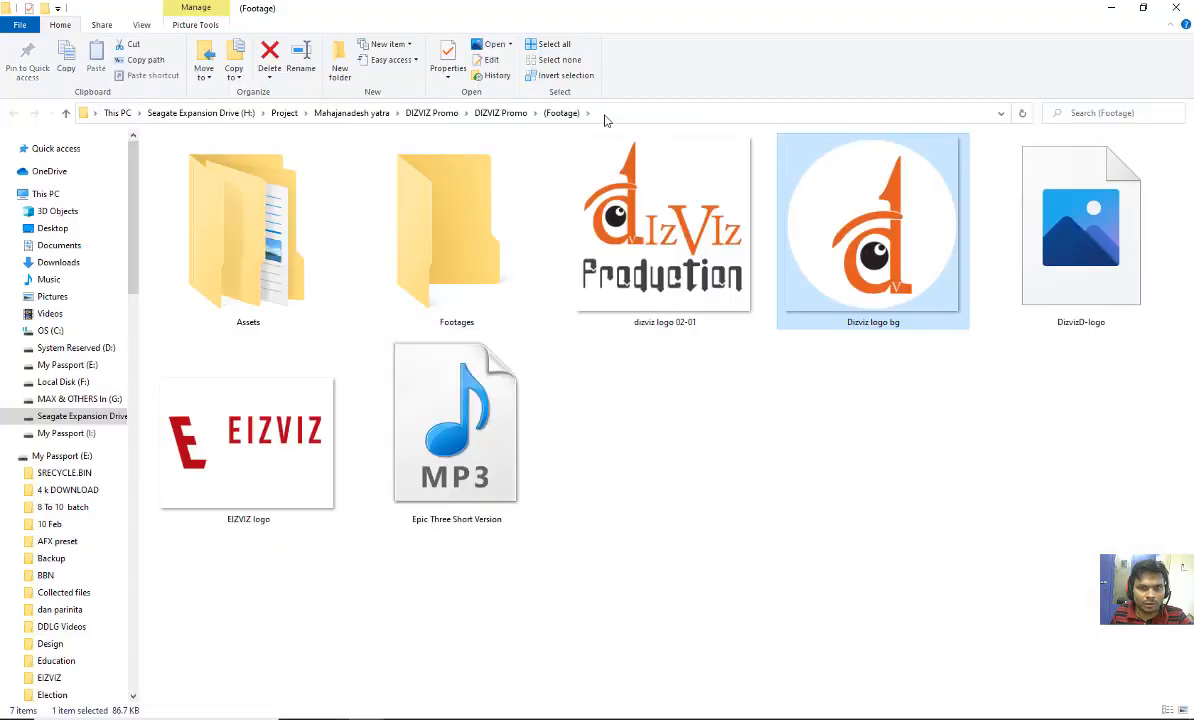
click(604, 115)
key(ctrl+c)
click(1177, 9)
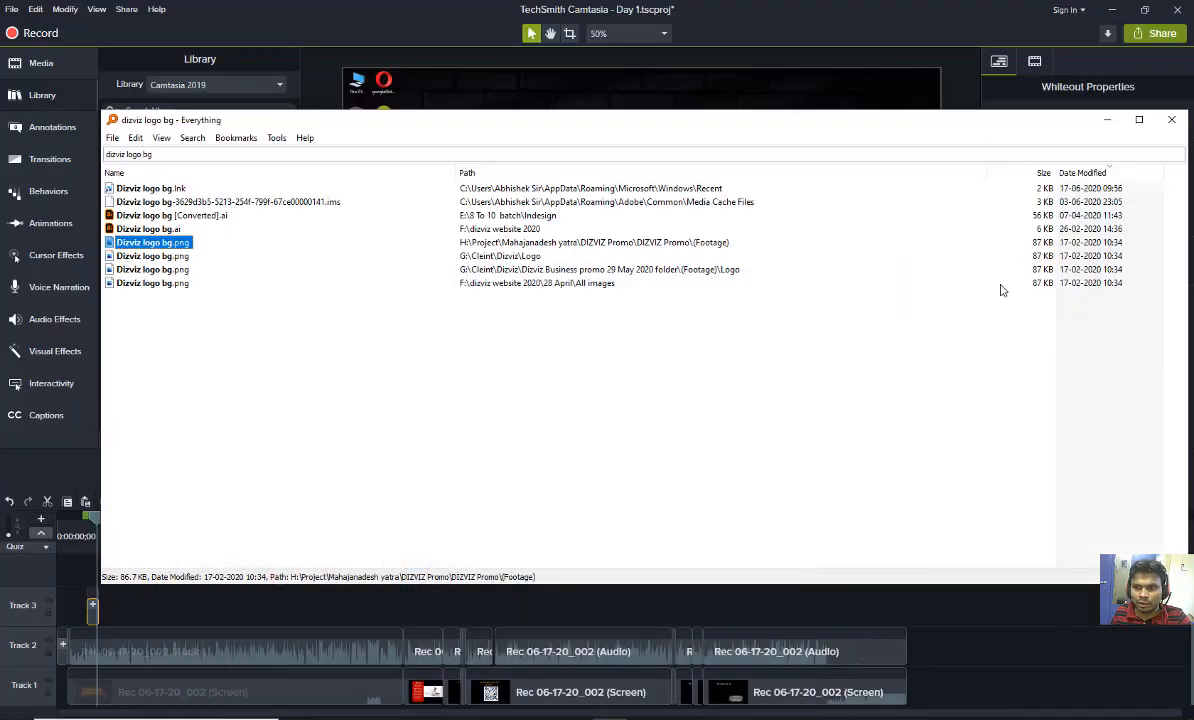
click(1171, 119)
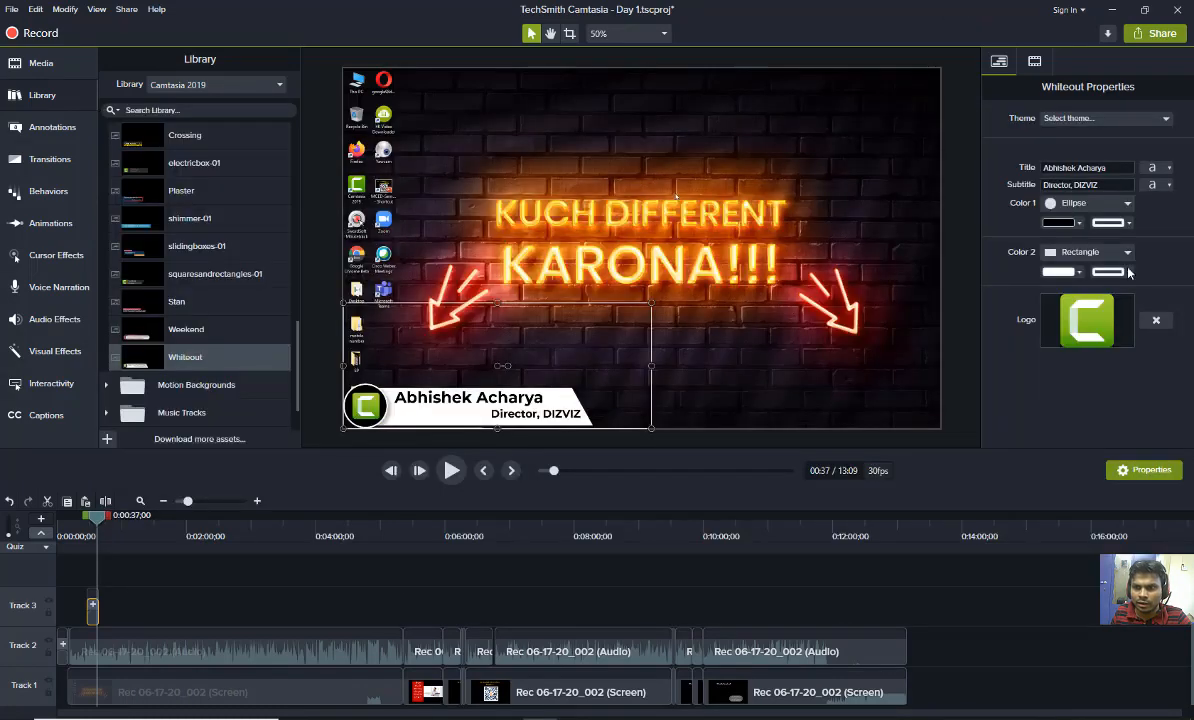
Replace the lower third's default Camtasia logo with Dizviz logo bg from the copied DIZVIZ Promo footage folder
click(1155, 321)
click(1087, 309)
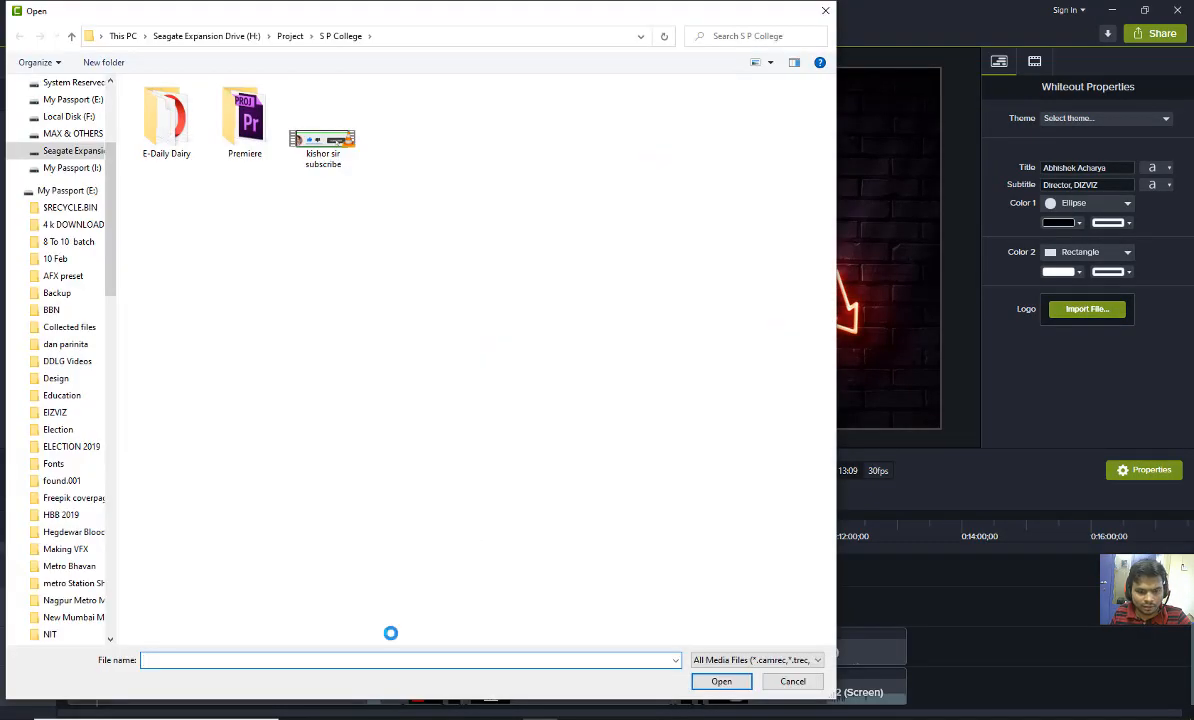
key(ctrl+v)
click(721, 681)
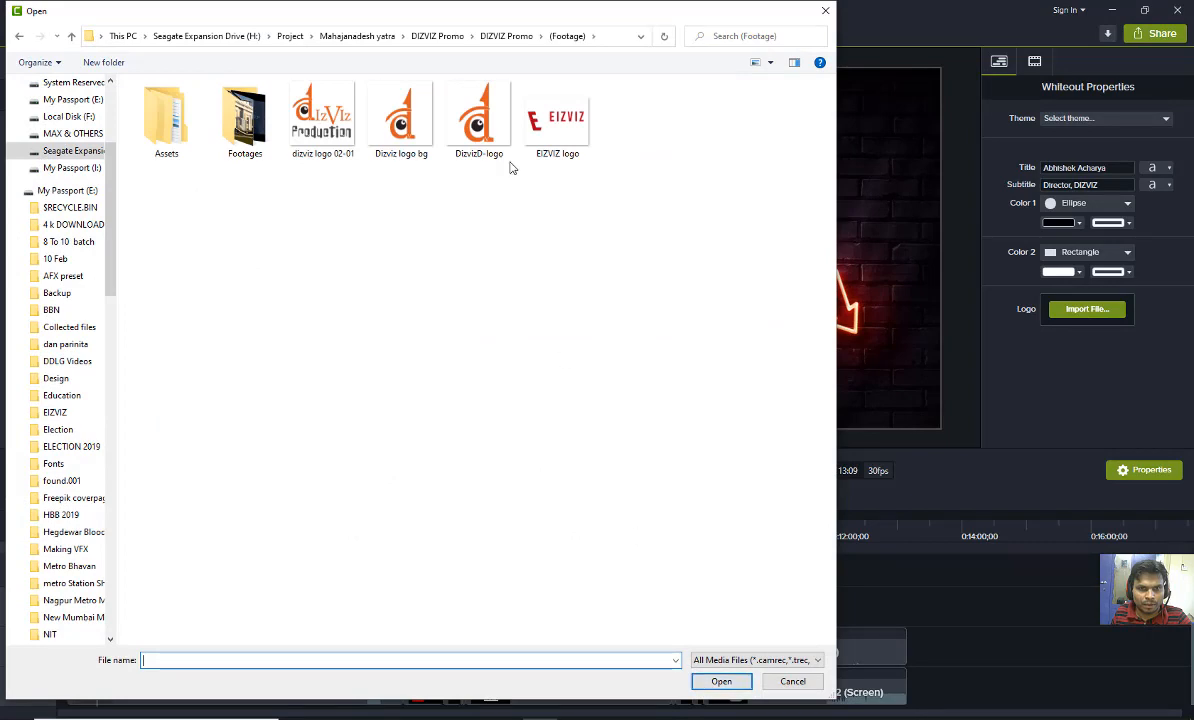
double_click(401, 125)
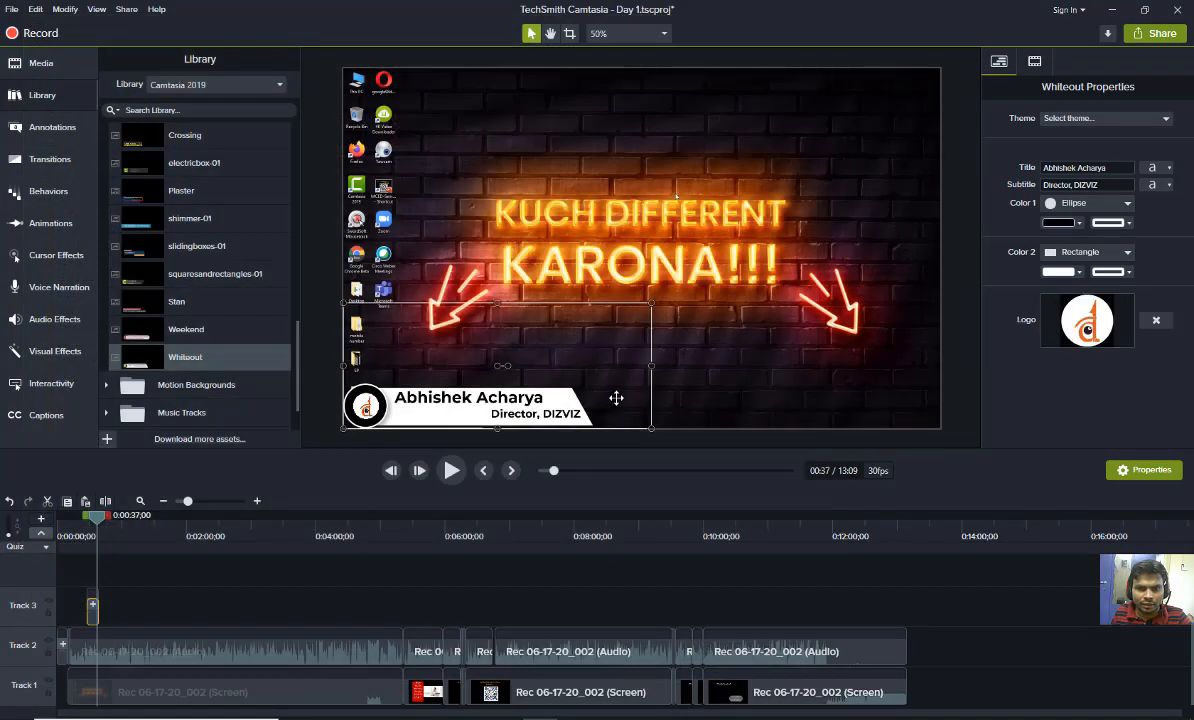
Replace the lower third's logo with DizvizD-logo from the same folder and preview it from 0:00:37;00
click(1155, 320)
click(1087, 309)
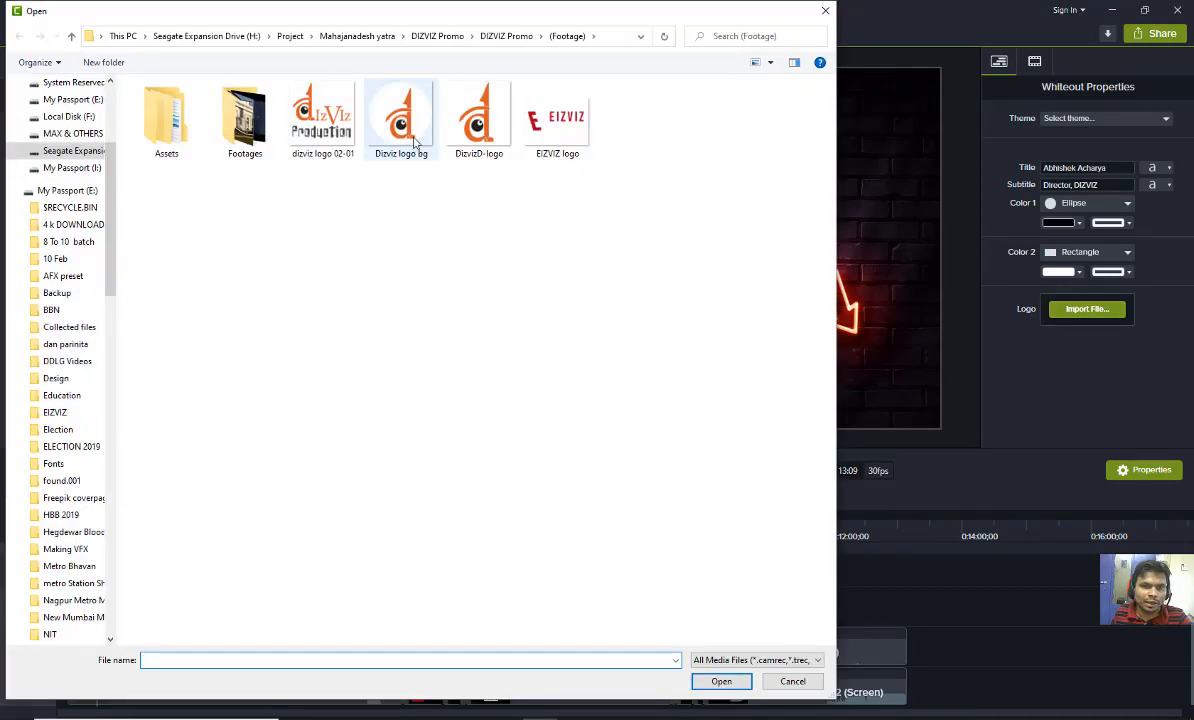
double_click(488, 135)
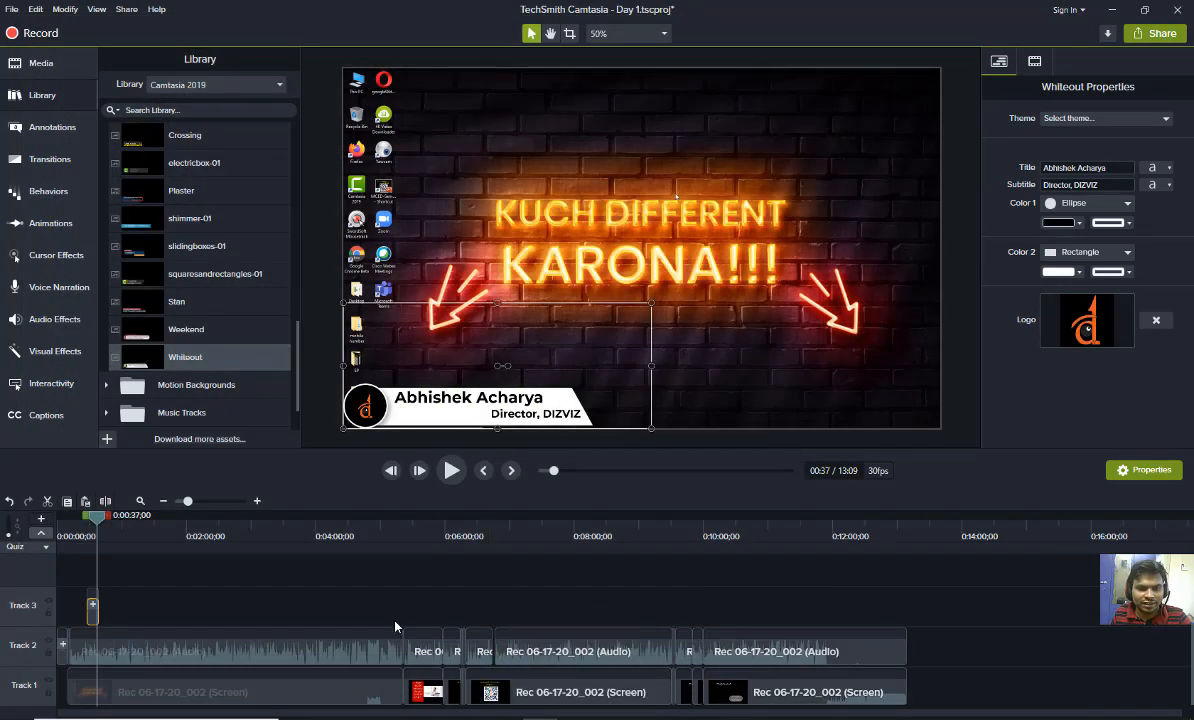
key(space)
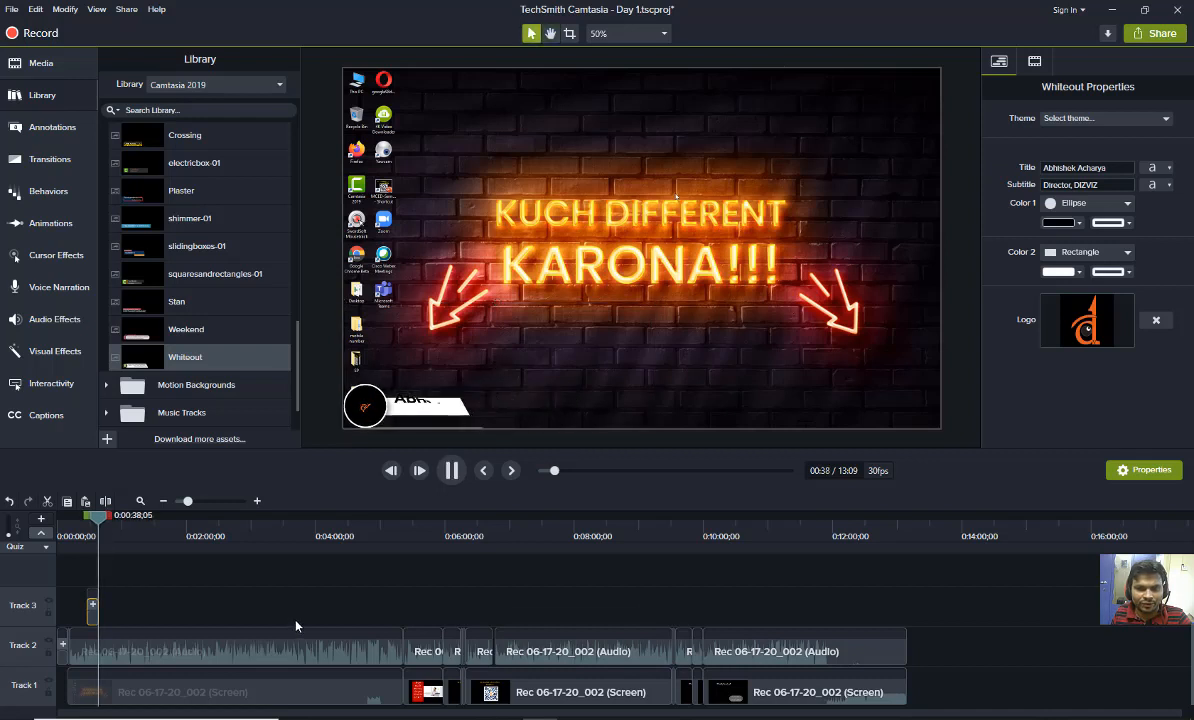
key(space)
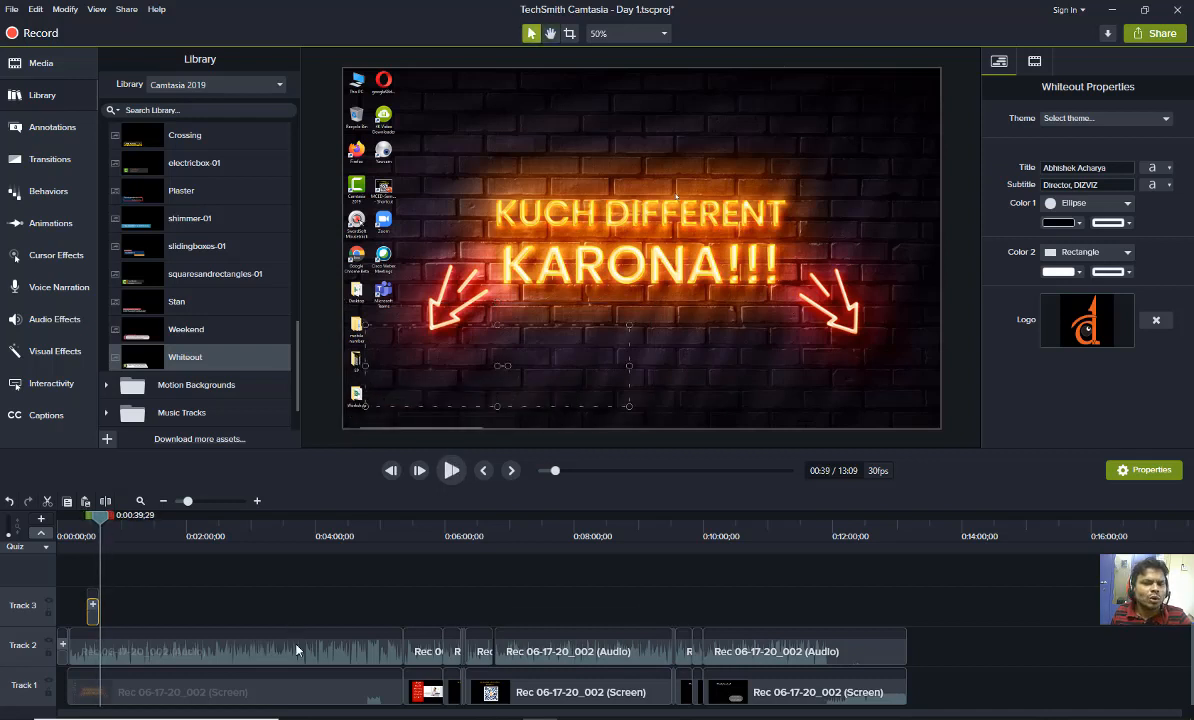
click(395, 398)
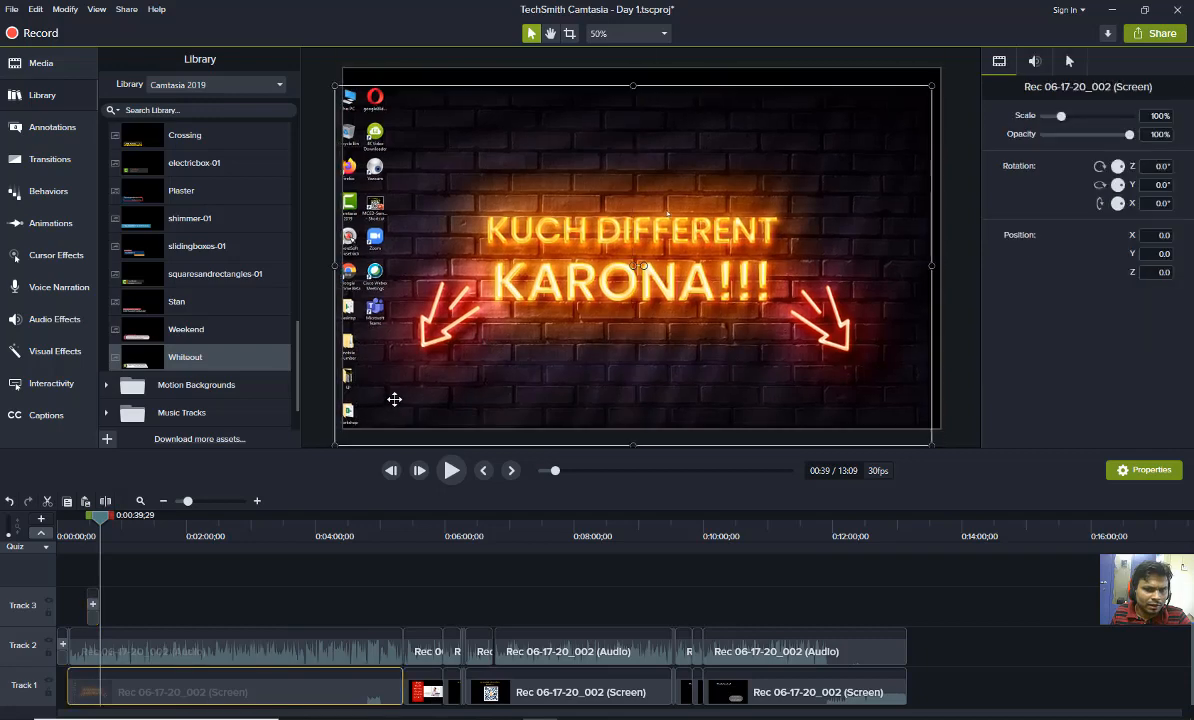
click(92, 605)
click(413, 400)
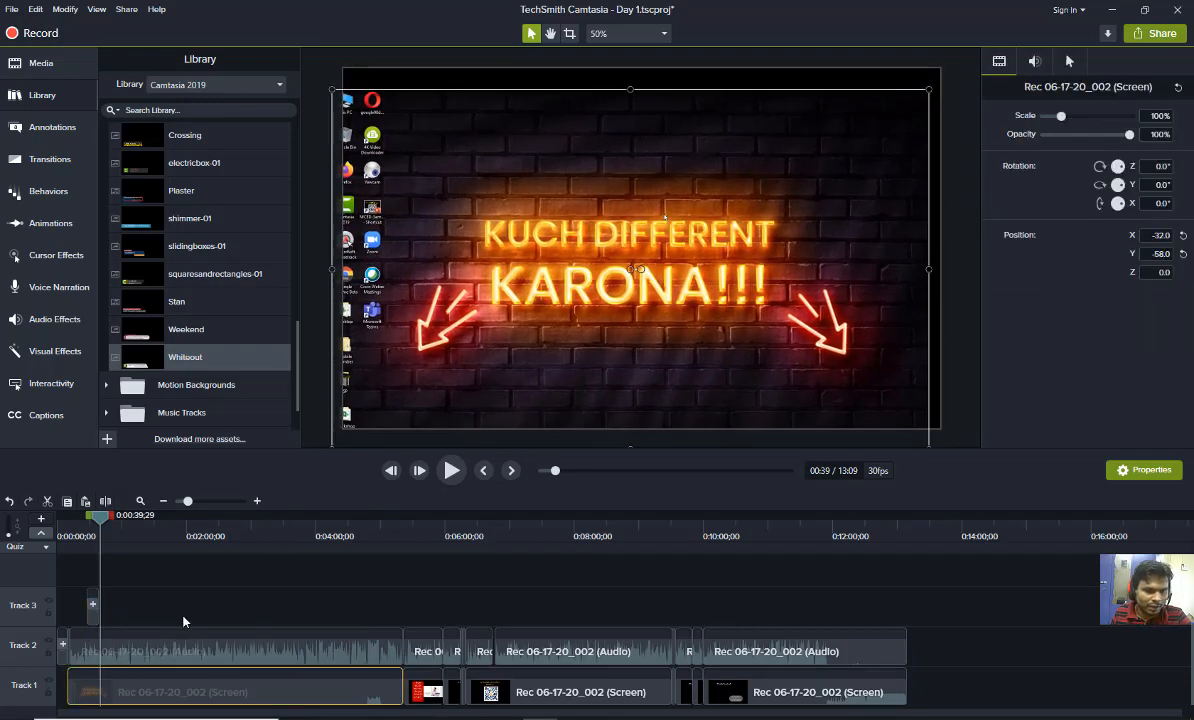
drag(98, 521, 83, 521)
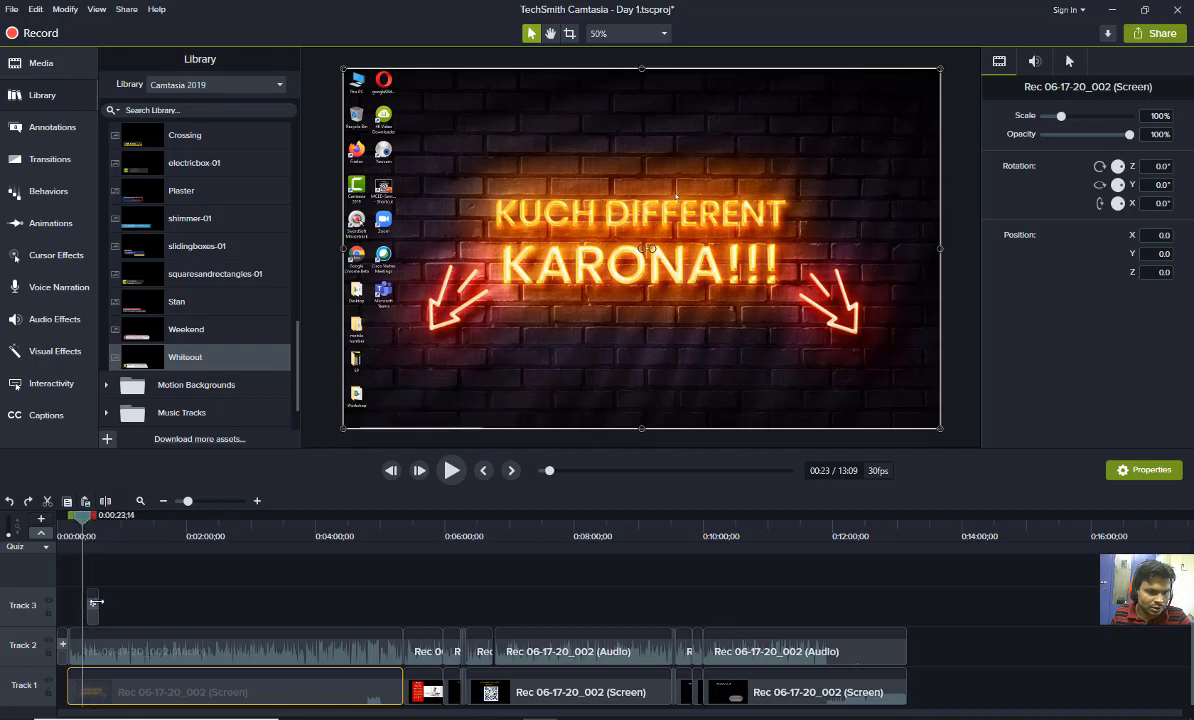
click(92, 605)
click(494, 359)
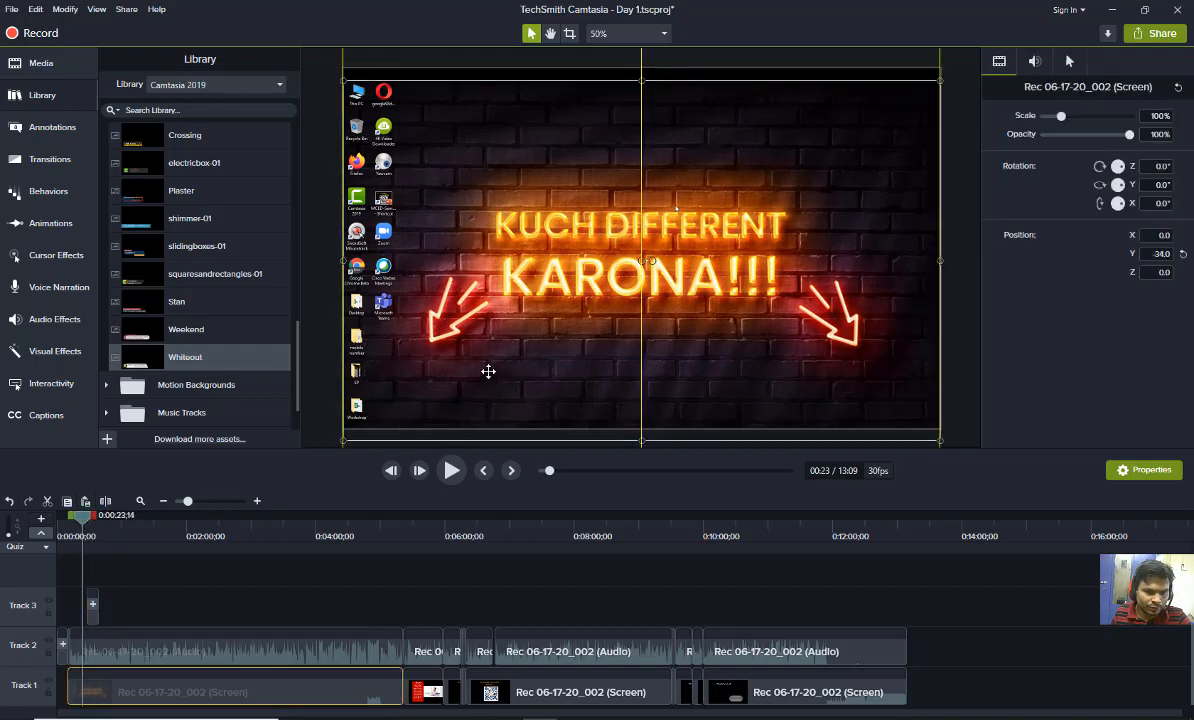
Scale the Whiteout lower third down slightly on the canvas and undo the accidental shift of the screen recording
click(256, 501)
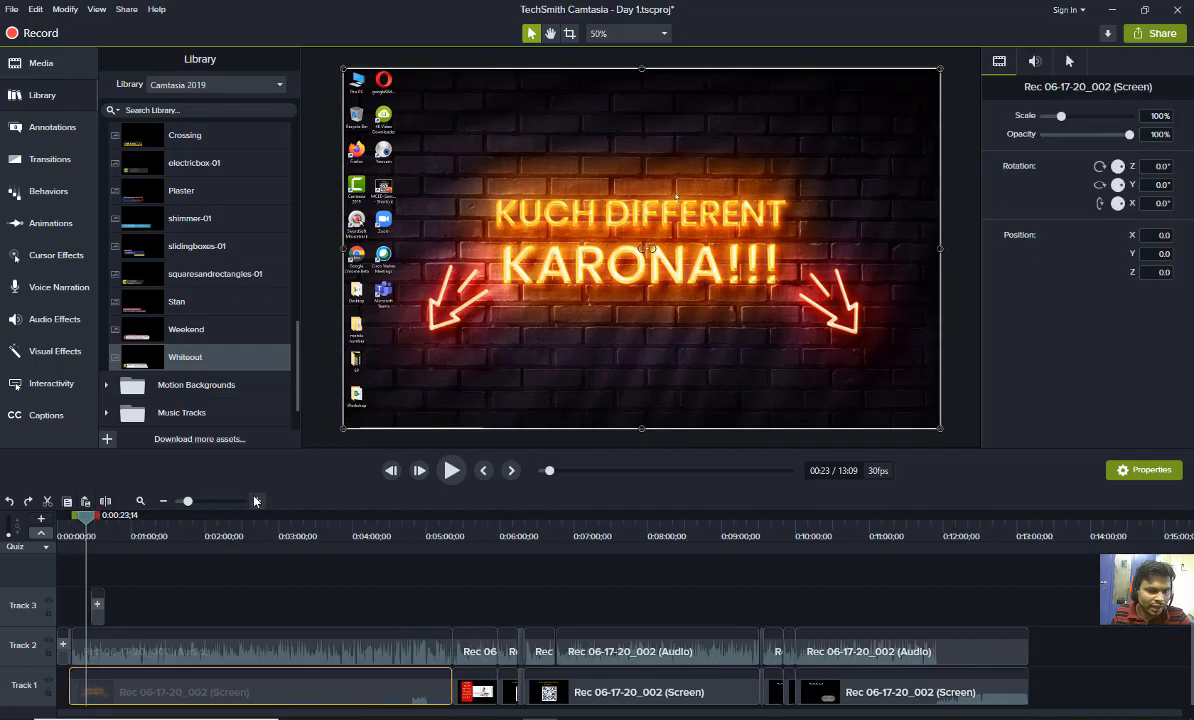
click(564, 344)
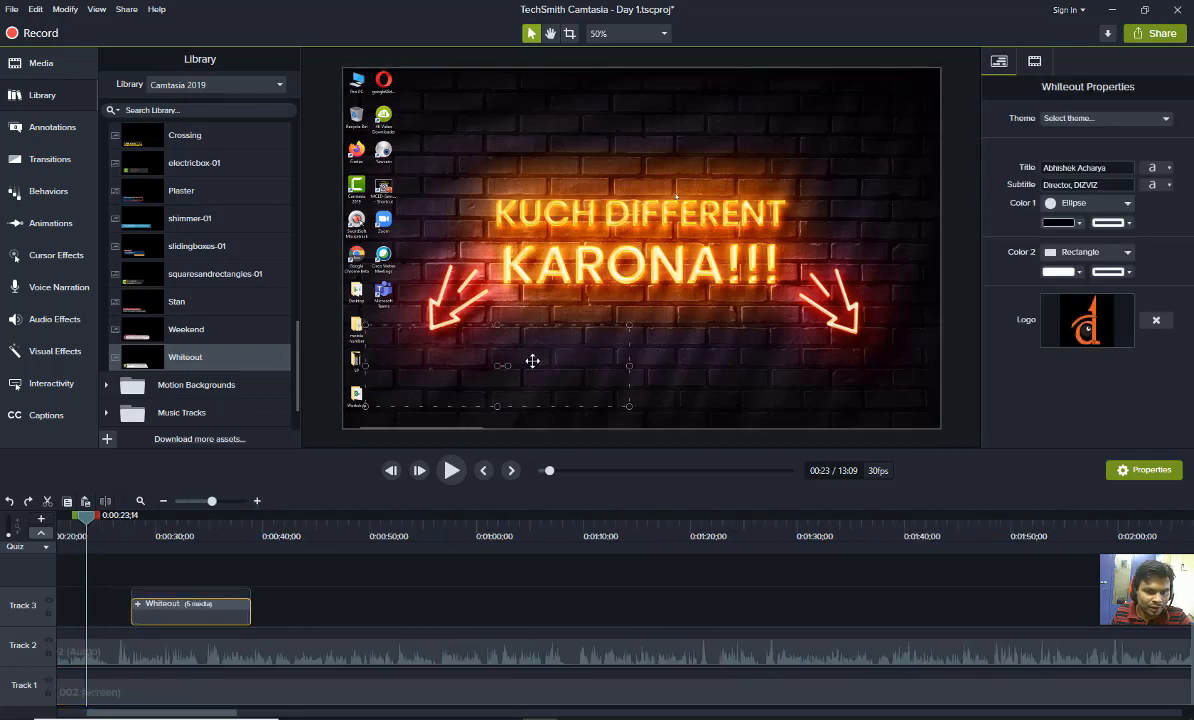
click(532, 361)
click(213, 605)
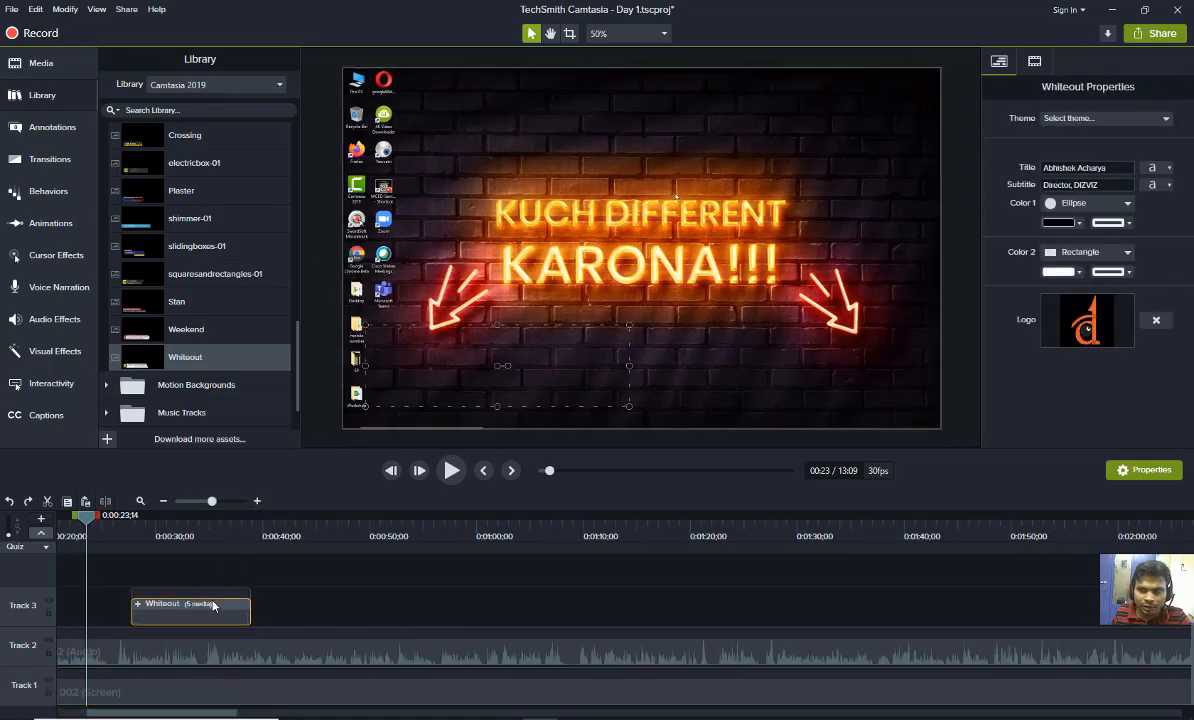
click(1035, 63)
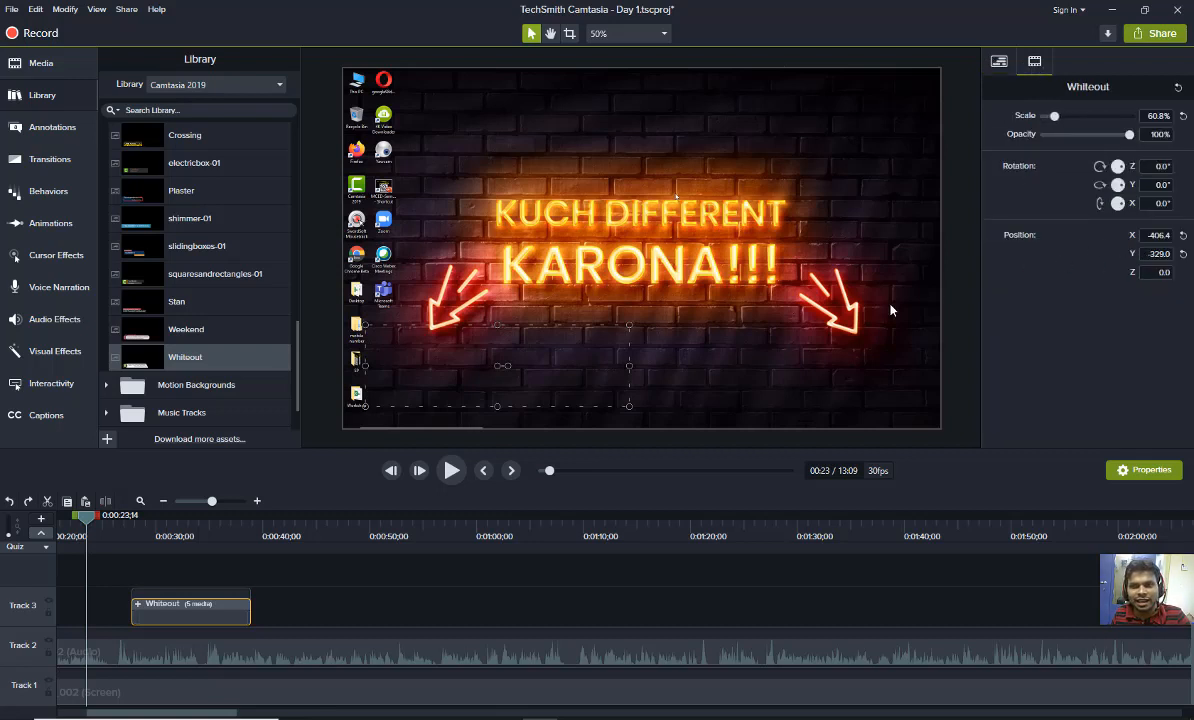
drag(629, 325, 624, 381)
key(ctrl+z)
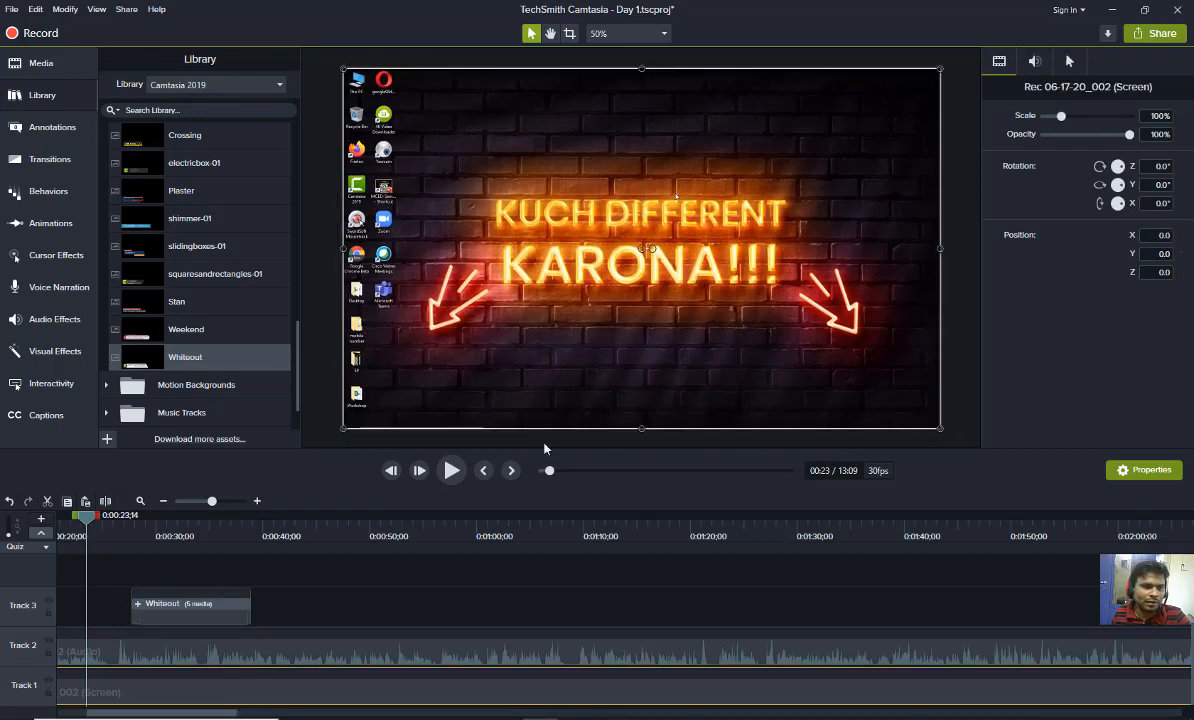
Lock Track 1 and Track 2 and reposition the Whiteout lower third slightly inside the frame's lower-left corner
click(48, 694)
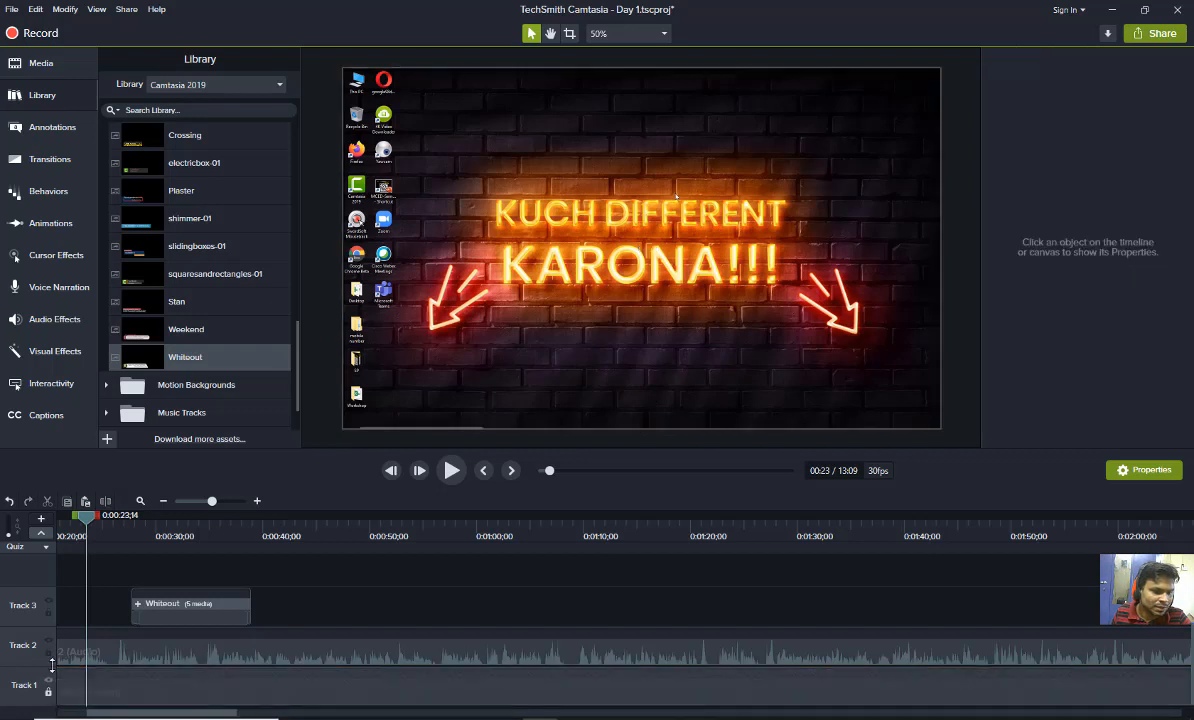
click(48, 652)
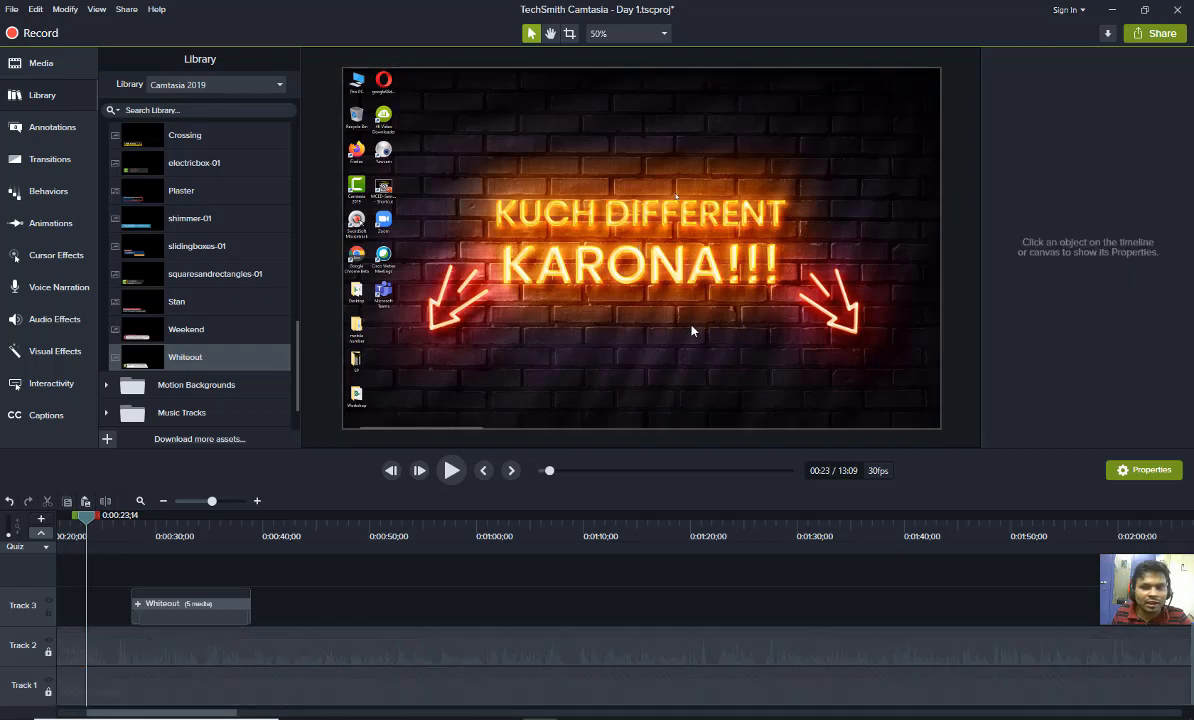
click(200, 612)
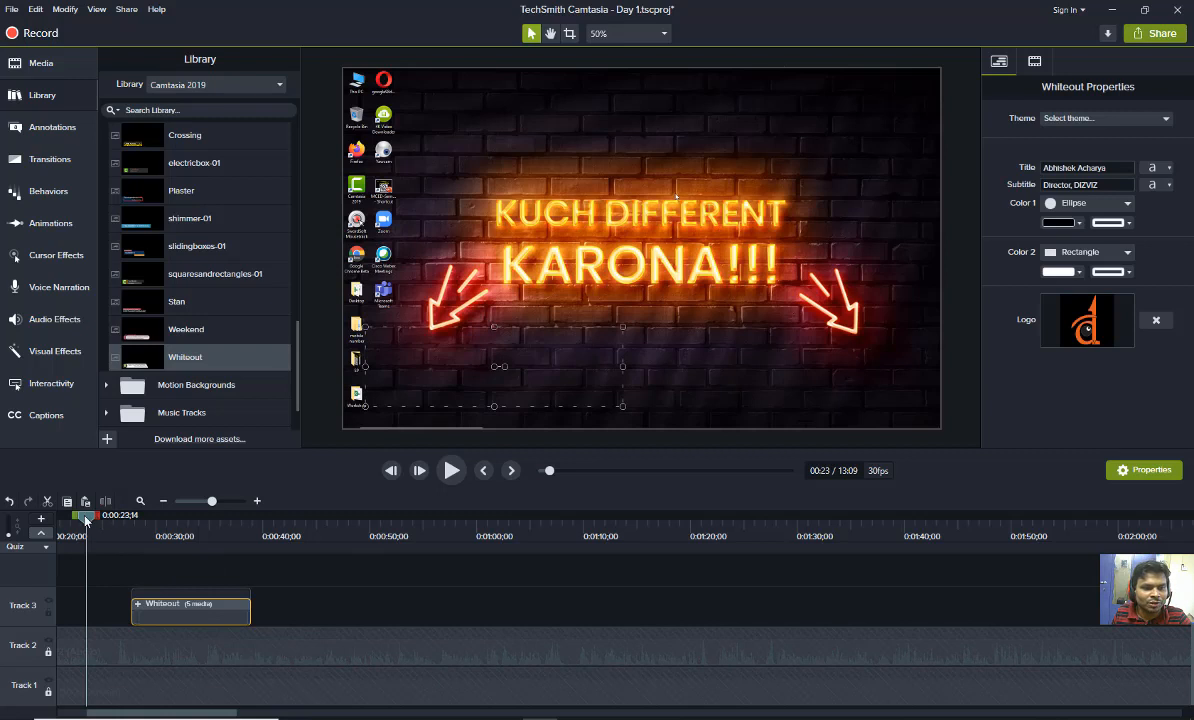
drag(447, 384, 425, 406)
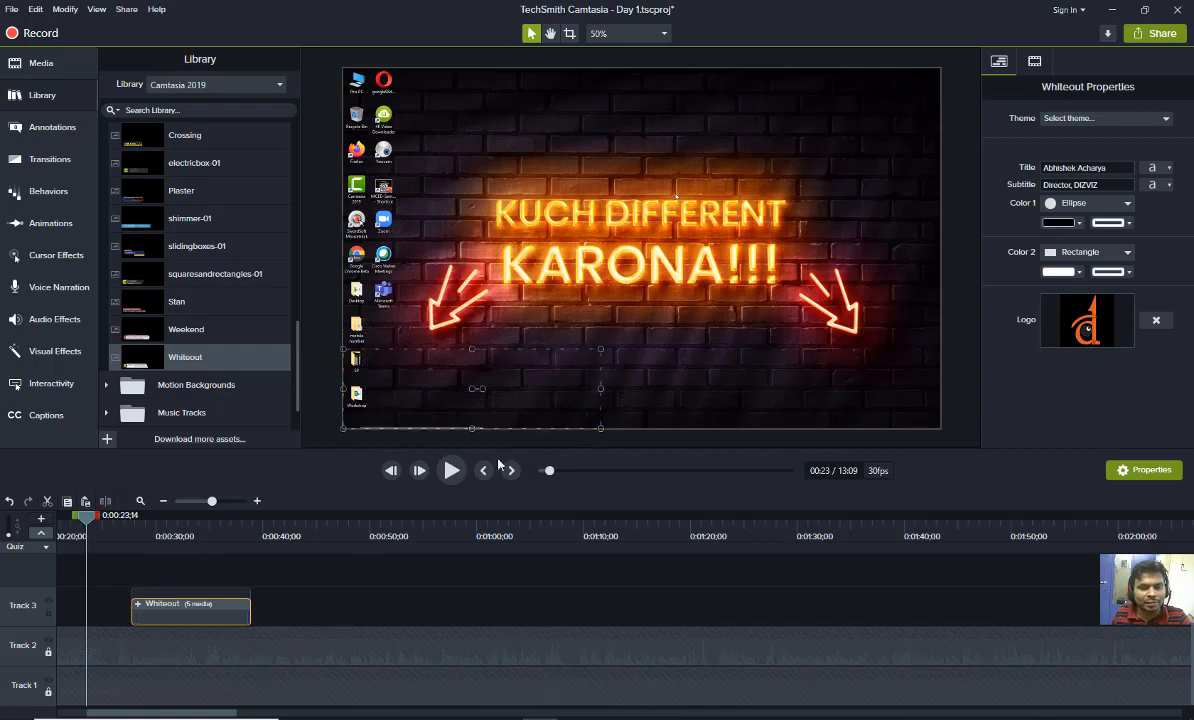
drag(117, 526, 223, 515)
drag(421, 380, 449, 358)
Move the Whiteout clip on Track 3 so it starts at about 0:00:32
drag(218, 513, 512, 514)
click(409, 550)
drag(166, 614, 195, 608)
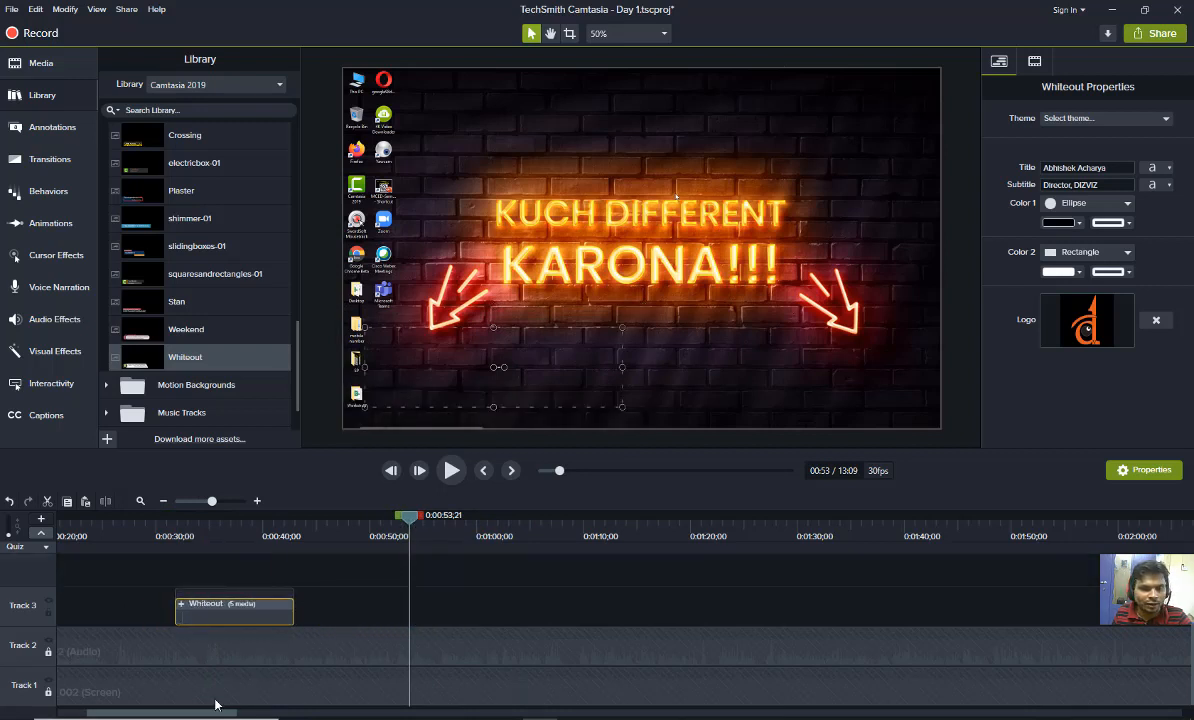
Paste a copy of the Whiteout lower third on Track 3 at 0:03:33;25
click(164, 501)
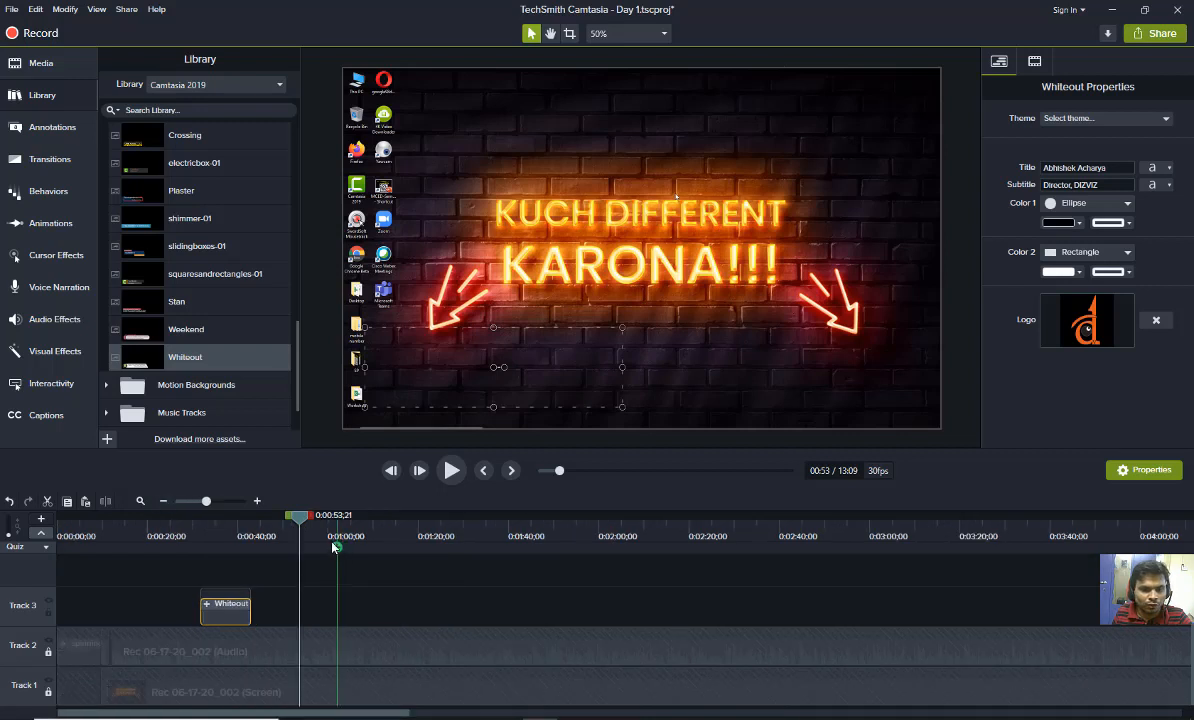
click(893, 570)
drag(893, 570, 1020, 575)
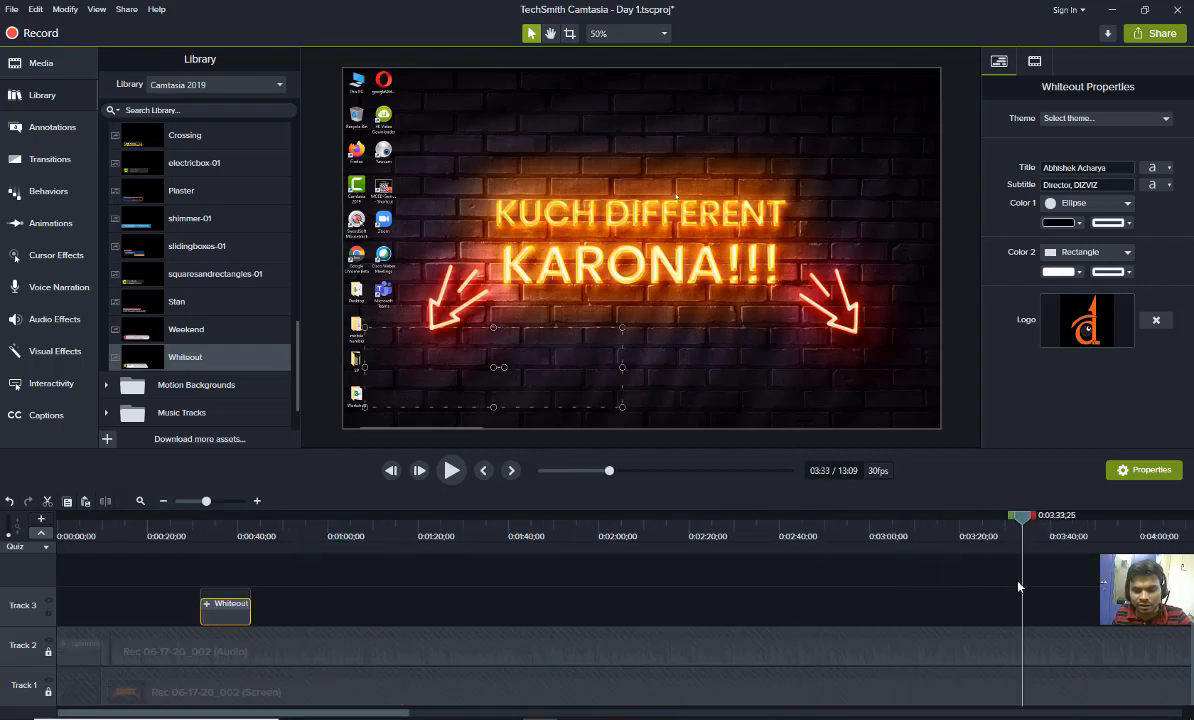
key(ctrl+v)
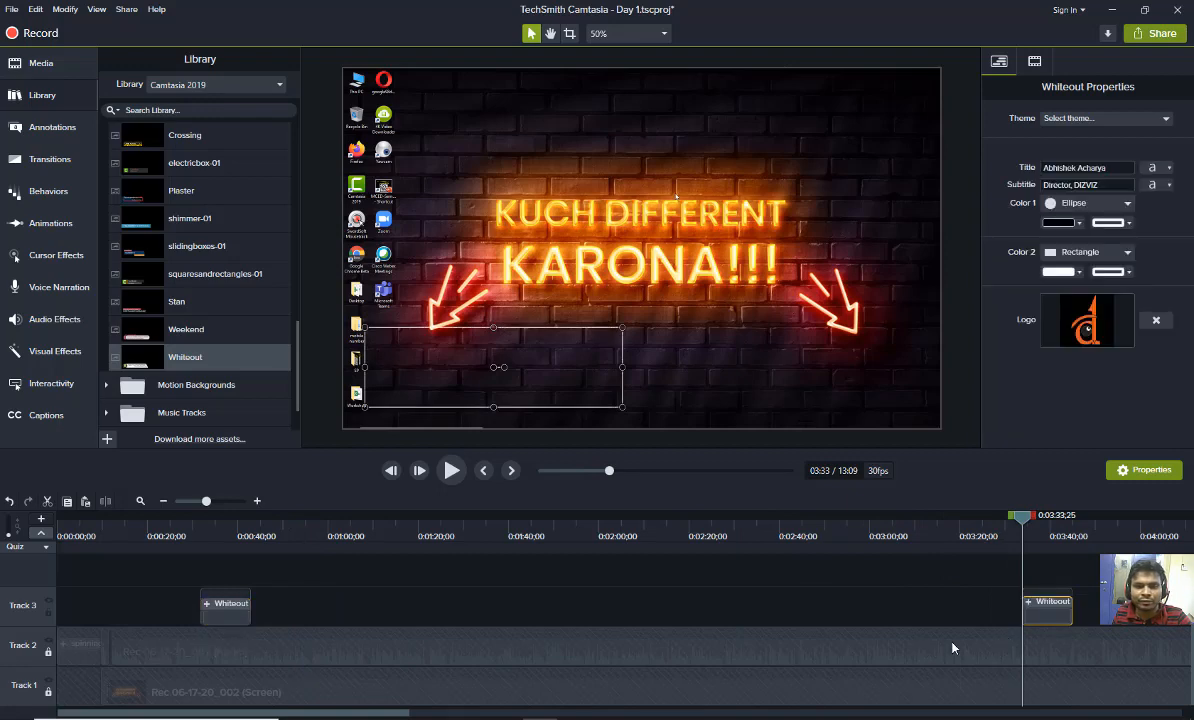
Paste another copy of the Whiteout lower third on Track 3 at 0:06:23;19
click(165, 502)
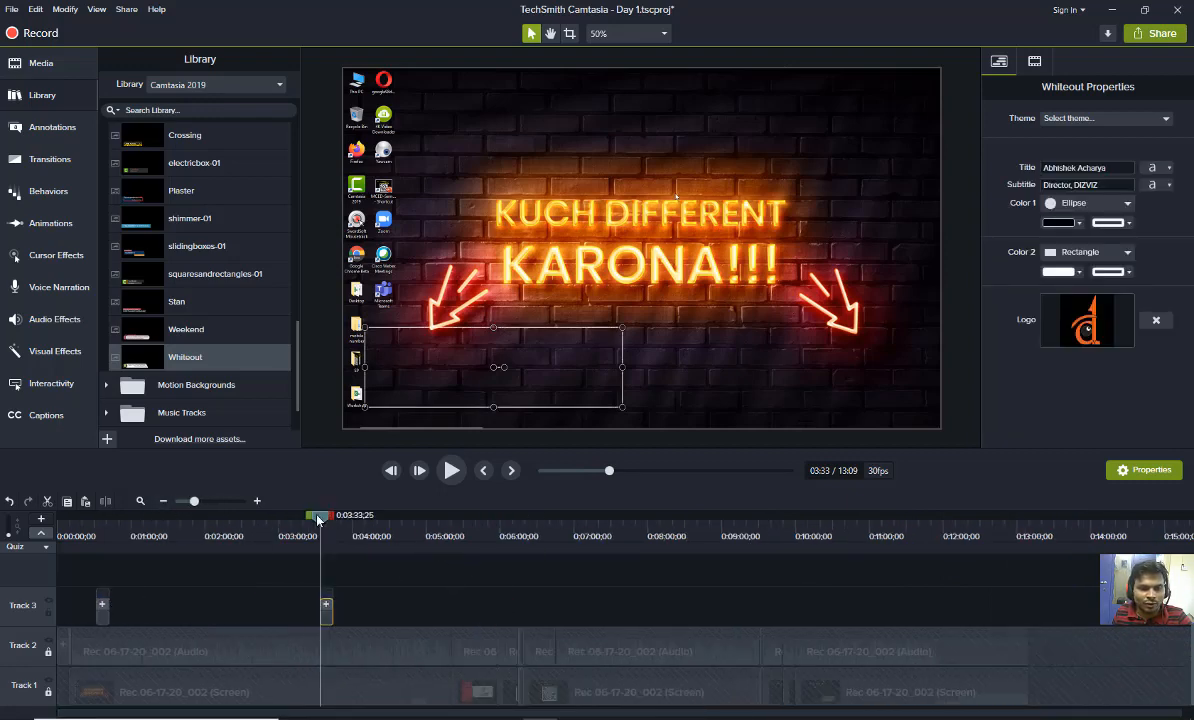
drag(318, 519, 525, 548)
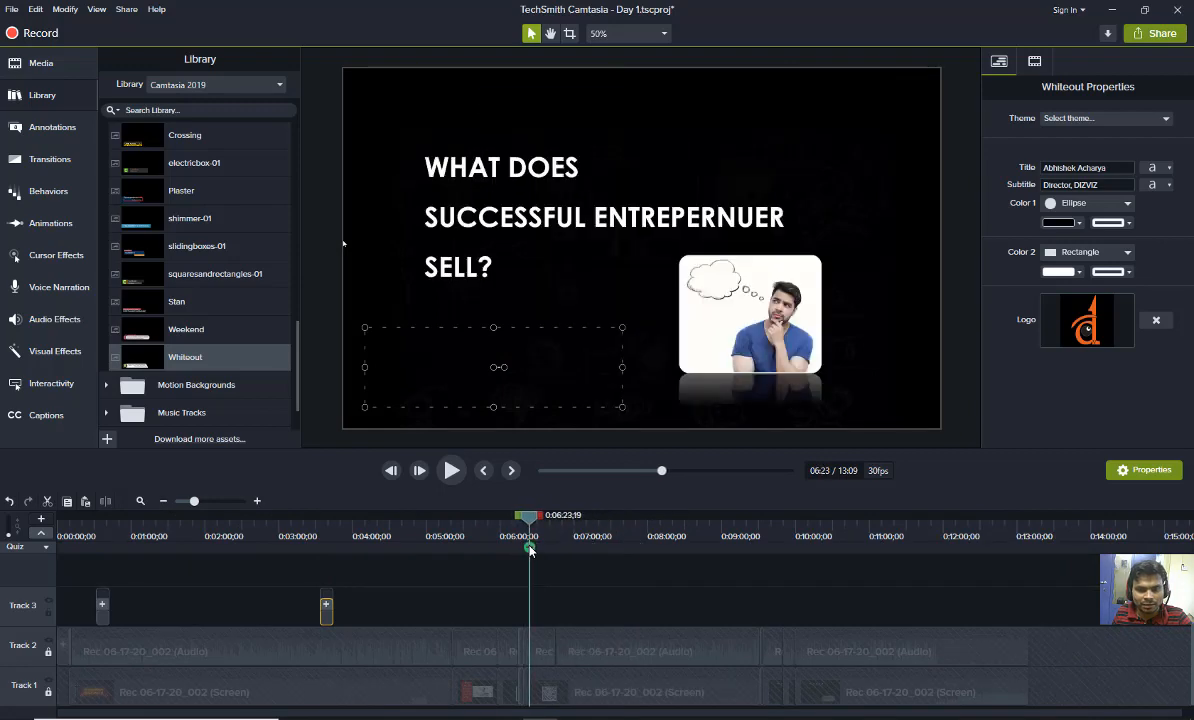
key(ctrl+v)
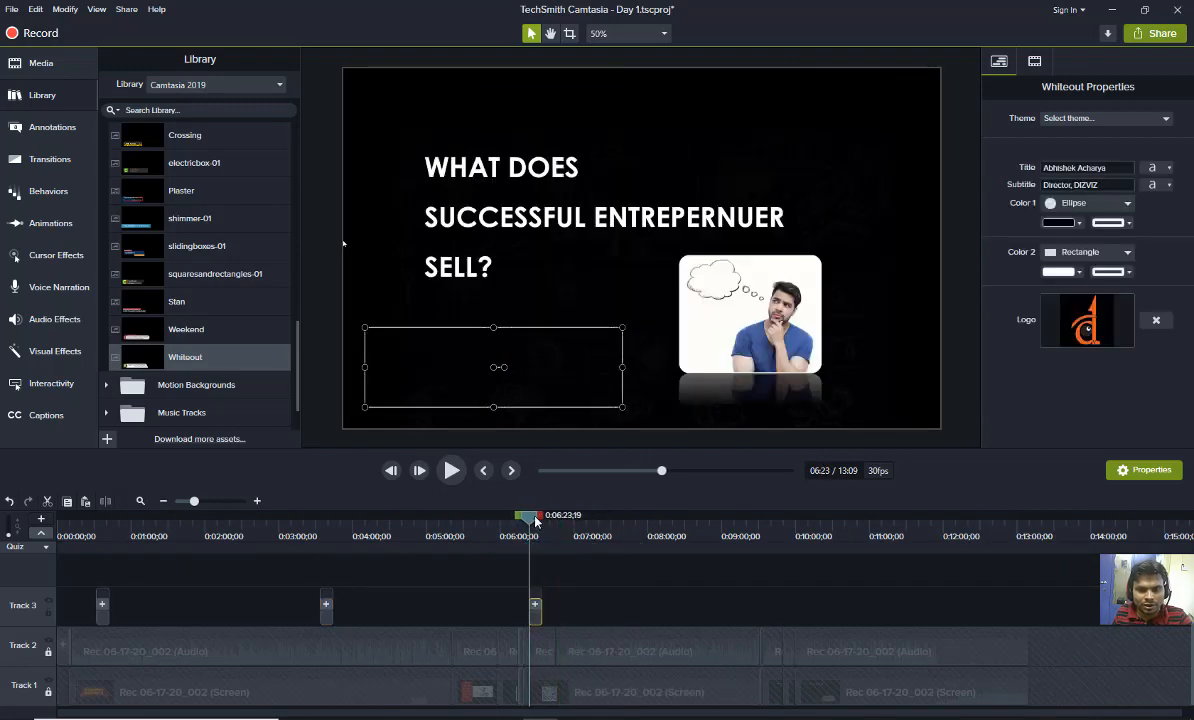
Paste a further Whiteout copy on Track 3 at 0:09:10;17 and shift it to start at about 0:09:31
drag(520, 519, 733, 565)
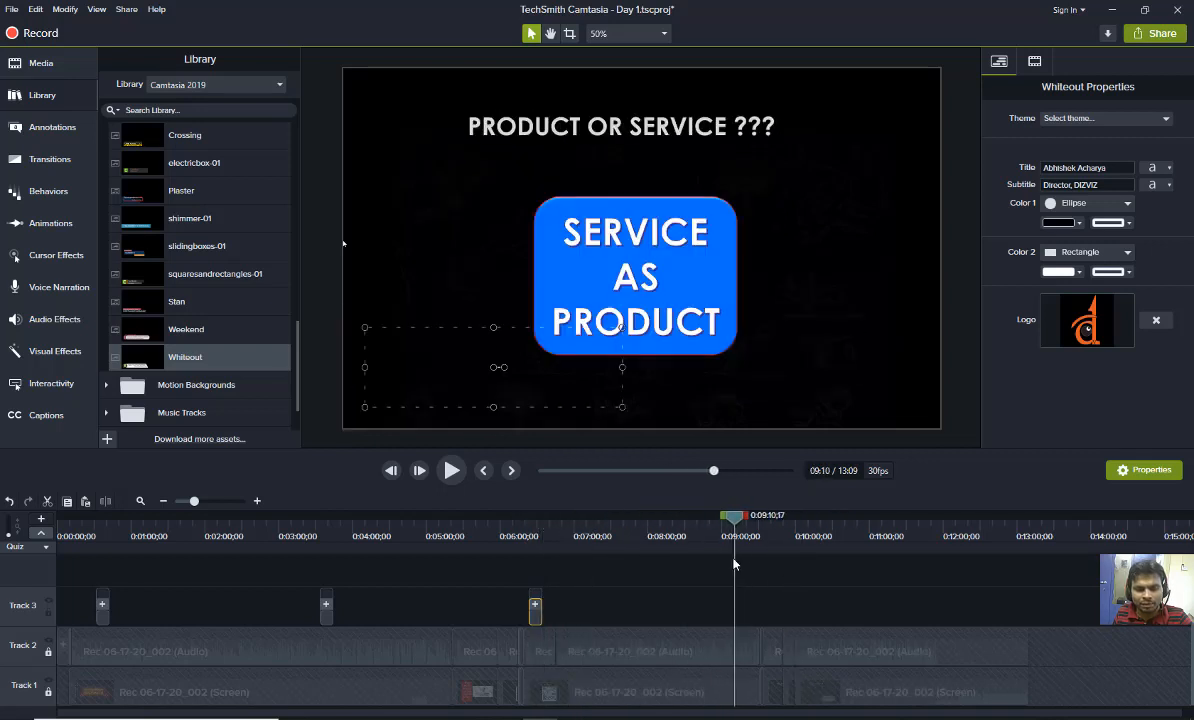
key(ctrl+v)
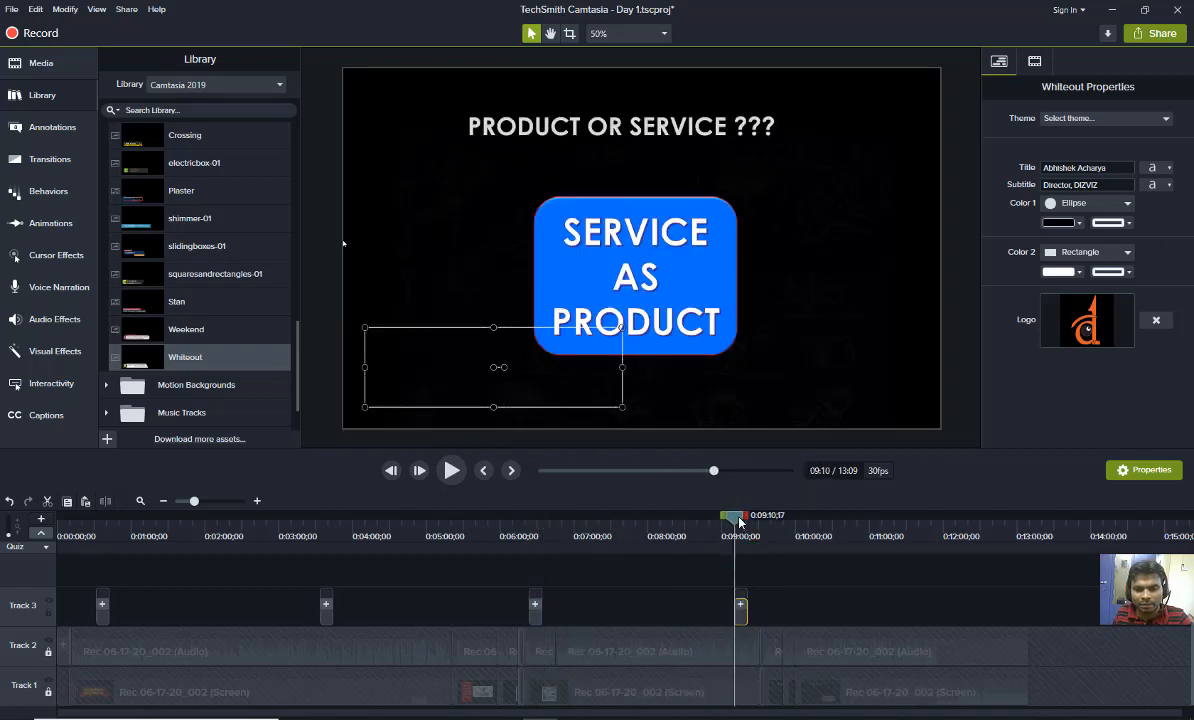
click(787, 527)
drag(810, 532, 857, 575)
drag(739, 618, 766, 617)
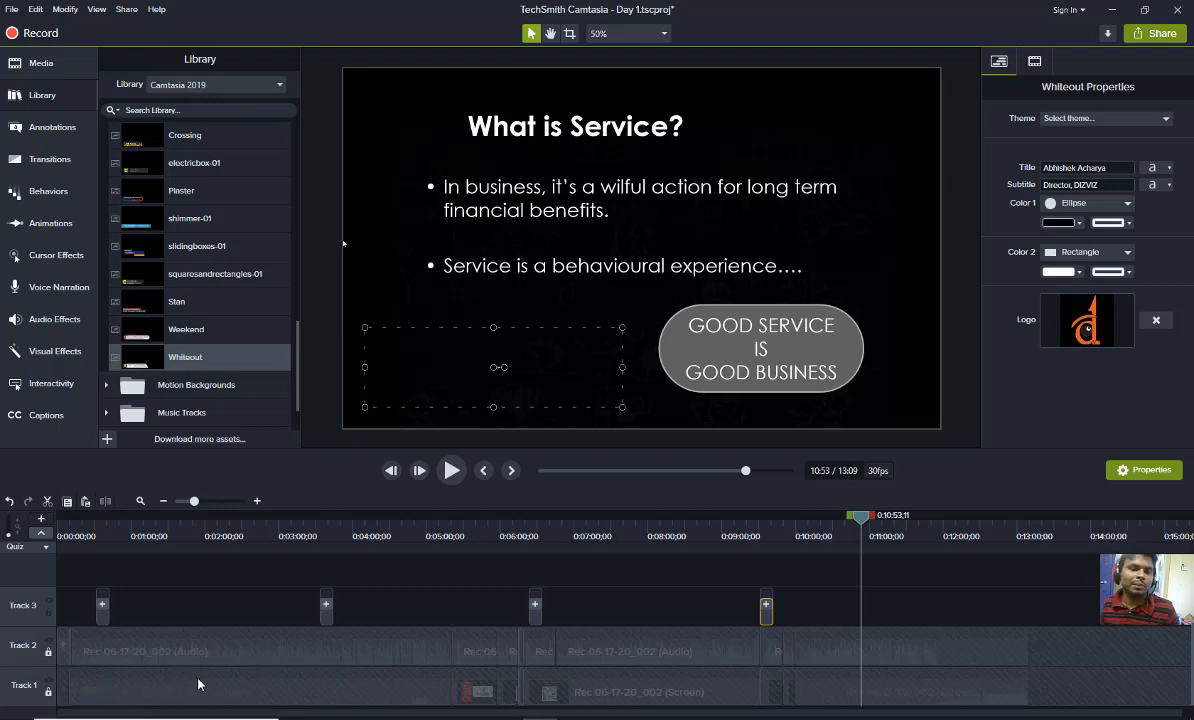
Preview the video from the beginning up to 0:00:05;08 and unlock Track 2 and Track 1
drag(857, 520, 3, 530)
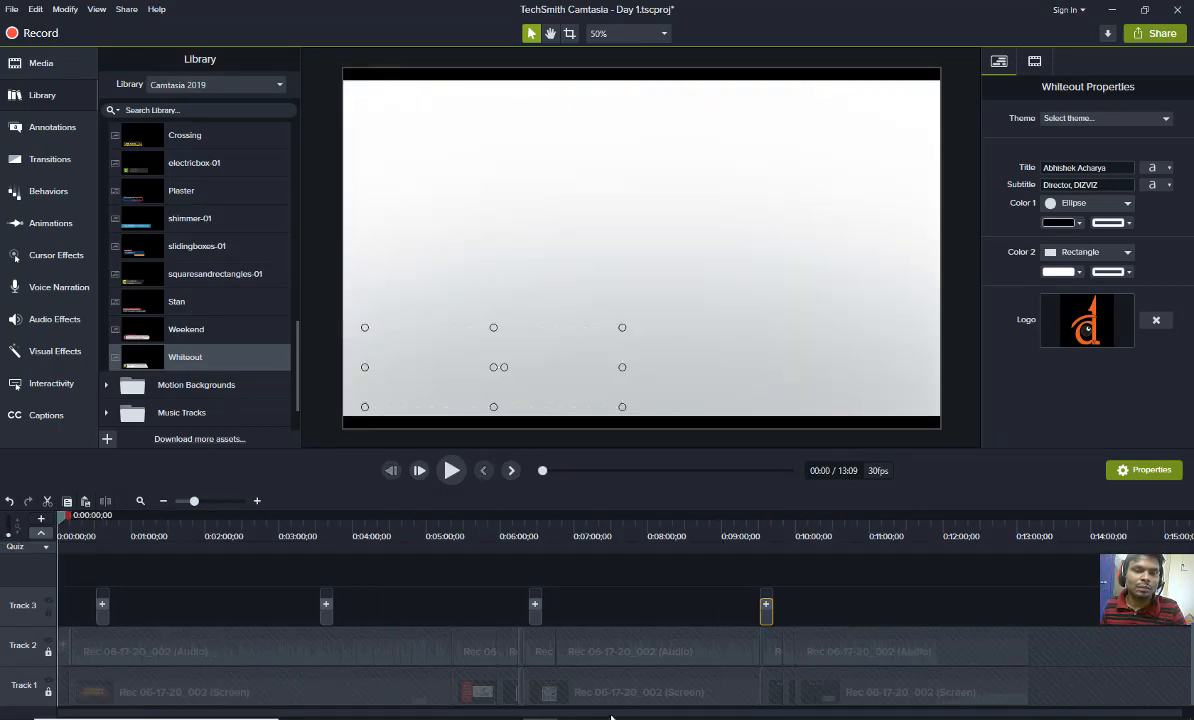
key(space)
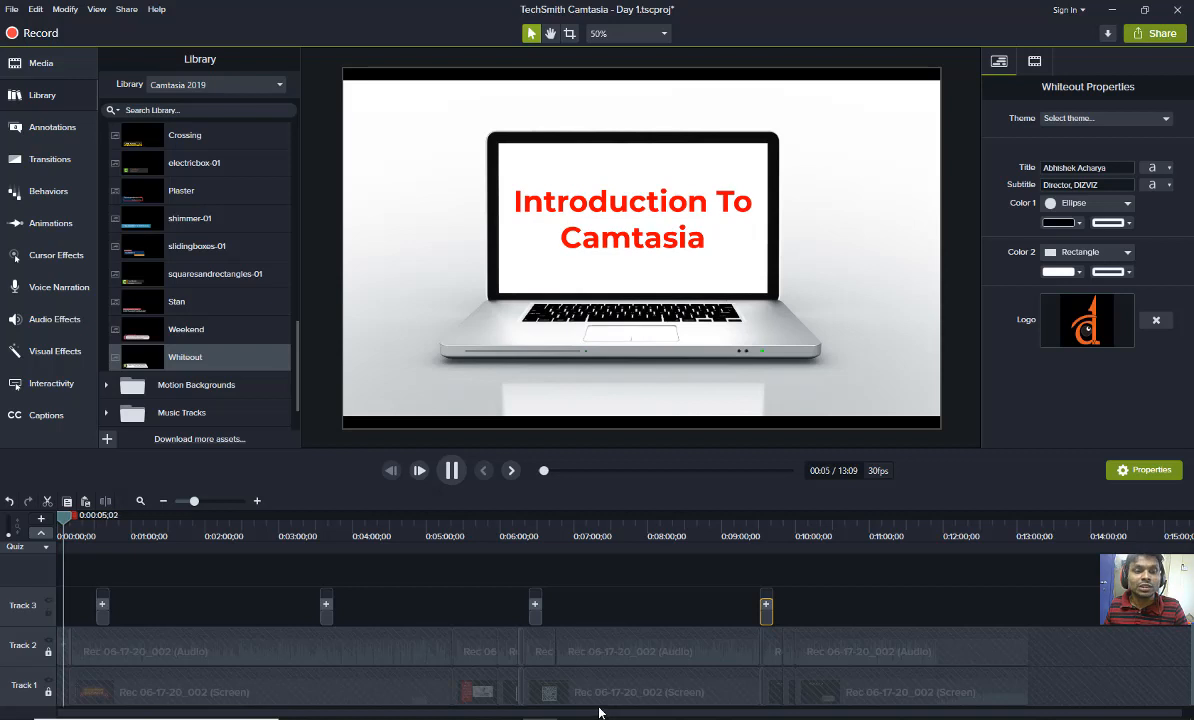
key(space)
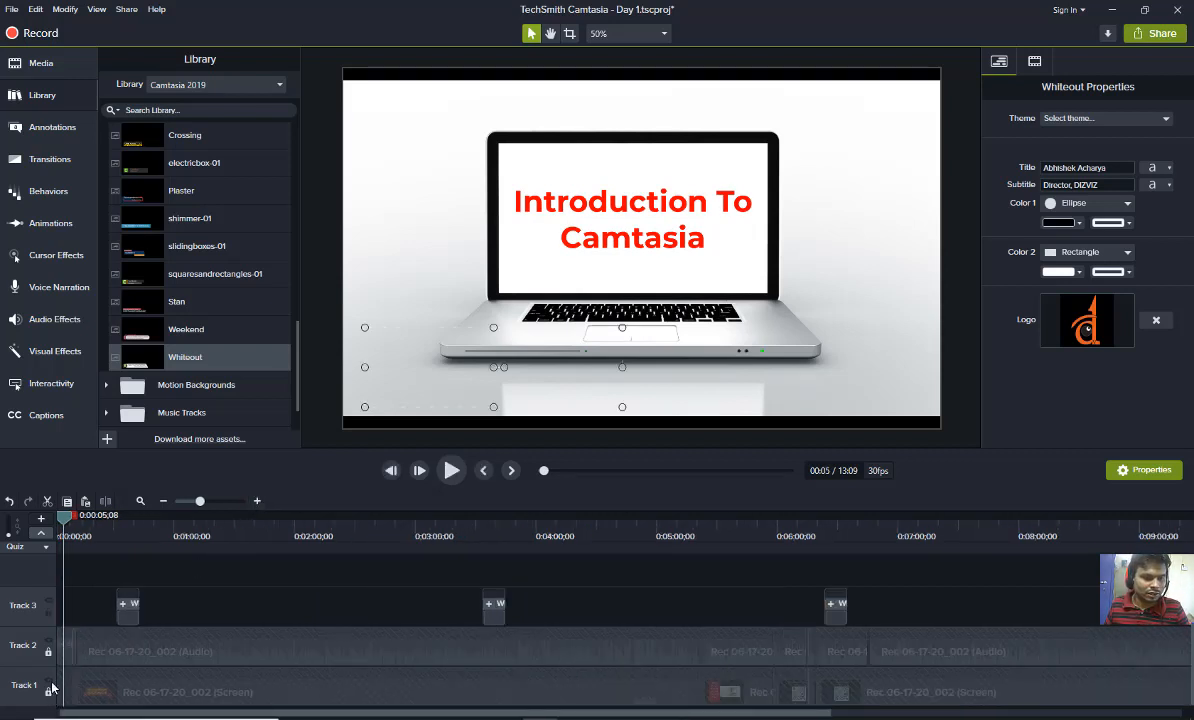
click(48, 652)
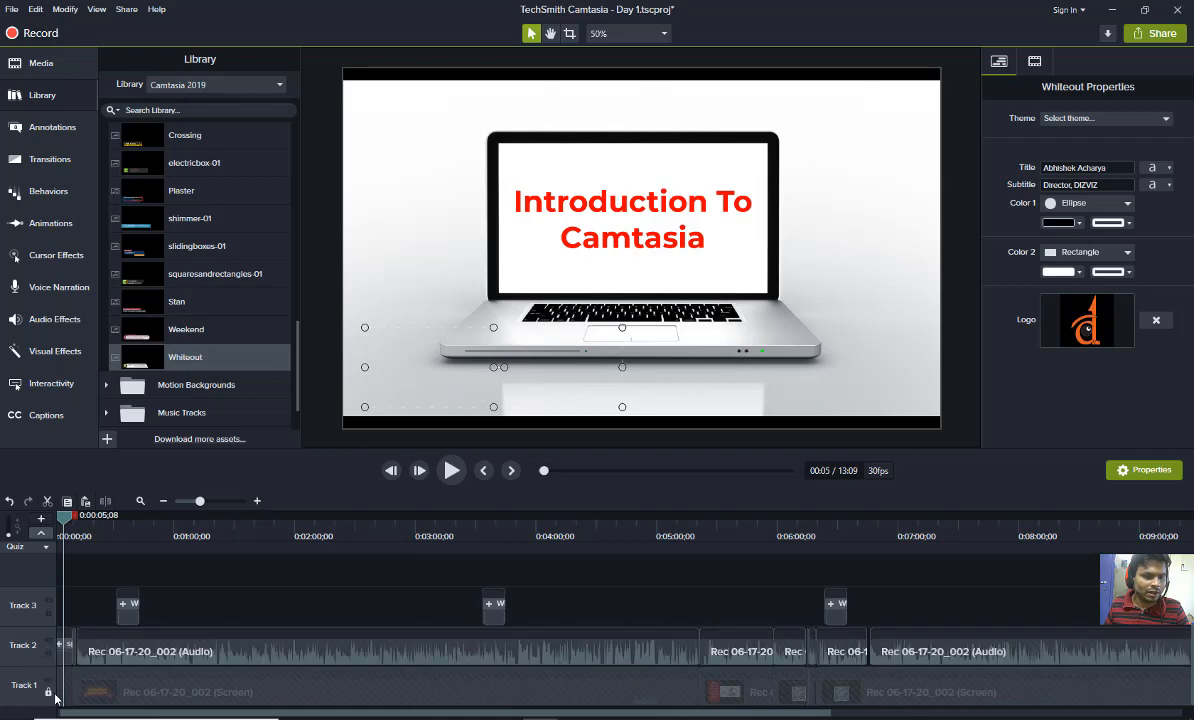
click(49, 692)
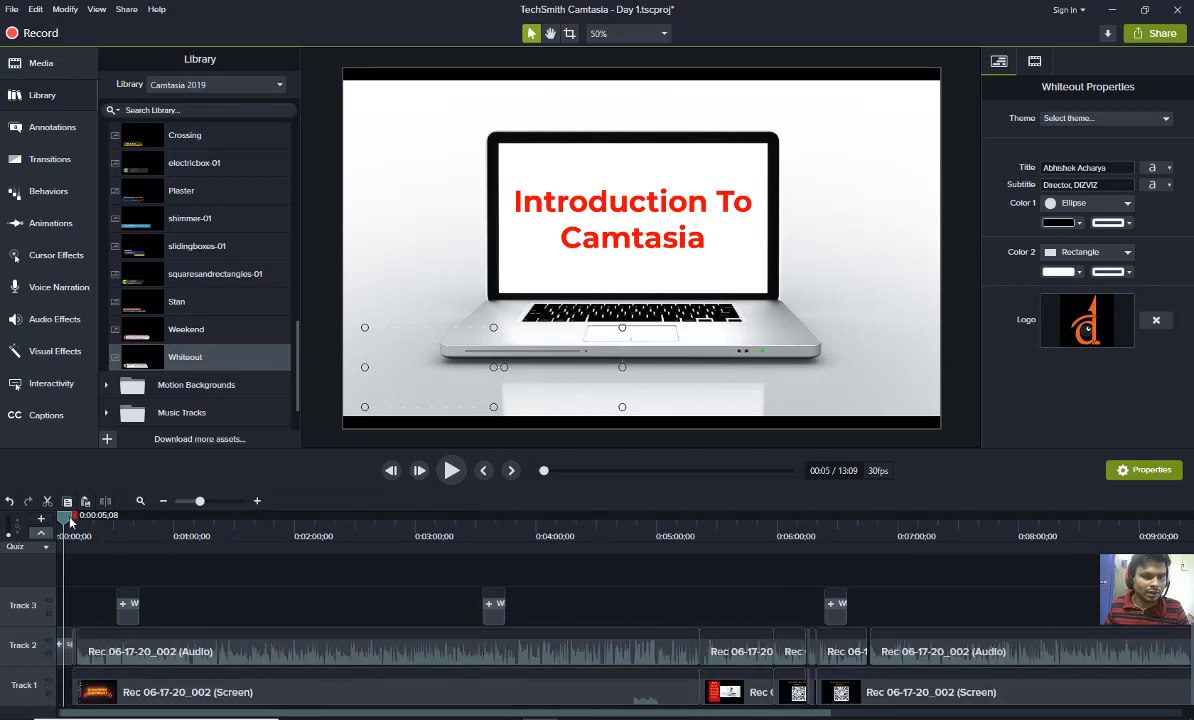
Preview the recording from 0:04:39;02 to 0:04:49;22 to check the sound around the money clip
drag(70, 520, 618, 633)
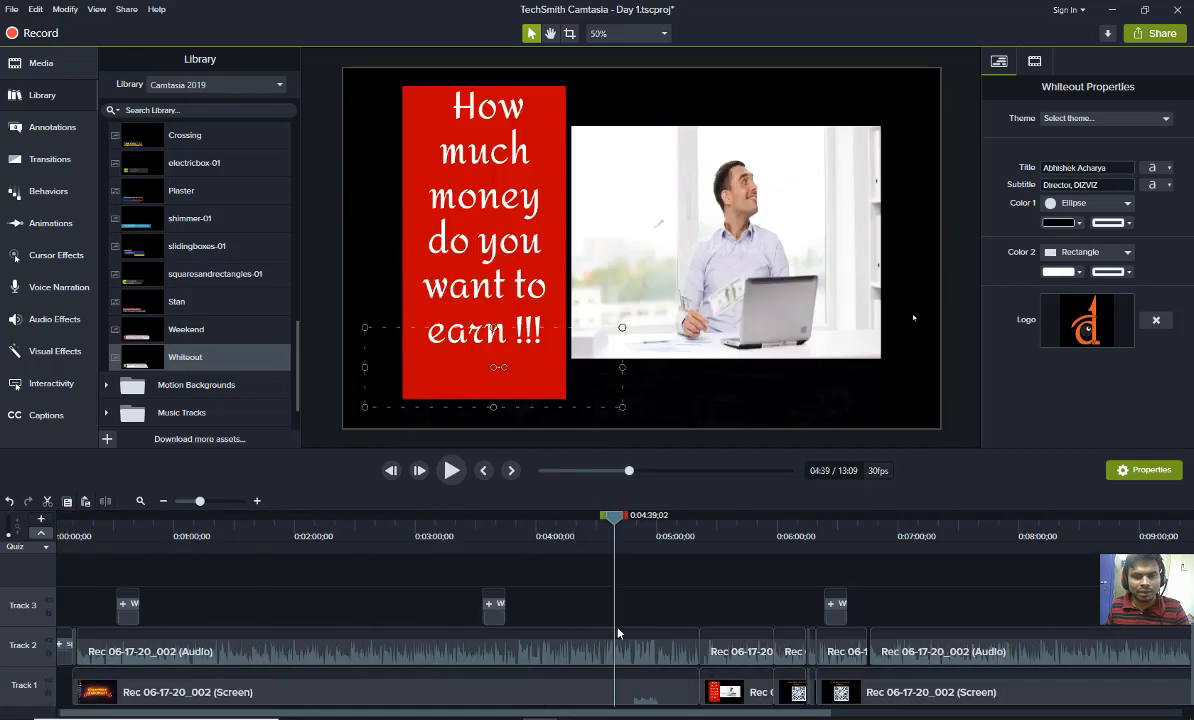
key(space)
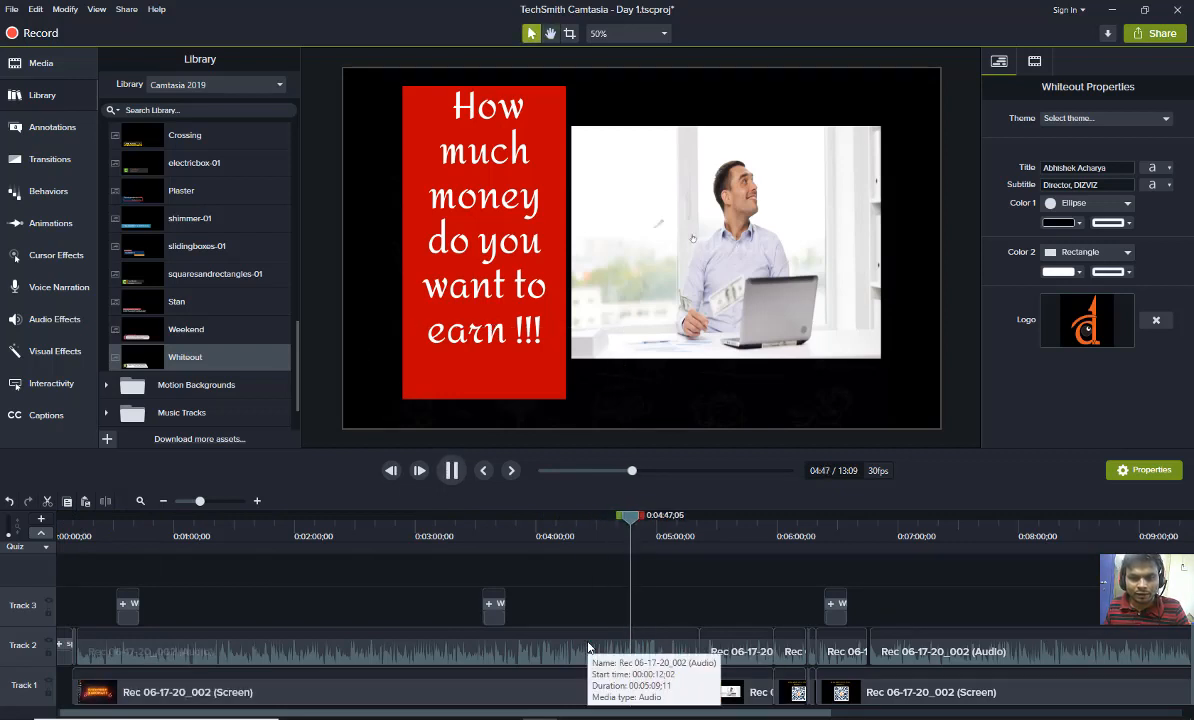
mouse_move(540, 717)
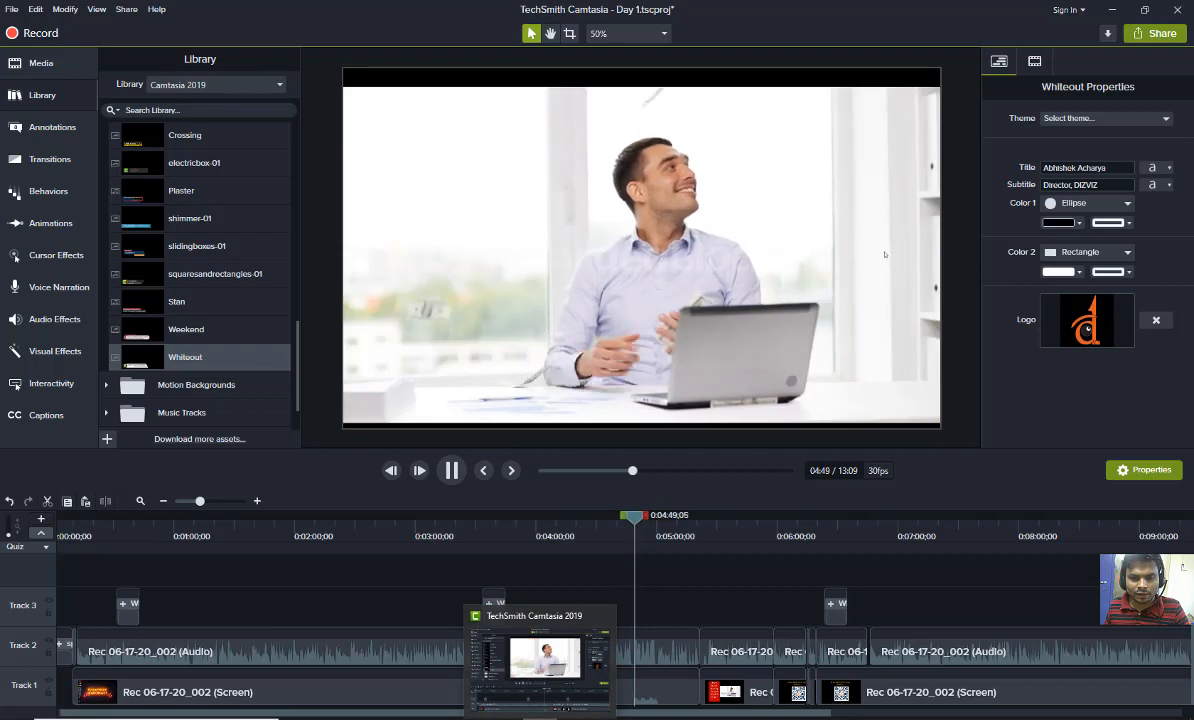
key(space)
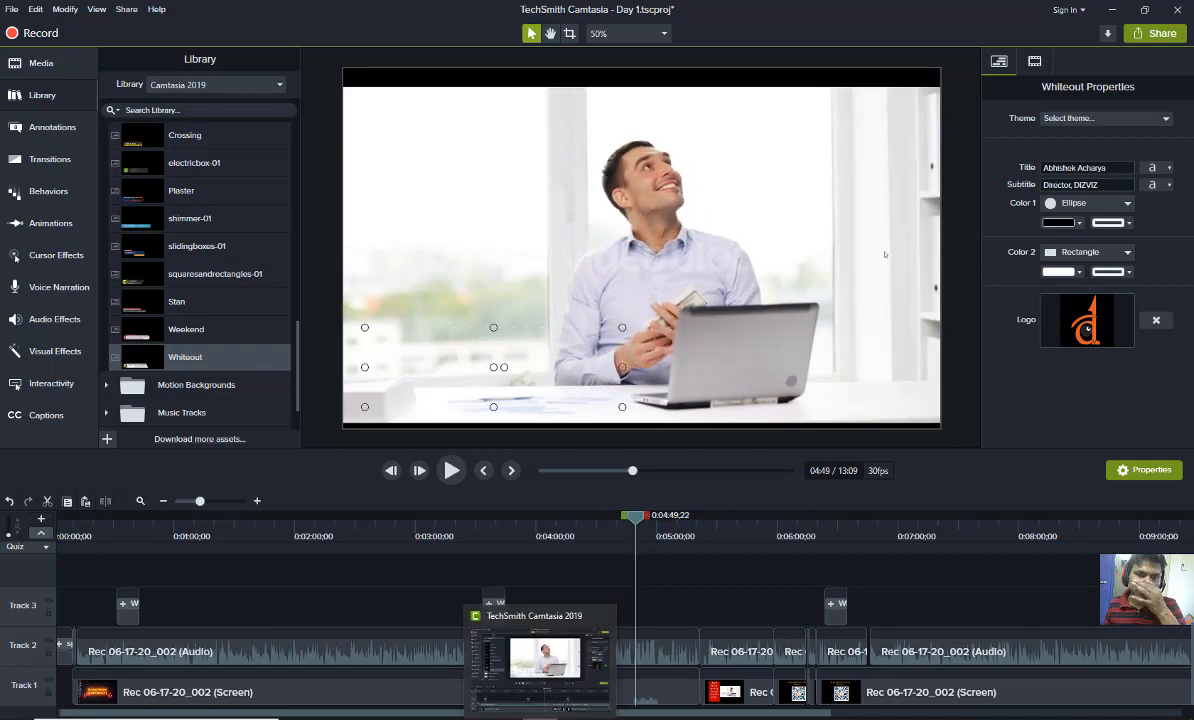
click(257, 501)
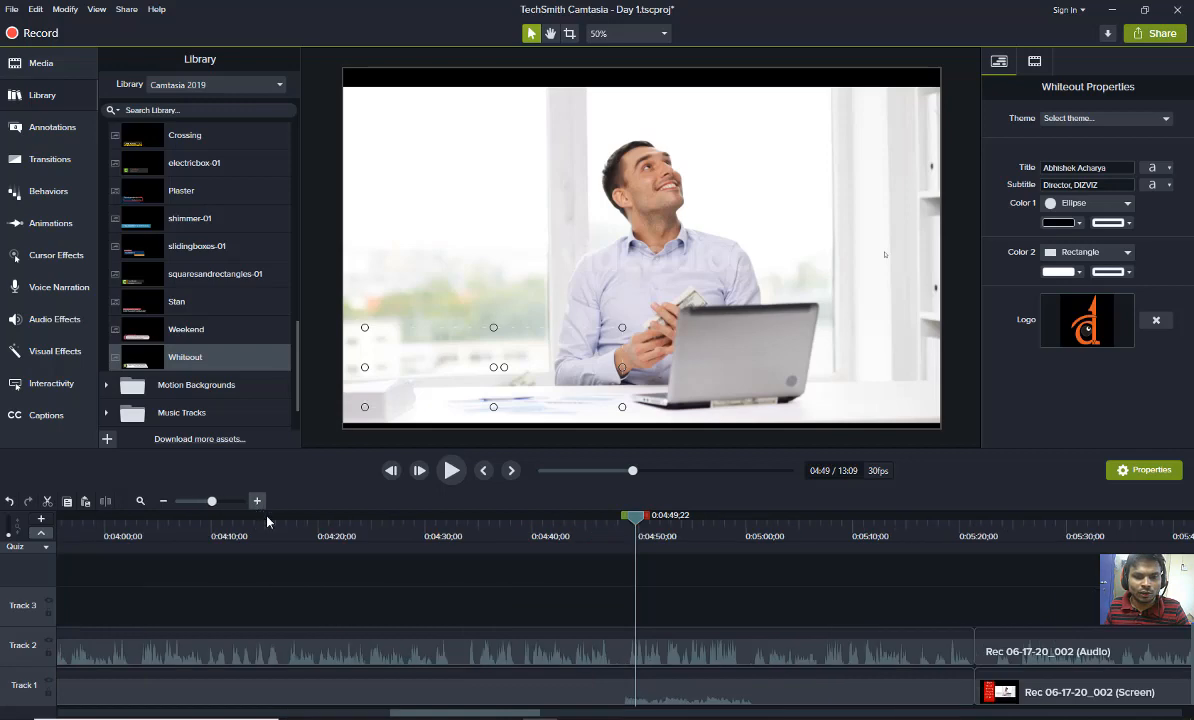
click(676, 703)
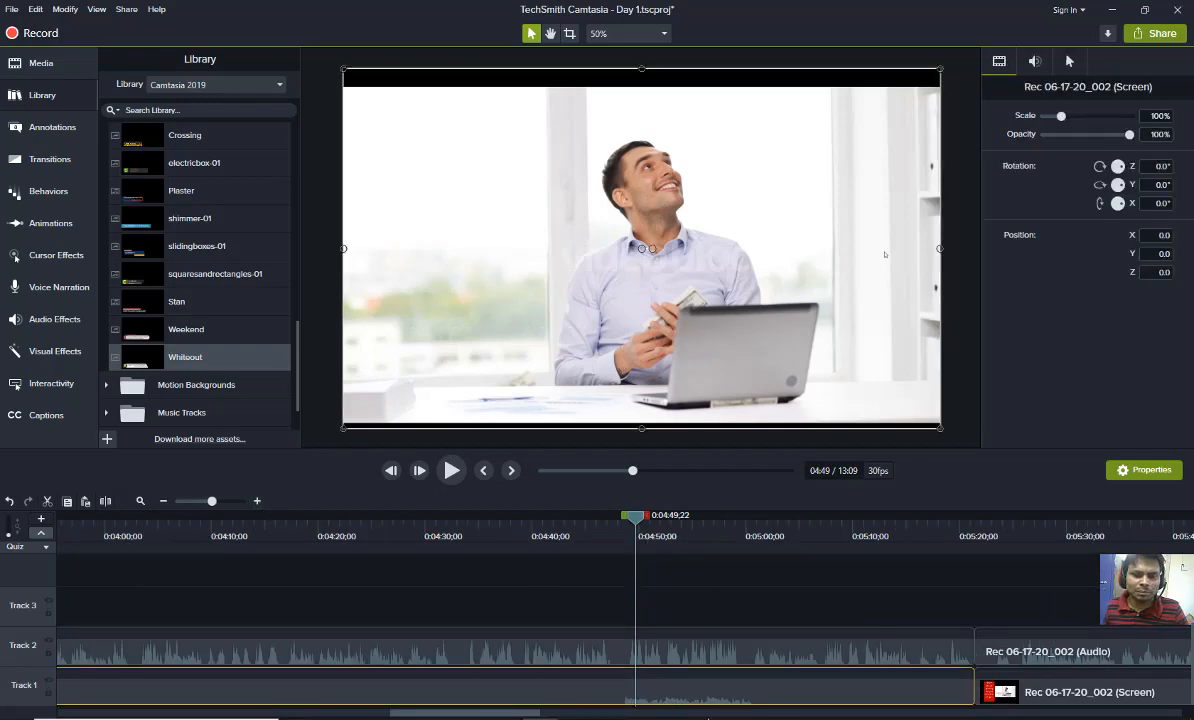
key(ctrl+comma)
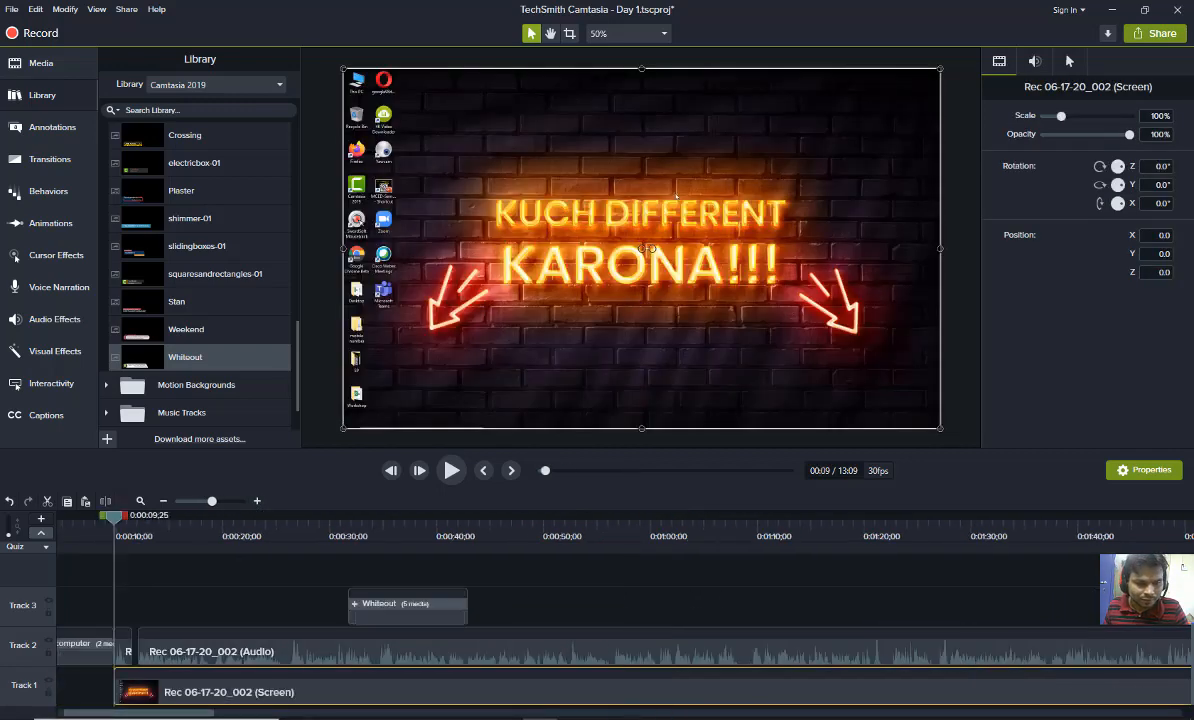
drag(116, 528, 897, 528)
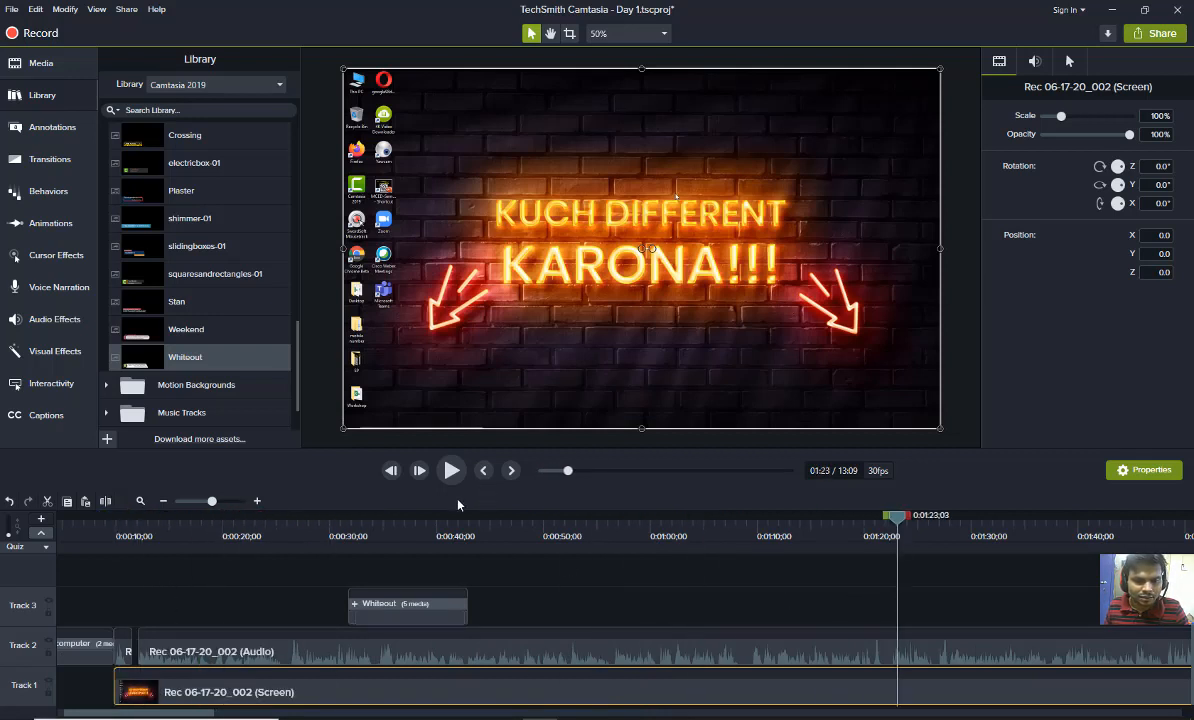
click(164, 501)
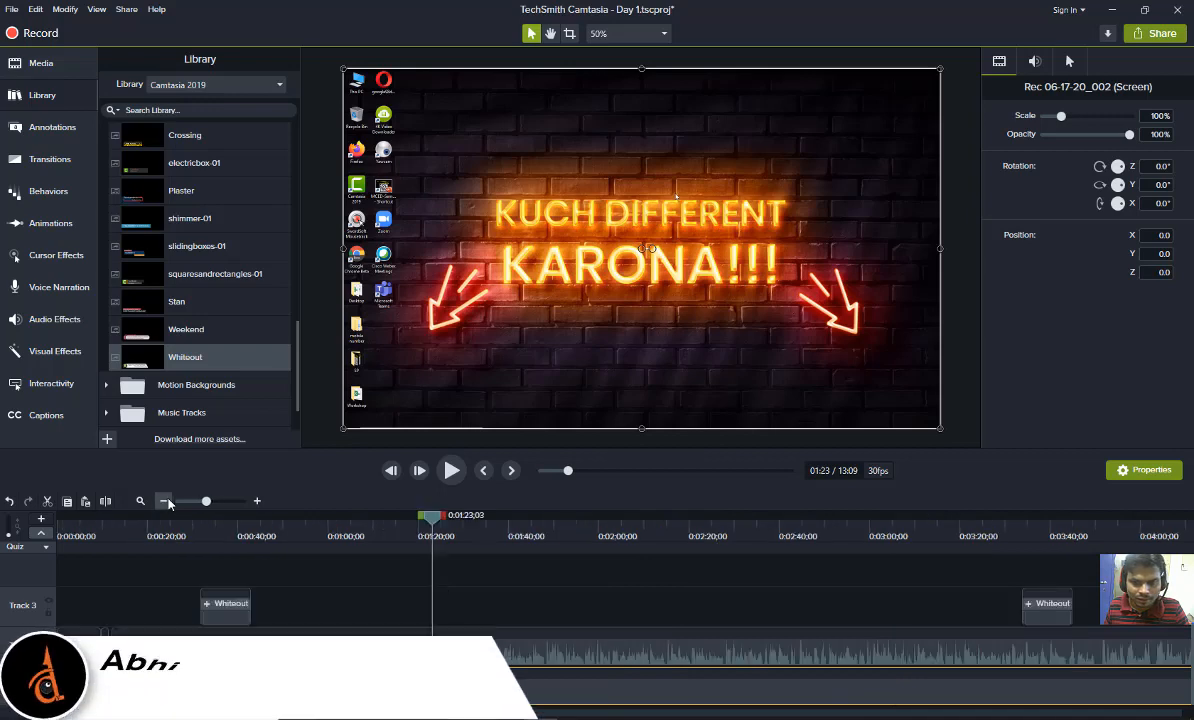
click(164, 501)
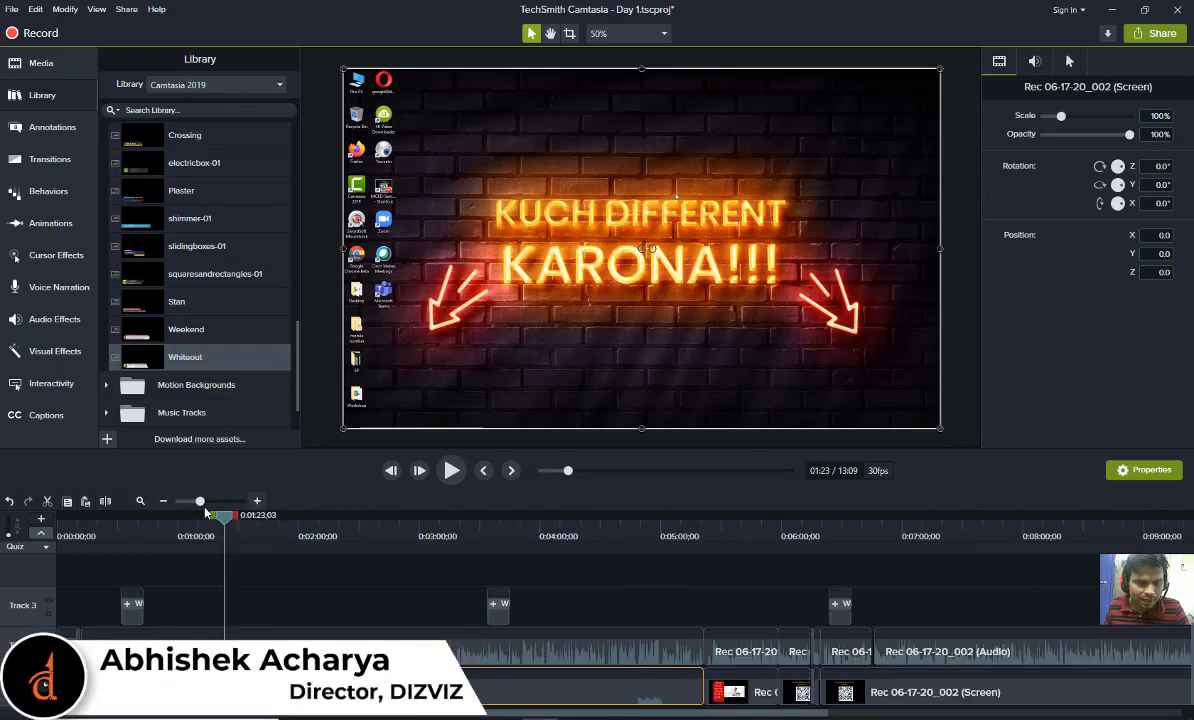
Add two audio points to the first Track 2 audio clip around 0:04:47;15 and 0:04:49;02, and lower the volume from the second point onward
drag(232, 519, 642, 584)
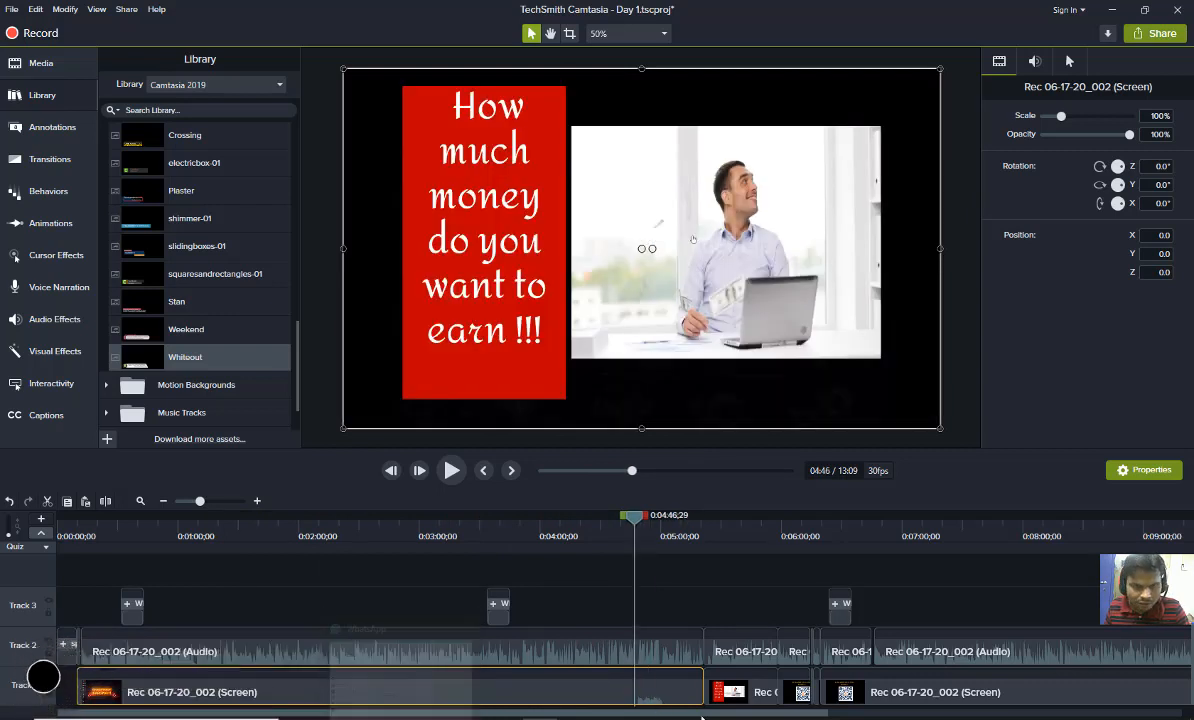
click(662, 663)
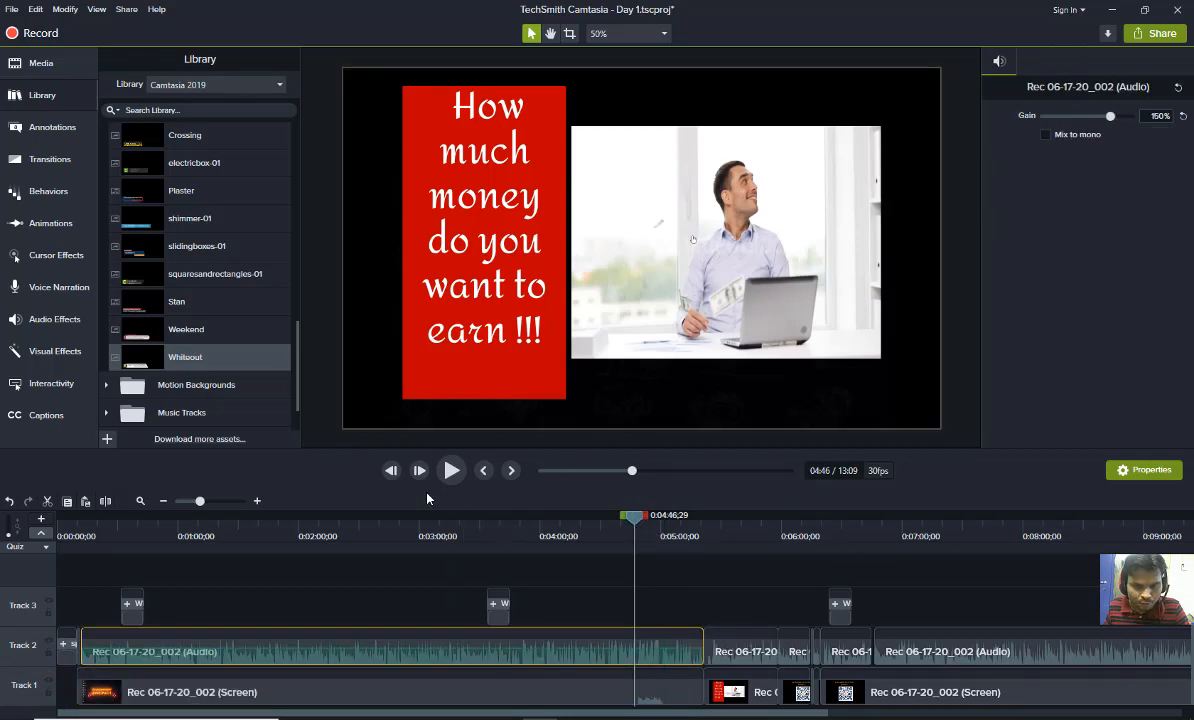
click(258, 501)
drag(240, 501, 210, 502)
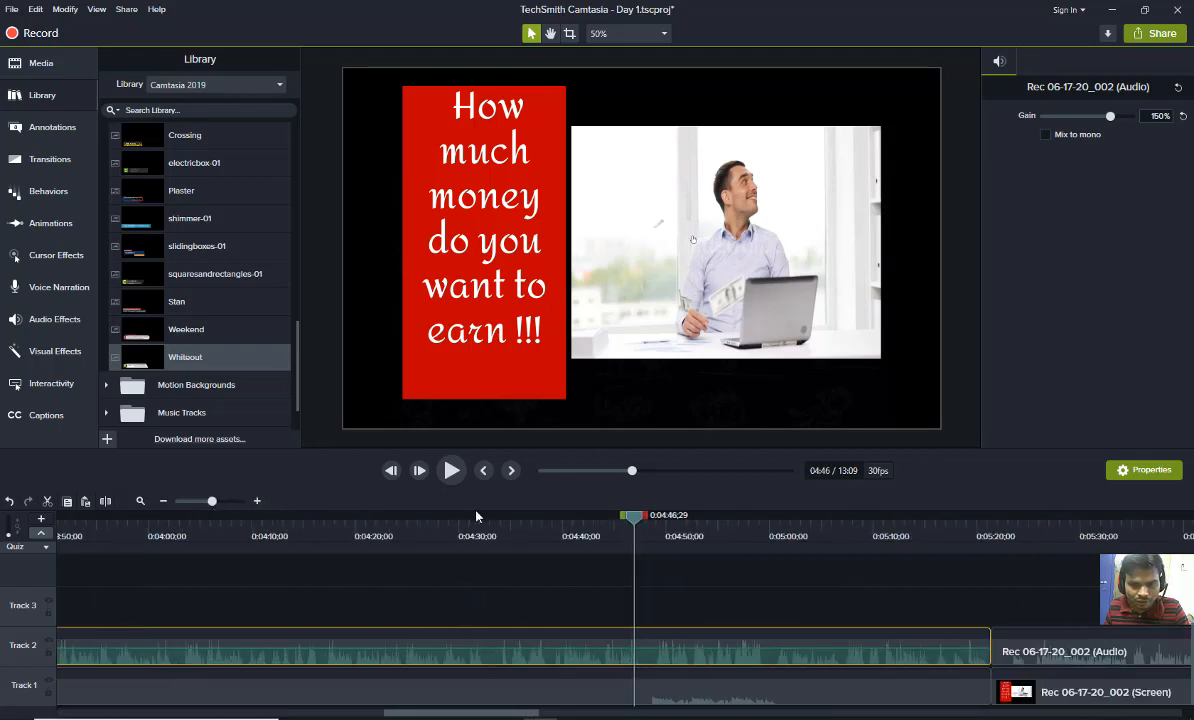
drag(642, 522, 653, 520)
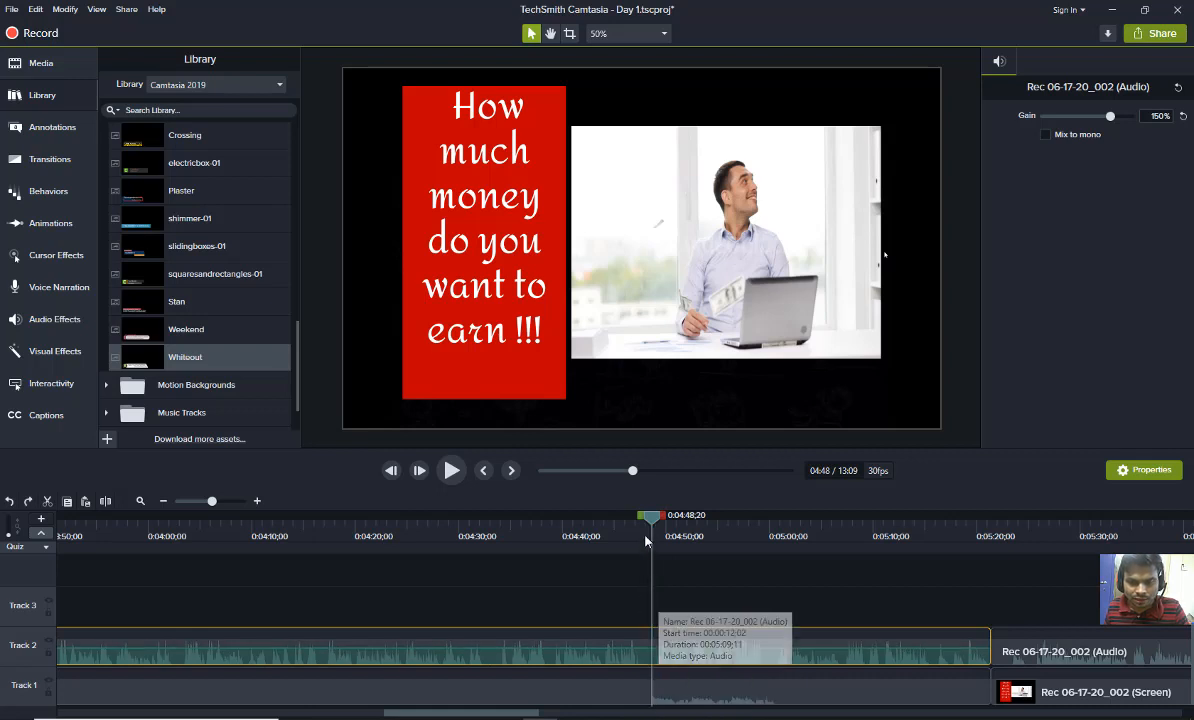
drag(649, 521, 639, 521)
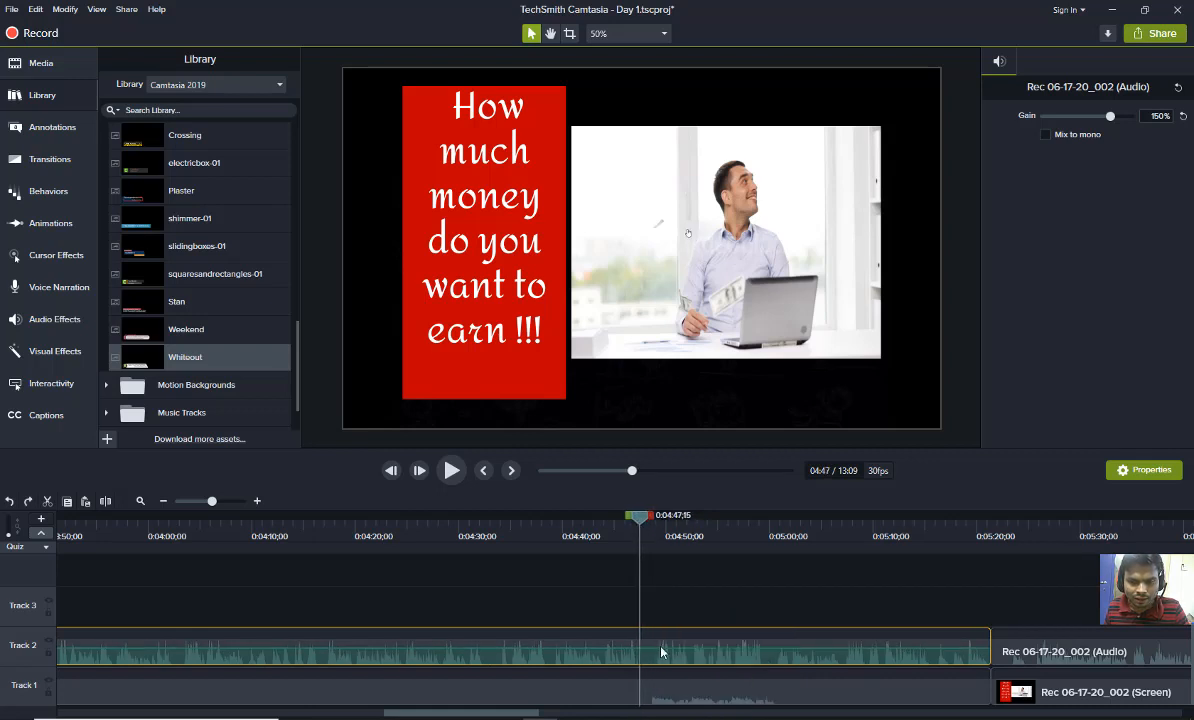
double_click(643, 650)
drag(641, 524, 657, 531)
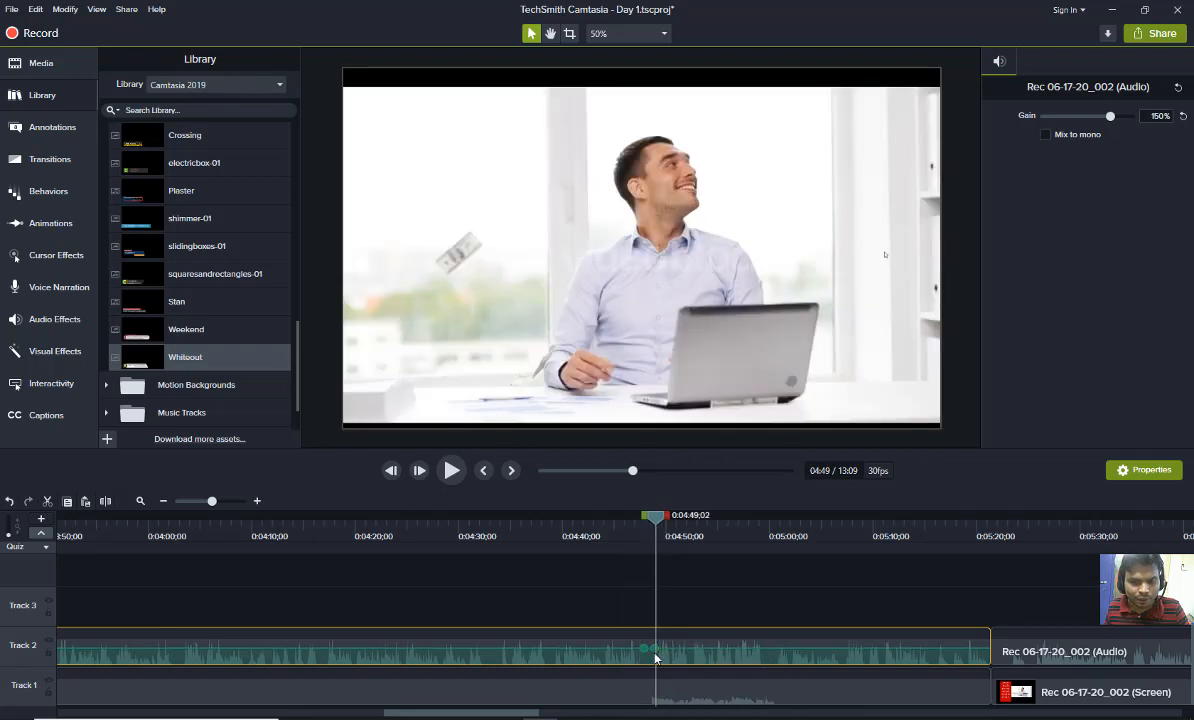
drag(656, 655, 656, 663)
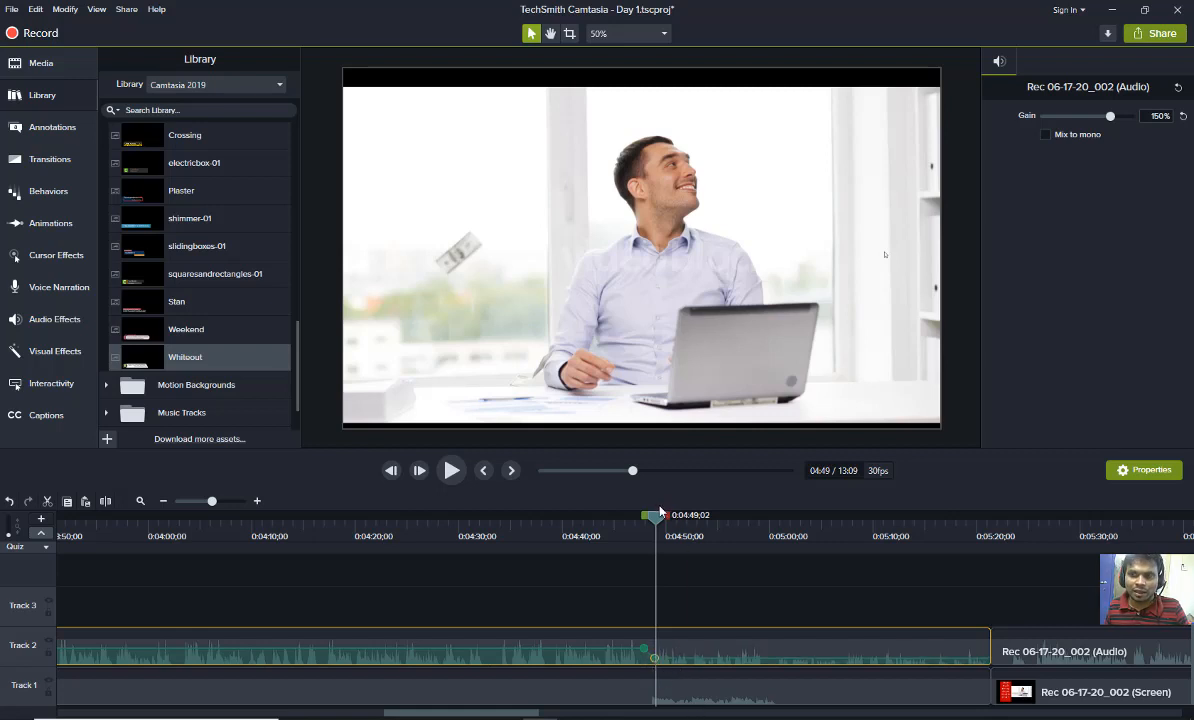
Add an audio point to the same clip at 0:05:00;20 and try raising it to about 96%
drag(663, 525, 784, 564)
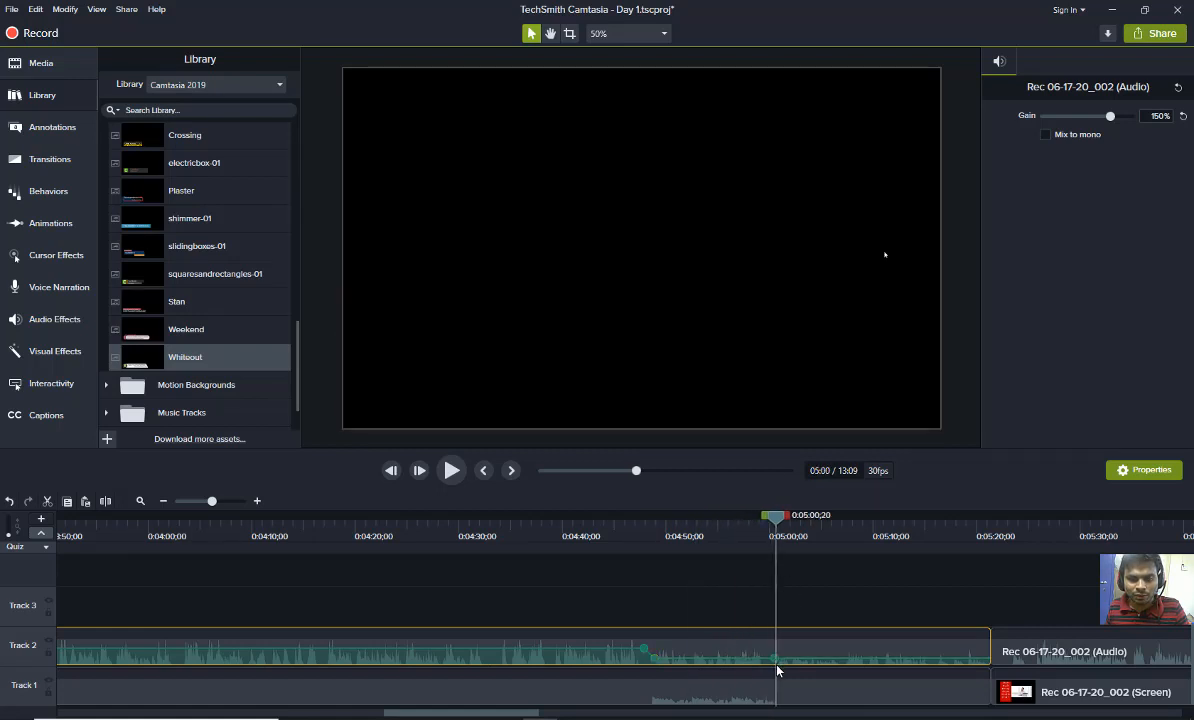
drag(776, 663, 778, 653)
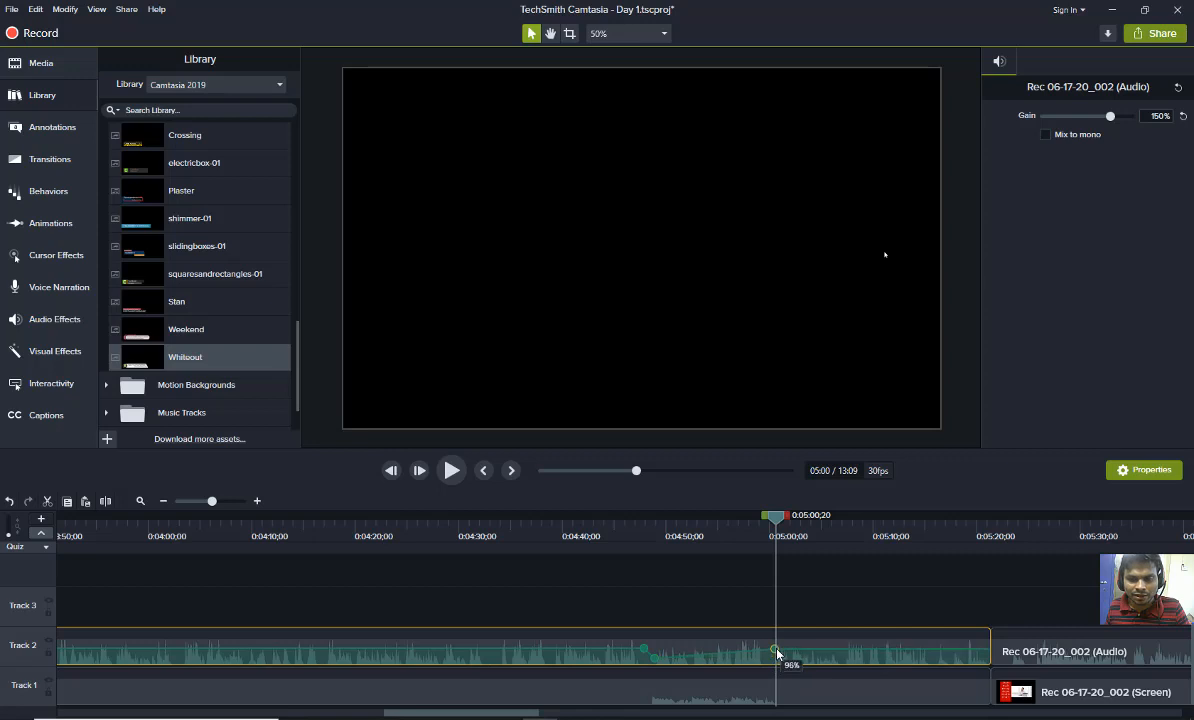
Add an audio point at 0:04:59;09 and raise the one near 0:05:00;20 so the volume ramps back up between them
click(763, 532)
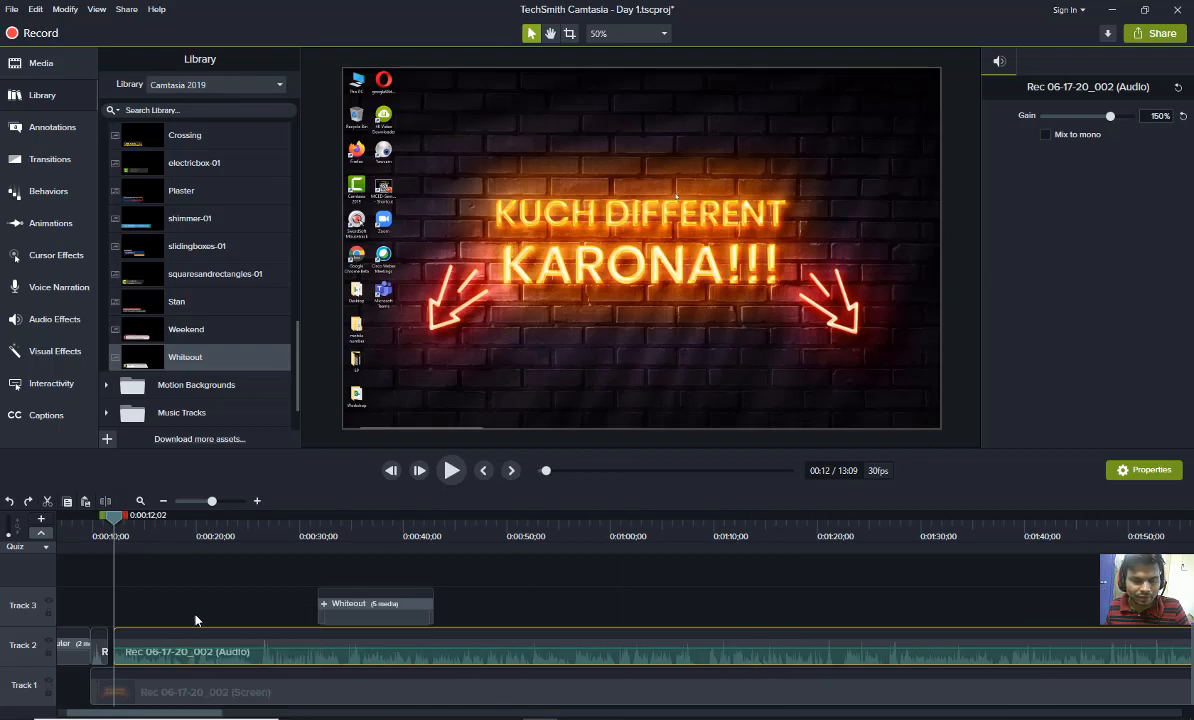
click(163, 501)
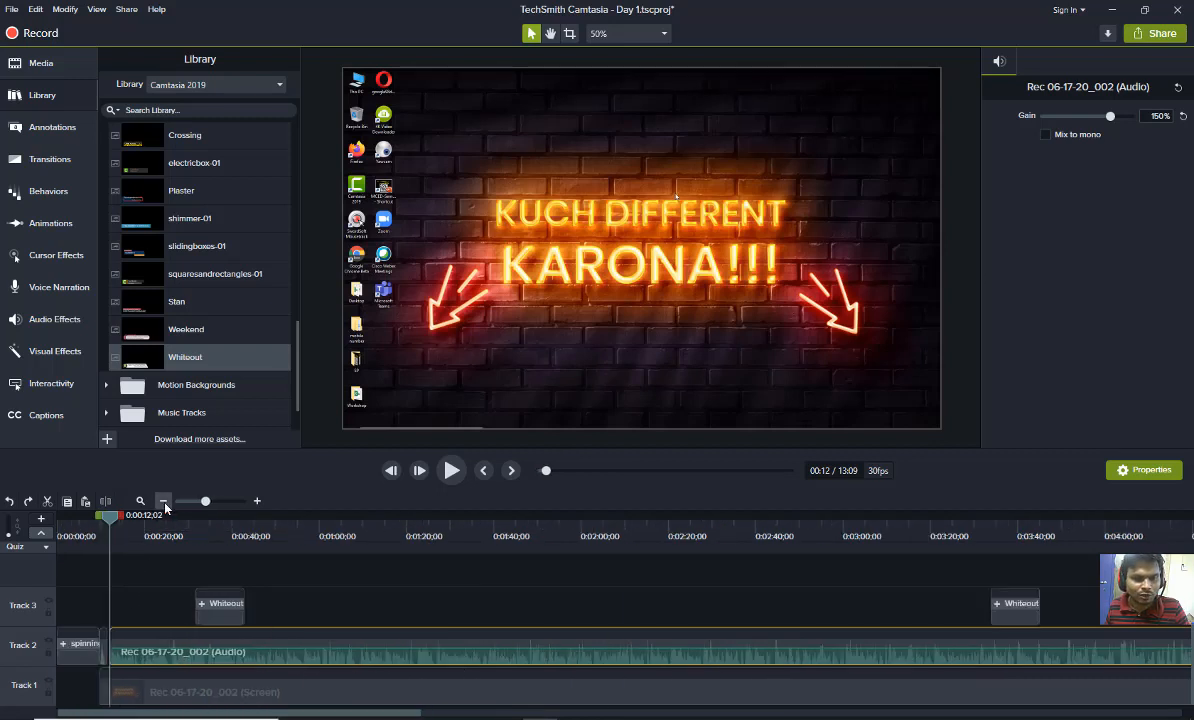
click(163, 502)
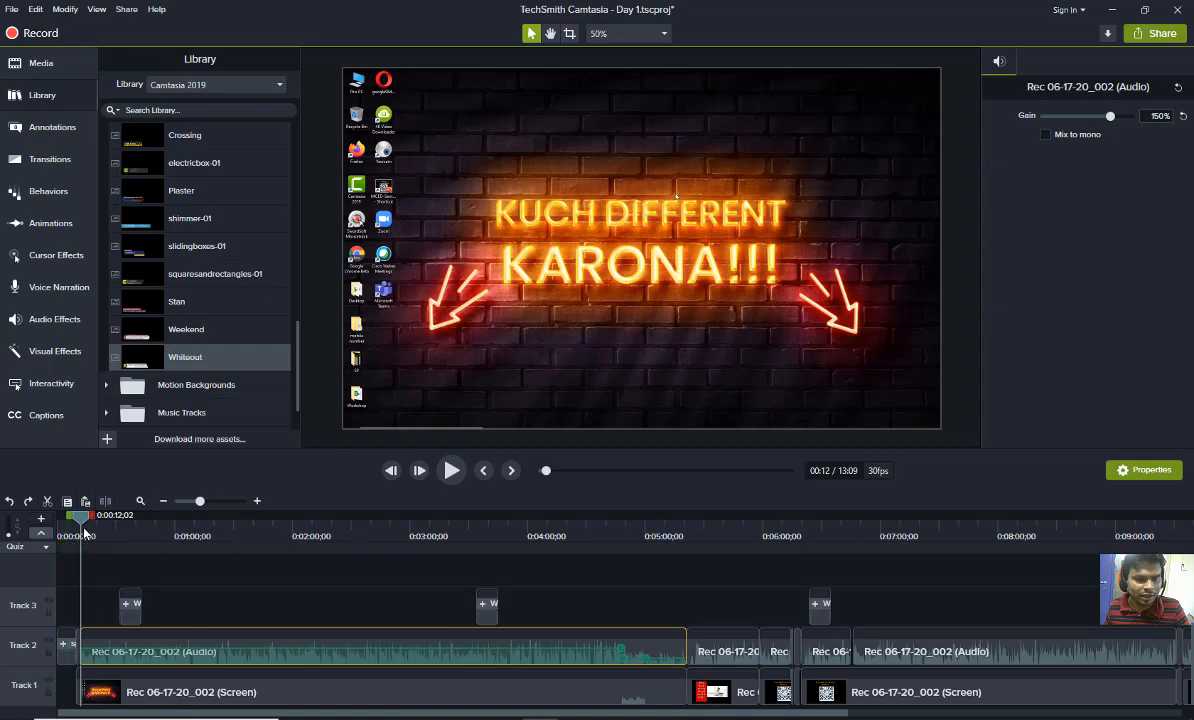
drag(112, 527, 641, 603)
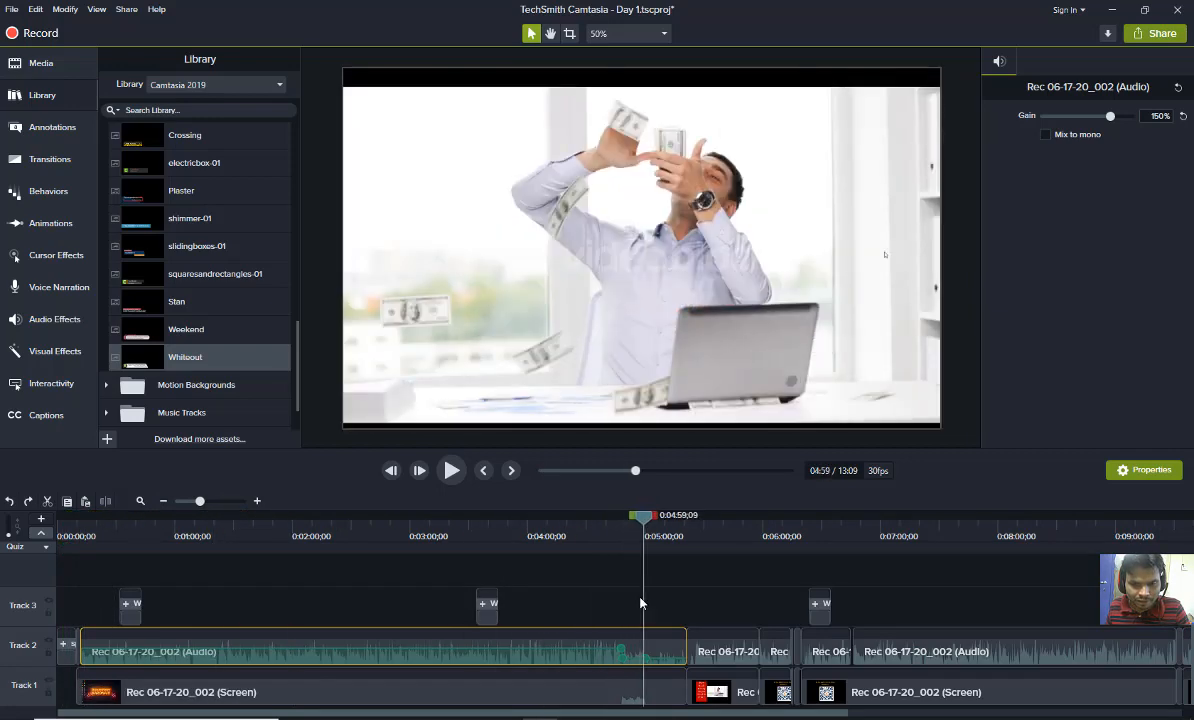
click(257, 501)
click(257, 501)
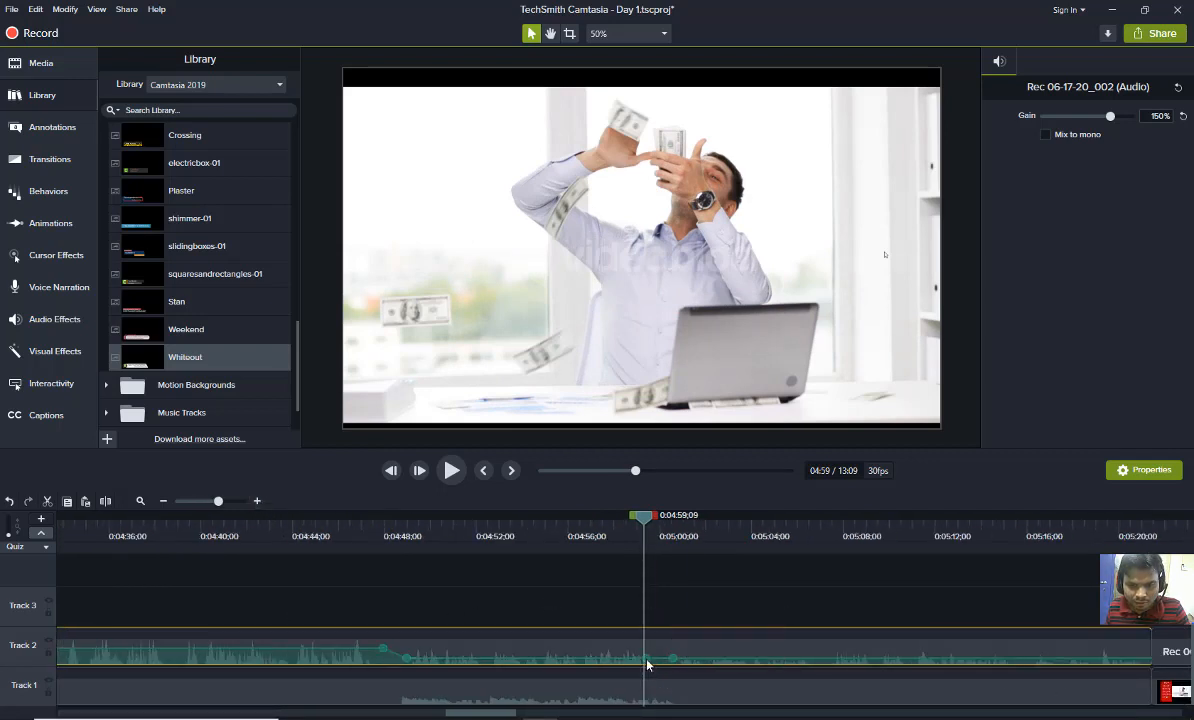
drag(675, 665, 676, 655)
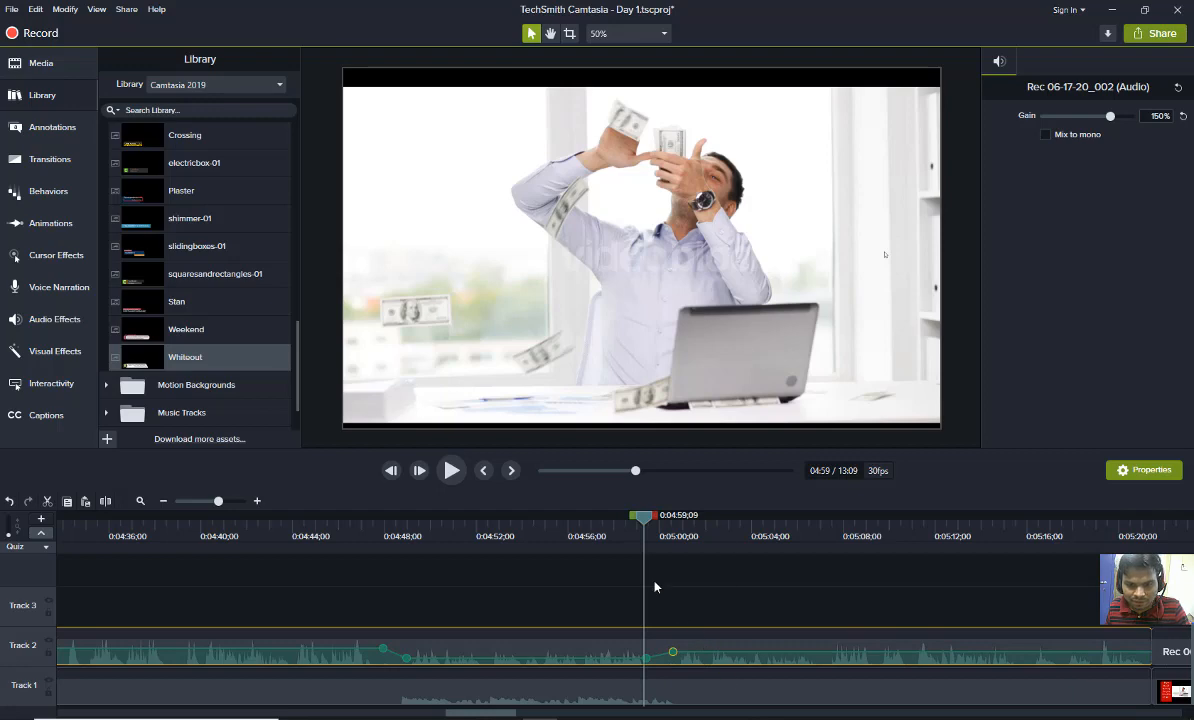
Preview the lowered audio section, replaying from about 0:04:48 through 0:05:02;15
key(space)
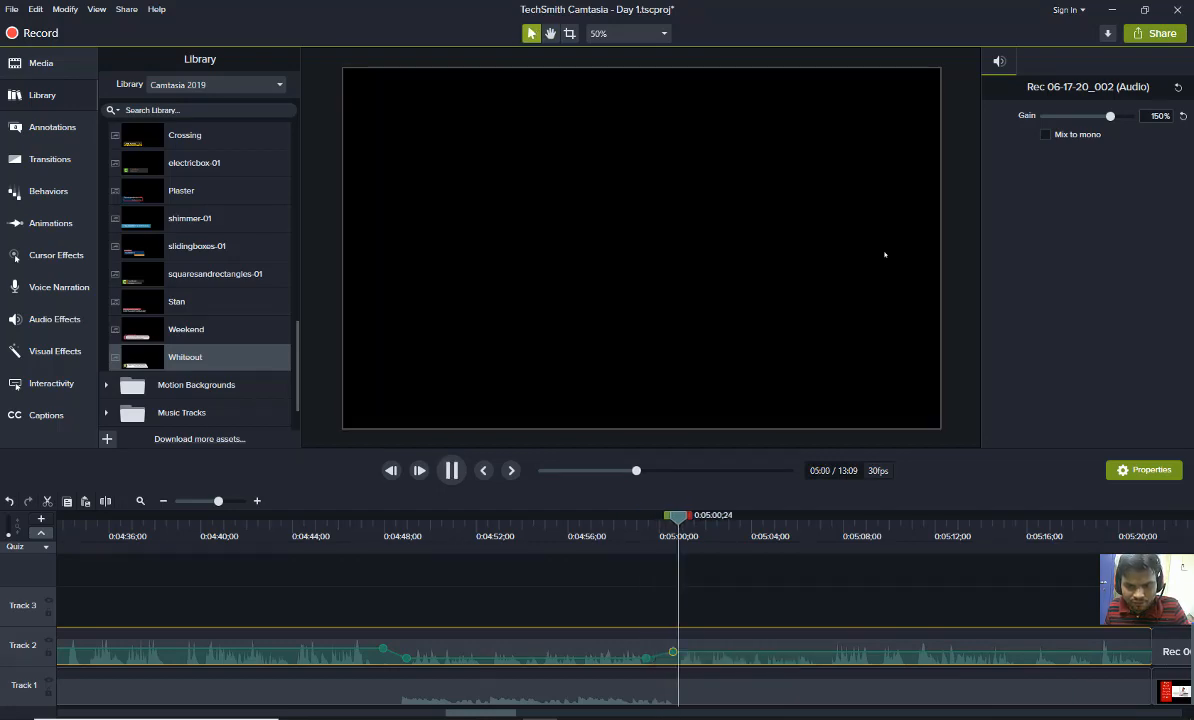
key(space)
click(447, 537)
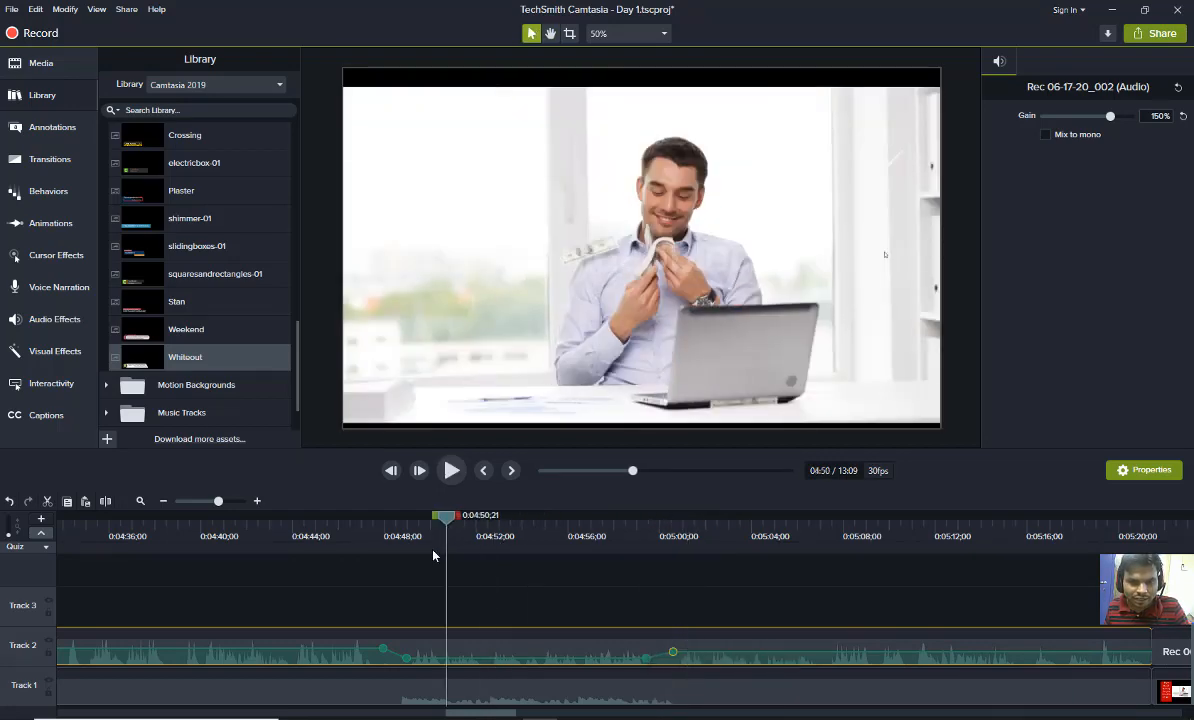
click(416, 553)
click(392, 557)
key(space)
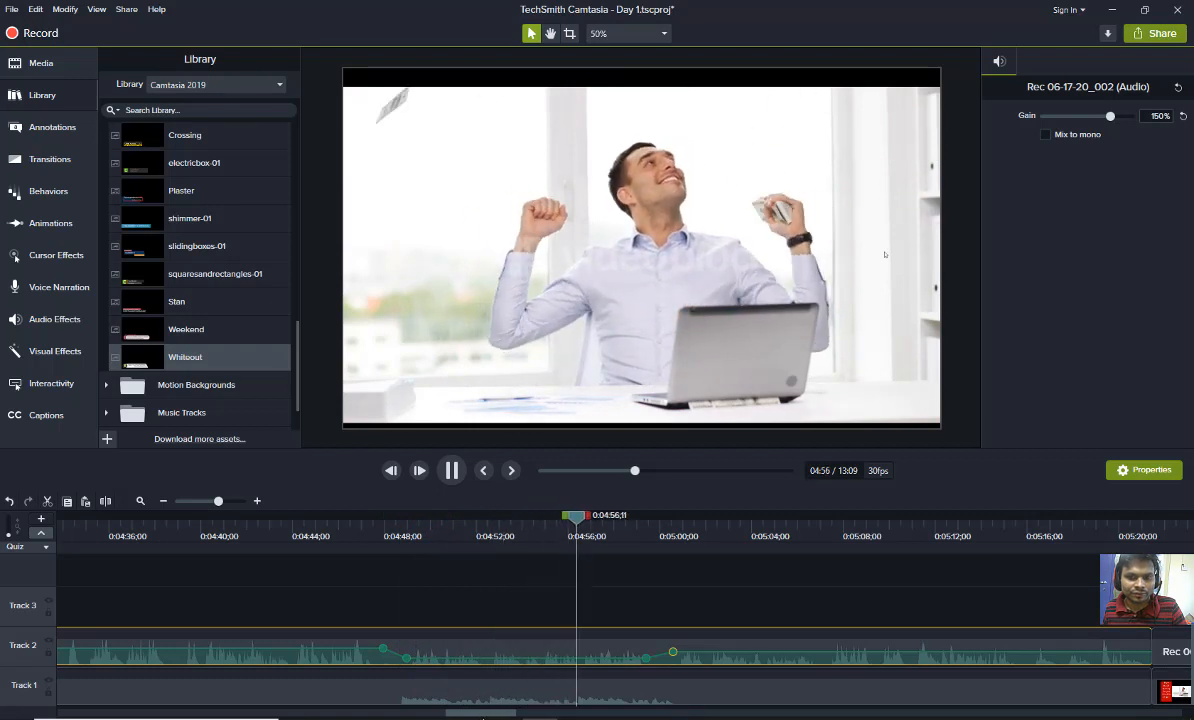
mouse_move(470, 716)
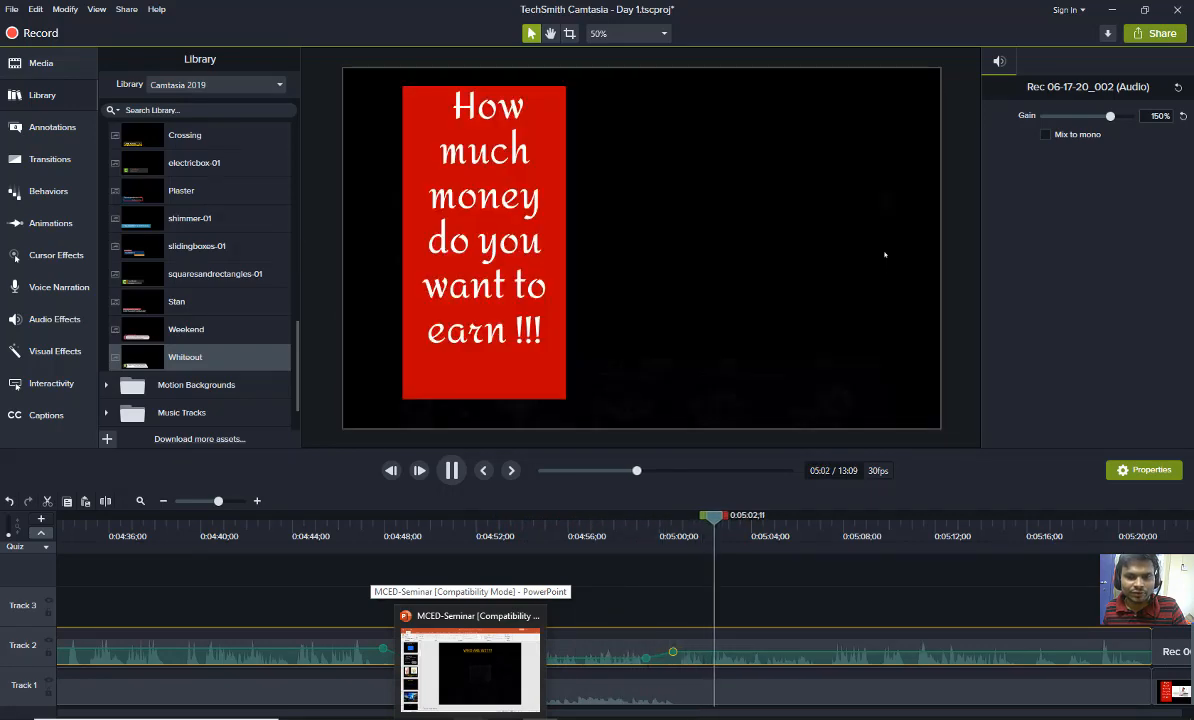
key(space)
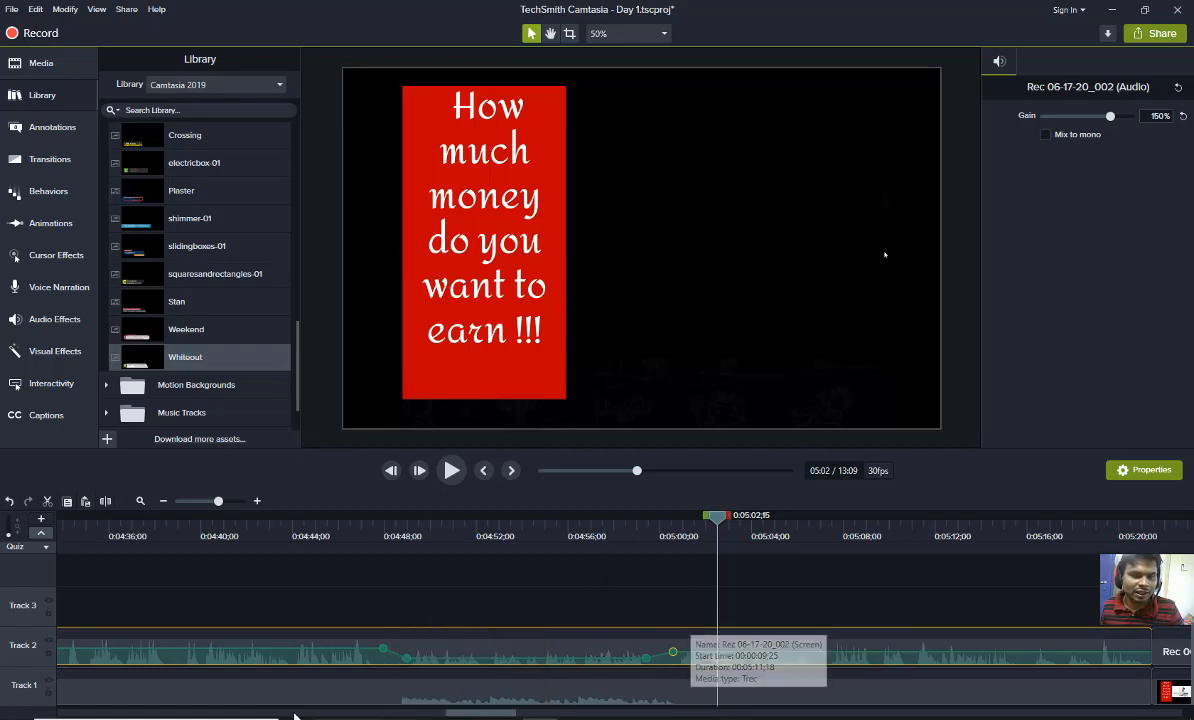
Bring the whole timeline into view and return the playhead to the beginning of the project
click(162, 502)
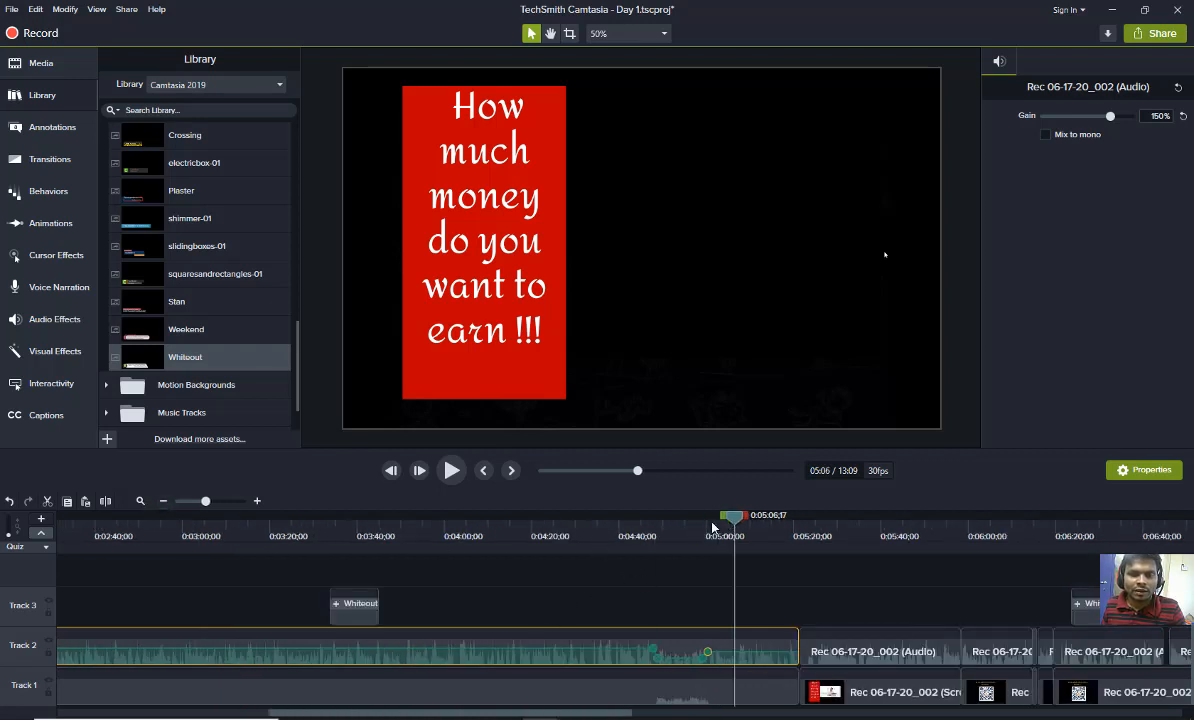
drag(713, 521, 552, 518)
key(space)
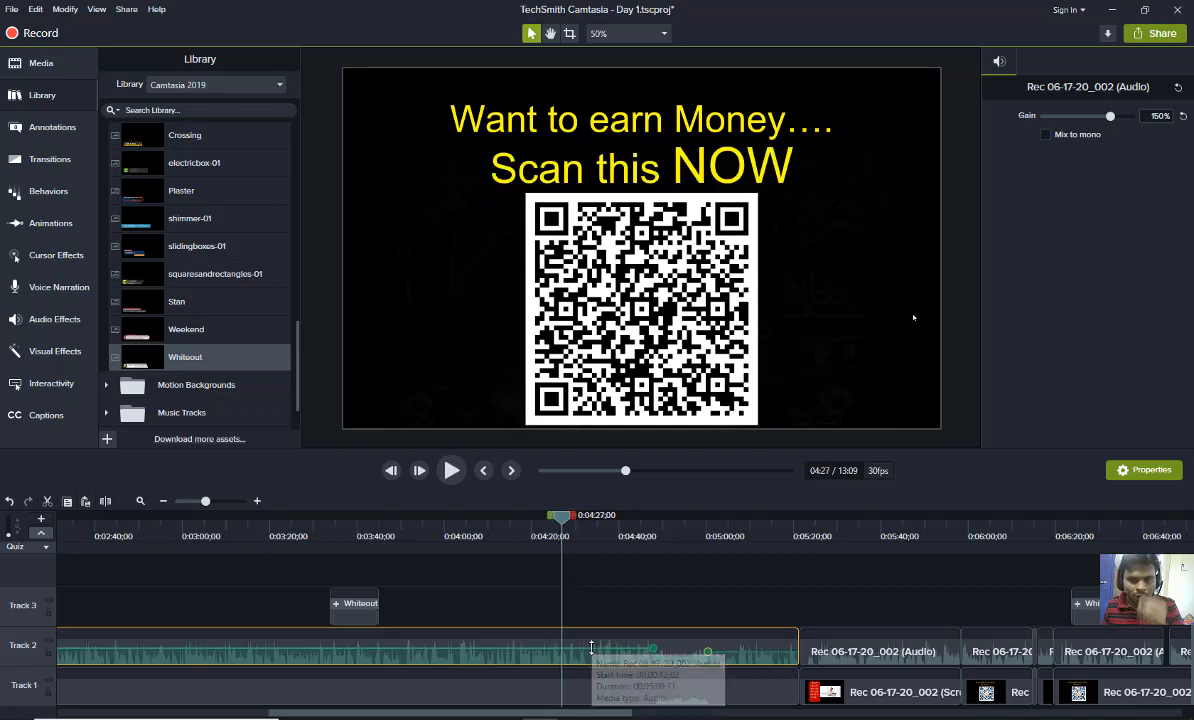
click(163, 501)
click(163, 501)
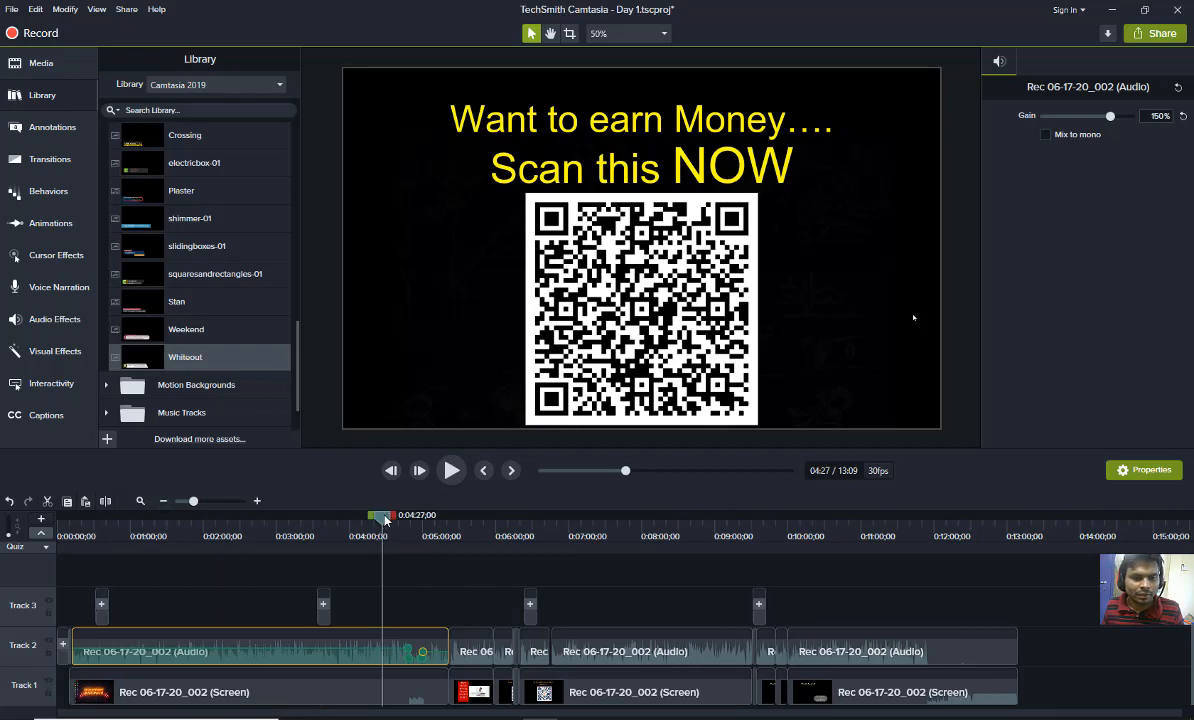
drag(385, 519, 57, 519)
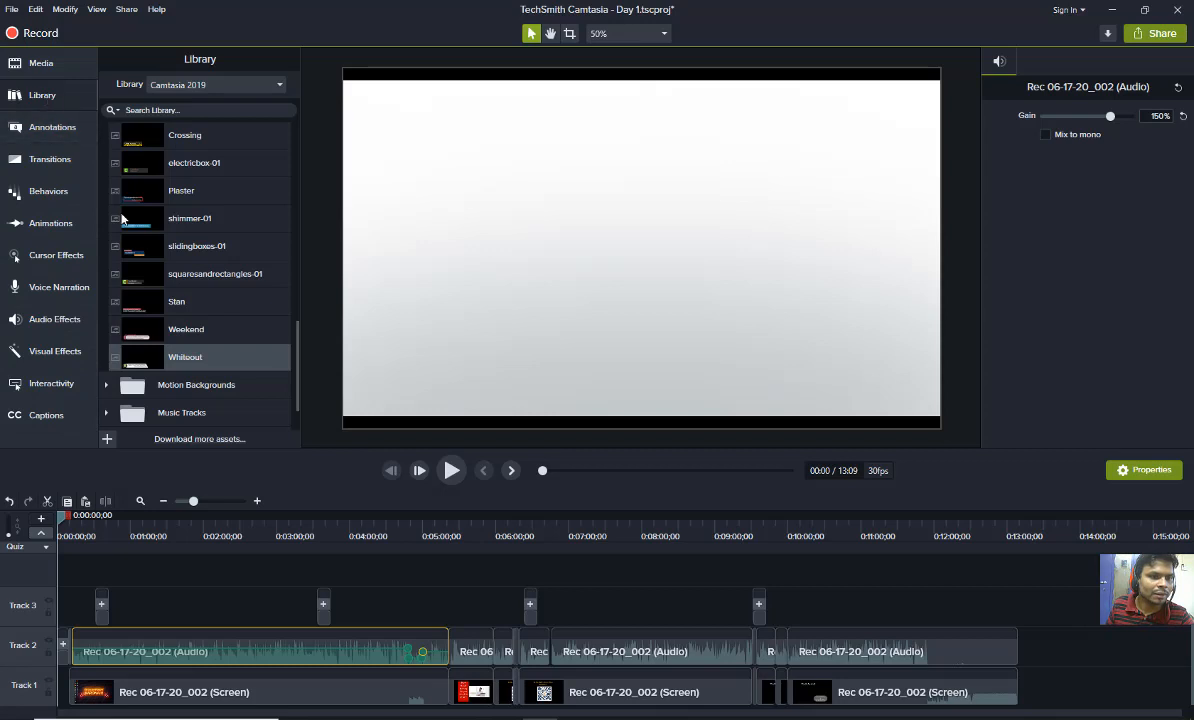
Preview the asimpleway and asweetfeeling tracks from the library's Music Tracks folder
scroll(193, 334, down, 1)
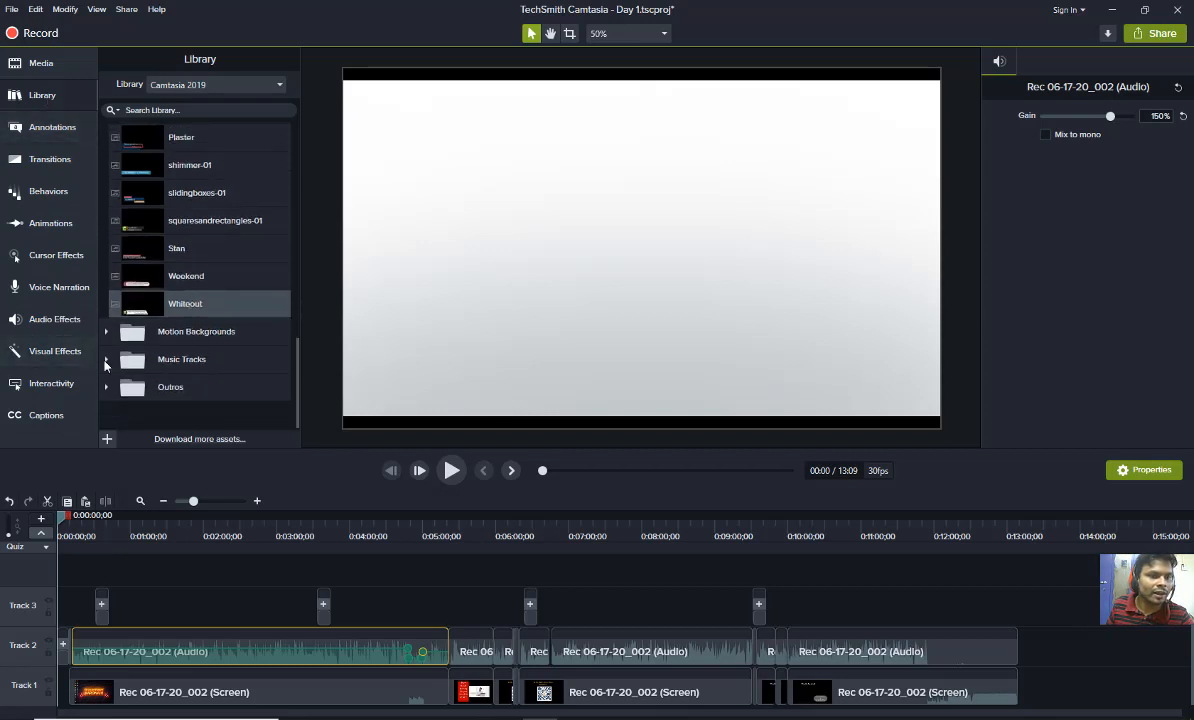
click(106, 359)
click(195, 393)
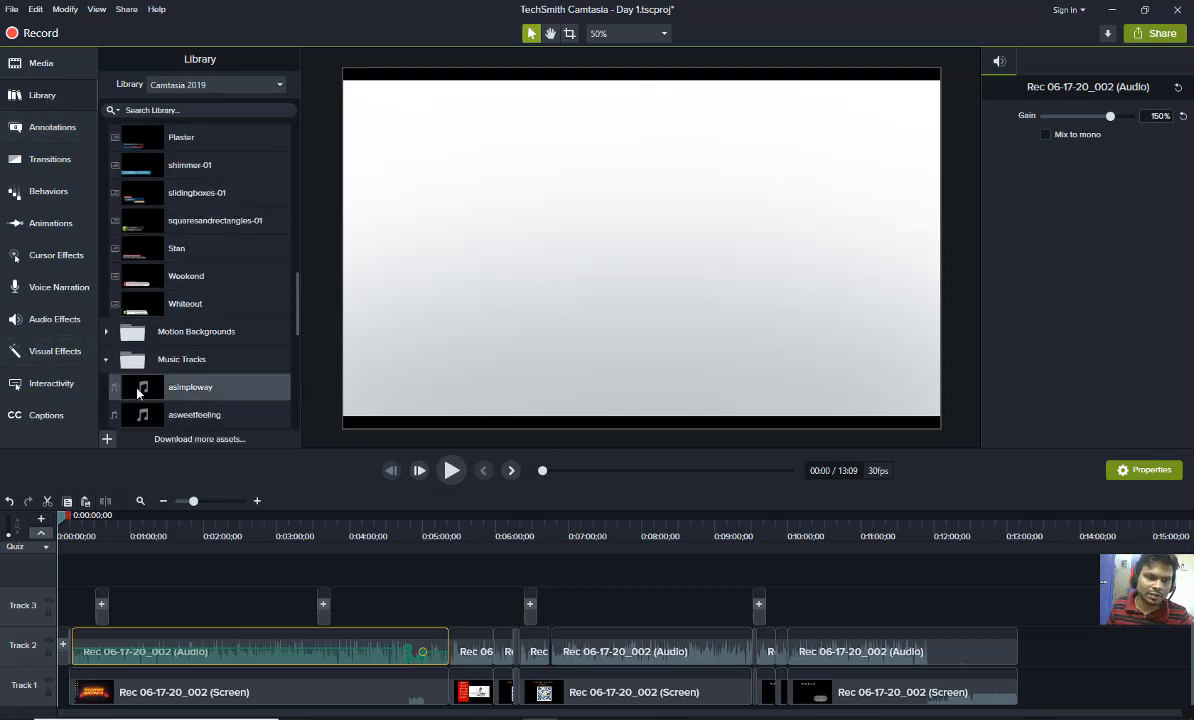
scroll(150, 400, down, 3)
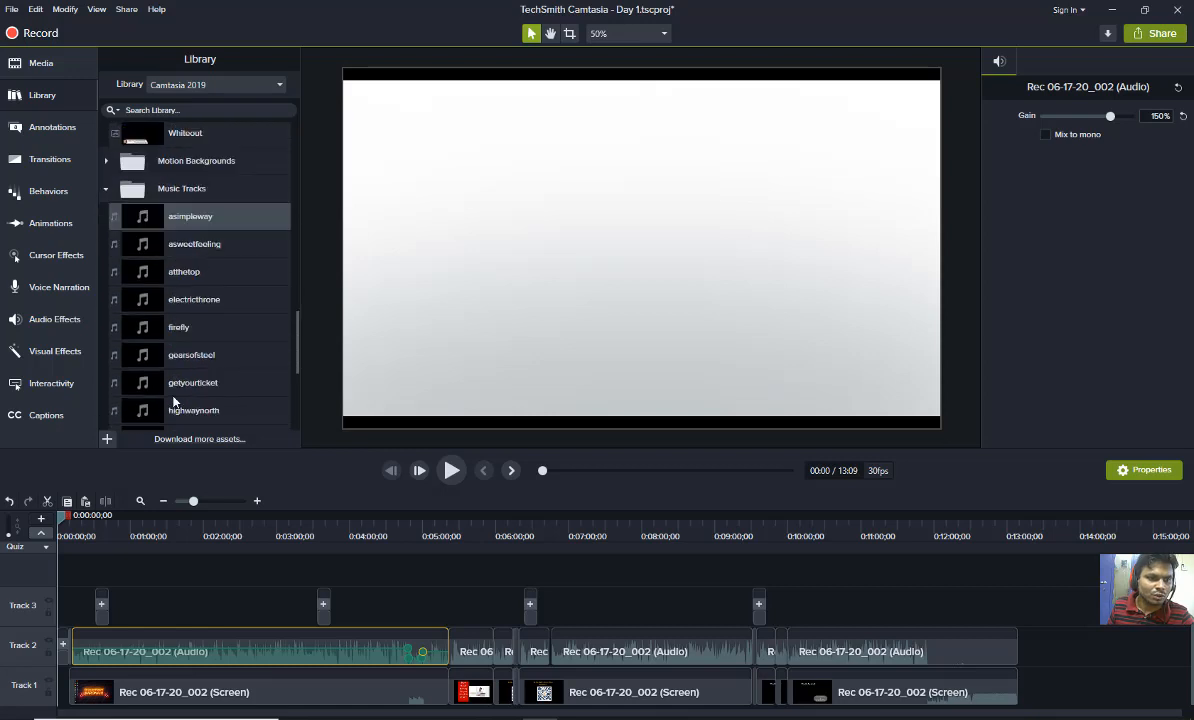
double_click(151, 230)
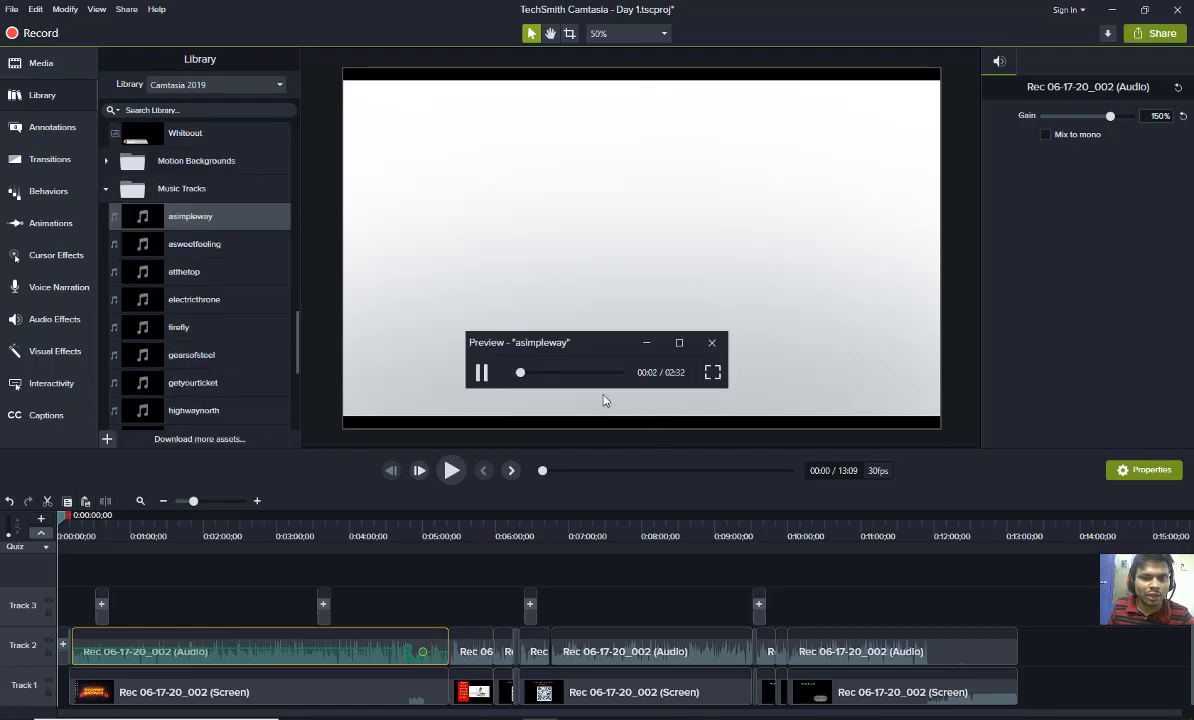
click(712, 344)
double_click(150, 240)
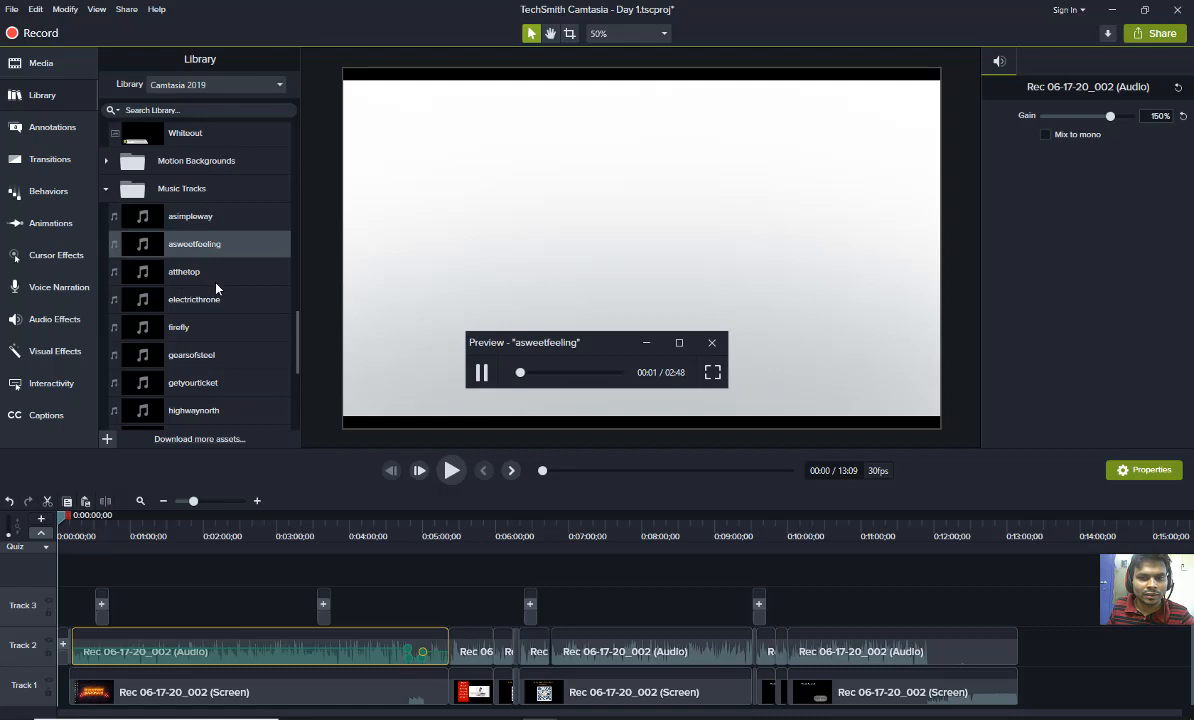
click(712, 343)
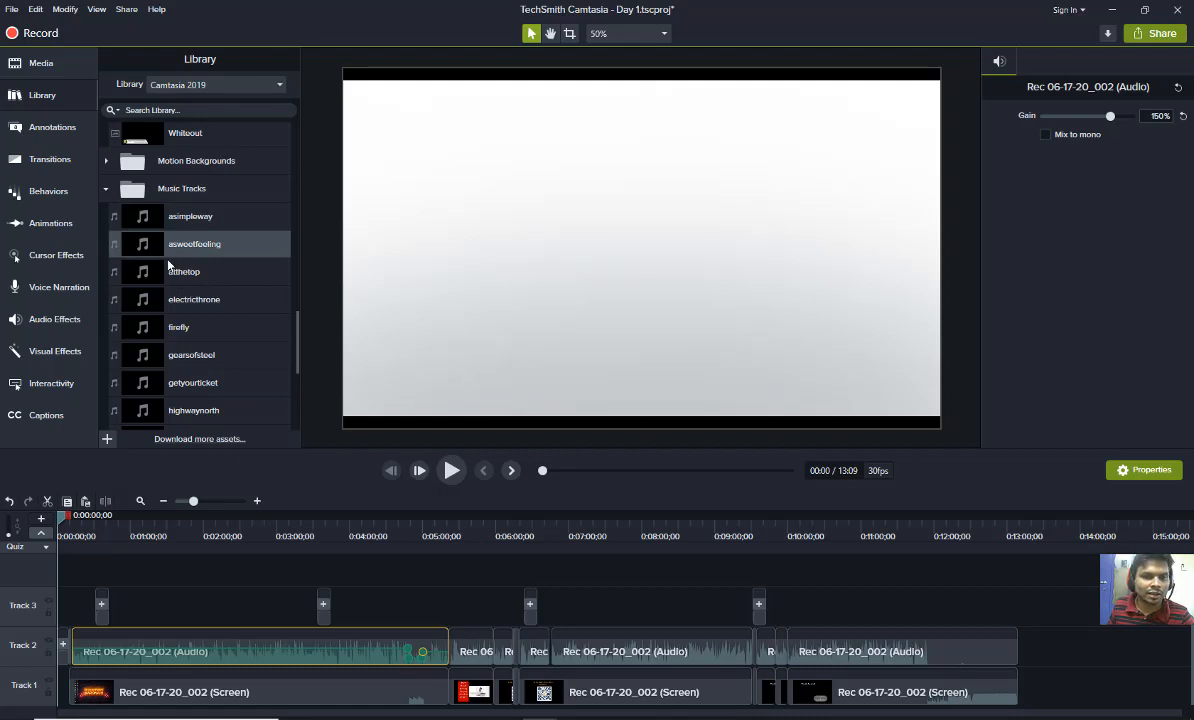
Add the asweetfeeling music to a new Track 4, aligned with the start of the first recording clip, and preview it to about 0:00:25
drag(145, 250, 77, 587)
key(space)
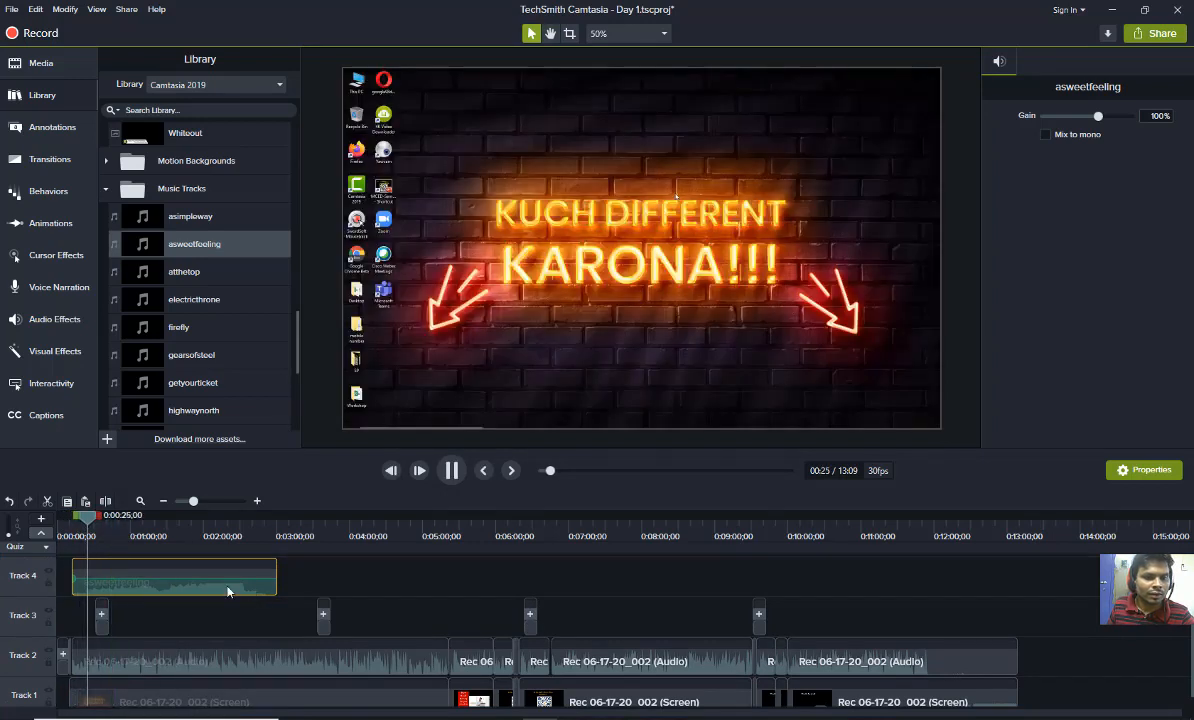
key(space)
Lower the gain of the asweetfeeling clip on Track 4, trying 15% in playback and settling on 18%
mouse_move(160, 573)
mouse_down()
mouse_move(159, 590)
mouse_move(162, 576)
mouse_up()
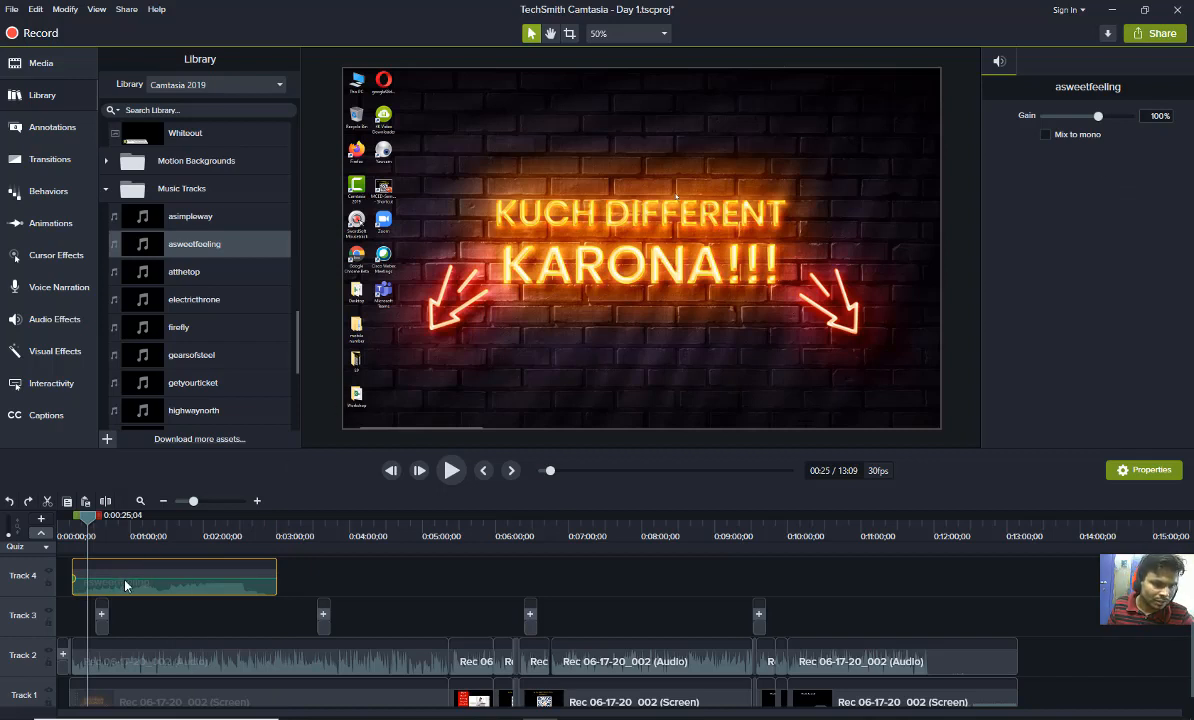
drag(125, 576, 125, 588)
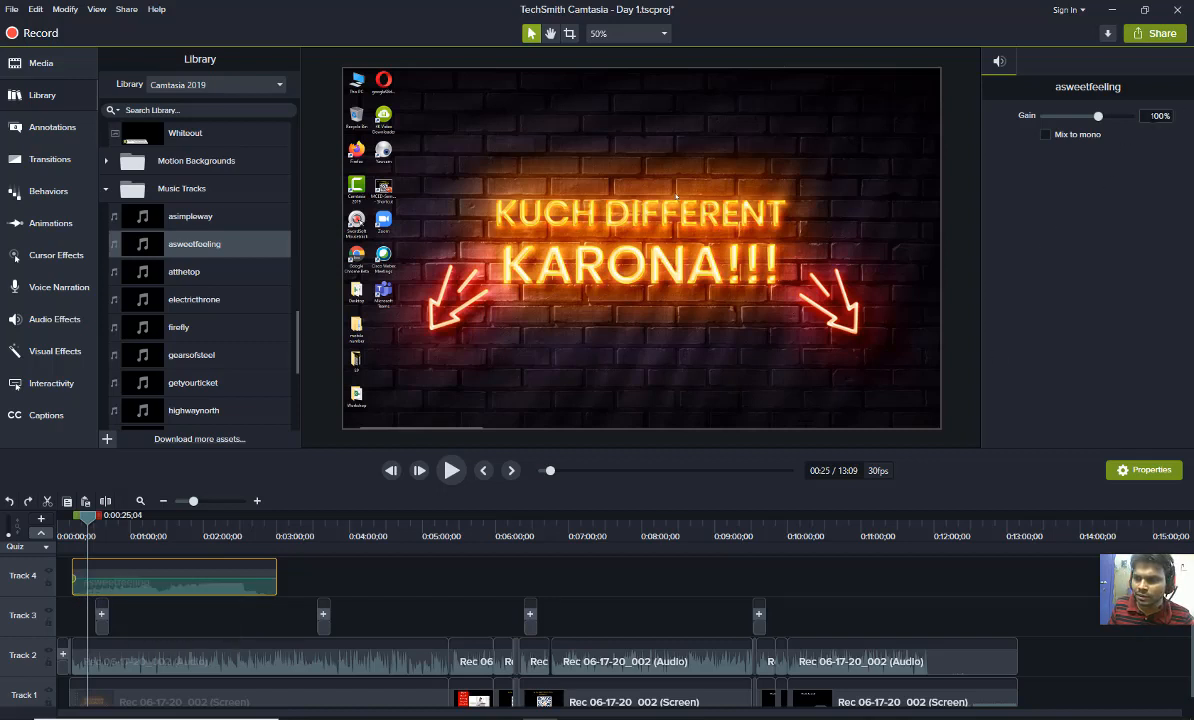
click(1158, 116)
key(Return)
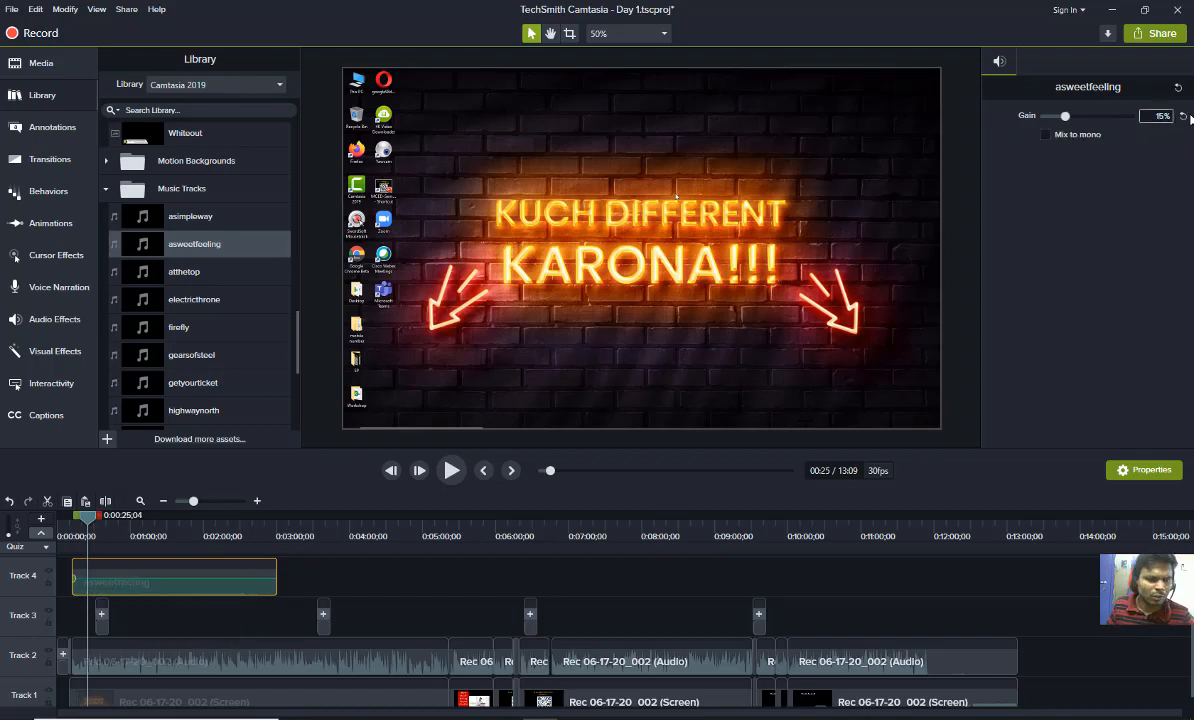
click(266, 622)
key(space)
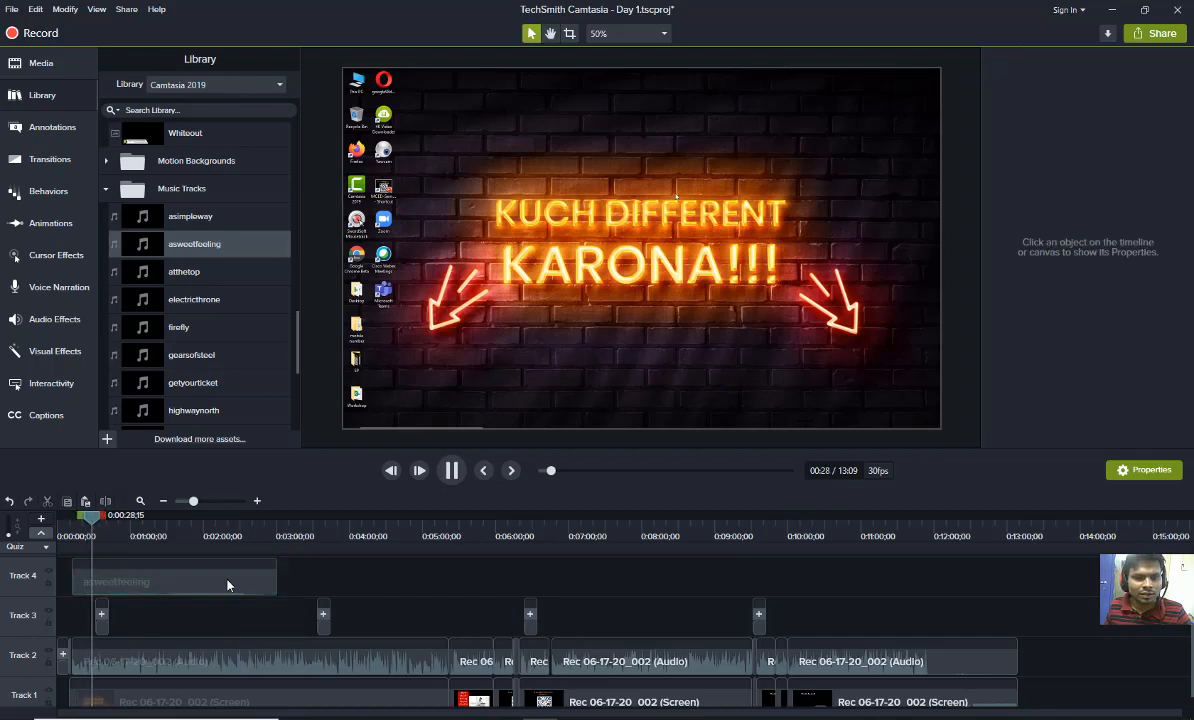
click(228, 585)
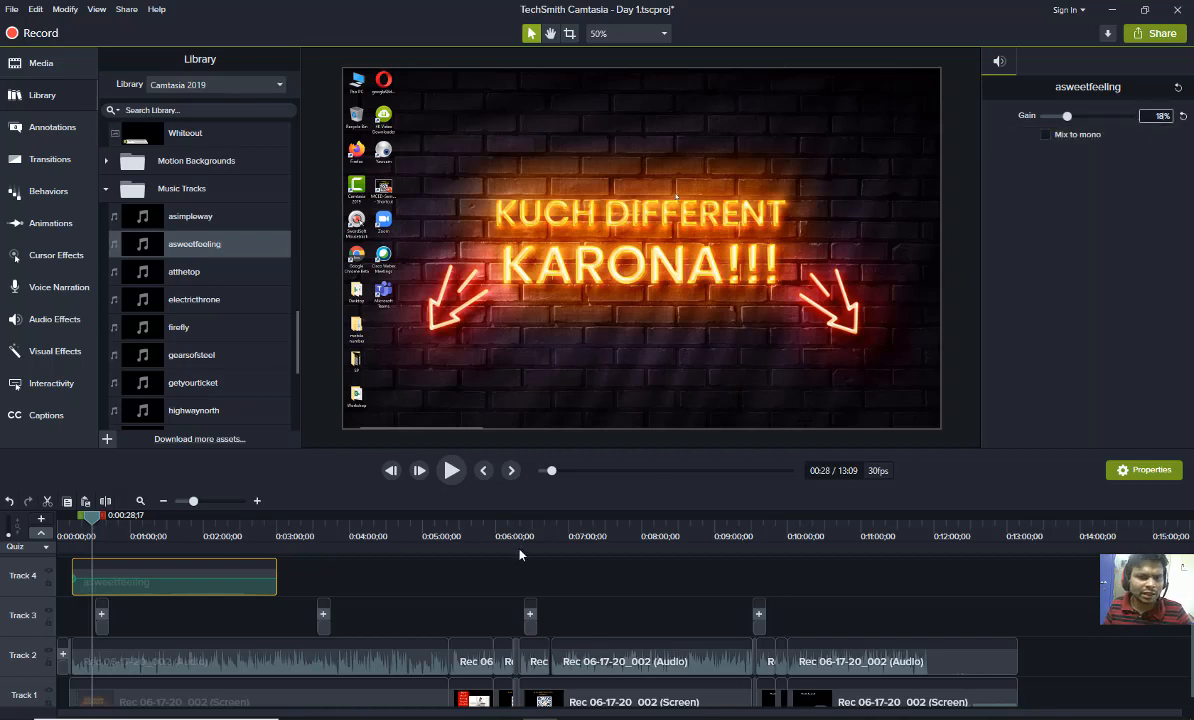
click(393, 572)
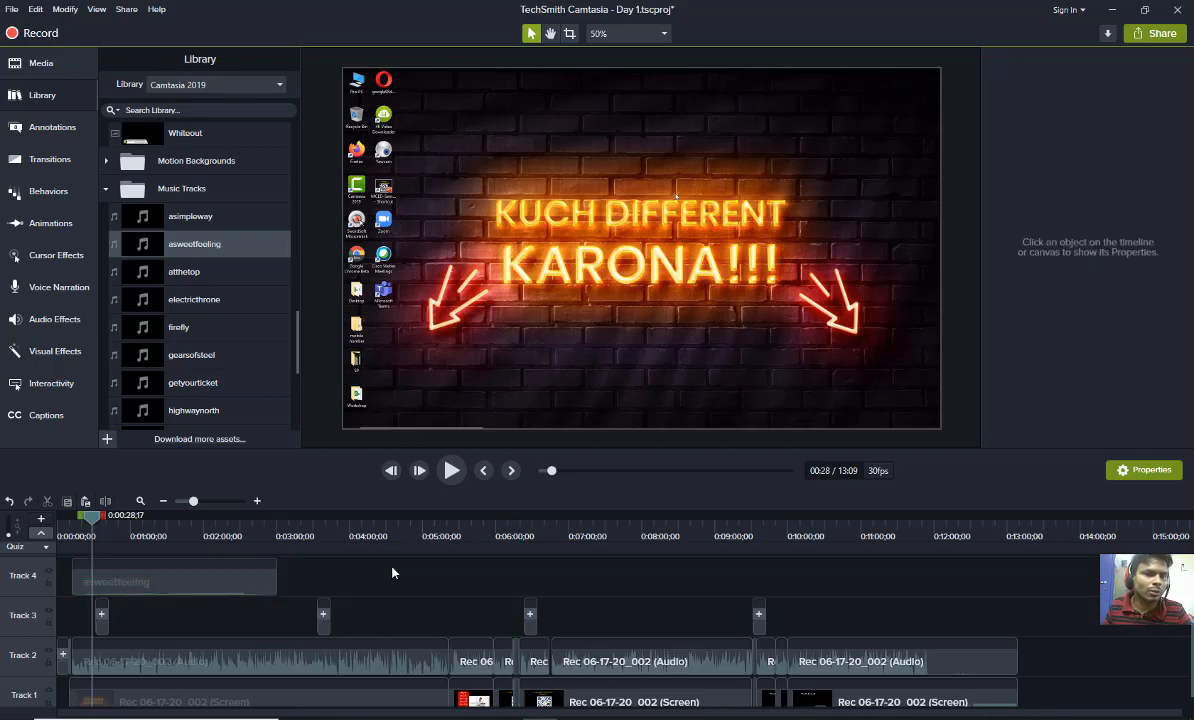
Preview the background music against the voice at several points from 0:00:28 through 0:02:46, and save the project
key(space)
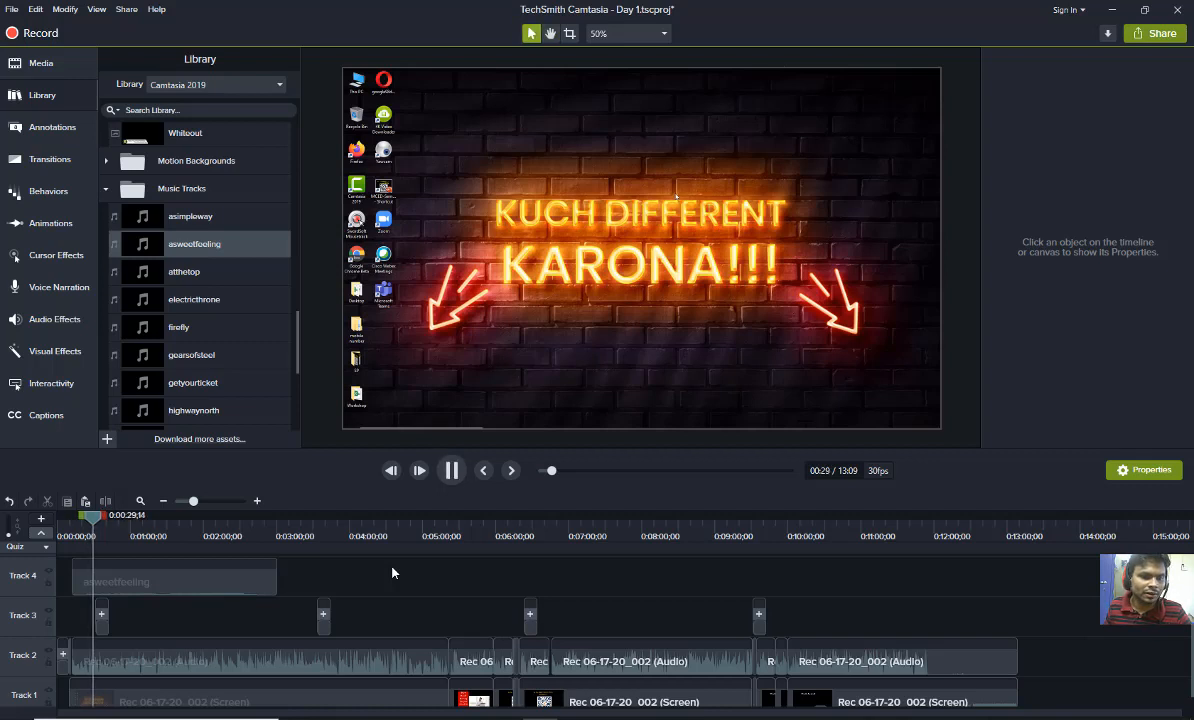
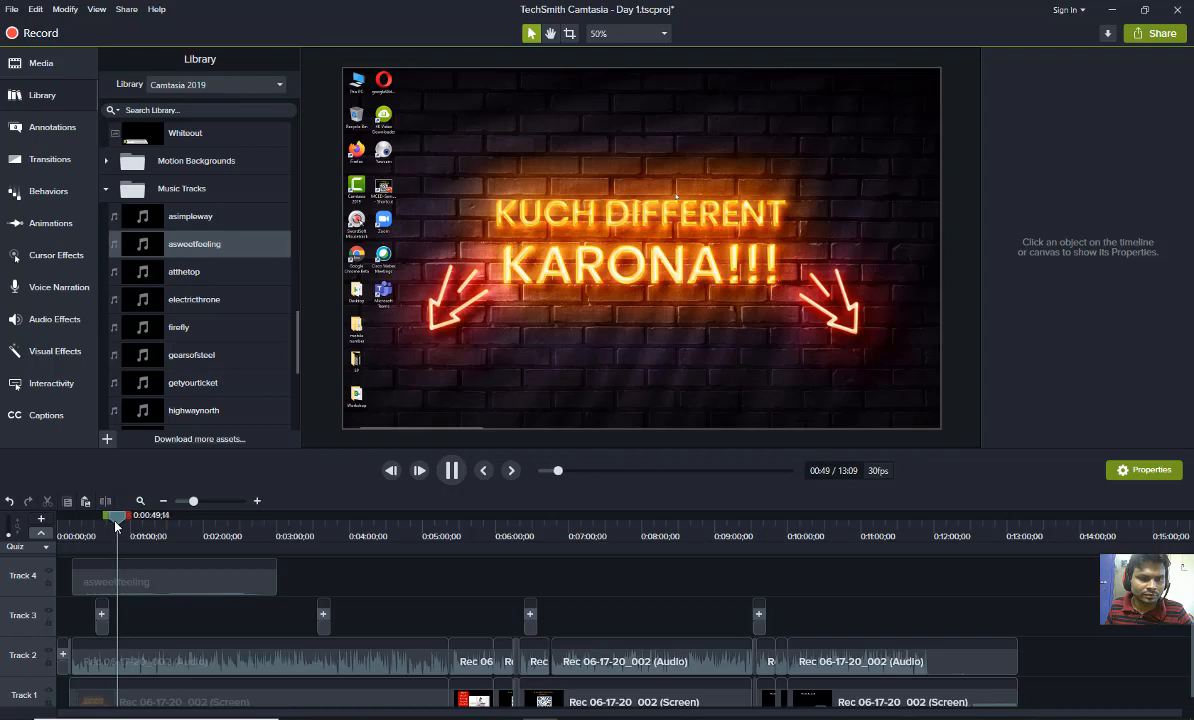
drag(115, 527, 160, 535)
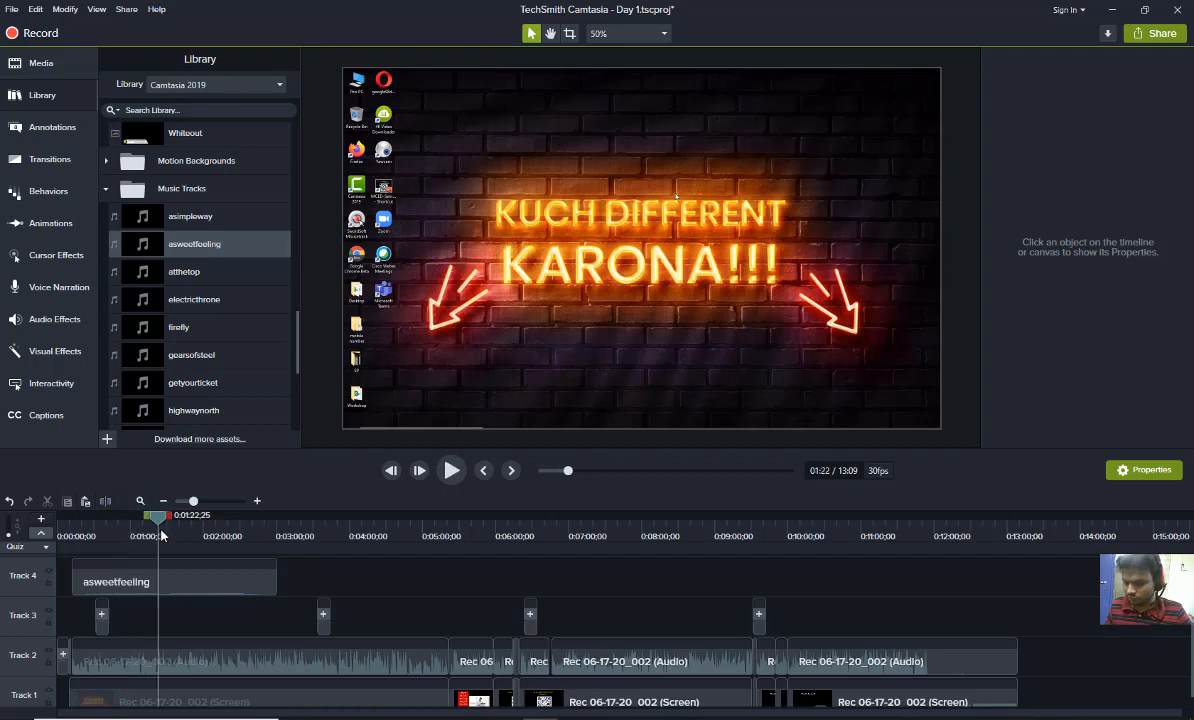
key(space)
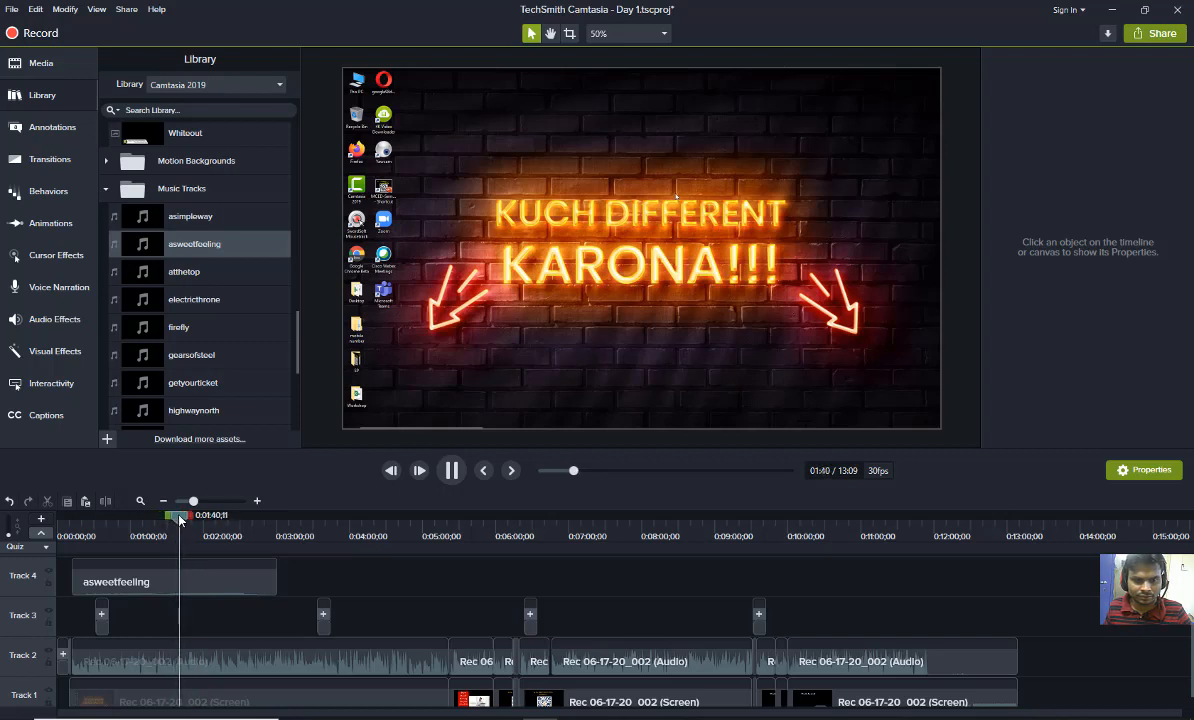
drag(180, 519, 216, 534)
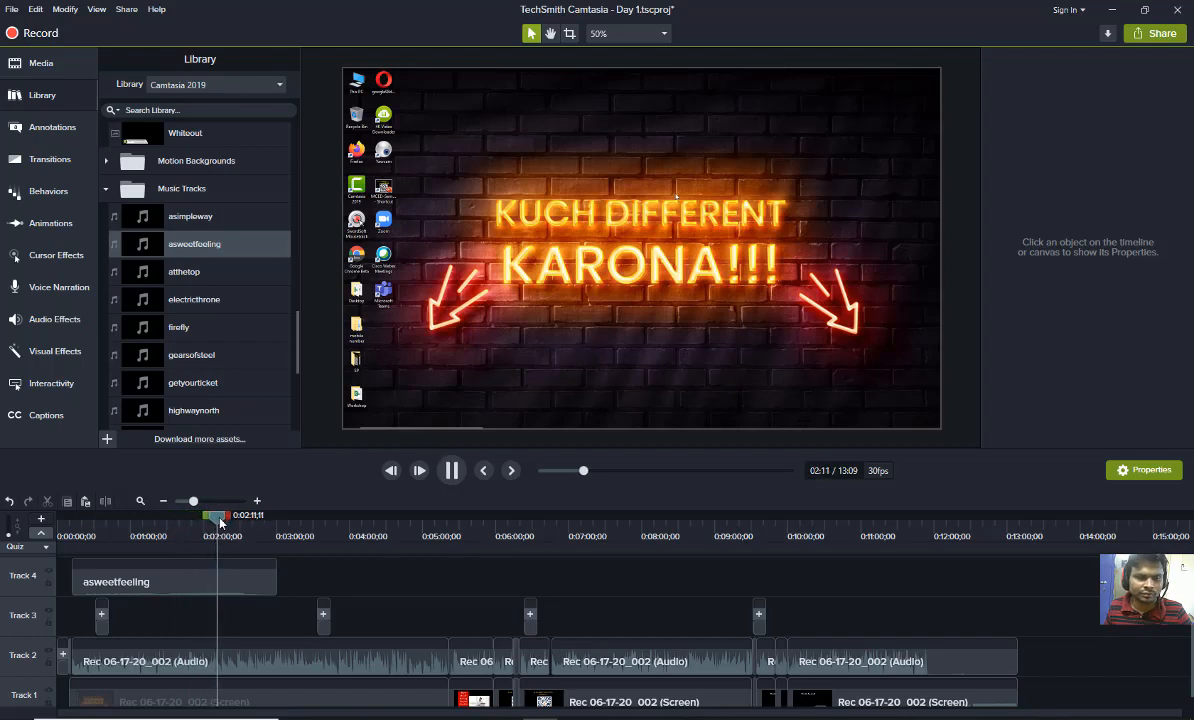
drag(221, 523, 252, 541)
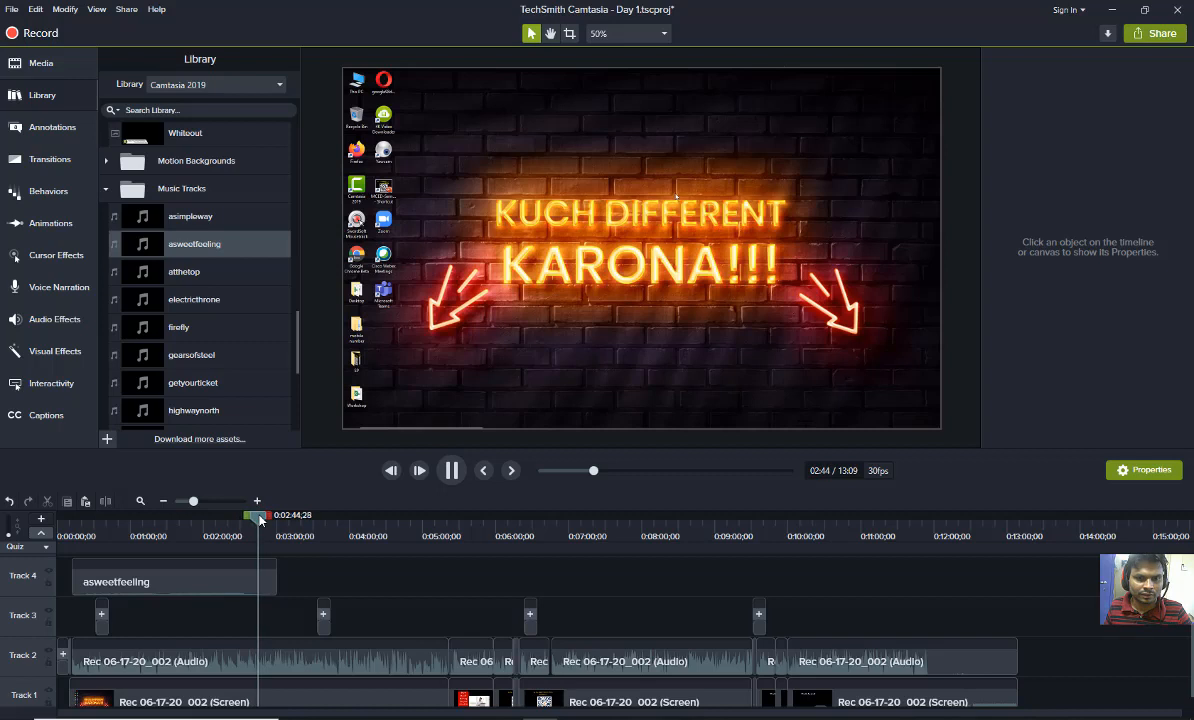
key(space)
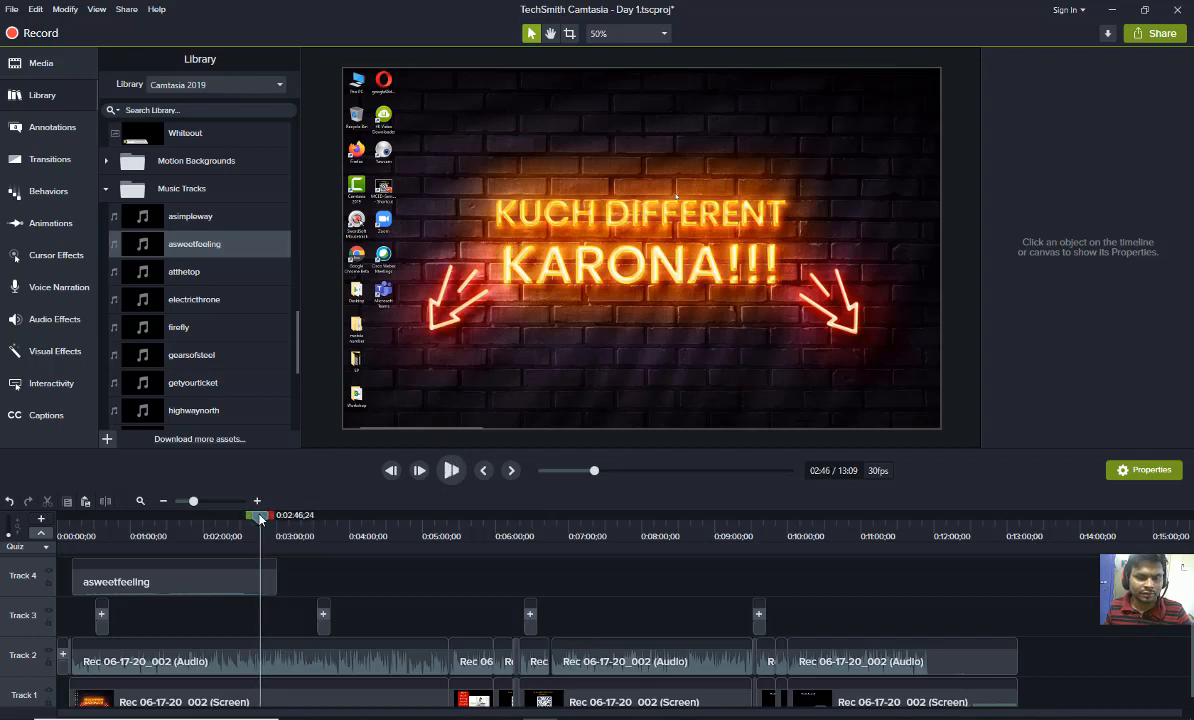
key(ctrl+s)
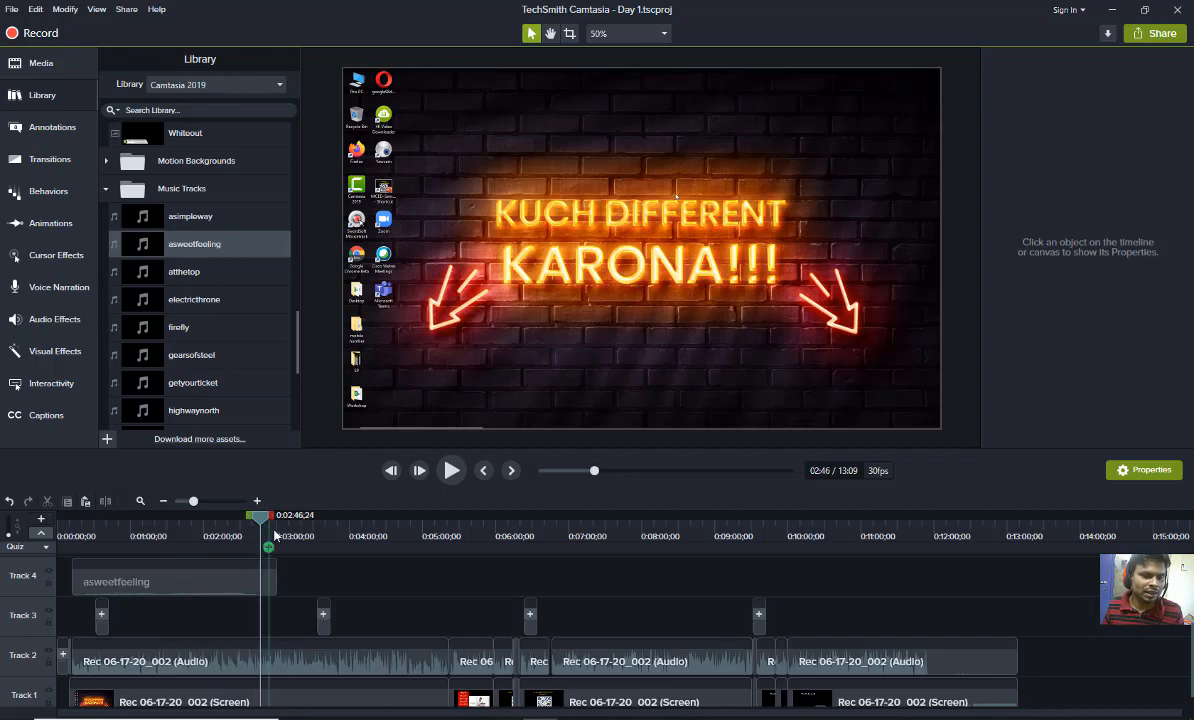
Check the recording around 0:03:31 and place the playhead at 0:03:51;03, where the QR code slide is displayed
drag(281, 529, 312, 533)
key(space)
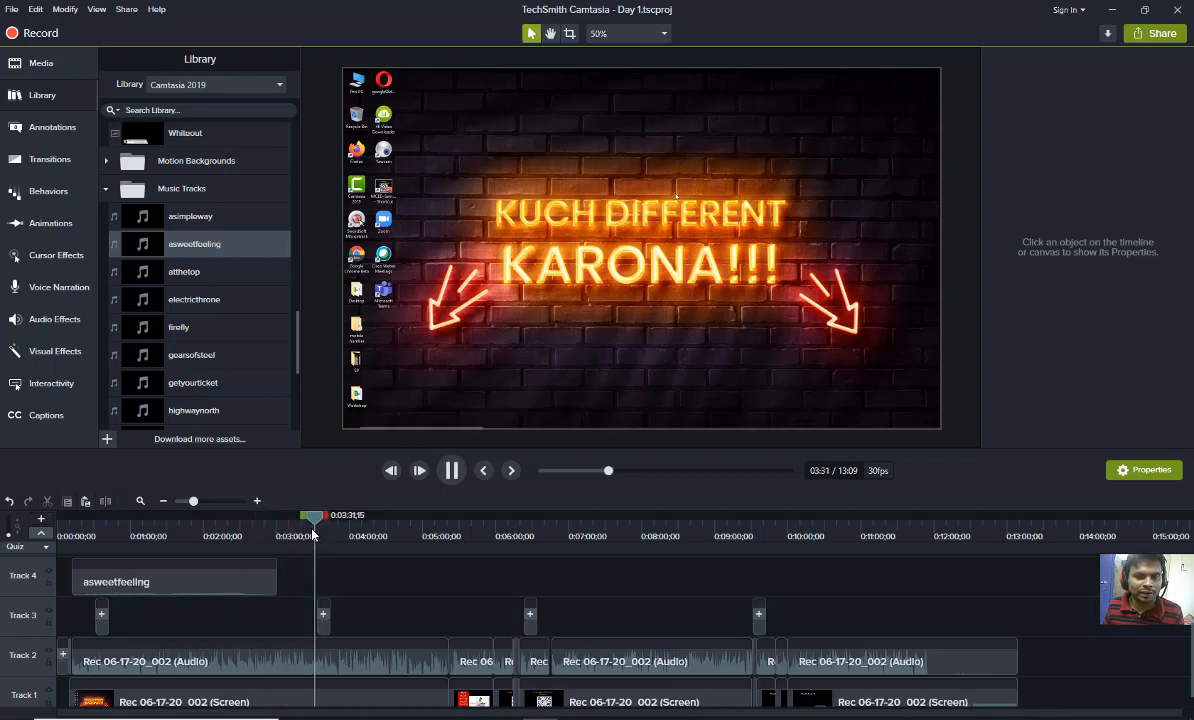
mouse_move(333, 528)
mouse_down()
mouse_move(365, 532)
mouse_move(333, 536)
mouse_move(342, 546)
mouse_up()
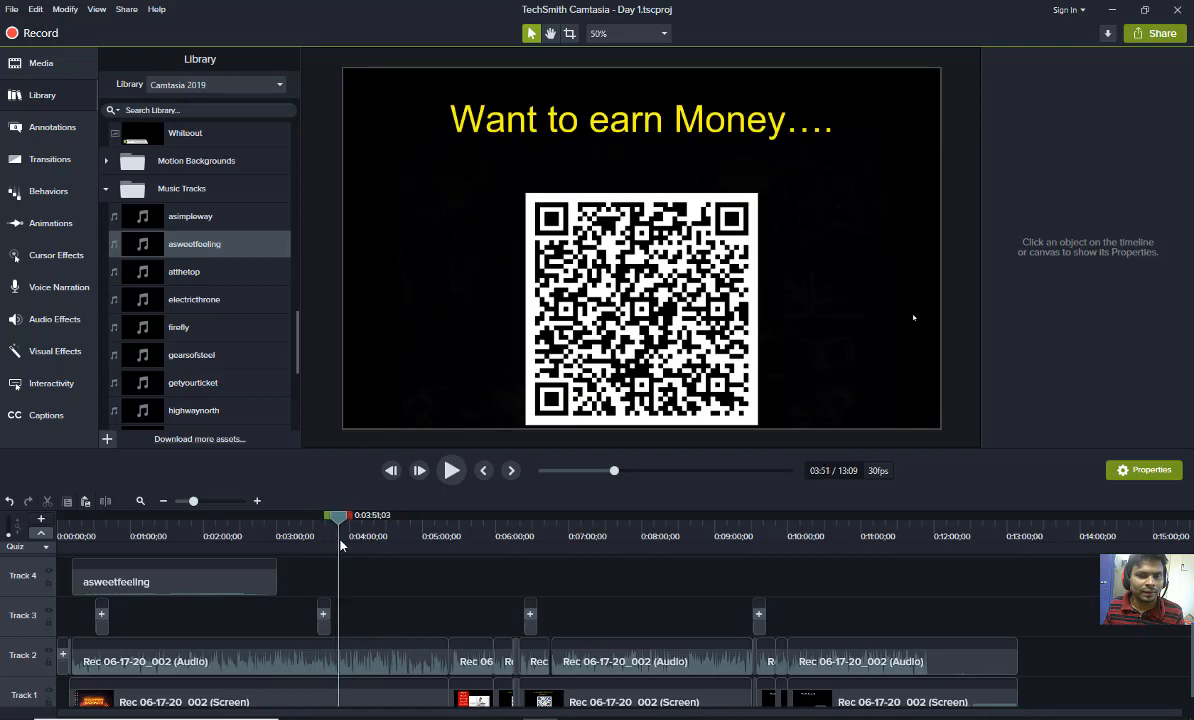
Save a copy of the project as "Day 1 only presentation" in the S P College folder
click(11, 10)
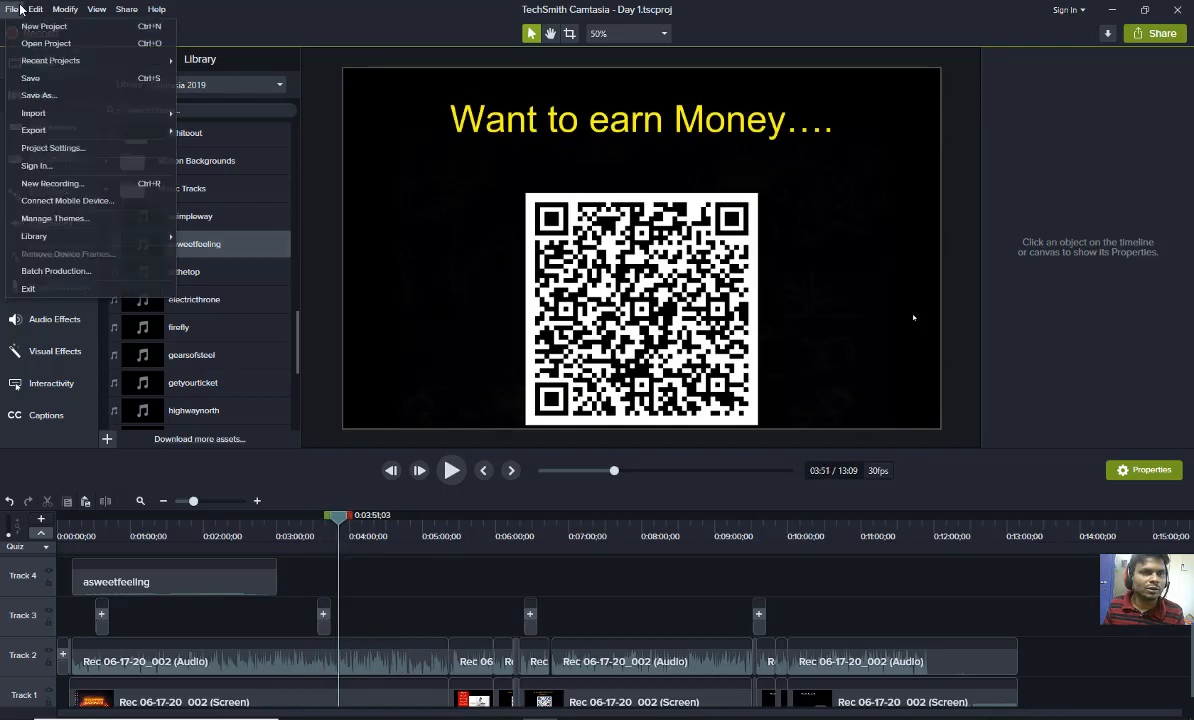
click(36, 93)
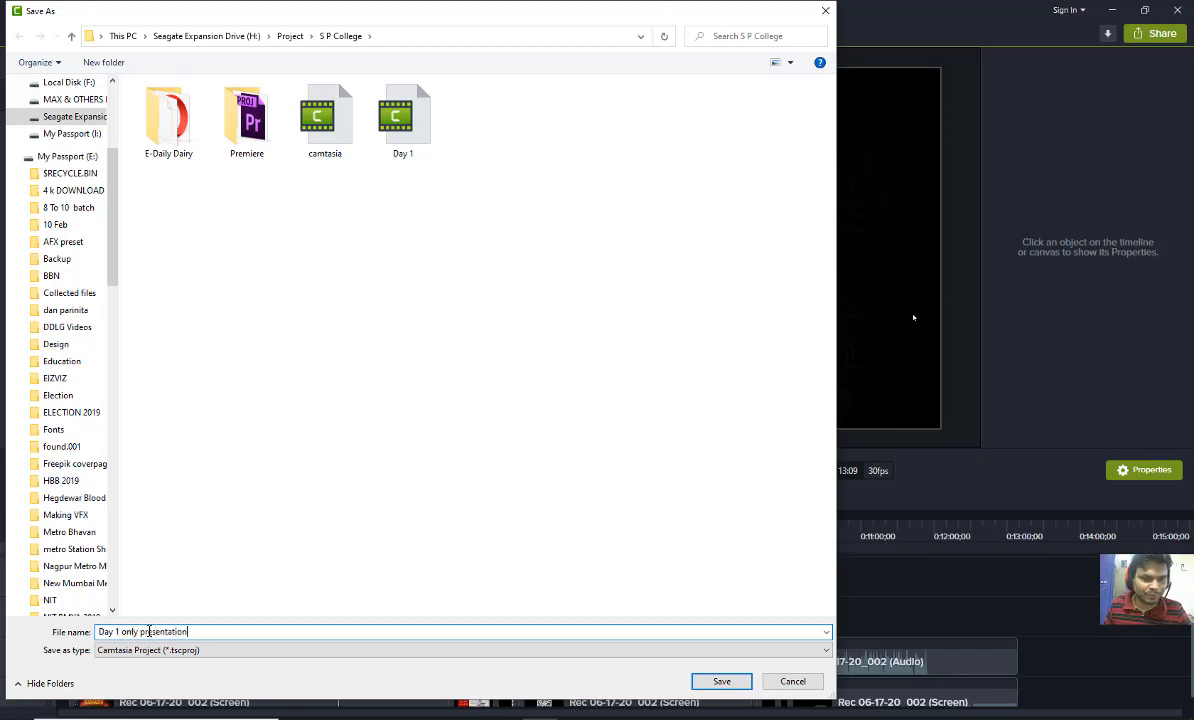
click(722, 682)
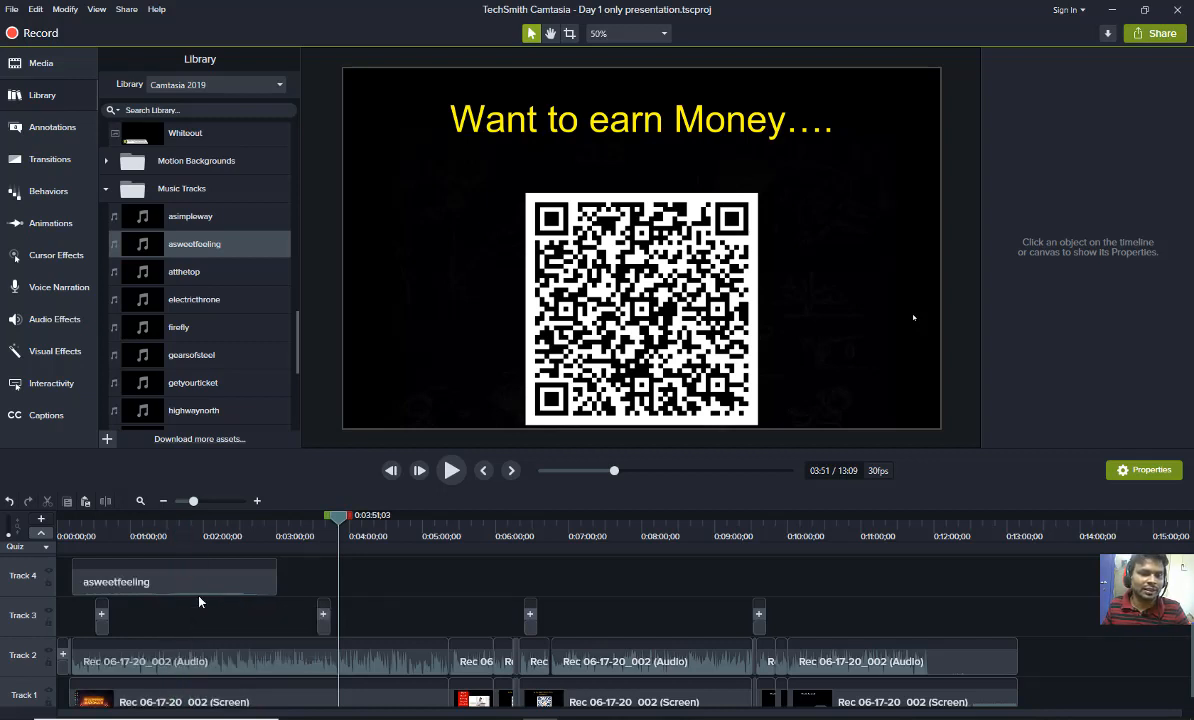
Move the asweetfeeling clip along Track 4 to start at about 0:03:52, and briefly preview the spot
drag(173, 592, 436, 594)
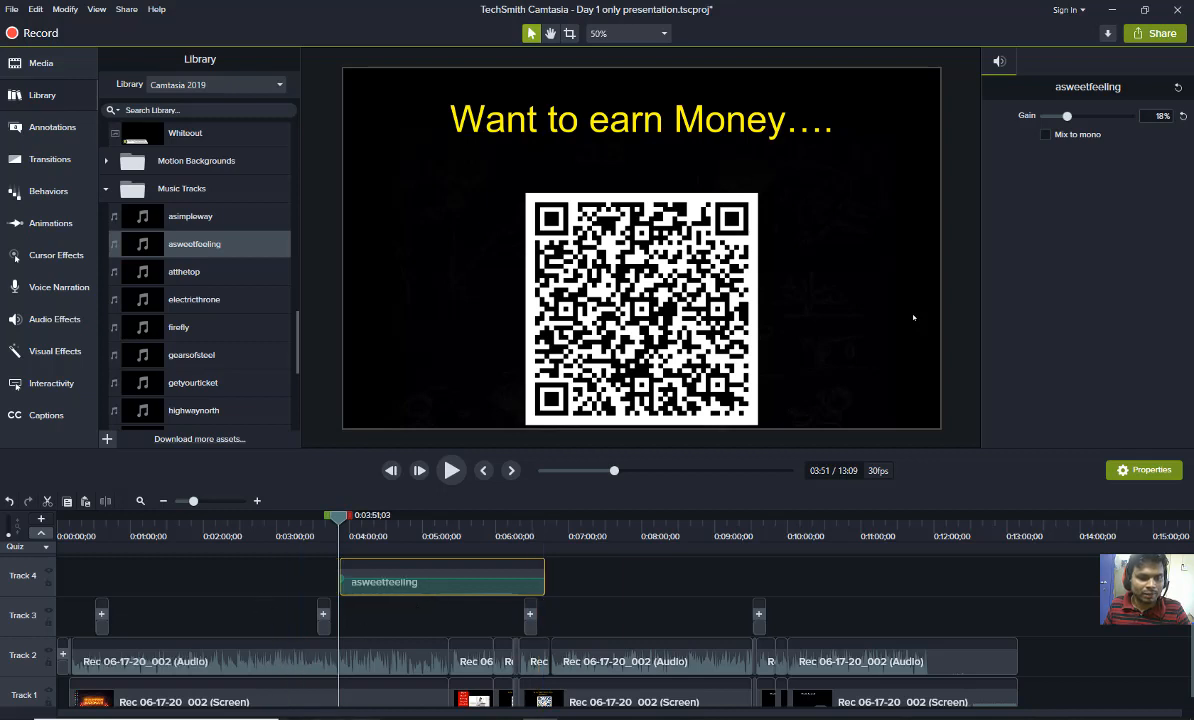
click(258, 502)
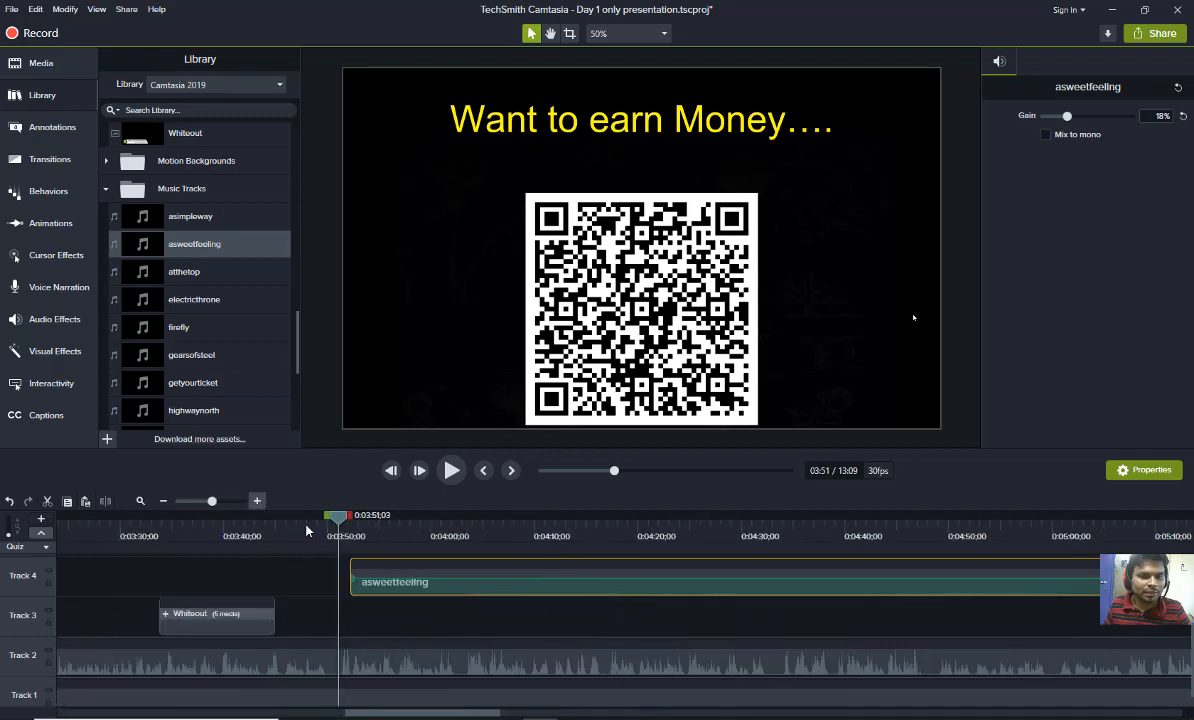
key(space)
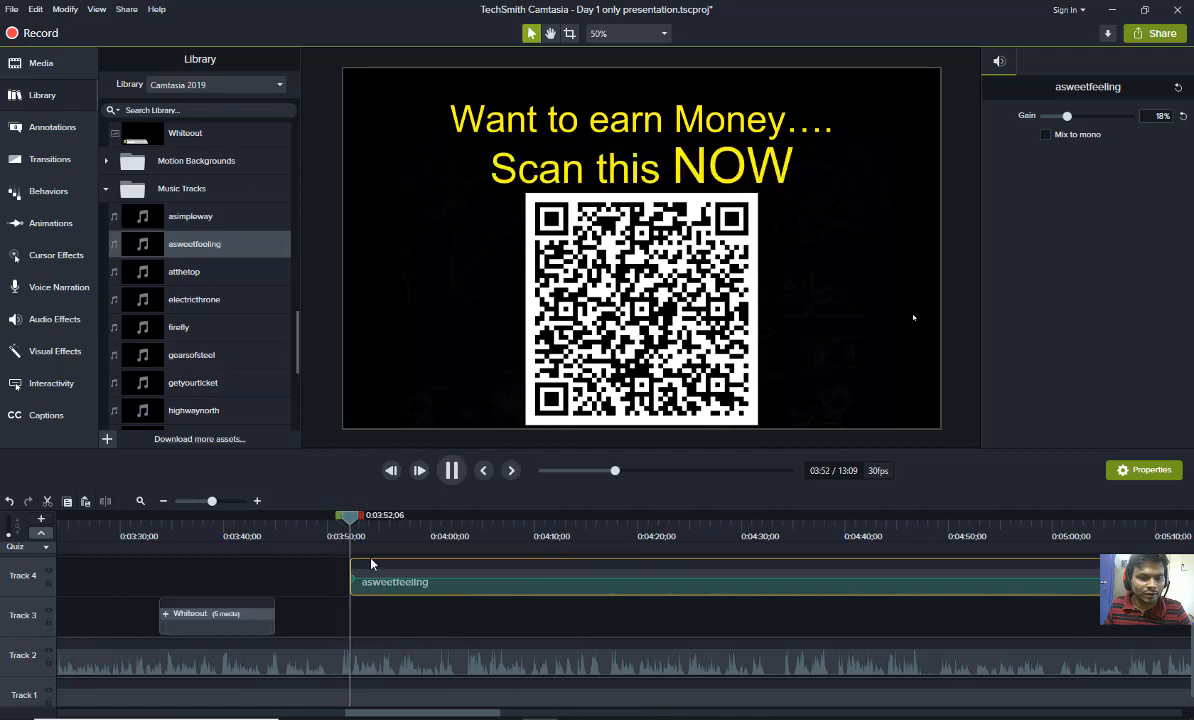
key(space)
Split the Track 2 audio clip and the Track 1 screen clip at 0:03:50;26
drag(352, 522, 336, 517)
click(355, 670)
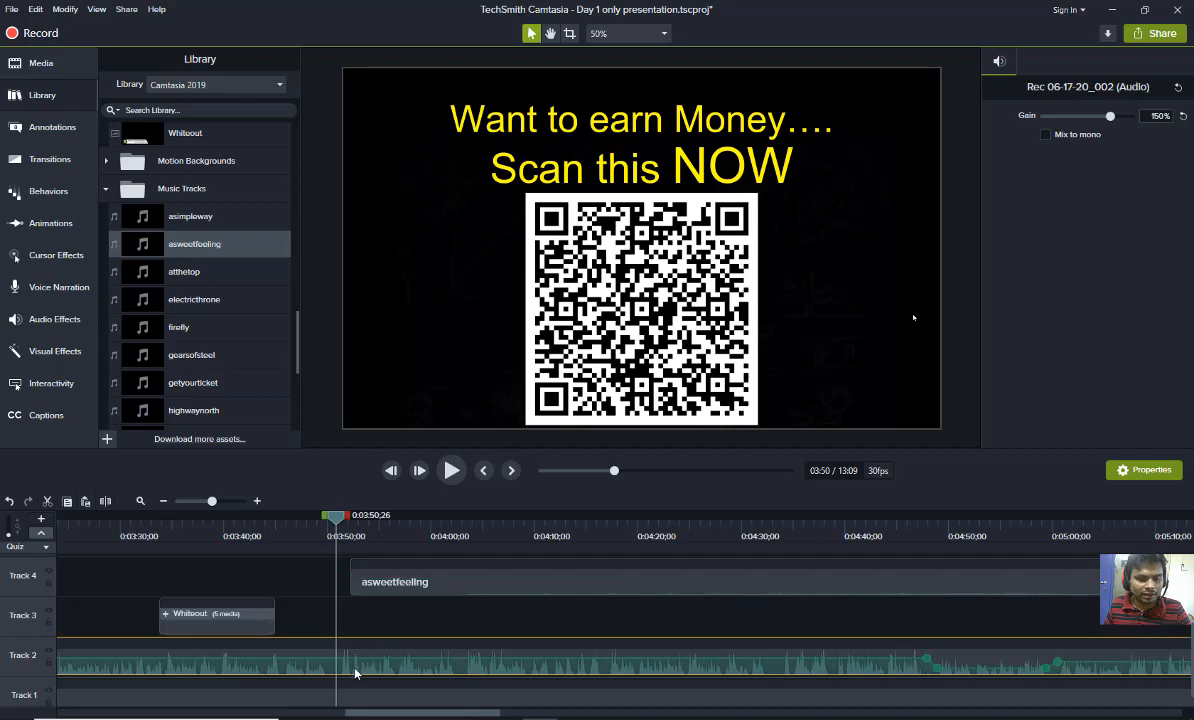
key(s)
click(363, 700)
key(s)
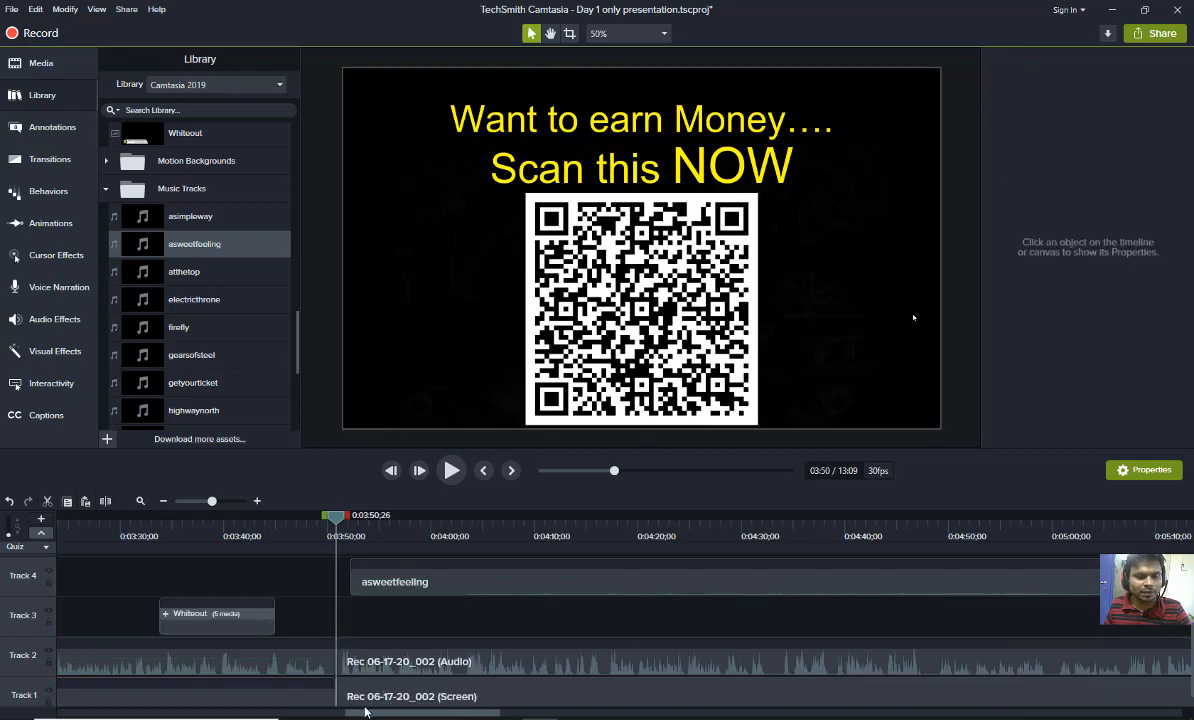
Delete the recording's audio and screen segments and the two Whiteout titles between the intro and 0:03:50;26 on Tracks 1 to 3
click(163, 503)
click(163, 503)
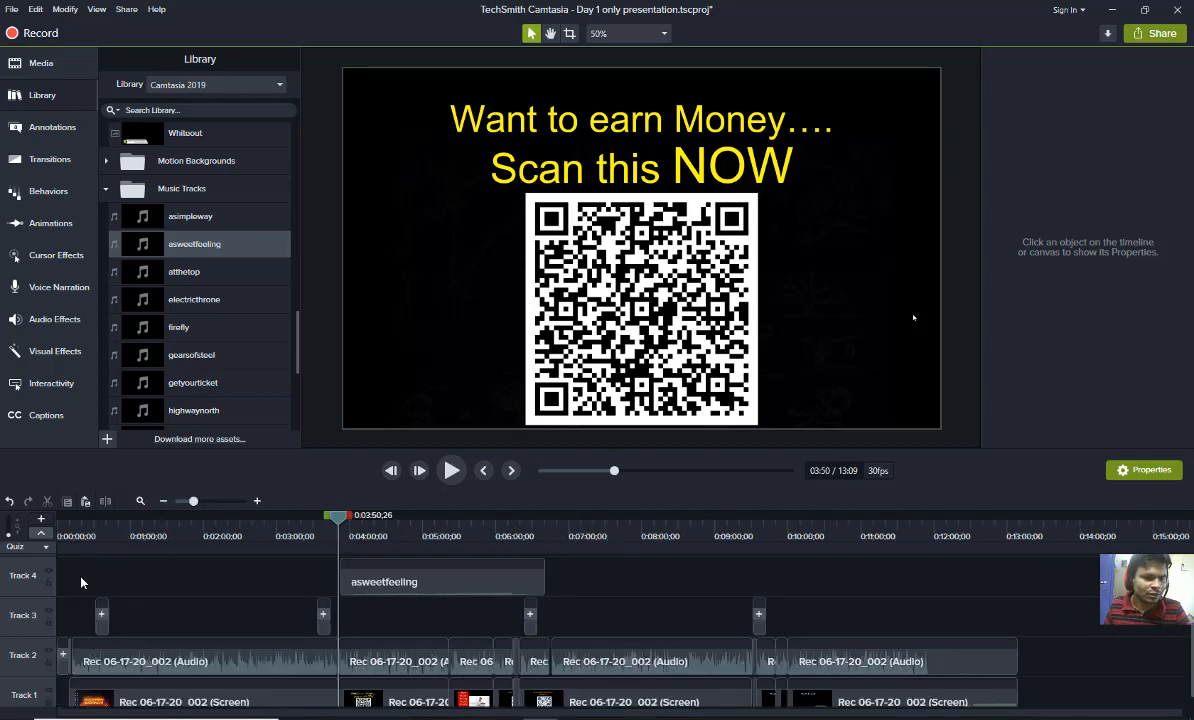
drag(79, 575, 268, 698)
drag(90, 564, 330, 712)
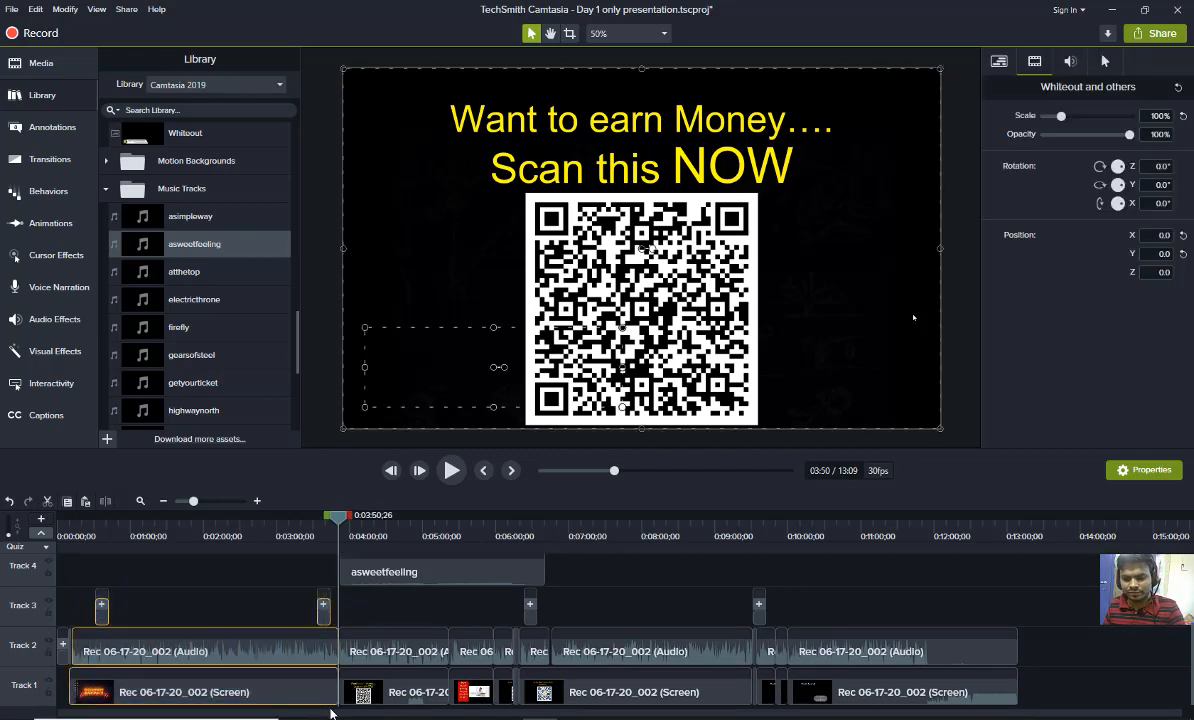
key(Delete)
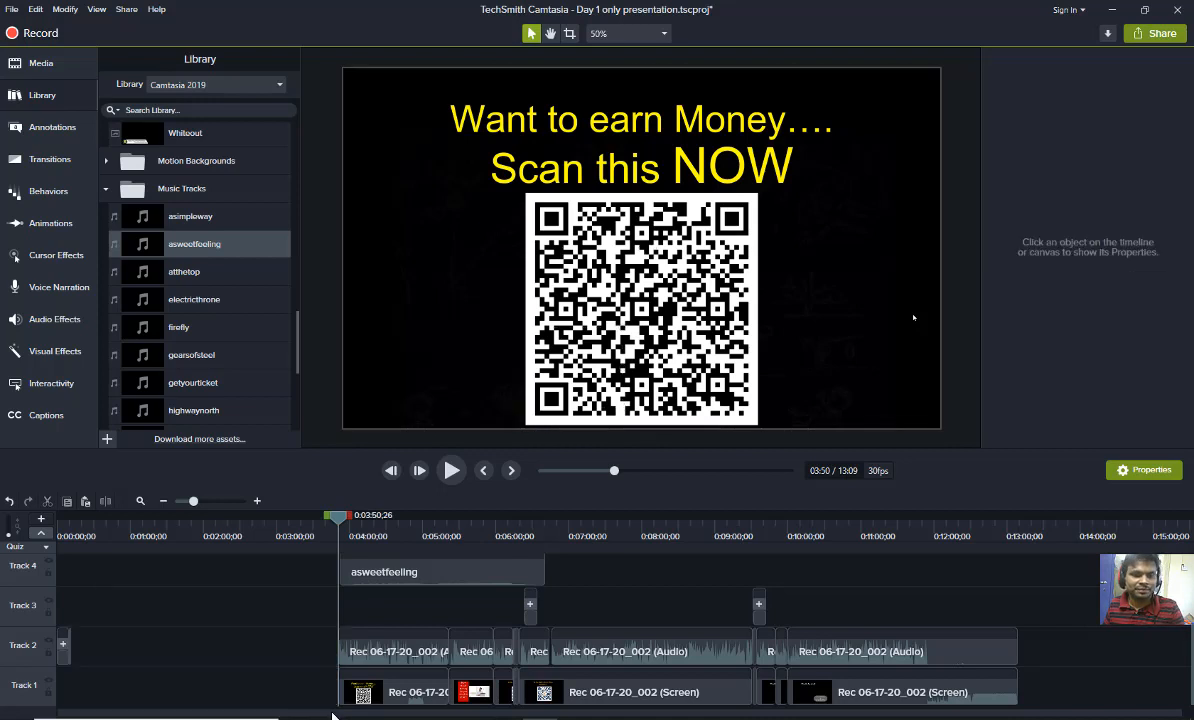
Shift all remaining recording clips, titles and the music together so they start right after the spinningcomputer intro, at about 0:00:11
drag(151, 613, 66, 651)
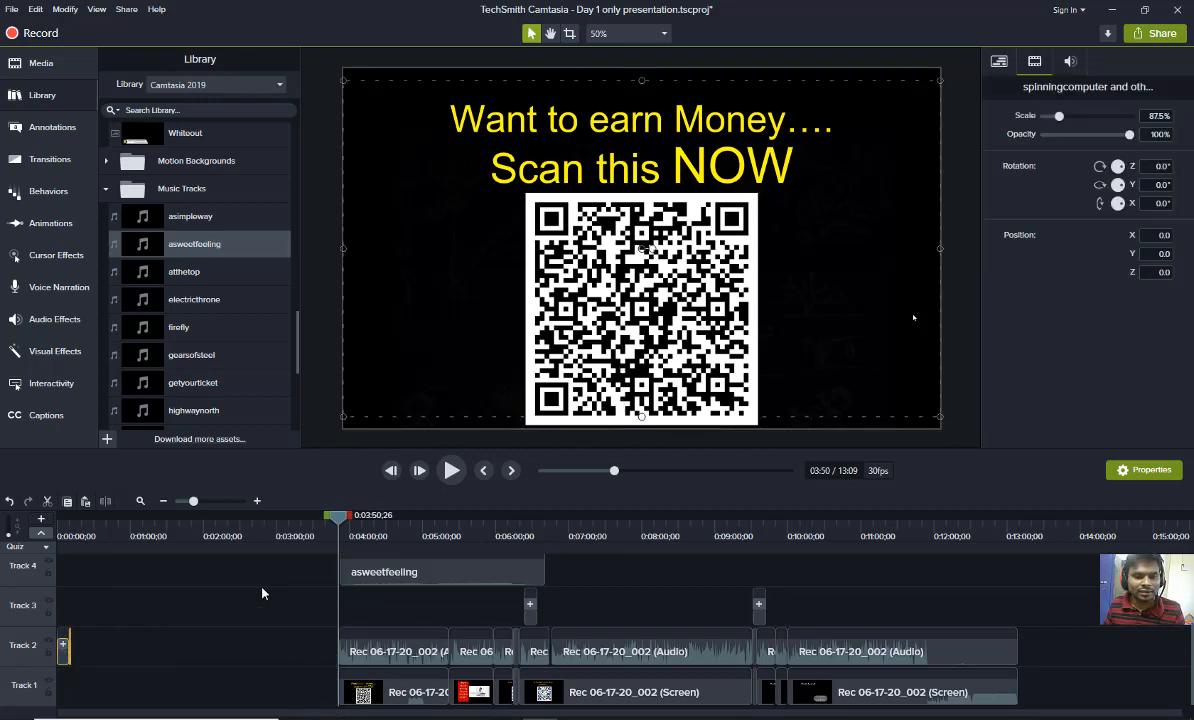
drag(262, 593, 1061, 630)
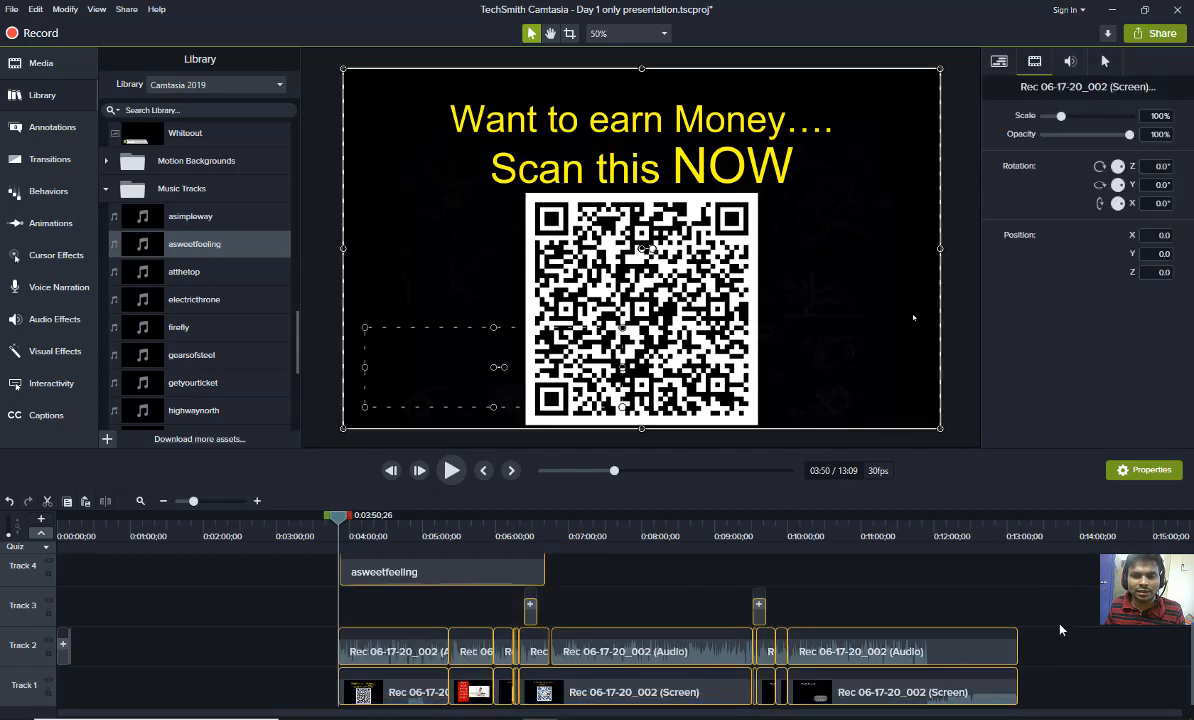
click(1061, 630)
click(352, 580)
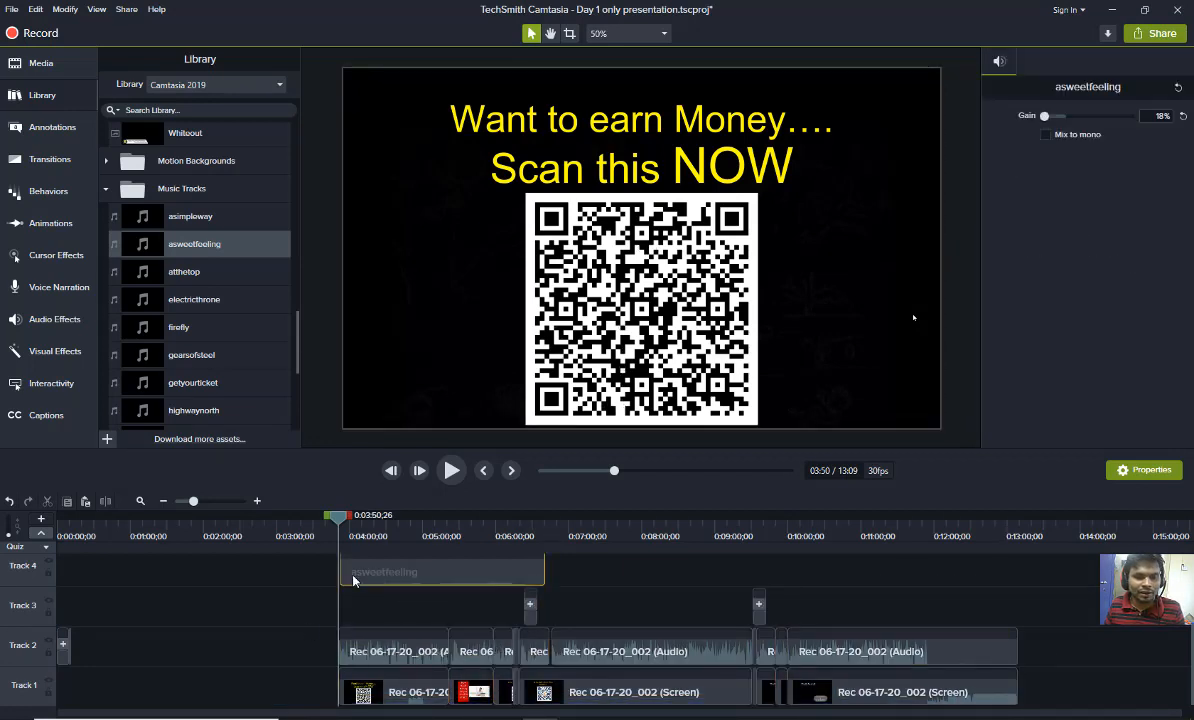
ctrl+click(367, 652)
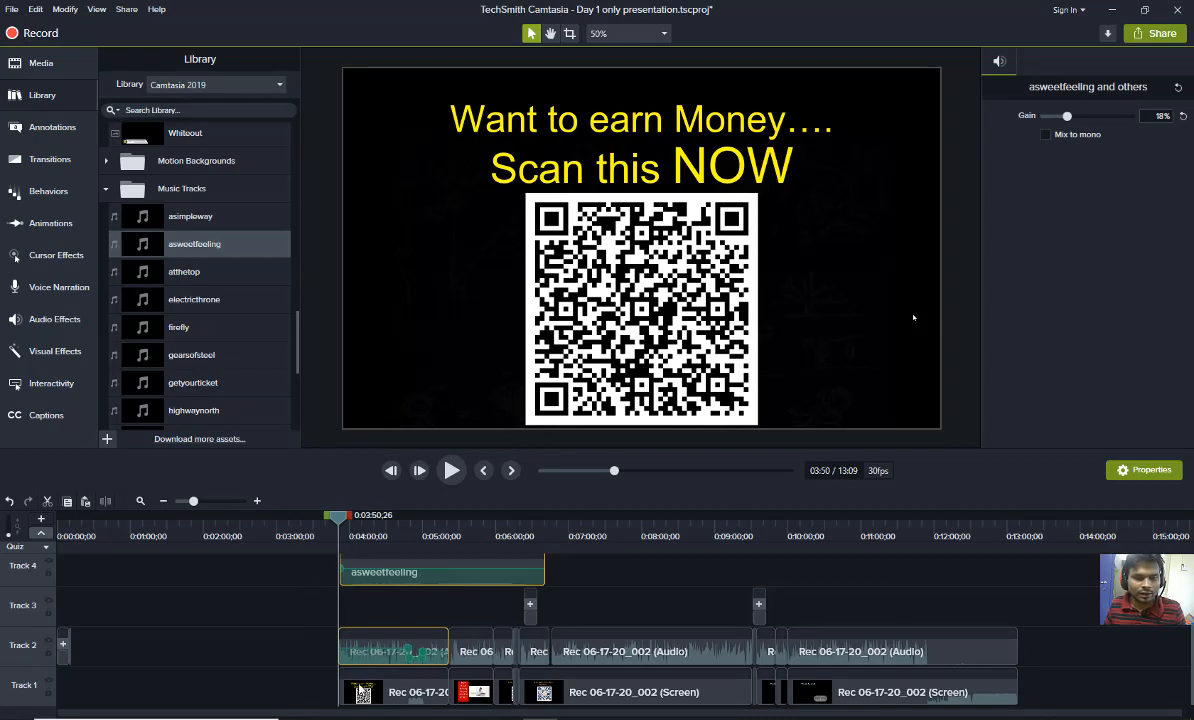
click(258, 611)
click(355, 667)
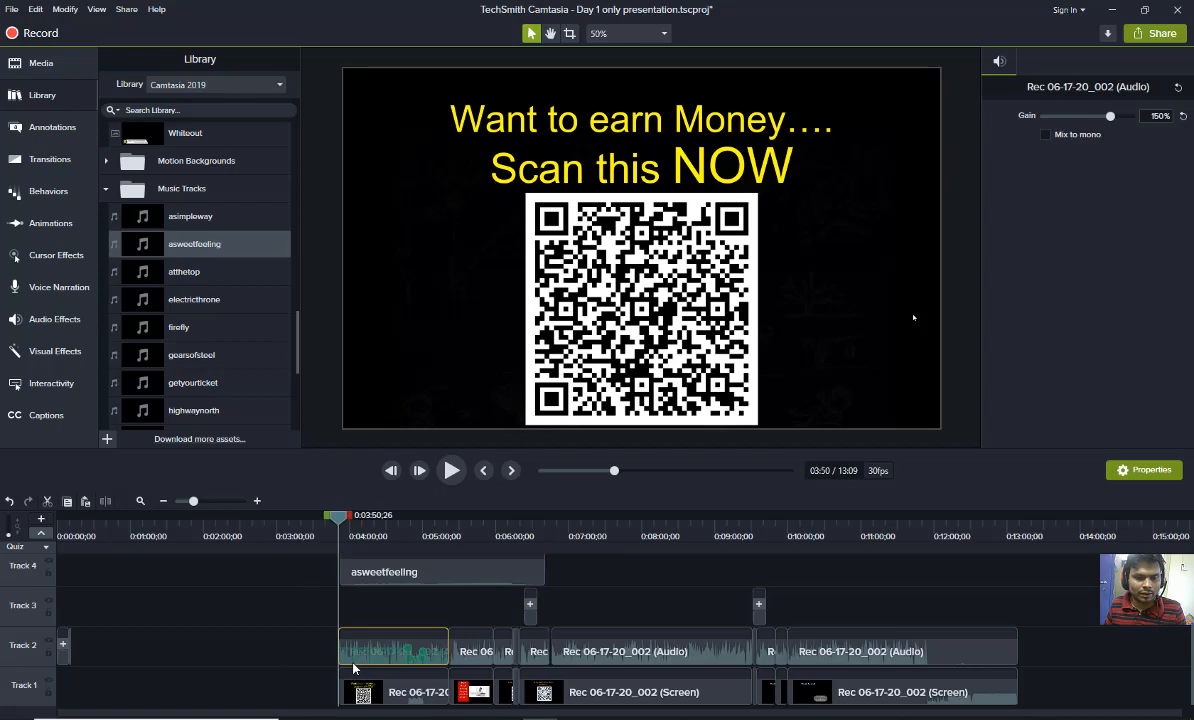
drag(317, 572, 951, 659)
drag(404, 693, 84, 690)
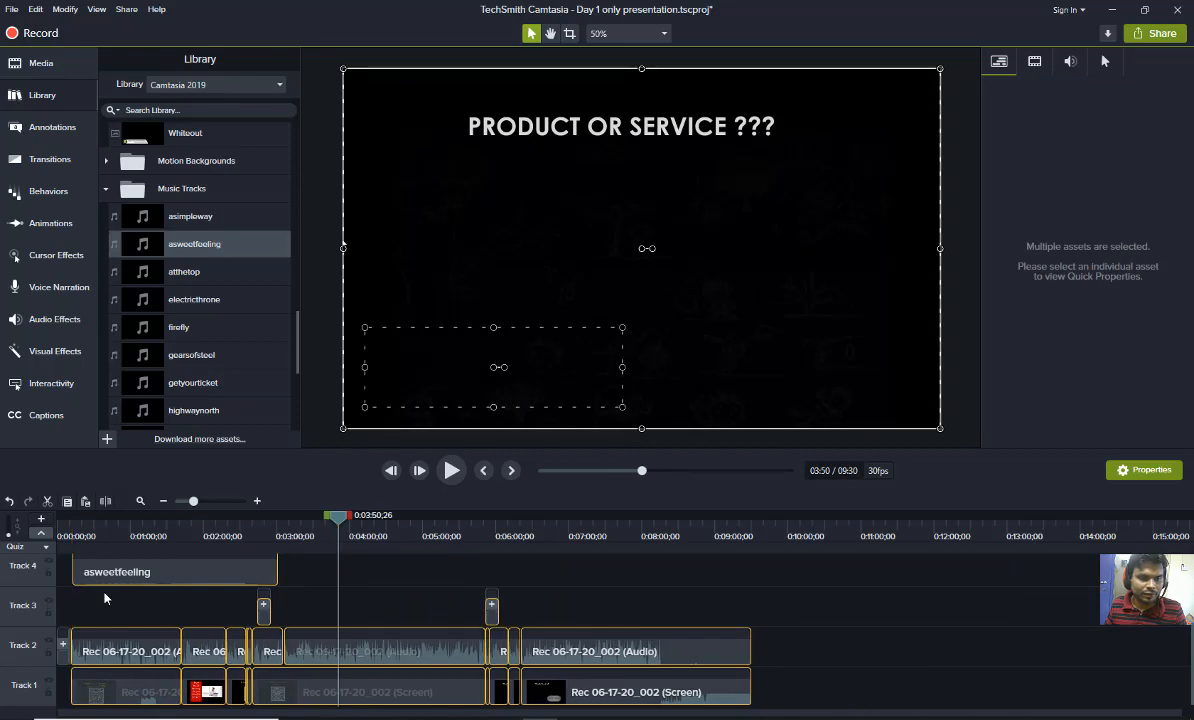
Play the project from the beginning through the intro to 0:00:11;01 to check how it leads into the recording
drag(338, 517, 5, 540)
key(space)
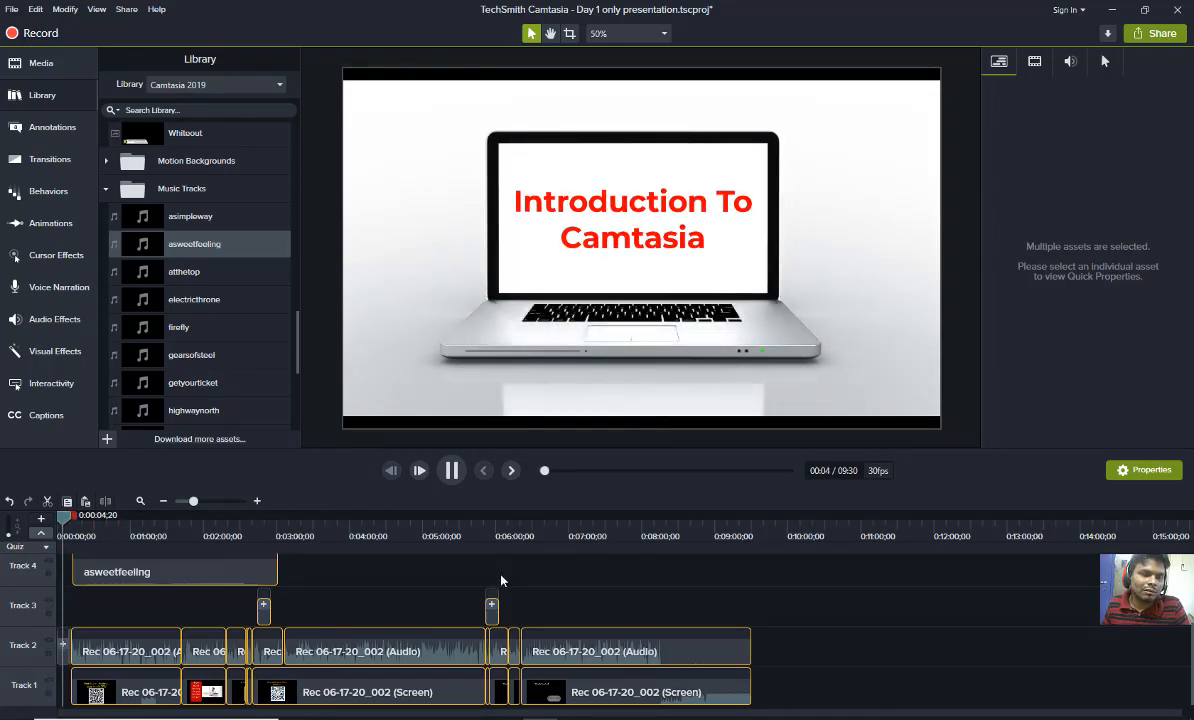
key(space)
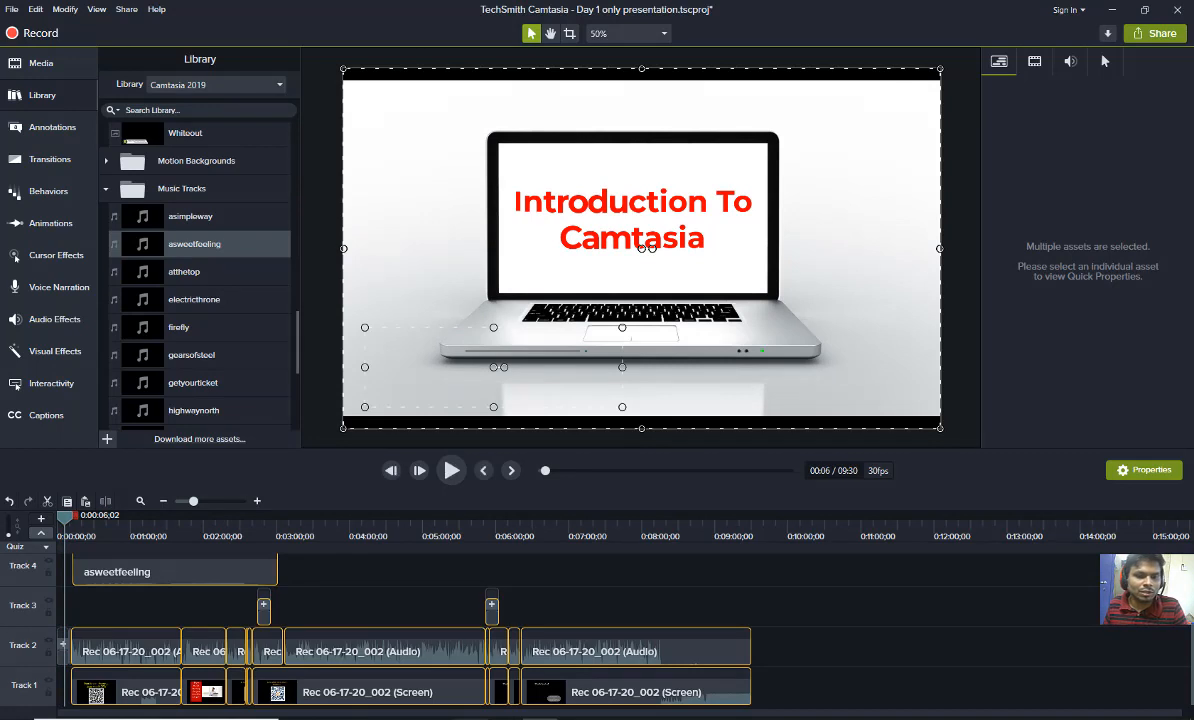
mouse_move(470, 718)
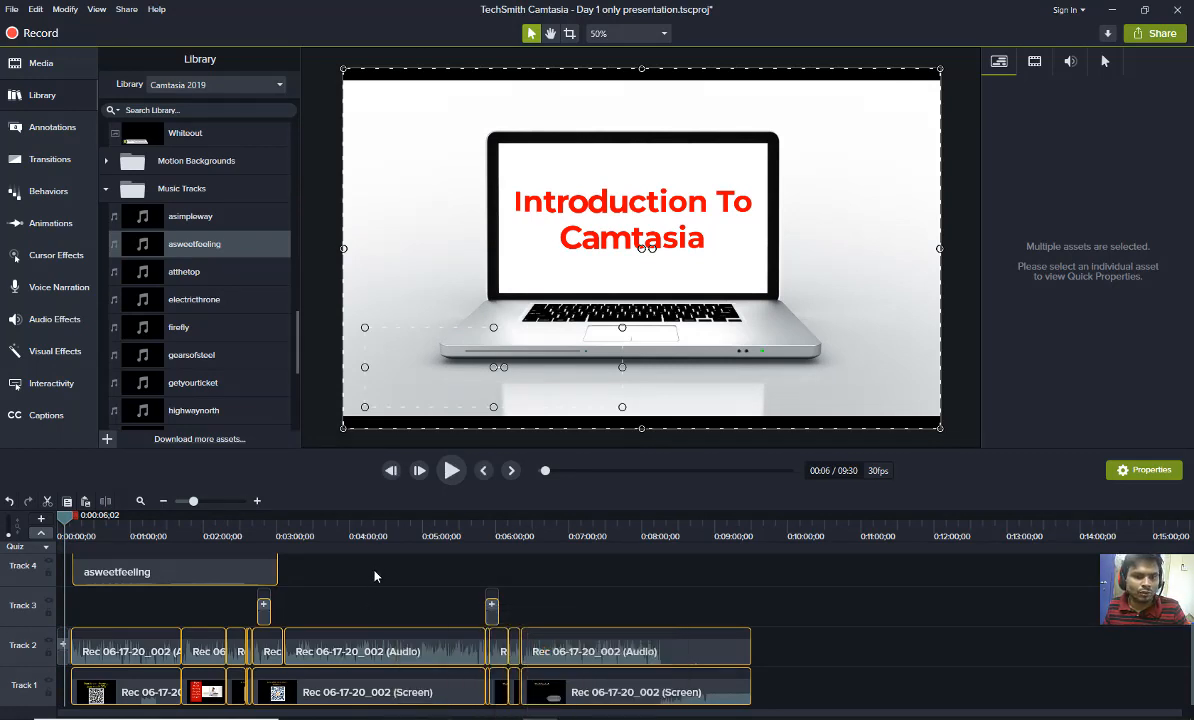
key(space)
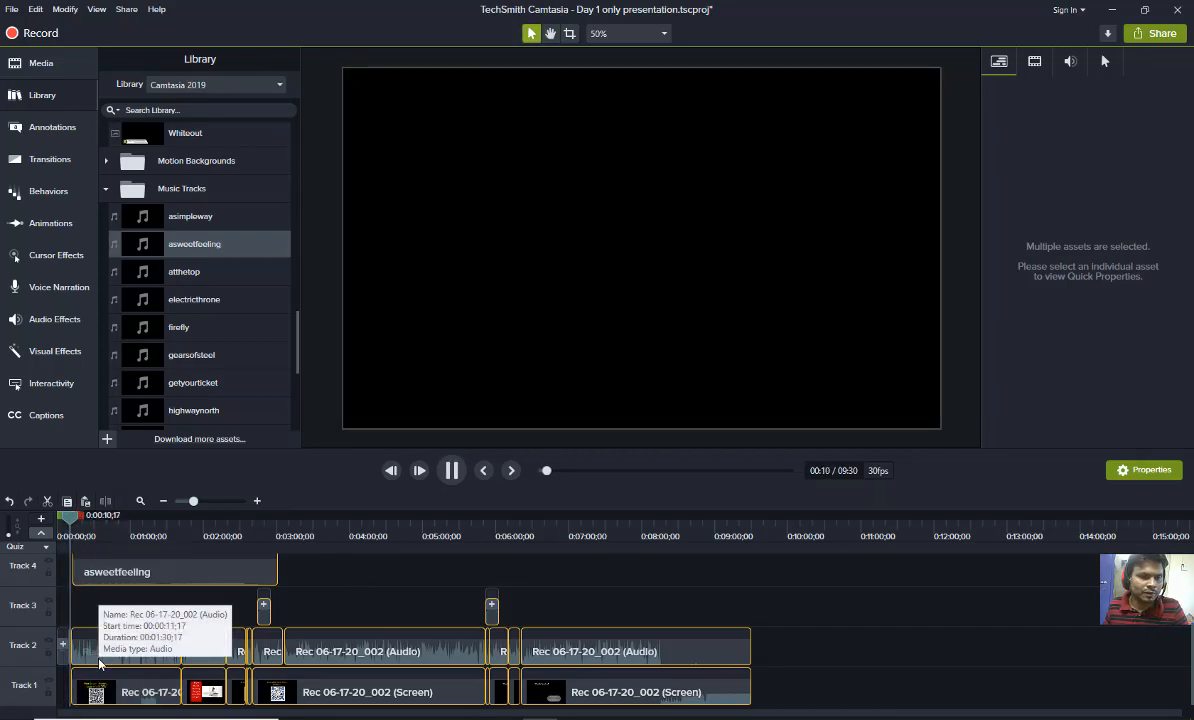
key(space)
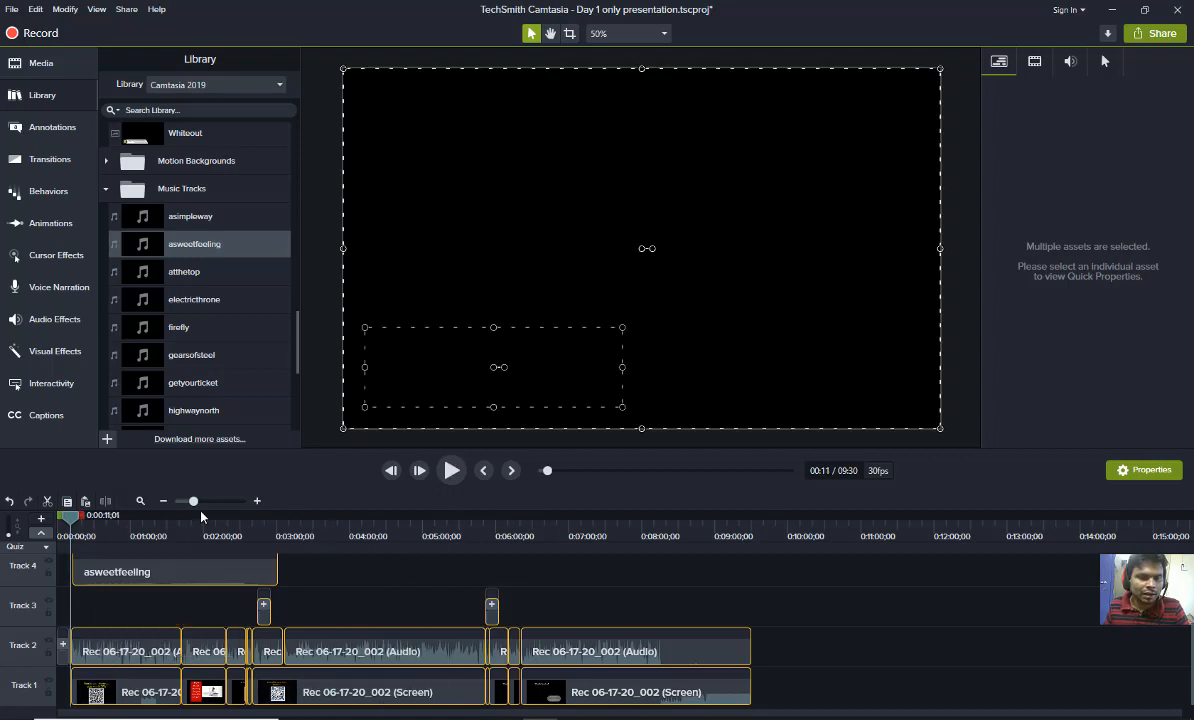
Move the asweetfeeling clip on Track 4 to start flush with the first screen clip, and play back the join
click(257, 501)
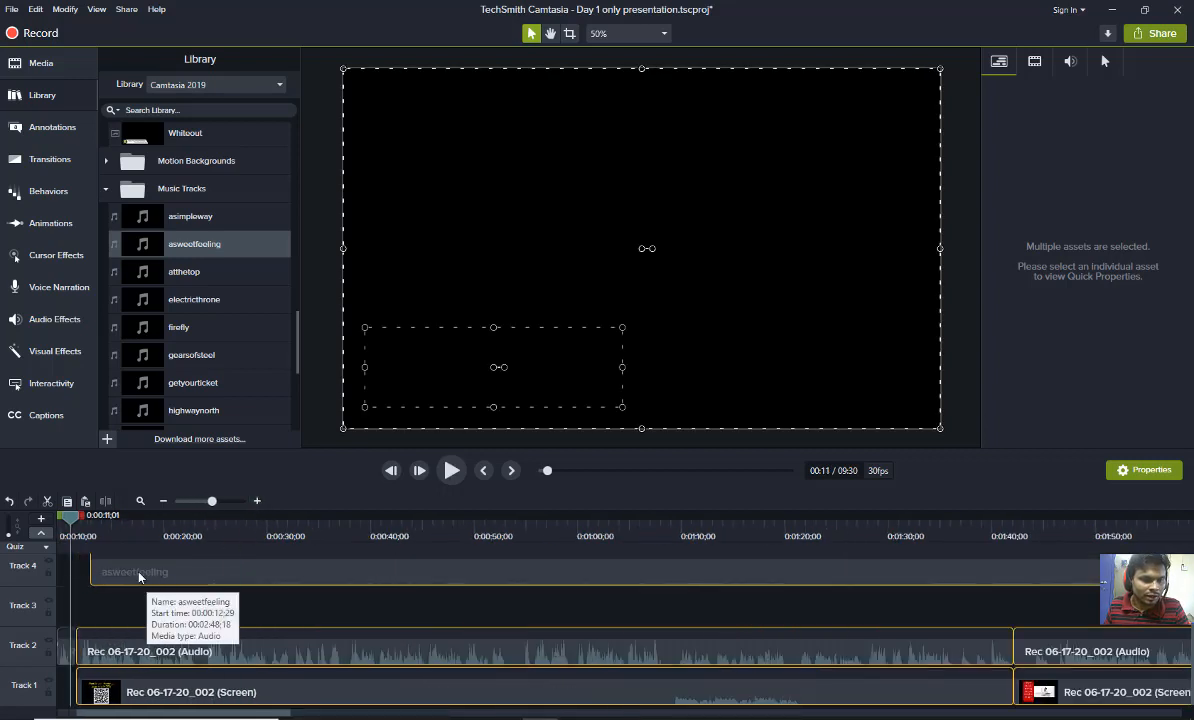
click(117, 591)
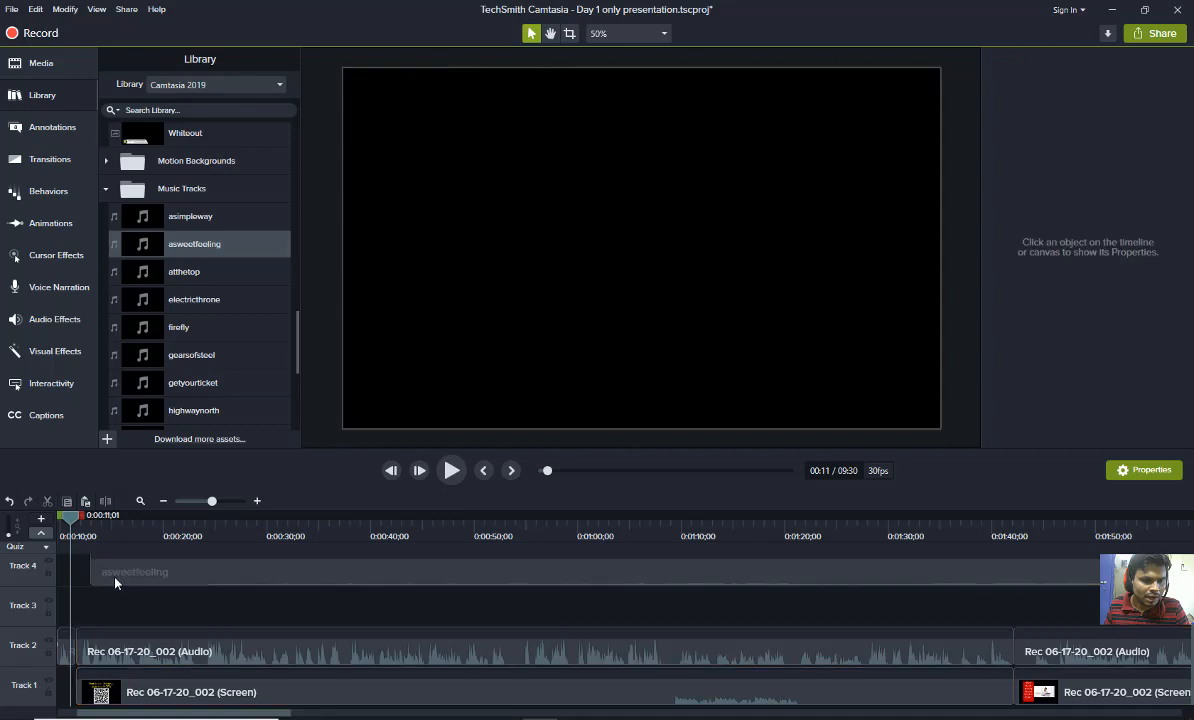
drag(114, 579, 104, 583)
key(space)
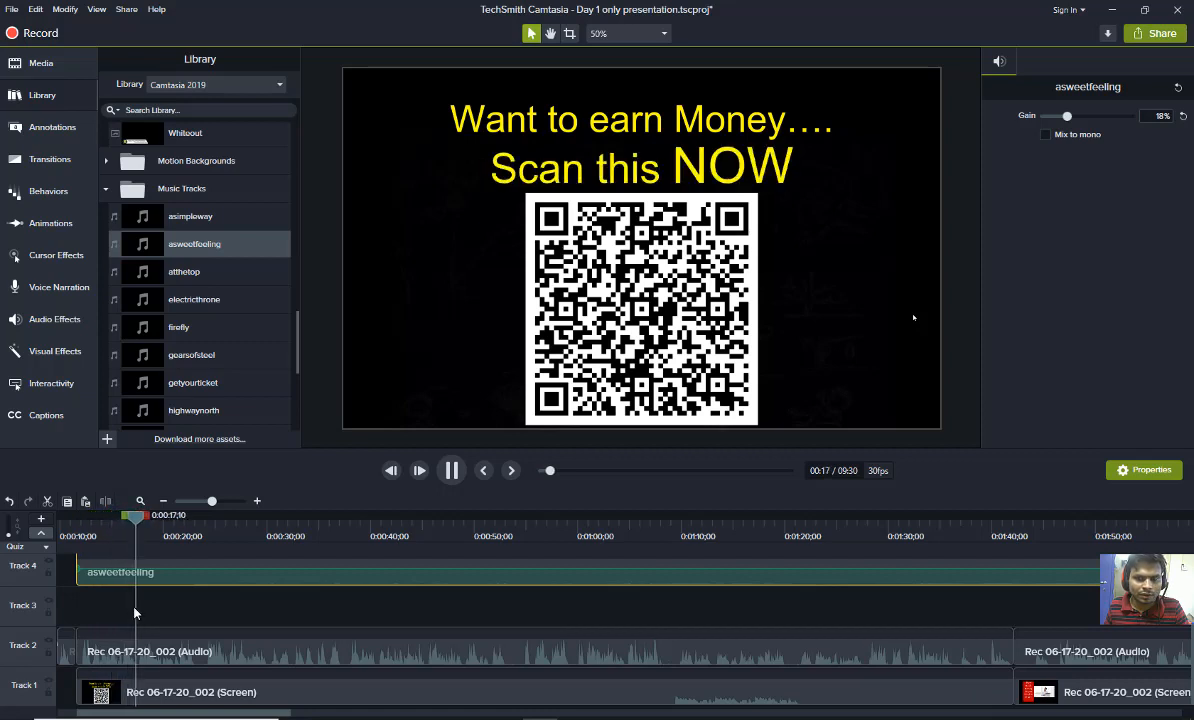
Set the asweetfeeling clip's gain to 20%, preview the balance up to about 0:00:24, and save the project
key(space)
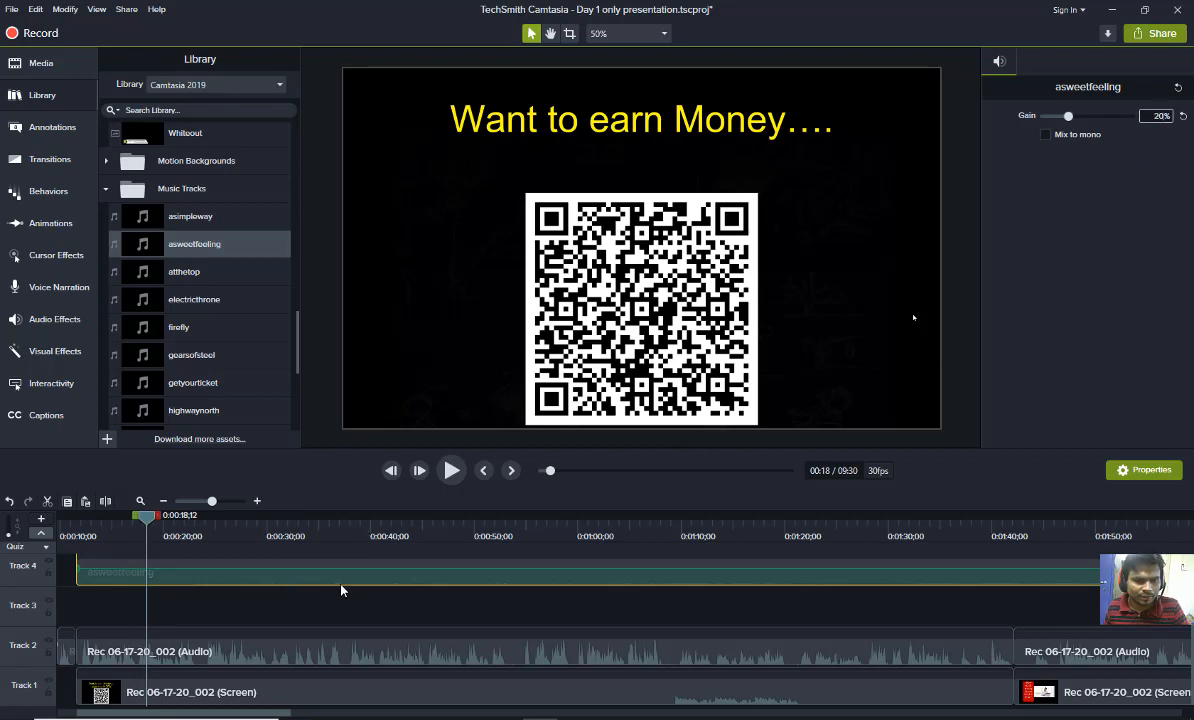
click(318, 601)
key(space)
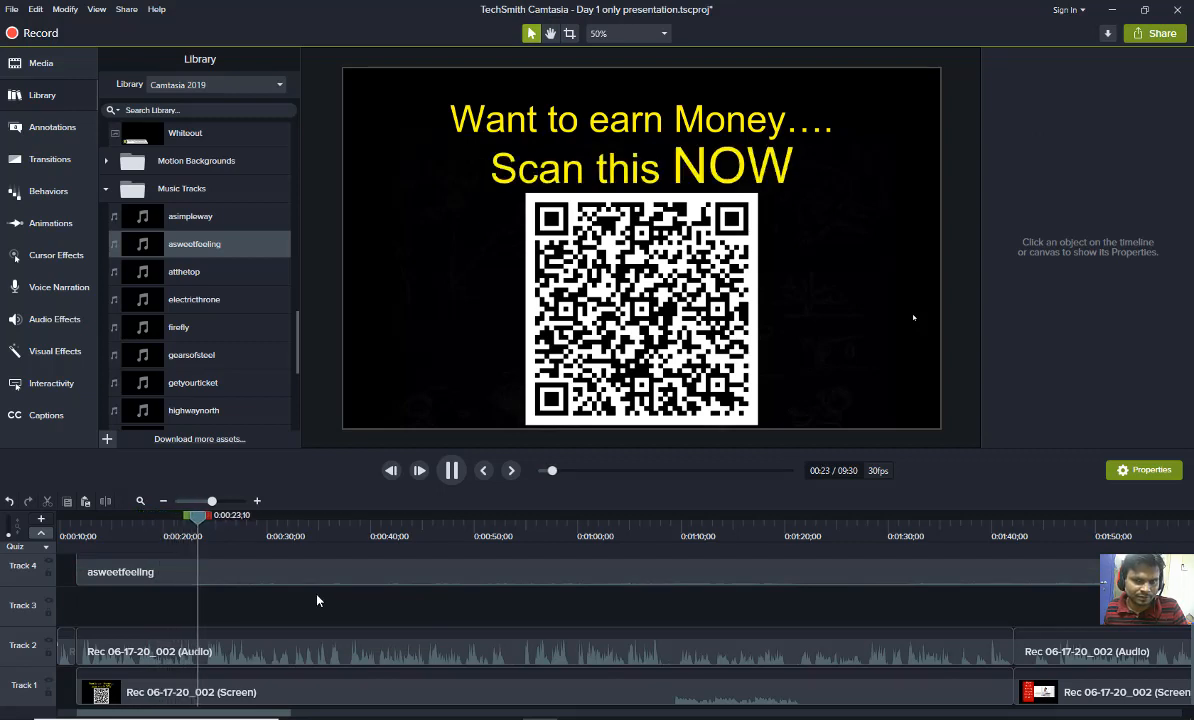
key(space)
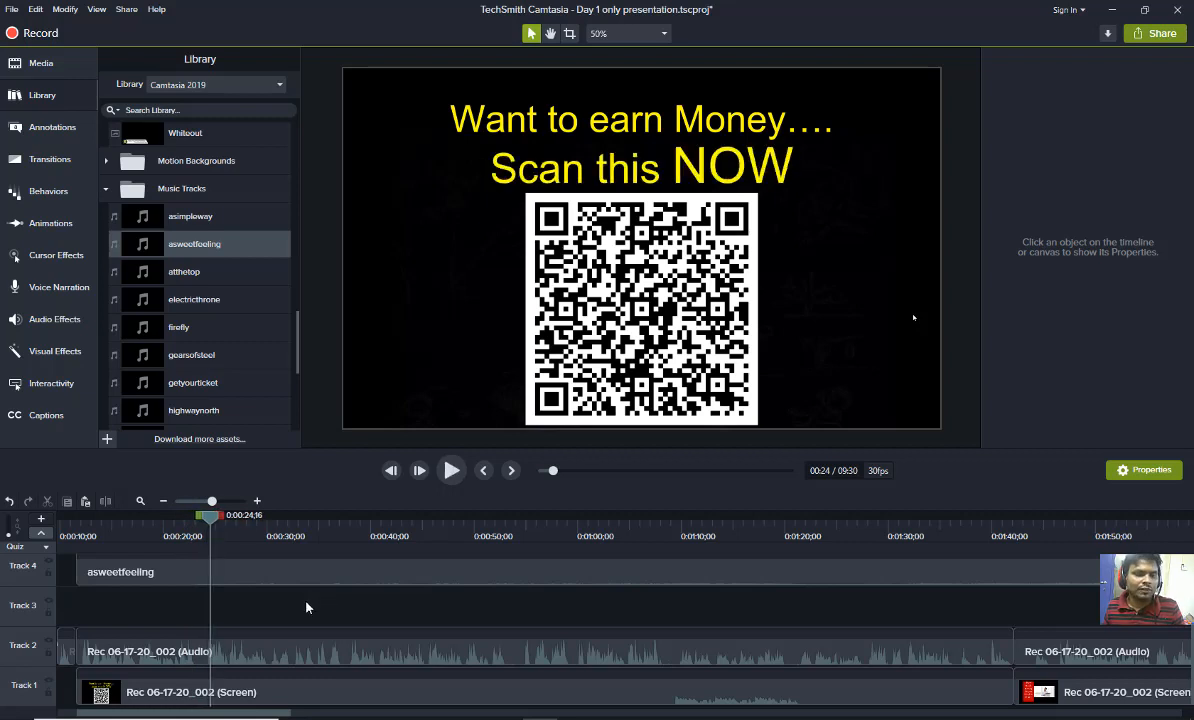
key(ctrl+s)
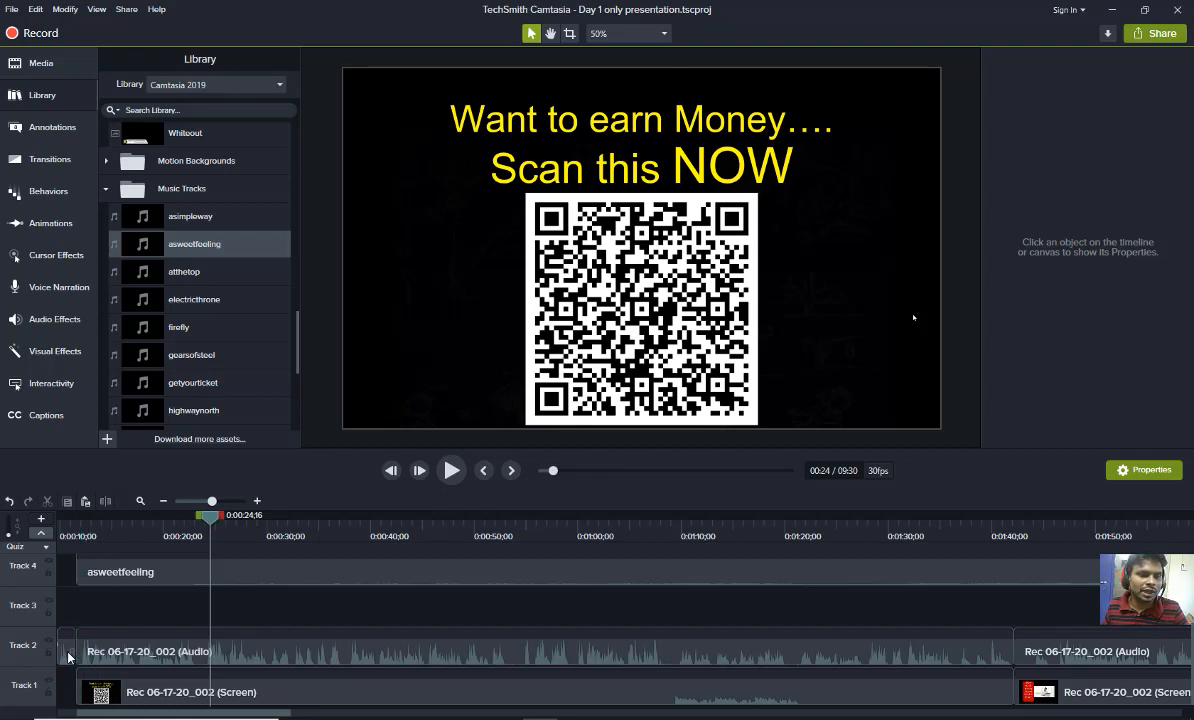
Preview from 0:00:10;02 to 0:00:12;06 and examine the clips where the intro meets the recording
click(61, 537)
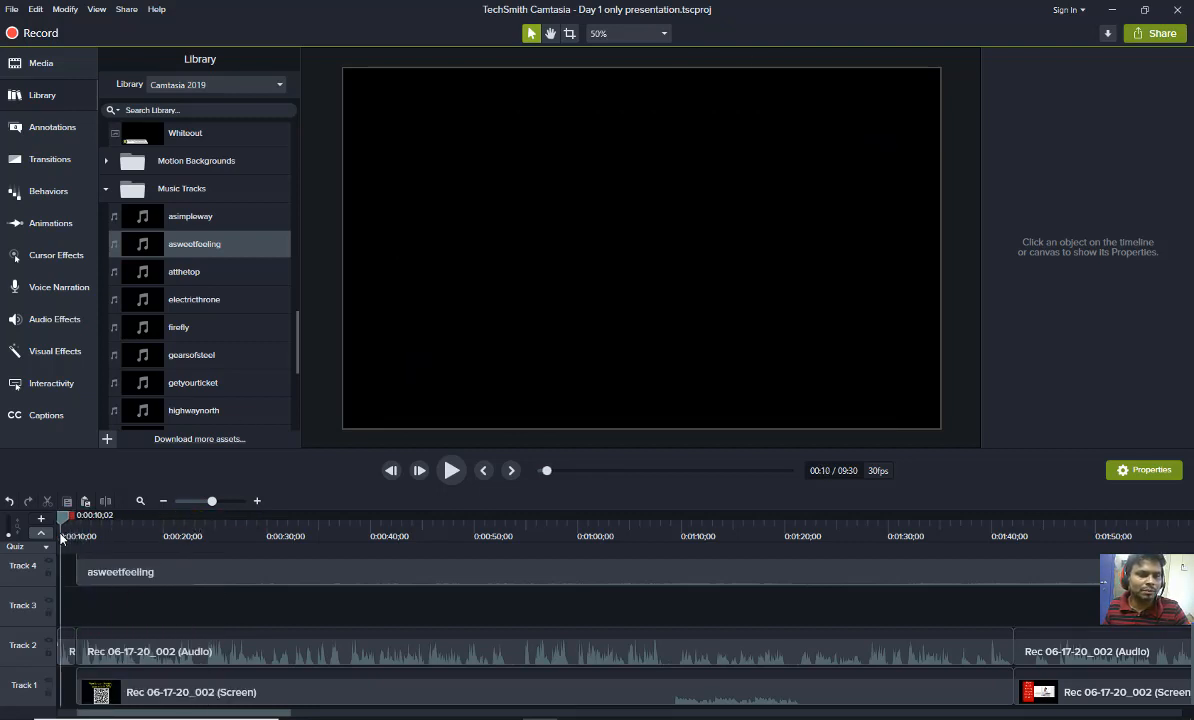
key(space)
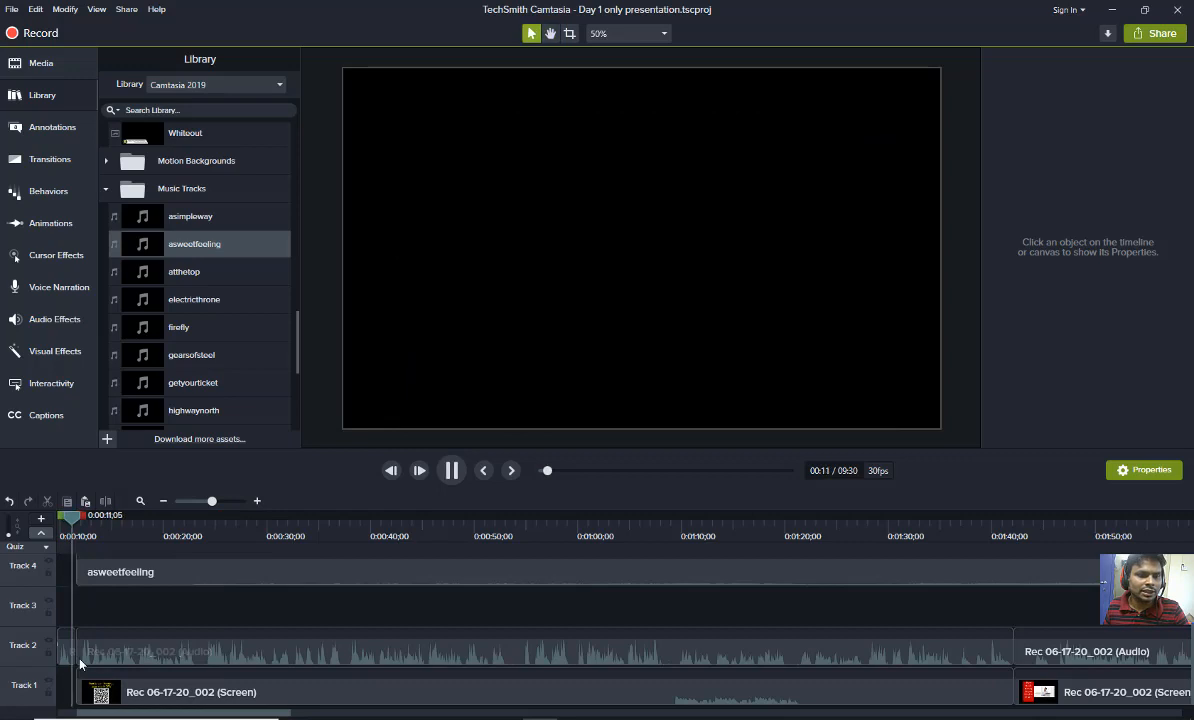
key(space)
scroll(133, 584, up, 1)
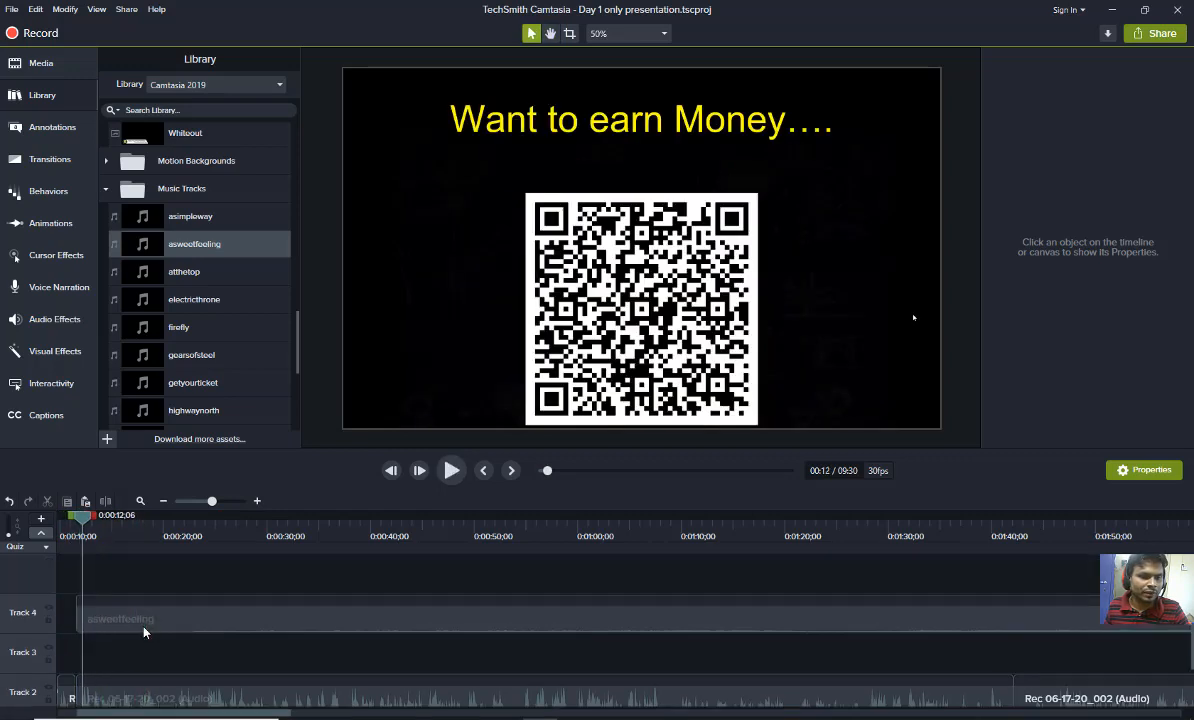
scroll(143, 632, down, 1)
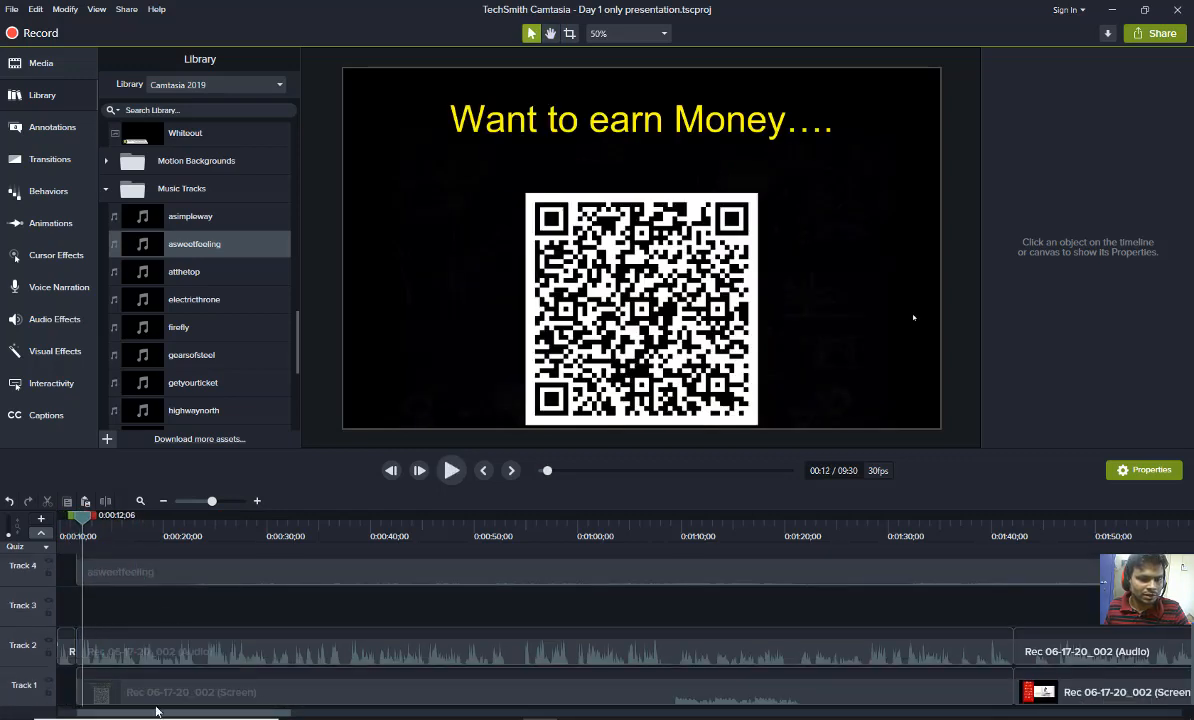
drag(153, 714, 79, 714)
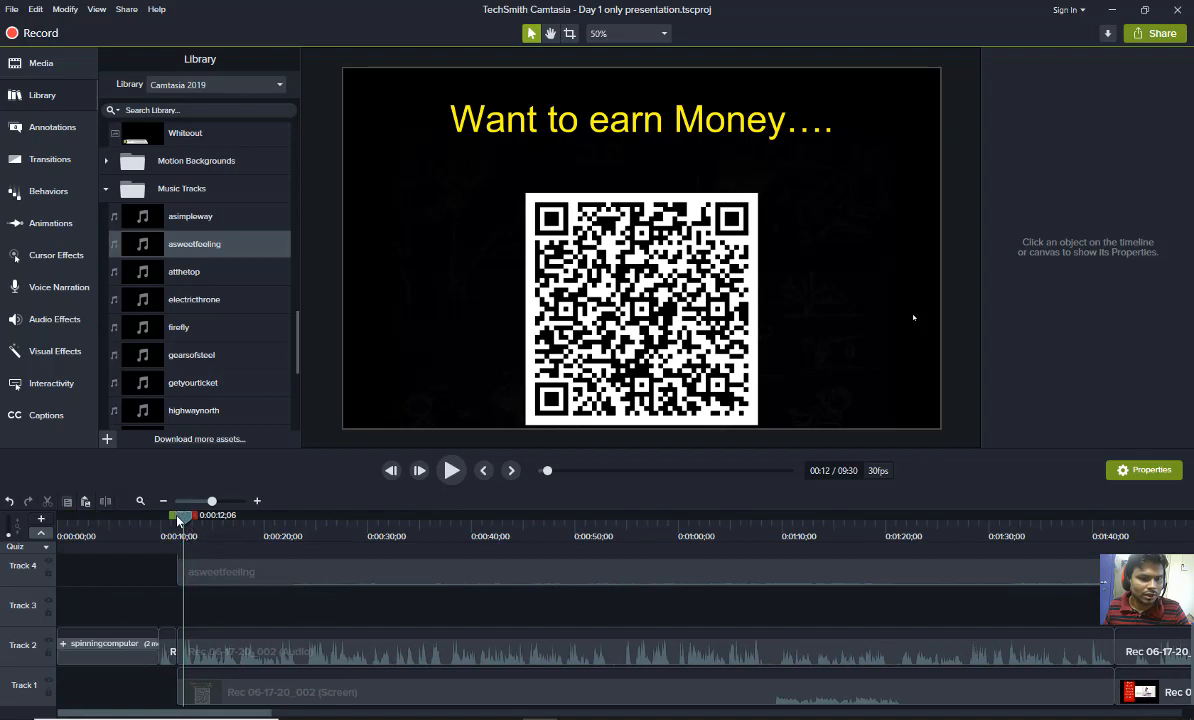
Preview the end of the intro and try extending the start of the first Track 1 screen clip back to 0:00:10;21
click(148, 531)
key(space)
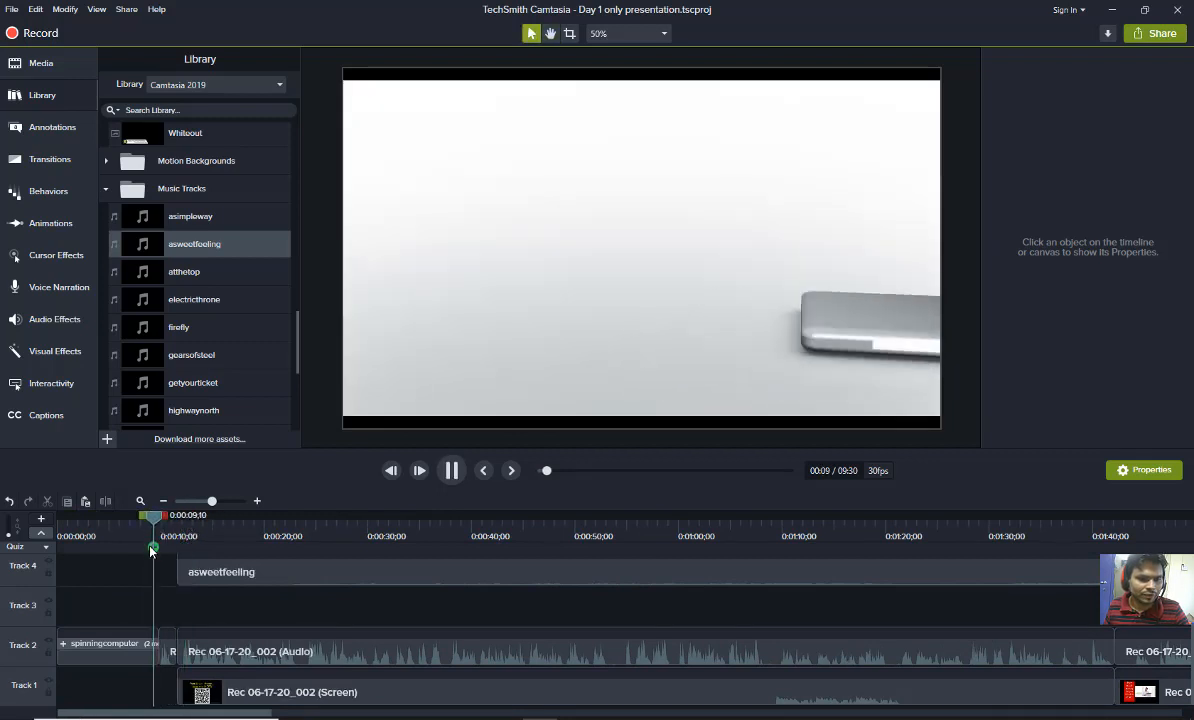
key(space)
click(185, 694)
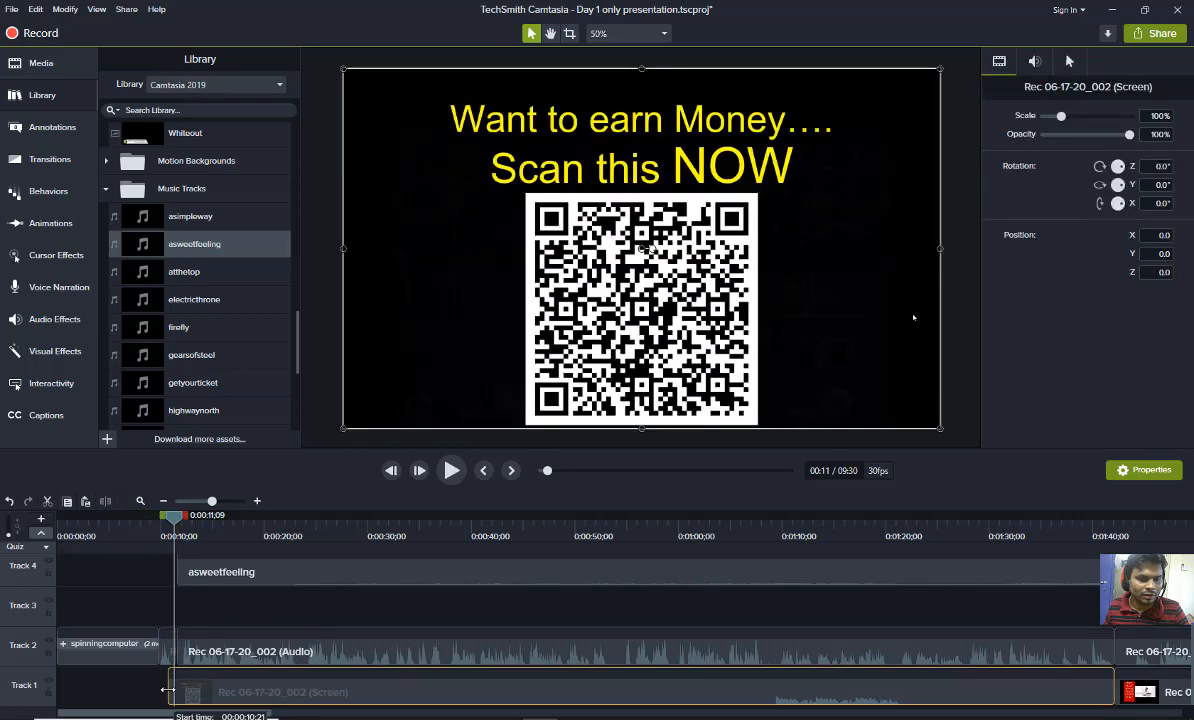
drag(169, 690, 179, 690)
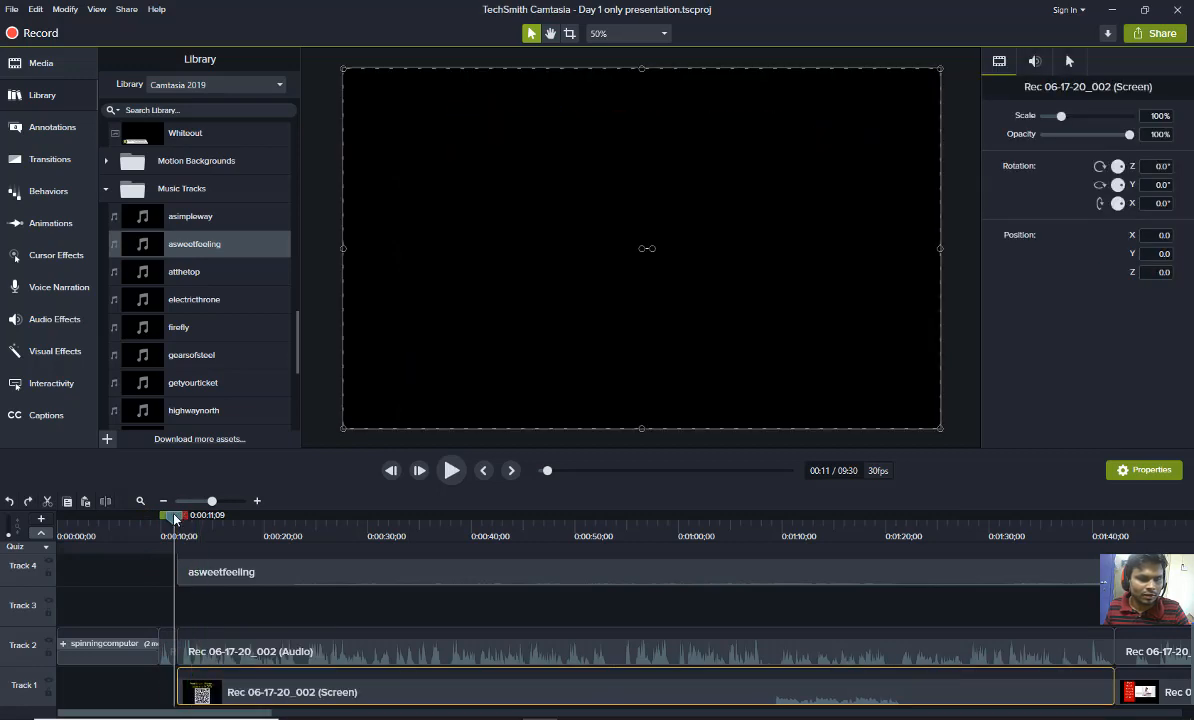
Place the playhead at 0:00:10;27, show the project's media, and switch to Everything to search for the presenter's photo by full name
drag(174, 518, 170, 528)
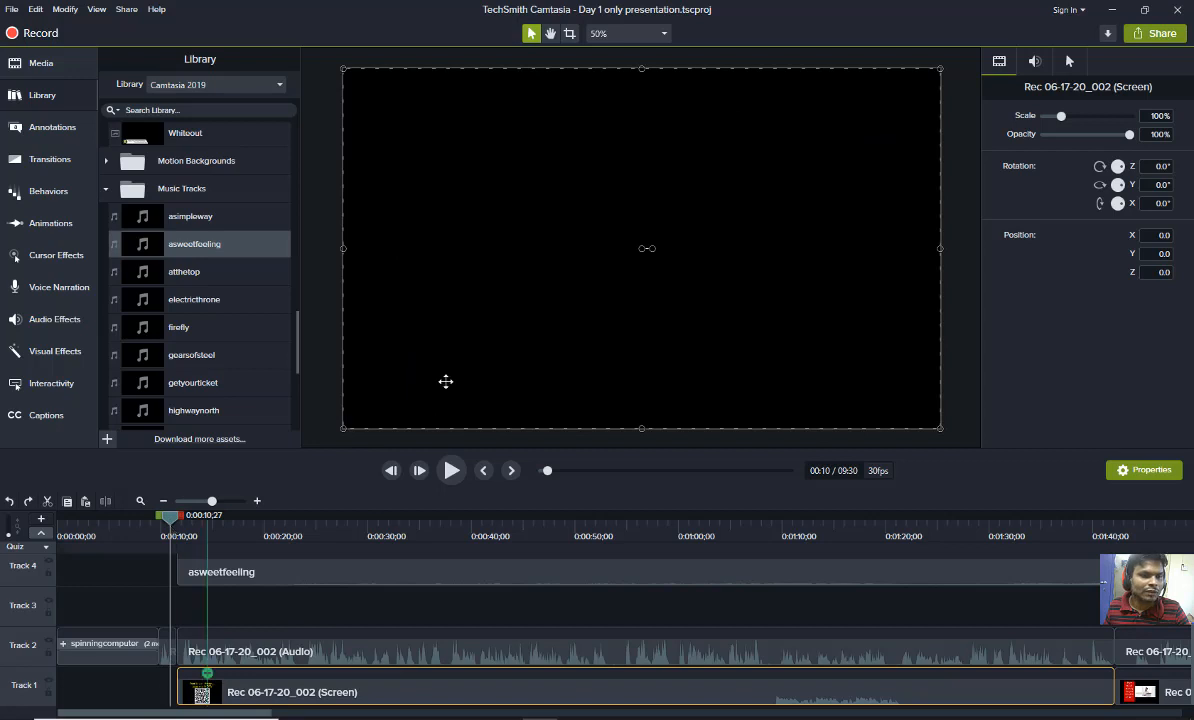
click(55, 66)
click(609, 718)
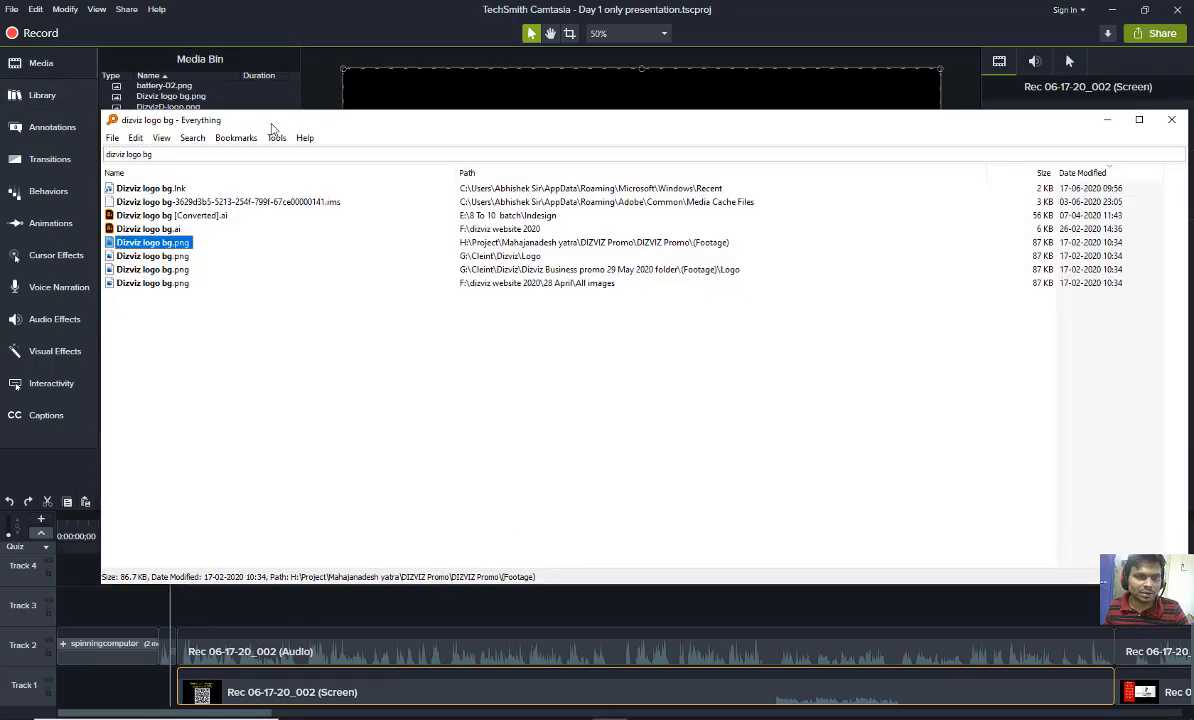
drag(184, 154, 70, 160)
text(abhis)
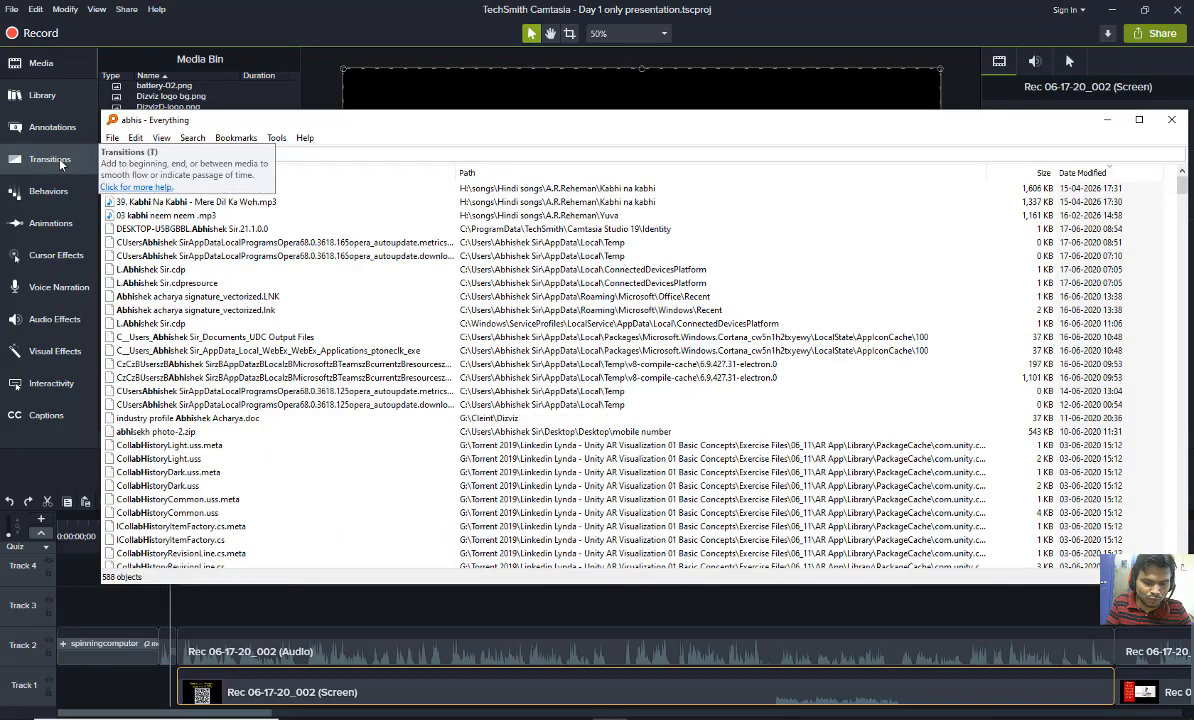
text(hek acharya)
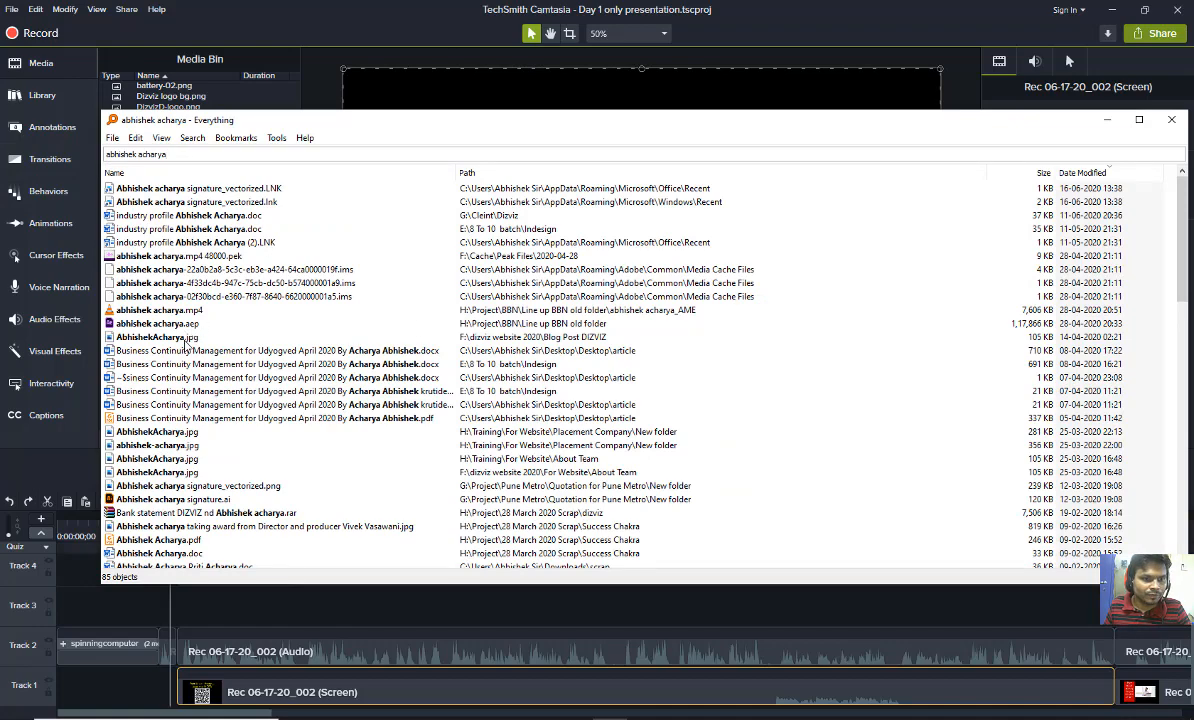
Open the Blog Post DIZVIZ folder containing the presenter's portrait JPG and import that photo into the Camtasia media bin
right_click(185, 343)
click(222, 237)
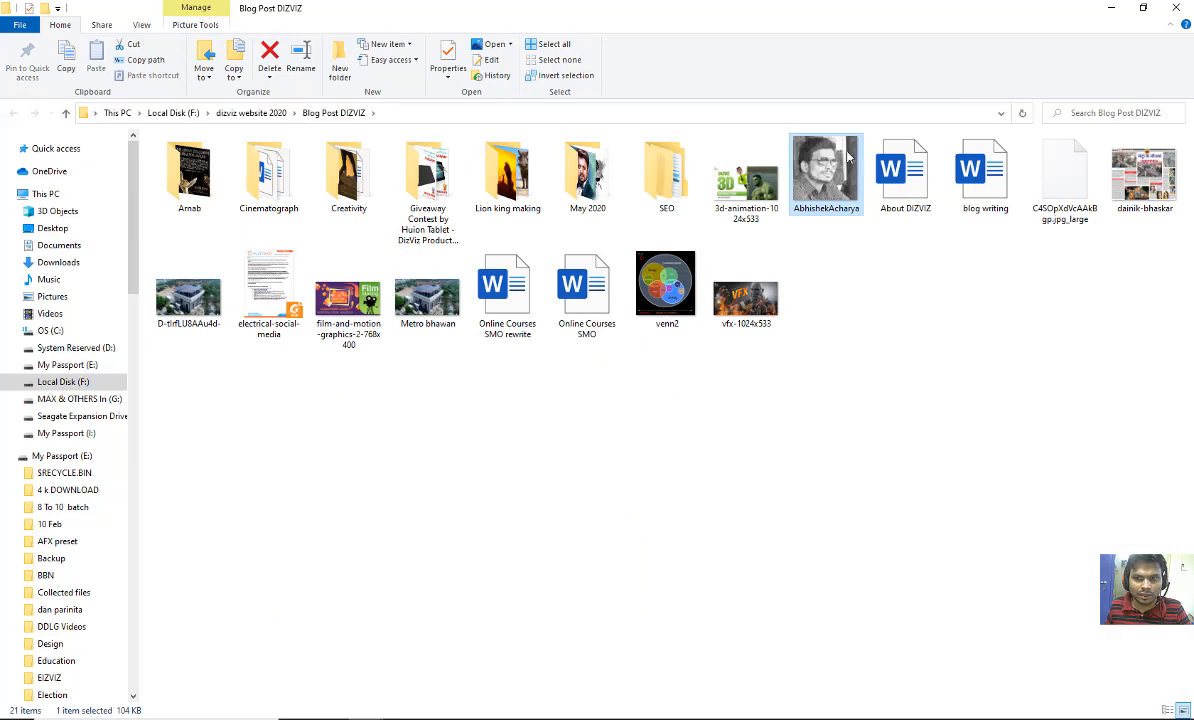
drag(848, 155, 245, 323)
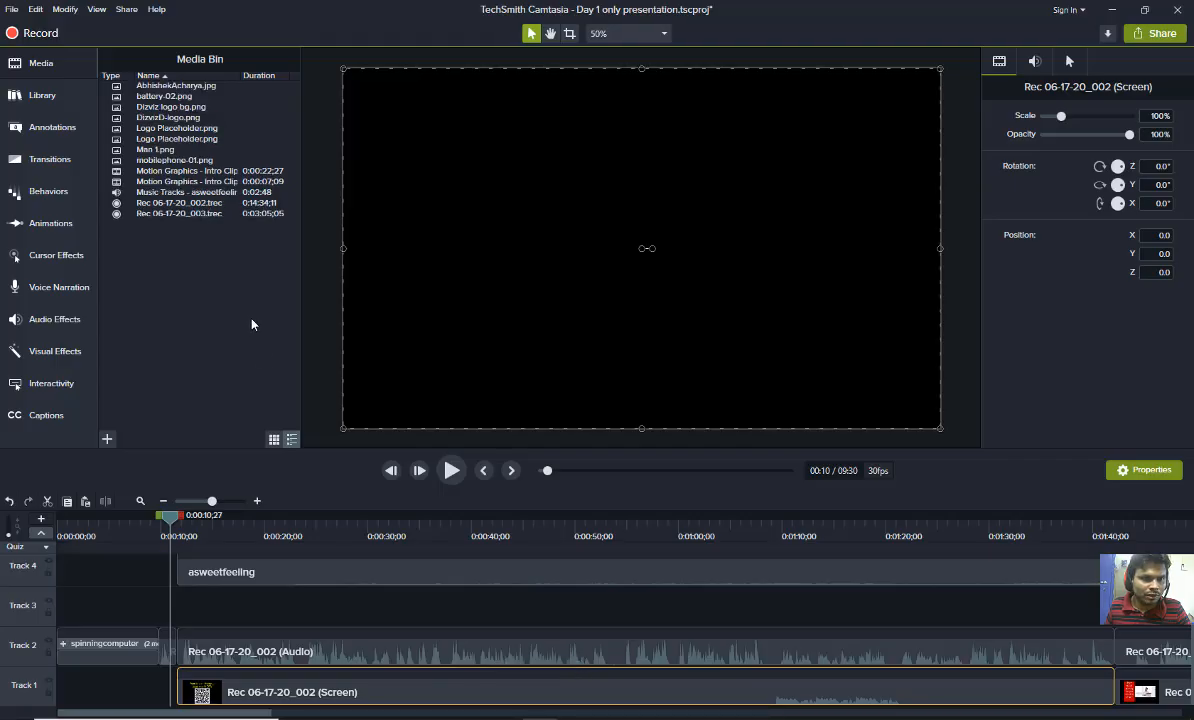
Place the presenter's photo from the media bin on Track 1, directly before the first screen clip
drag(176, 85, 196, 568)
drag(181, 625, 152, 622)
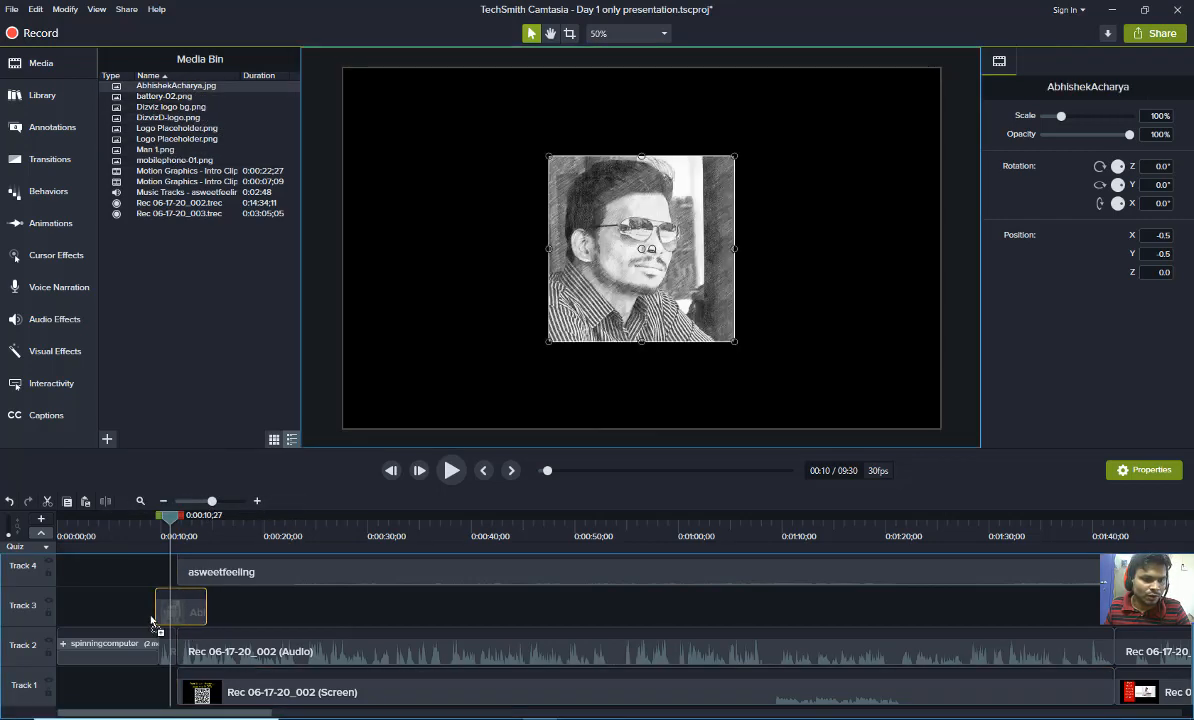
drag(135, 697, 140, 697)
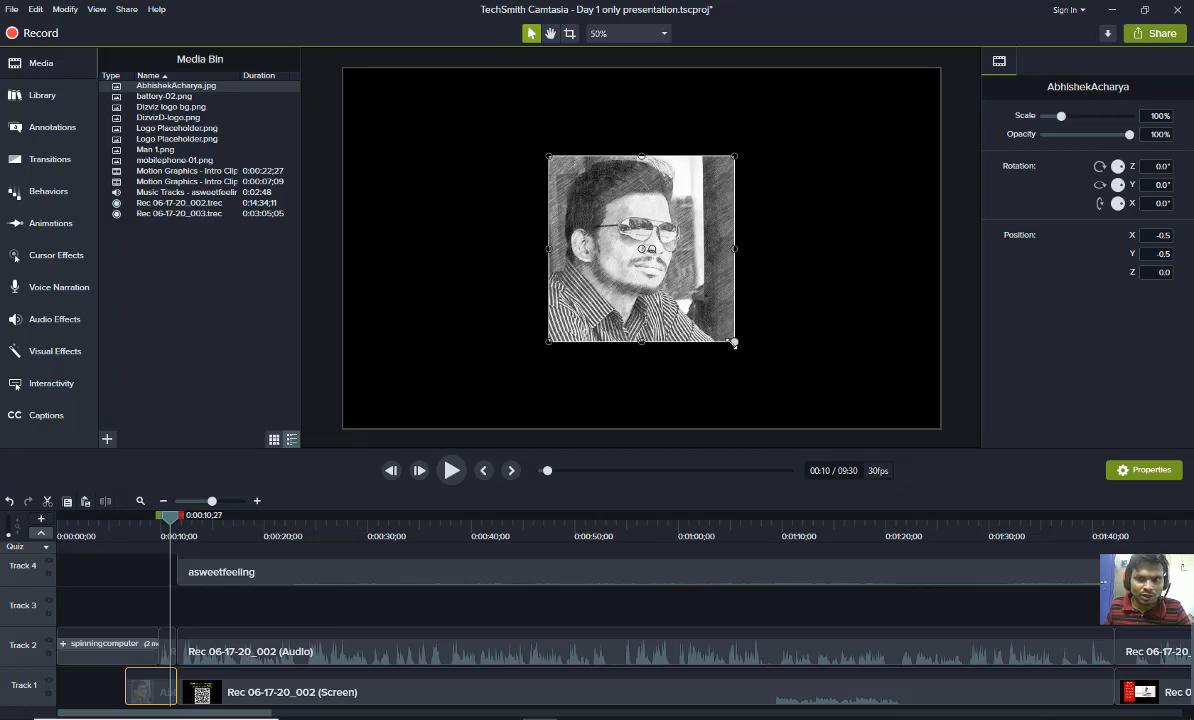
Enlarge the presenter's photo to 193.5% so it fills the canvas height, and trim its start to 0:00:09;25 at the intro's end
drag(734, 343, 821, 428)
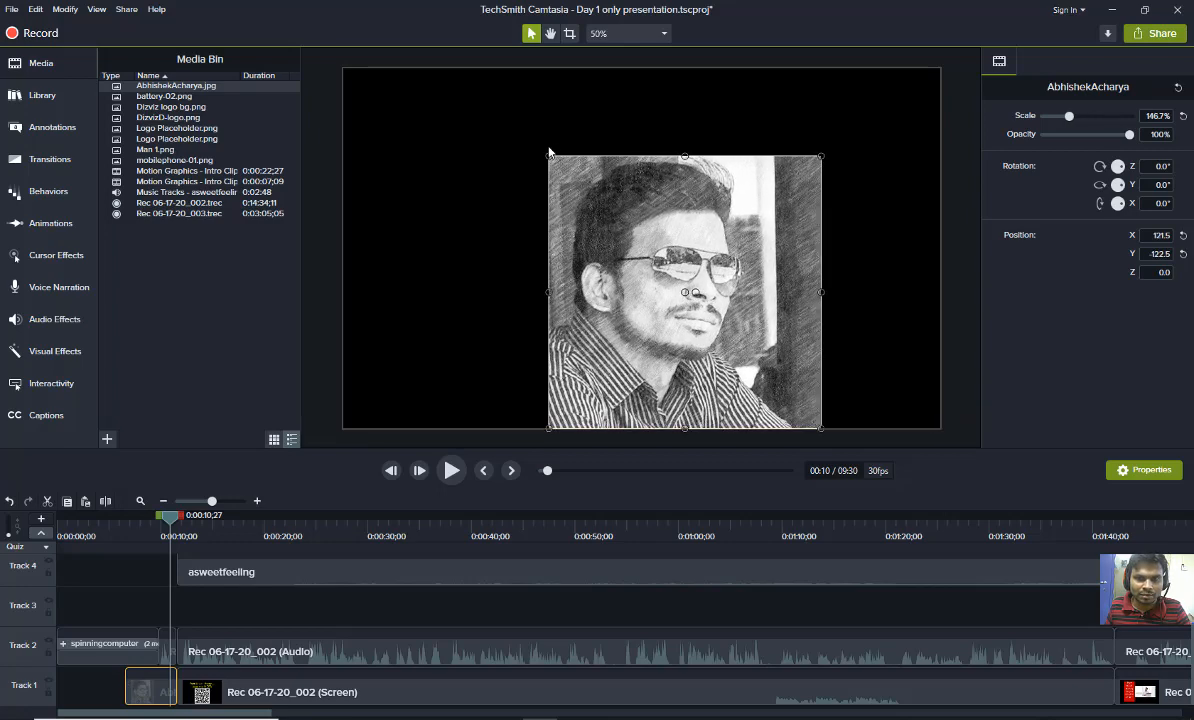
drag(548, 155, 435, 80)
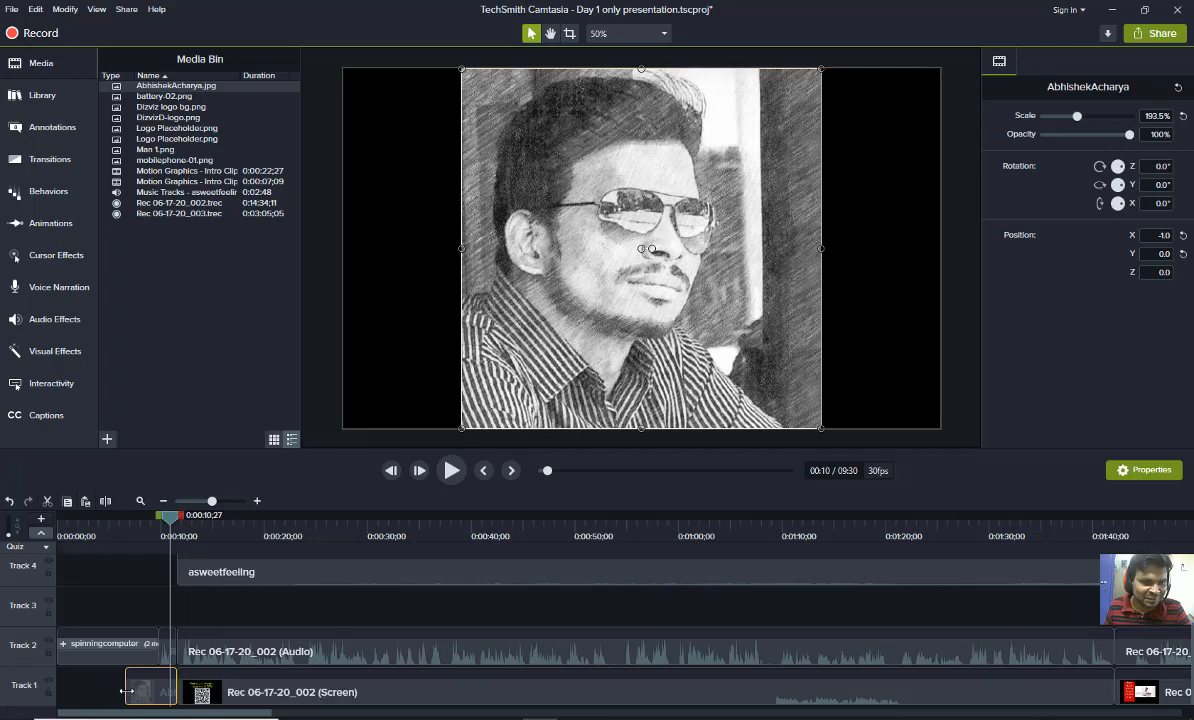
drag(127, 691, 161, 691)
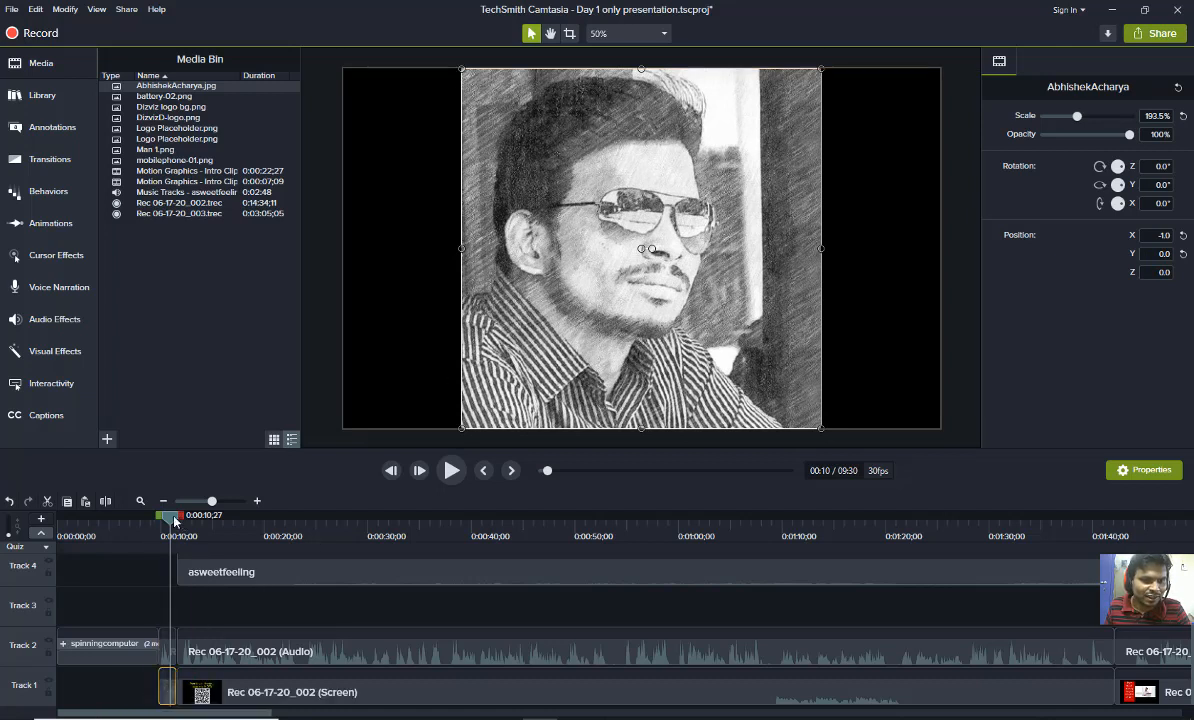
Preview the change from the spinning computer intro to the presenter's photo twice
drag(175, 518, 142, 518)
key(space)
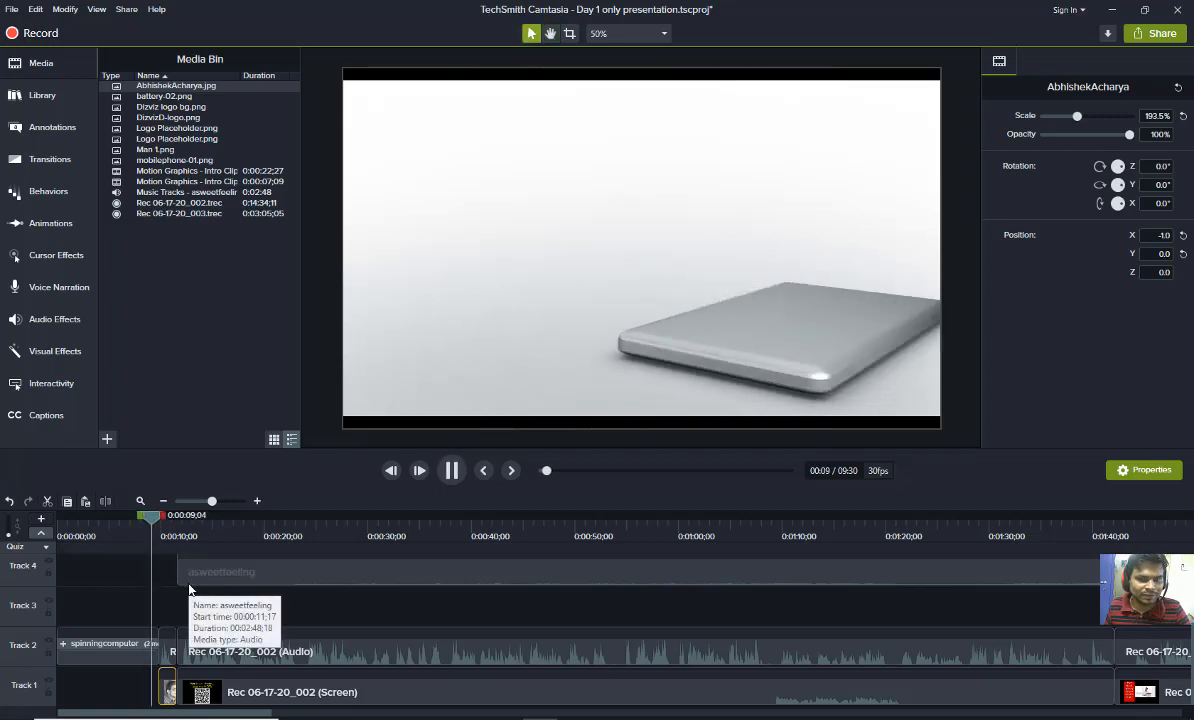
key(space)
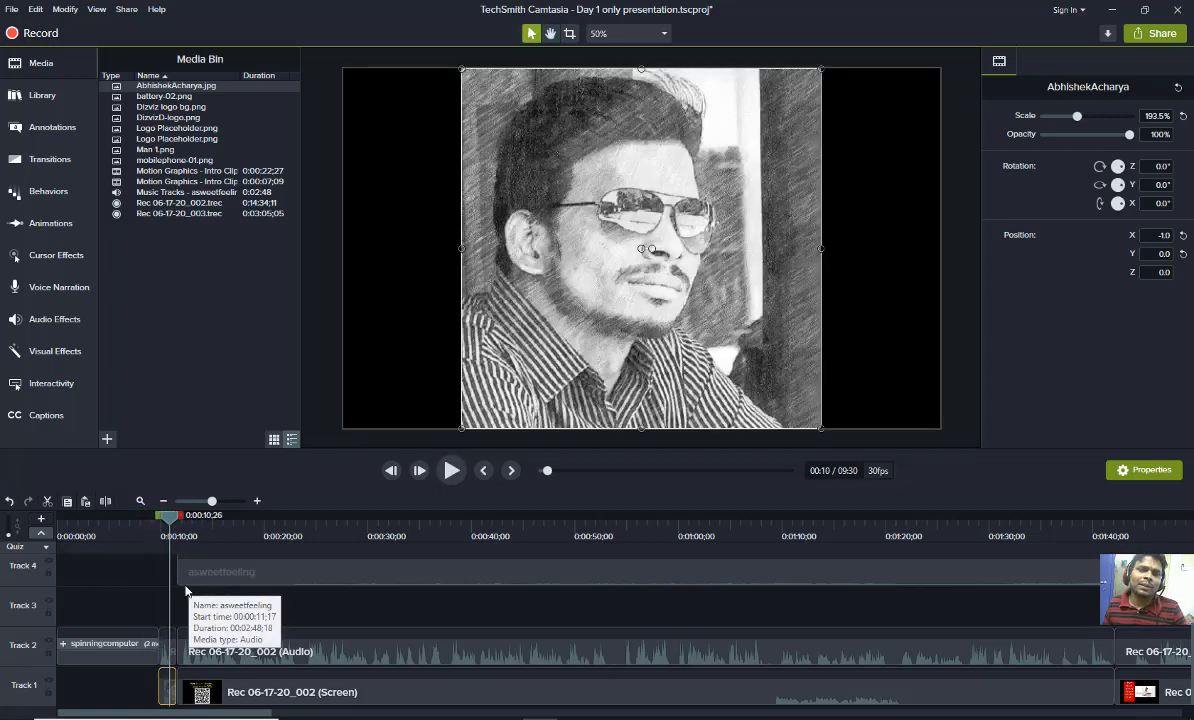
drag(169, 520, 140, 518)
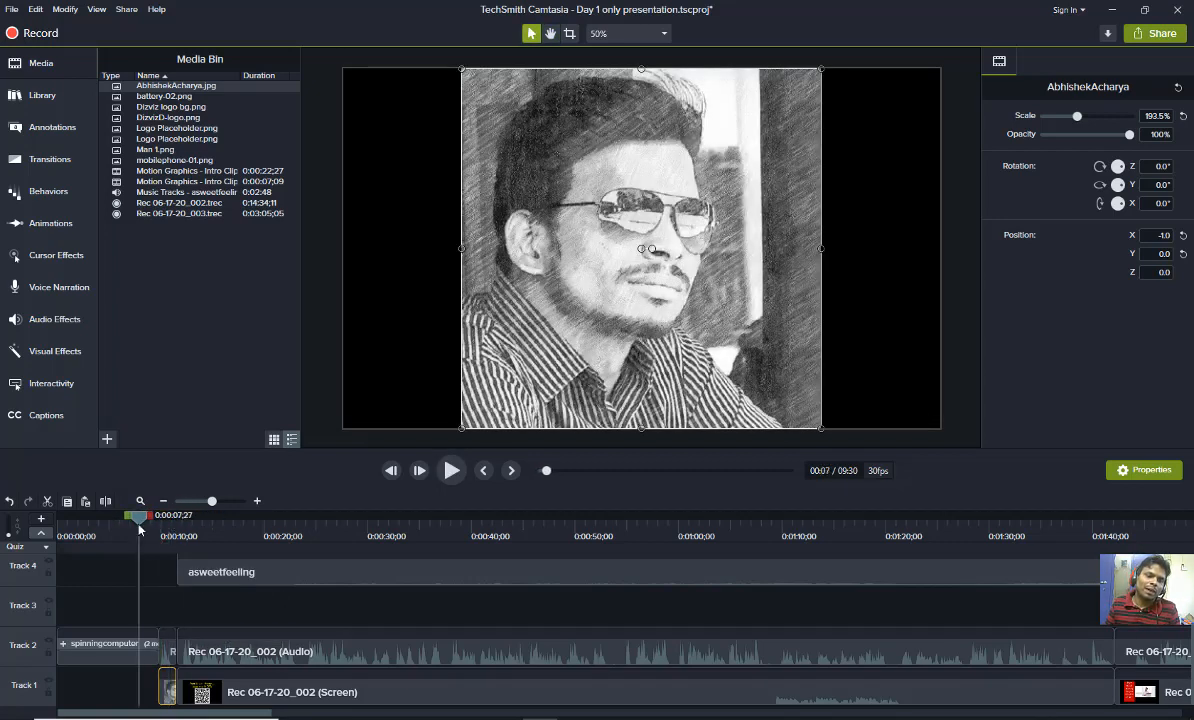
key(space)
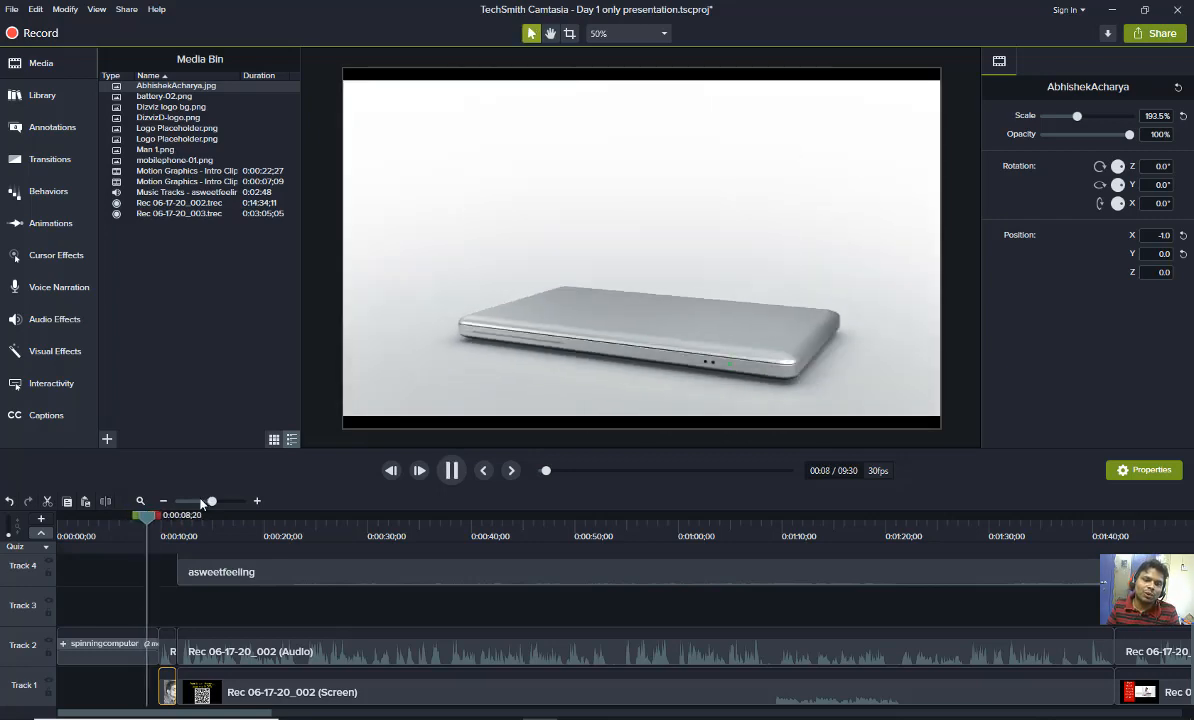
key(space)
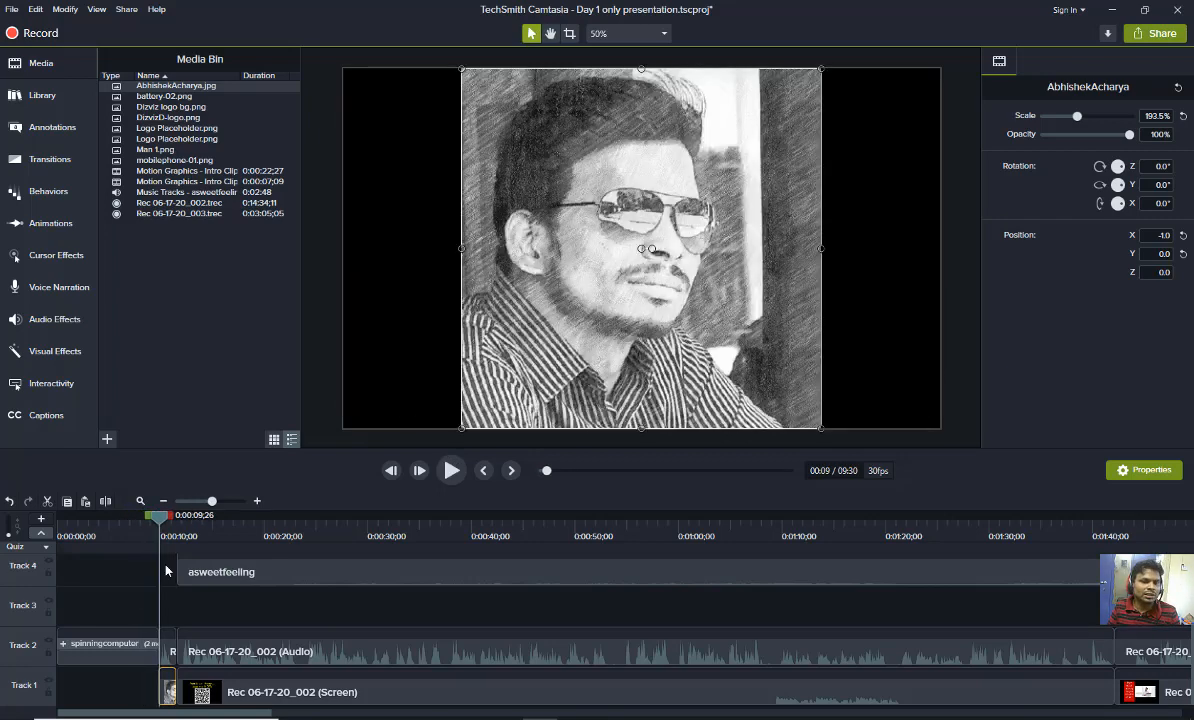
Add the bokehdots motion background at the start of Track 3 and trim its end to where the first screen clip begins
click(113, 701)
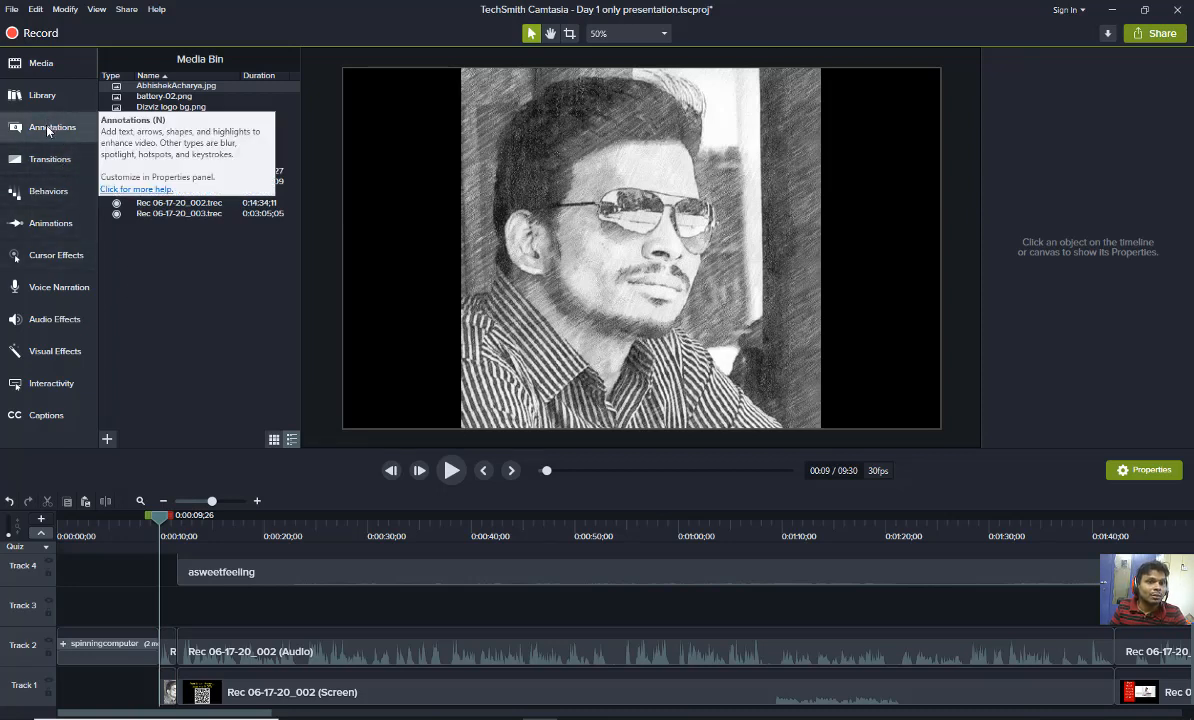
click(47, 129)
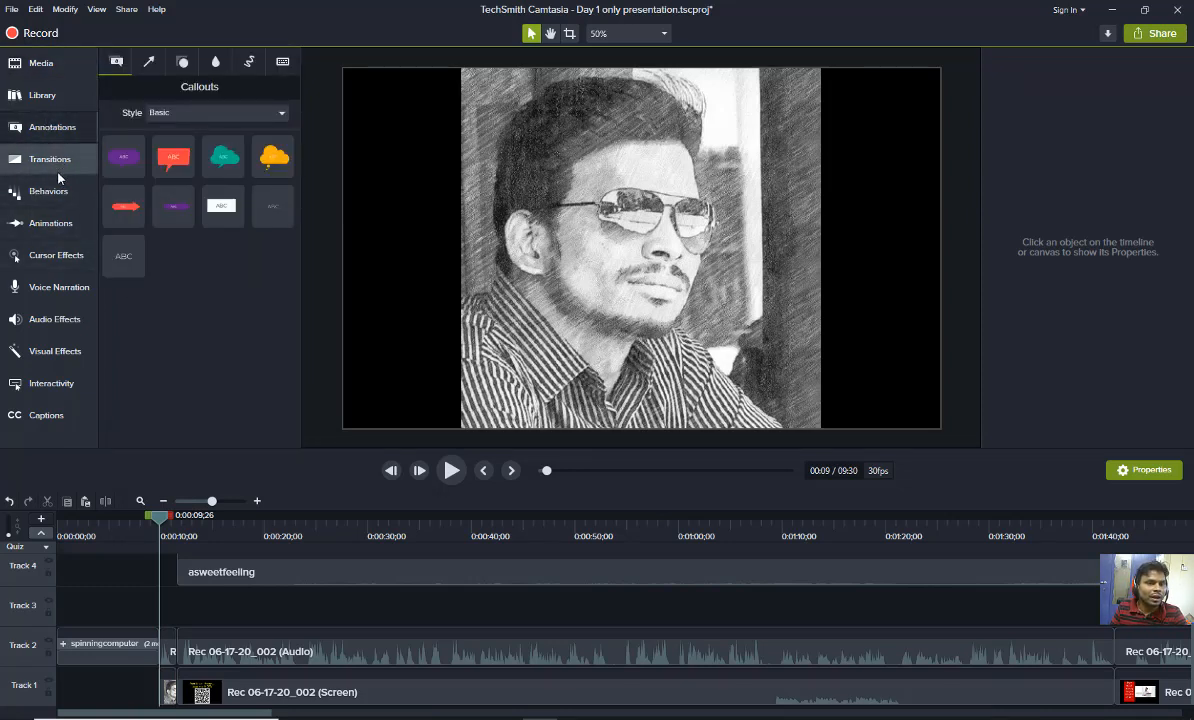
click(42, 92)
click(106, 187)
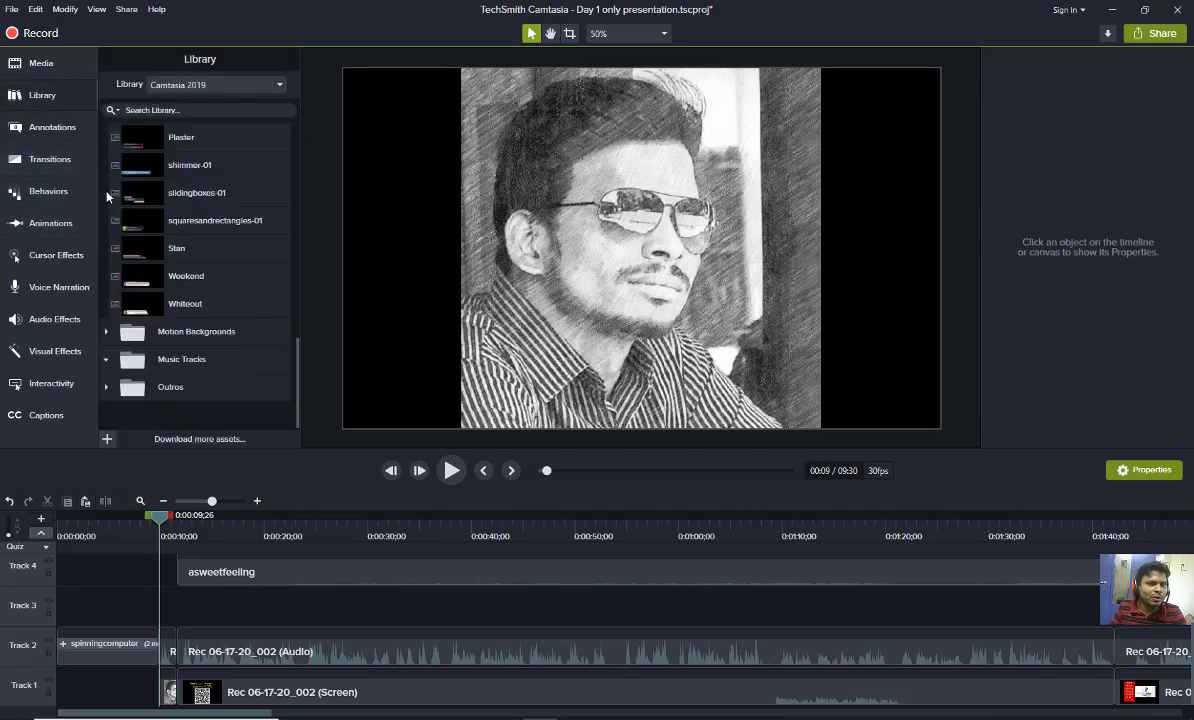
click(107, 332)
drag(131, 366, 95, 617)
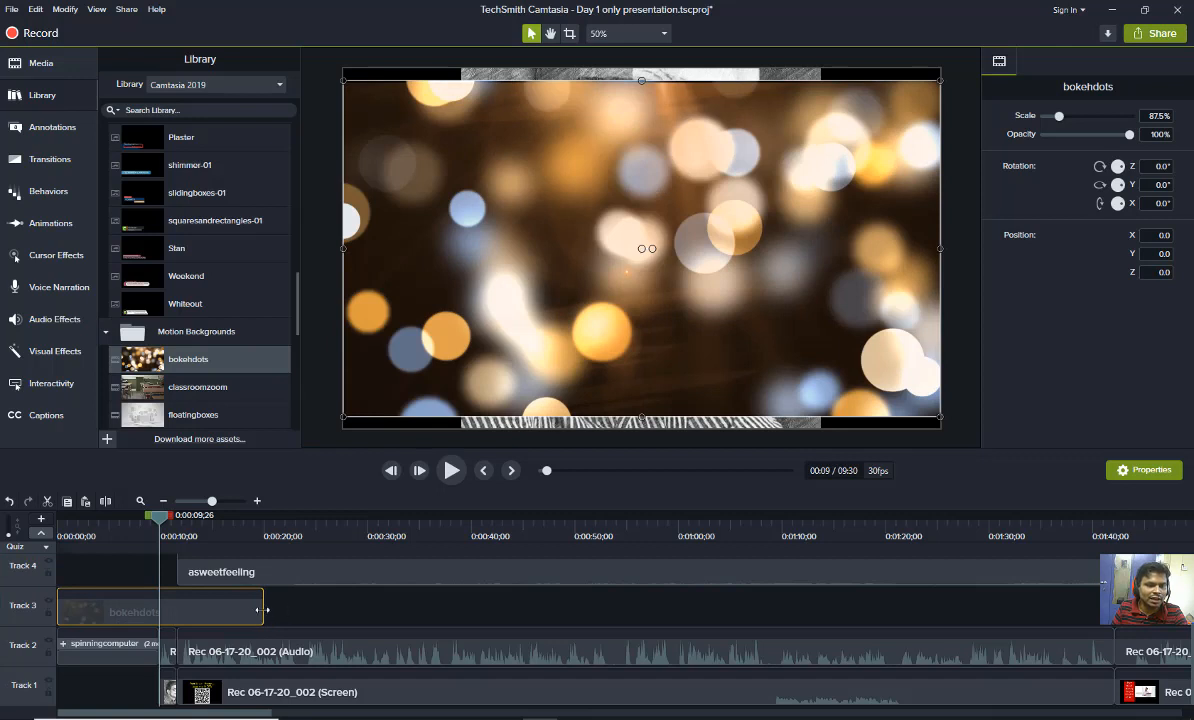
drag(263, 609, 176, 609)
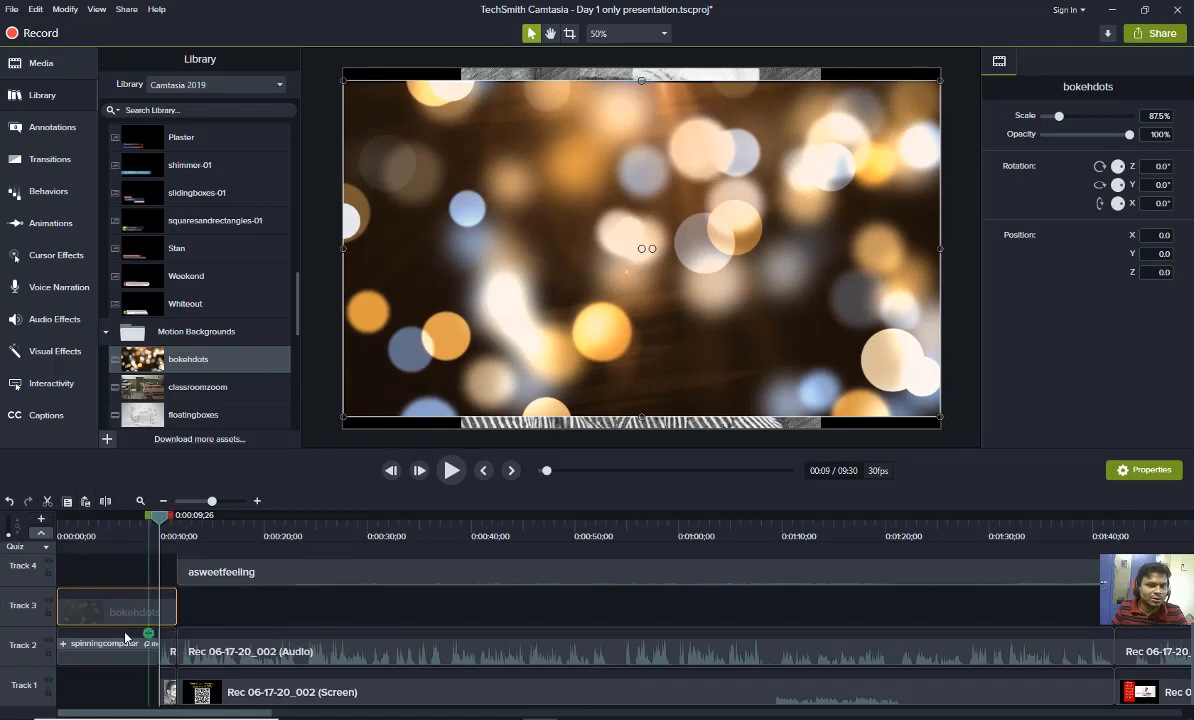
Swap the layers so bokehdots lies on Track 1 before the screen clip and the photo on Track 3 right after the intro
click(168, 690)
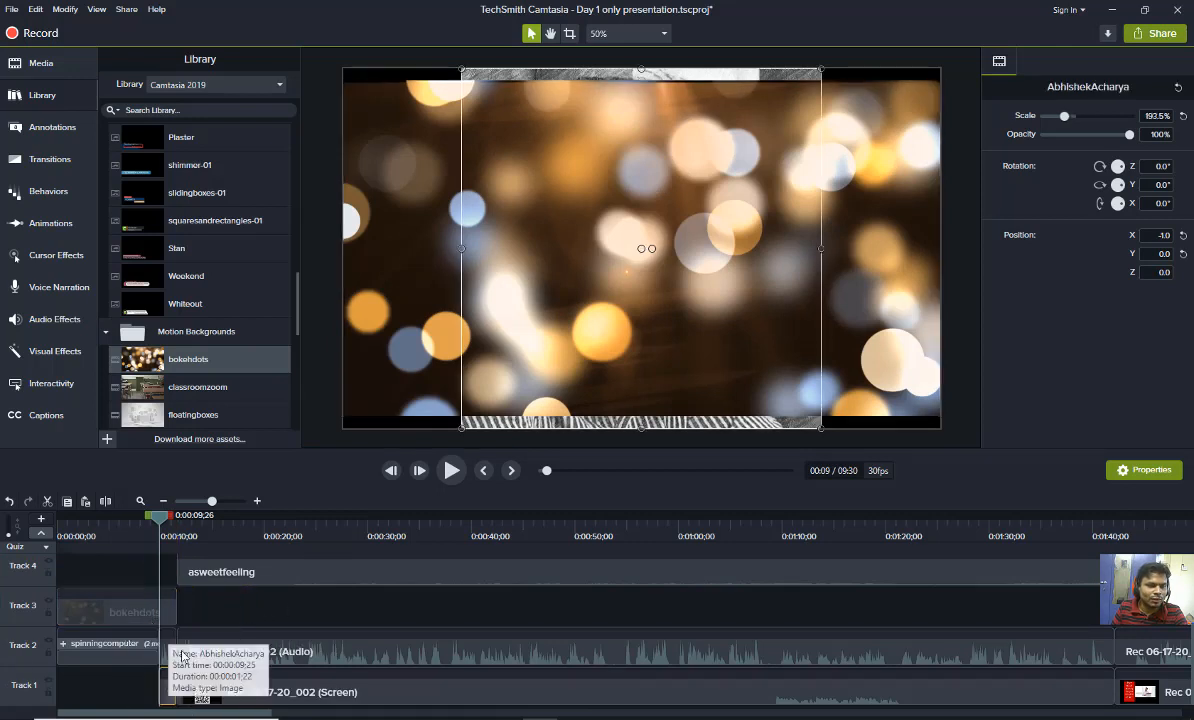
drag(182, 656, 258, 617)
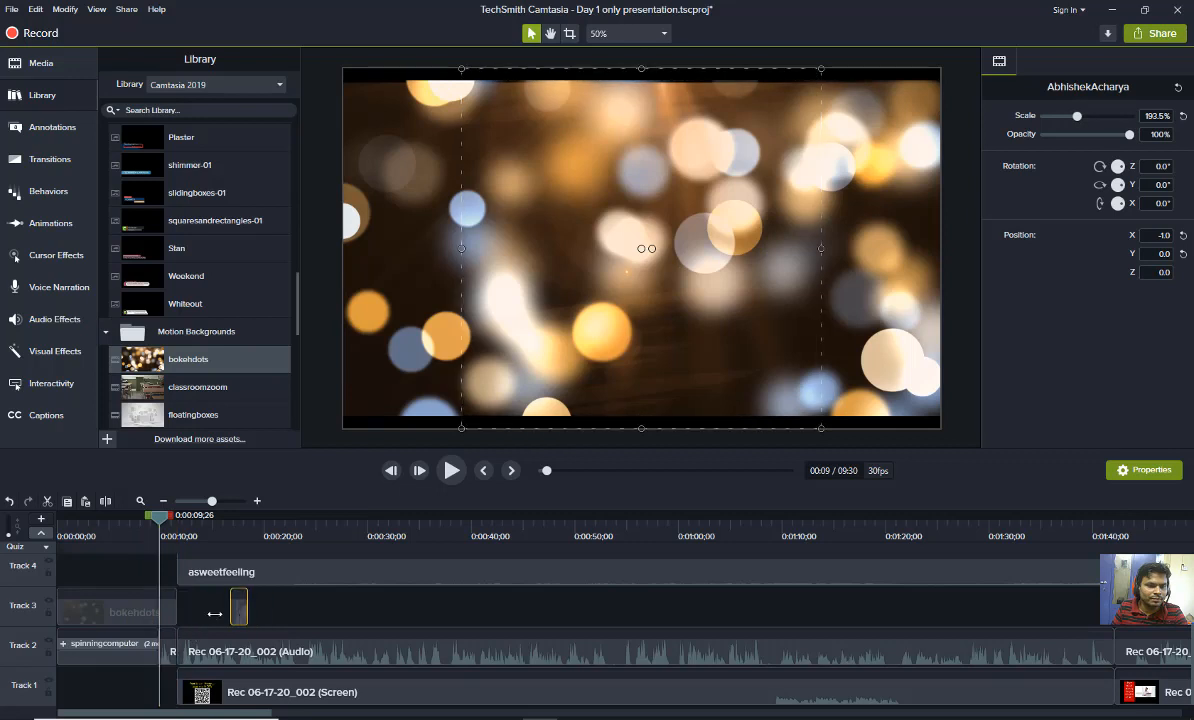
drag(116, 617, 122, 702)
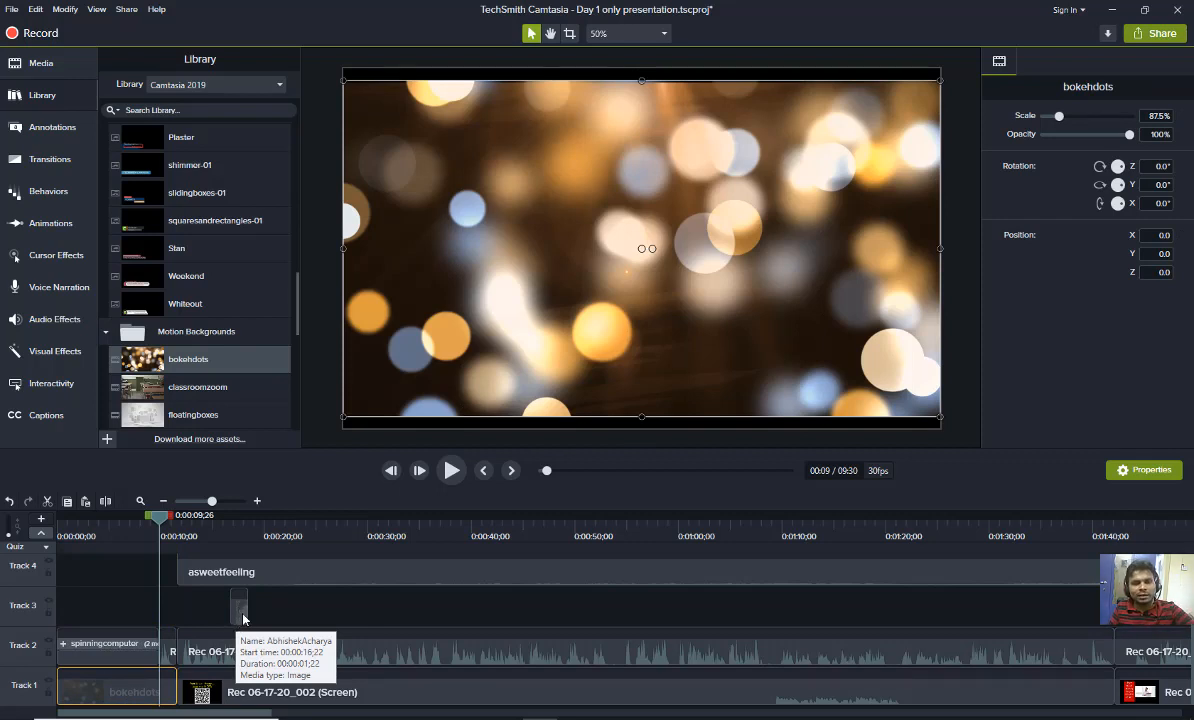
drag(243, 619, 173, 625)
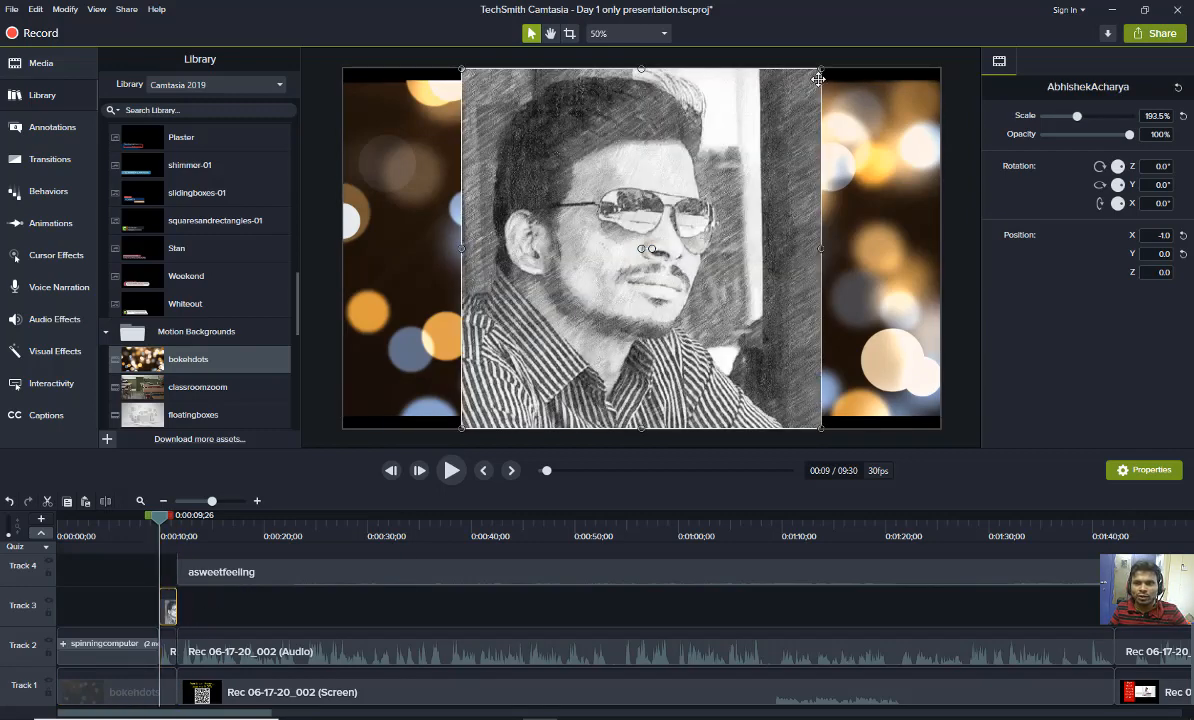
Scale the photo to 164.4%, centre it over the bokeh background, and preview the sequence up to 0:00:14;02
drag(821, 69, 767, 123)
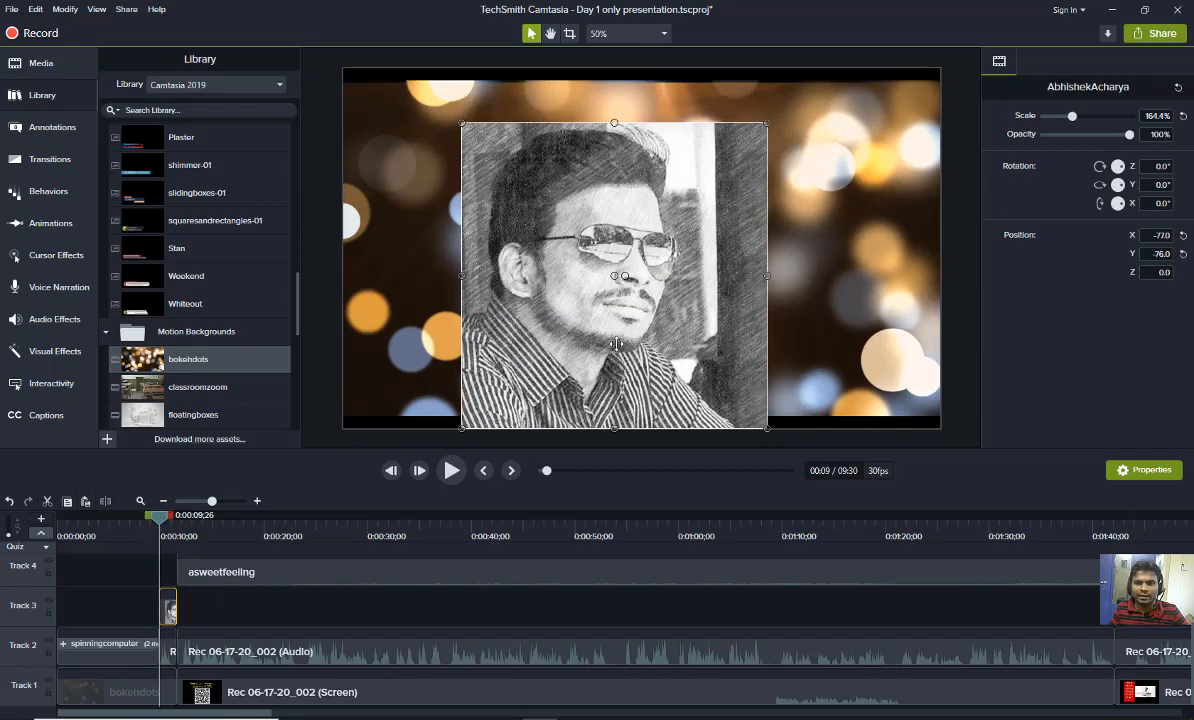
drag(617, 344, 643, 318)
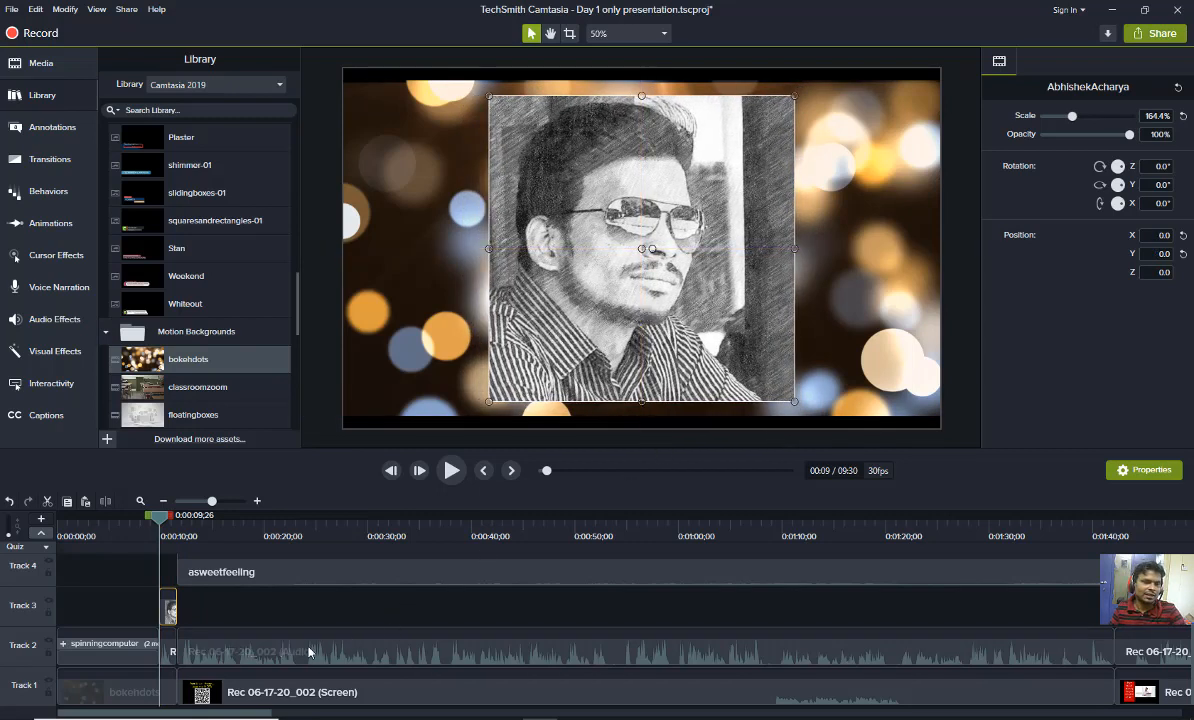
key(space)
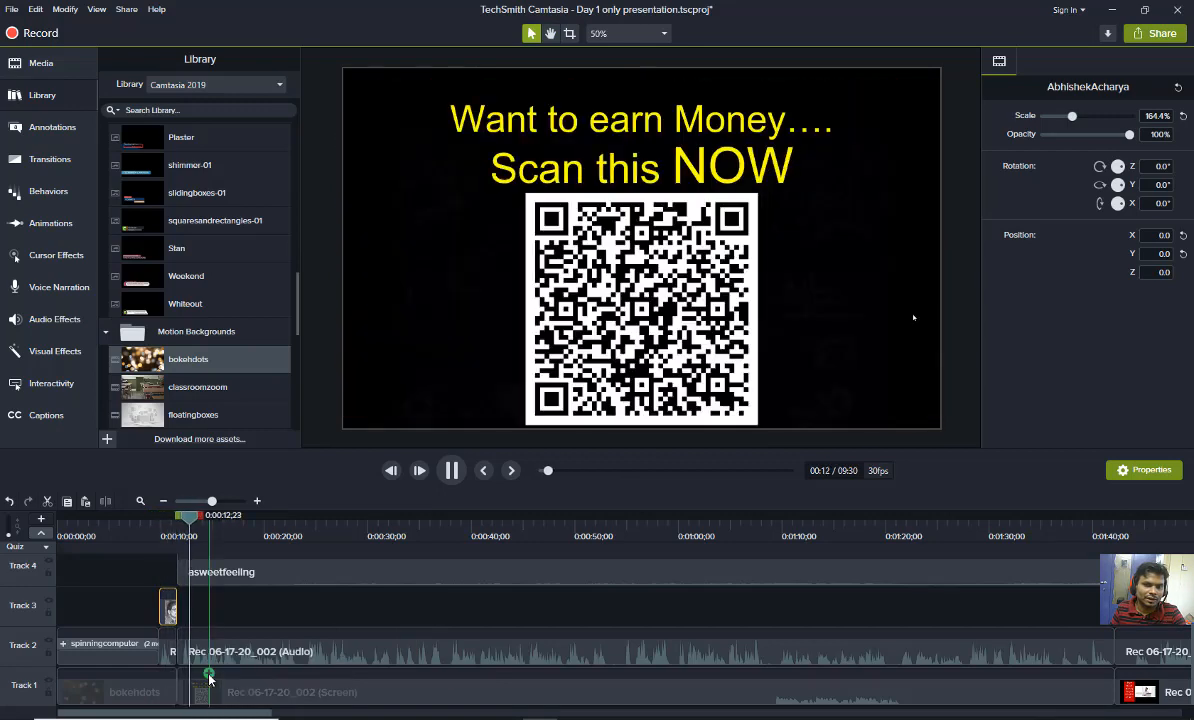
key(space)
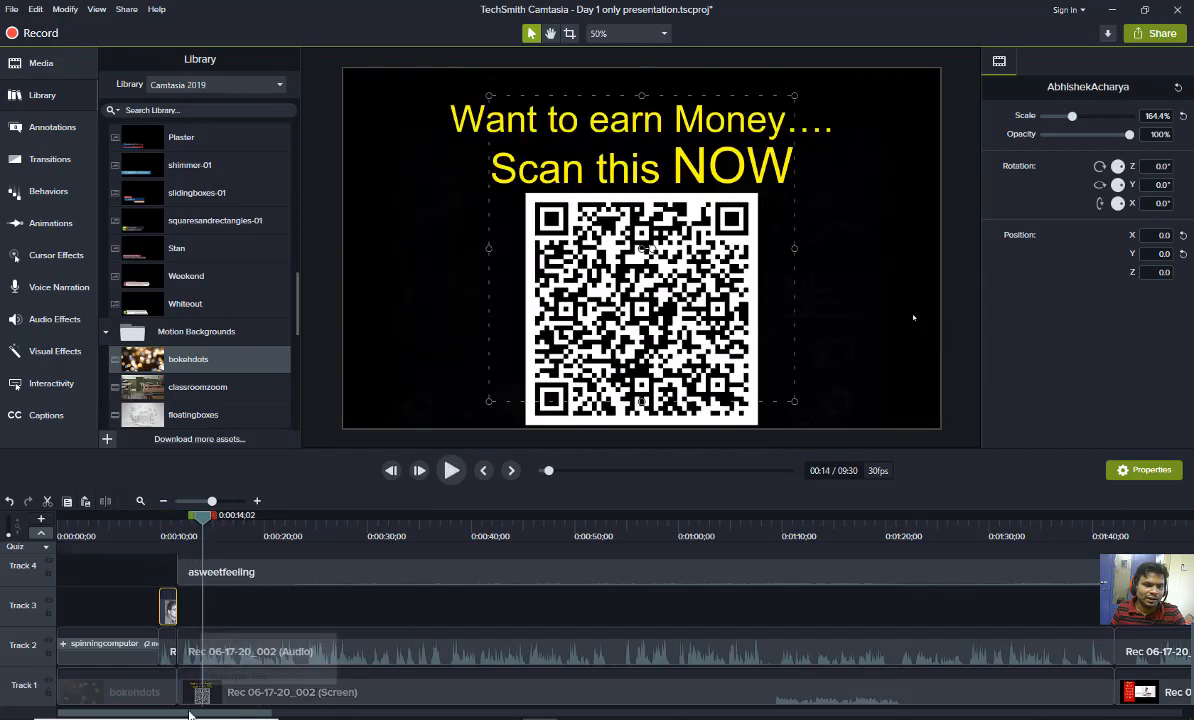
Delete the short recording clip after the intro on Track 2, keep the photo in place, and preview the start of the screen clip
click(168, 657)
click(167, 620)
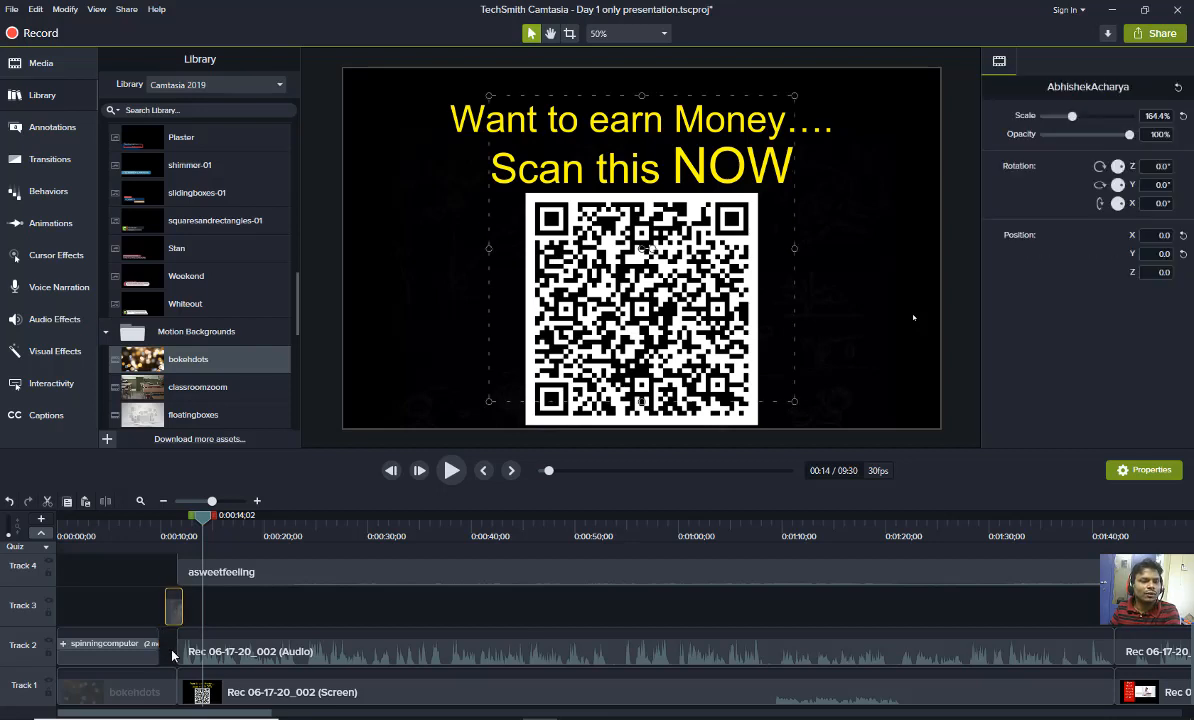
drag(191, 622, 184, 622)
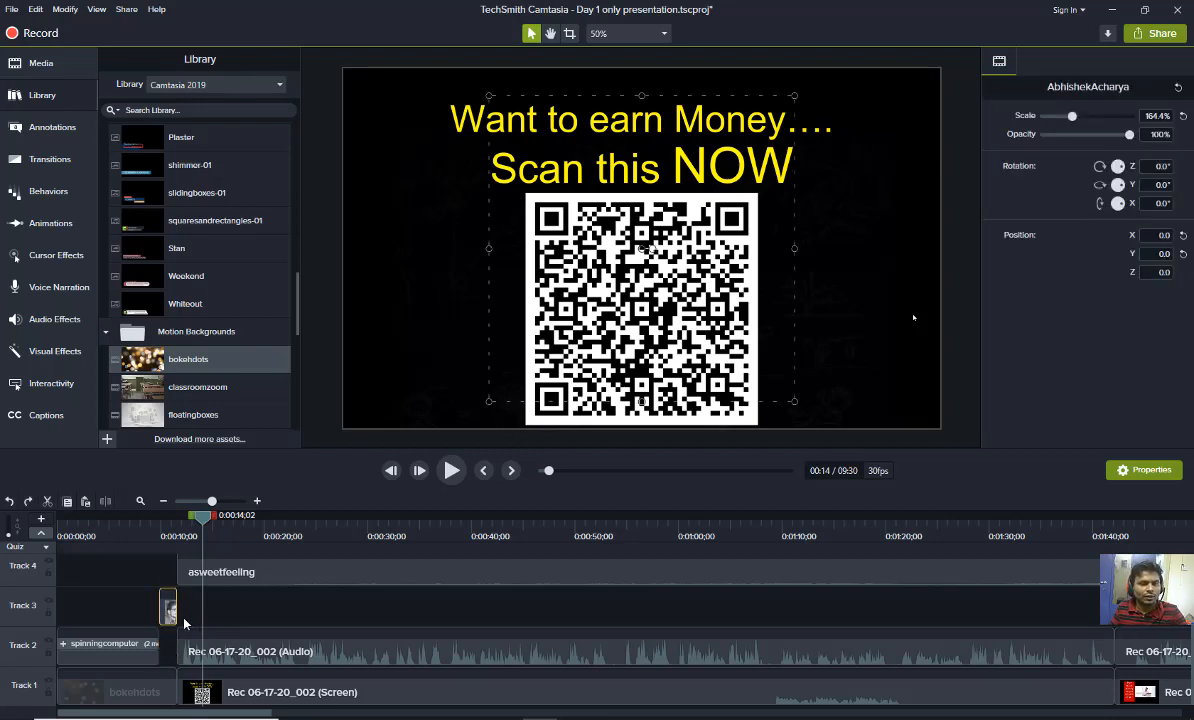
drag(207, 521, 182, 525)
key(space)
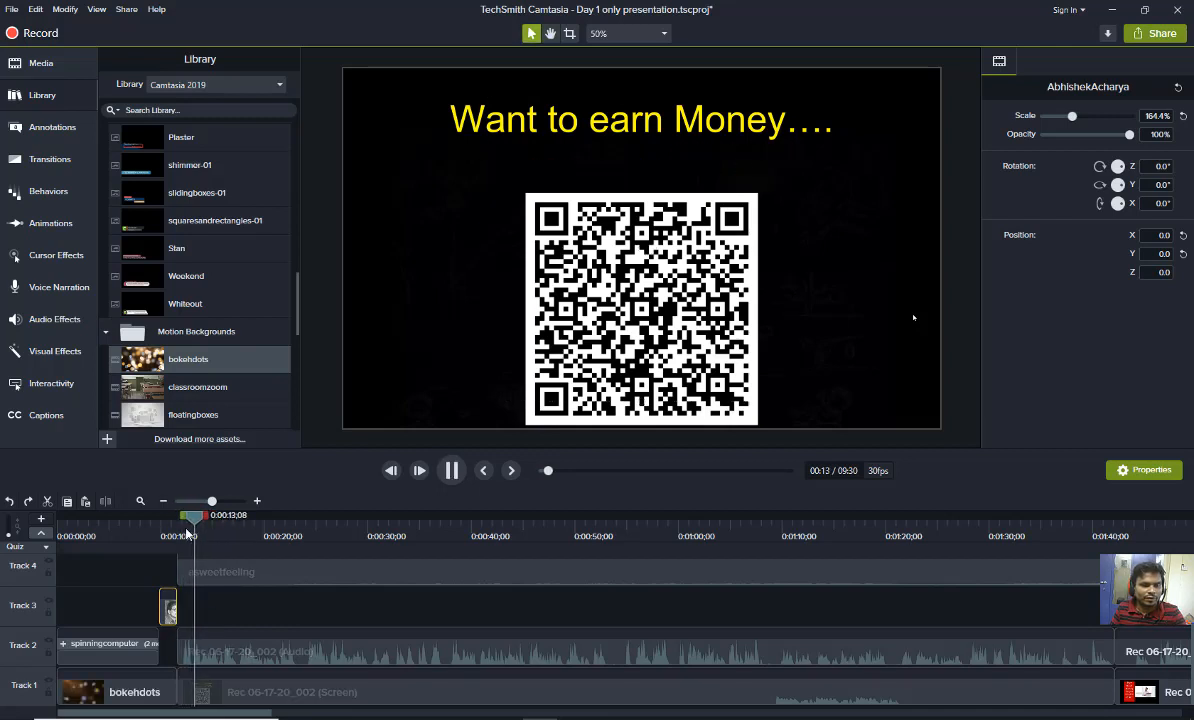
key(space)
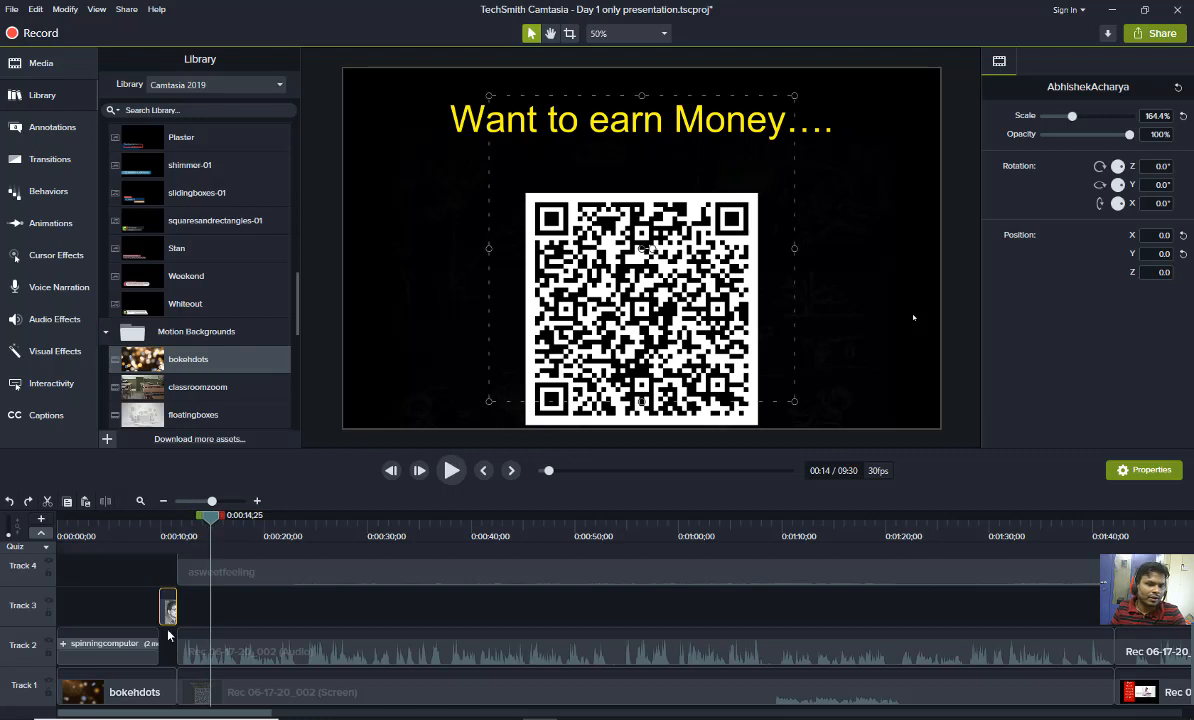
Move the photo to start with the recording audio and trim the first screen clip's start to the photo's end at 0:00:13;09
drag(171, 621, 186, 622)
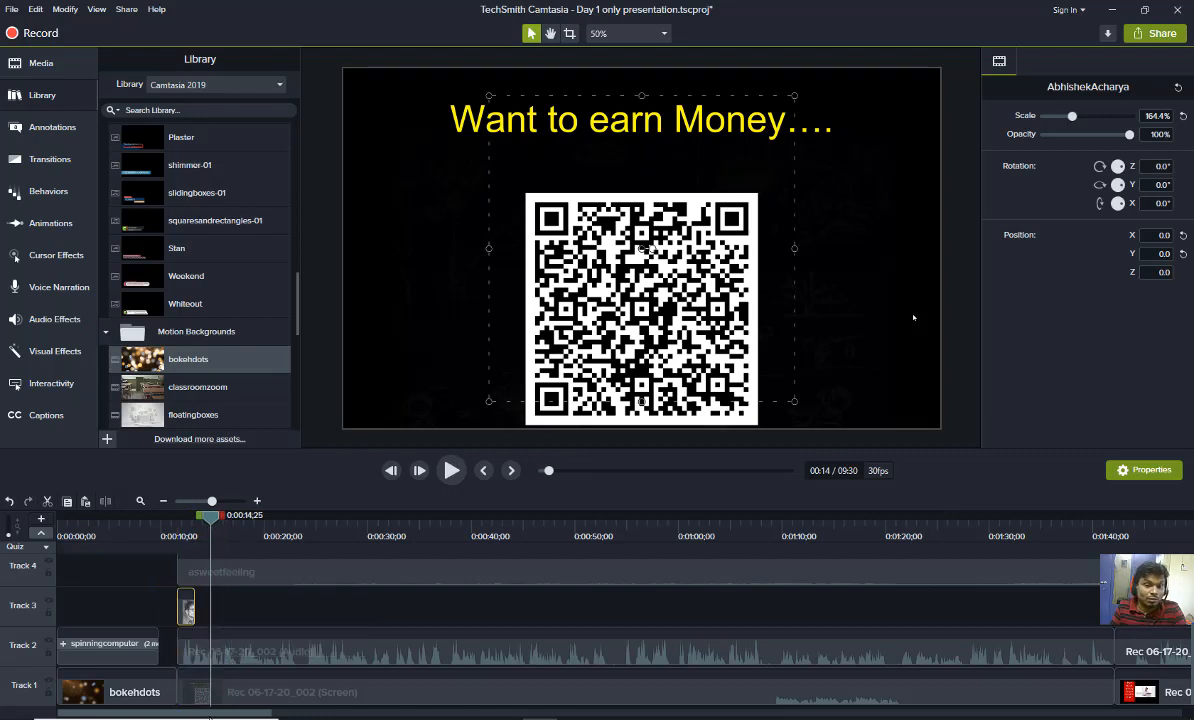
click(181, 696)
drag(181, 690, 195, 692)
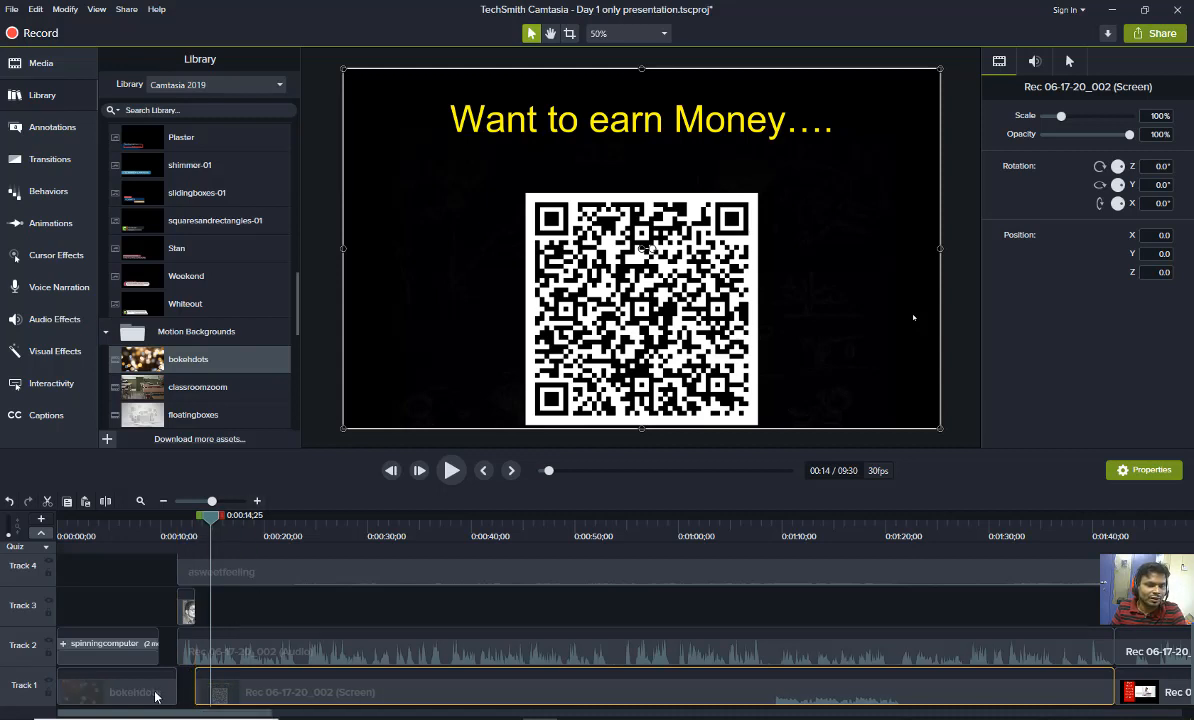
Extend the bokehdots clip's end to 0:00:13;09 and the photo's start back to the end of the intro
click(178, 698)
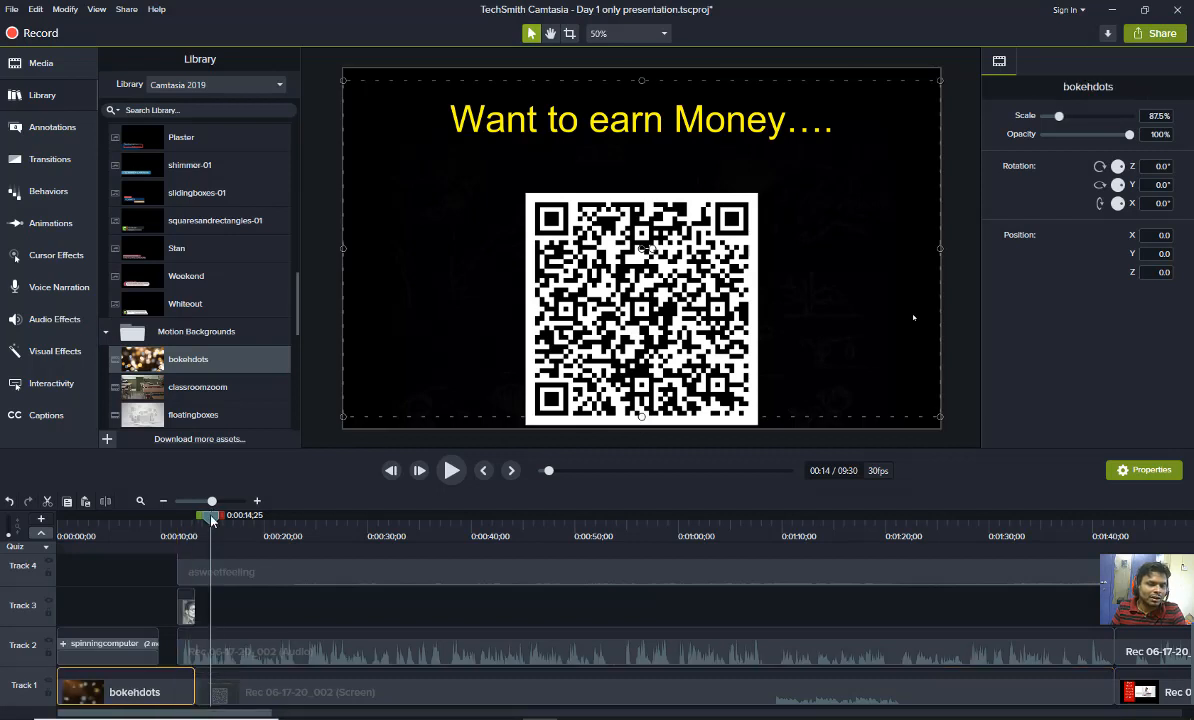
click(178, 608)
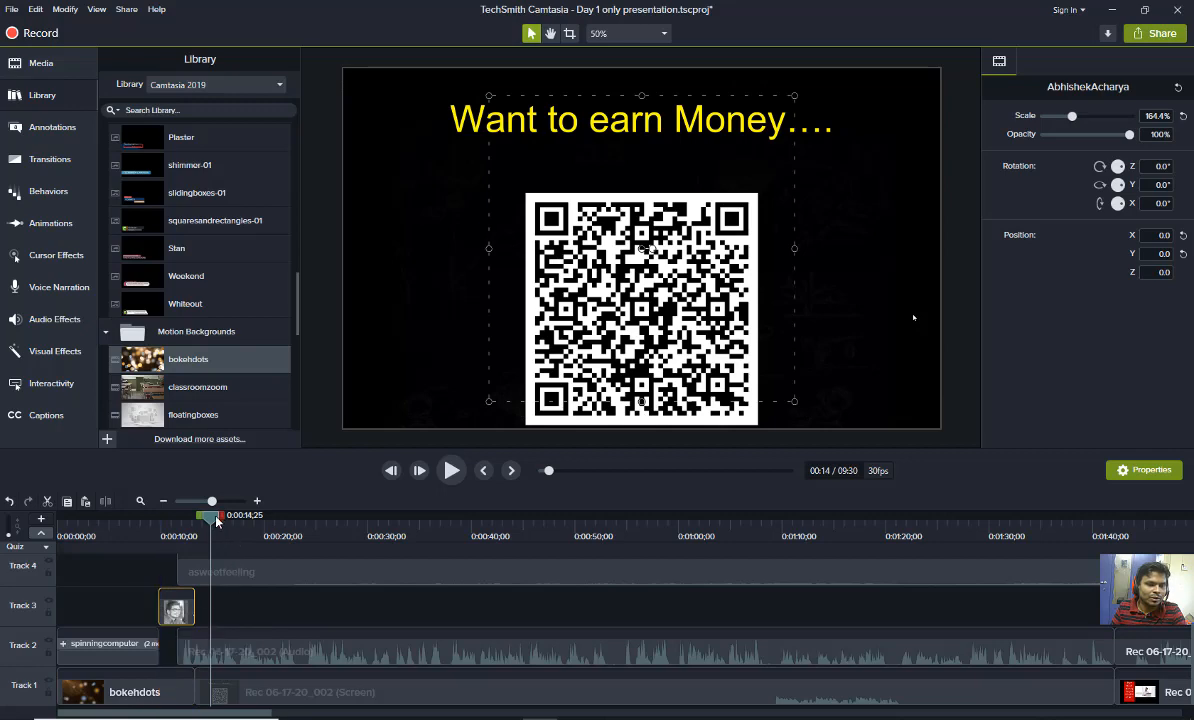
Preview the photo over the bokeh background and the opening of the intro, and place the playhead at 0:00:09;21
drag(216, 520, 126, 495)
key(space)
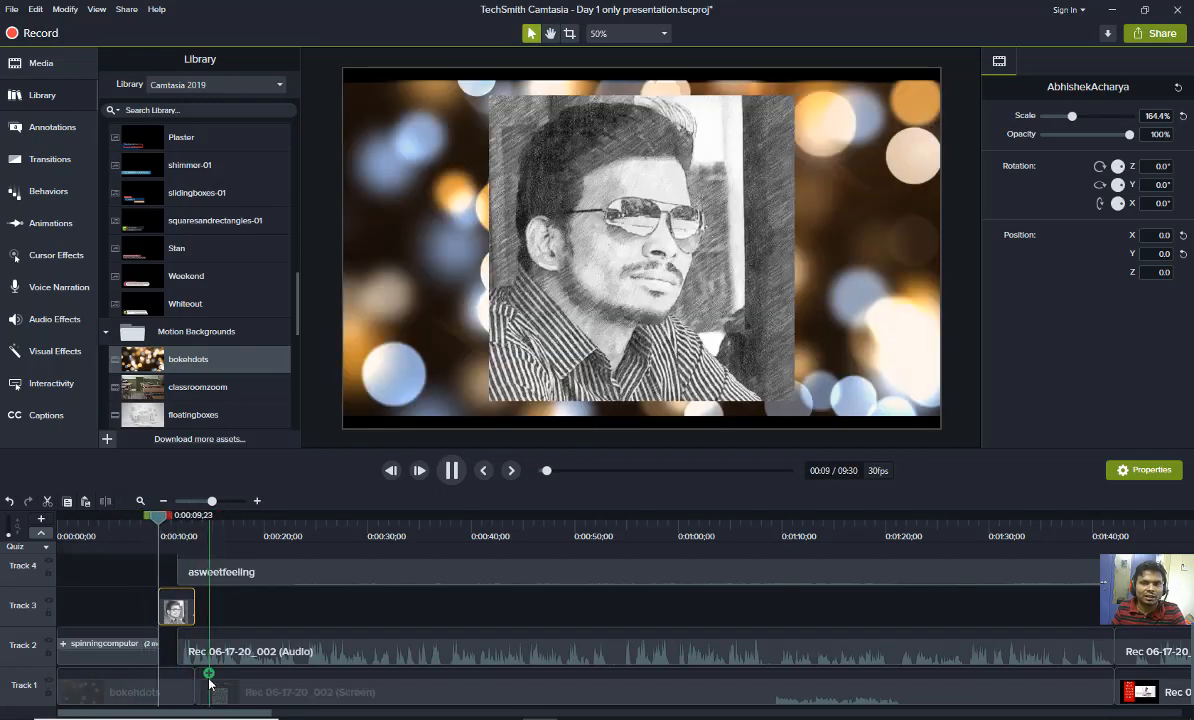
mouse_move(148, 519)
mouse_down()
mouse_move(168, 524)
mouse_move(72, 522)
mouse_move(57, 546)
mouse_up()
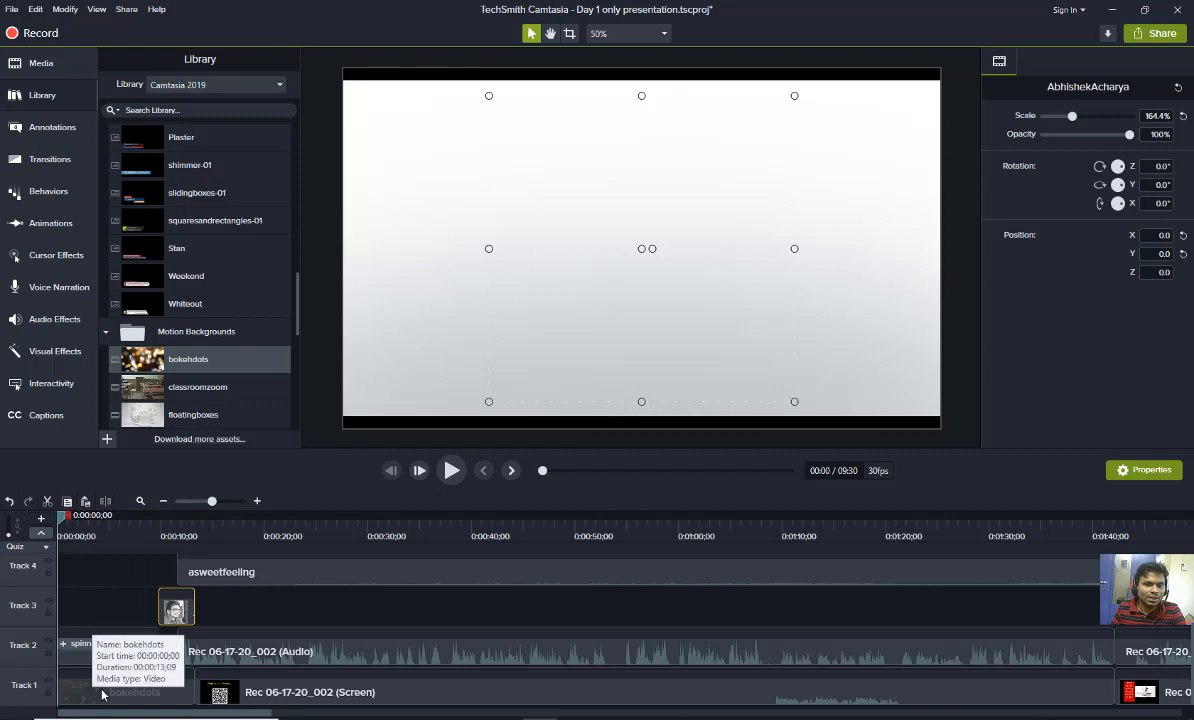
key(space)
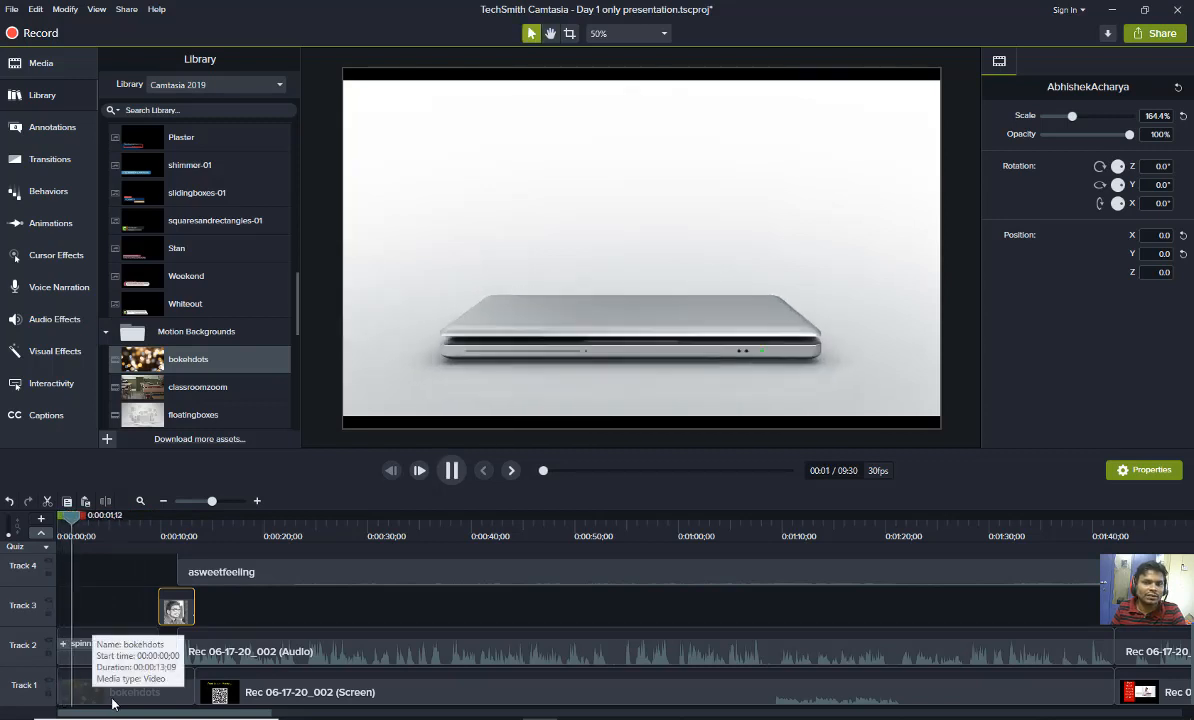
key(space)
drag(86, 520, 162, 548)
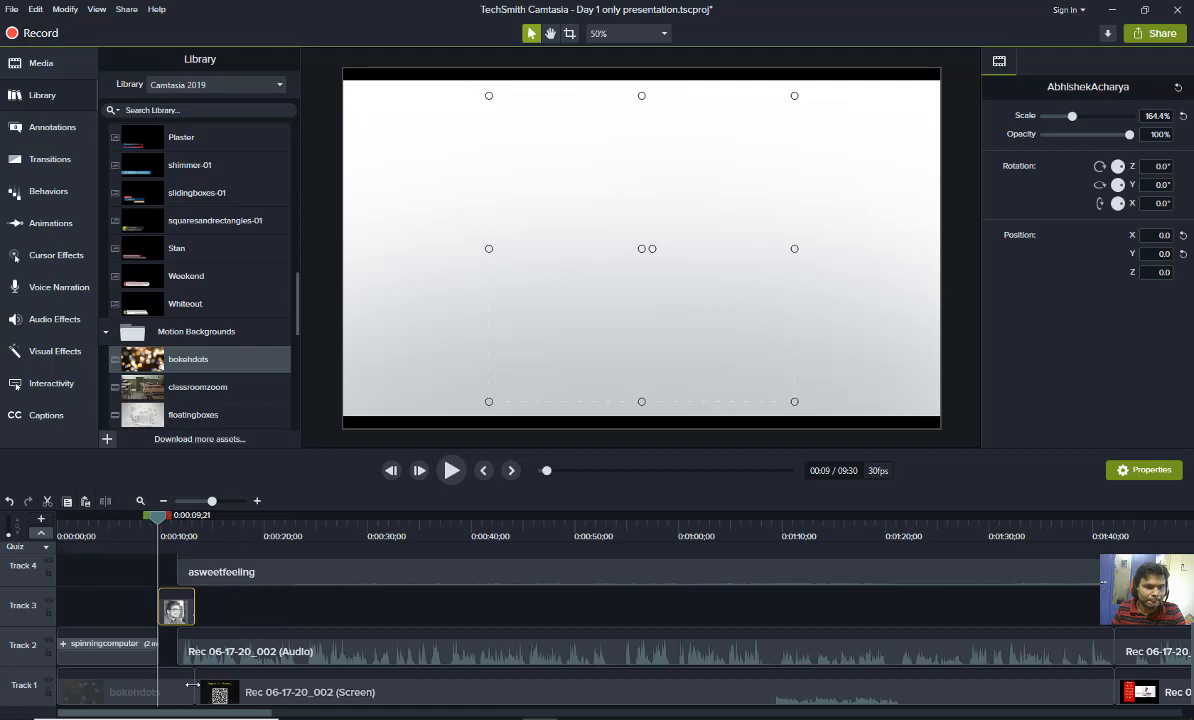
Add a Fade transition to the end of the spinningcomputer intro on Track 2 and preview the change to the photo
click(130, 661)
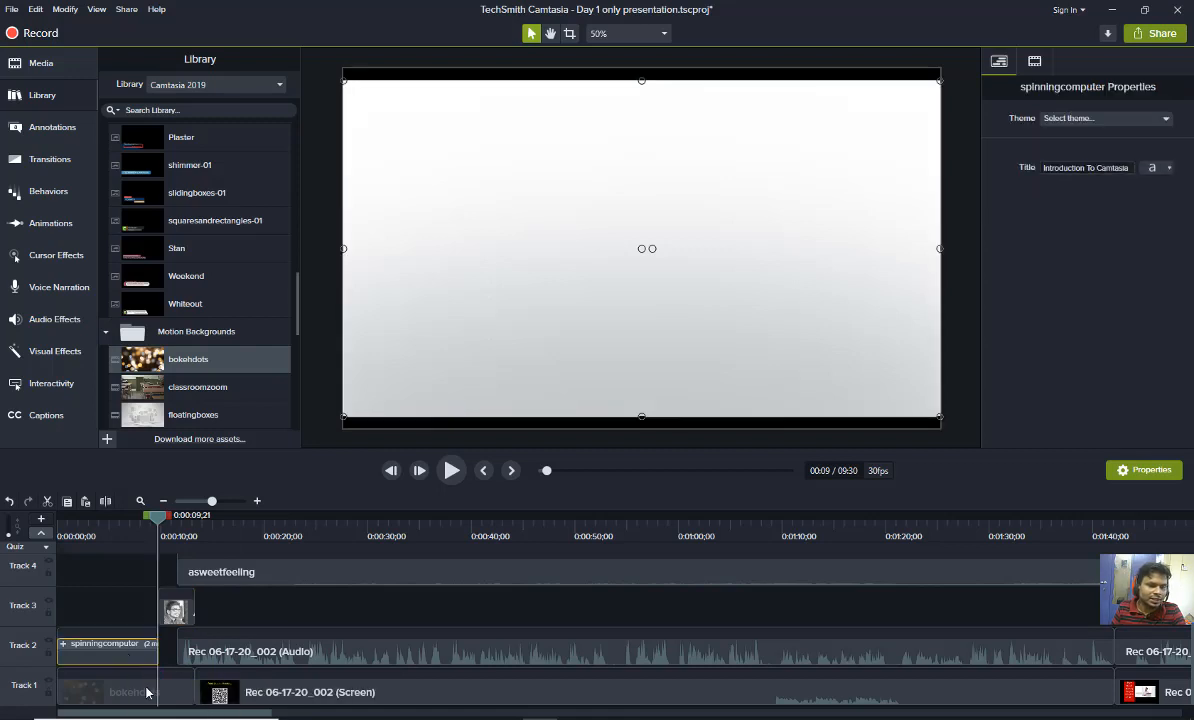
click(144, 695)
click(131, 664)
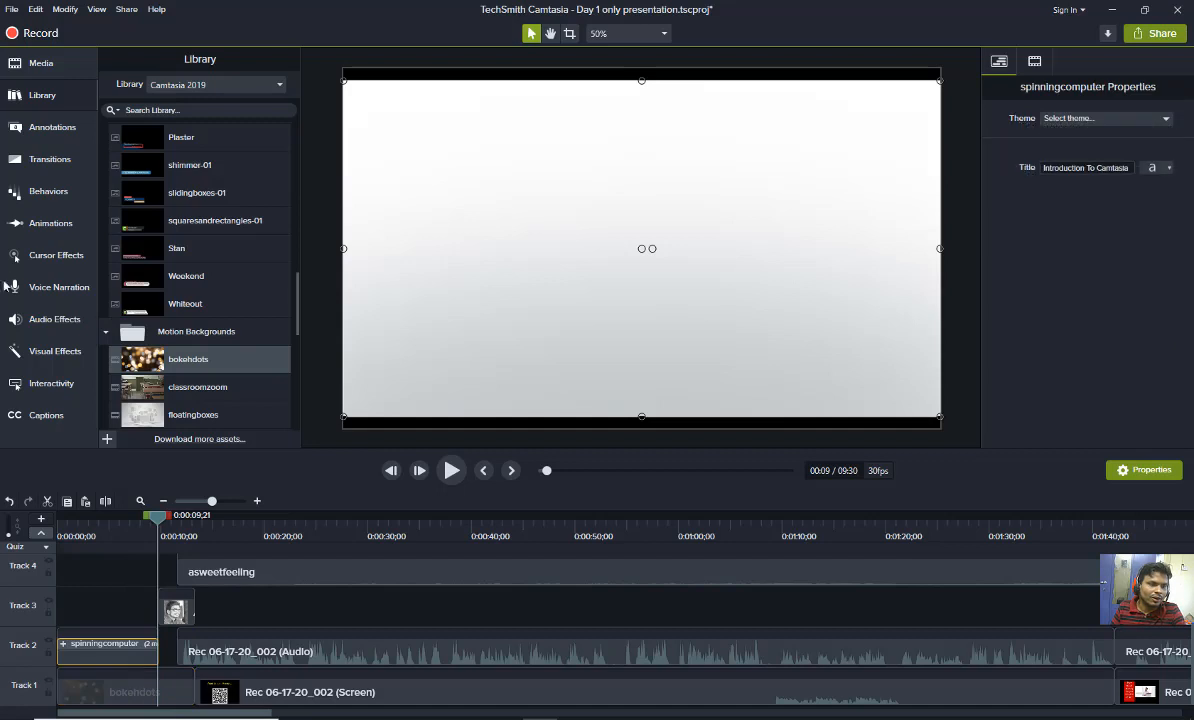
click(30, 161)
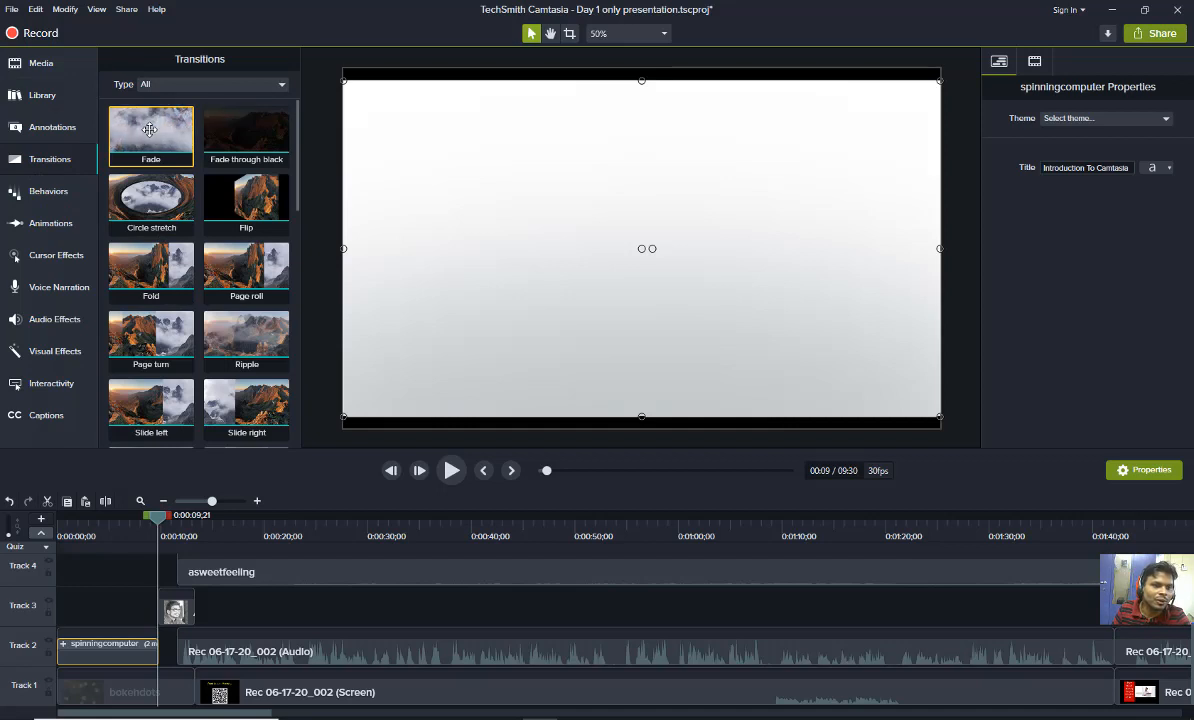
drag(149, 129, 157, 660)
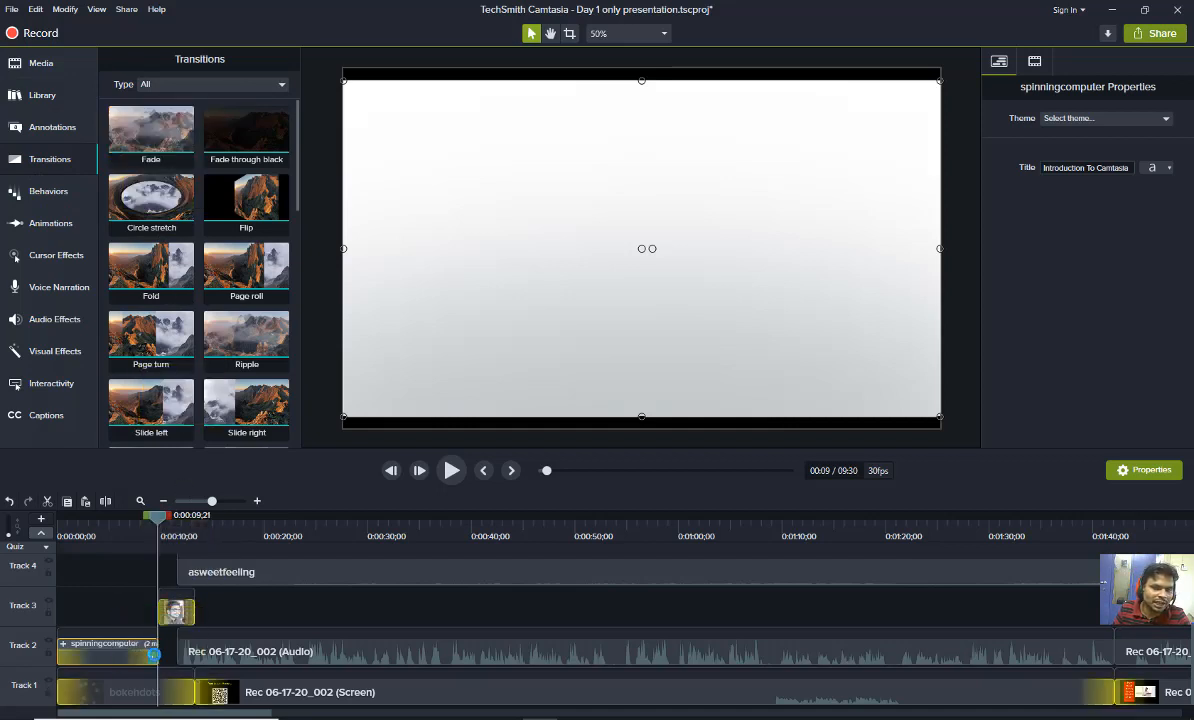
drag(157, 660, 157, 660)
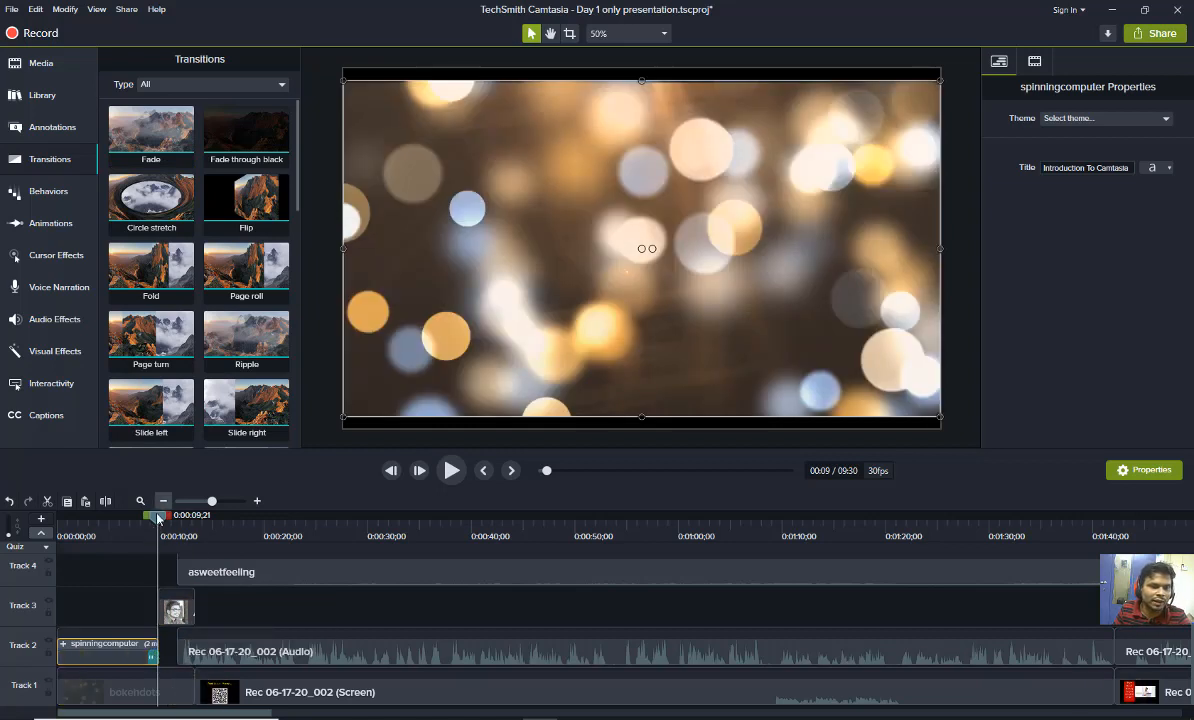
drag(157, 517, 142, 523)
key(space)
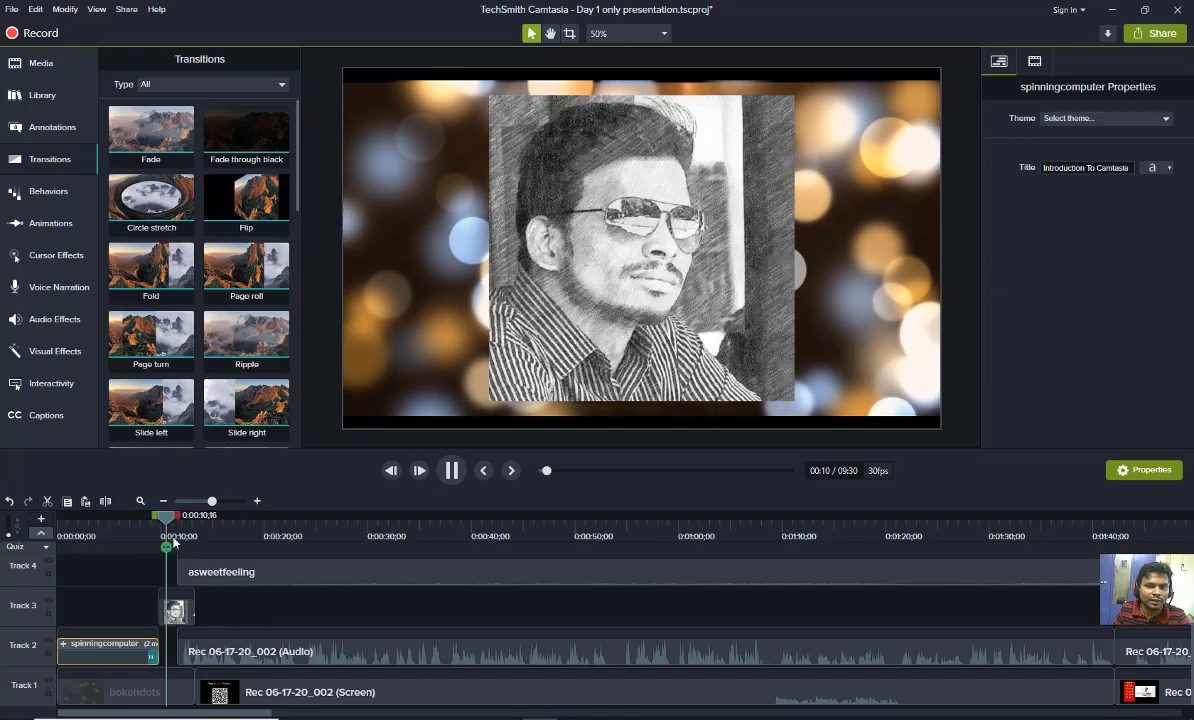
click(148, 527)
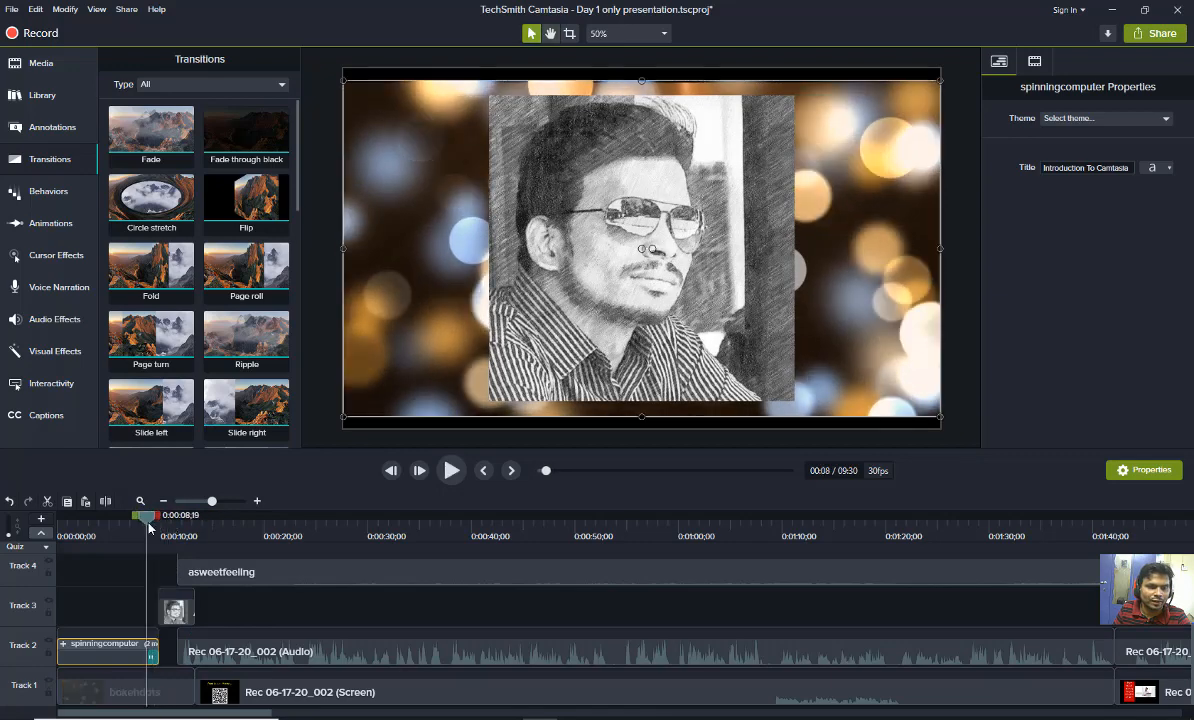
key(space)
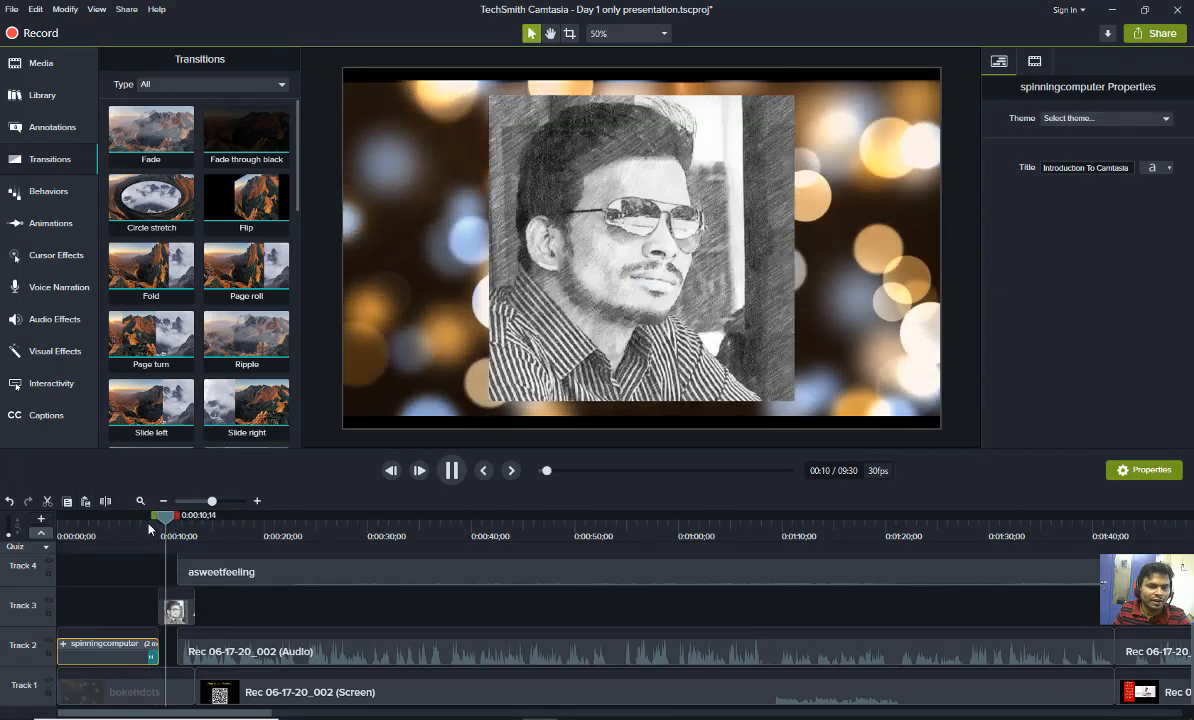
Add Fade transitions to the start and end of the photo on Track 3 and preview both
click(176, 607)
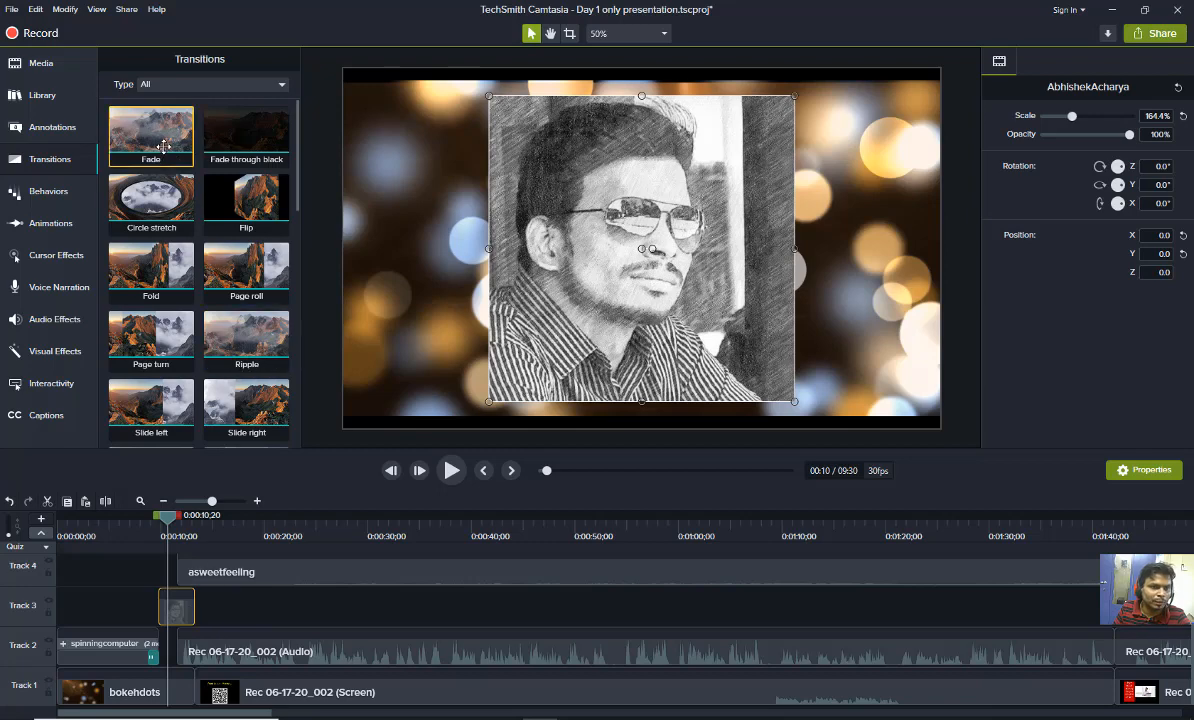
mouse_move(164, 147)
mouse_down()
mouse_move(150, 156)
mouse_move(168, 606)
mouse_up()
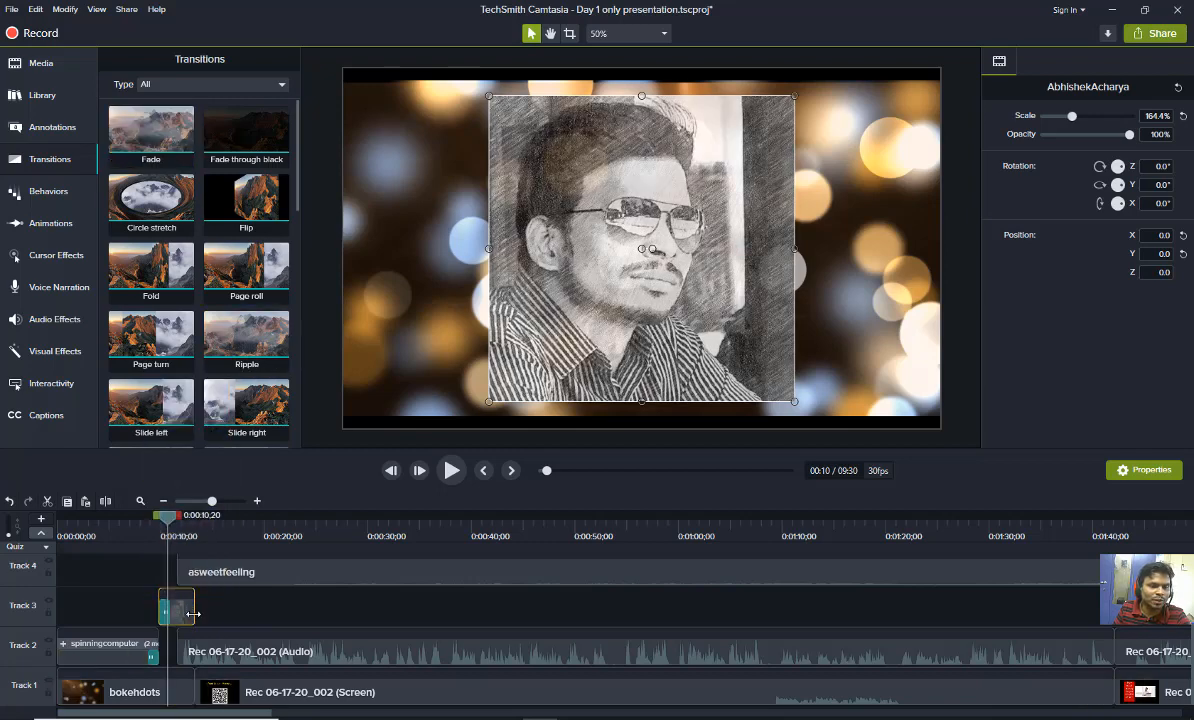
click(134, 530)
key(space)
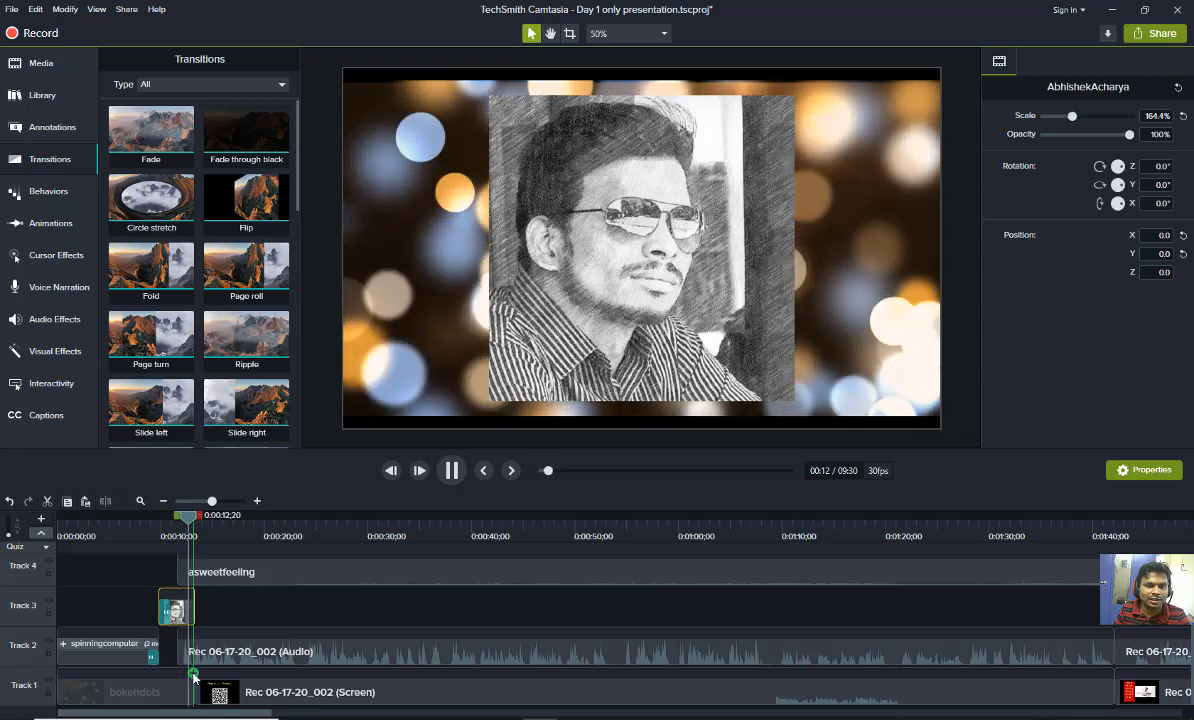
key(space)
drag(206, 434, 178, 608)
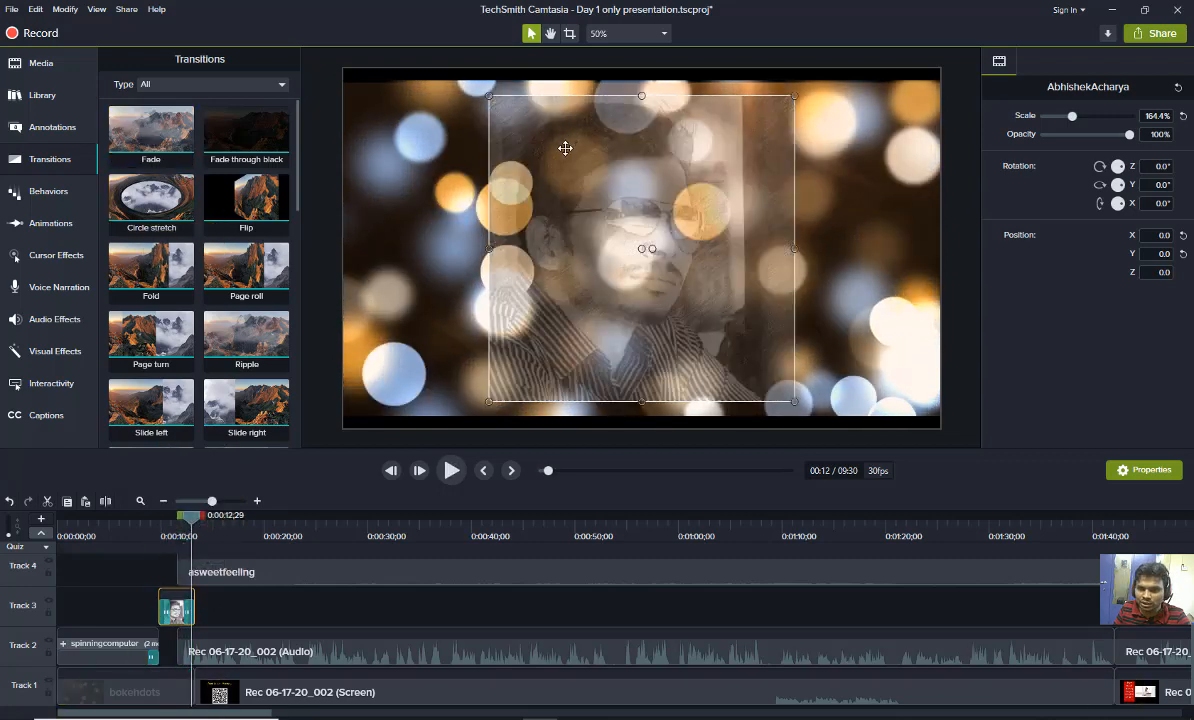
key(space)
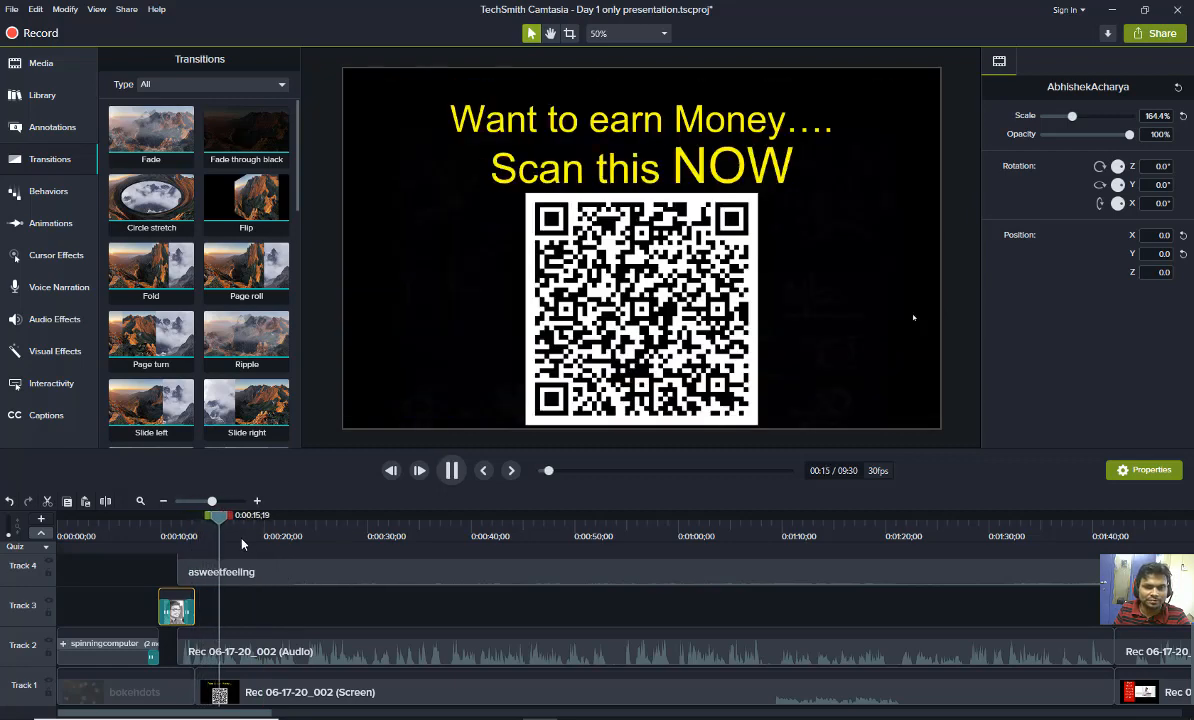
key(space)
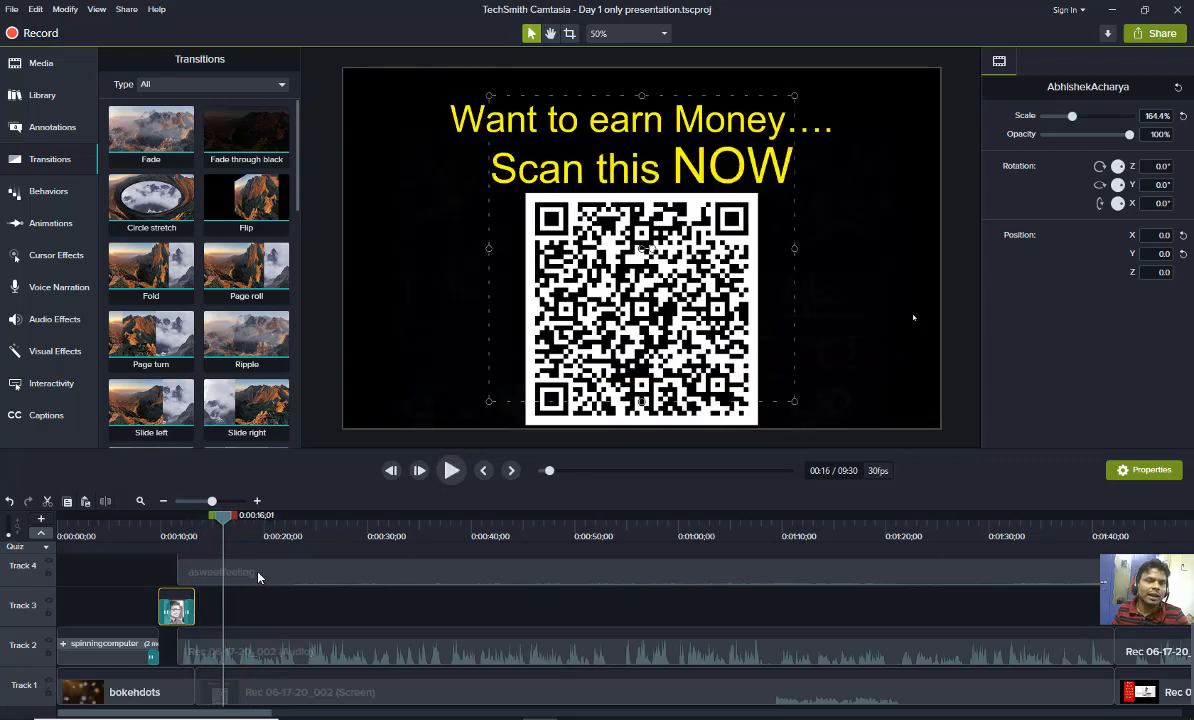
Select the asweetfeeling music on Track 4 and preview the timeline from about 0:02:34
click(166, 502)
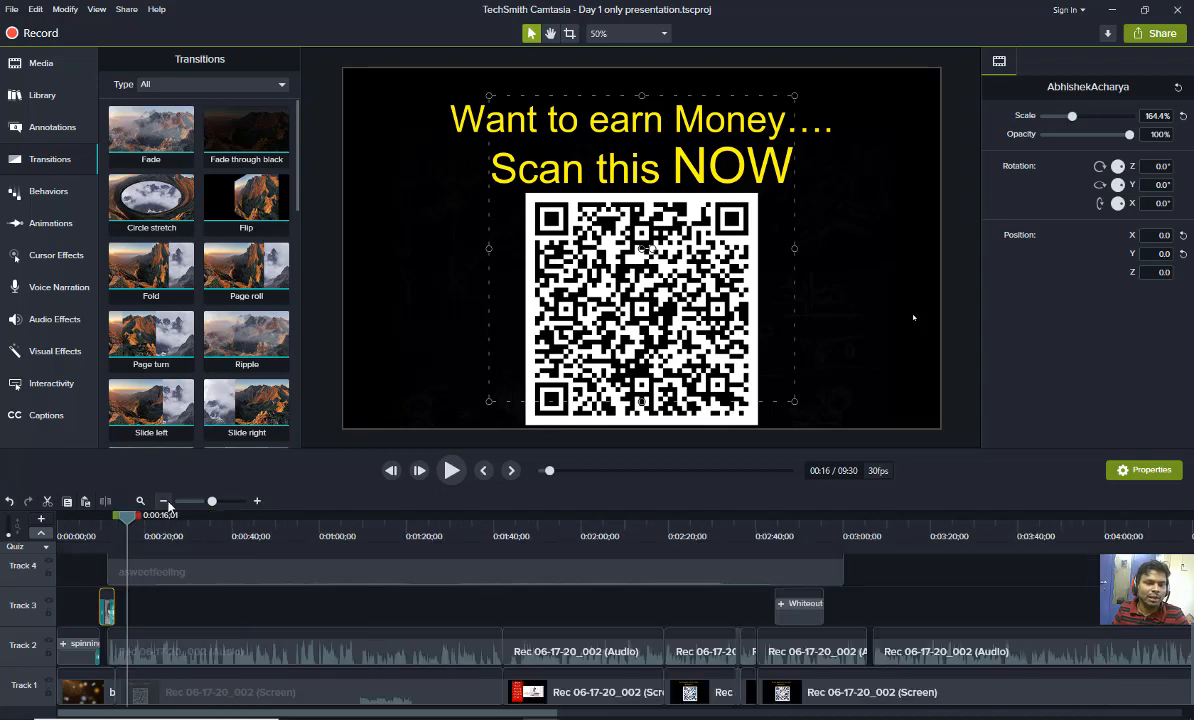
click(373, 578)
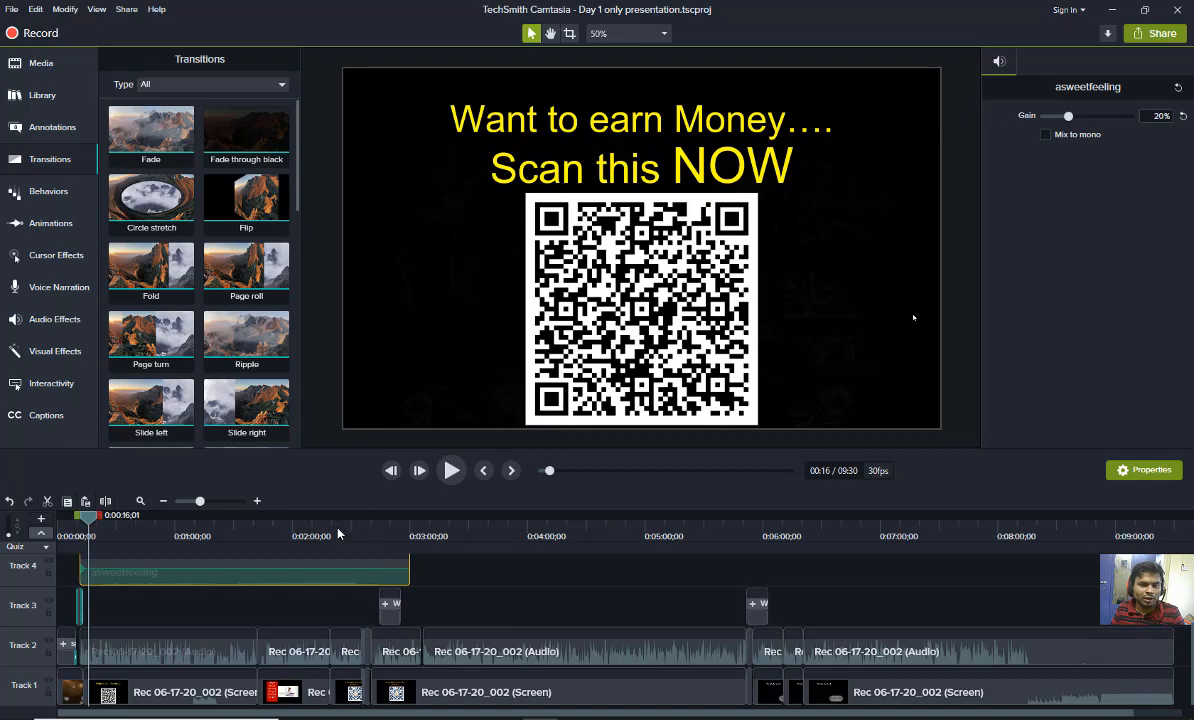
drag(94, 521, 355, 541)
key(space)
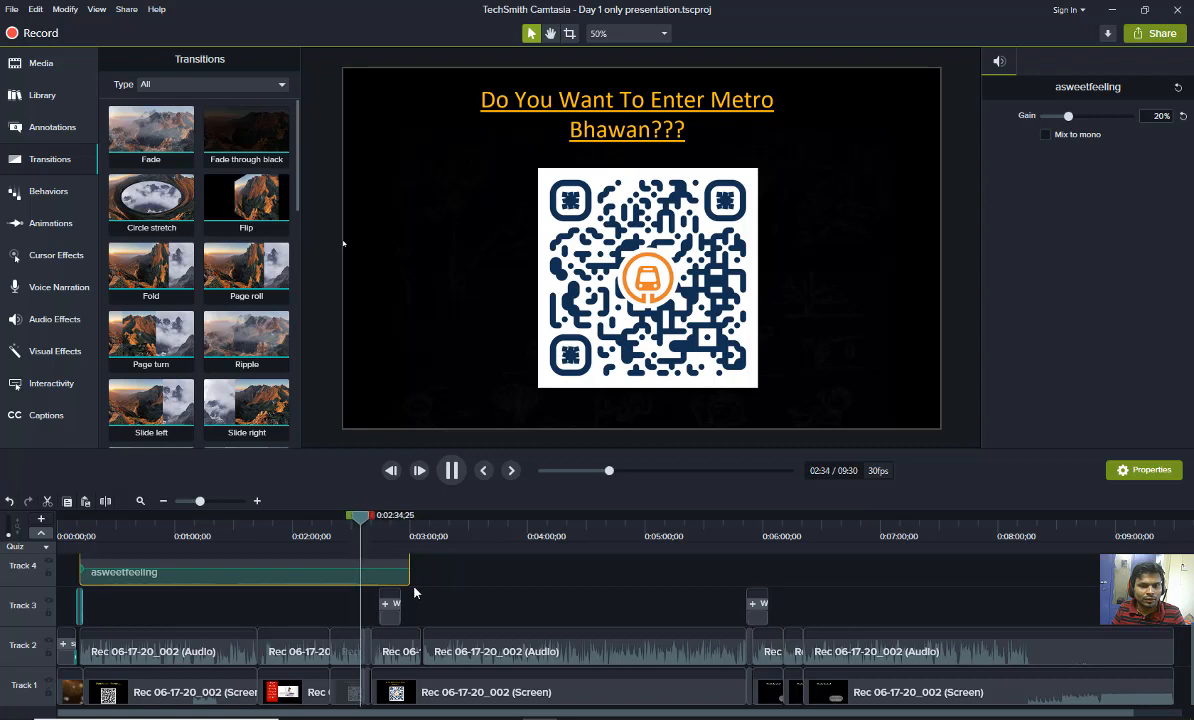
key(space)
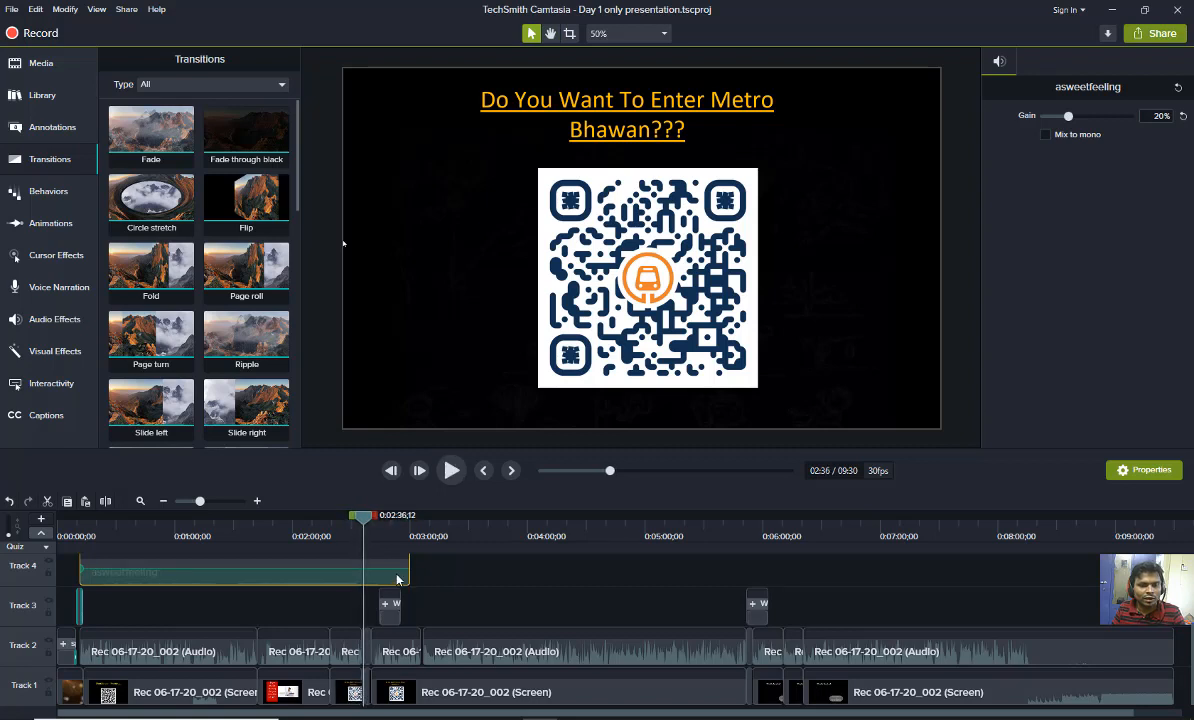
Paste a copy of the asweetfeeling music at 0:02:59;18 and place it on Track 4 directly after the original
drag(372, 527, 410, 531)
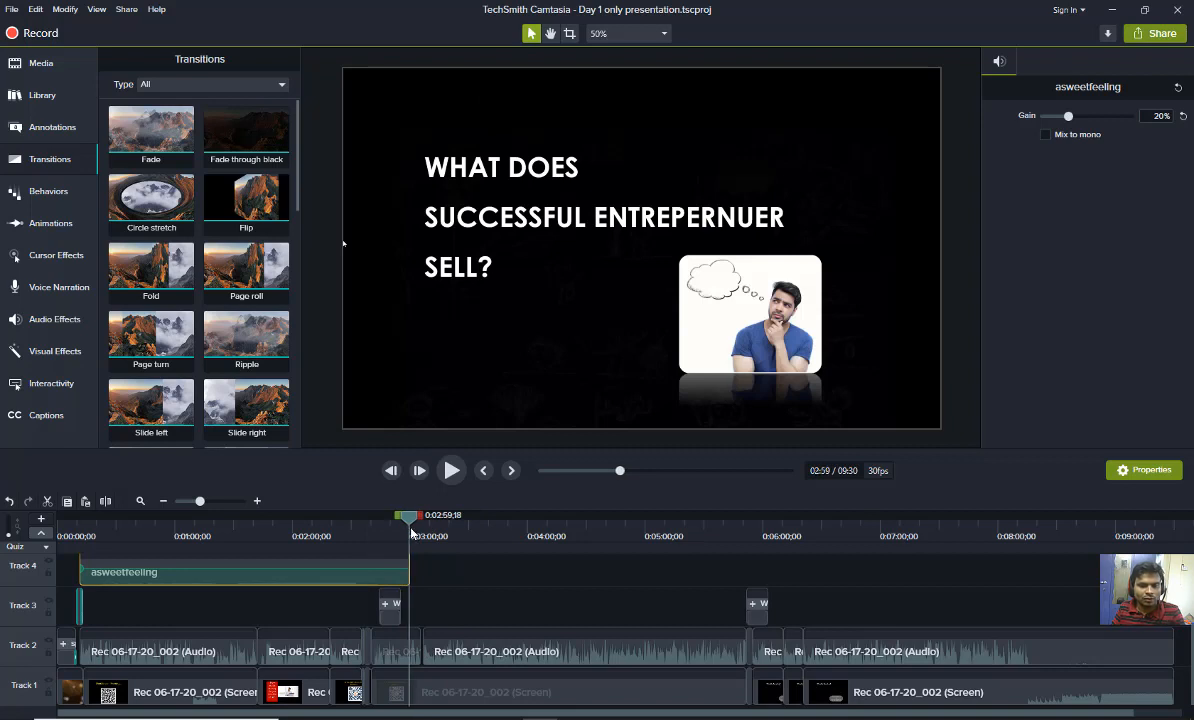
key(ctrl+v)
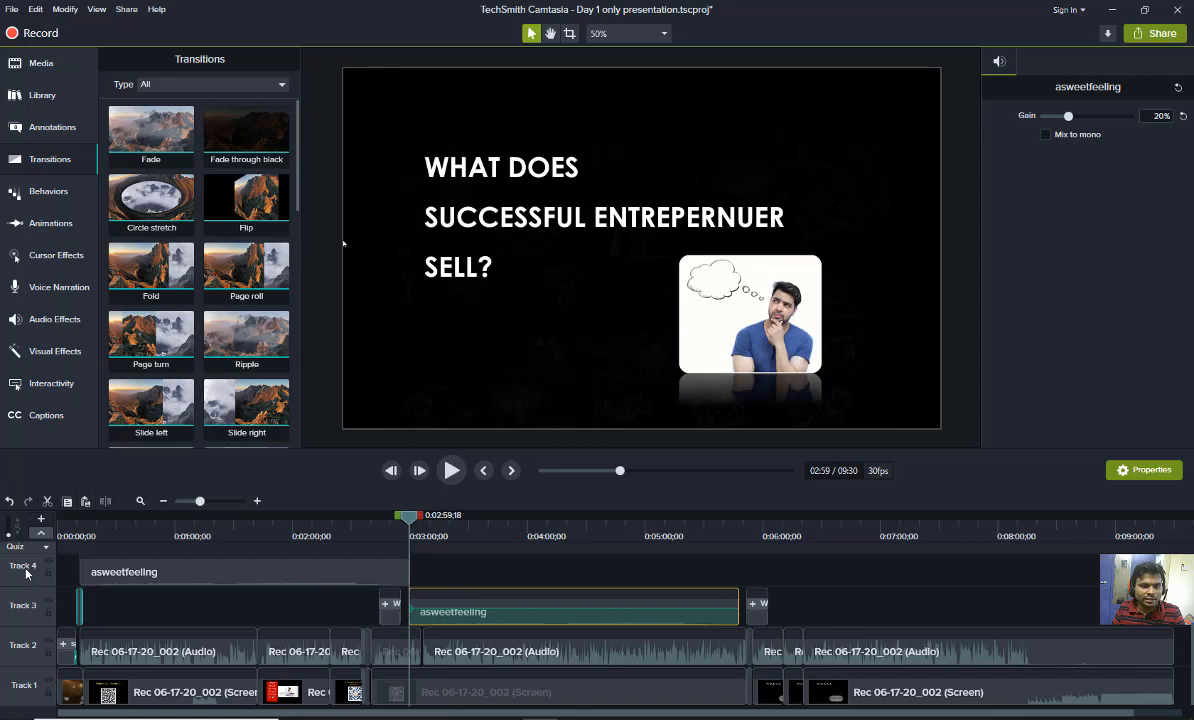
key(Delete)
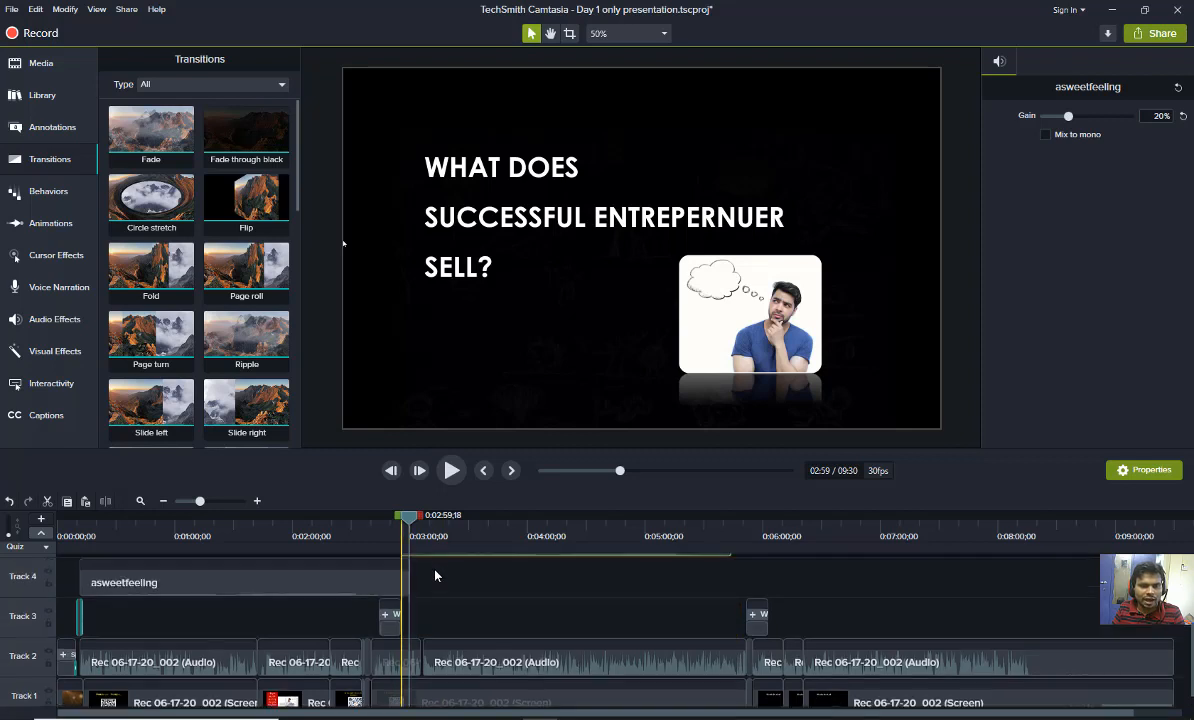
mouse_move(435, 570)
mouse_down()
mouse_move(434, 615)
mouse_move(453, 570)
mouse_up()
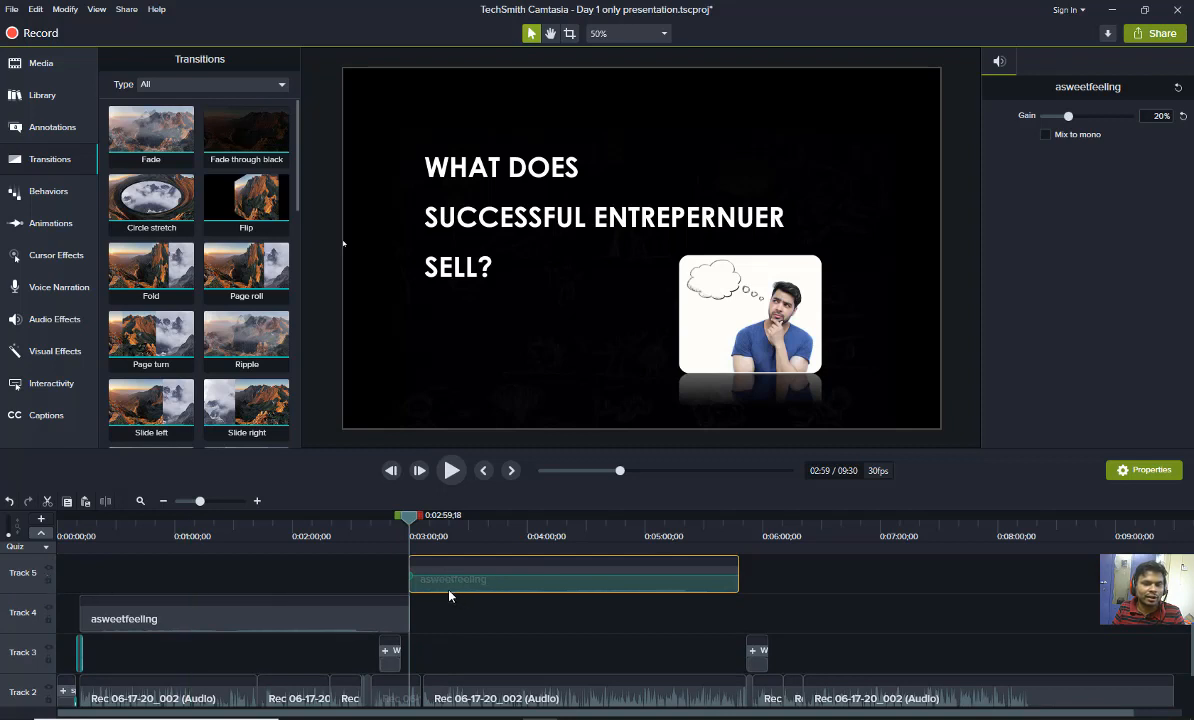
key(ctrl+z)
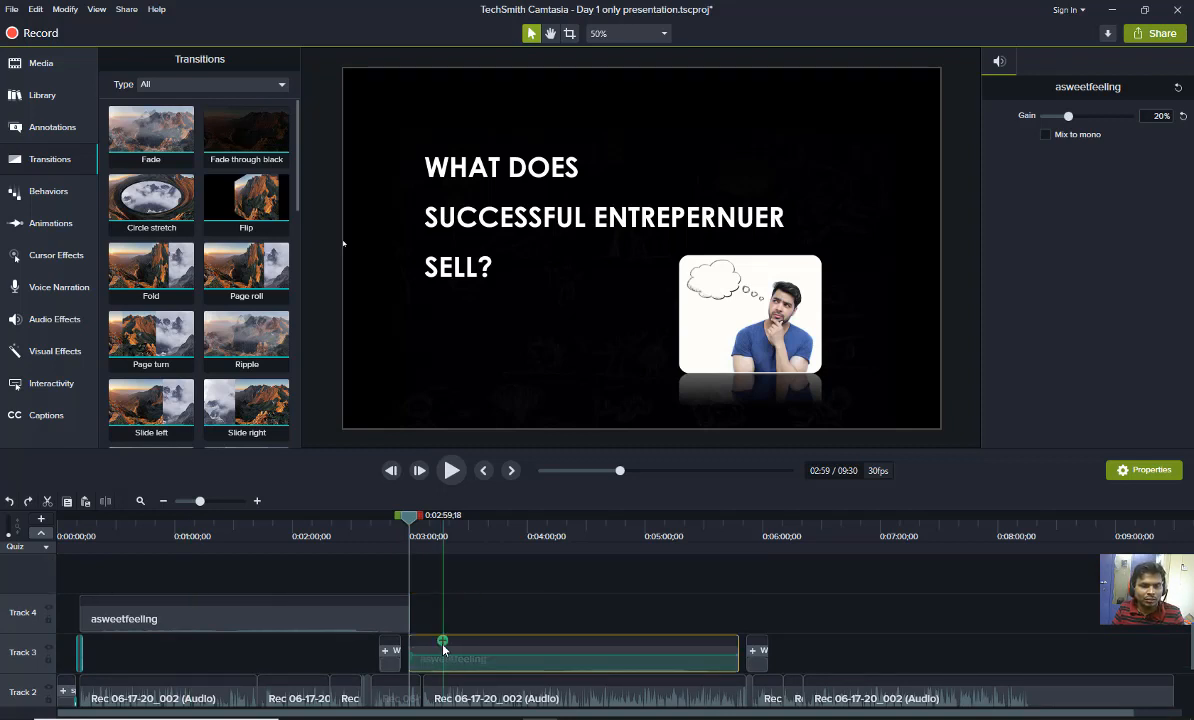
drag(443, 648, 482, 652)
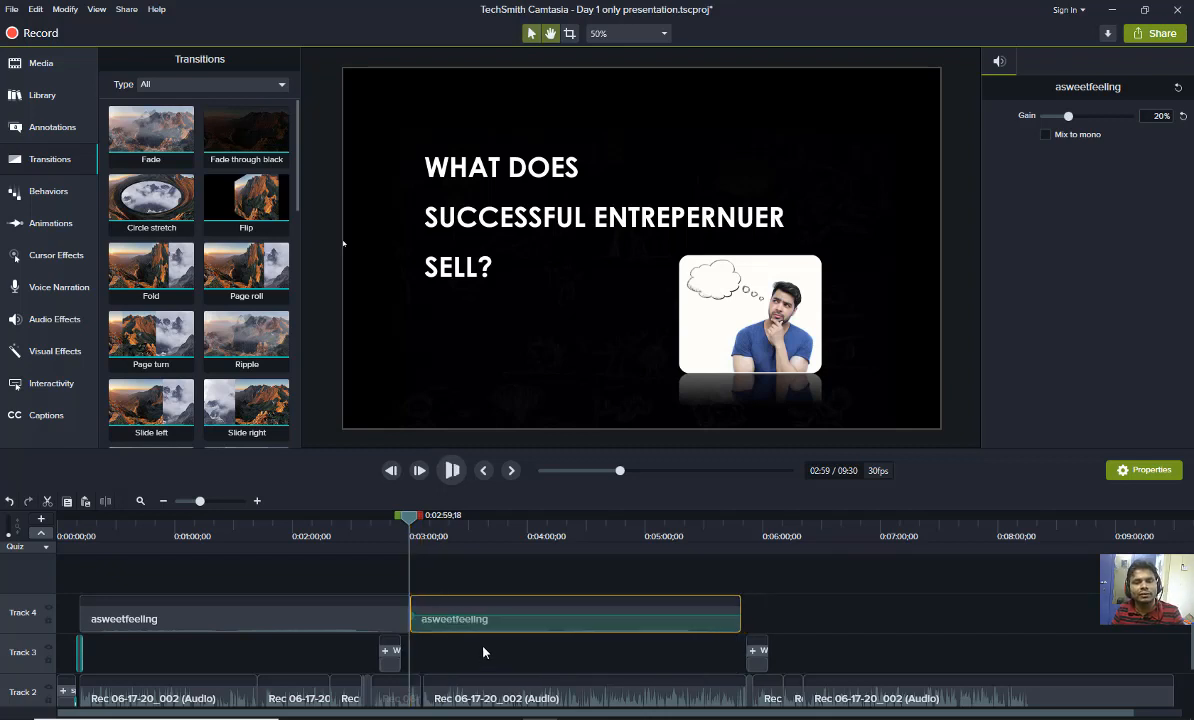
key(space)
Duplicate both asweetfeeling clips and place the copies on Track 4 directly after the existing music, near 0:05:51
drag(369, 567, 444, 627)
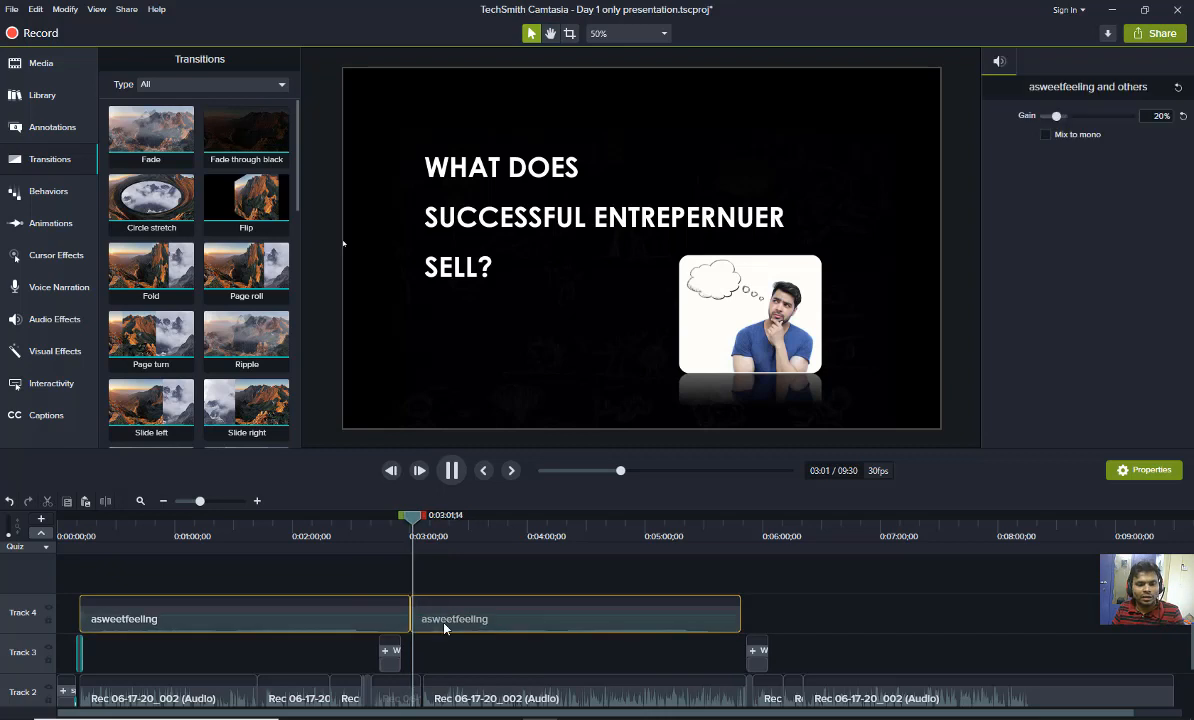
drag(402, 517, 743, 560)
click(785, 611)
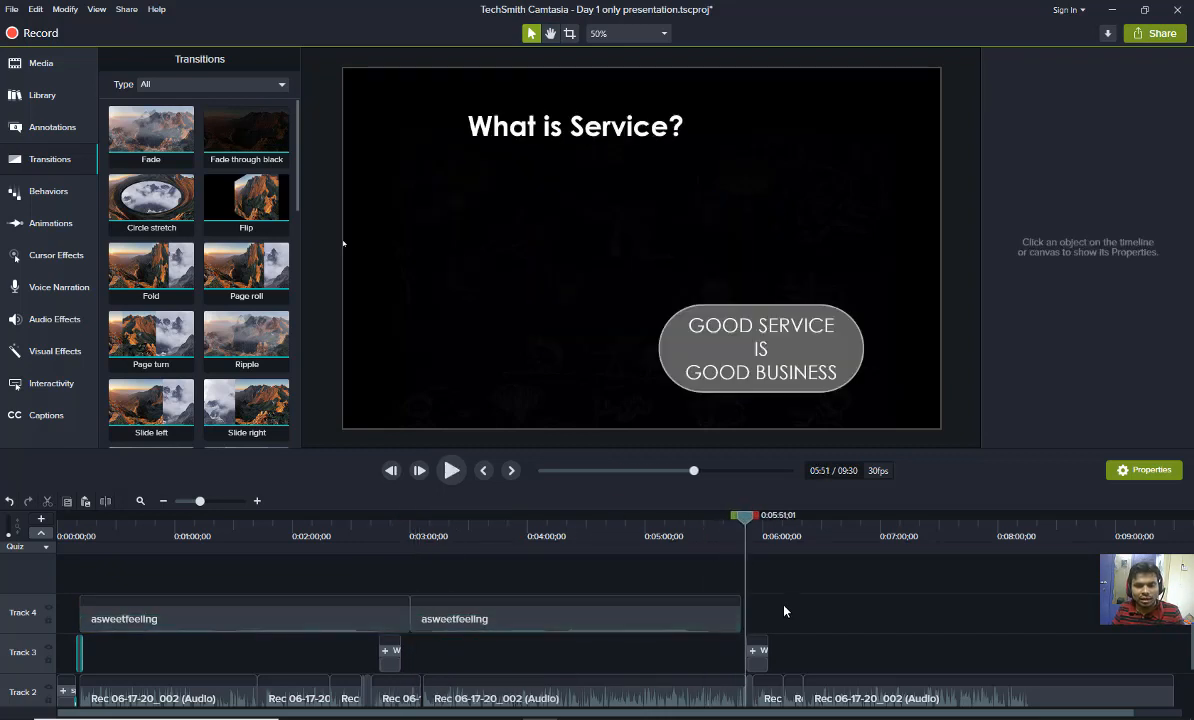
key(ctrl+v)
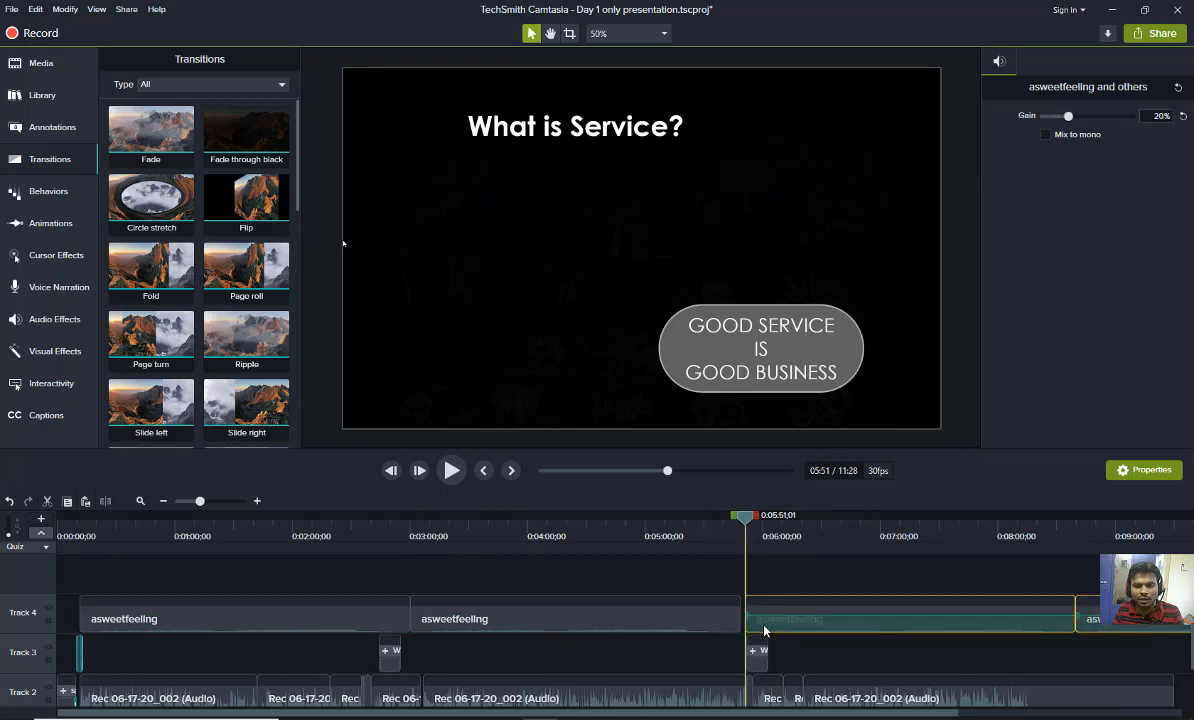
click(164, 501)
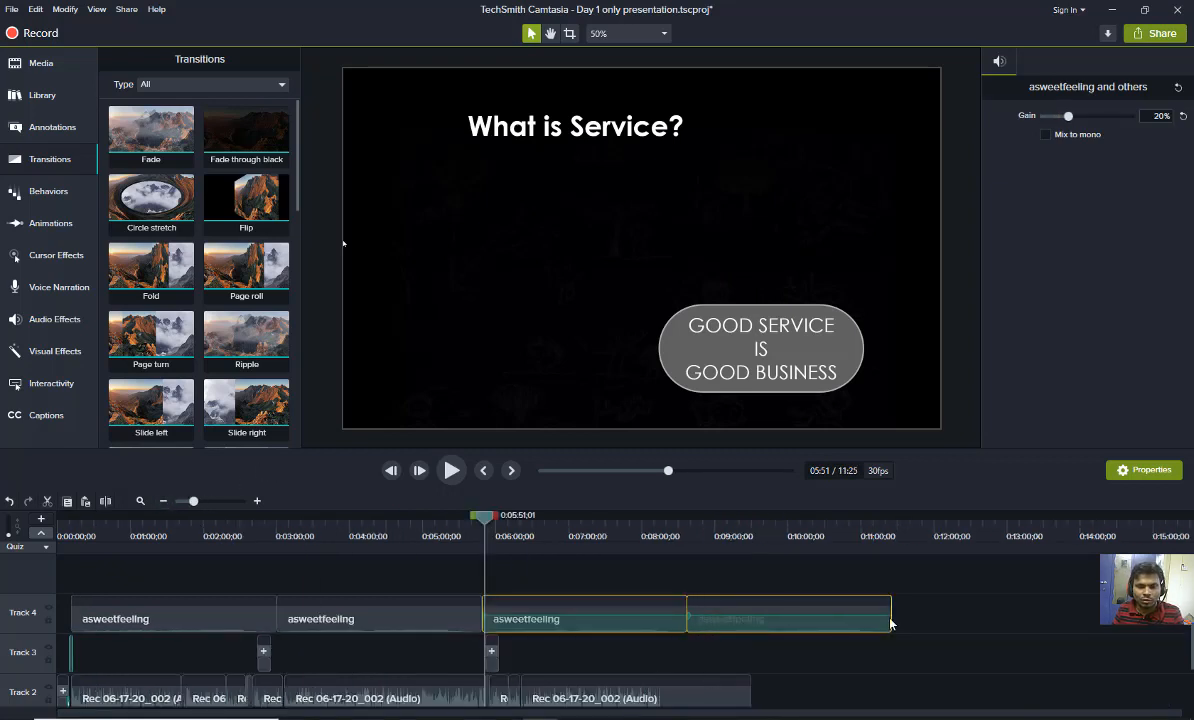
Trim the end of the last asweetfeeling clip to the end of the recording clips at 09:30
drag(892, 609, 776, 616)
key(ctrl+z)
click(886, 667)
click(877, 616)
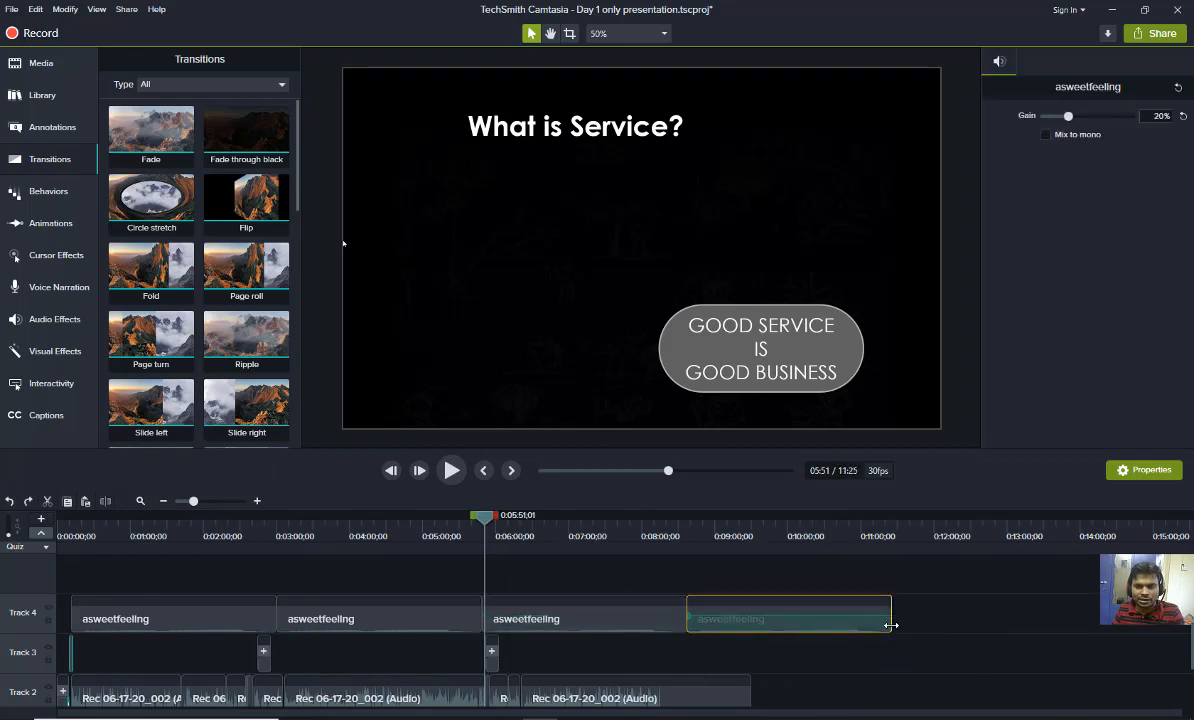
drag(890, 625, 750, 633)
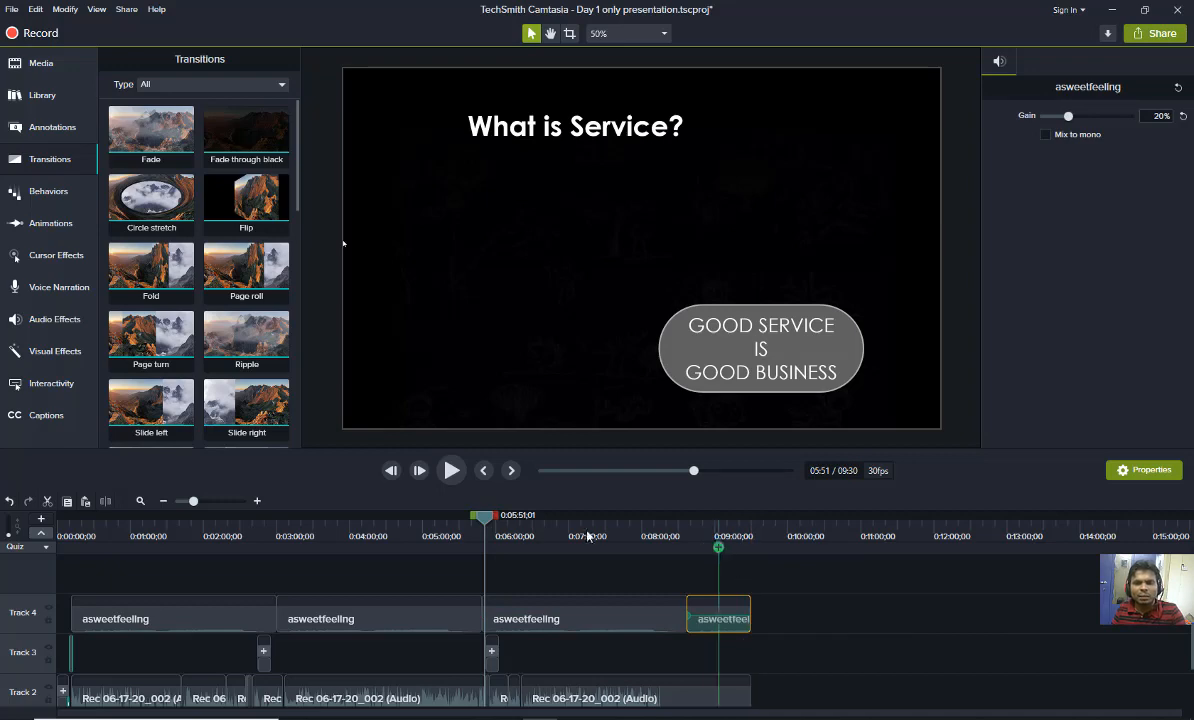
Preview the closing part of the timeline from about 0:09:14 to check the music against the recording
click(651, 540)
drag(665, 548, 733, 535)
key(space)
key(space)
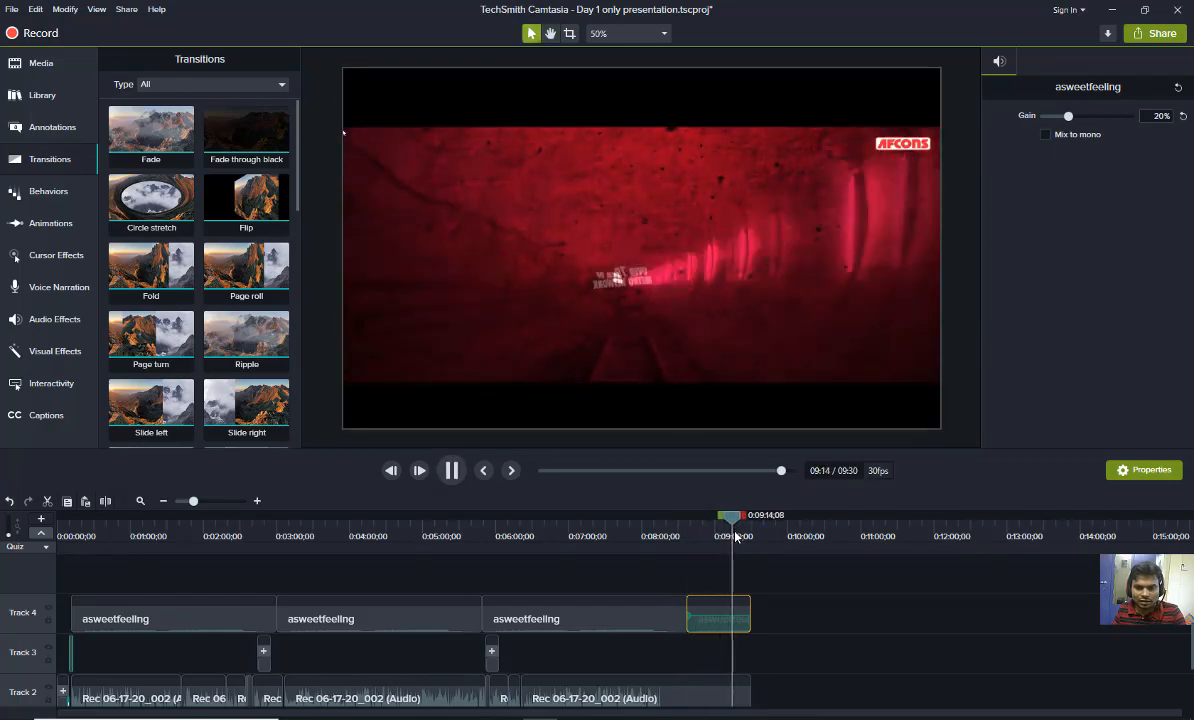
key(space)
Split the third asweetfeeling clip at 0:08:15;11 and delete all music after that point on Track 4
drag(741, 524, 664, 548)
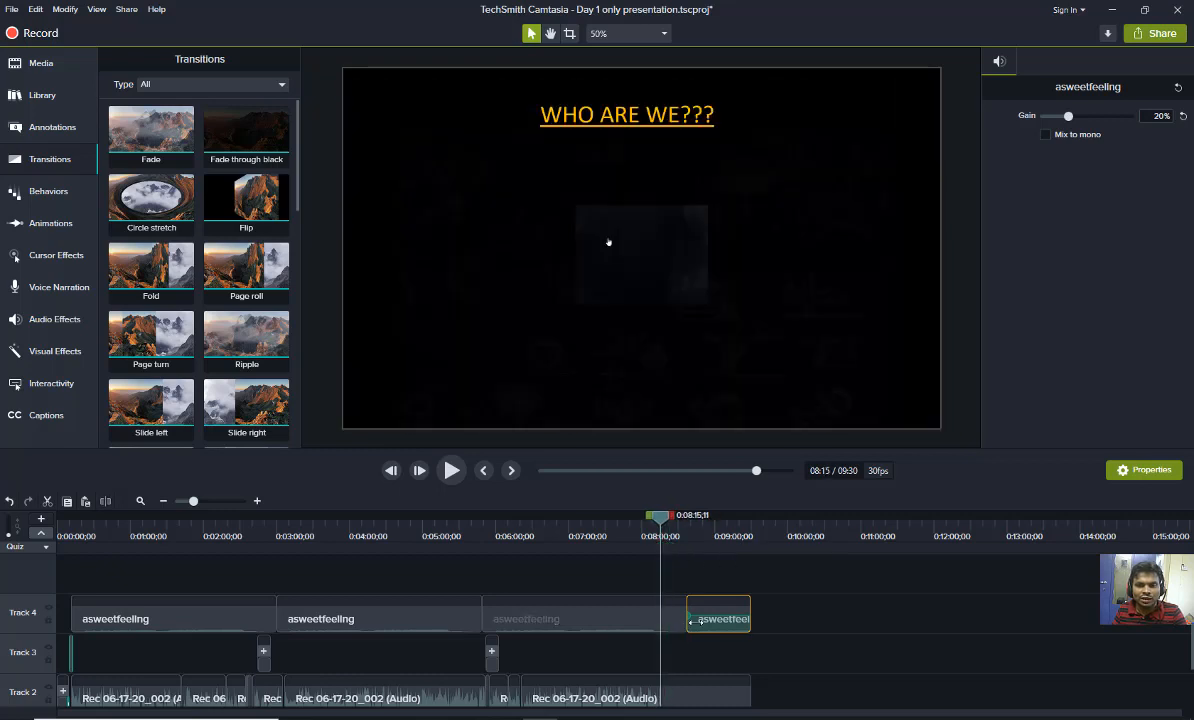
click(666, 628)
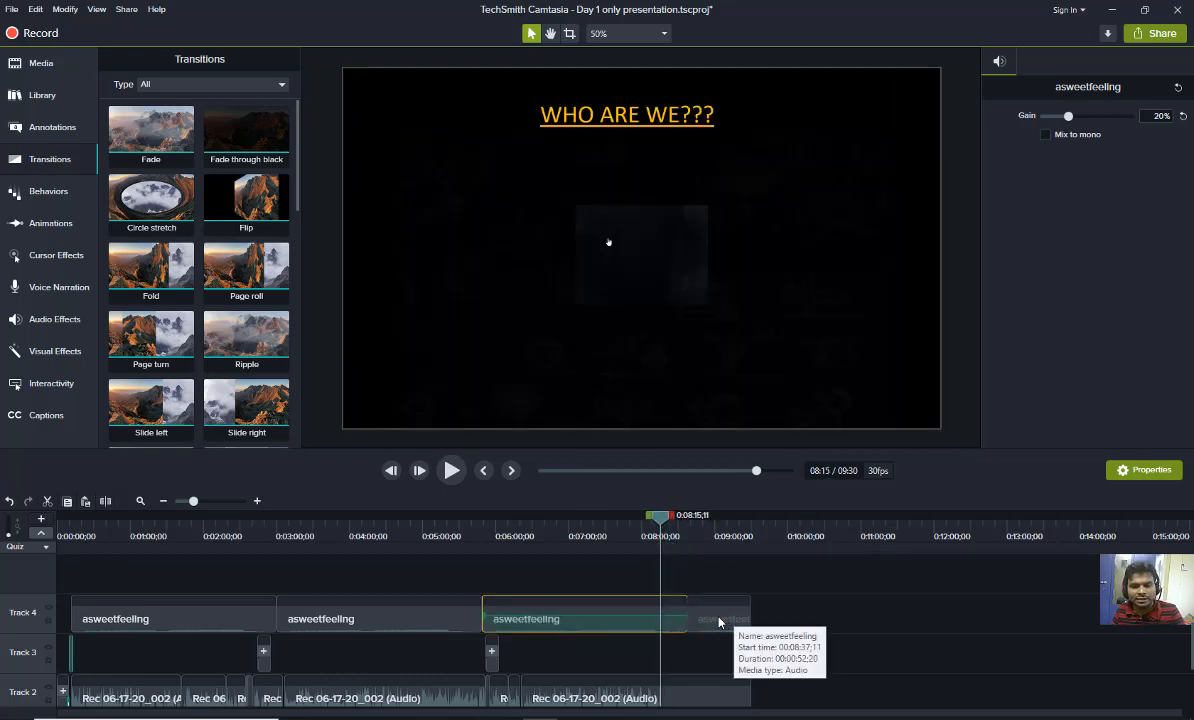
key(s)
drag(797, 576, 672, 643)
key(Delete)
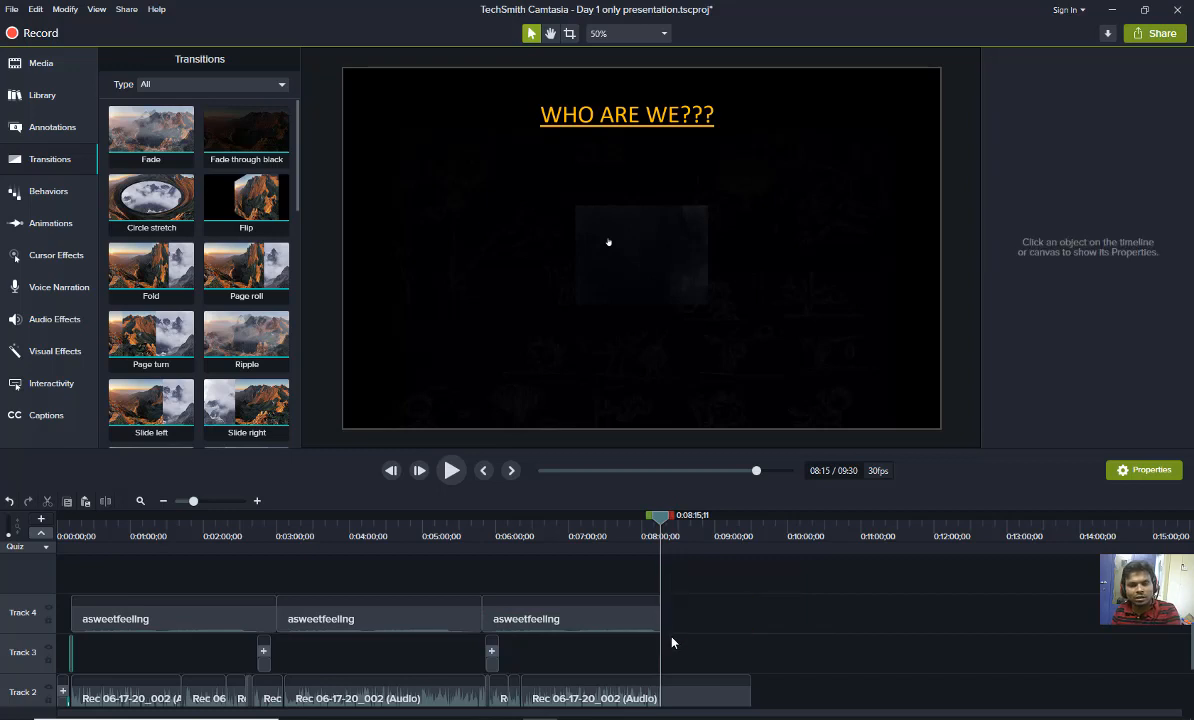
click(640, 621)
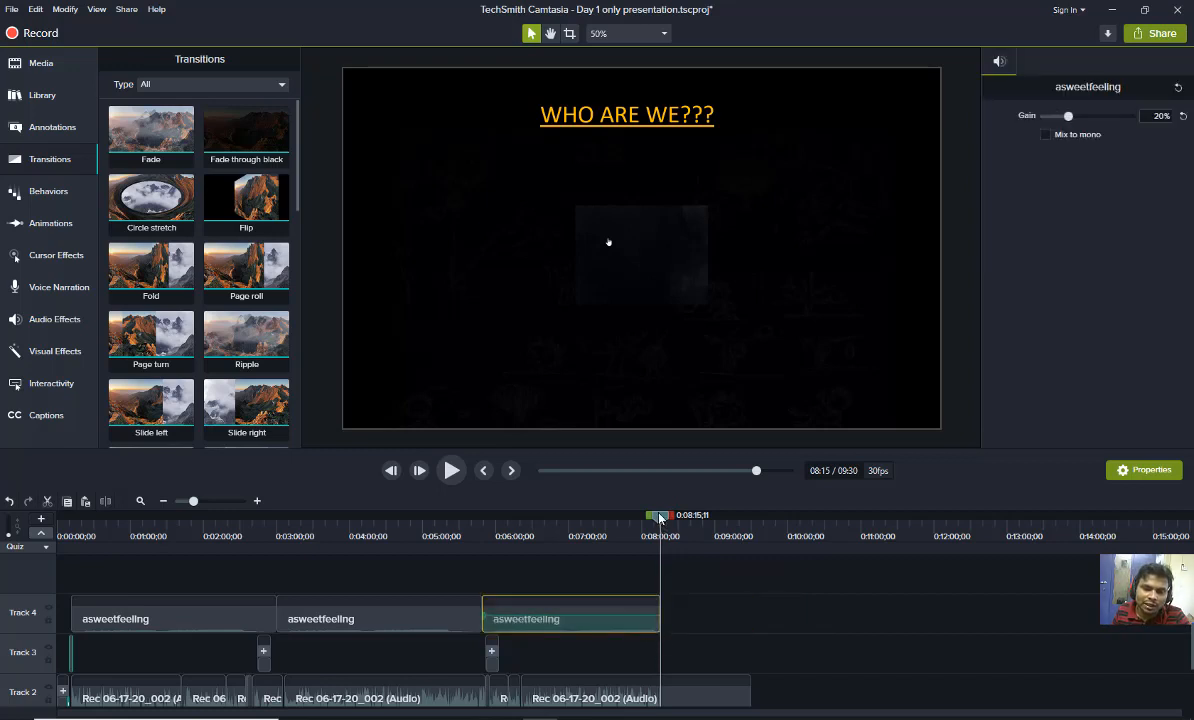
Fade out the third asweetfeeling clip with audio points near 0:08:08 and 0:08:14, lowering the second to about 0%, and preview the ending
drag(660, 517, 642, 517)
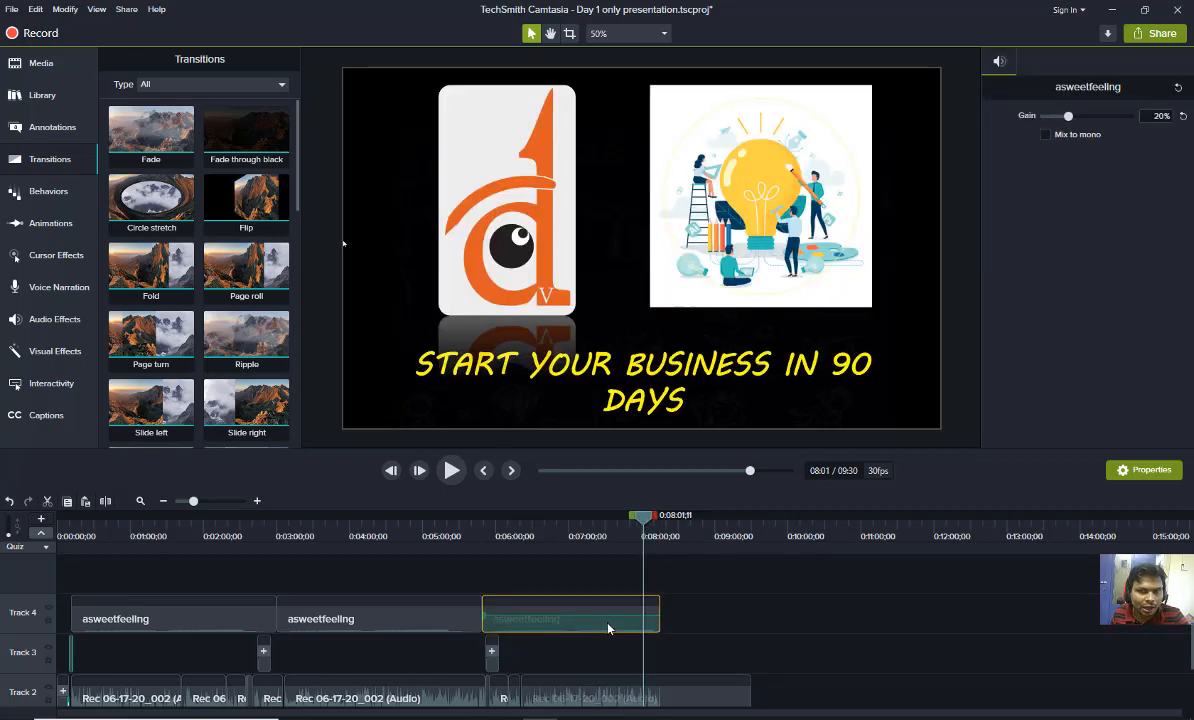
key(space)
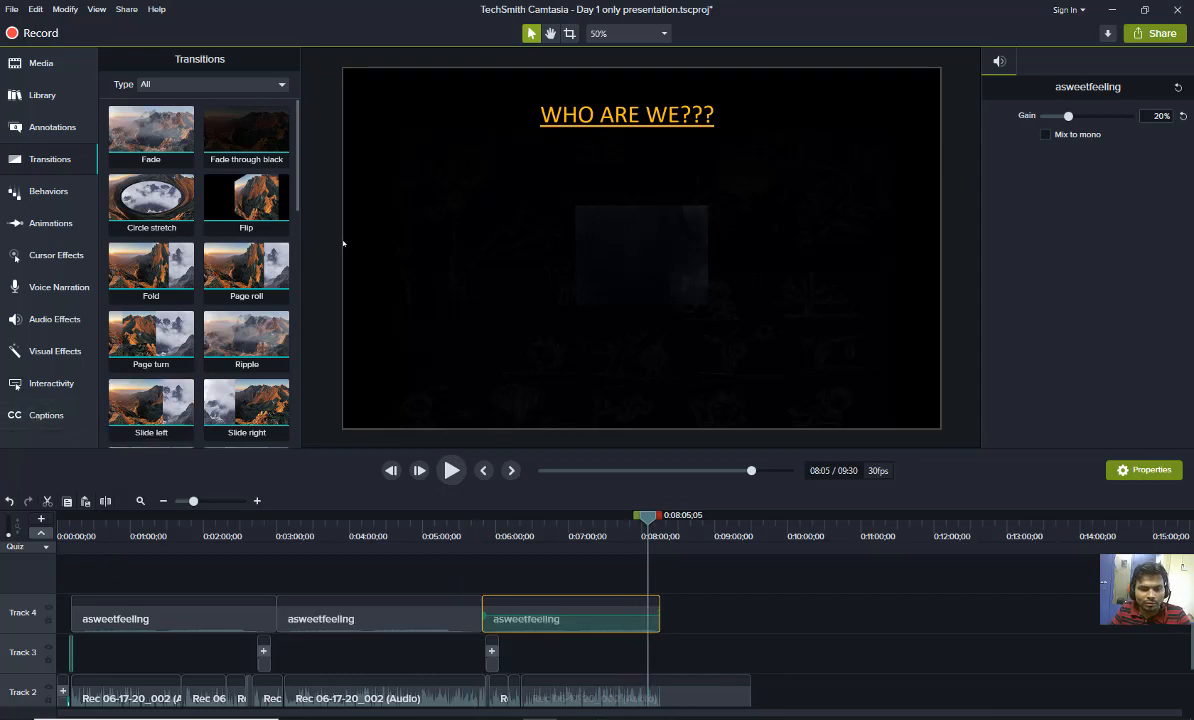
click(257, 501)
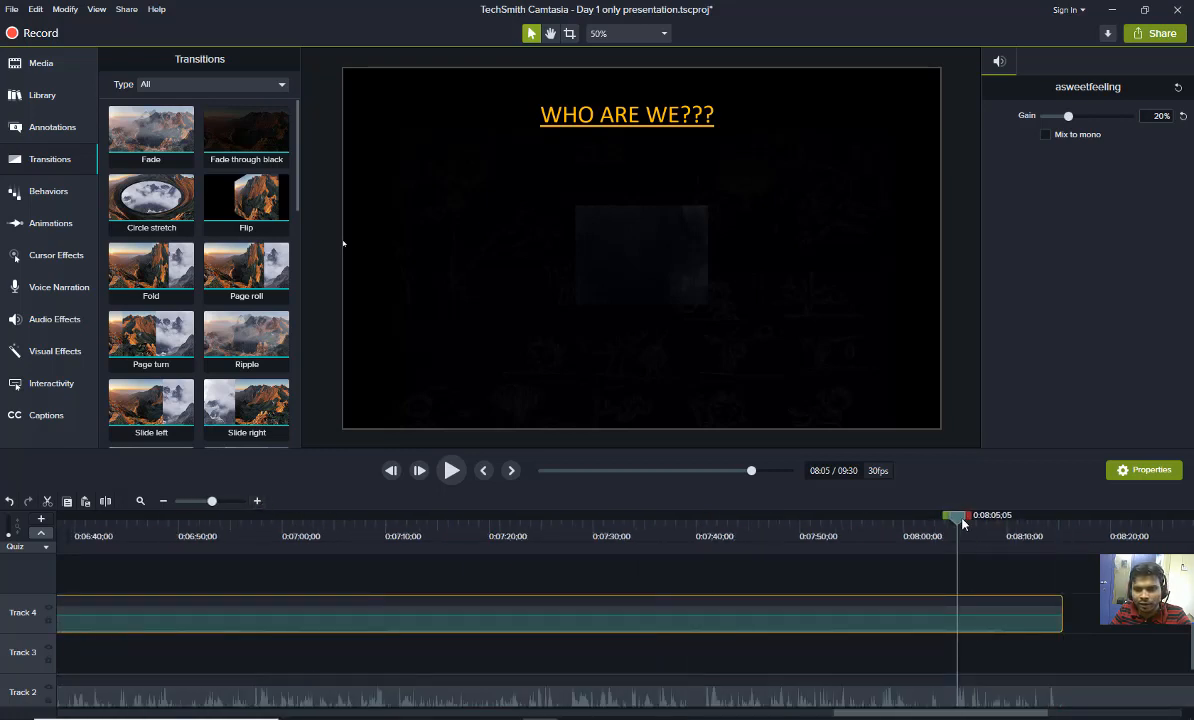
key(space)
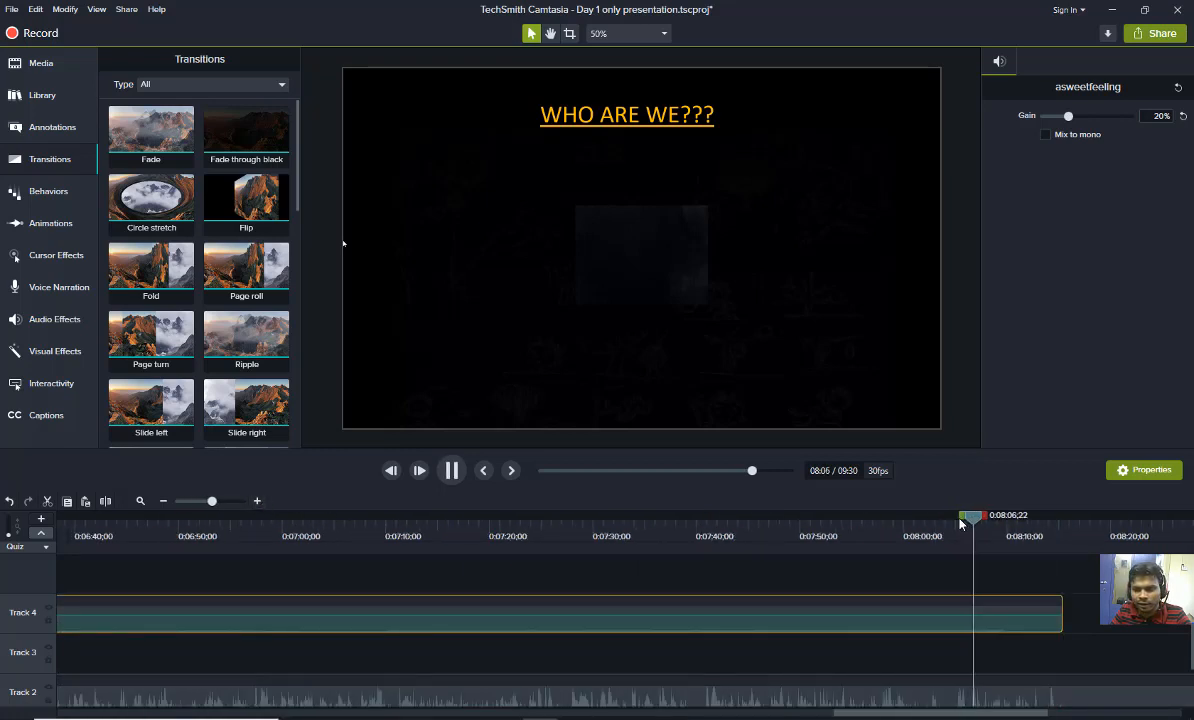
key(space)
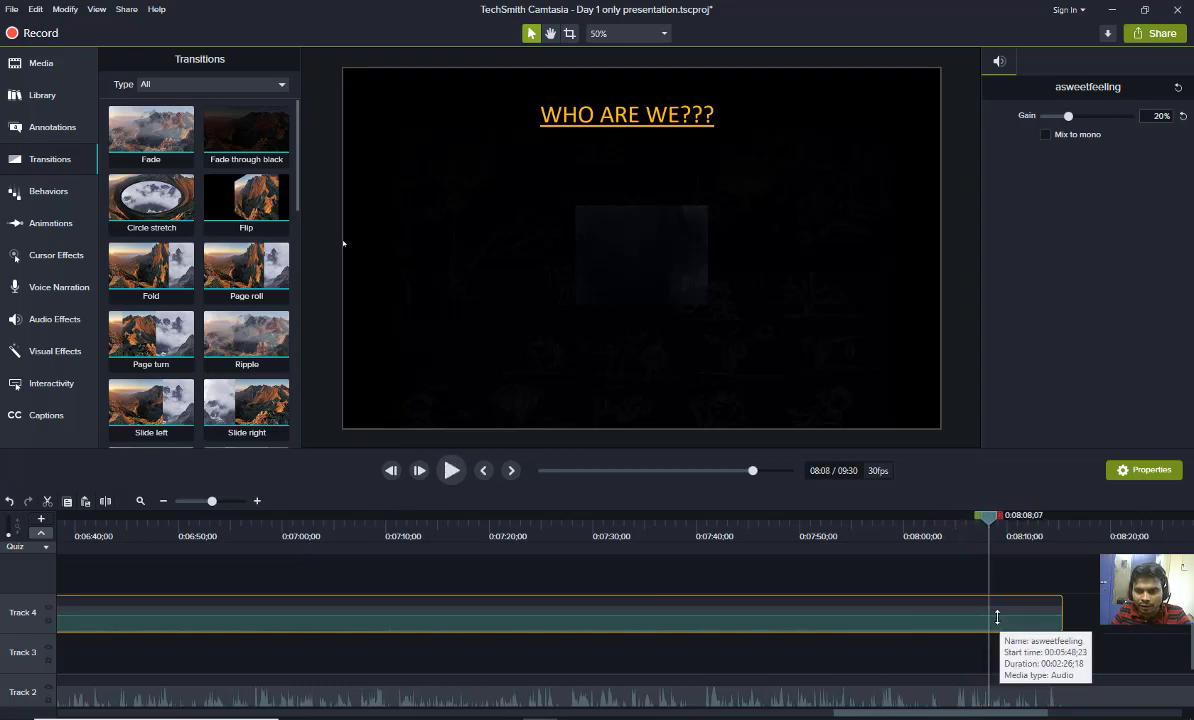
double_click(995, 619)
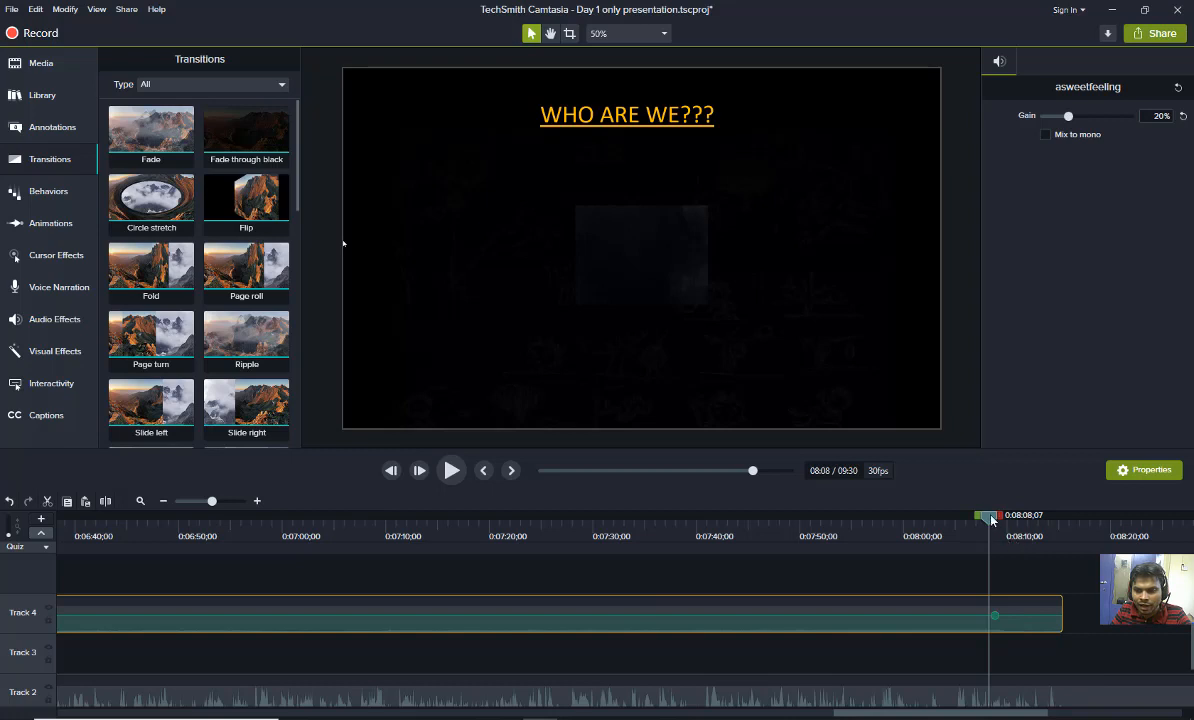
drag(991, 520, 1049, 543)
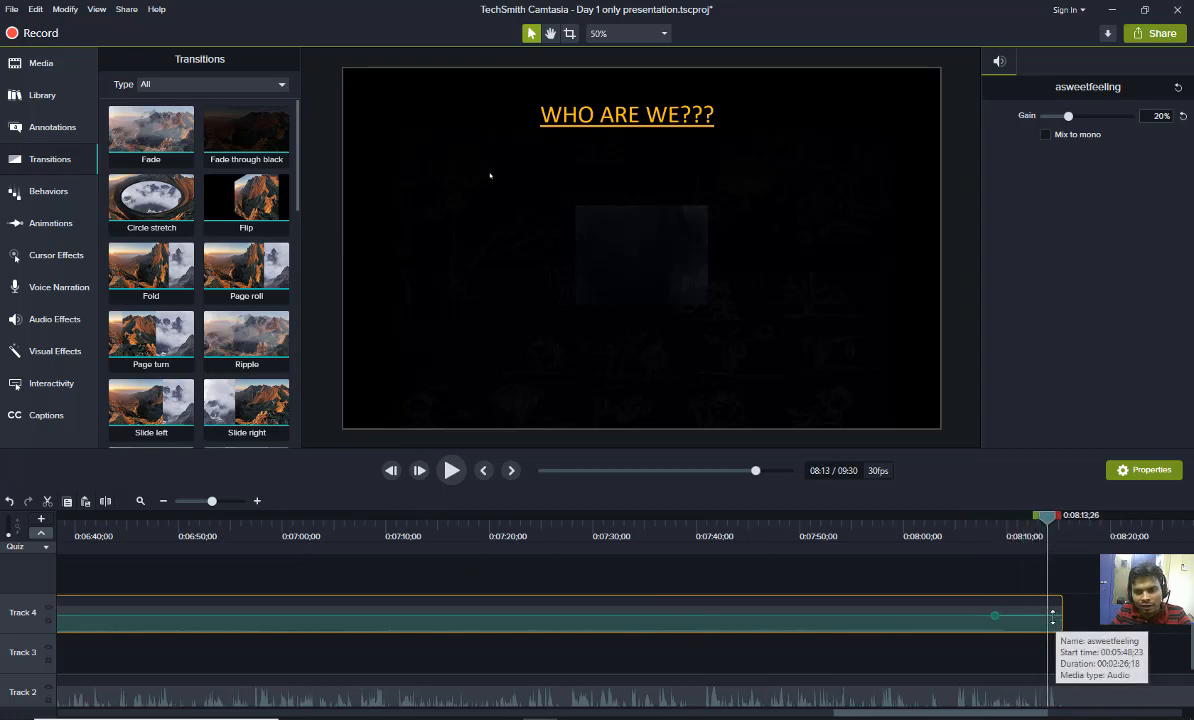
double_click(1053, 621)
drag(1052, 619, 1056, 634)
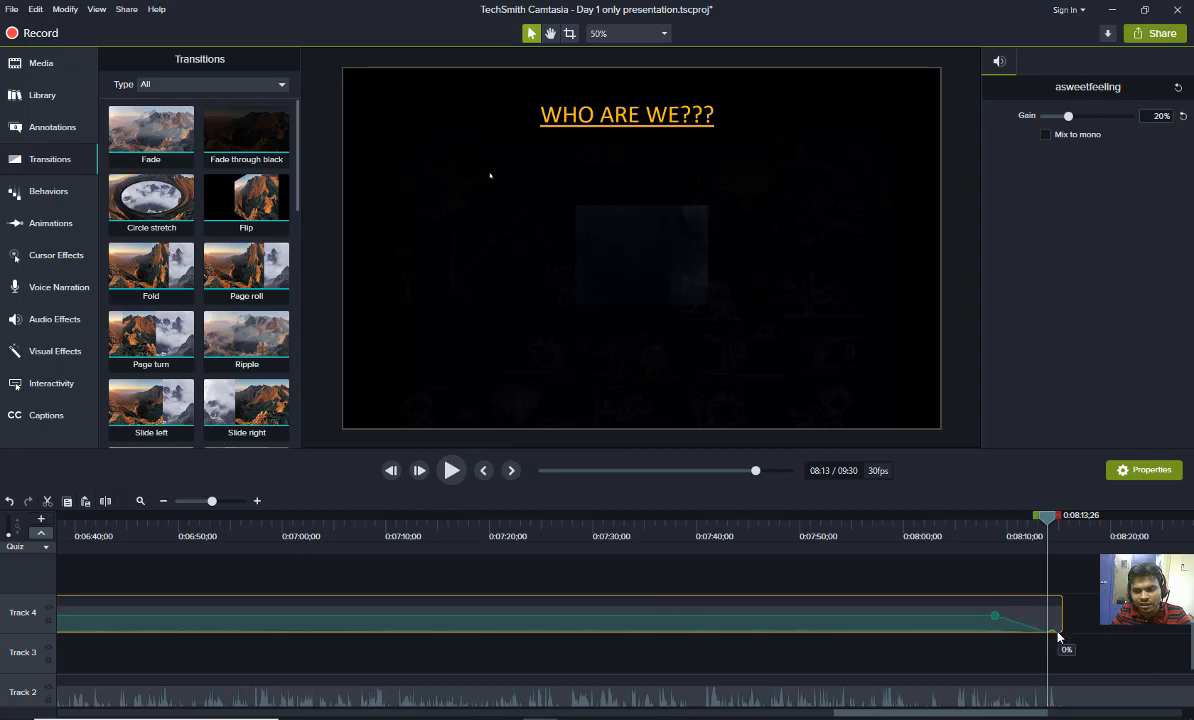
drag(1050, 524, 992, 527)
key(space)
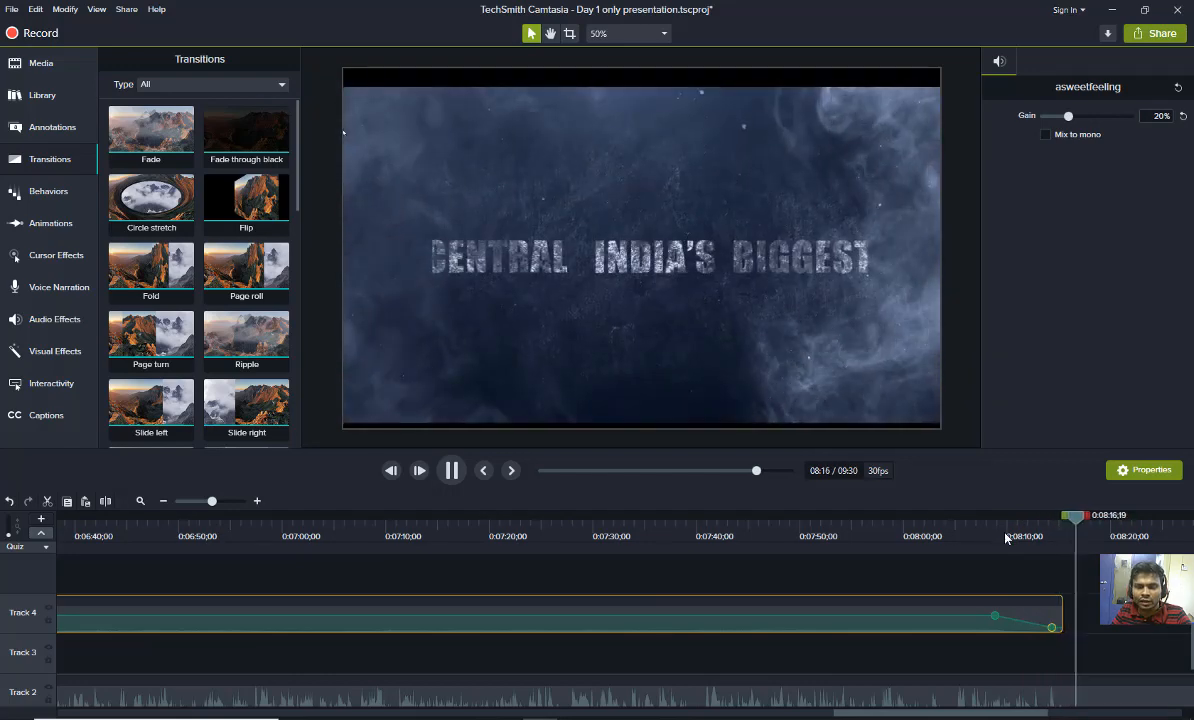
key(space)
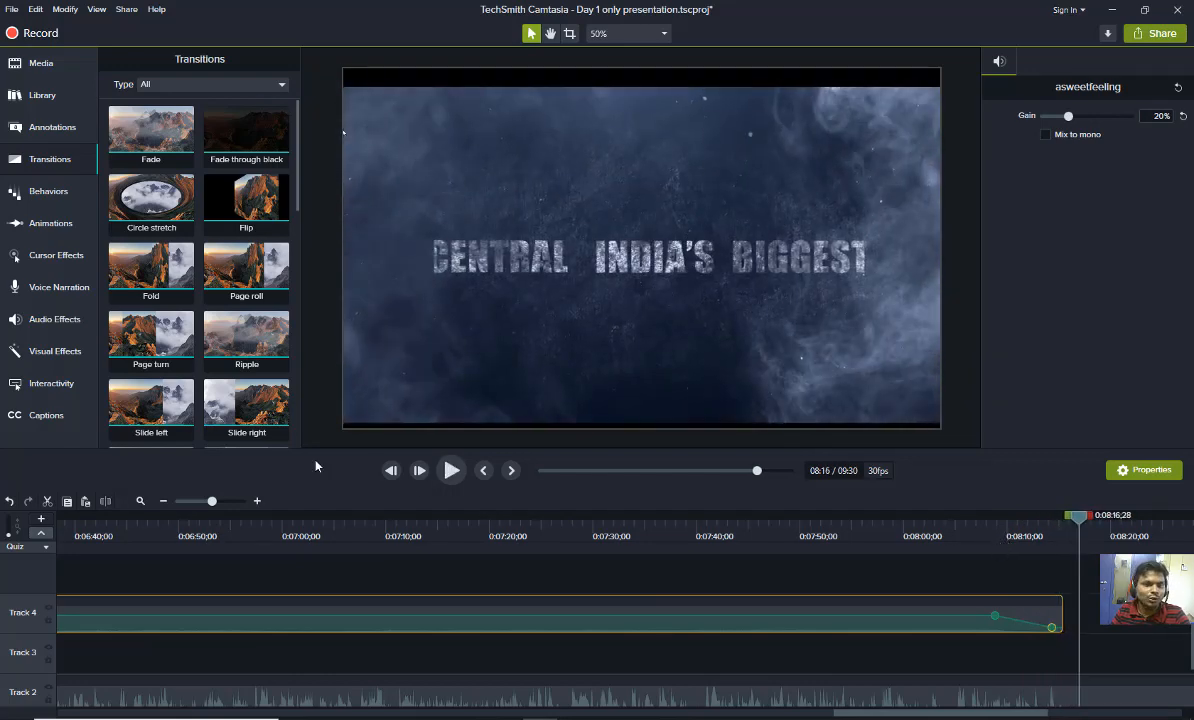
Add the slidingbackground intro from the Camtasia 2019 library to Track 4 directly after the last asweetfeeling clip and preview it
click(164, 503)
click(164, 503)
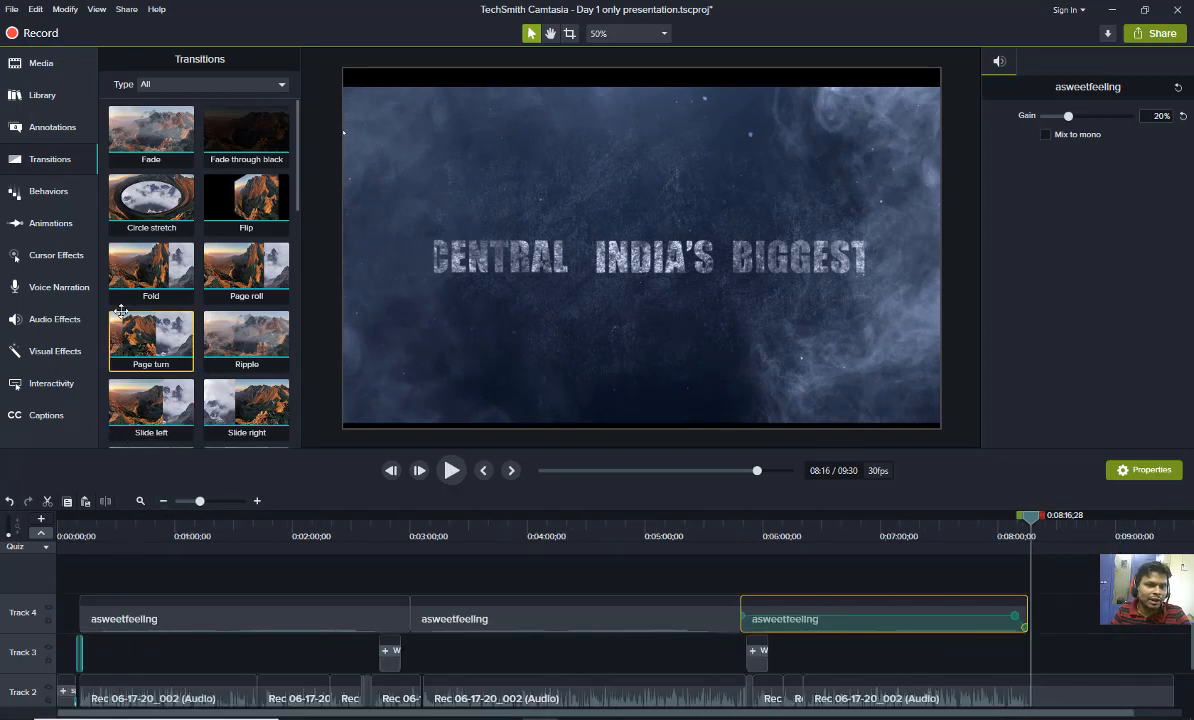
click(43, 102)
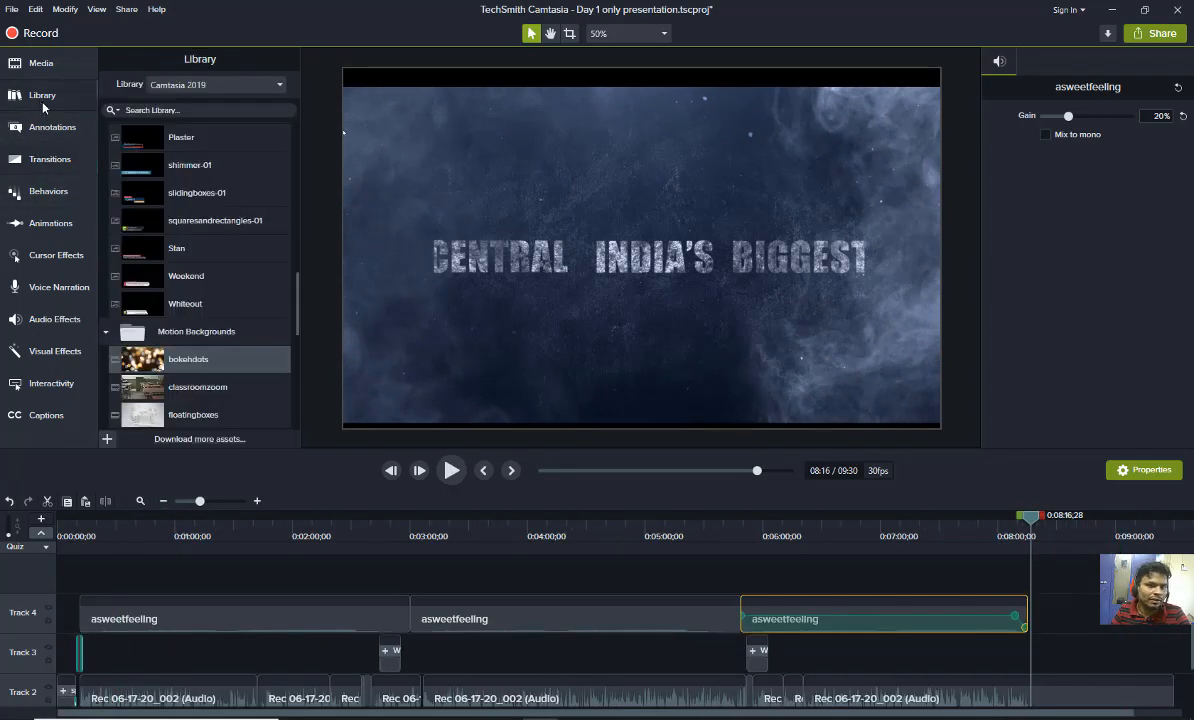
scroll(188, 375, down, 3)
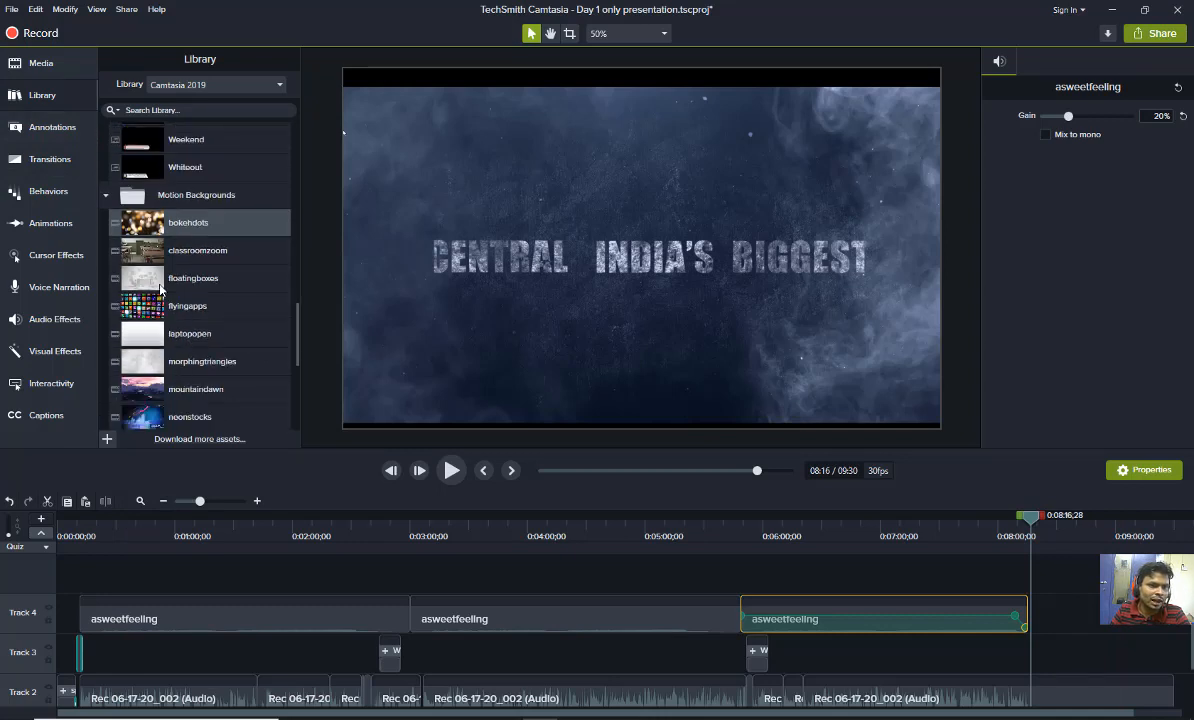
scroll(157, 285, up, 10)
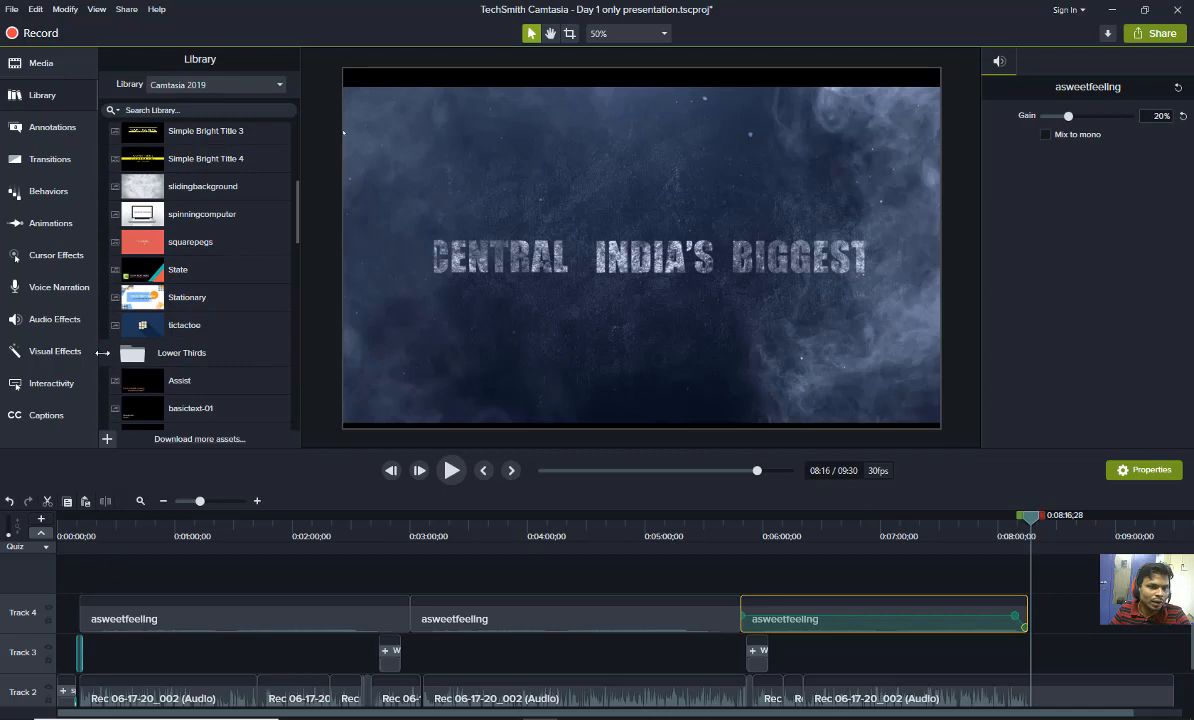
click(107, 354)
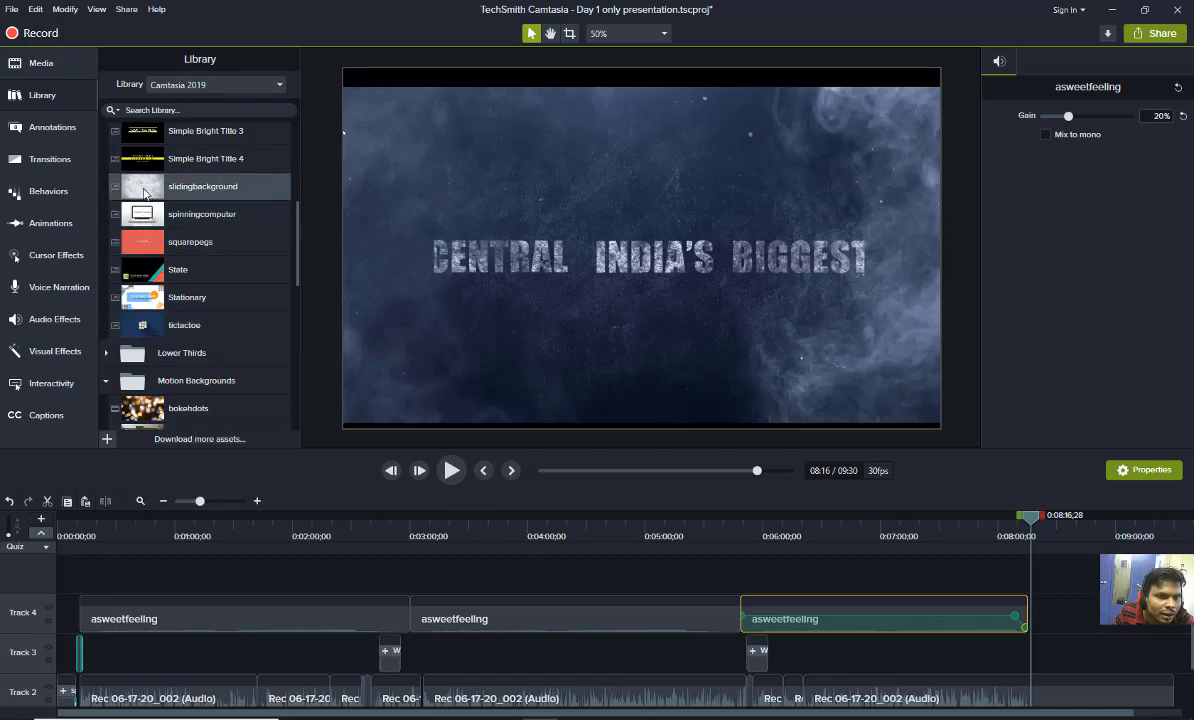
drag(359, 238, 1042, 618)
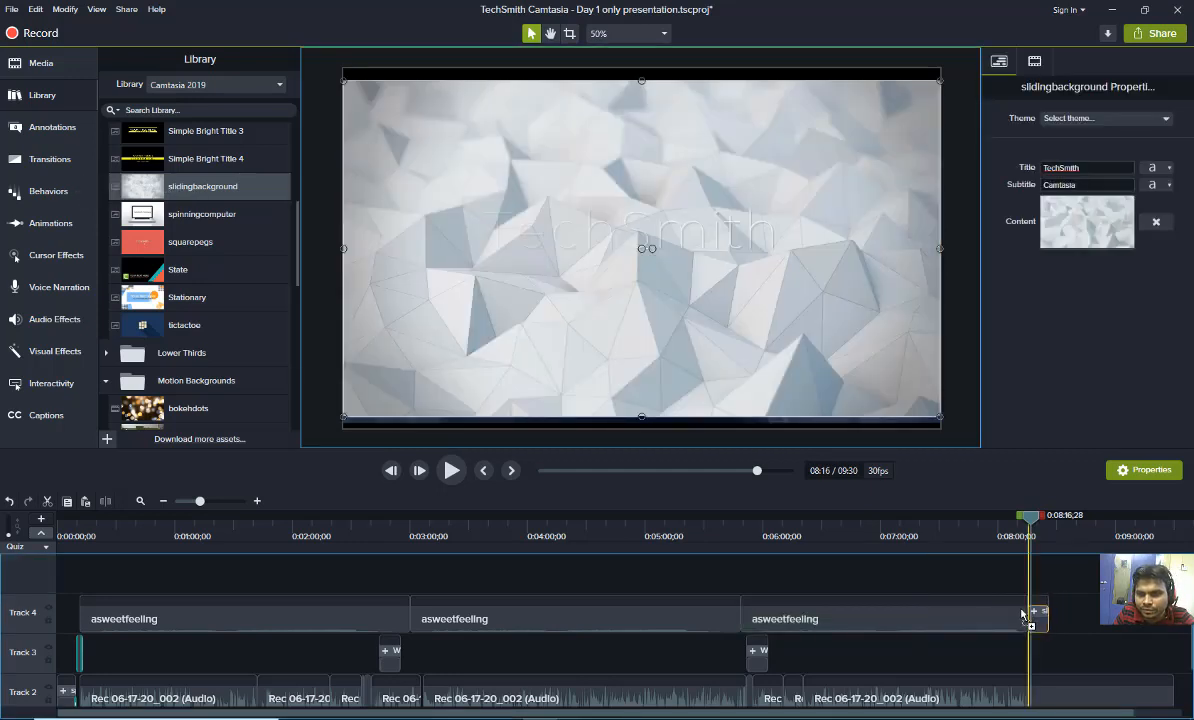
key(space)
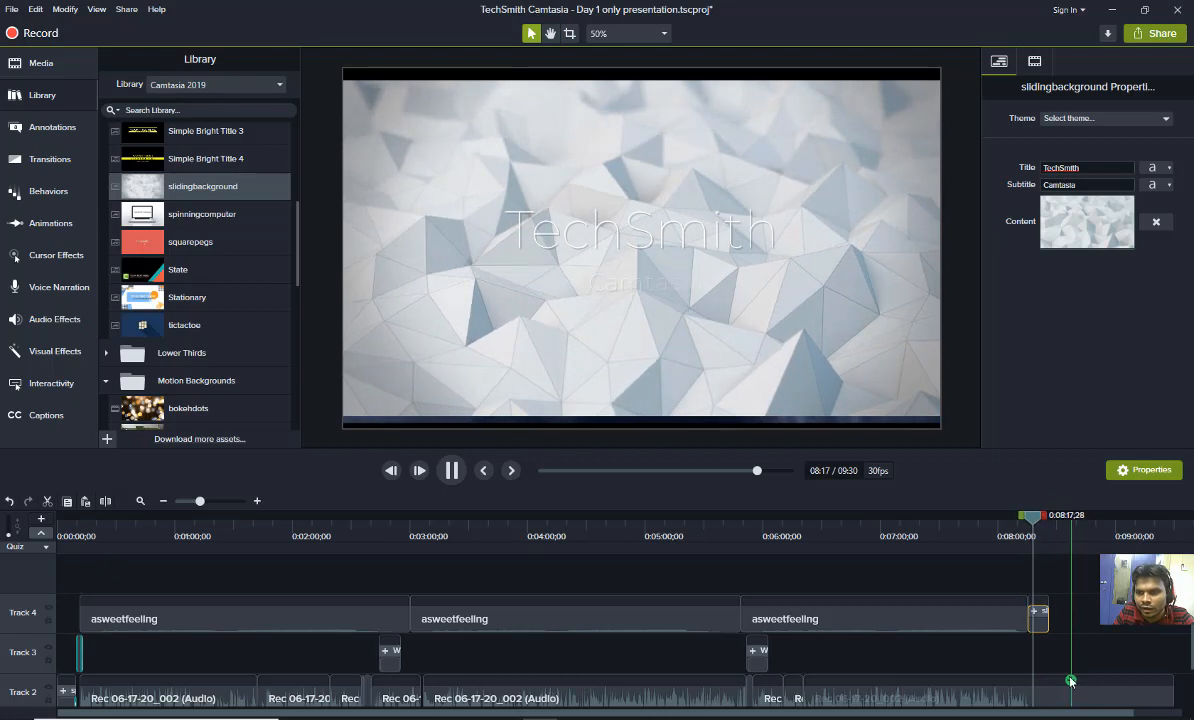
key(space)
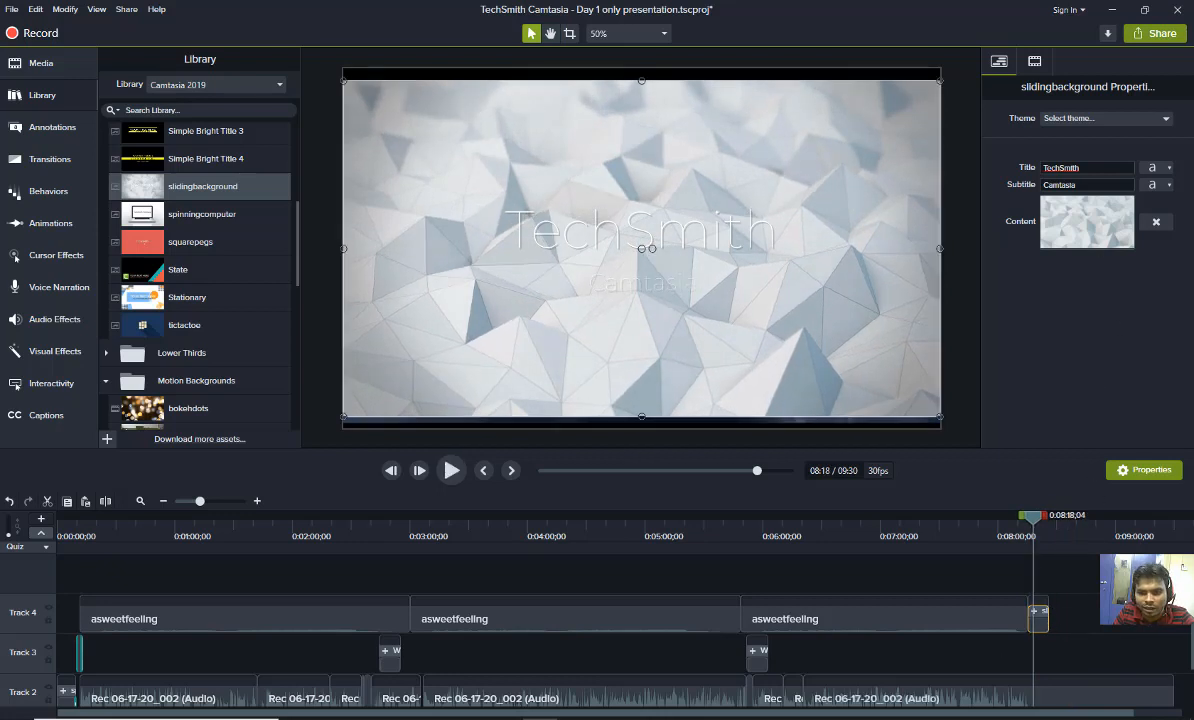
Move the slidingbackground clip on Track 4 to just after the end of the recording, near 0:09:31, and preview it there
drag(620, 716, 668, 716)
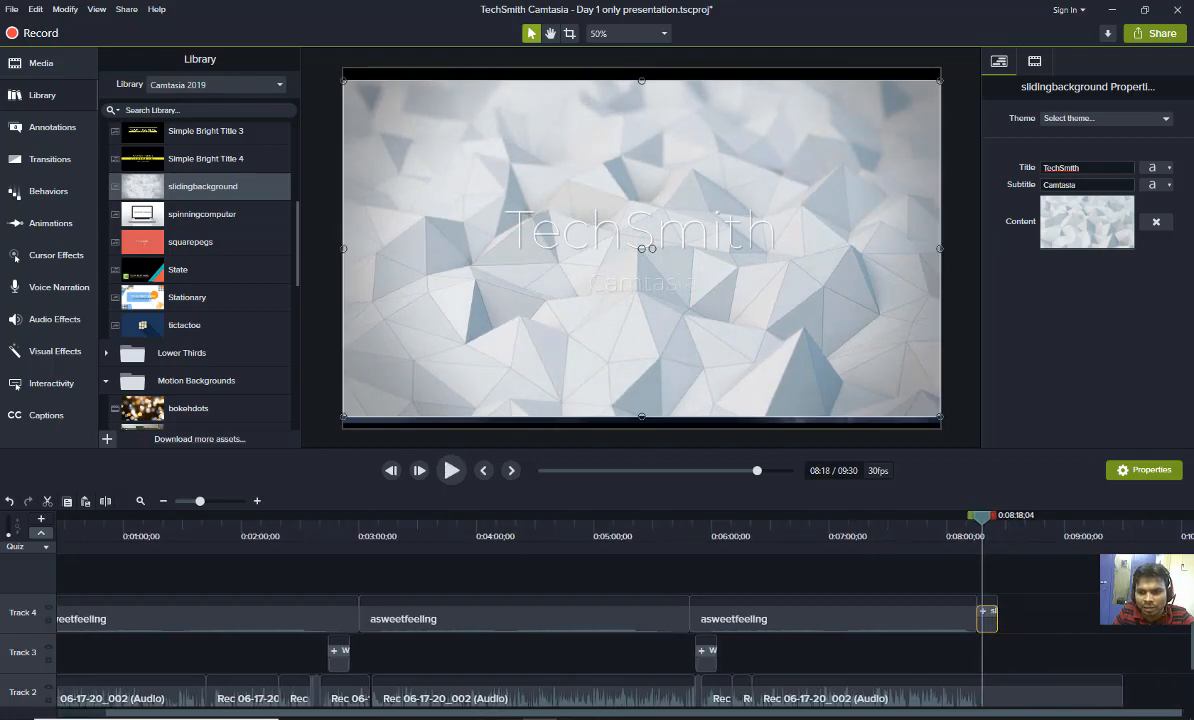
drag(985, 627, 1147, 646)
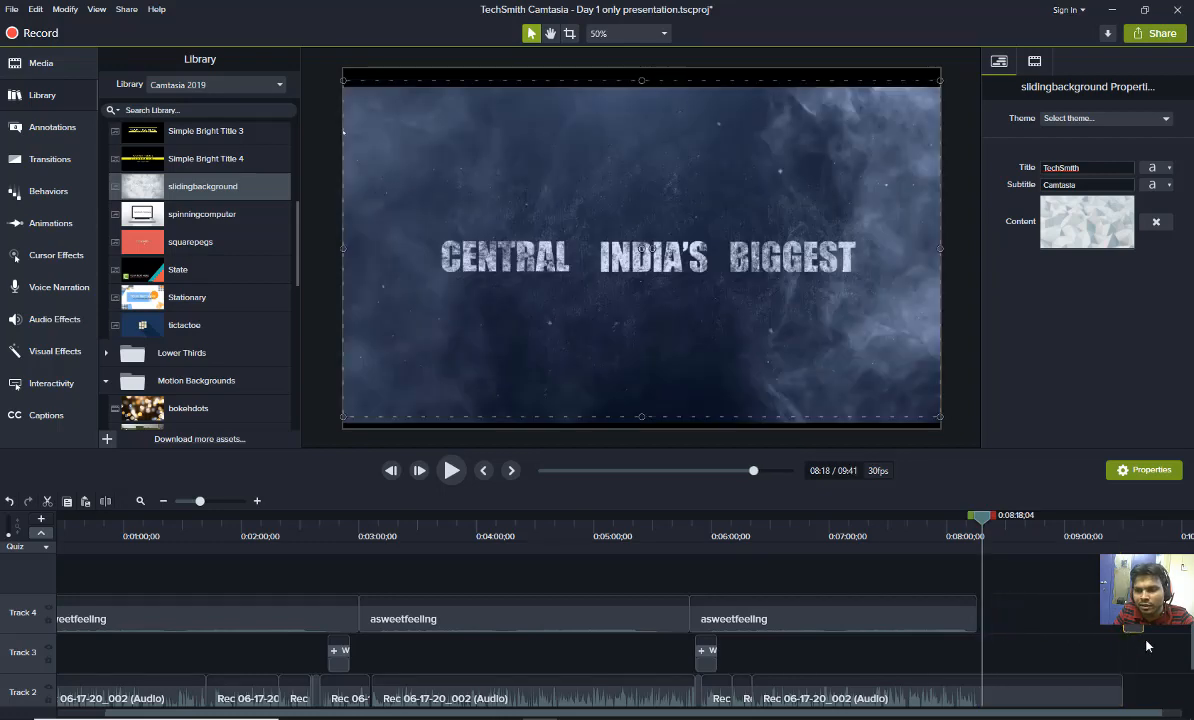
click(1102, 531)
drag(1107, 518, 1122, 531)
key(space)
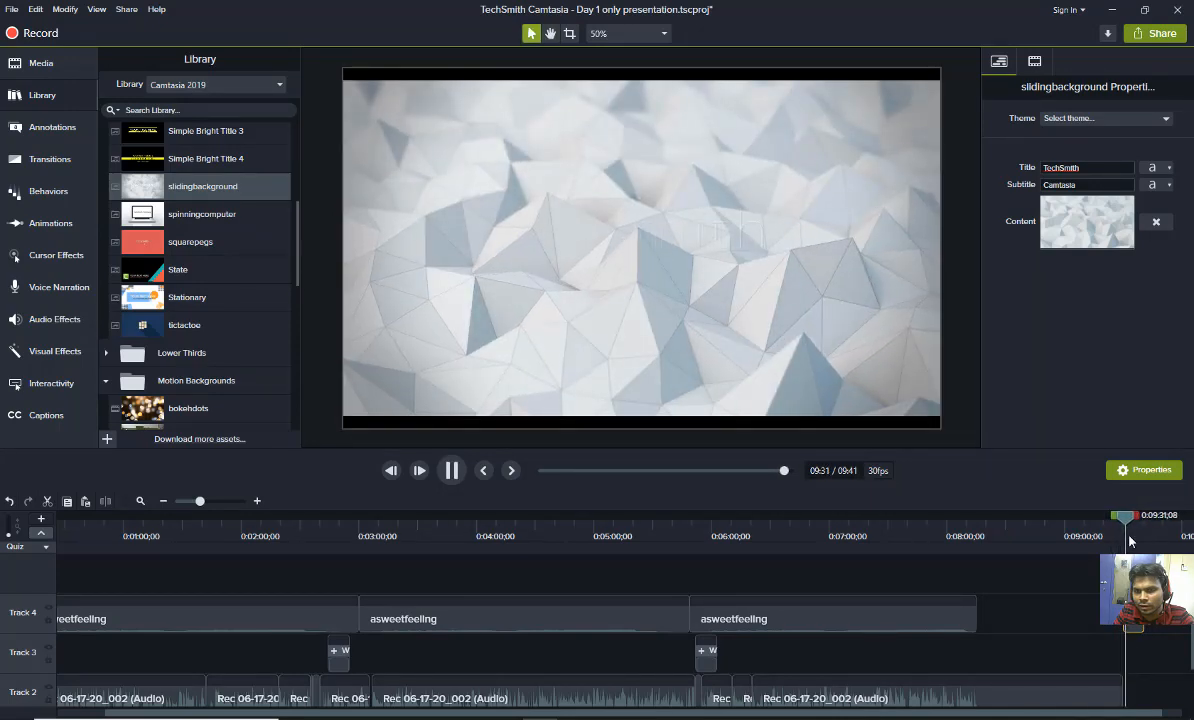
key(space)
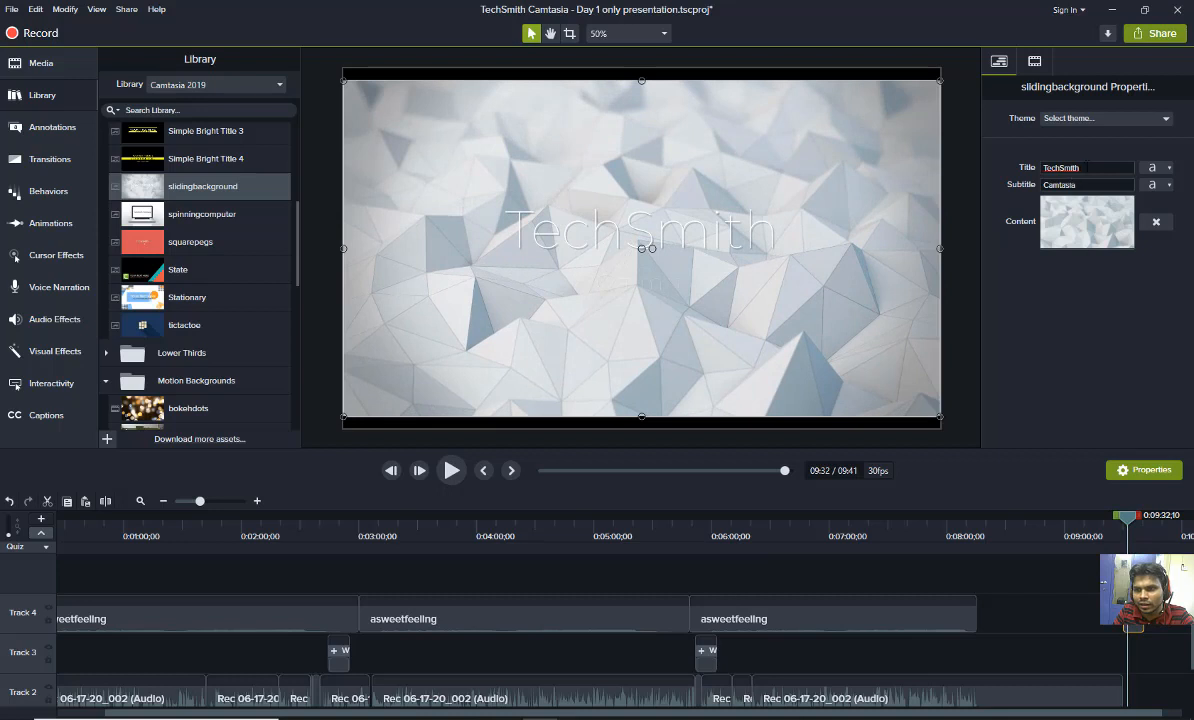
Replace the slidingbackground clip's title text with "Thanks You Very Much"
drag(1087, 167, 995, 173)
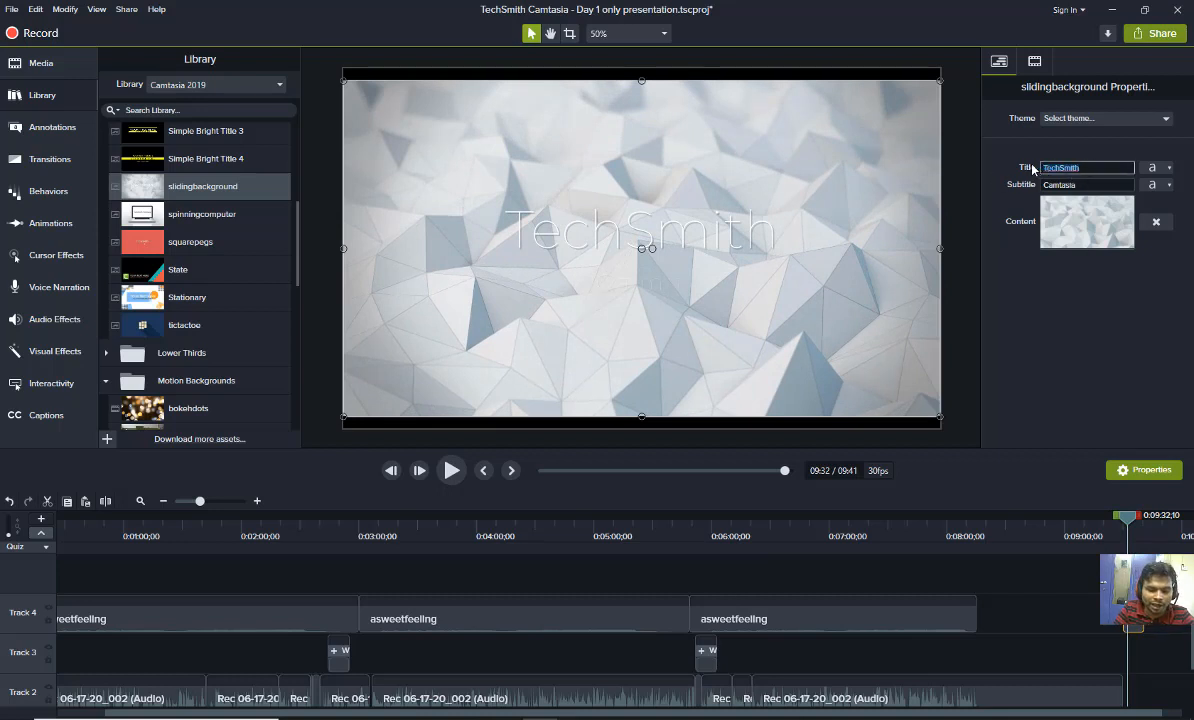
text(Thanks You Very Much)
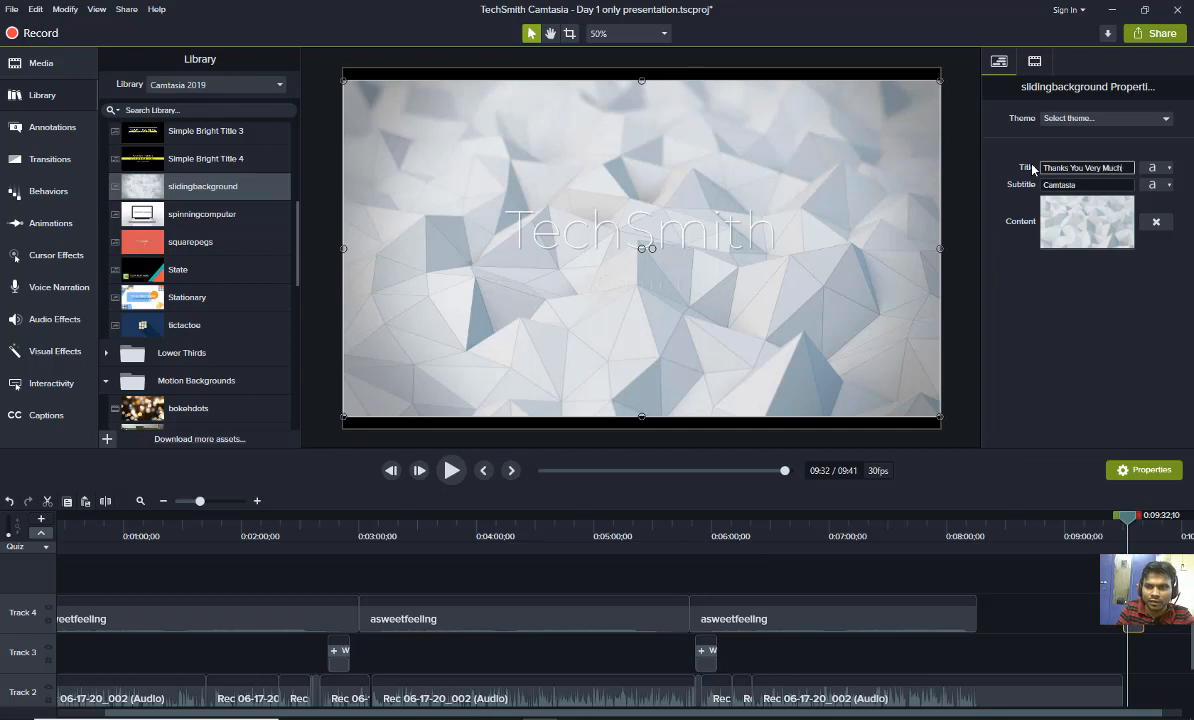
key(Return)
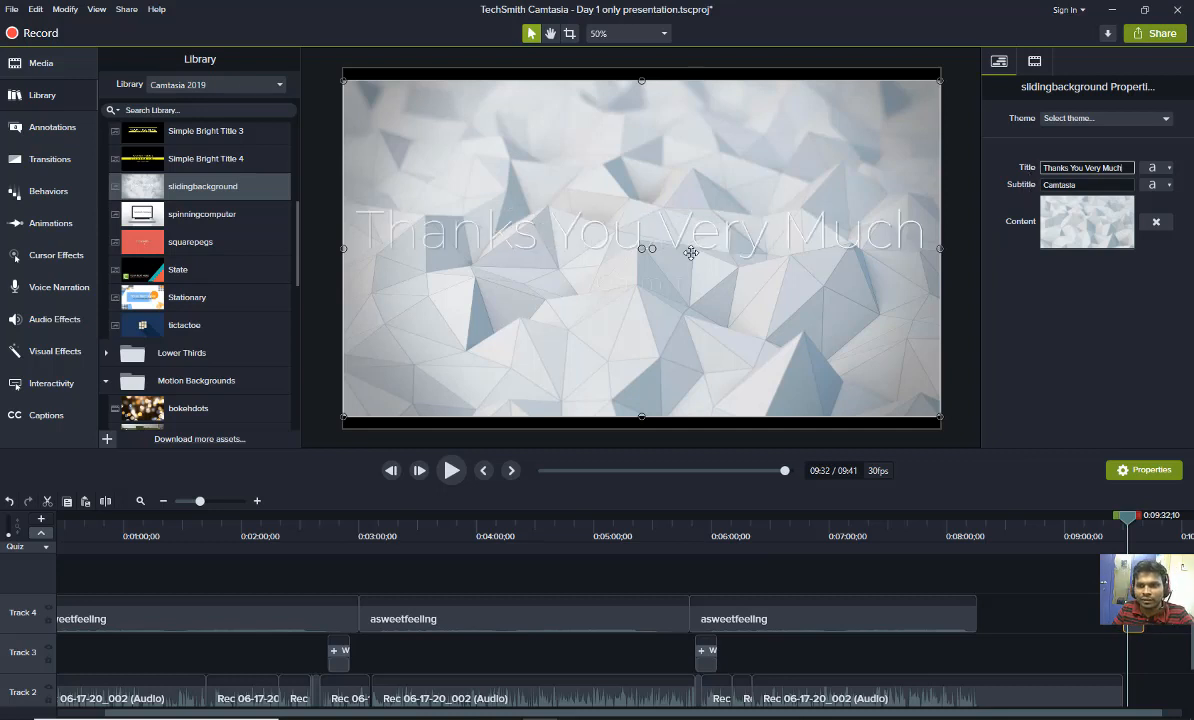
Format the closing title in red (#FF0000), Bold, at size 120, and preview the closing clip
click(1151, 168)
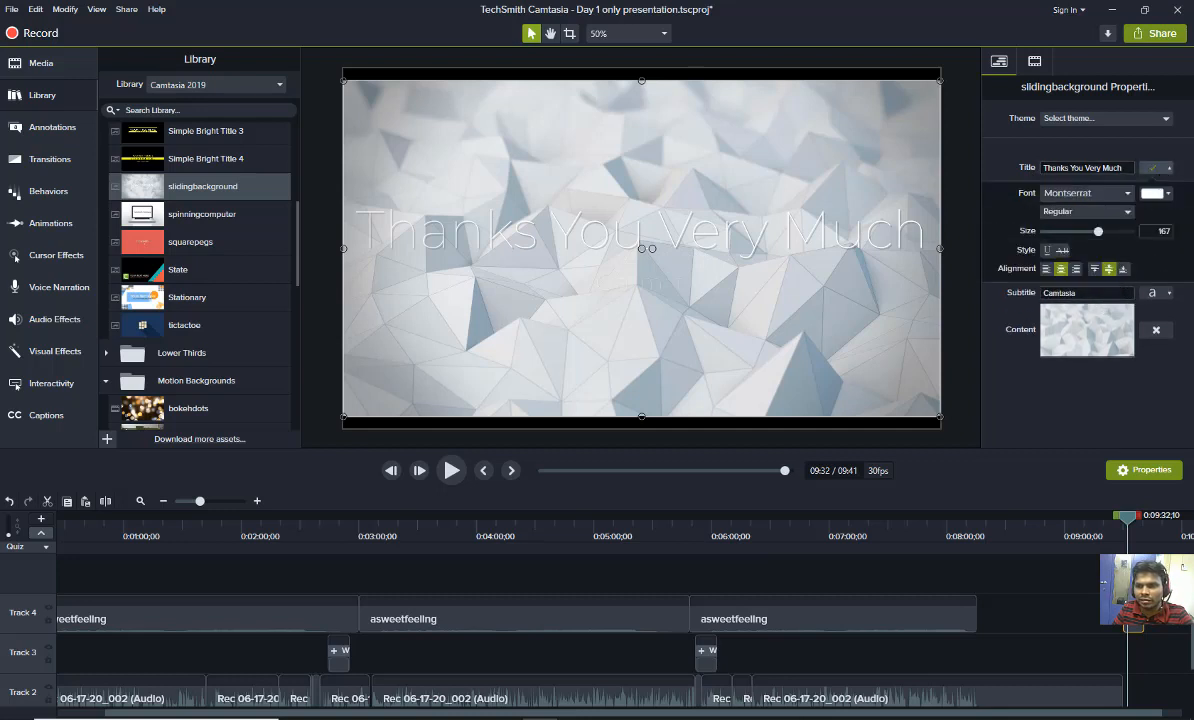
click(1168, 194)
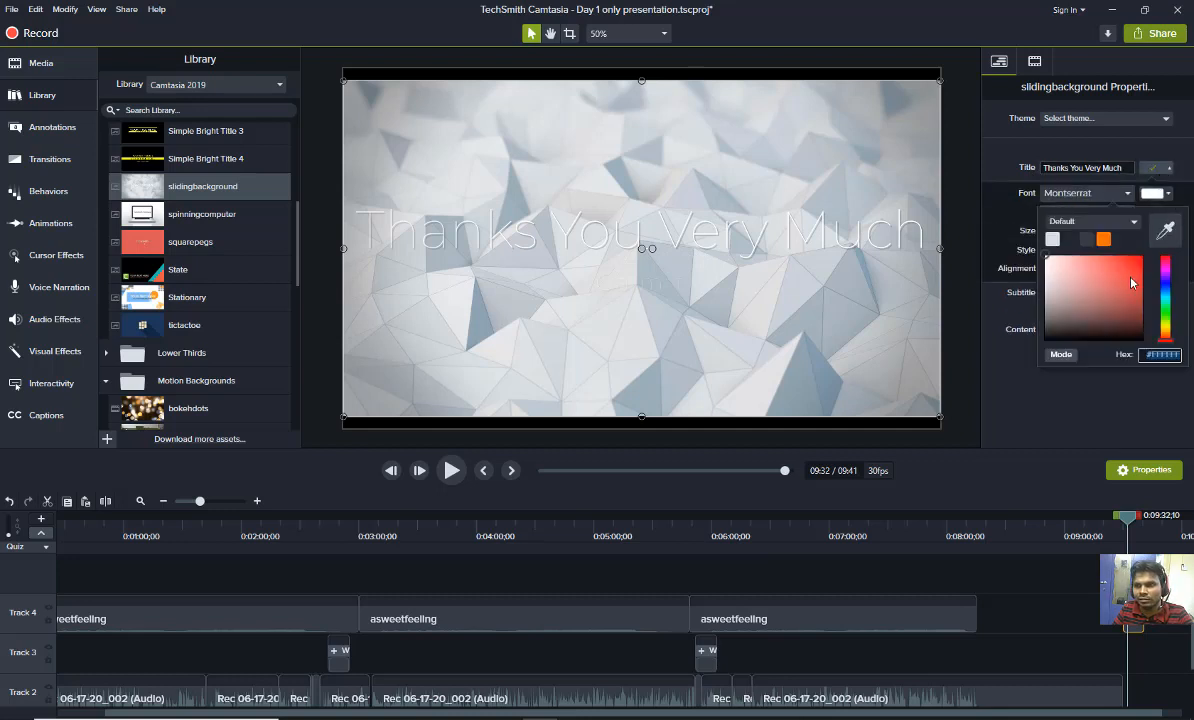
drag(1120, 272, 1160, 254)
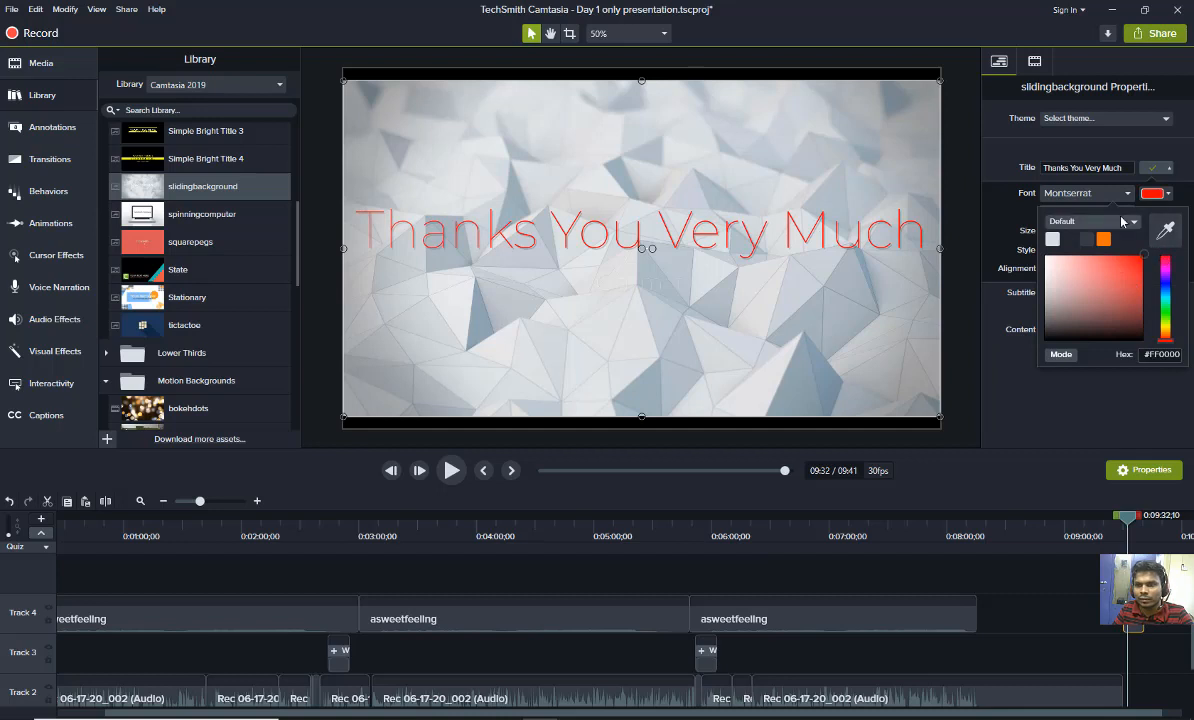
click(1005, 219)
click(1080, 212)
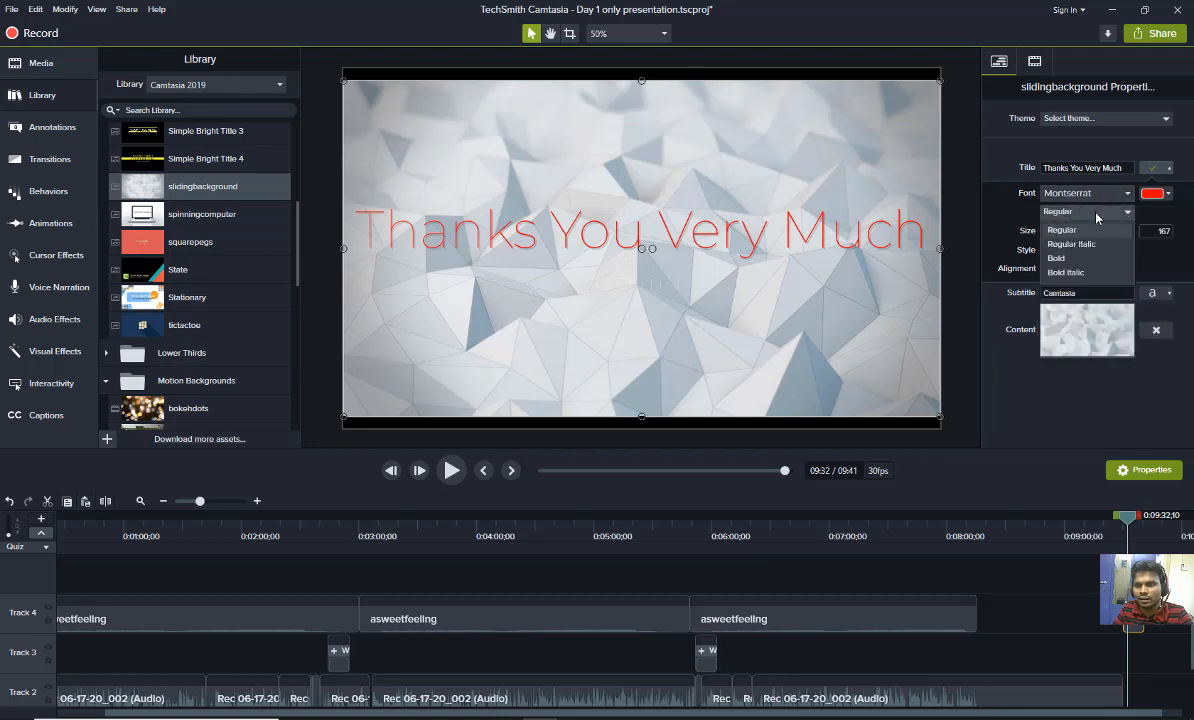
click(1050, 253)
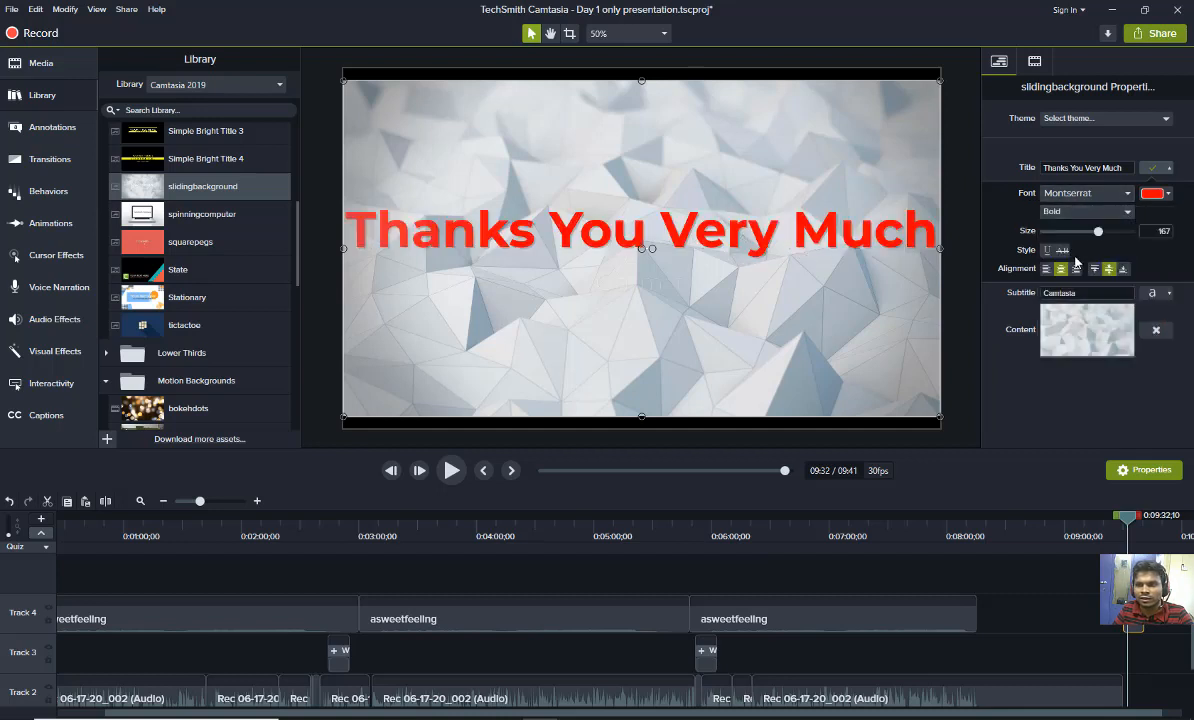
click(1087, 166)
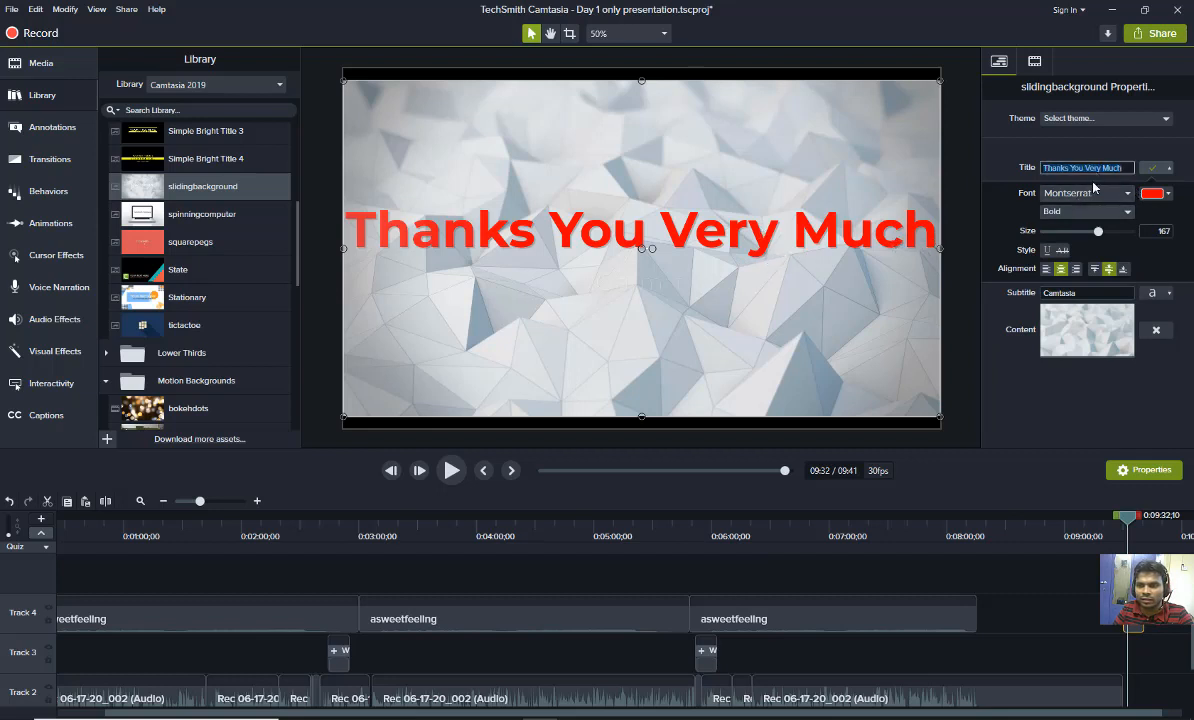
mouse_move(1096, 239)
mouse_down()
mouse_move(1062, 239)
mouse_move(1084, 238)
mouse_up()
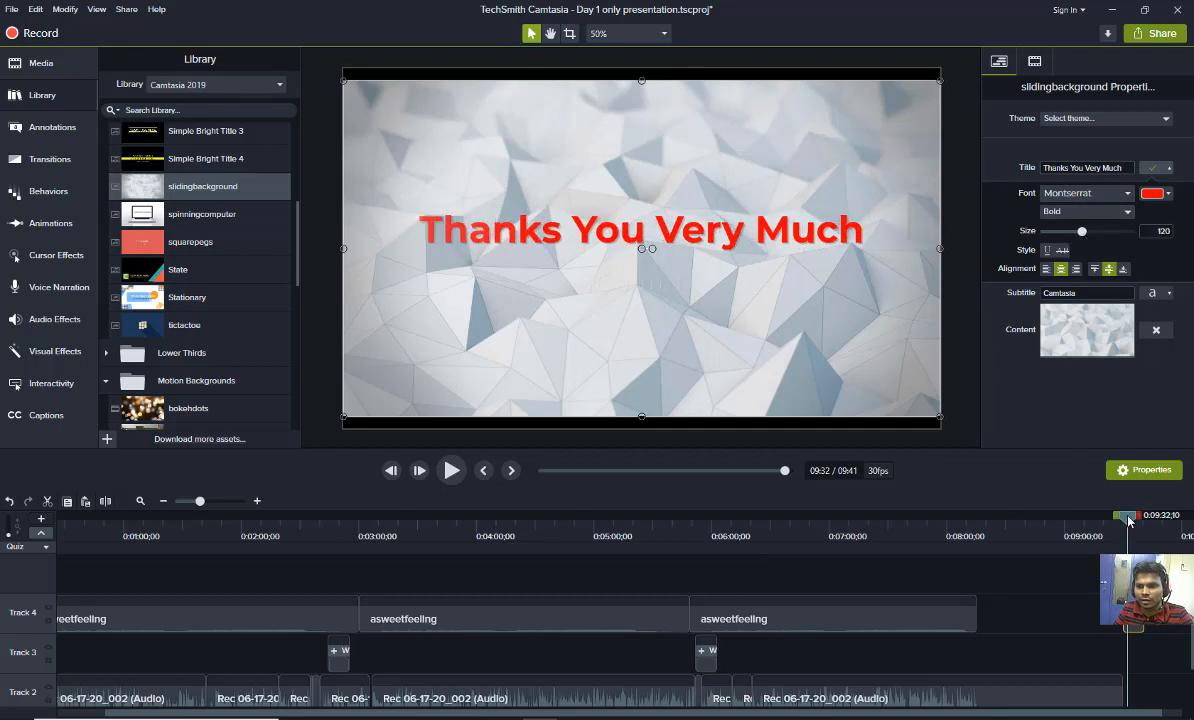
drag(1128, 520, 1114, 522)
key(space)
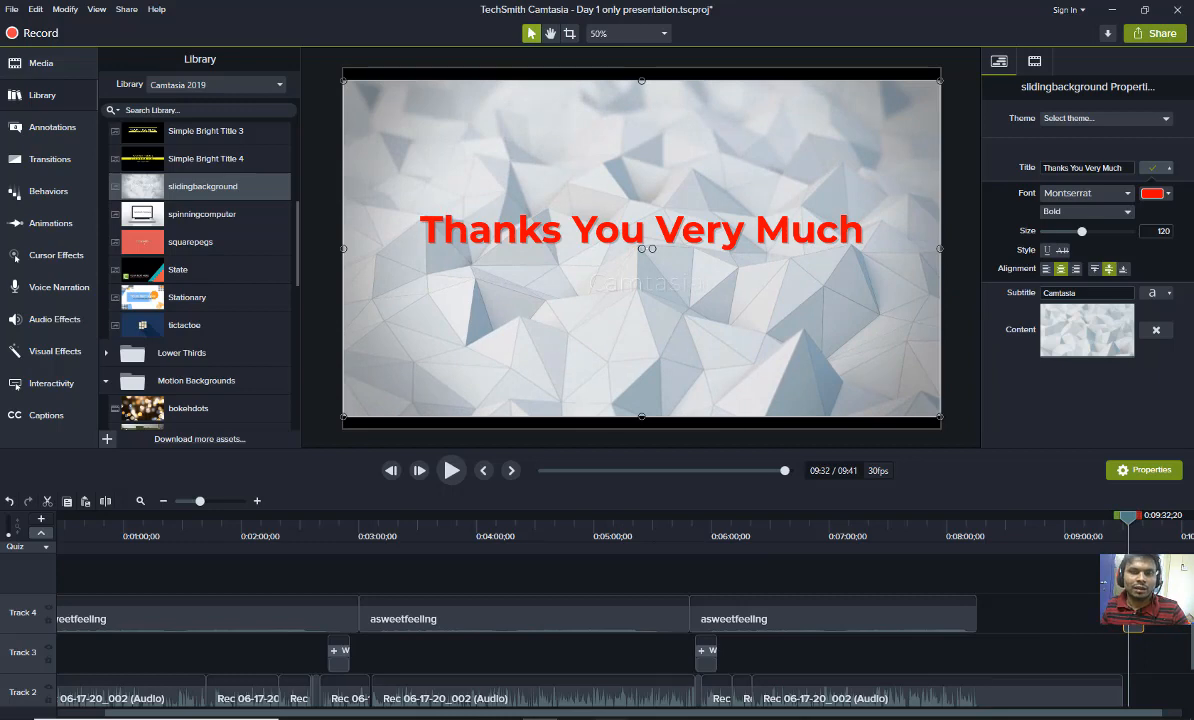
Switch to the Everything file search, find "title audio" files, and listen to Audio for Title_01.wav
mouse_move(609, 717)
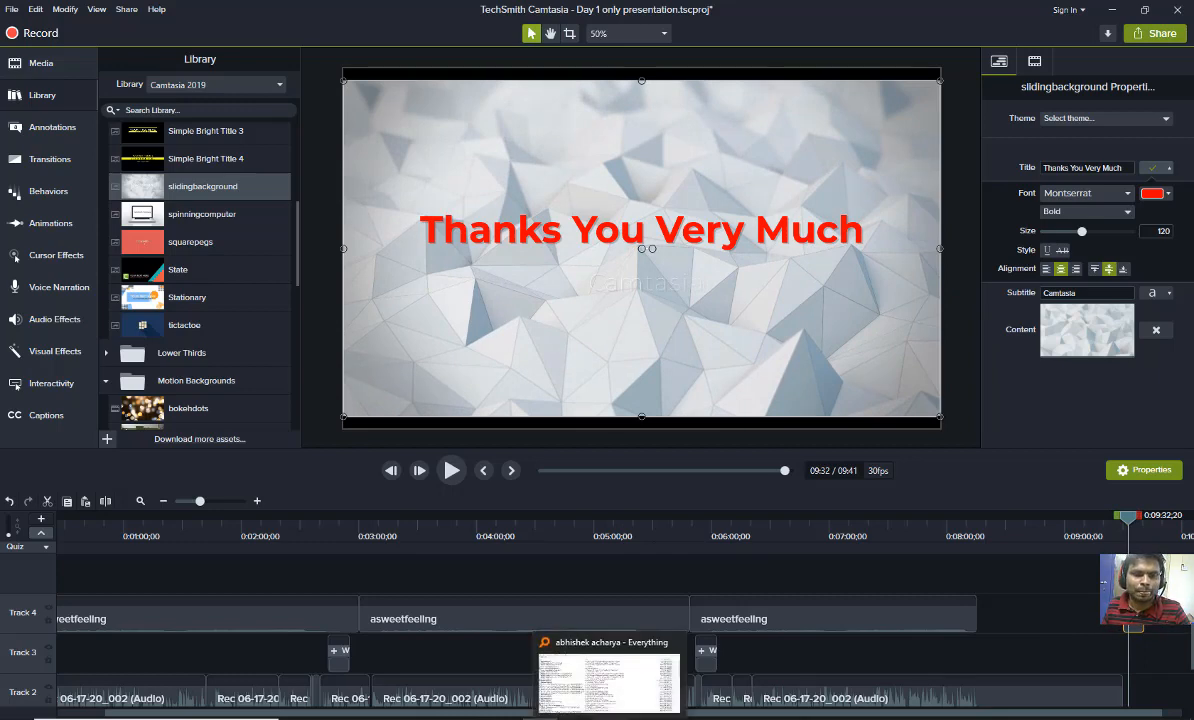
click(609, 683)
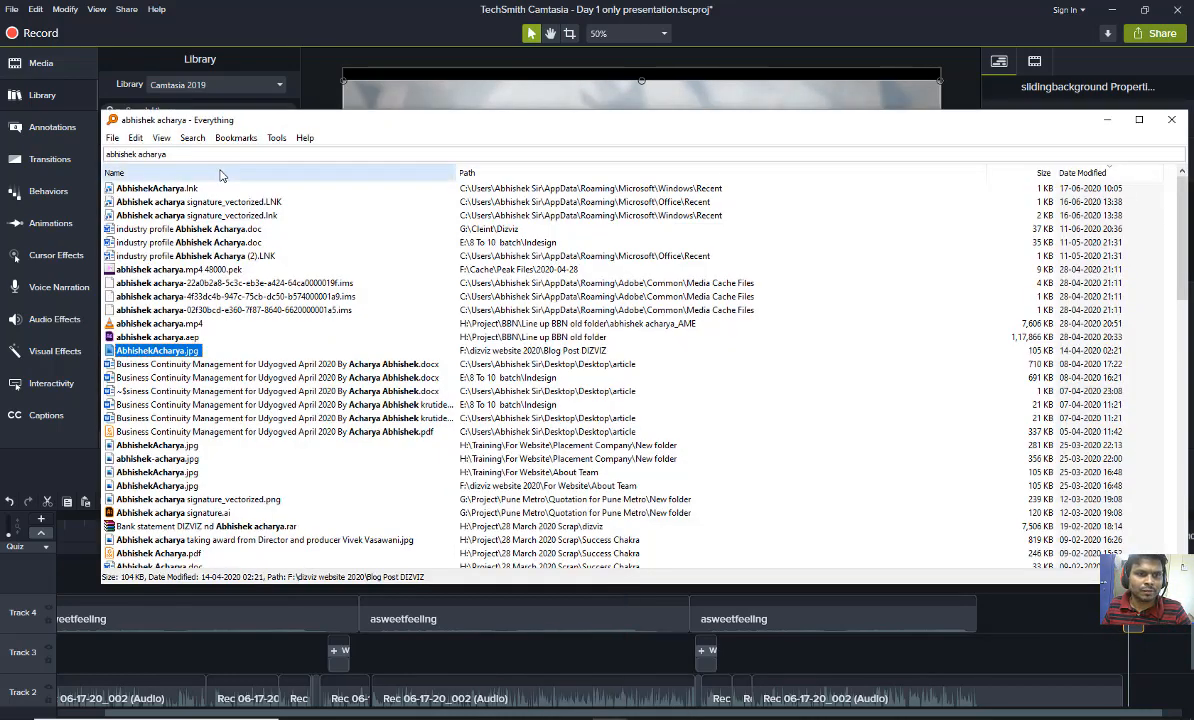
text(title)
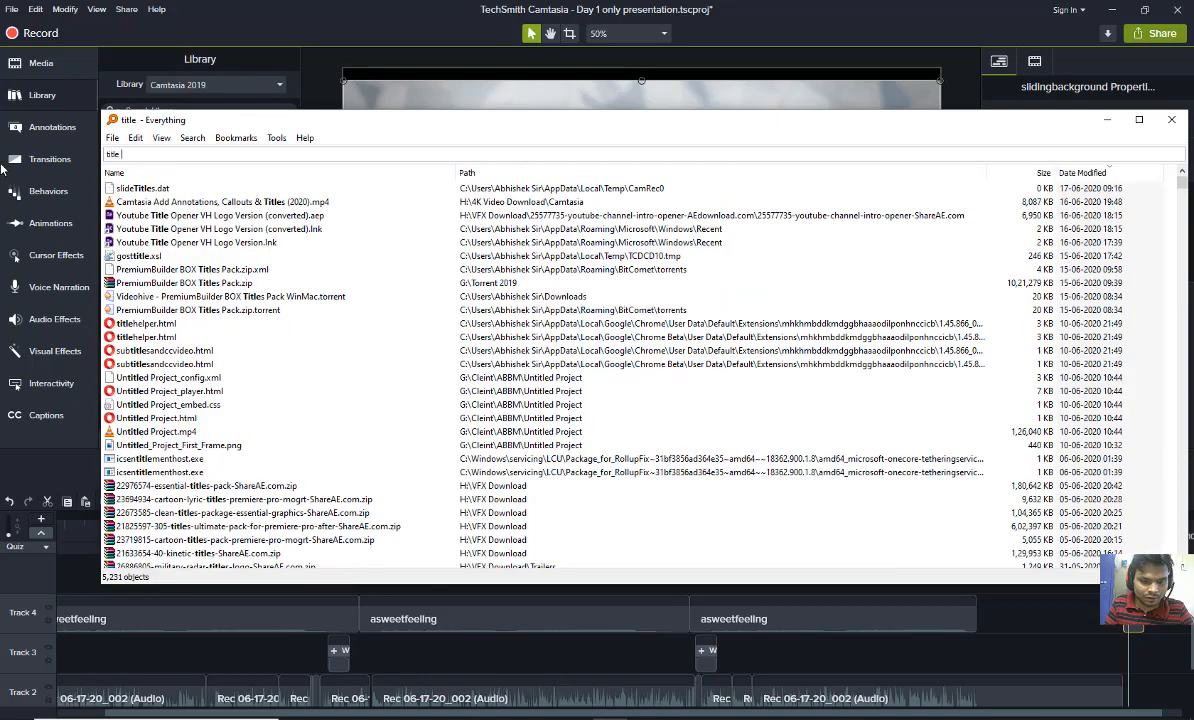
text(audio)
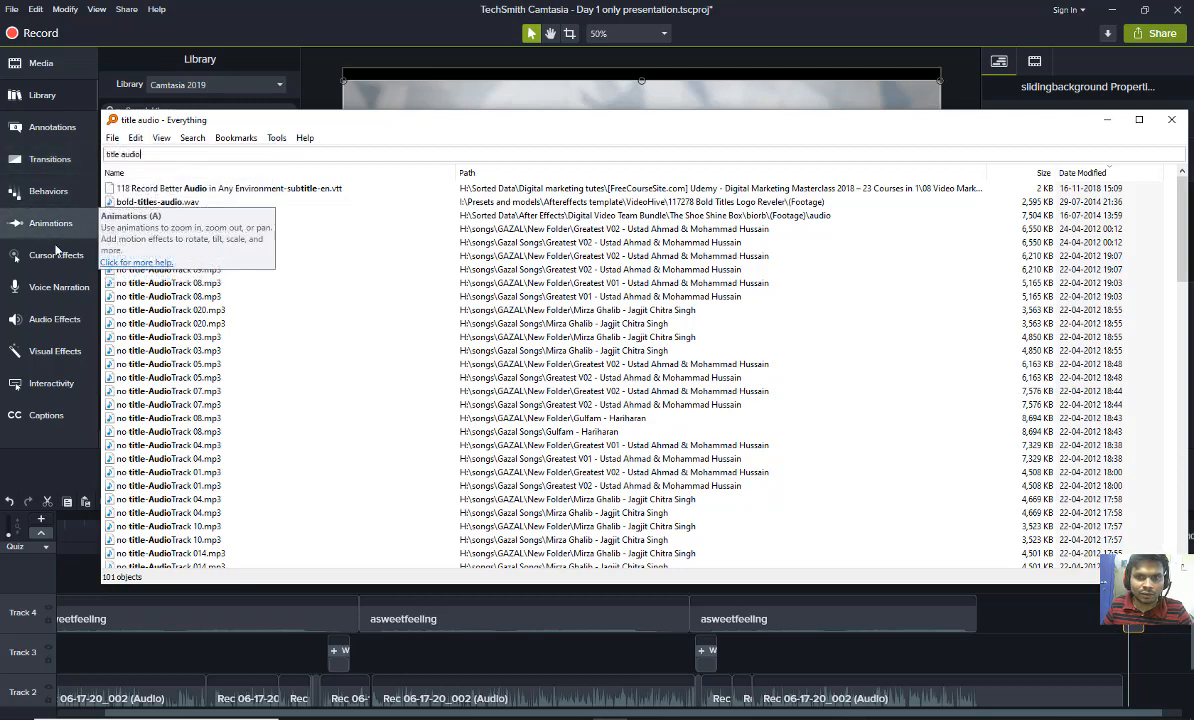
click(167, 216)
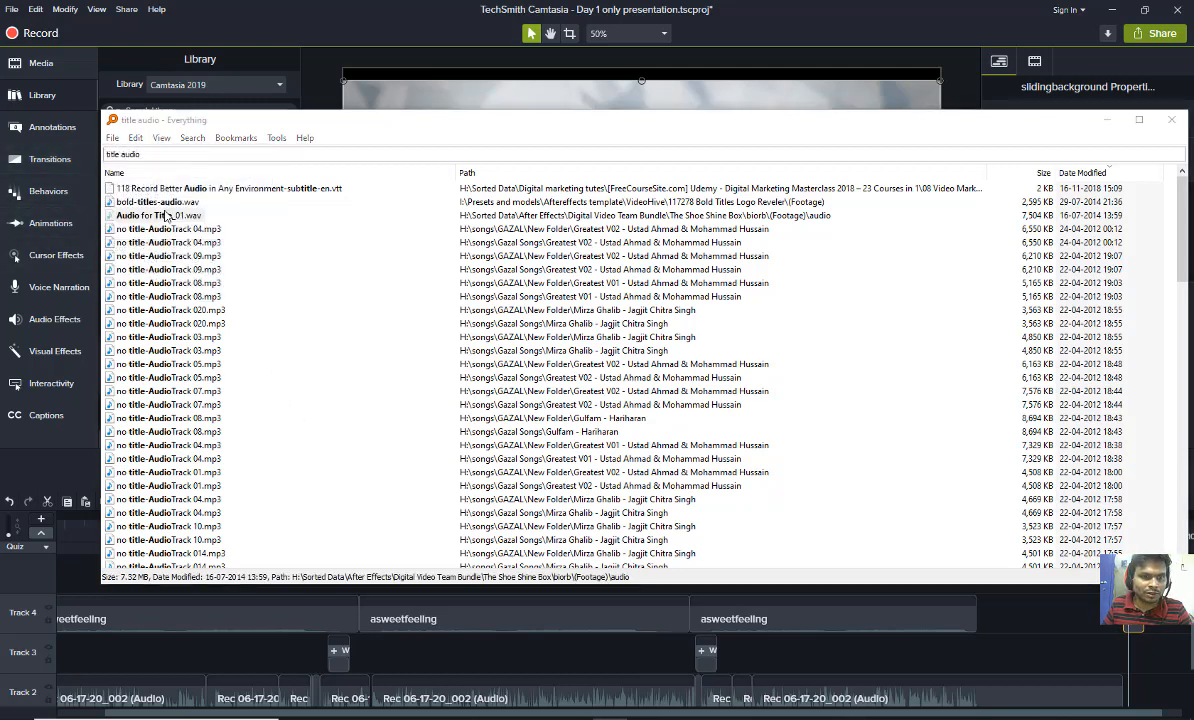
key(Return)
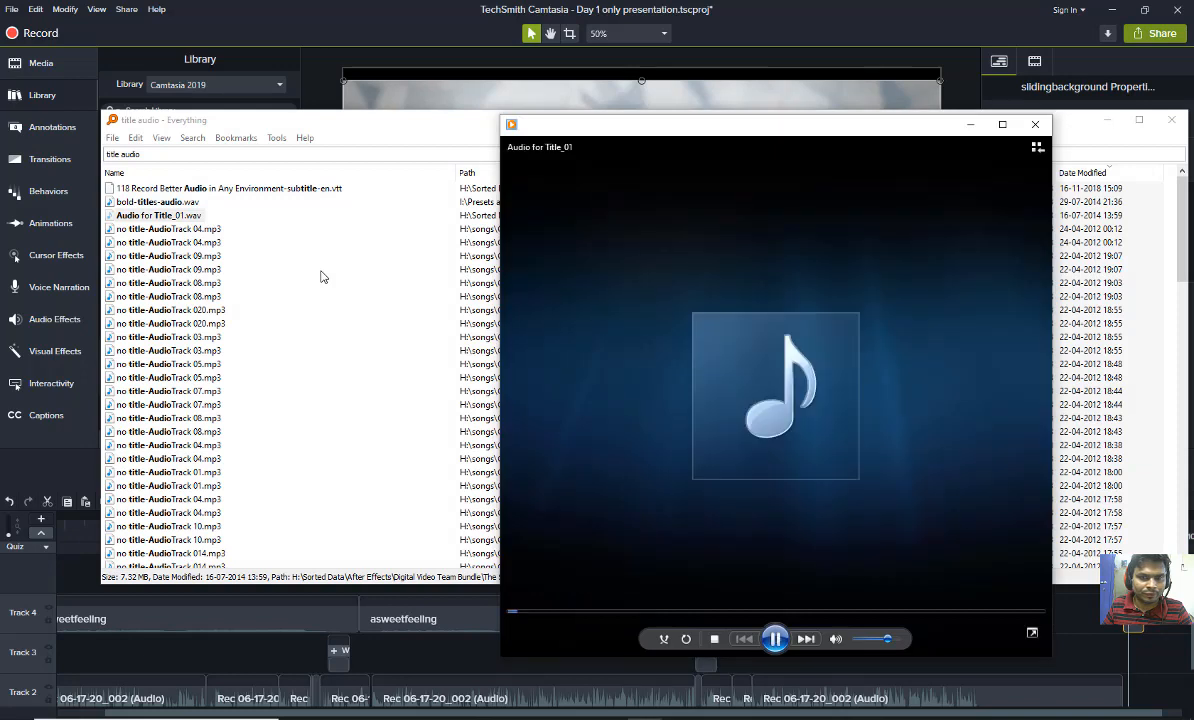
click(1036, 127)
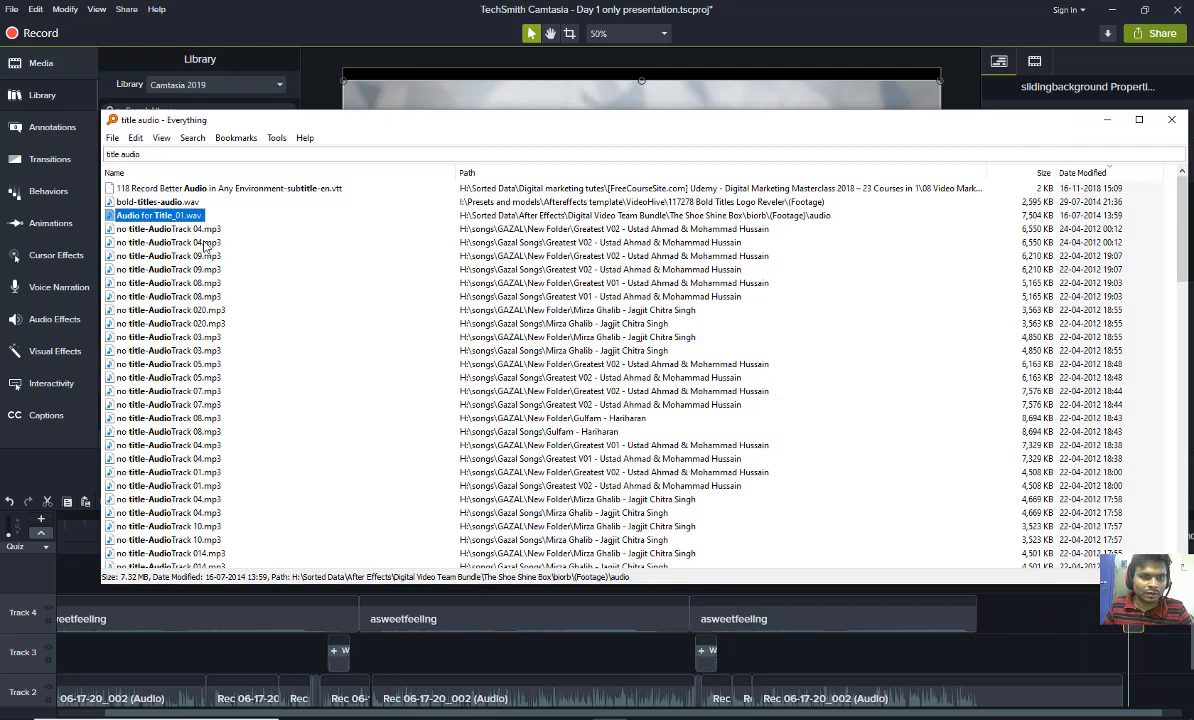
Listen to bold-titles-audio.wav, look through the remaining audio results, and close the file search
click(180, 203)
double_click(185, 205)
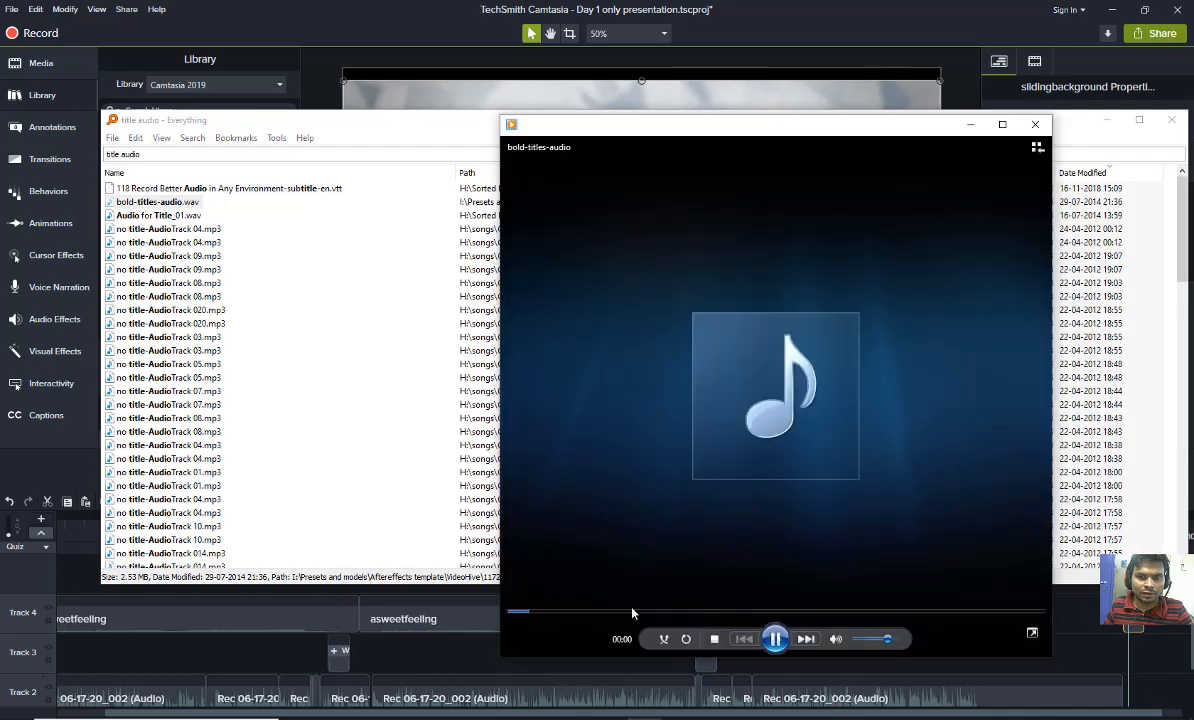
click(1035, 124)
scroll(193, 316, down, 5)
scroll(193, 316, up, 5)
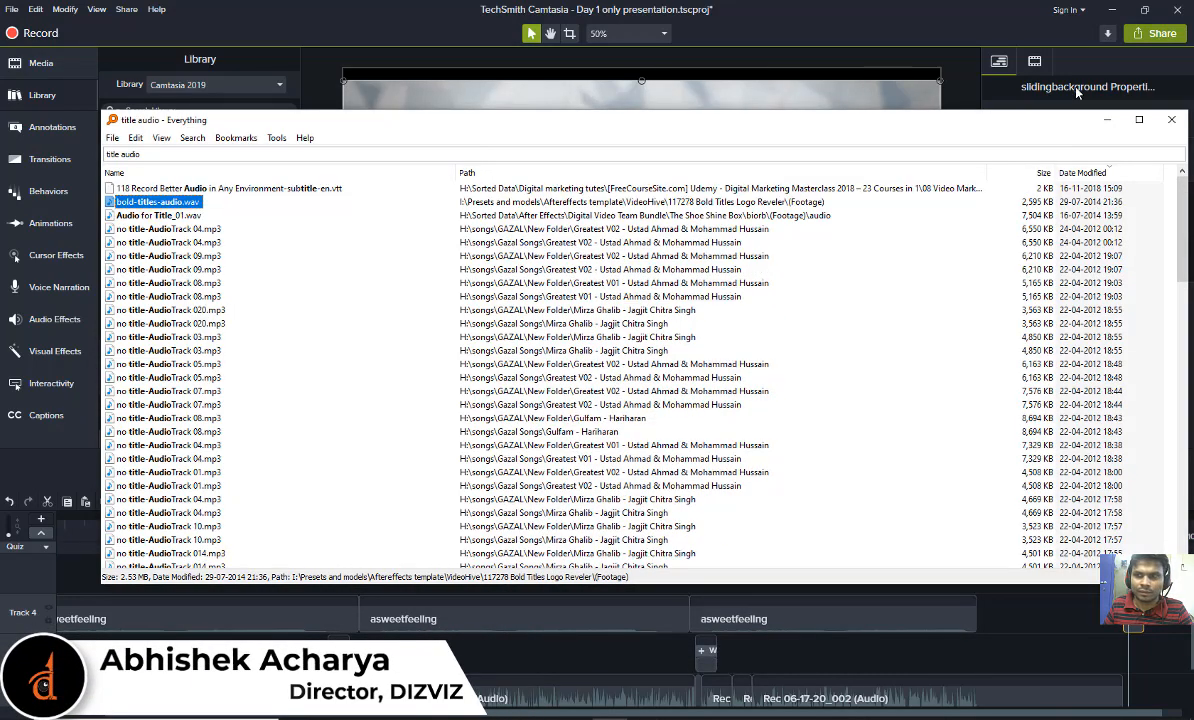
click(1171, 119)
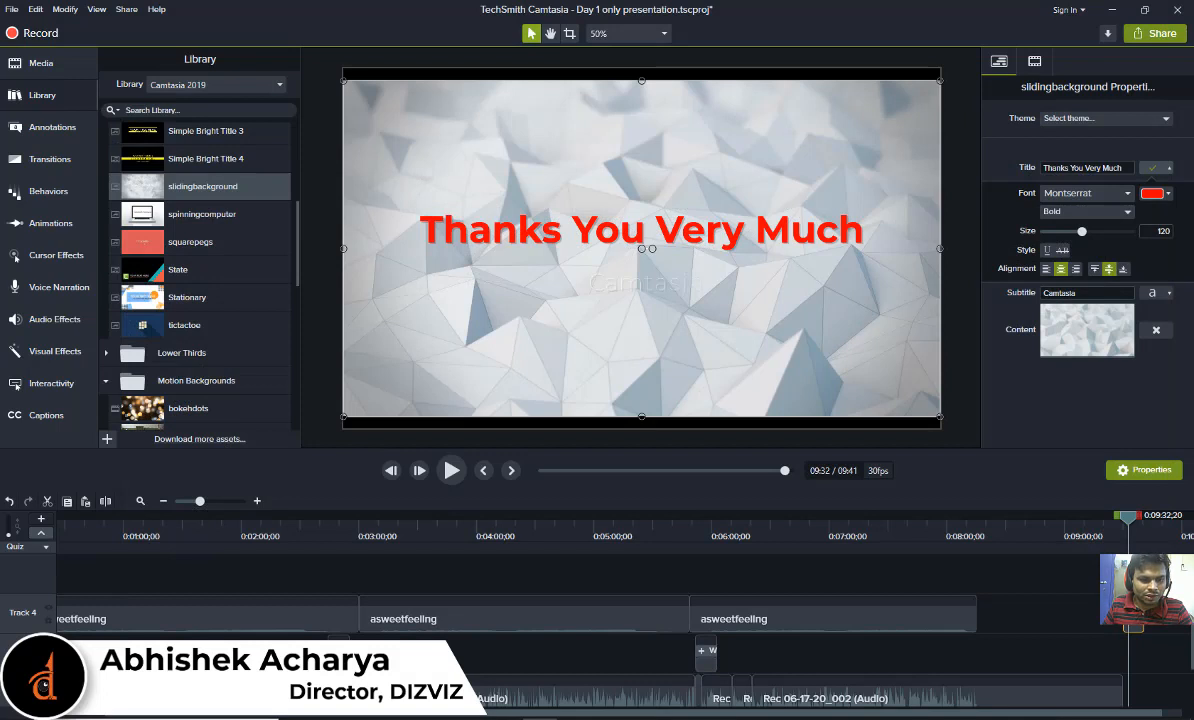
Collapse the Intros and Motion Backgrounds folders in the Camtasia 2019 library and expand Music Tracks
drag(127, 713, 79, 713)
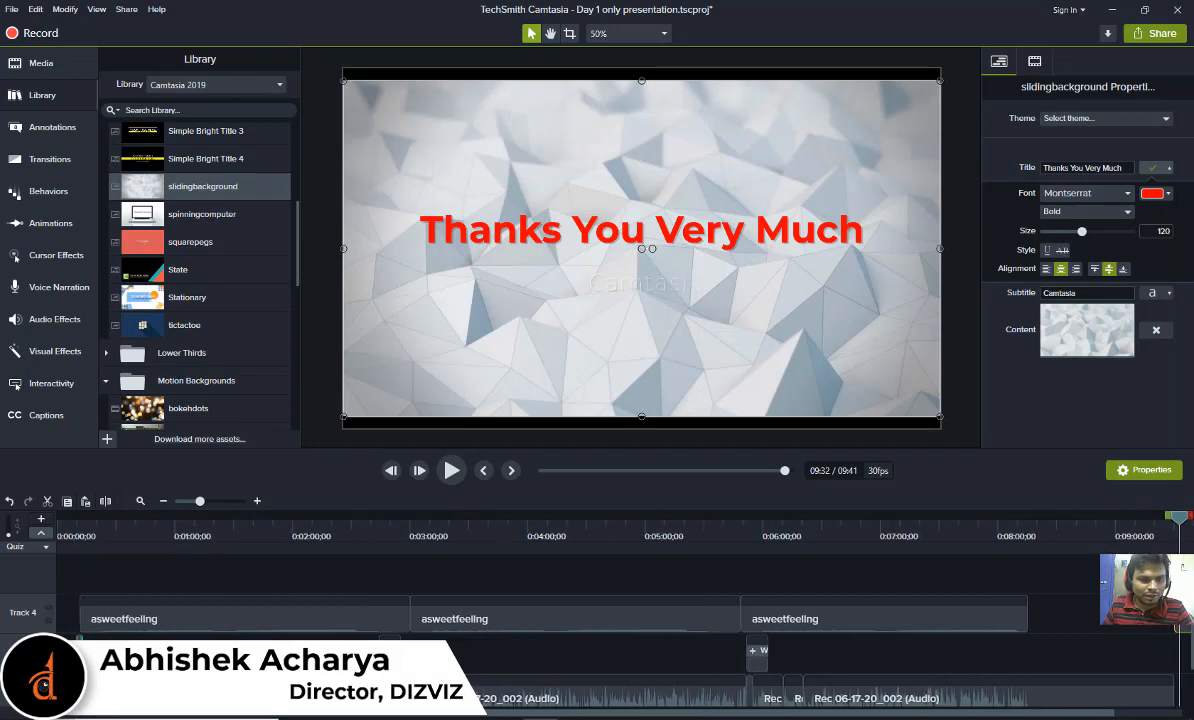
click(95, 612)
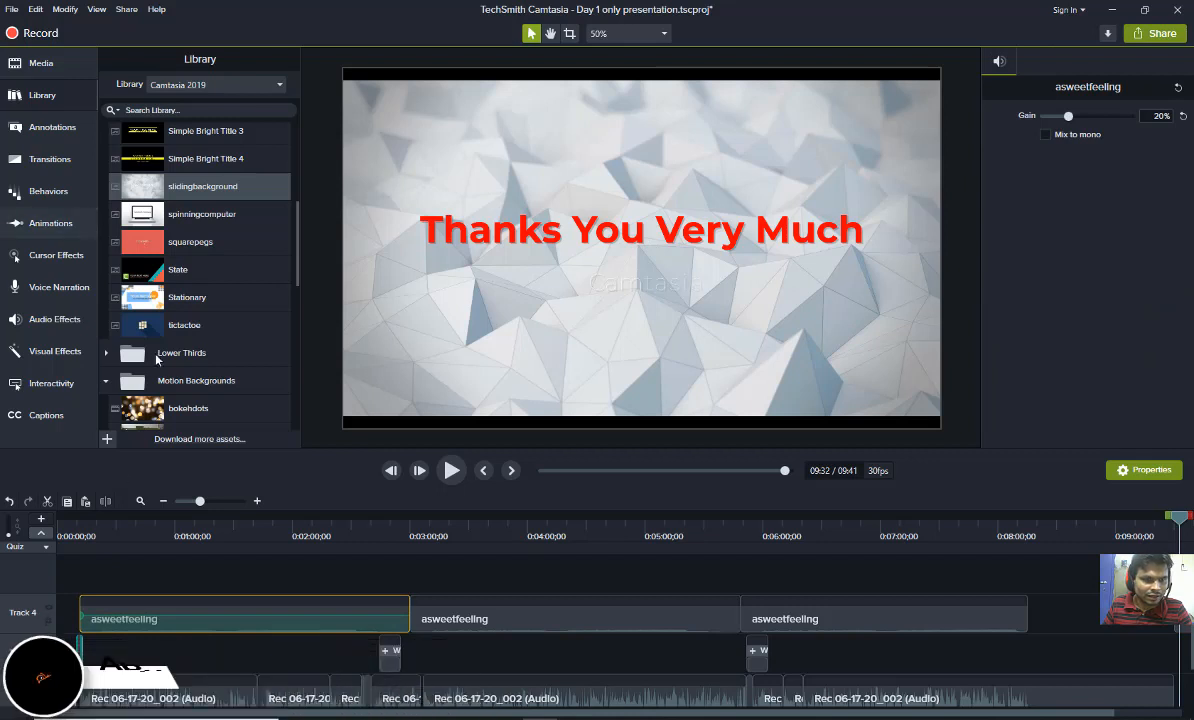
scroll(160, 368, down, 1)
scroll(150, 340, up, 5)
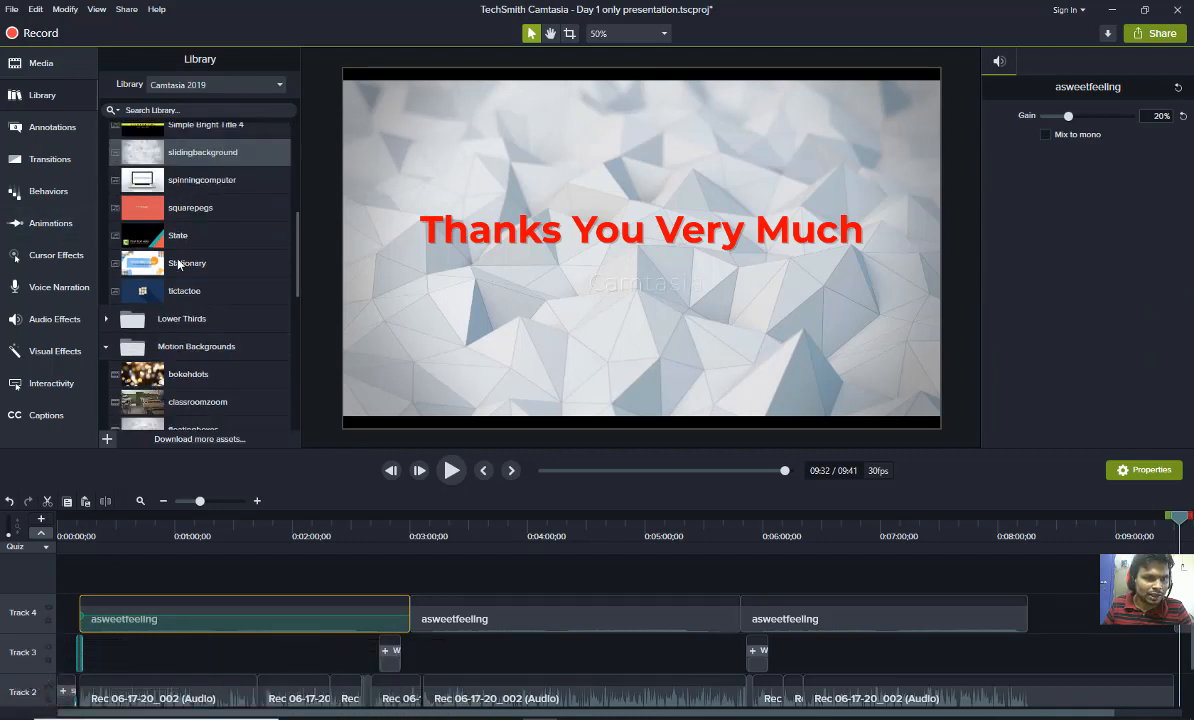
click(63, 129)
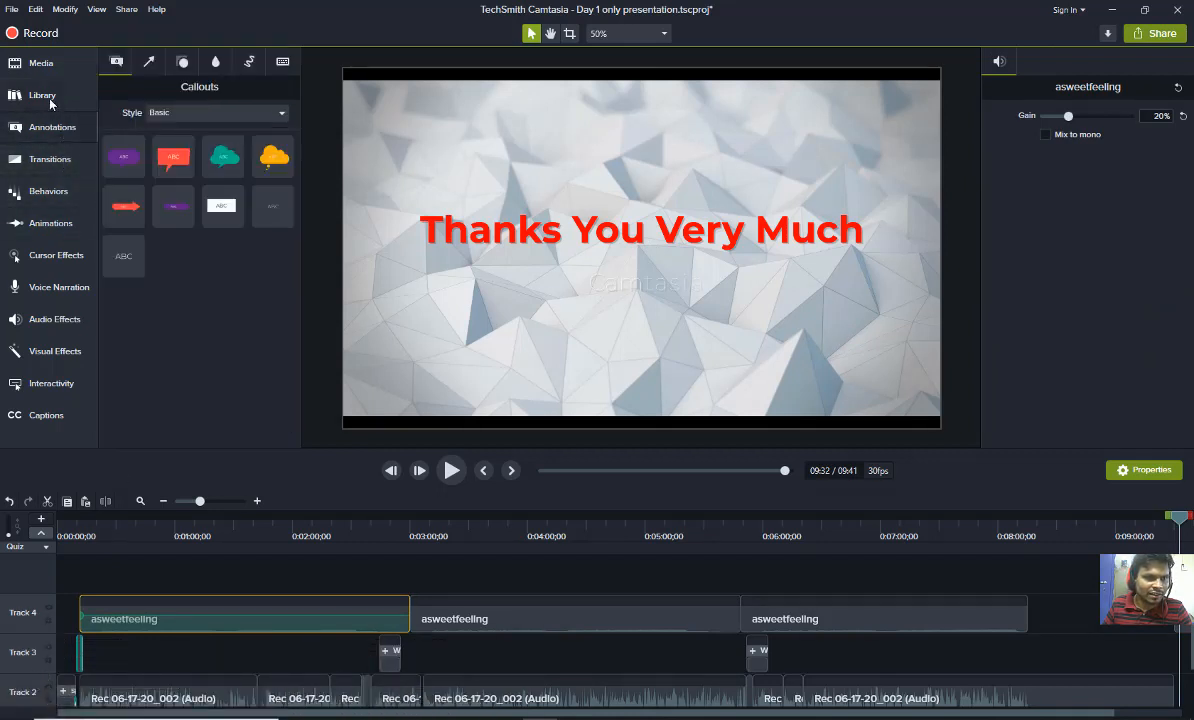
click(50, 101)
scroll(227, 268, up, 2)
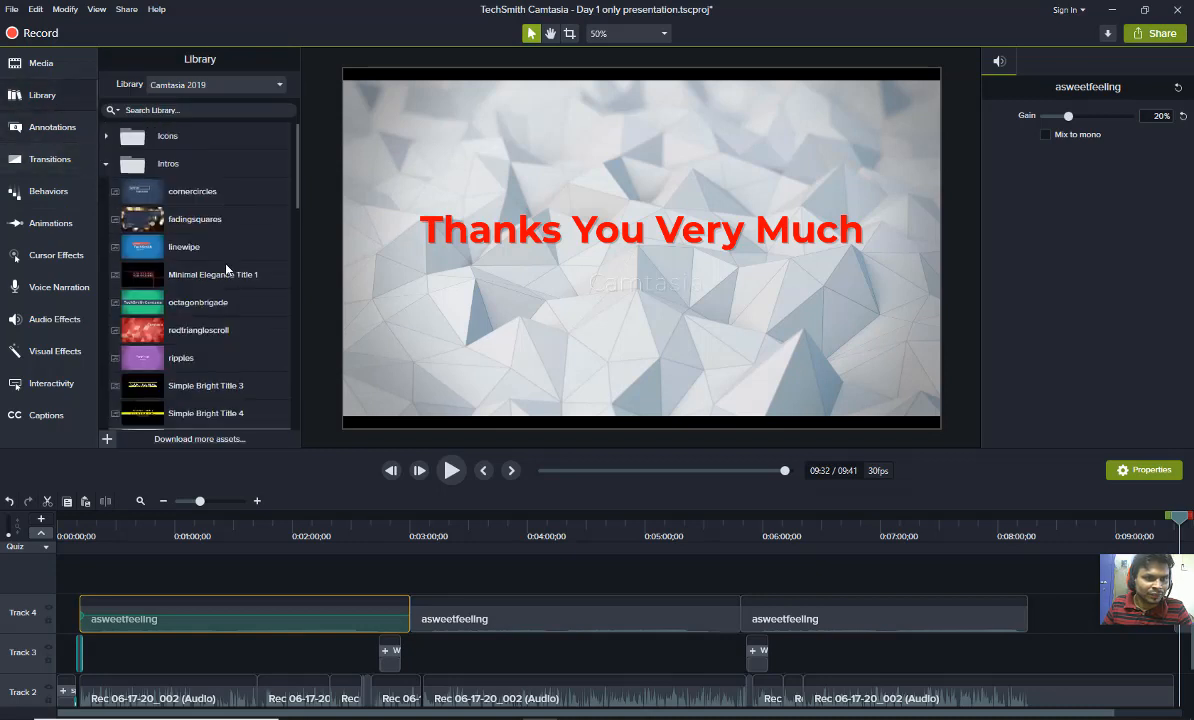
click(107, 164)
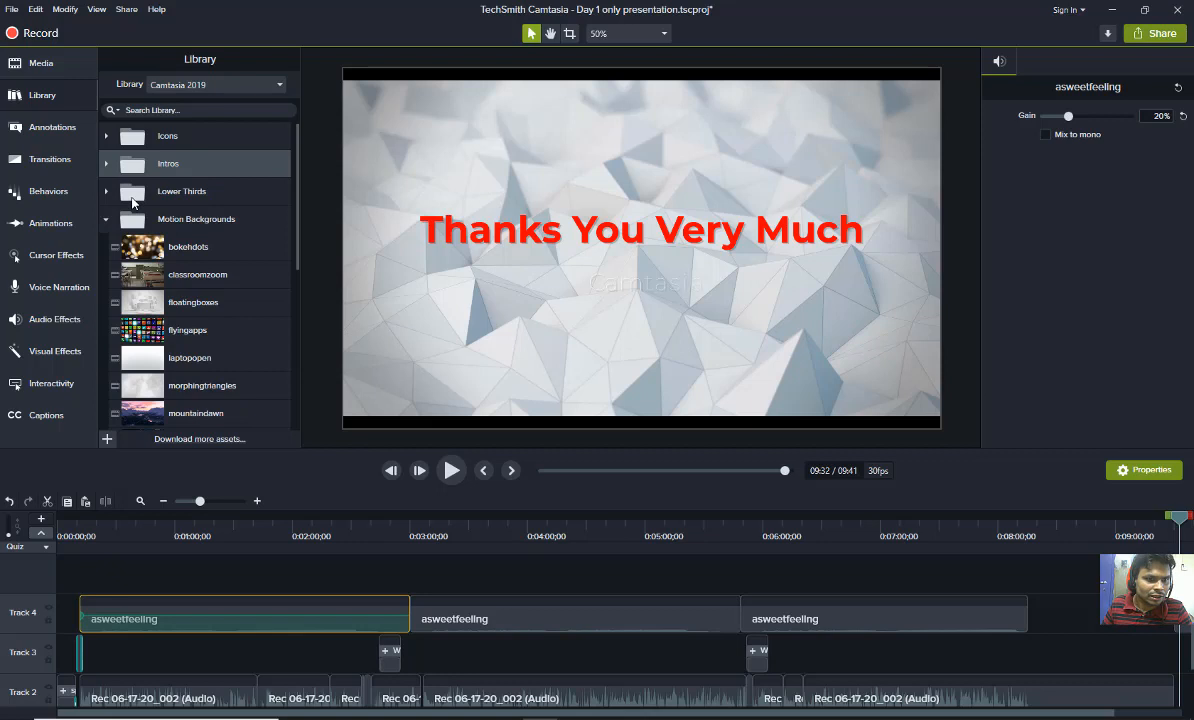
scroll(150, 250, down, 5)
scroll(151, 303, up, 5)
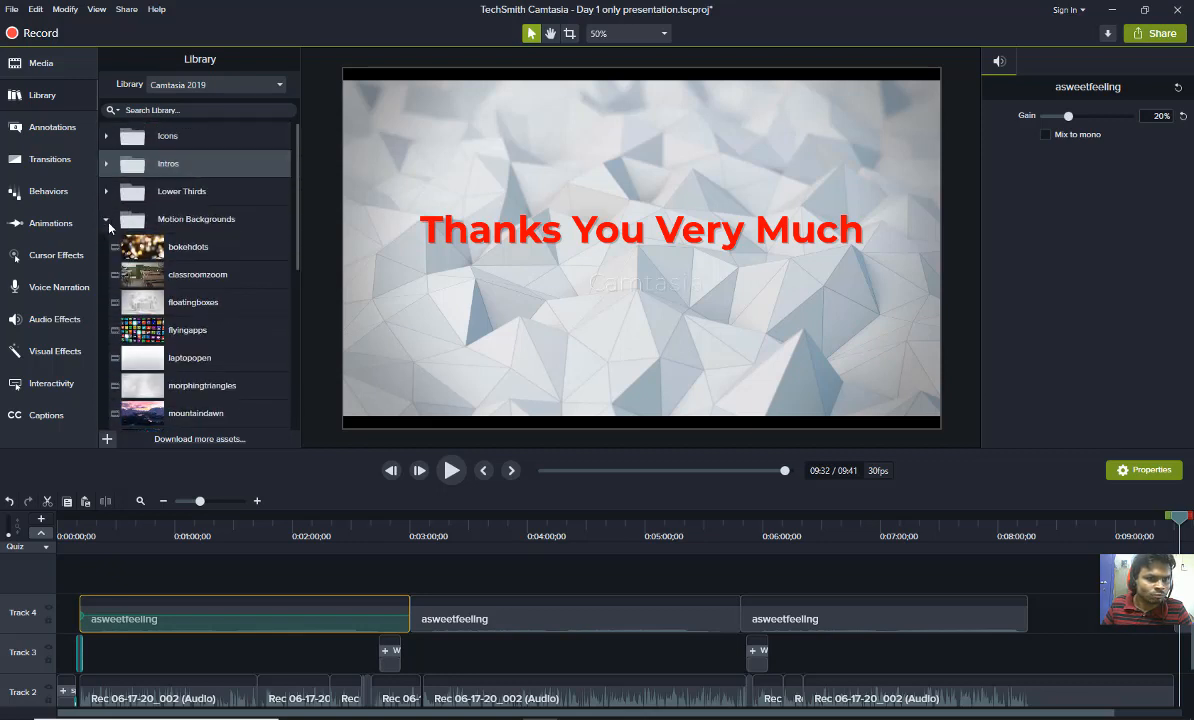
click(107, 220)
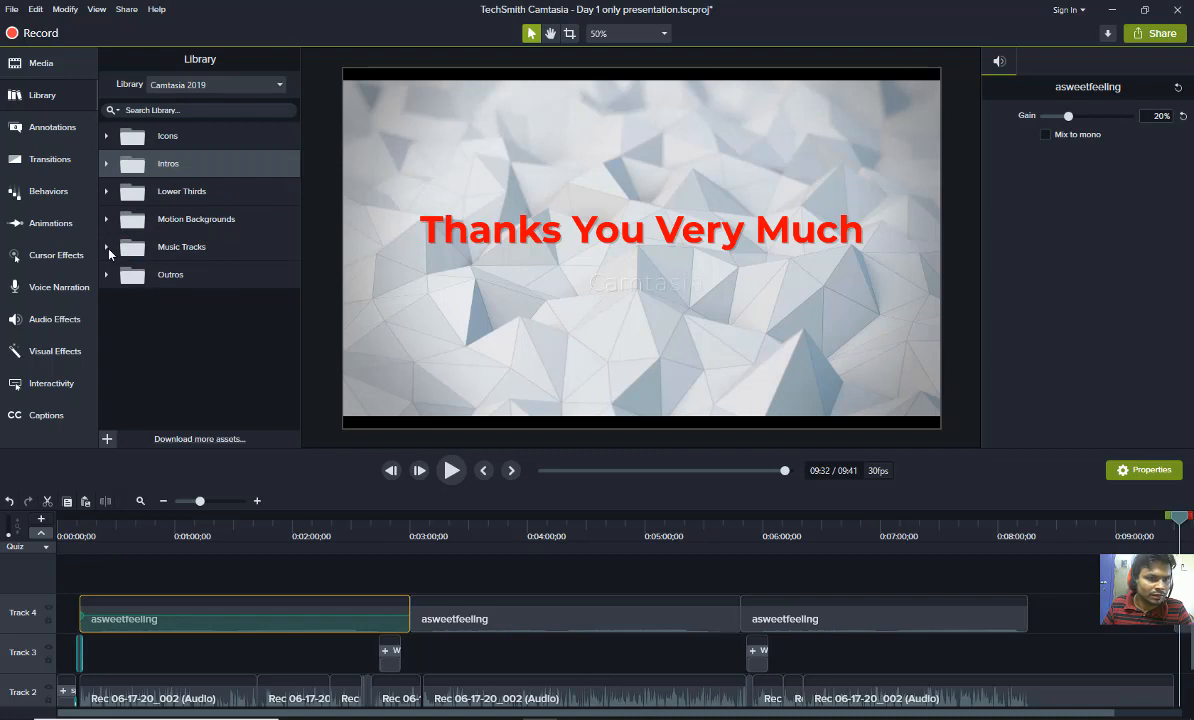
click(107, 247)
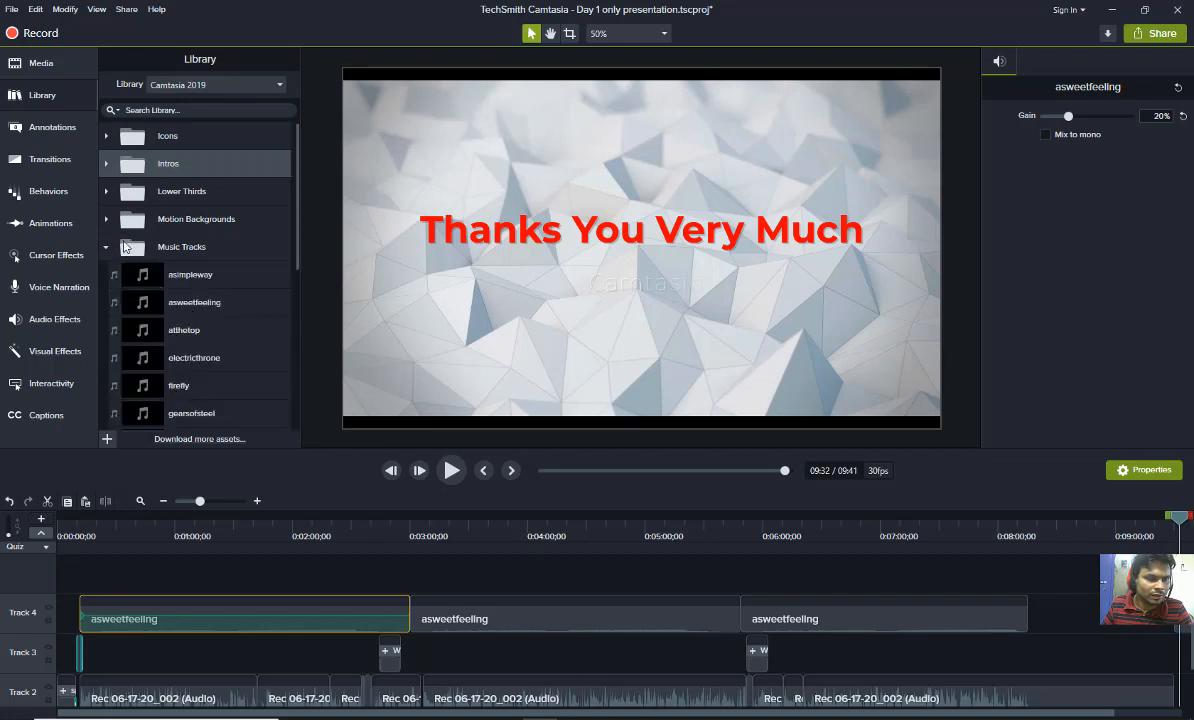
Preview the morningcafe track from the library's Music Tracks folder
click(146, 391)
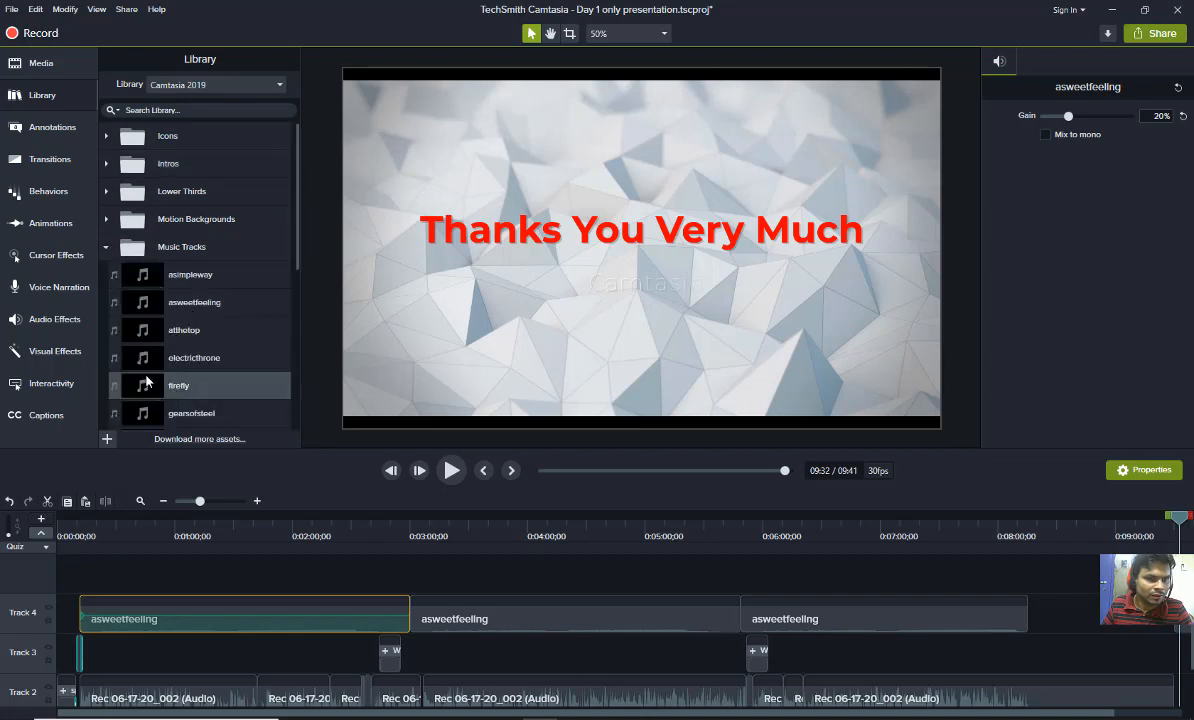
scroll(146, 381, down, 3)
double_click(146, 415)
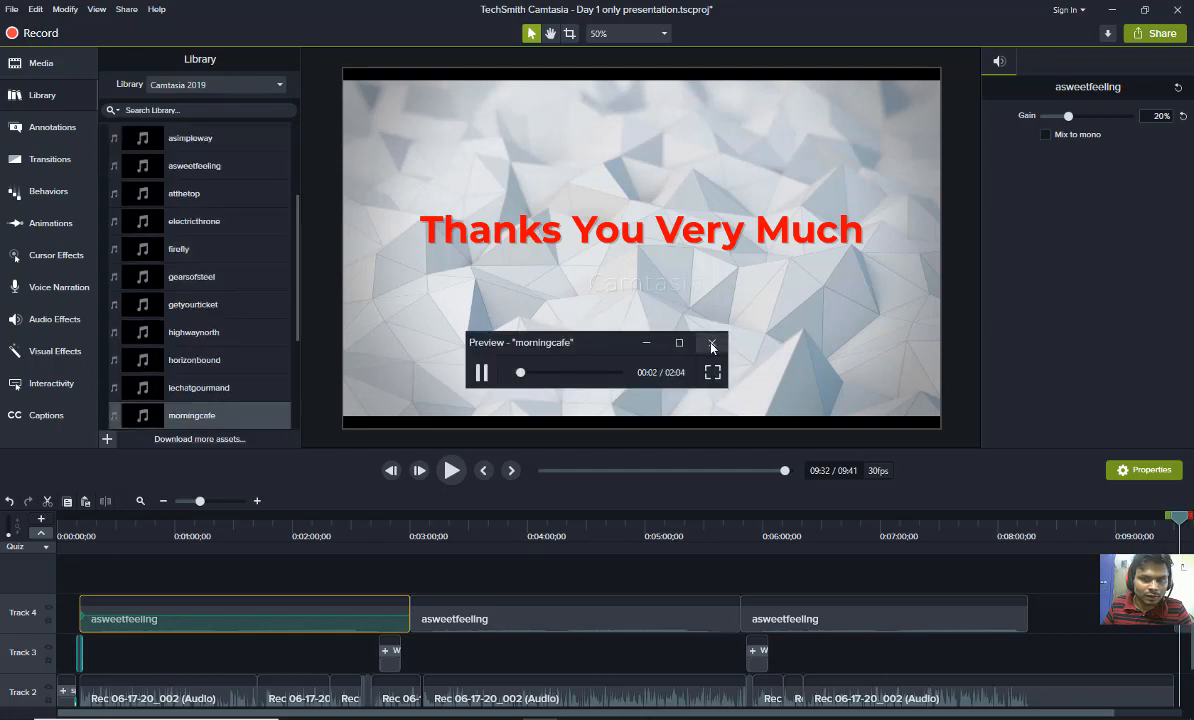
key(Escape)
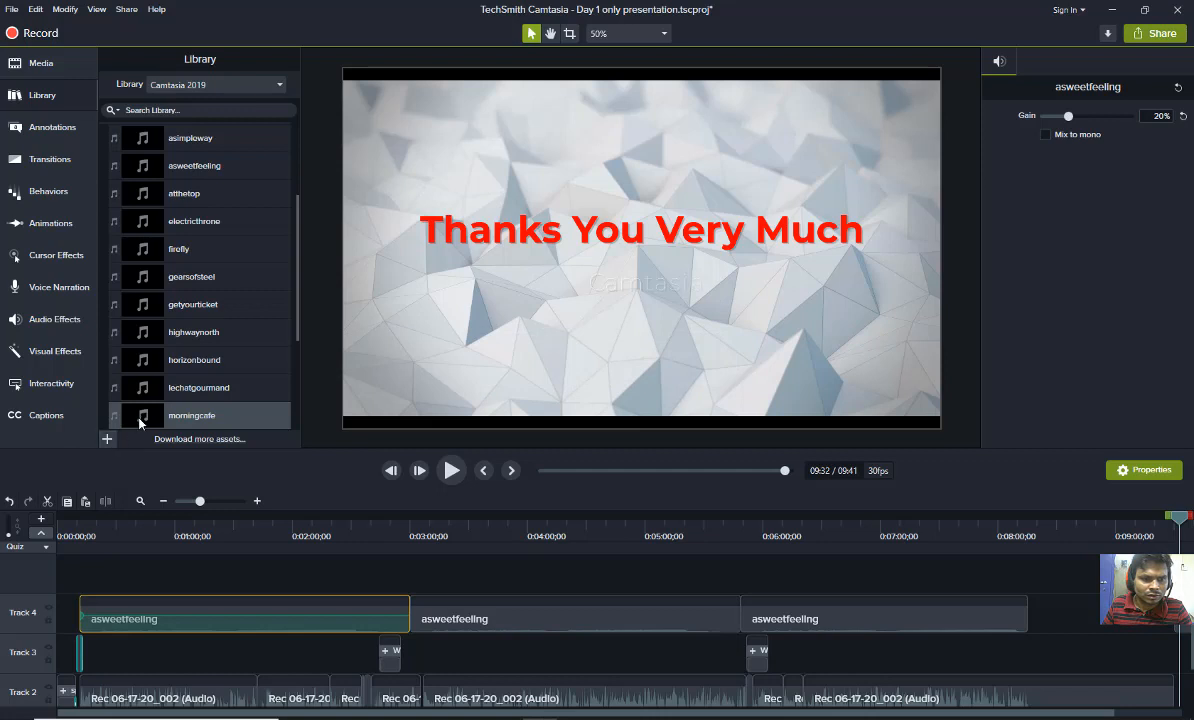
drag(536, 504, 153, 435)
click(505, 718)
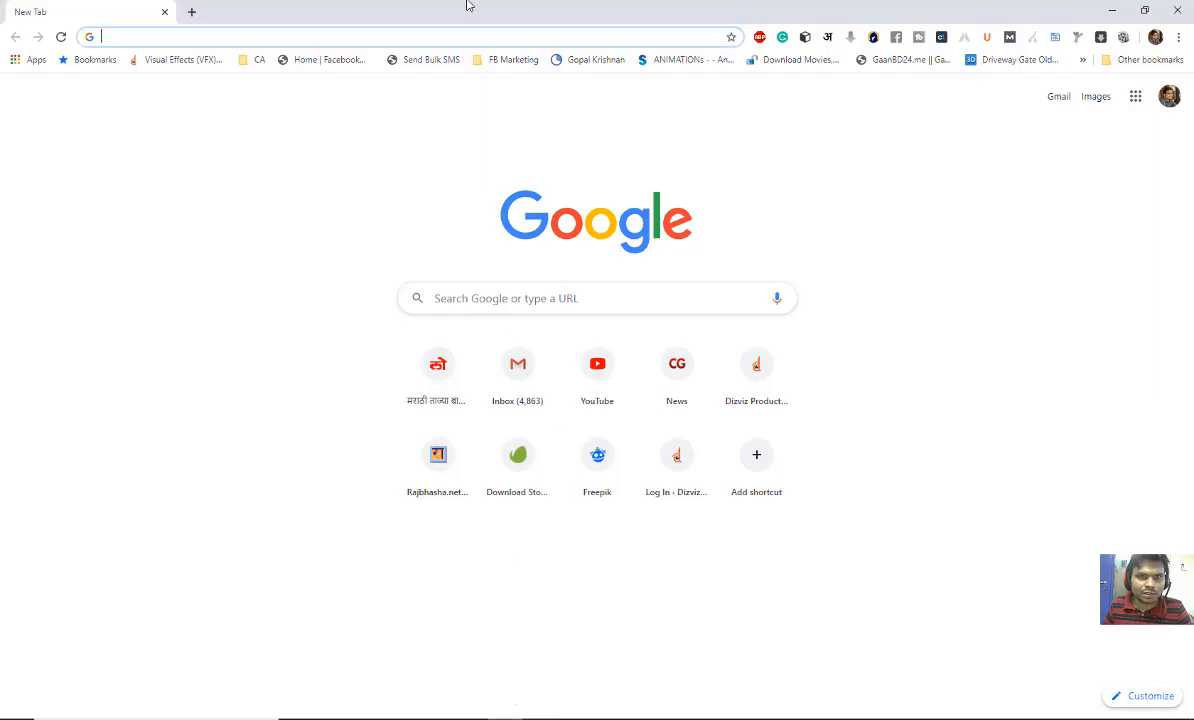
click(151, 37)
text(i)
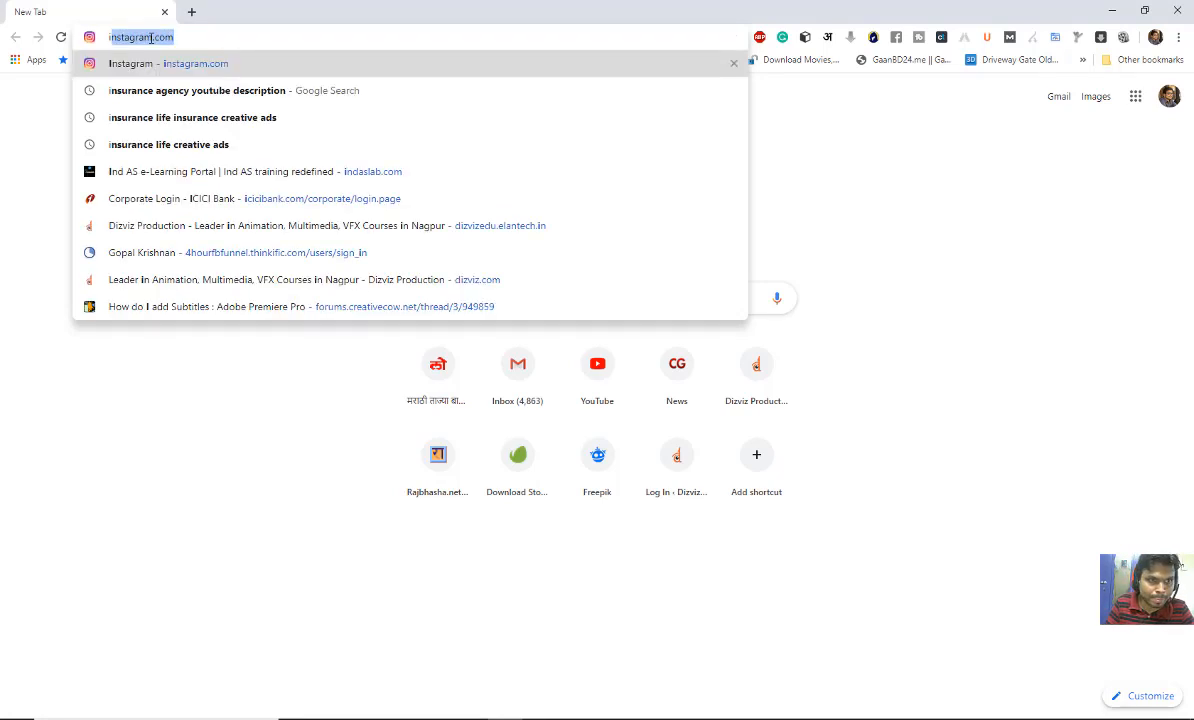
key(BackSpace)
key(BackSpace)
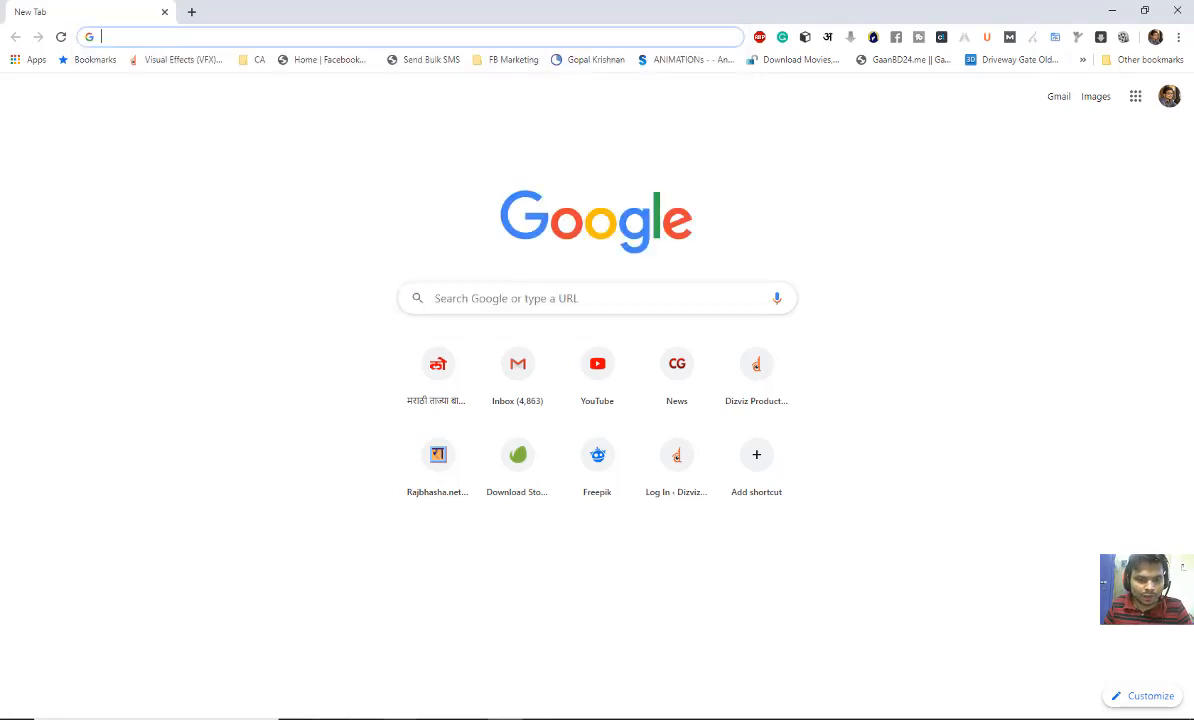
Launch Search Everything and search the computer for "logo opening"
key(super)
text(search)
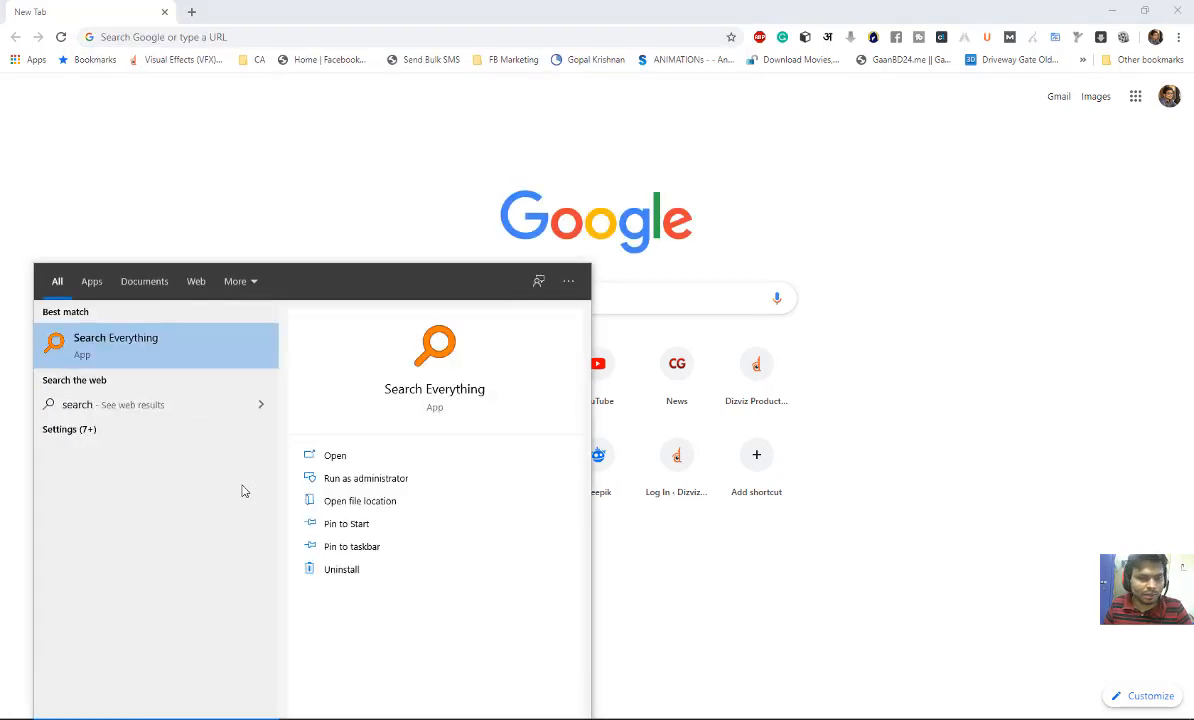
click(184, 358)
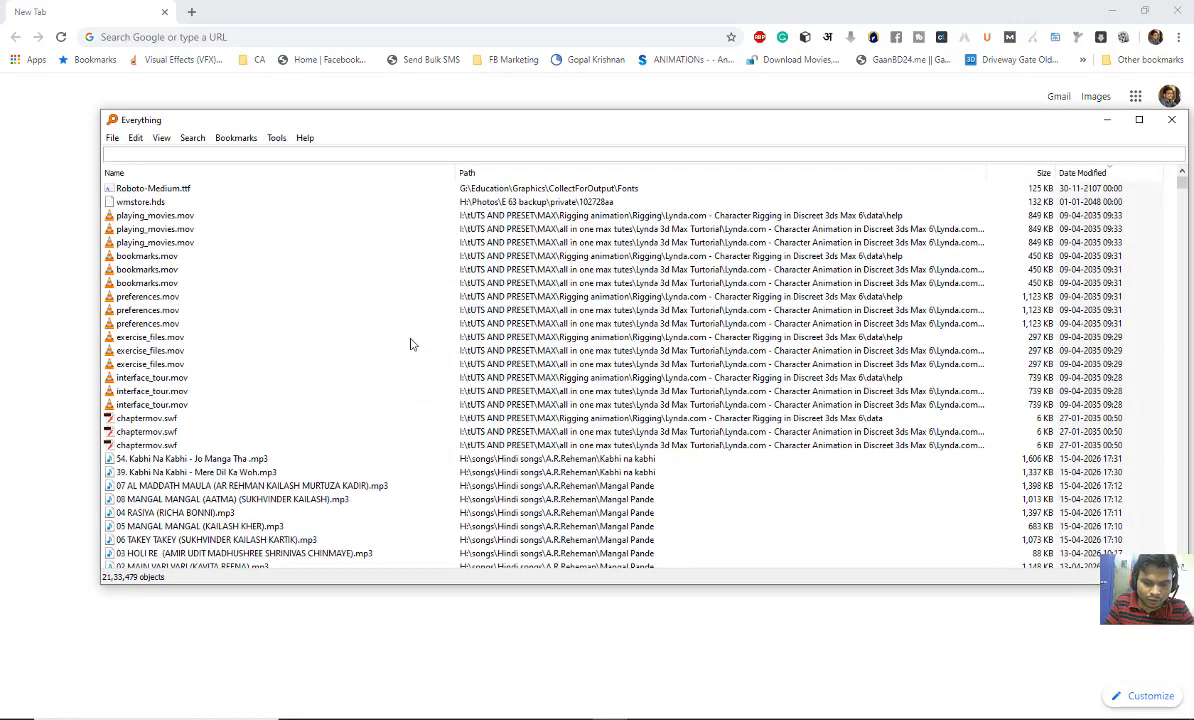
text(logo open)
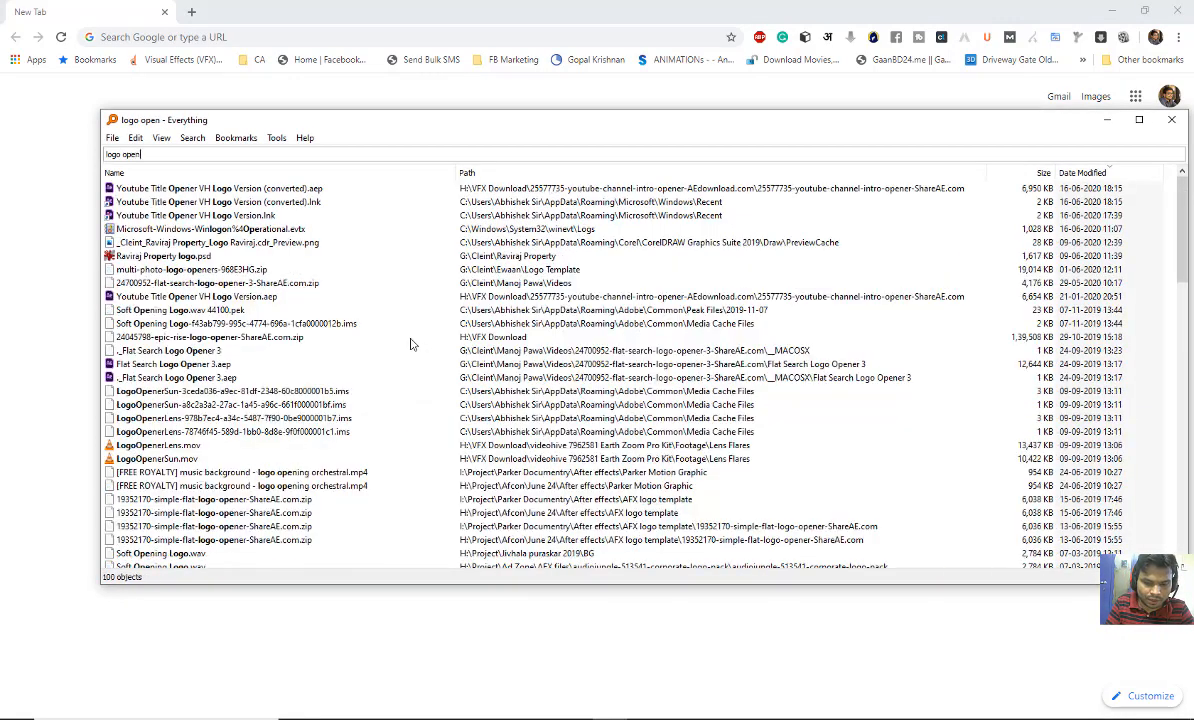
text(ing)
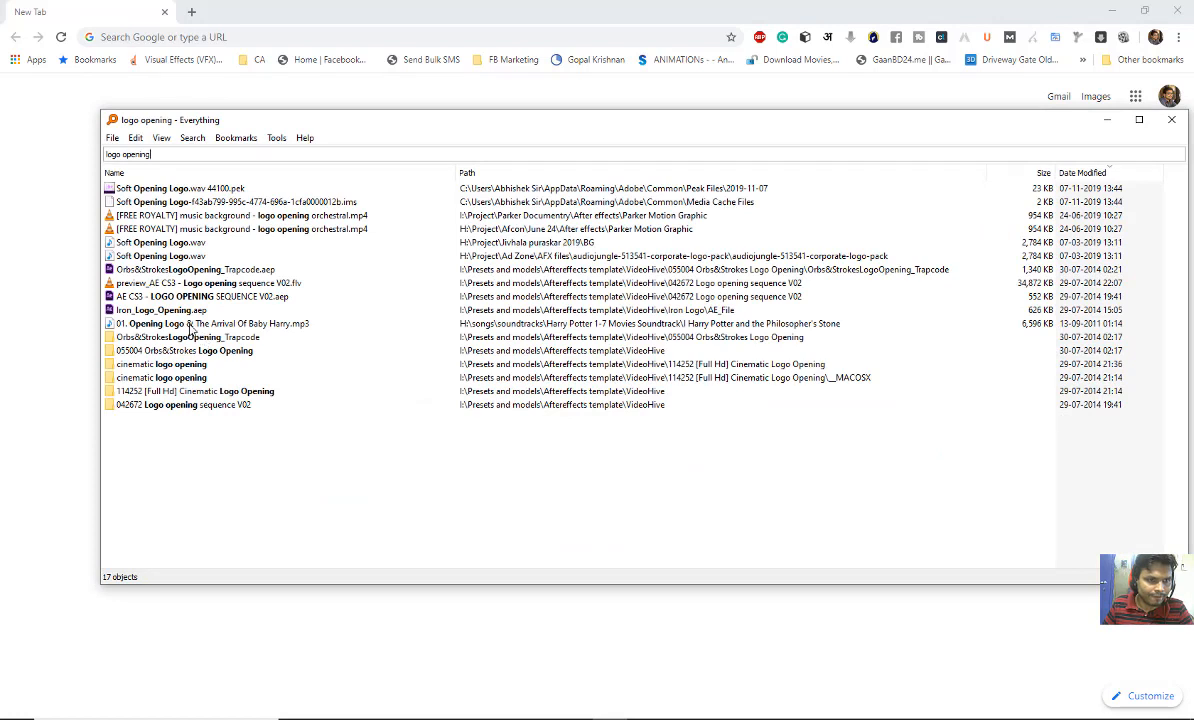
Listen to Soft Opening Logo.wav from the Jivhala puraskar 2019\BG folder and close the player
click(190, 325)
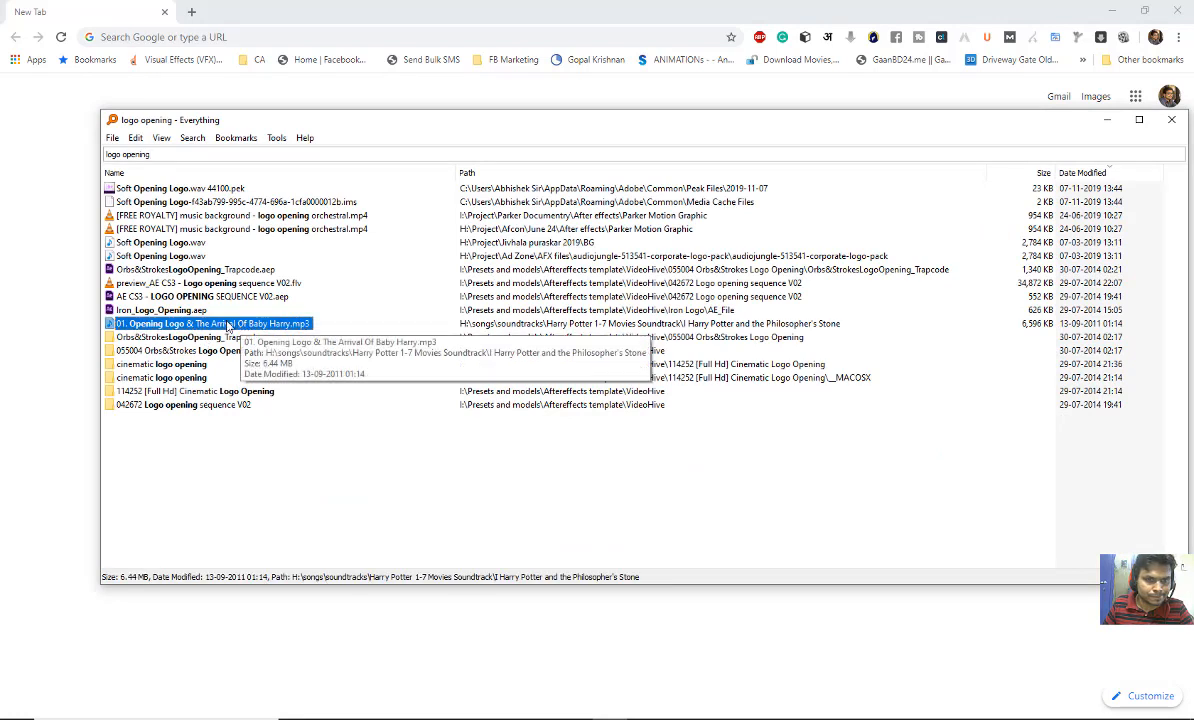
click(160, 245)
double_click(160, 245)
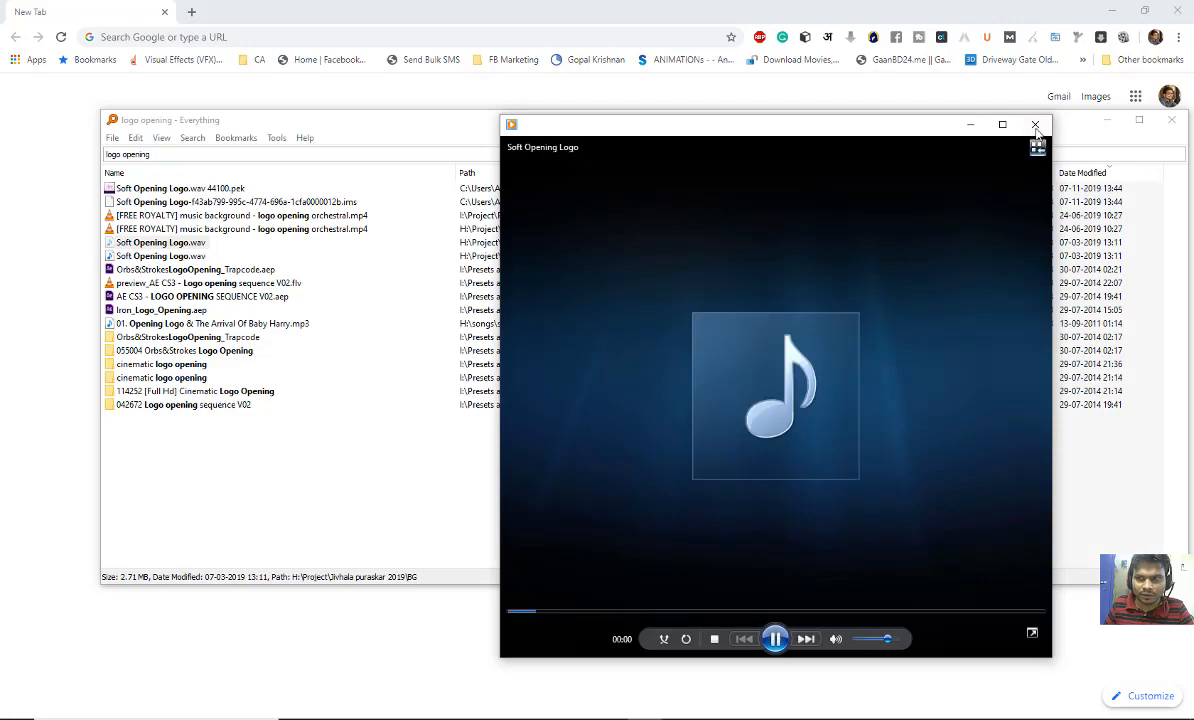
click(1035, 126)
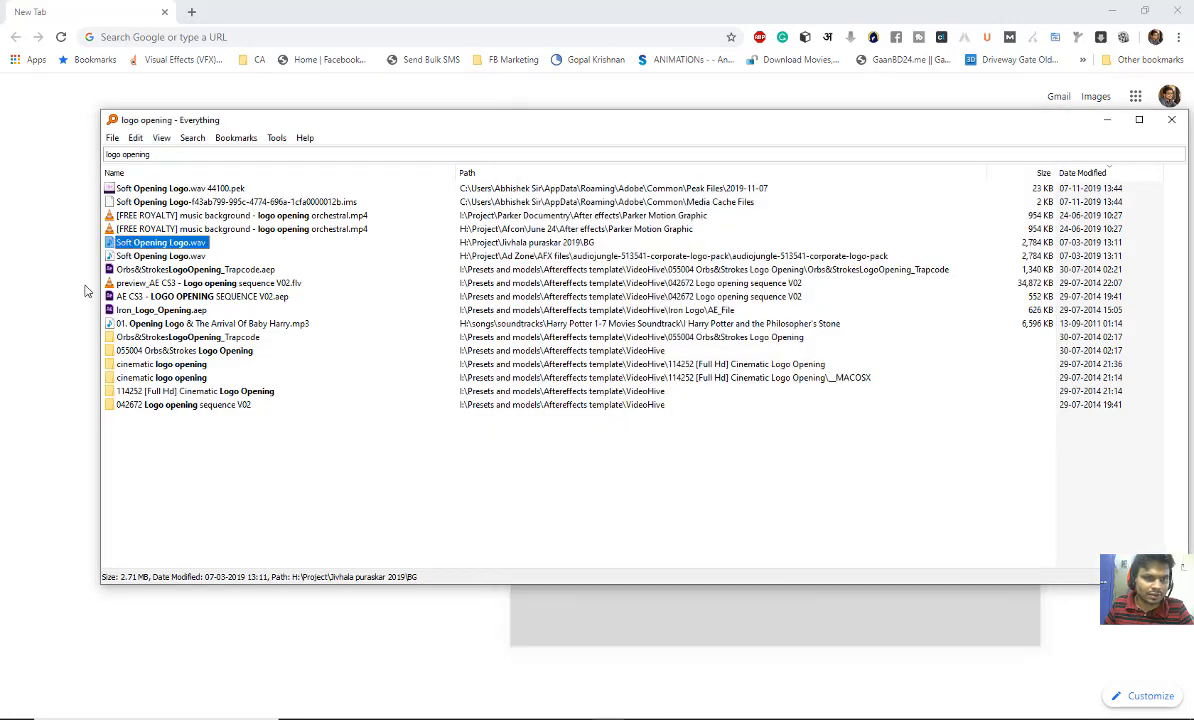
Import Soft Opening Logo.wav from the Jivhala puraskar 2019\BG folder in the Everything results into Camtasia's media bin
drag(135, 243, 86, 198)
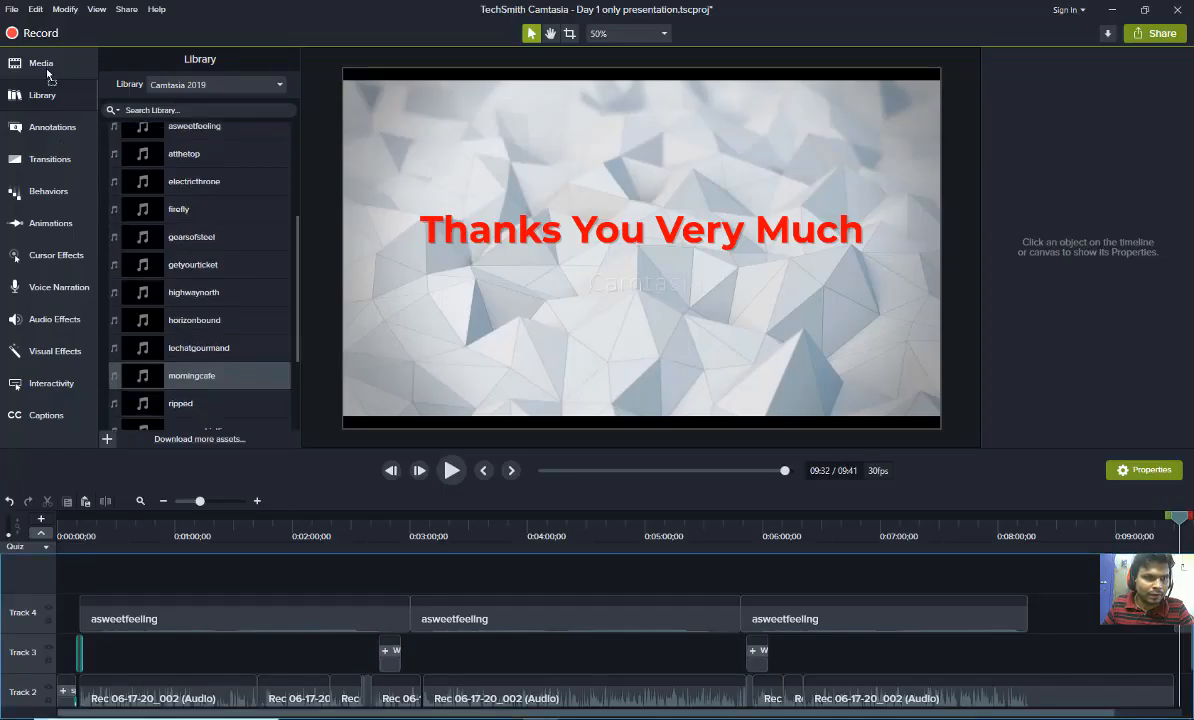
mouse_move(47, 66)
mouse_down()
mouse_move(195, 474)
mouse_move(228, 716)
mouse_up()
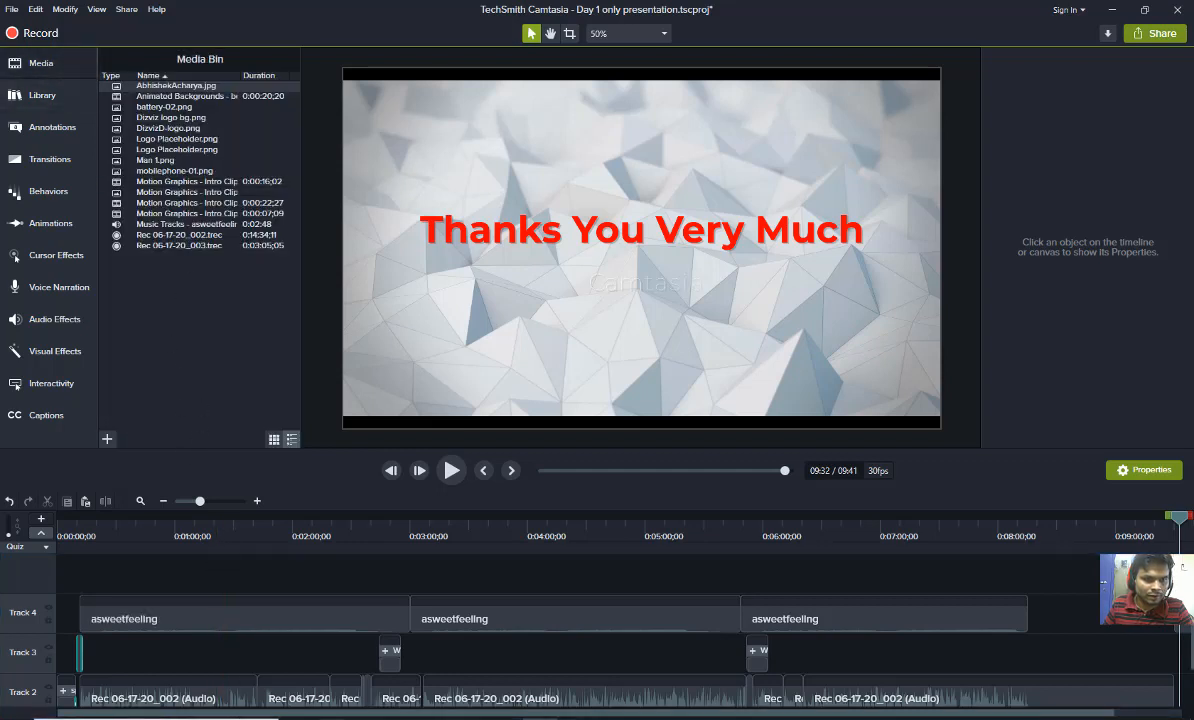
mouse_move(366, 716)
click(541, 666)
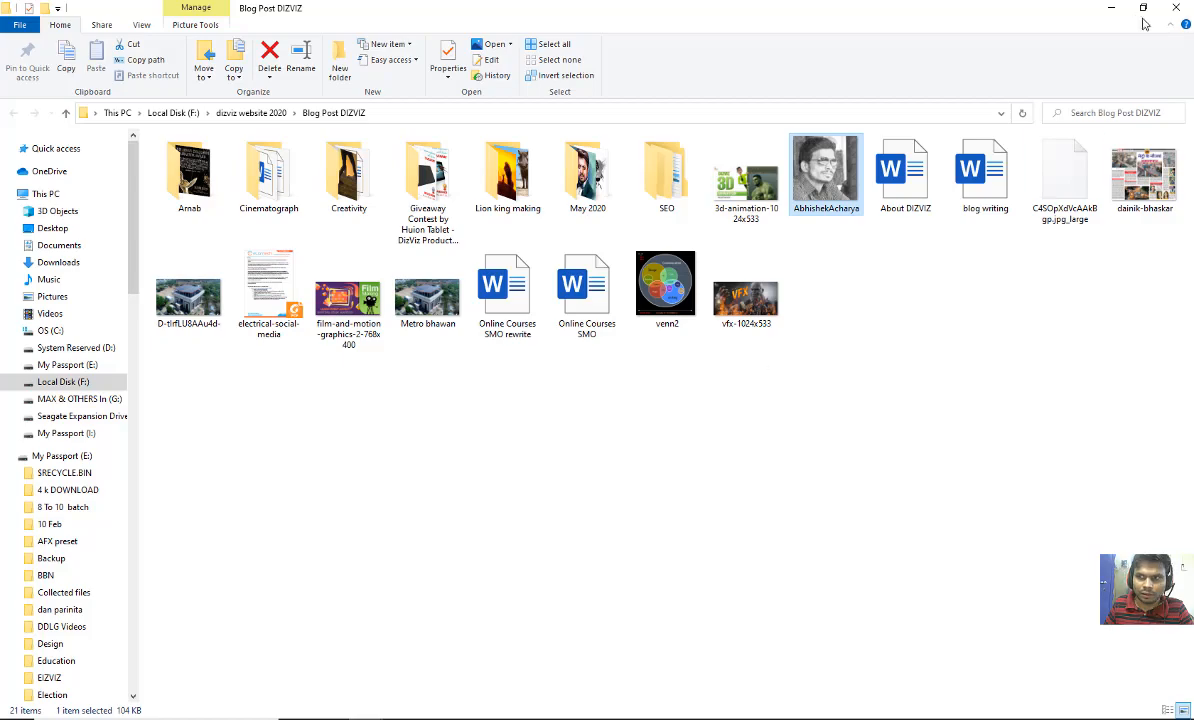
click(1112, 10)
key(alt+Tab)
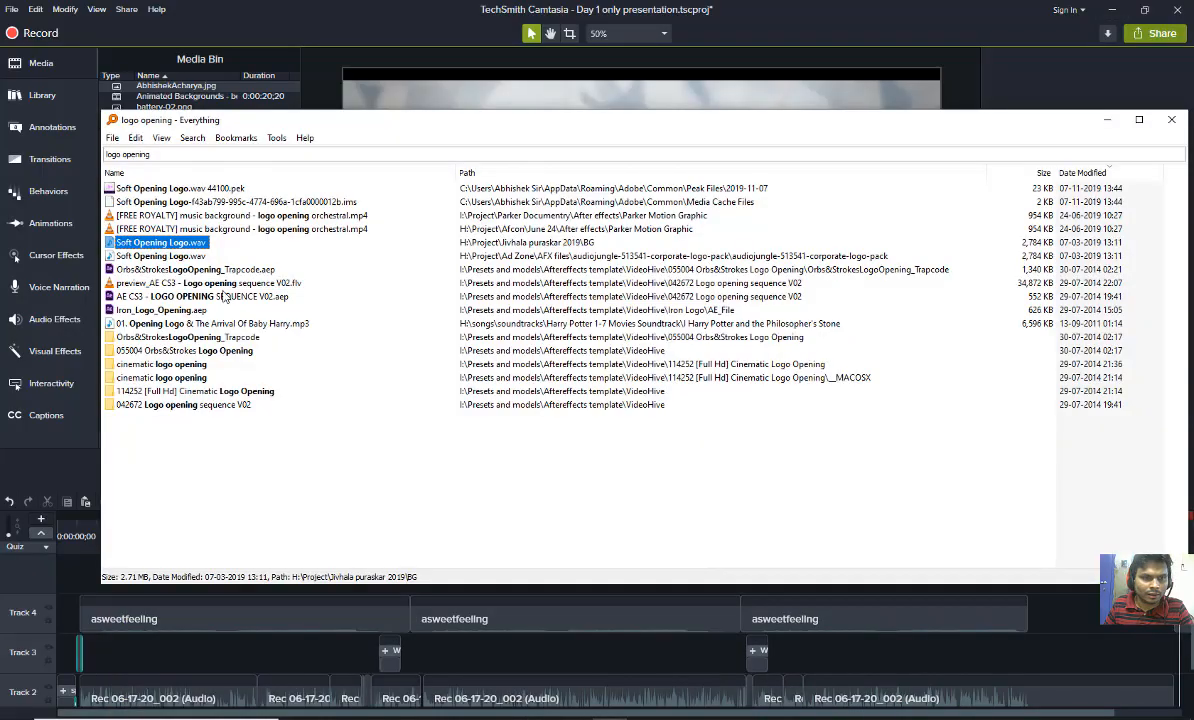
drag(222, 127, 679, 80)
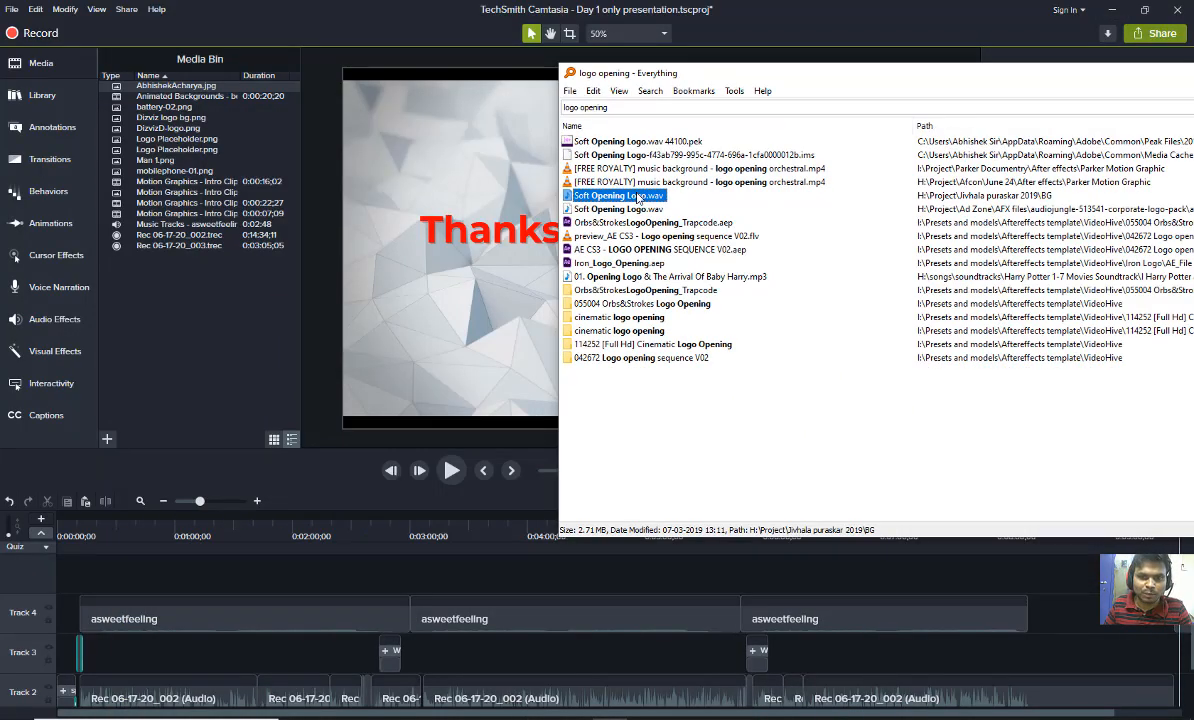
drag(213, 341, 195, 307)
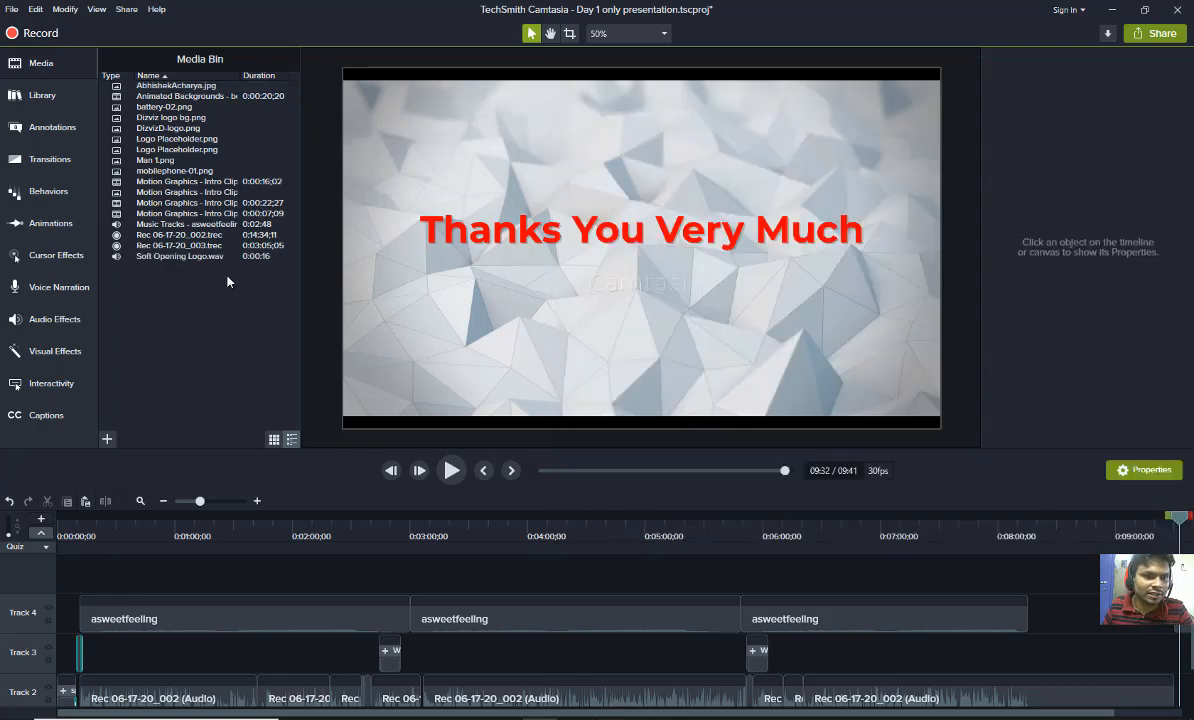
Place Soft Opening Logo.wav on Track 2 right after the last recording clip and play the closing title with it
click(163, 504)
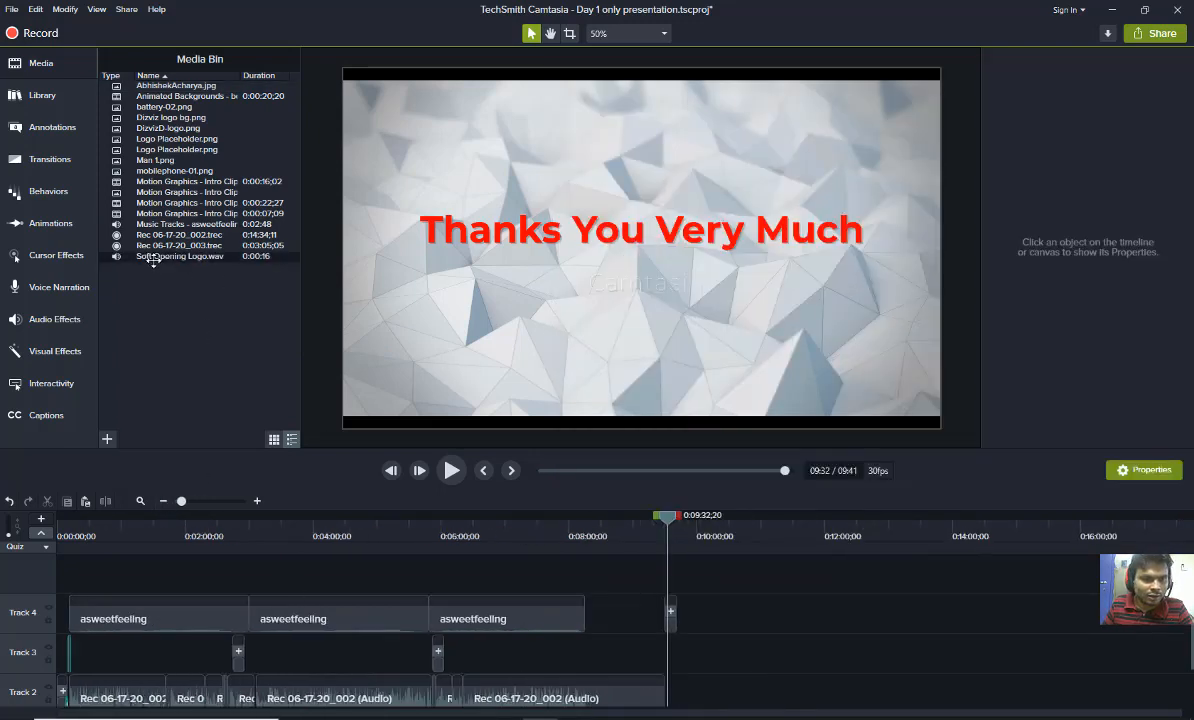
drag(153, 258, 654, 650)
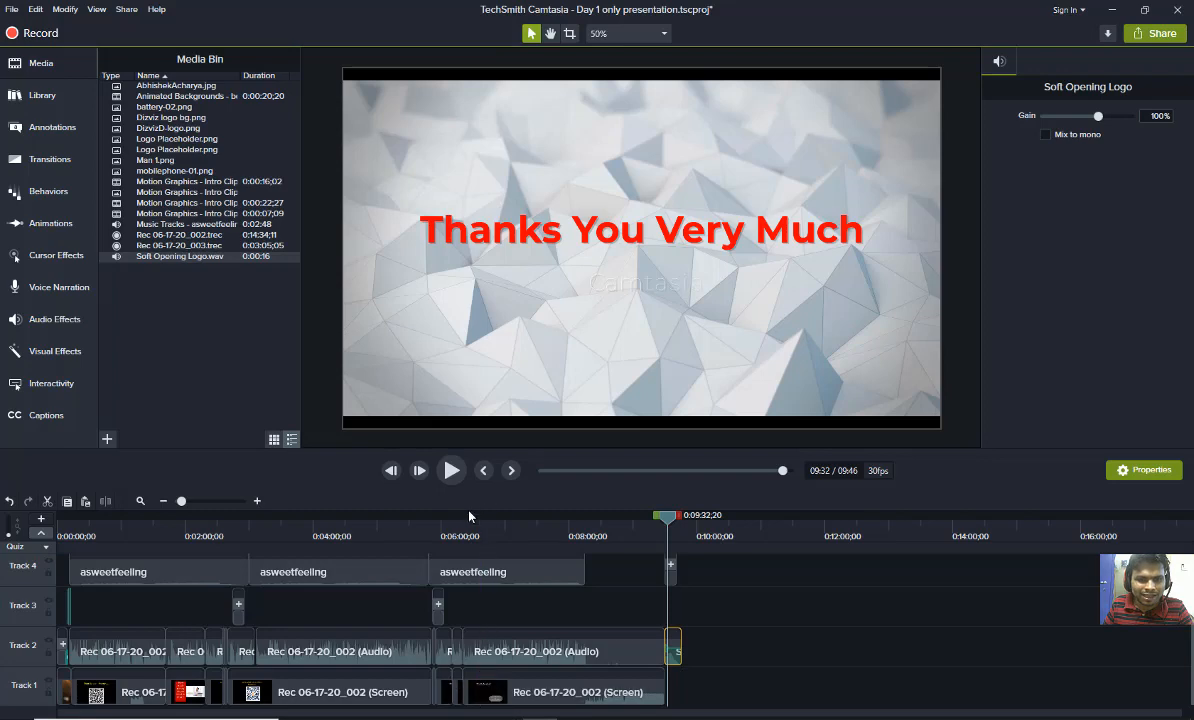
click(257, 501)
click(257, 501)
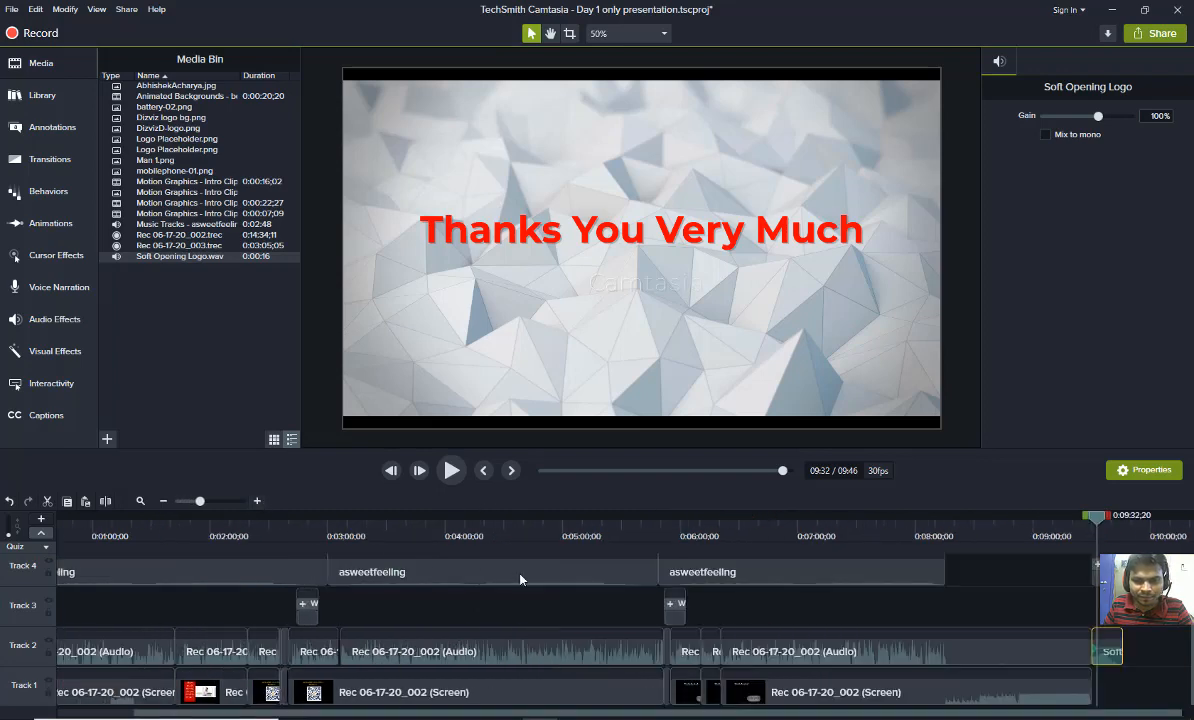
drag(1094, 521, 1089, 521)
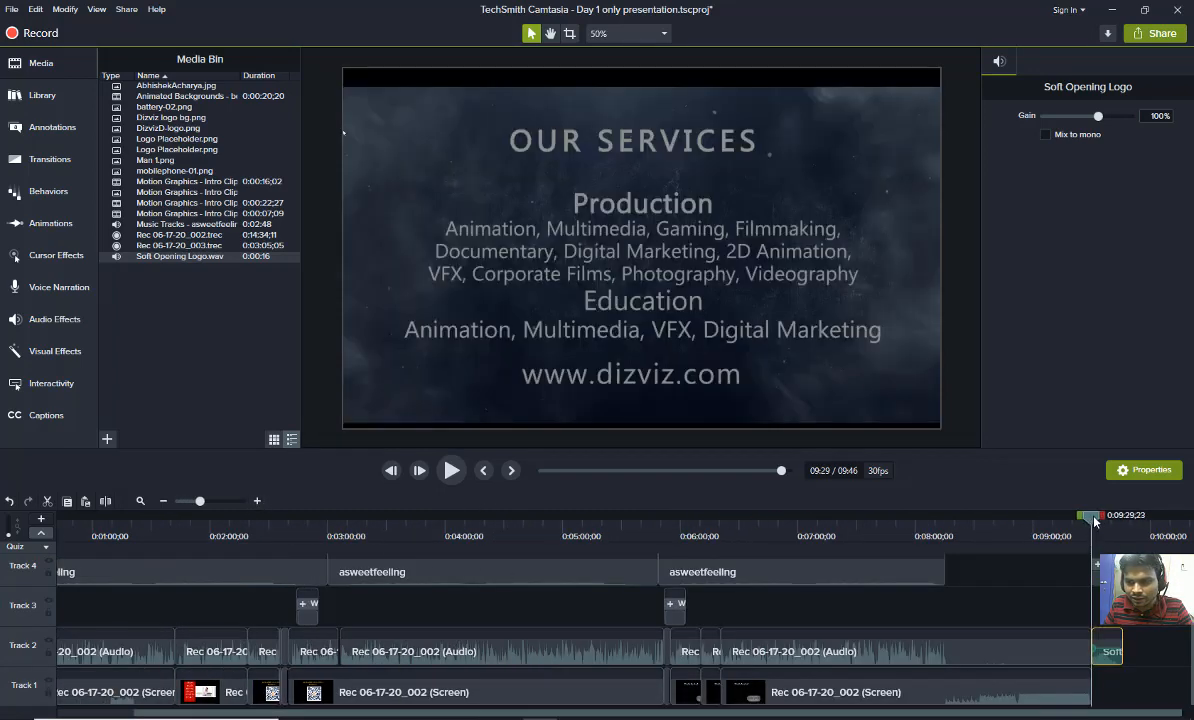
key(space)
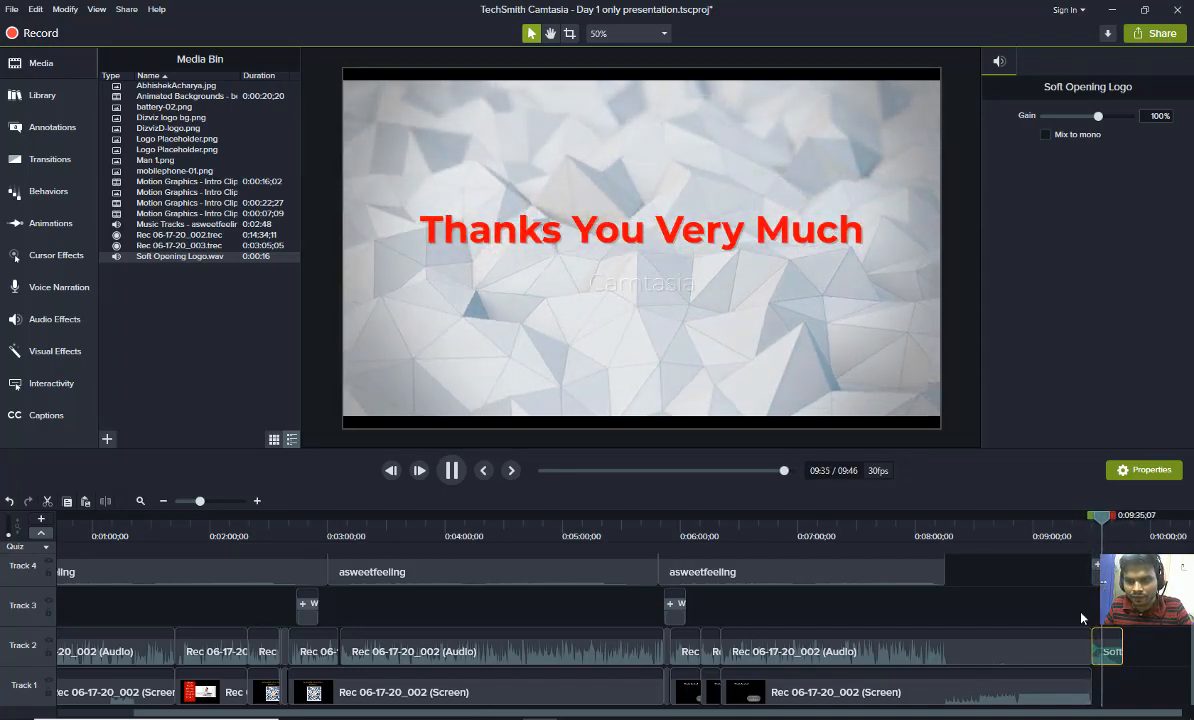
key(space)
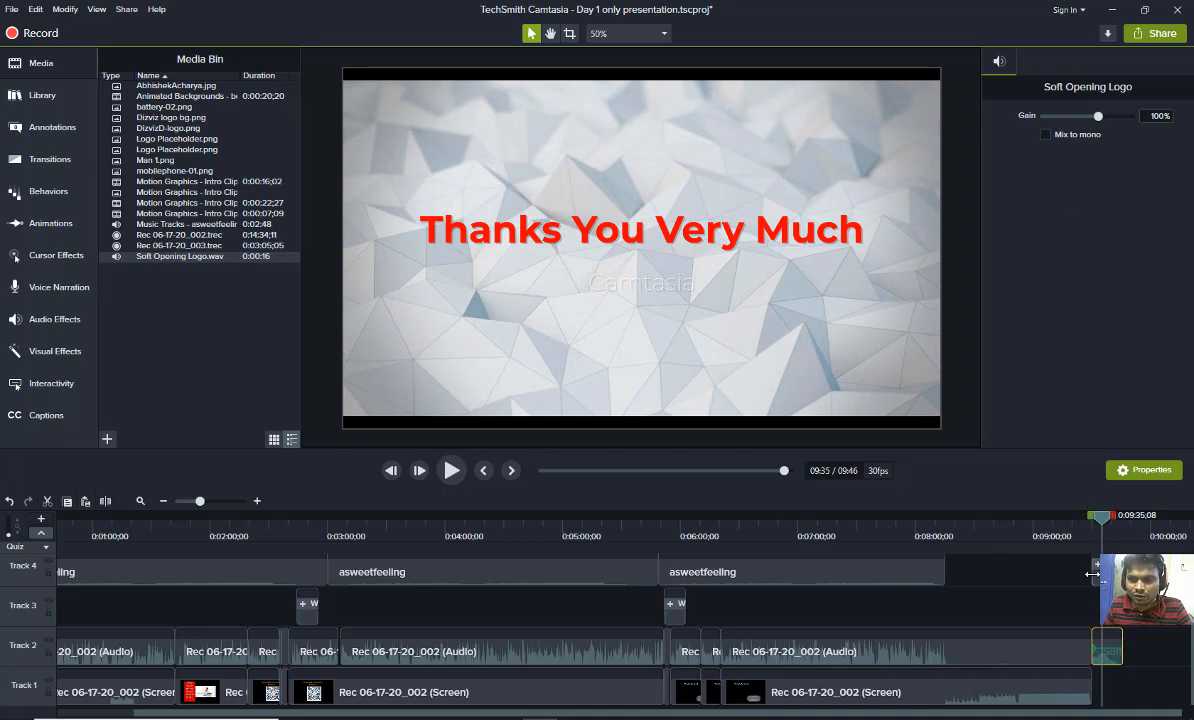
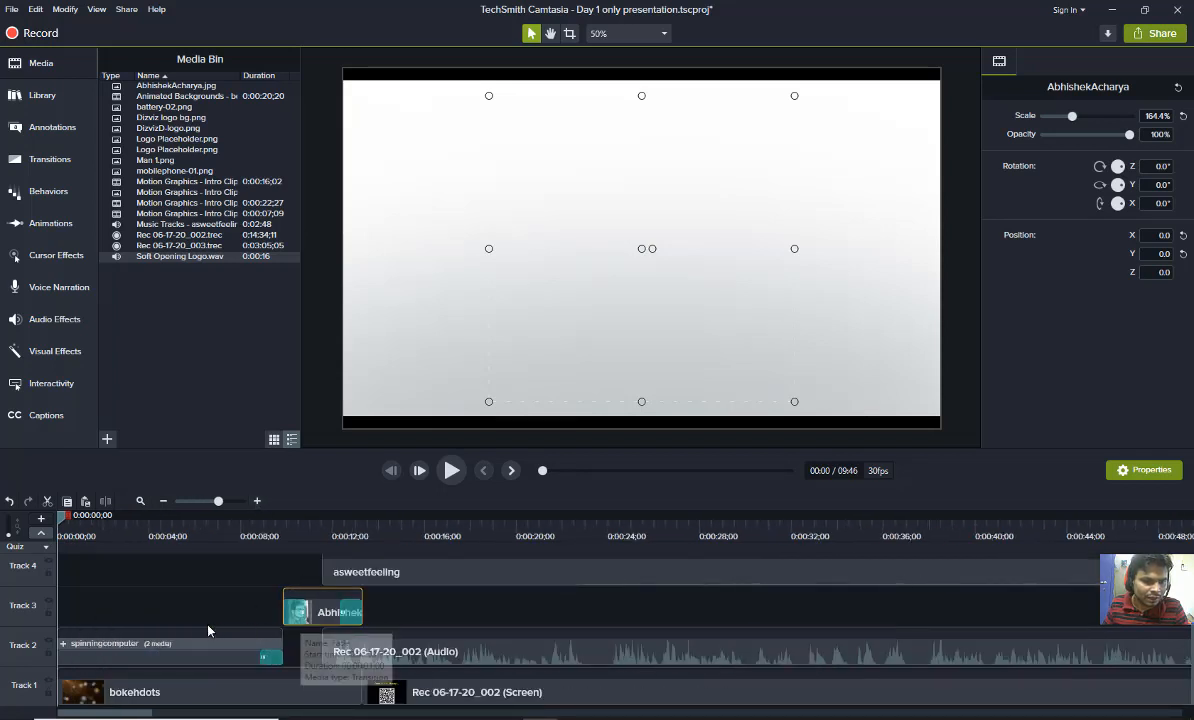
Add Soft Opening Logo.wav at 0:00 on a new Track 5 and trim its end to the start of the first asweetfeeling clip
drag(121, 257, 82, 626)
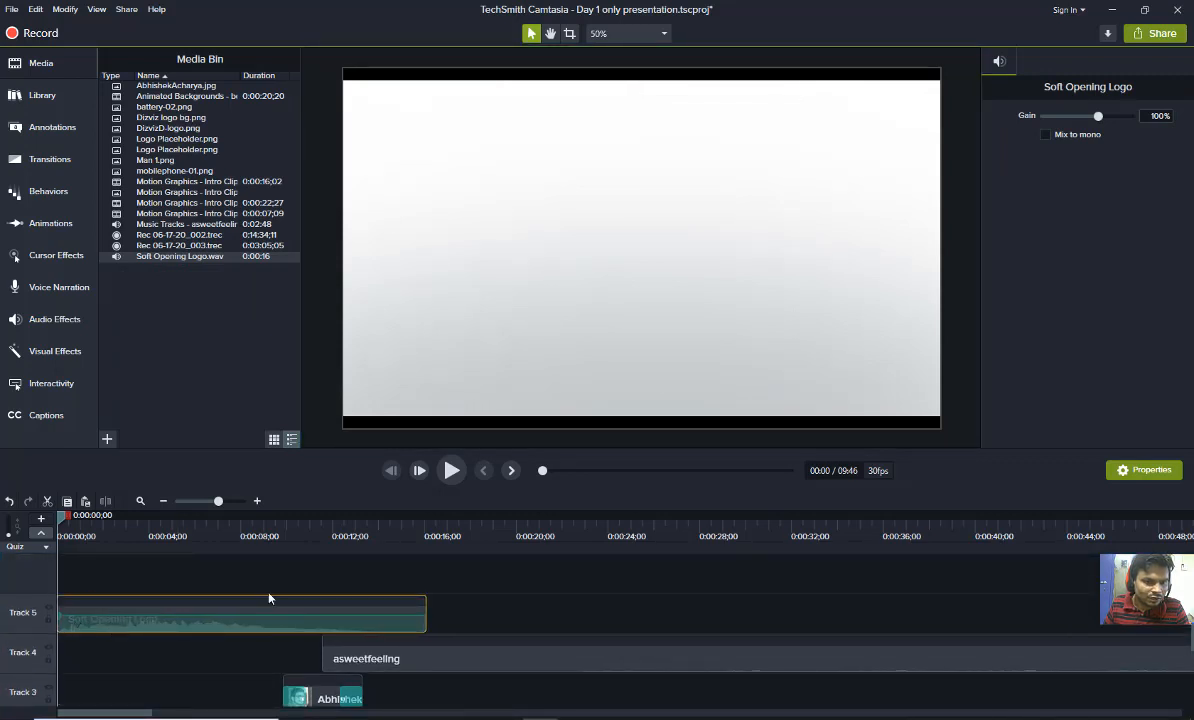
drag(62, 518, 122, 531)
key(space)
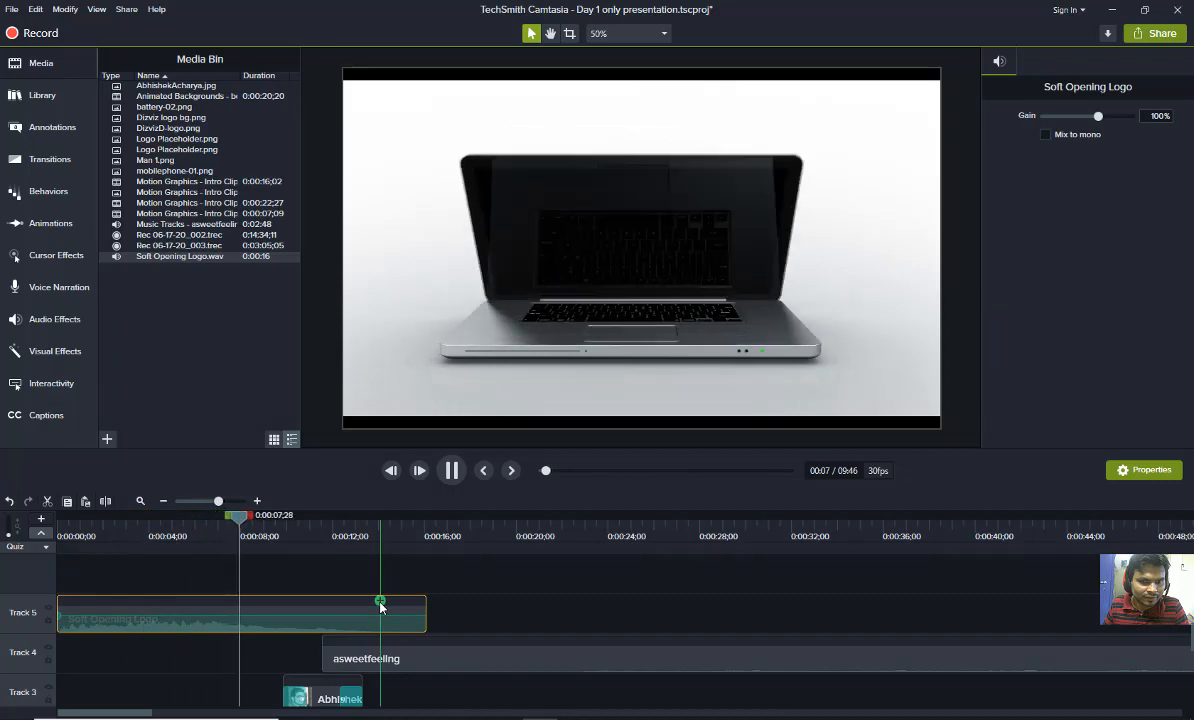
key(space)
drag(426, 621, 321, 624)
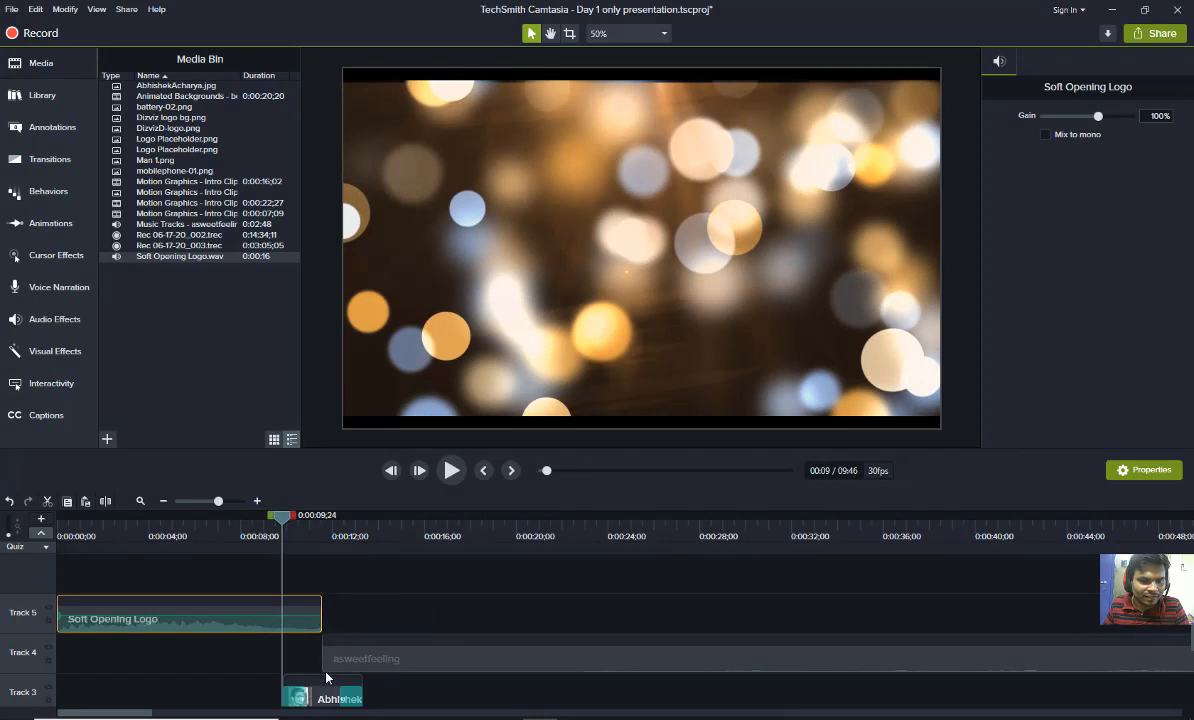
Add audio points to the opening sound at about 0:00:09;24 and 0:00:11;08, lowering the second to about 54%
double_click(283, 615)
click(310, 528)
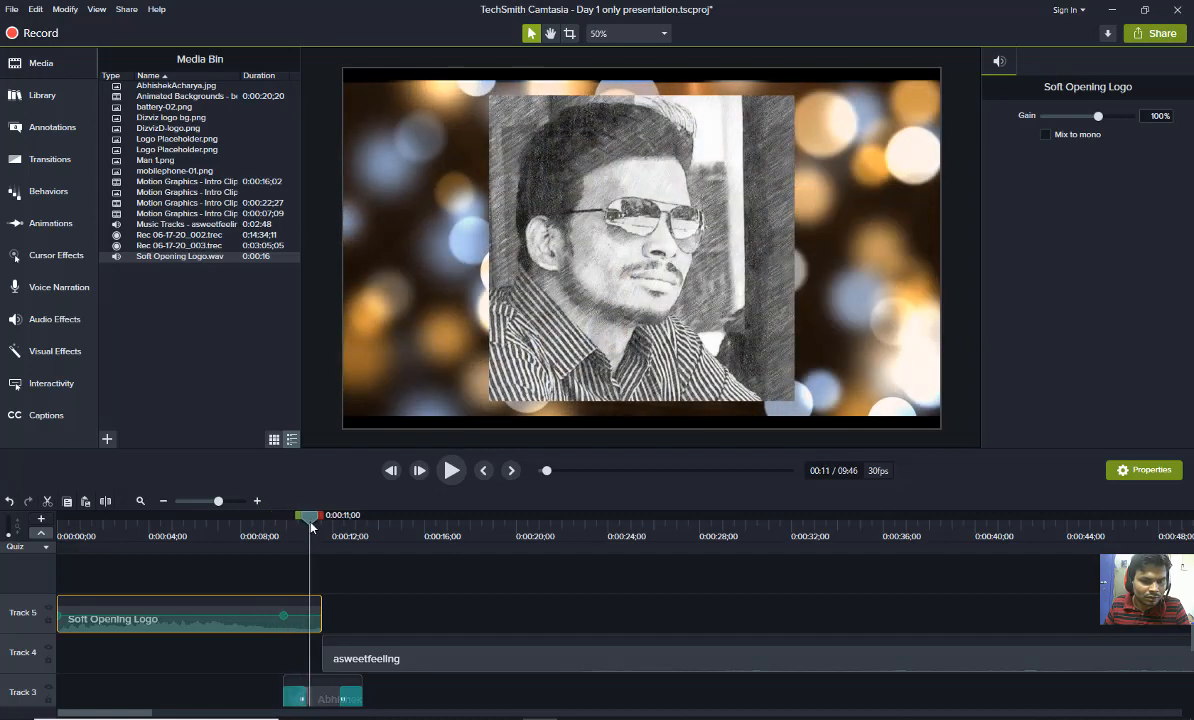
drag(310, 528, 314, 528)
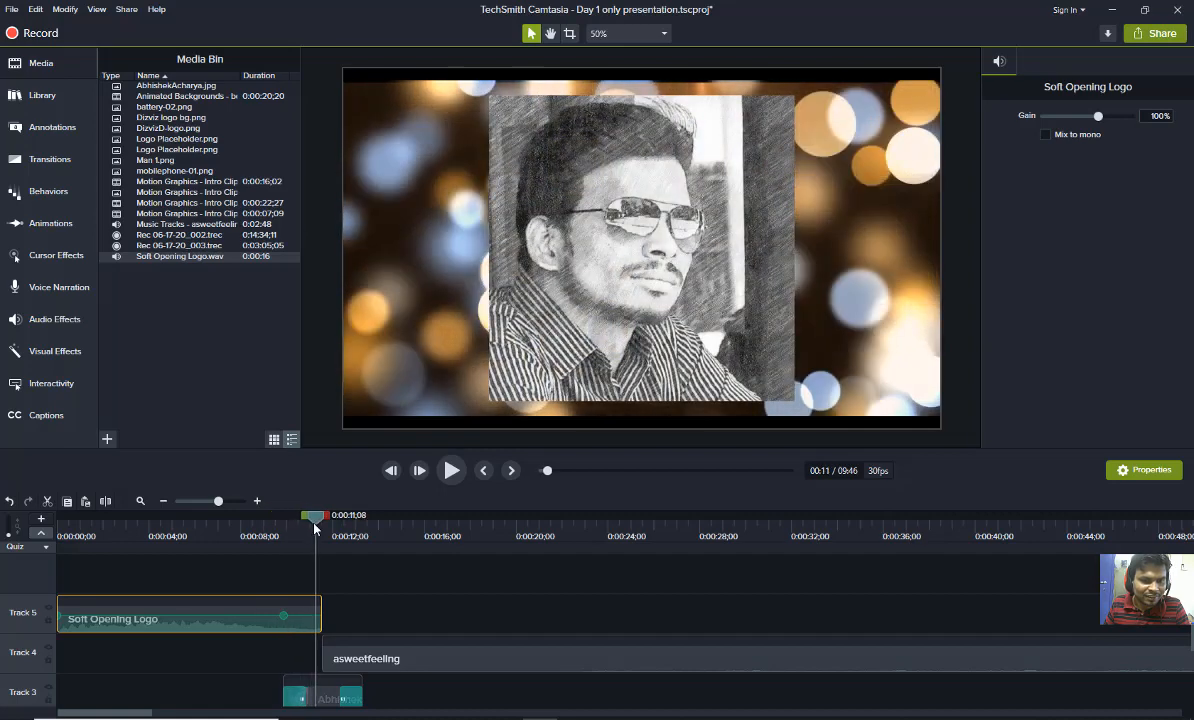
double_click(316, 616)
drag(316, 616, 317, 631)
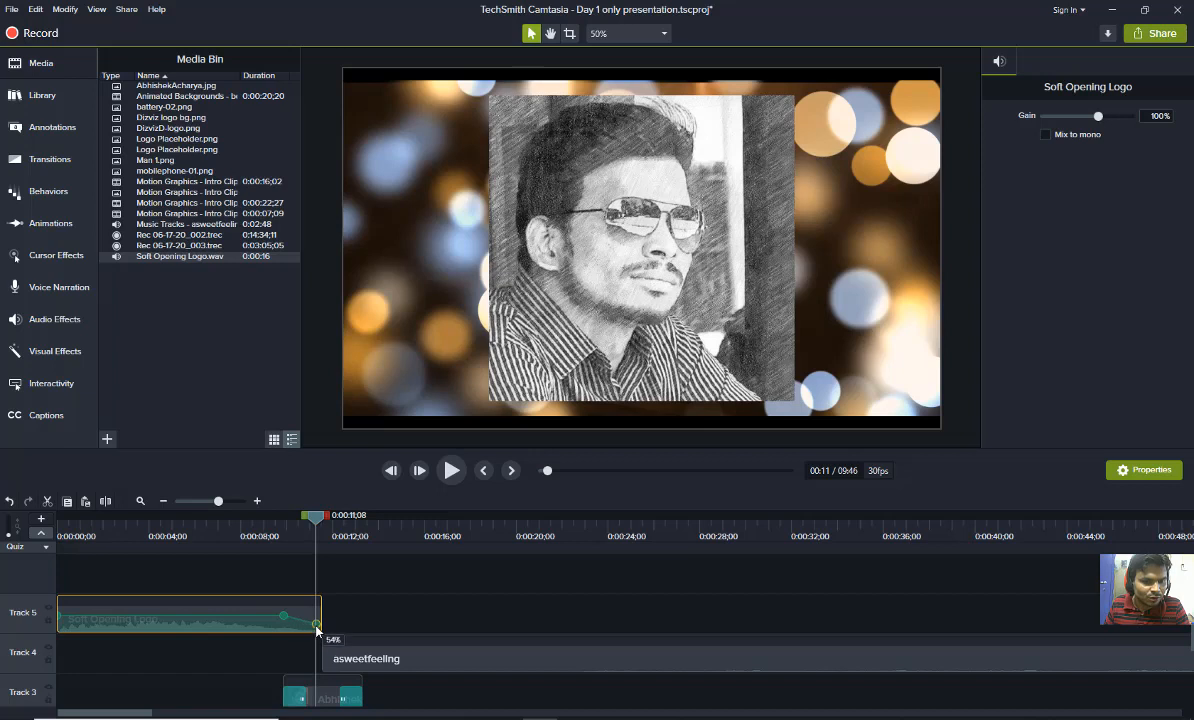
Move the opening sound to the start of Track 4, before the asweetfeeling music, and play the intro from the beginning
drag(313, 521, 15, 532)
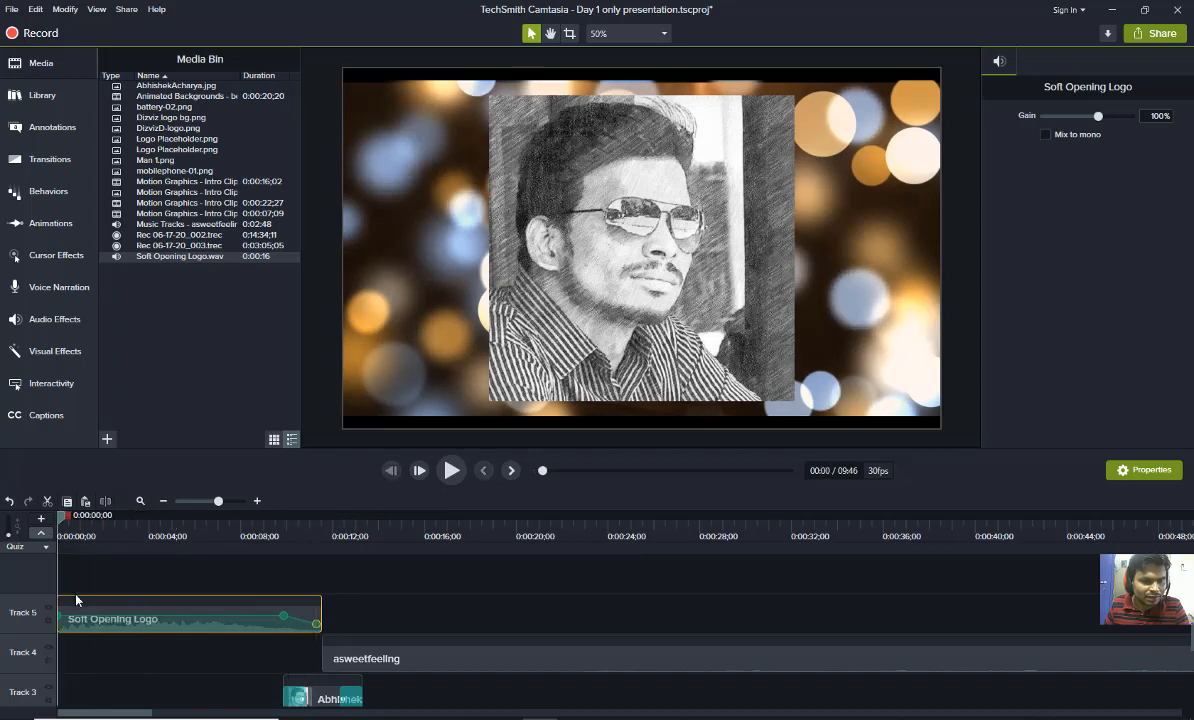
drag(75, 628, 77, 662)
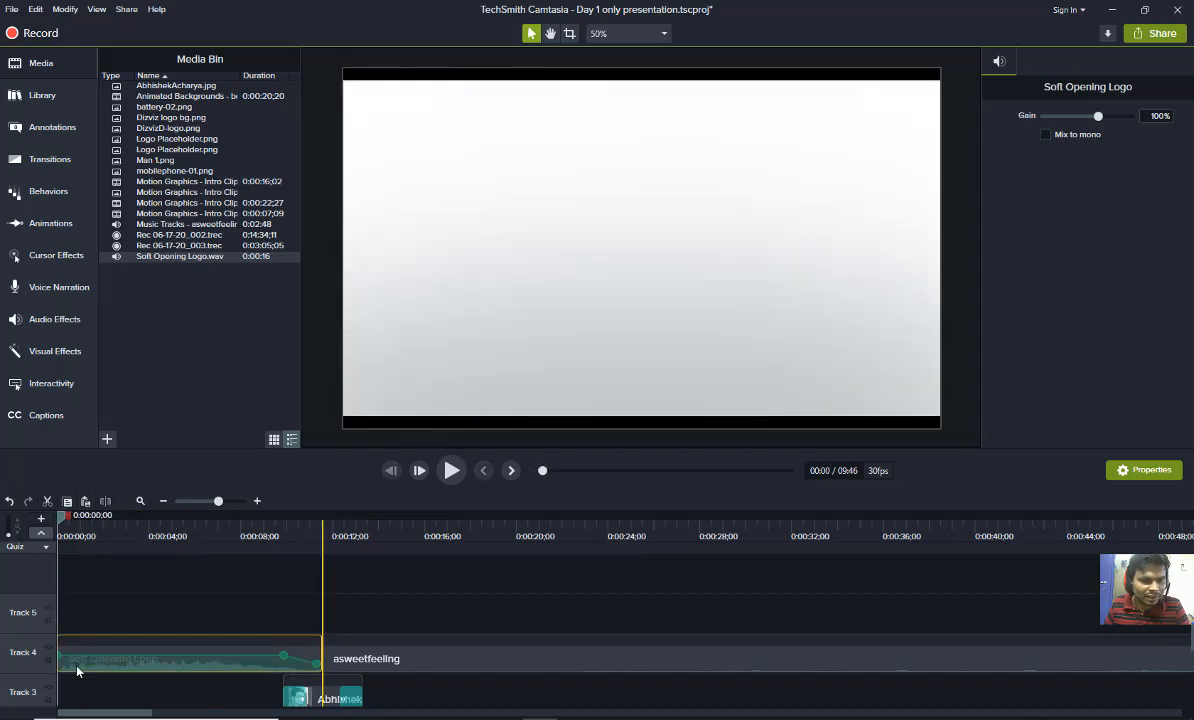
scroll(350, 660, down, 2)
key(space)
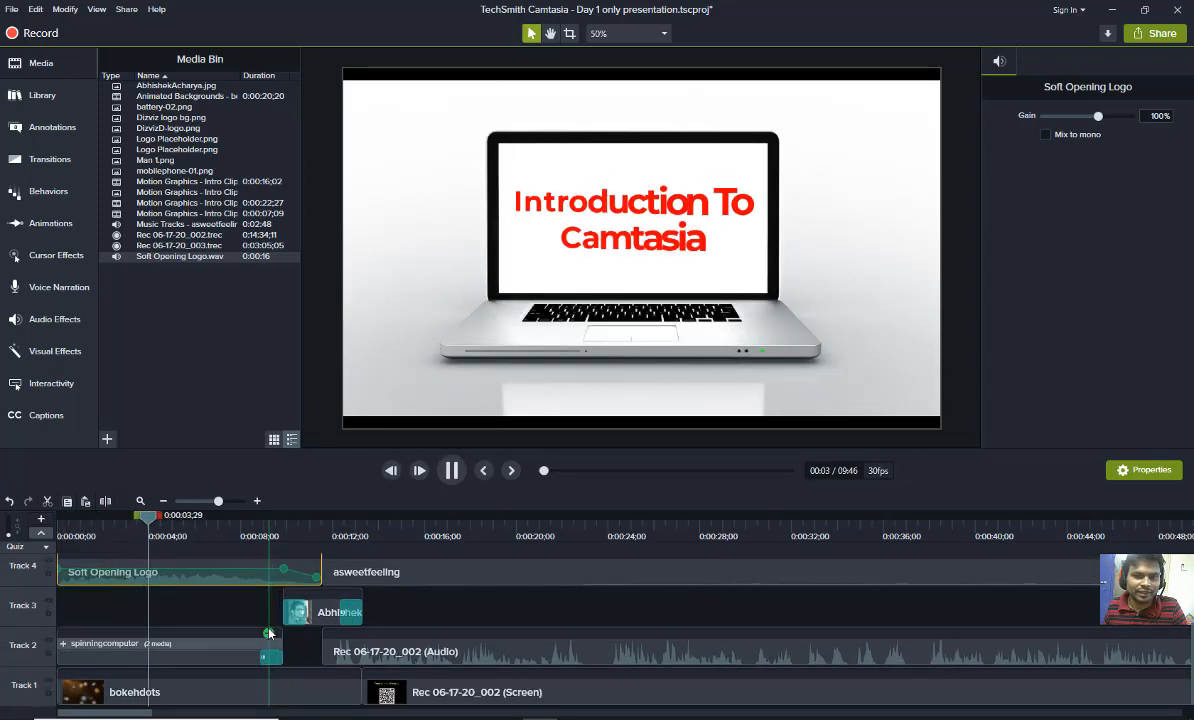
key(space)
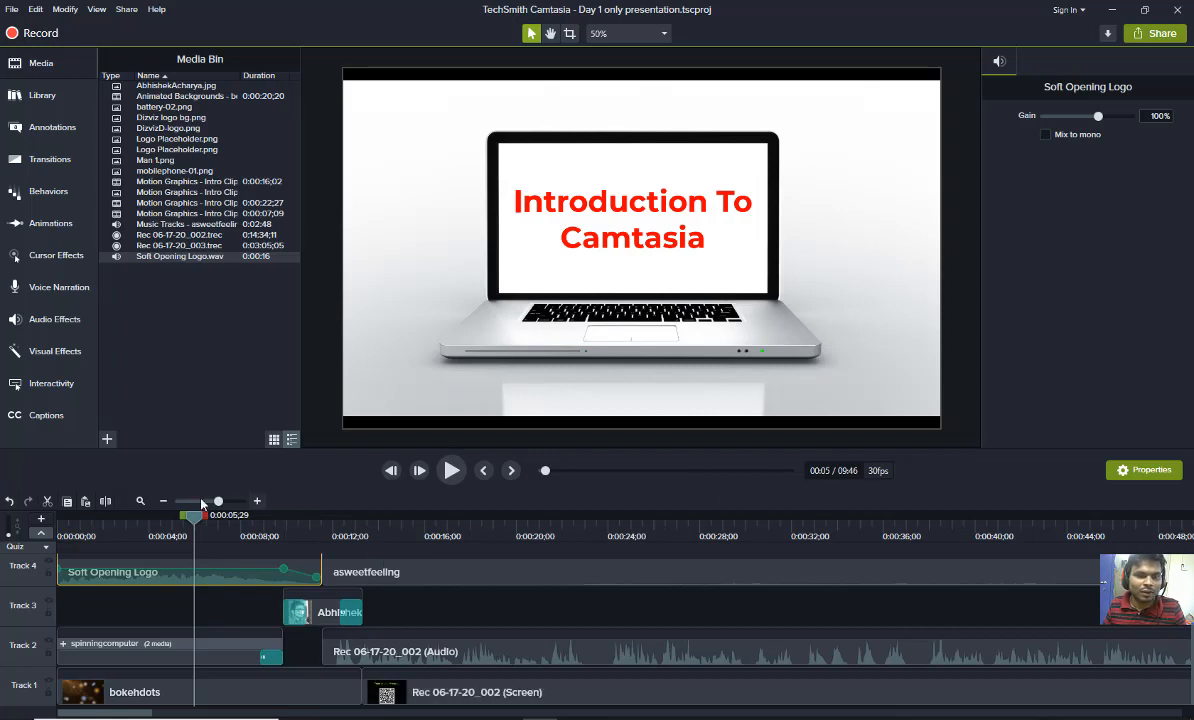
Scrub through the edited timeline from the intro to about 0:08:04 to review it
click(162, 501)
click(162, 501)
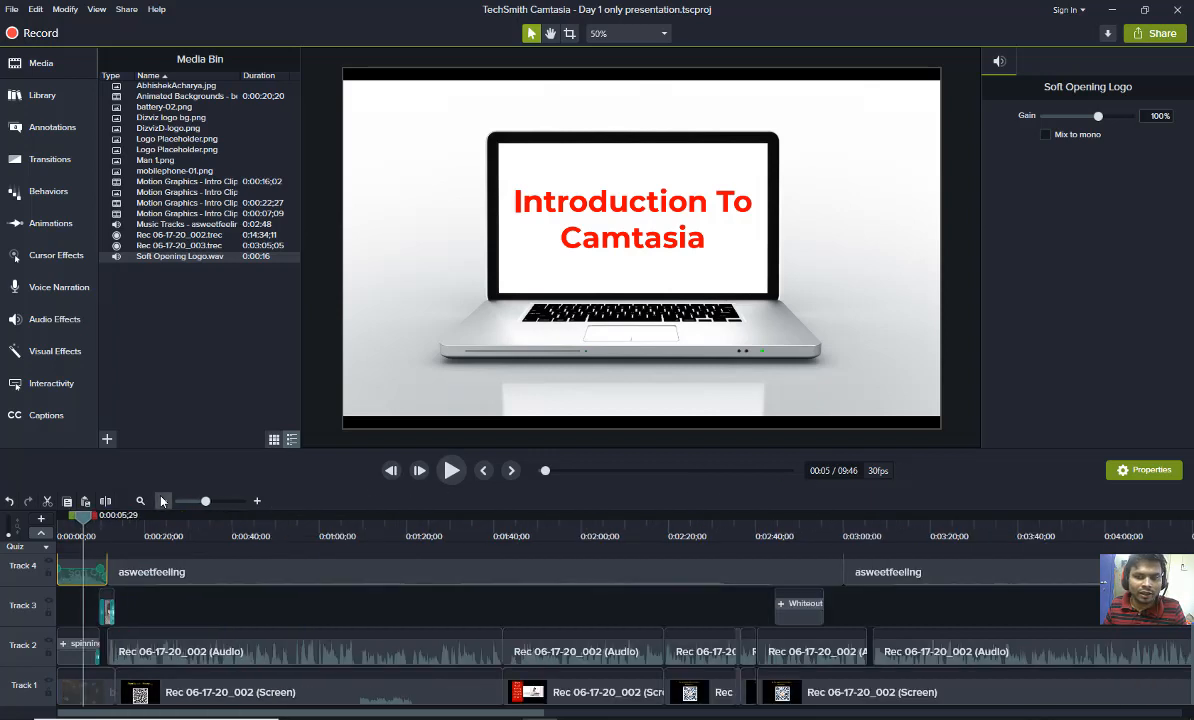
click(162, 501)
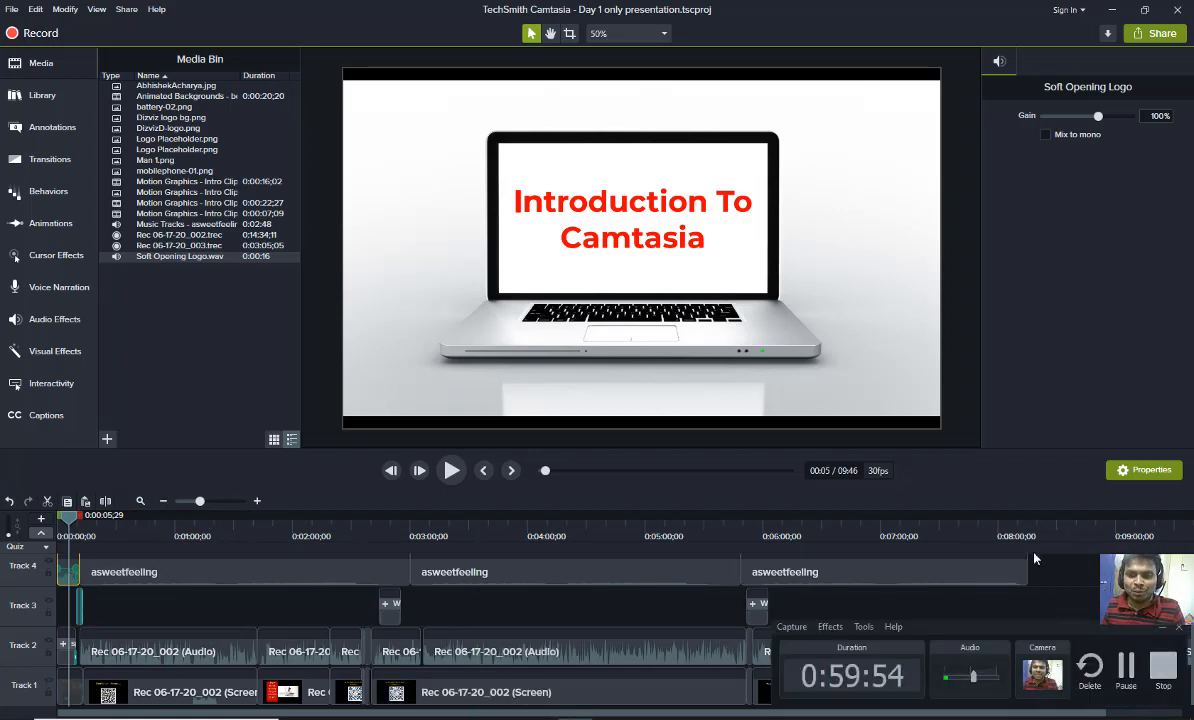
click(1078, 581)
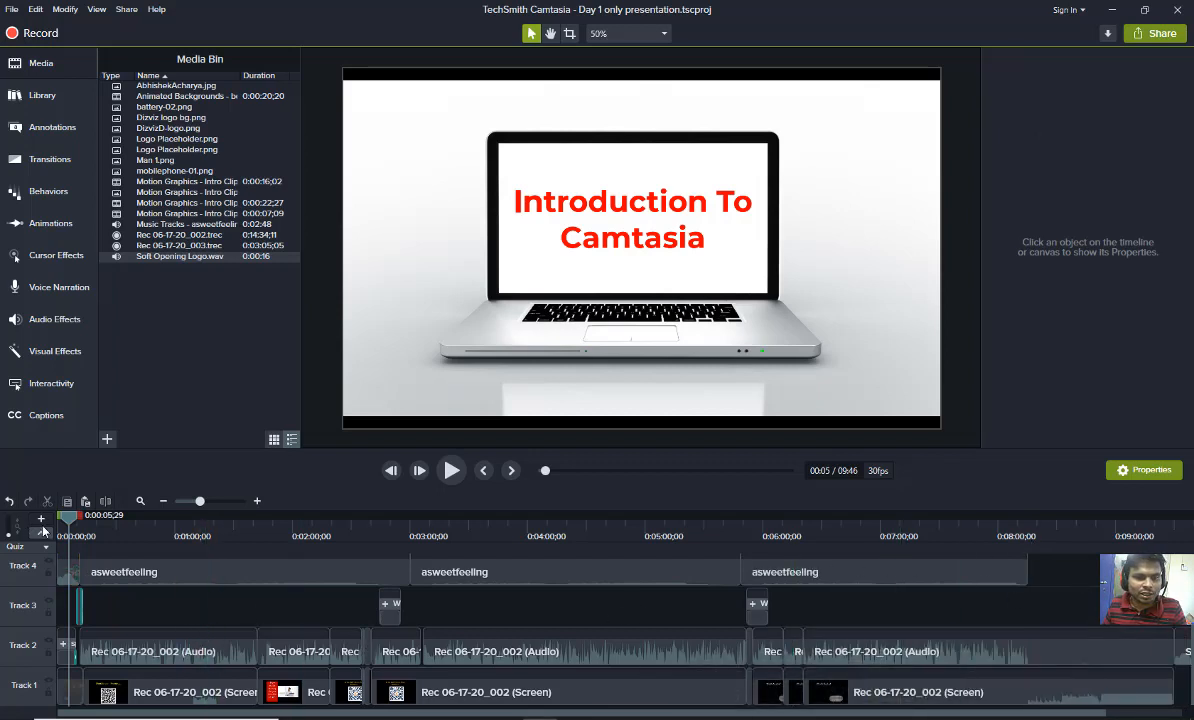
drag(67, 527, 1006, 550)
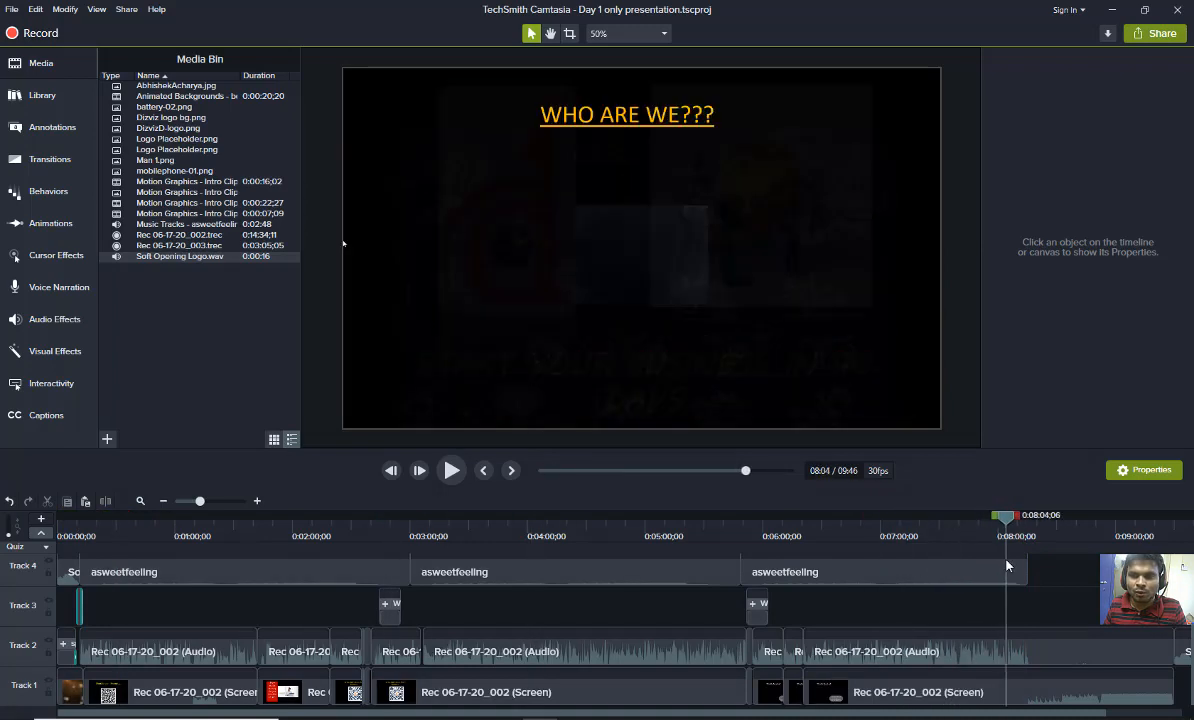
Start a local file export of the timeline using the MP4 only (up to 720p) preset
click(1161, 36)
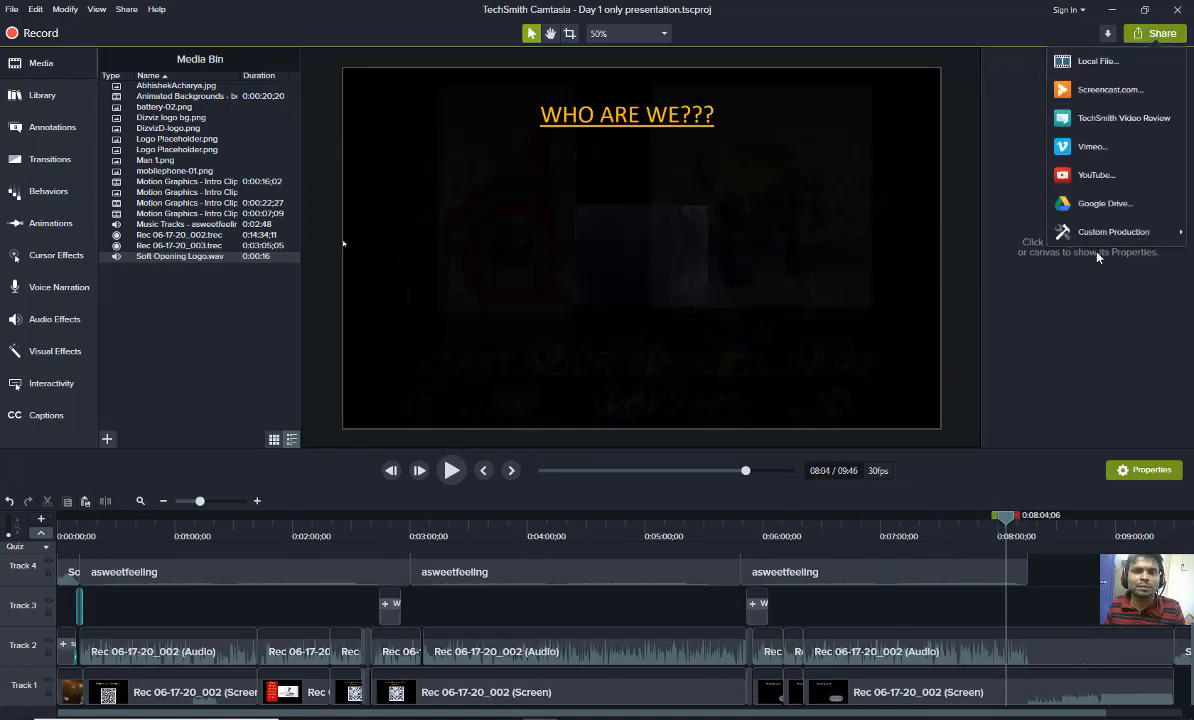
click(1100, 63)
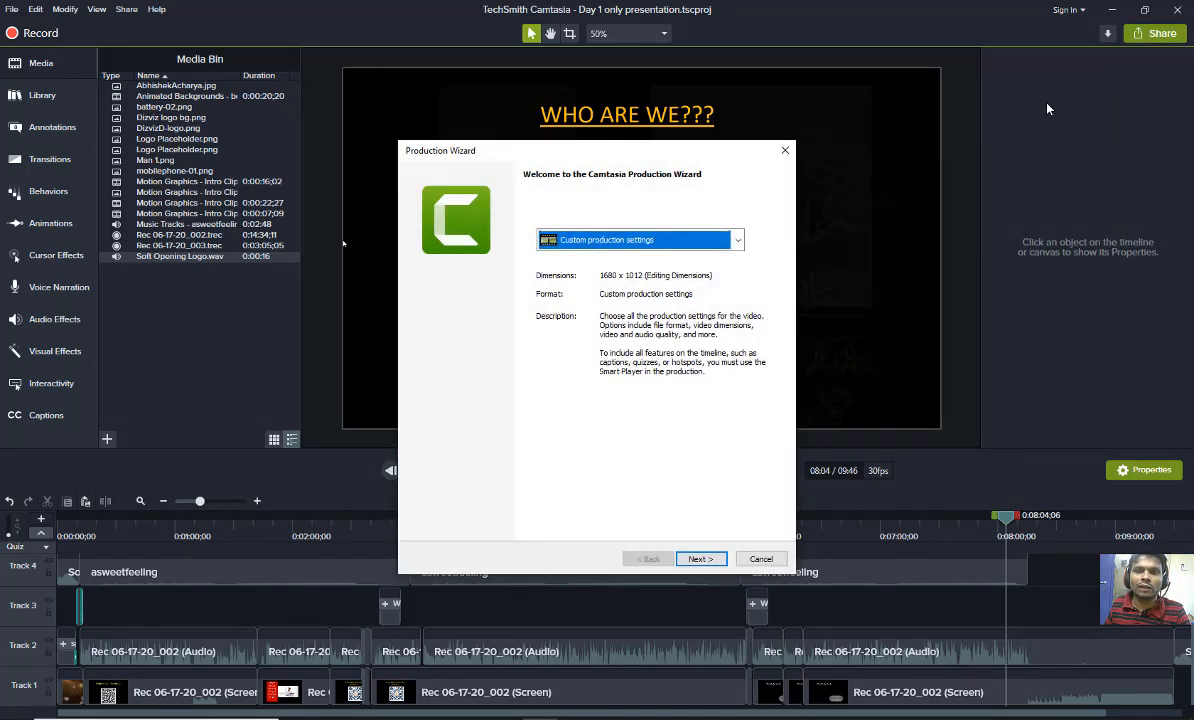
click(645, 241)
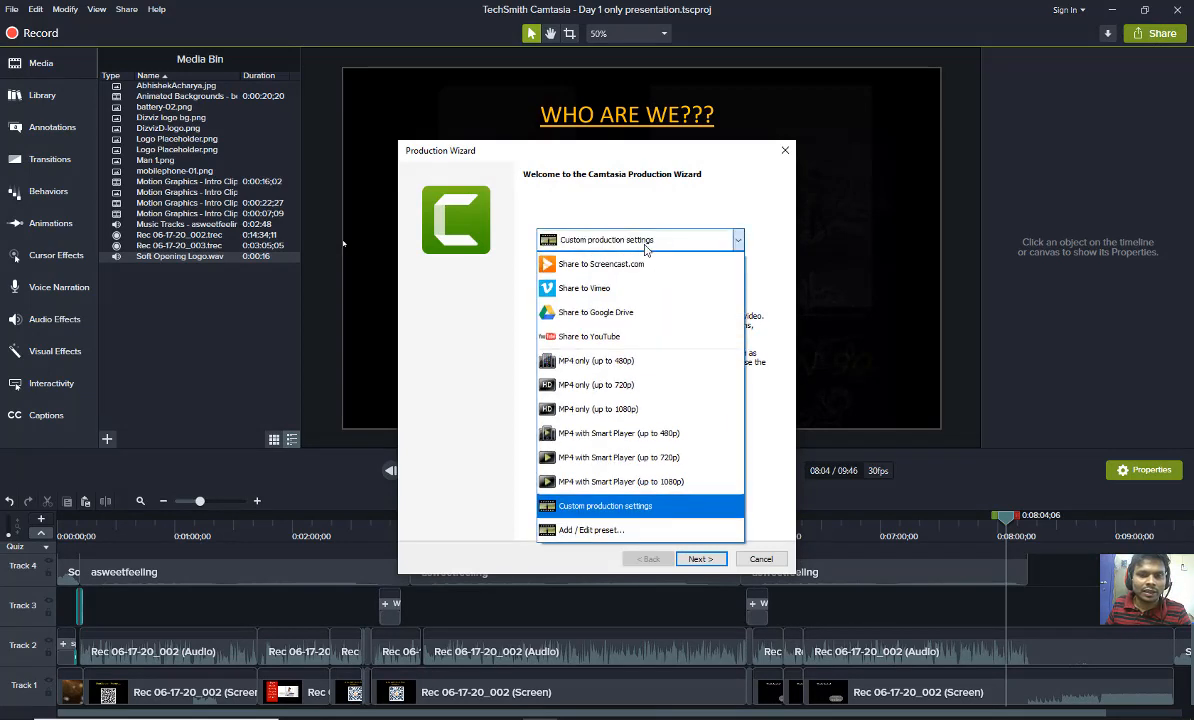
click(660, 463)
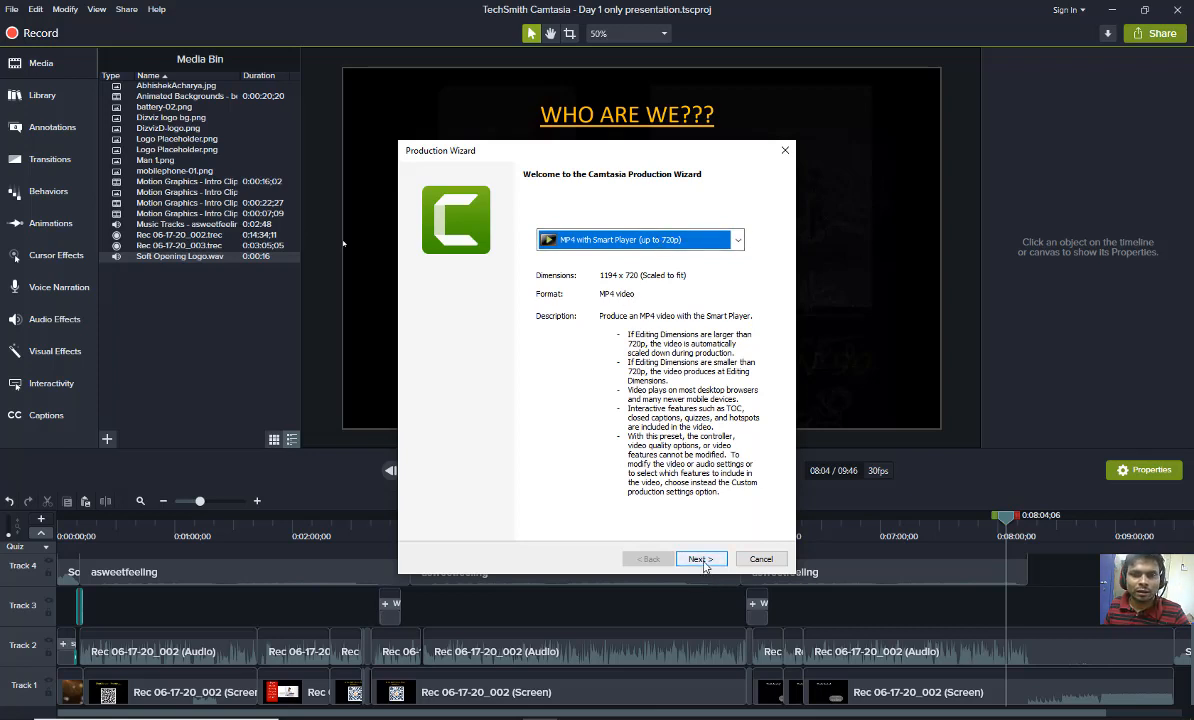
click(640, 240)
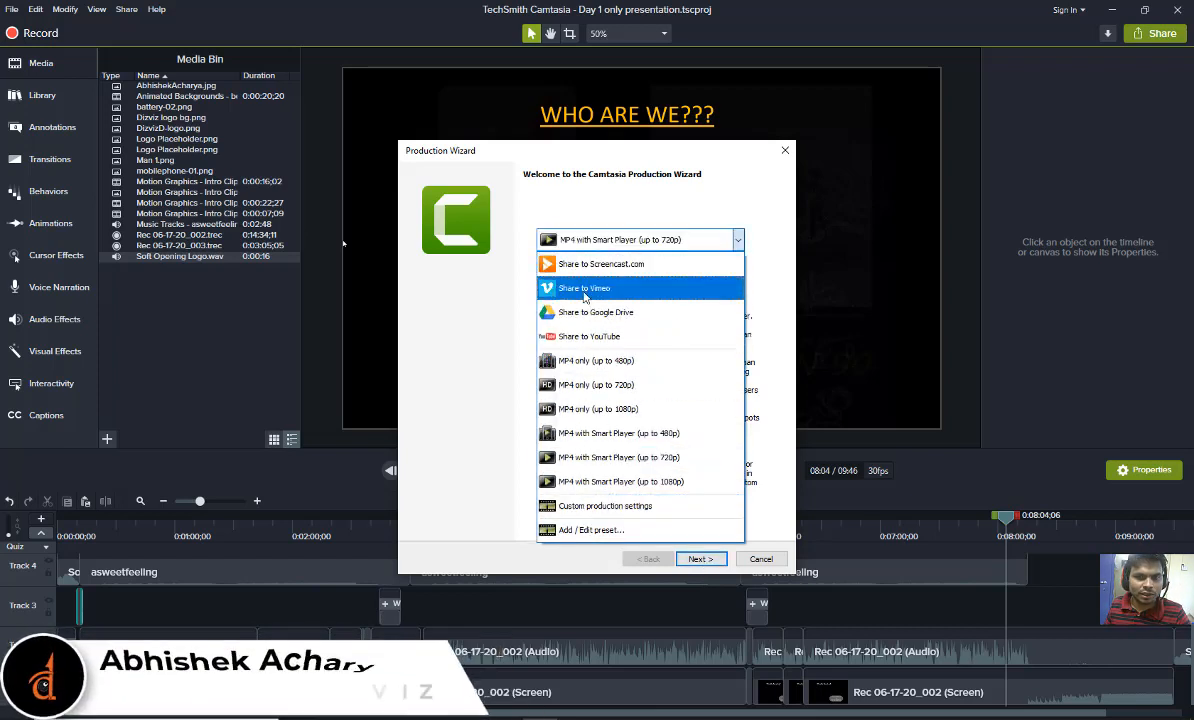
click(605, 385)
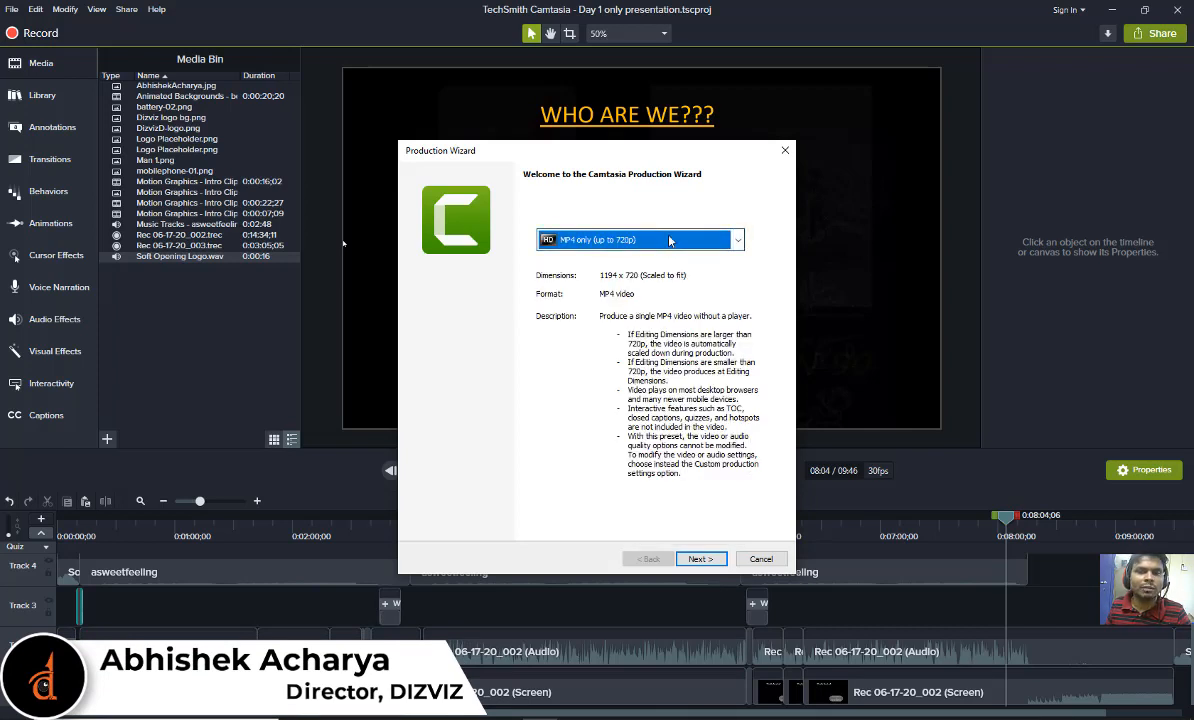
click(700, 559)
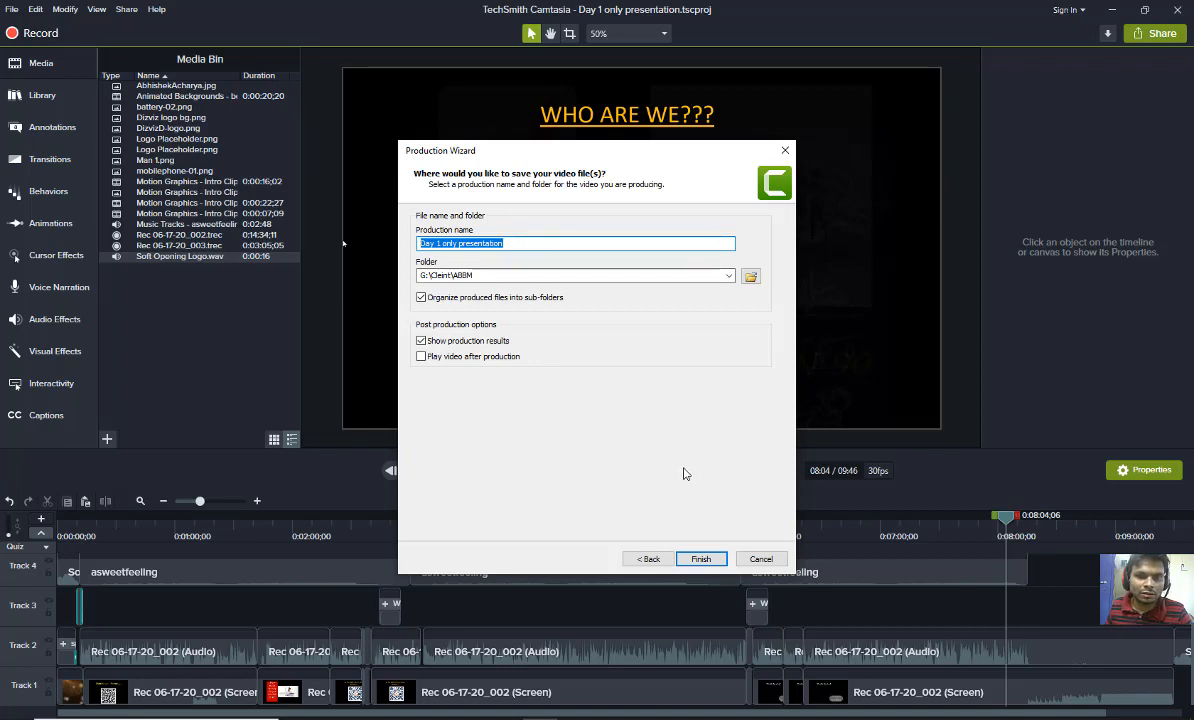
Browse to the Project\S P College folder on the Seagate Expansion Drive (H:) as the export location
click(751, 276)
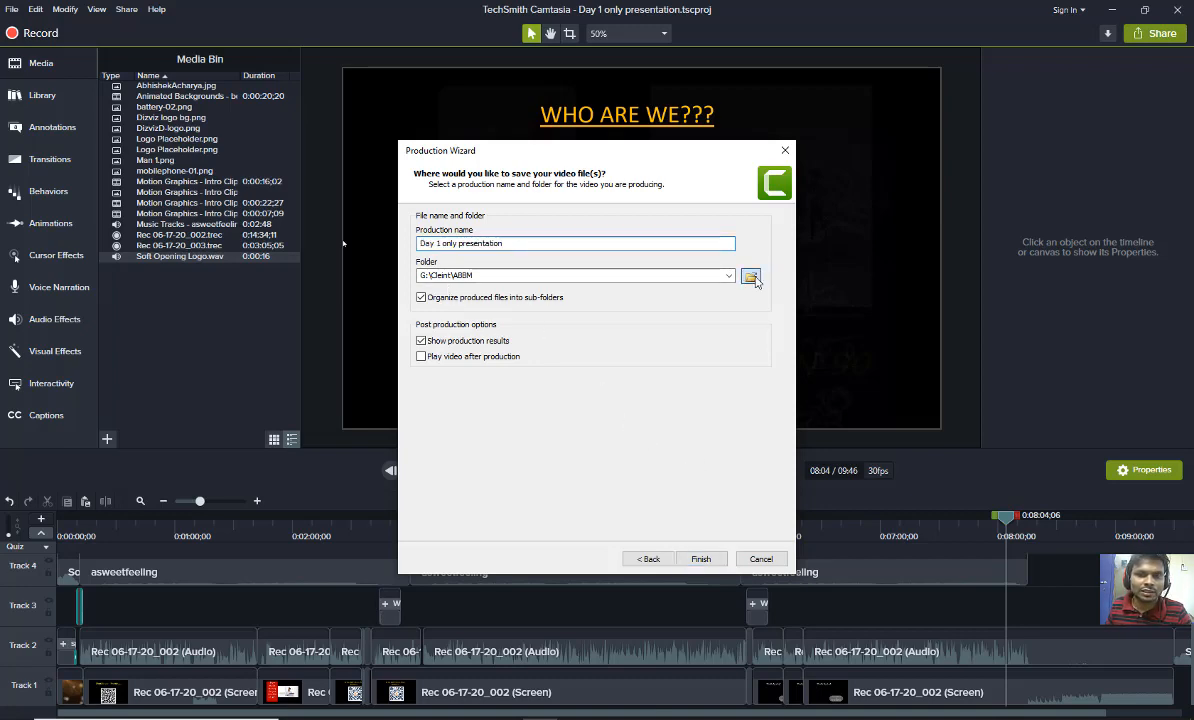
click(615, 50)
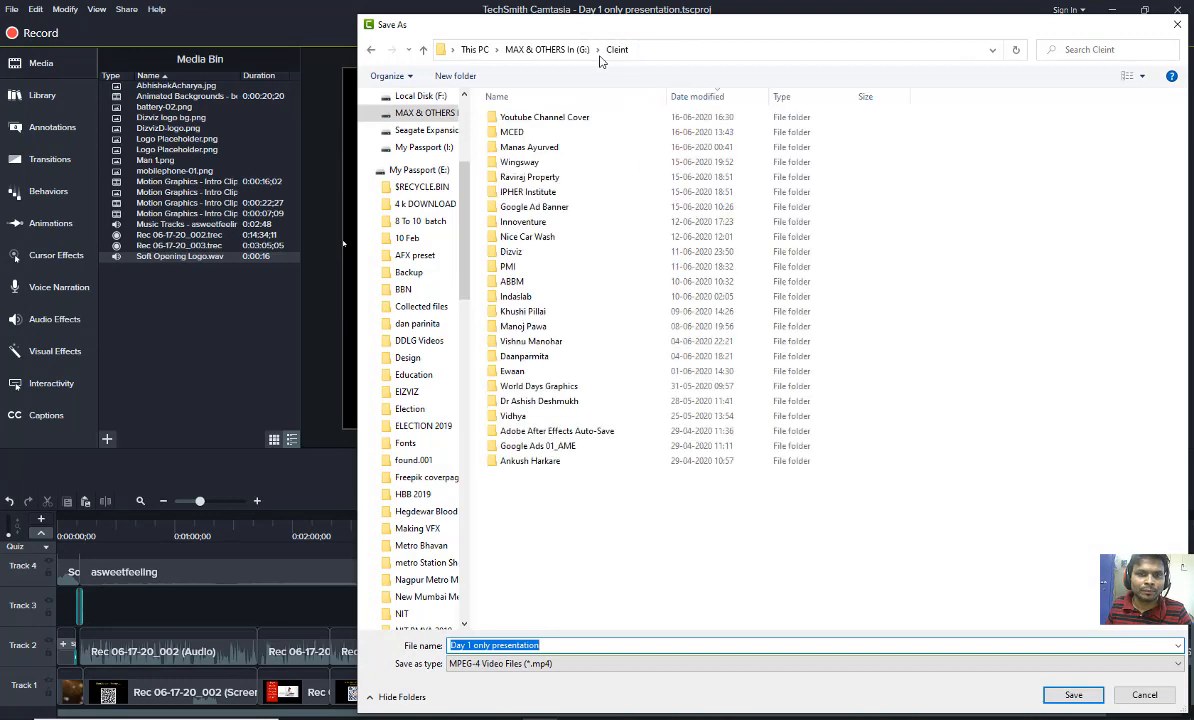
click(410, 127)
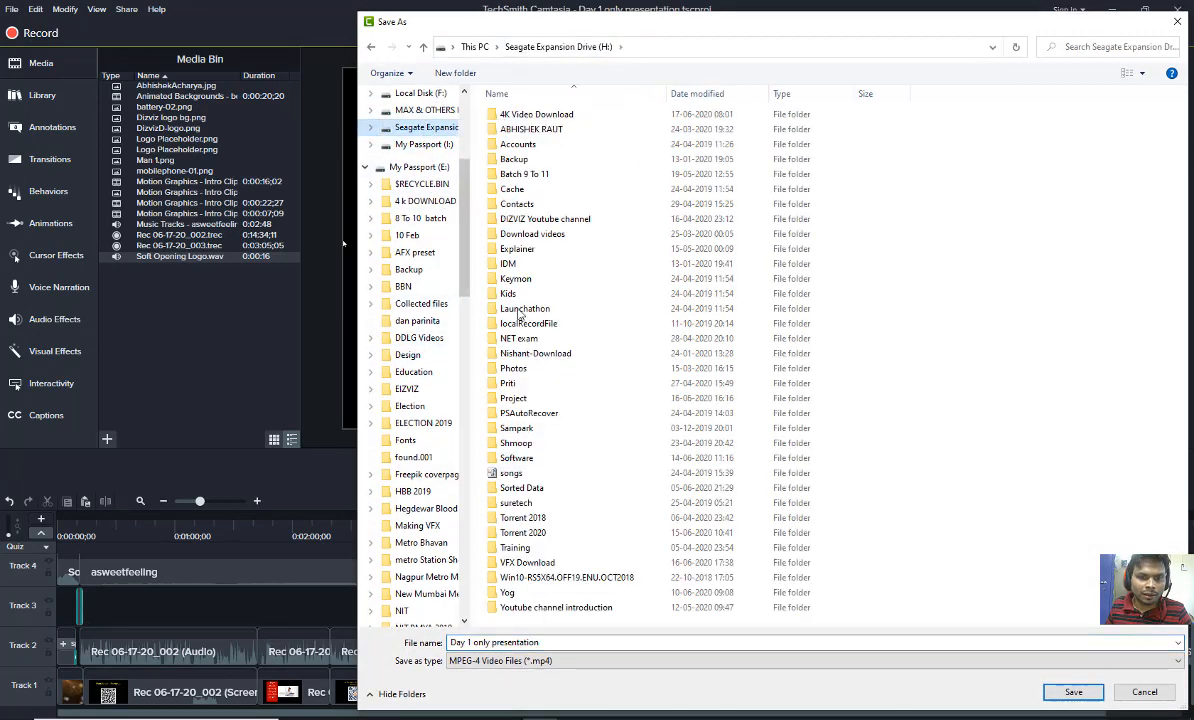
double_click(514, 398)
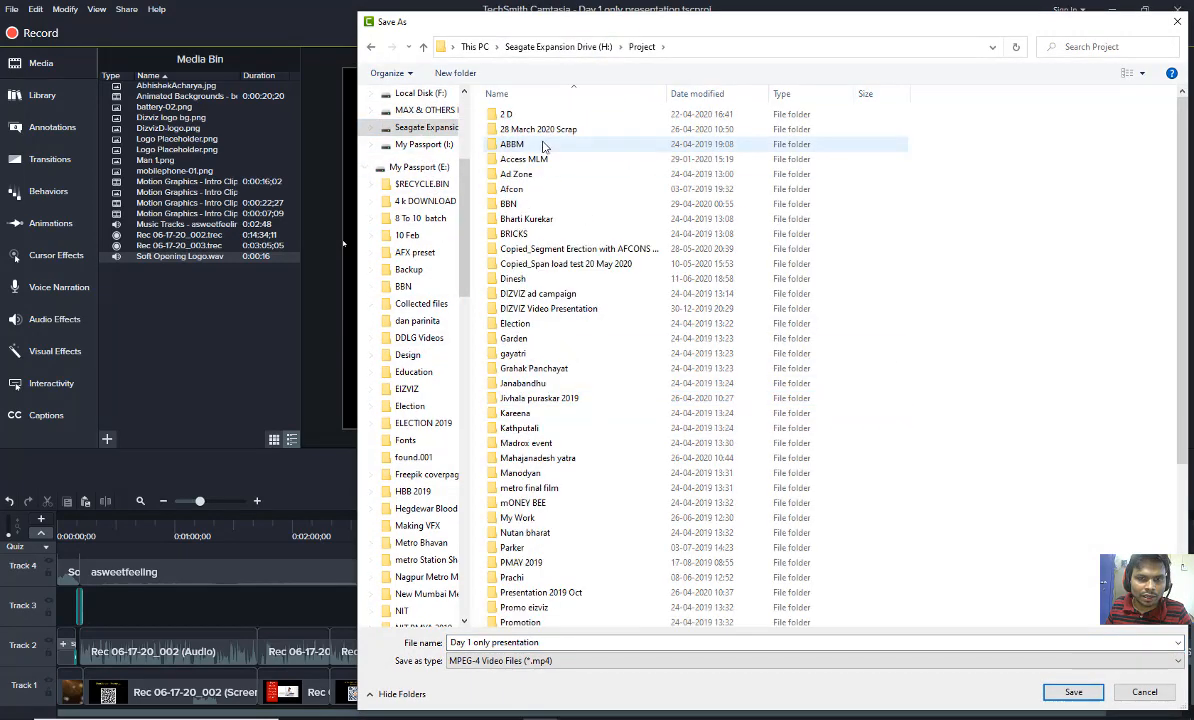
scroll(527, 550, down, 5)
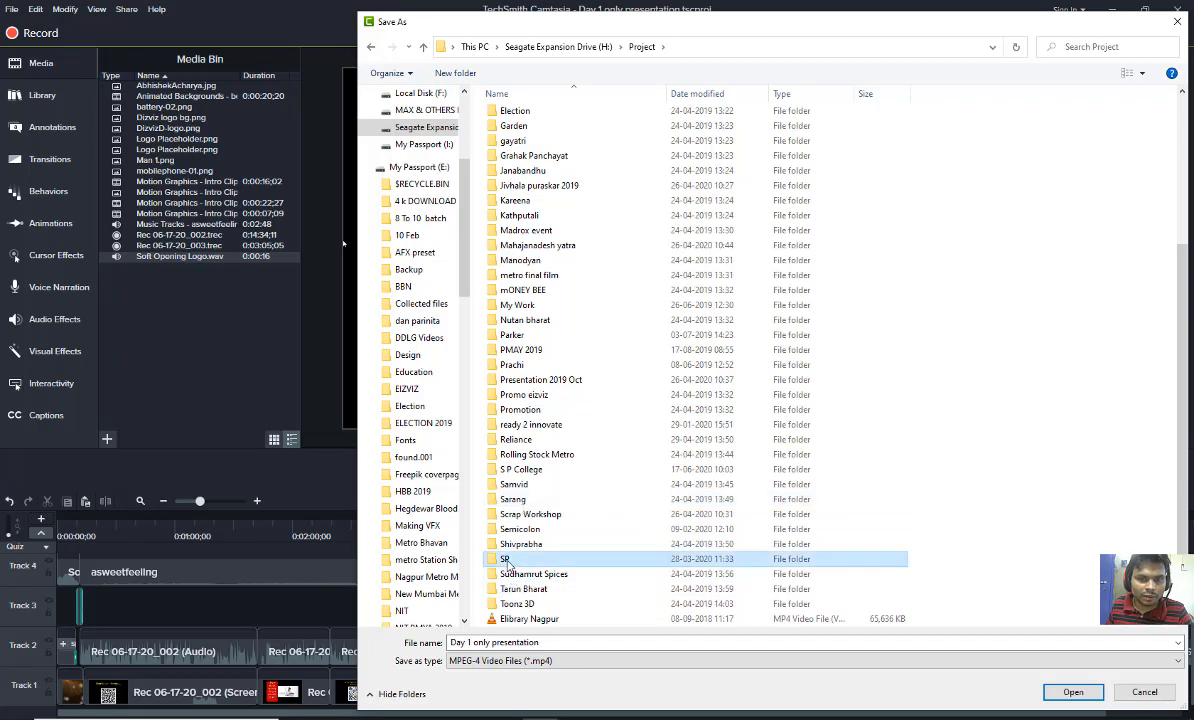
double_click(505, 559)
click(643, 46)
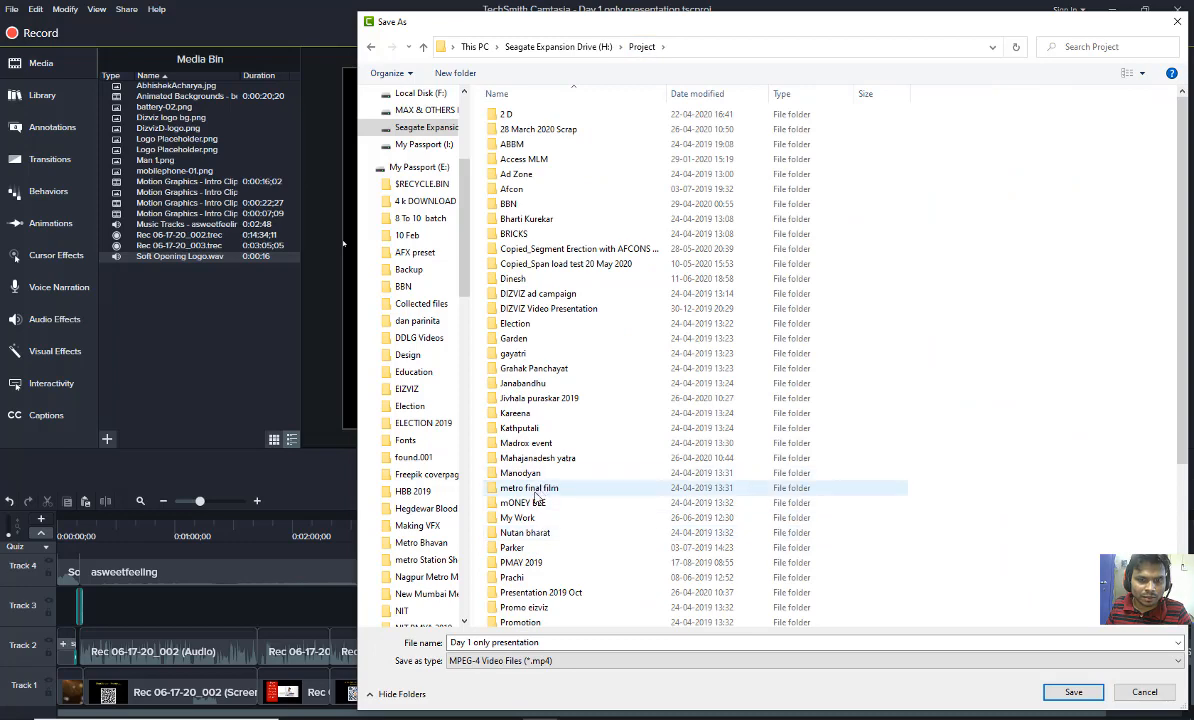
scroll(537, 545, down, 3)
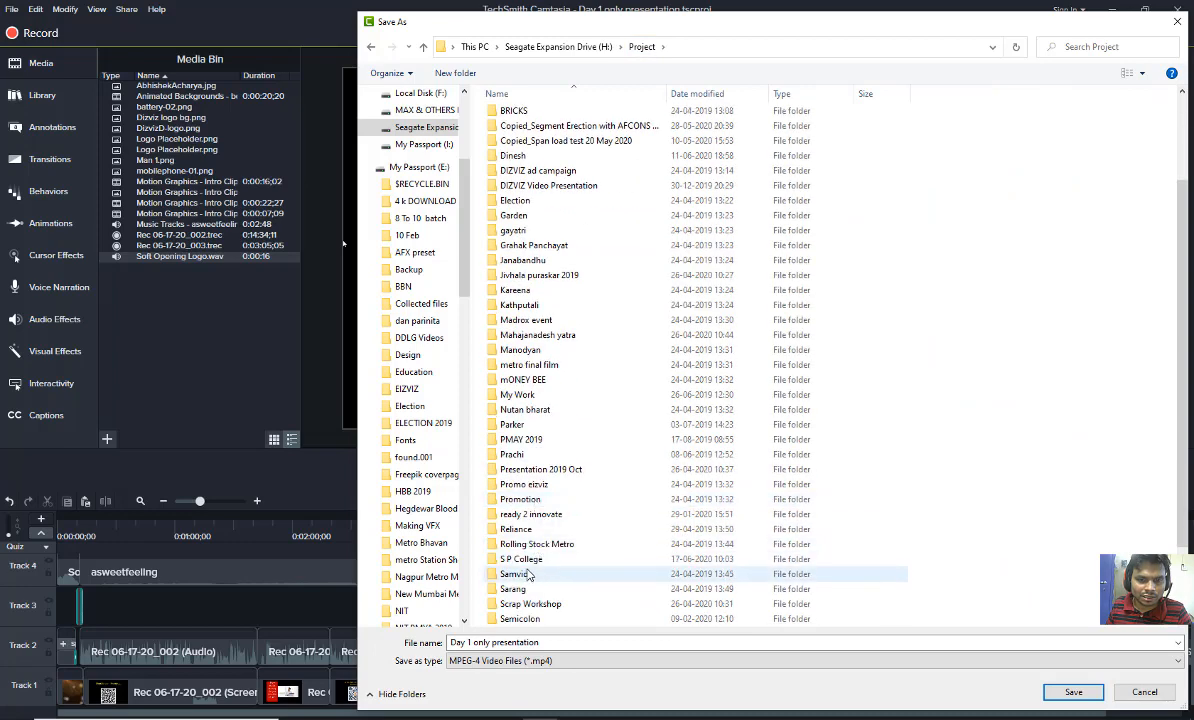
double_click(522, 560)
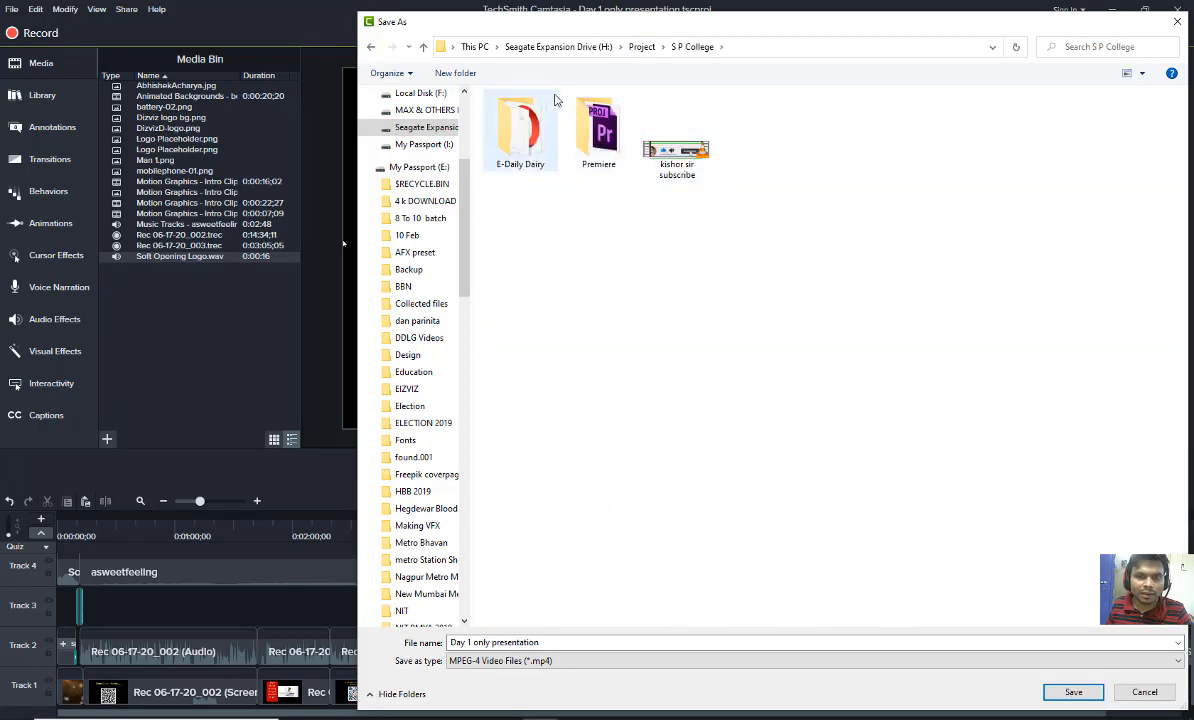
Create a folder named Output inside S P College and open it as the save location
click(446, 75)
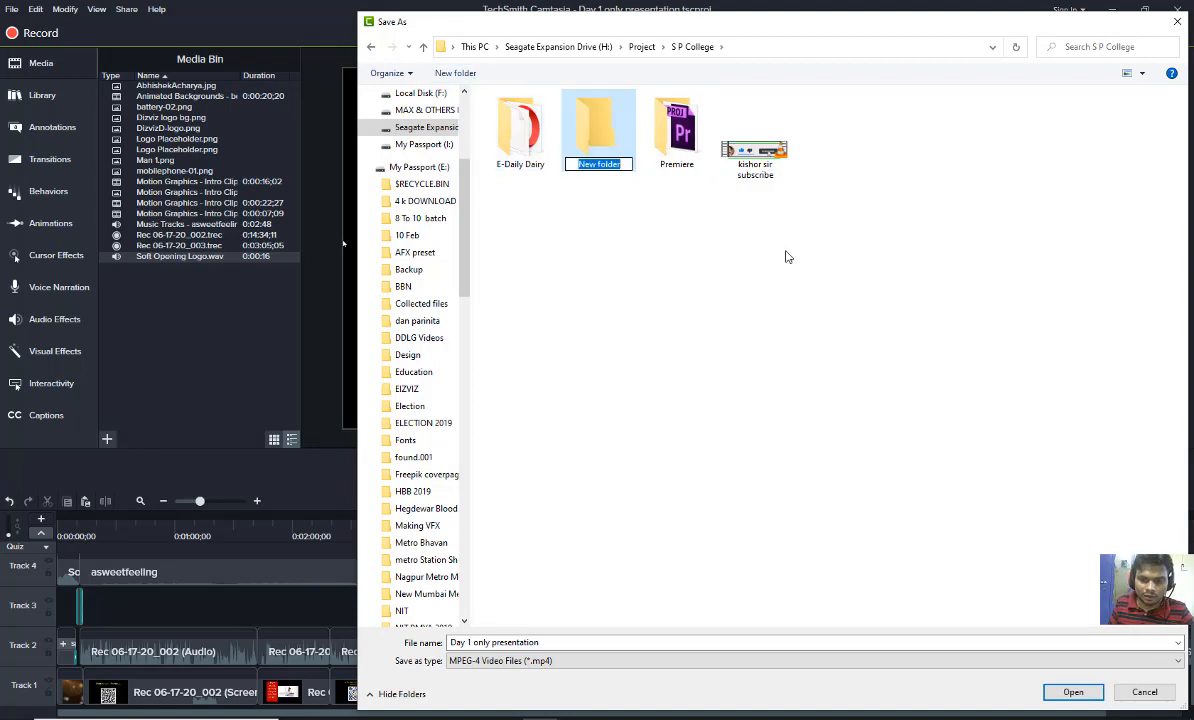
text(Output)
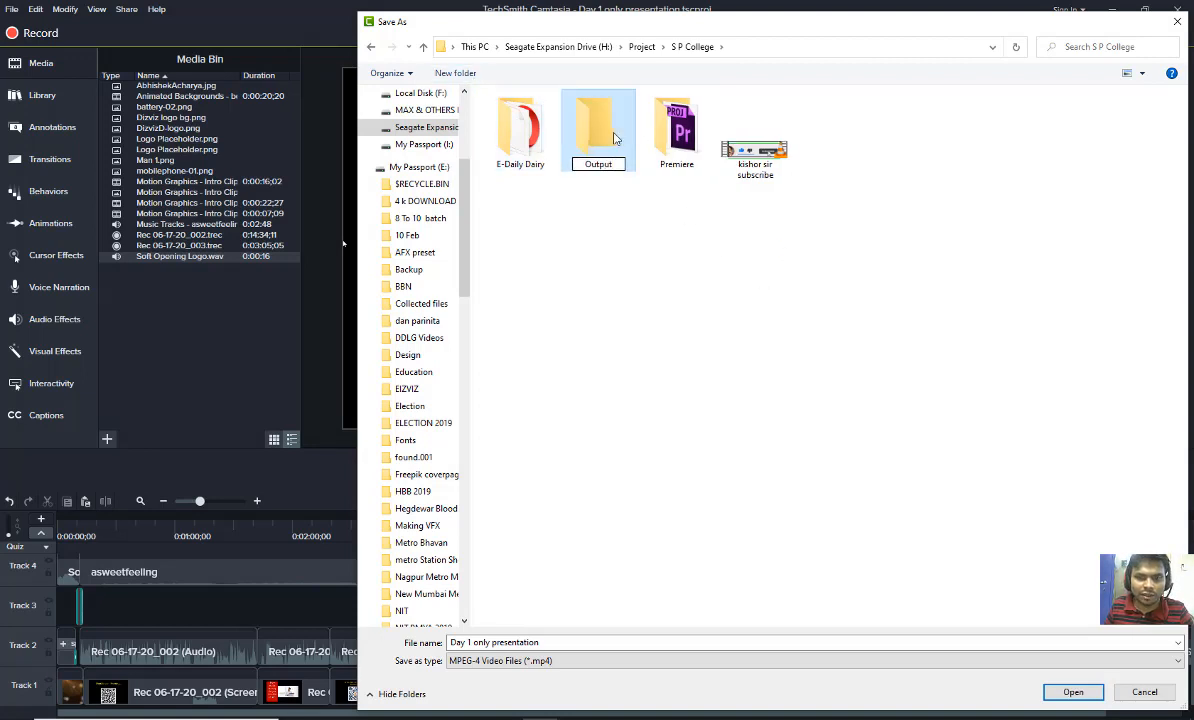
double_click(615, 138)
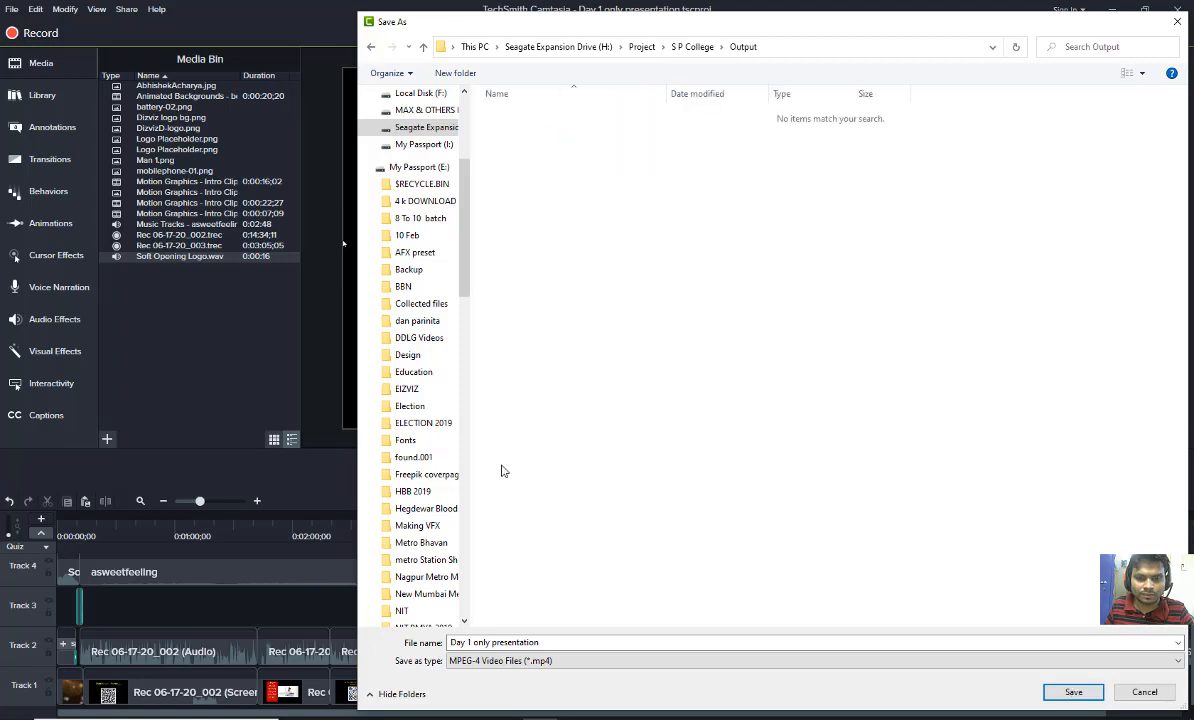
Name the export Day 1 only presentation video, save it to the Output folder and start rendering
click(556, 641)
click(562, 643)
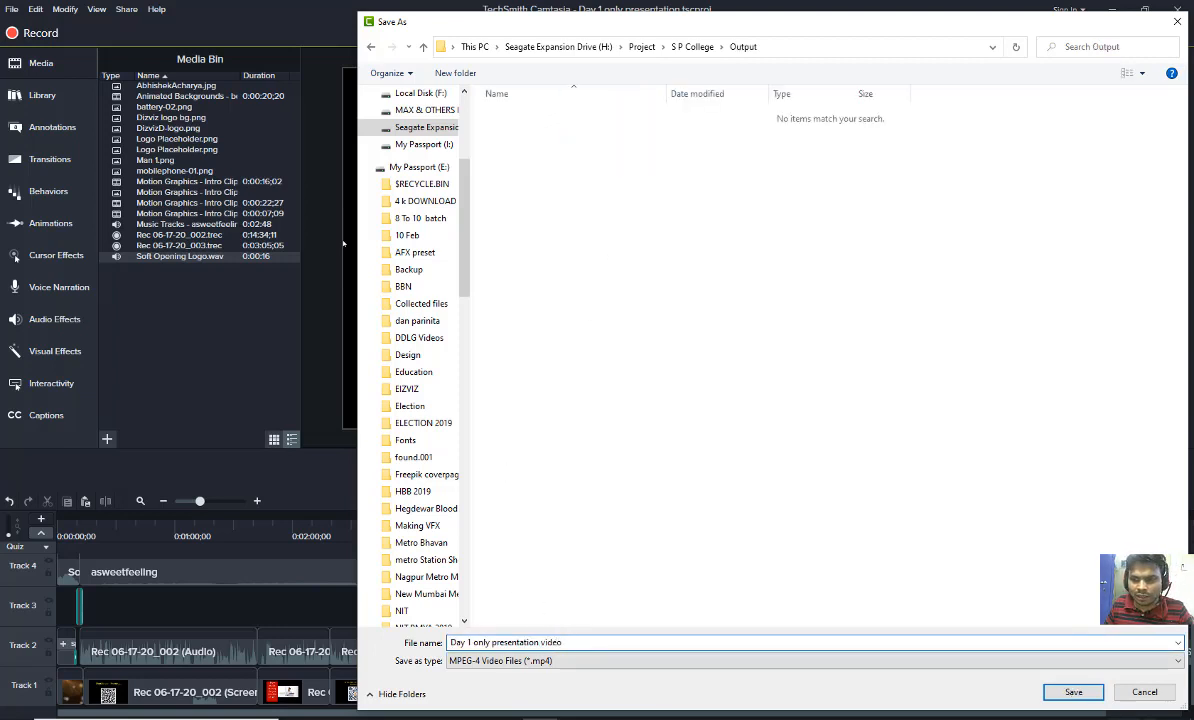
click(1072, 693)
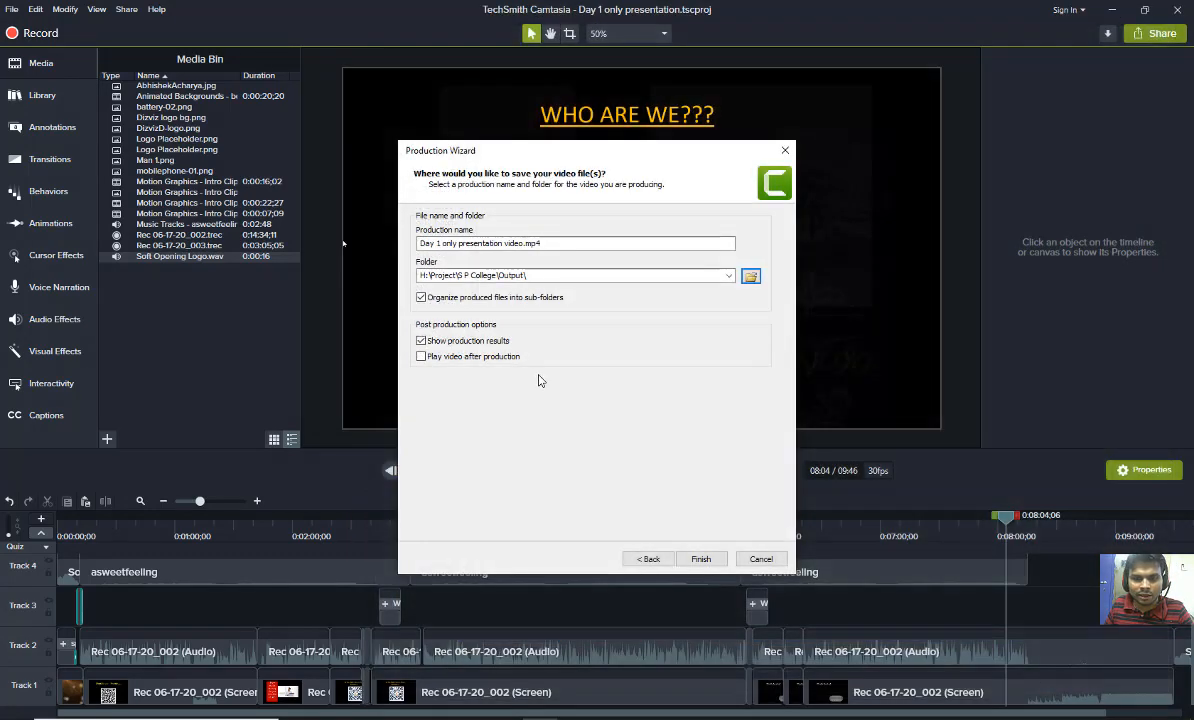
click(701, 559)
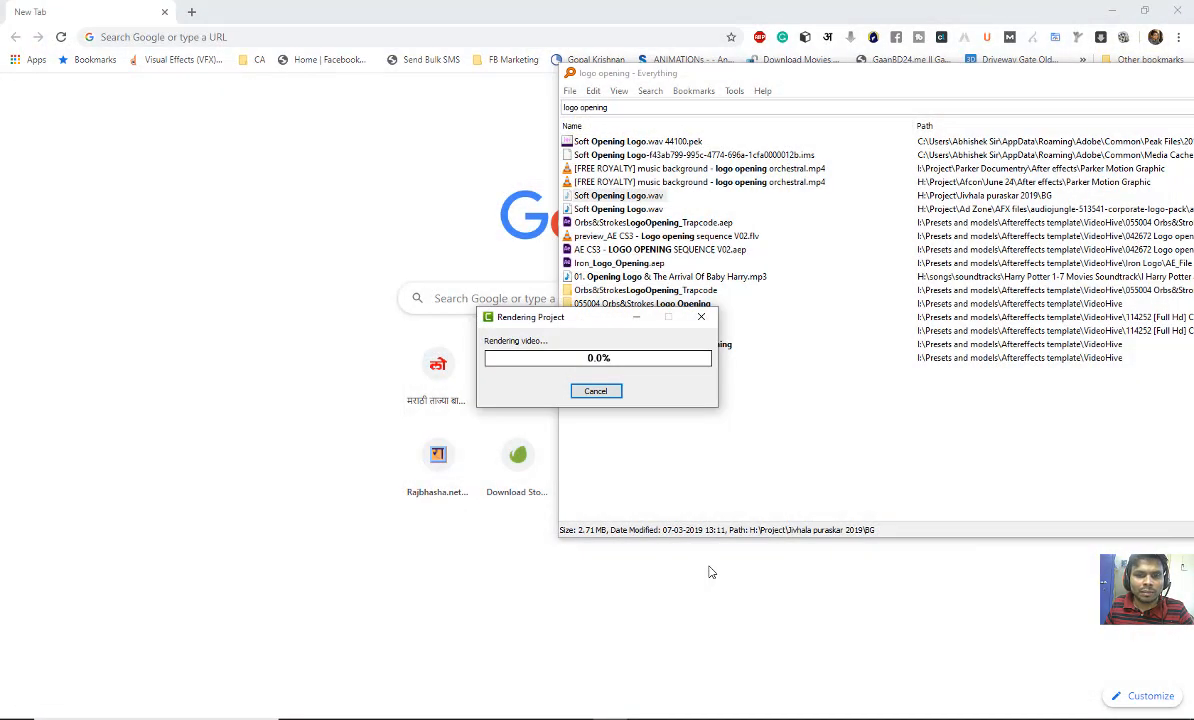
Clear away the Everything search window and minimise the browser while the video renders
drag(1163, 82, 960, 95)
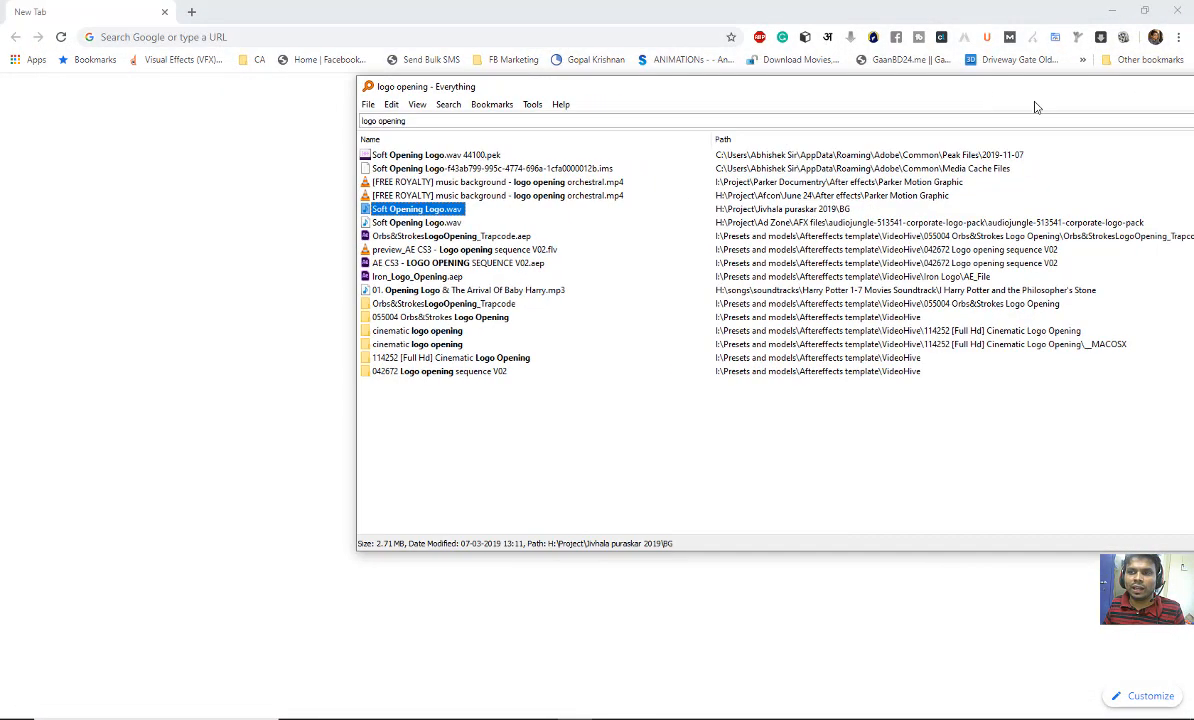
drag(1128, 90, 829, 125)
click(1059, 124)
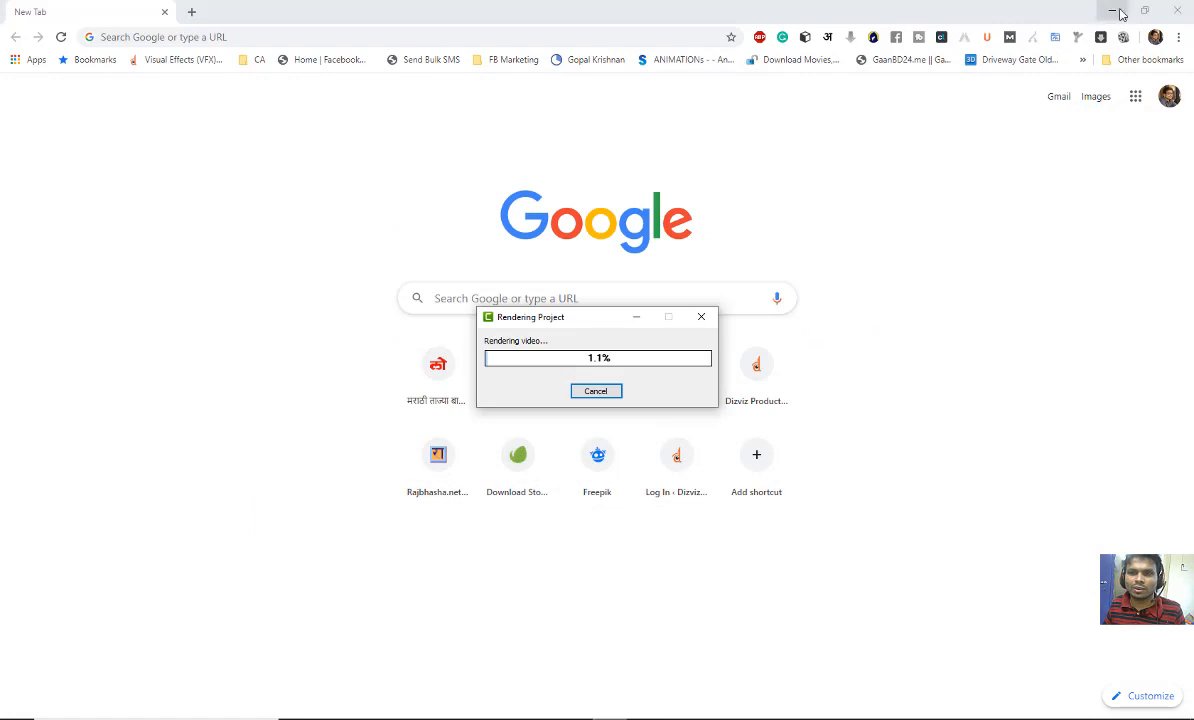
click(1111, 11)
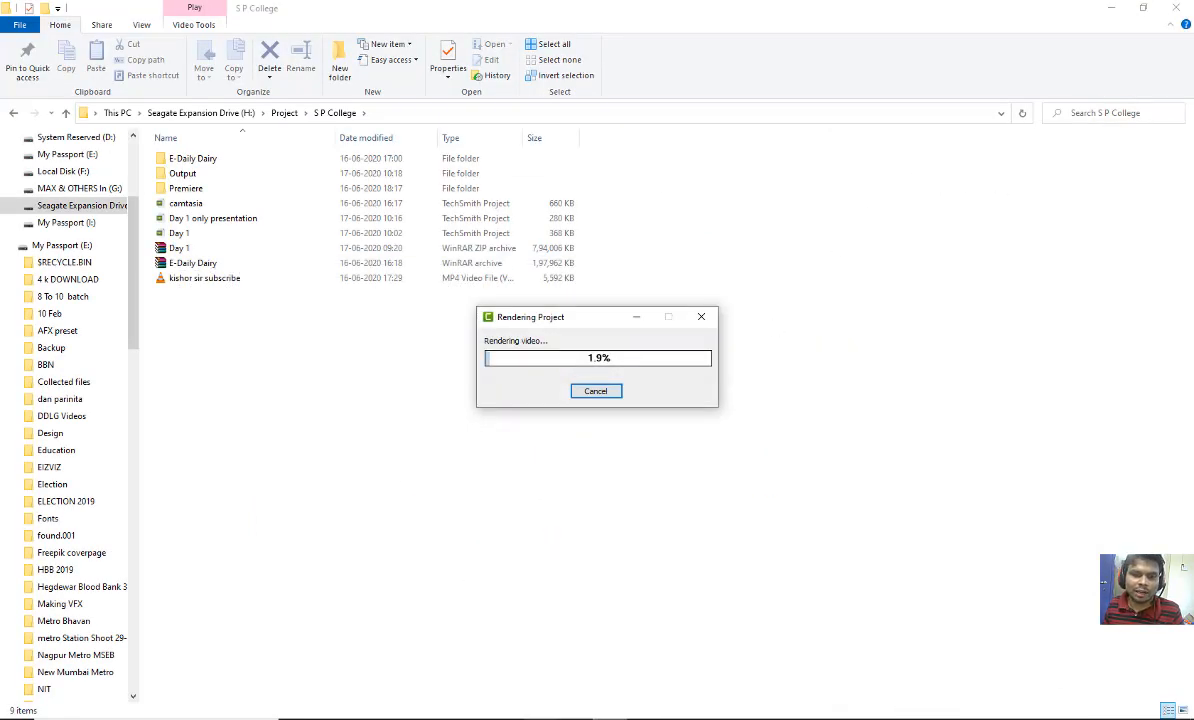
click(540, 690)
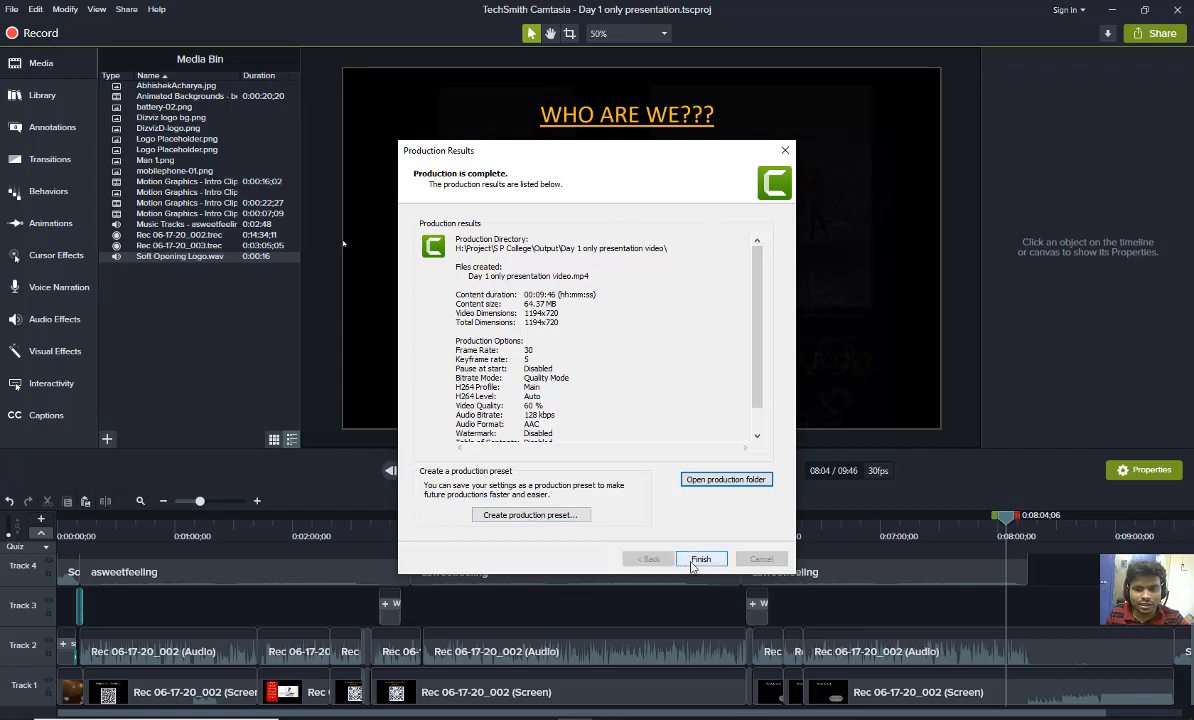
Play the exported video from its production folder in VLC, checking the intro, about 8:10 and the ending, and finish the production wizard
click(723, 480)
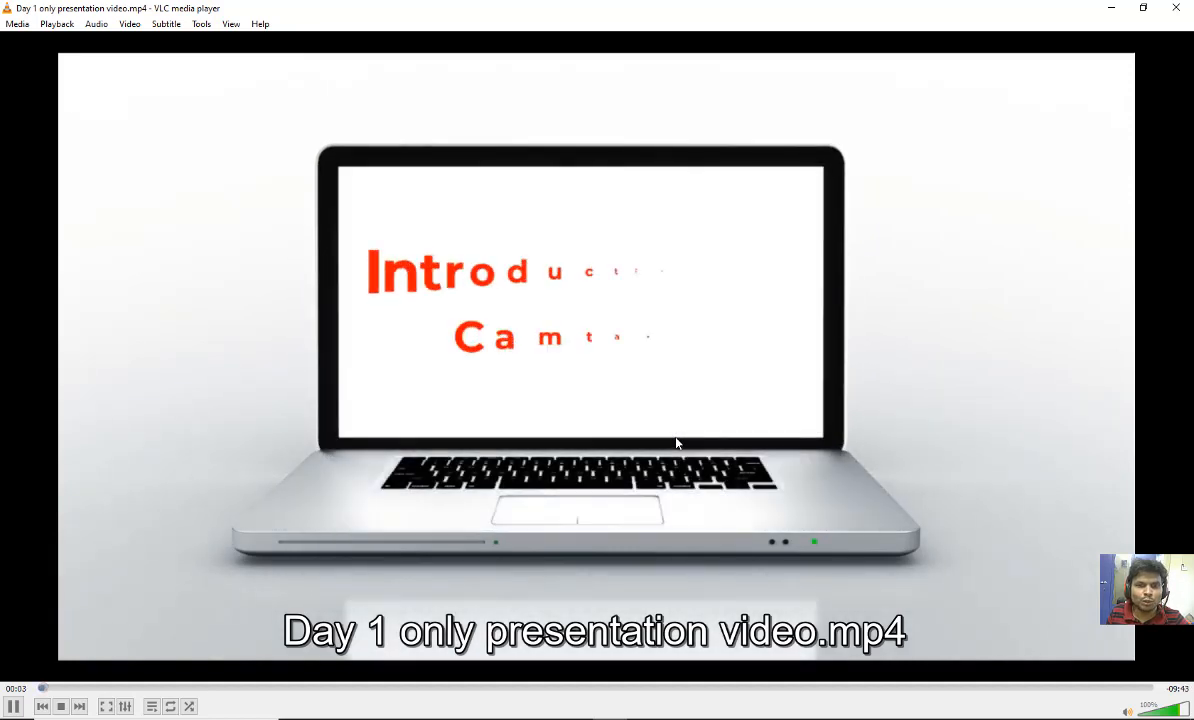
scroll(1173, 369, down, 3)
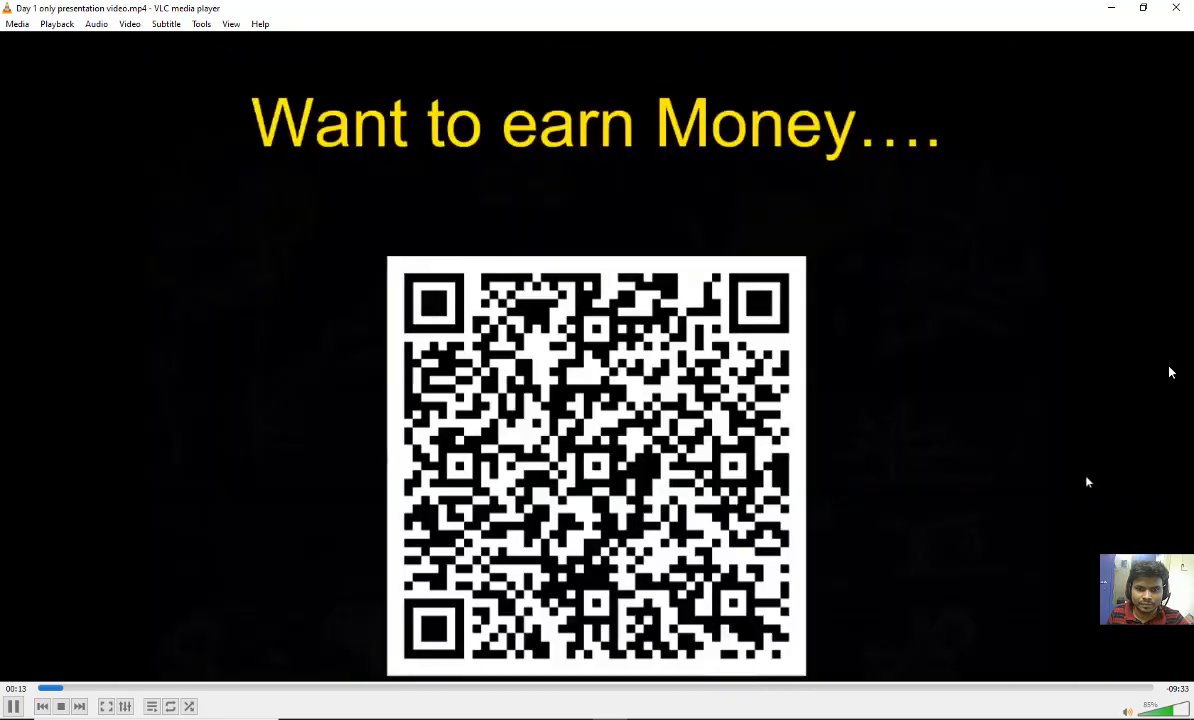
click(958, 688)
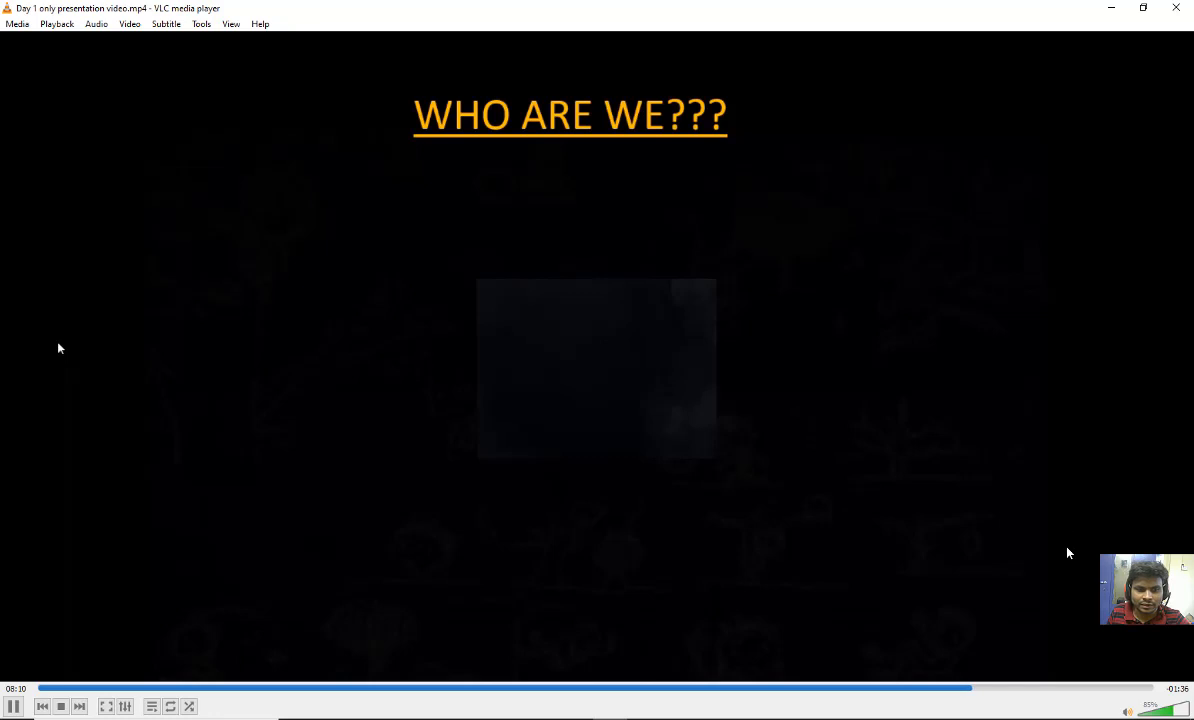
click(1141, 688)
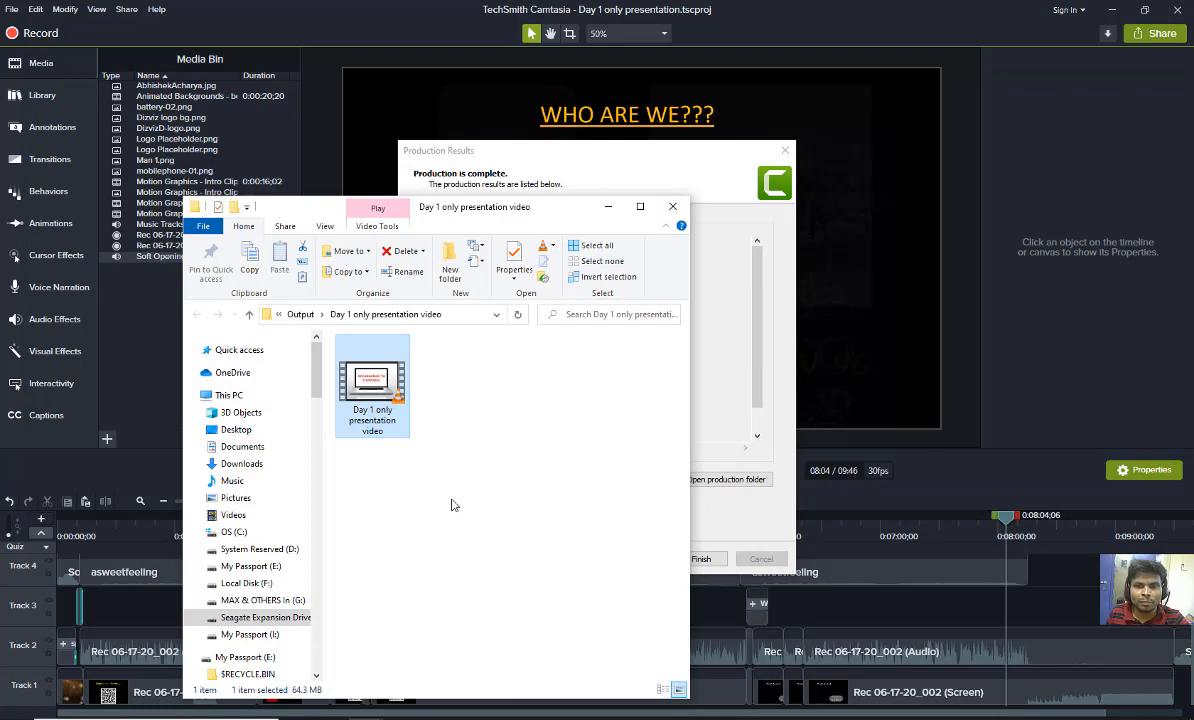
click(609, 206)
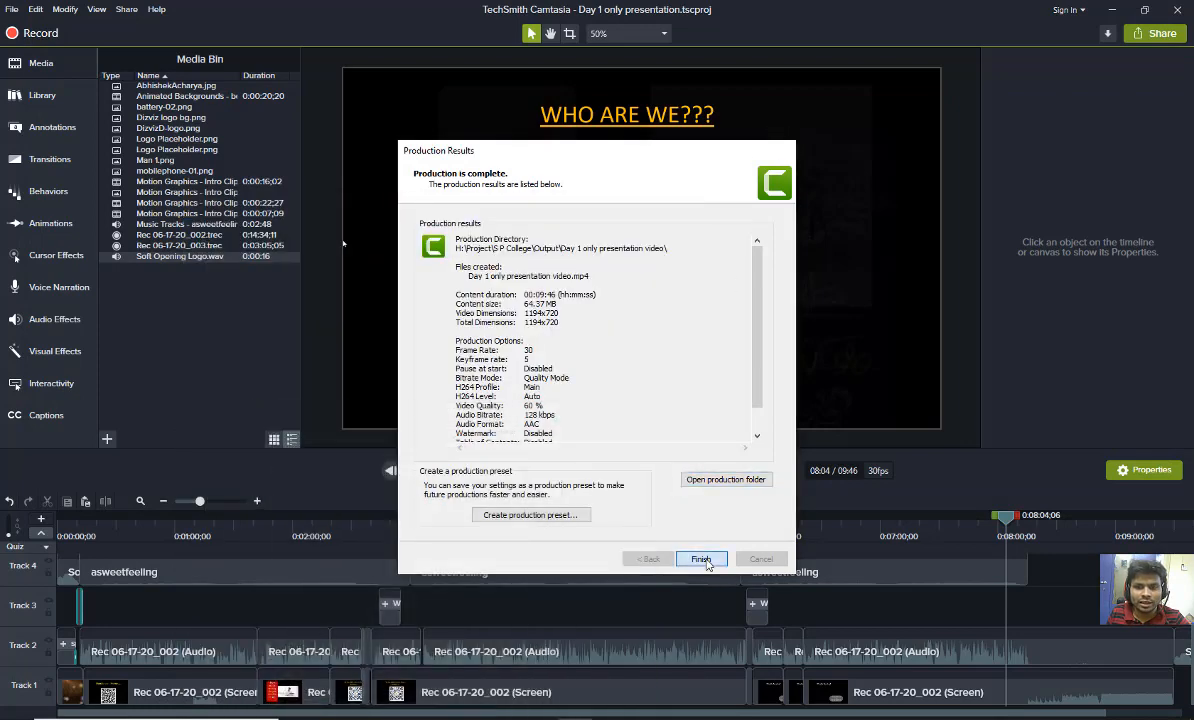
click(701, 559)
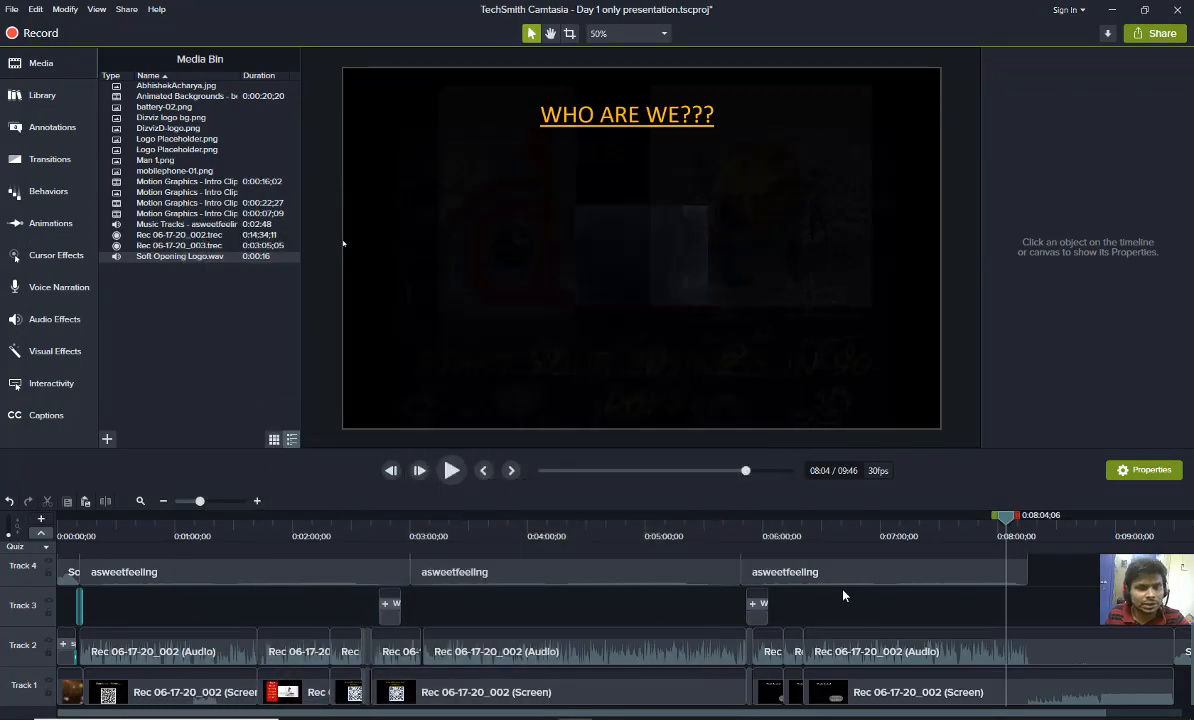